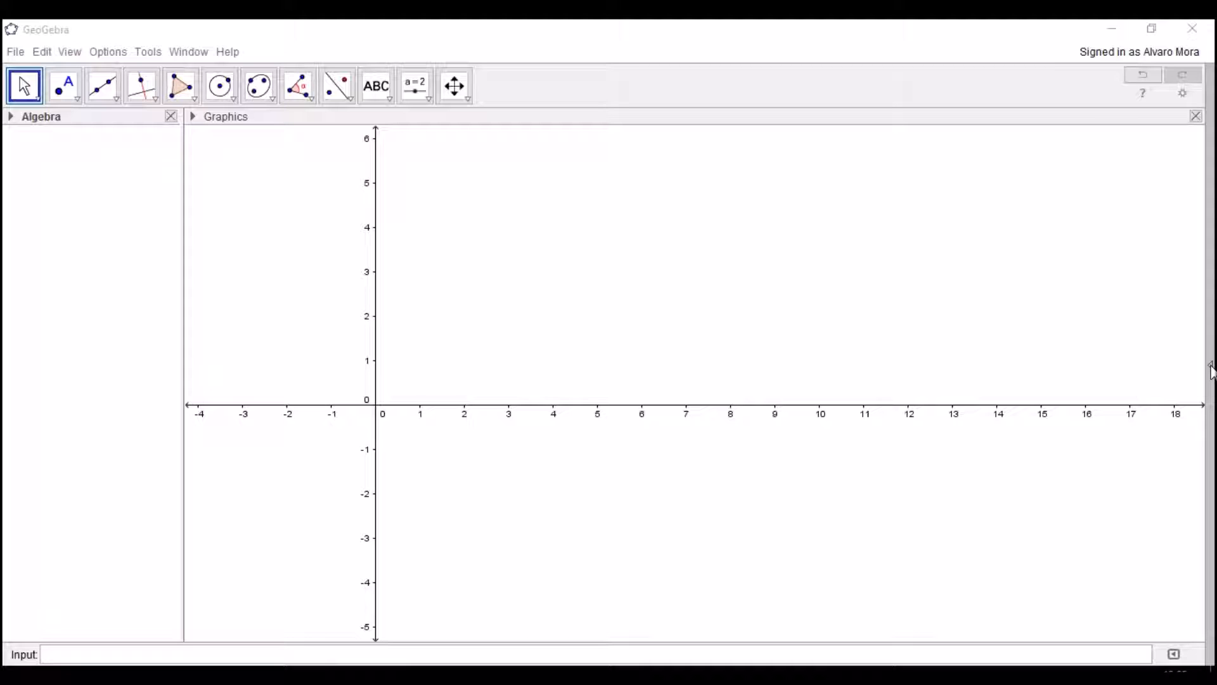
click(1211, 365)
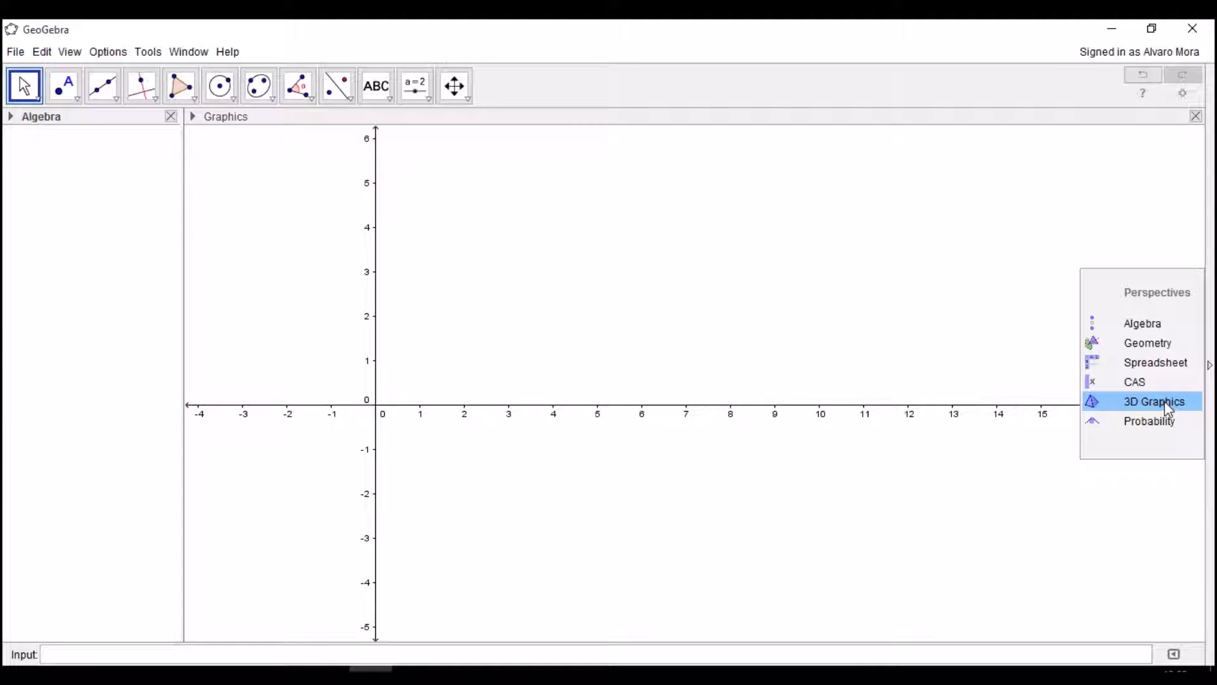
click(1141, 429)
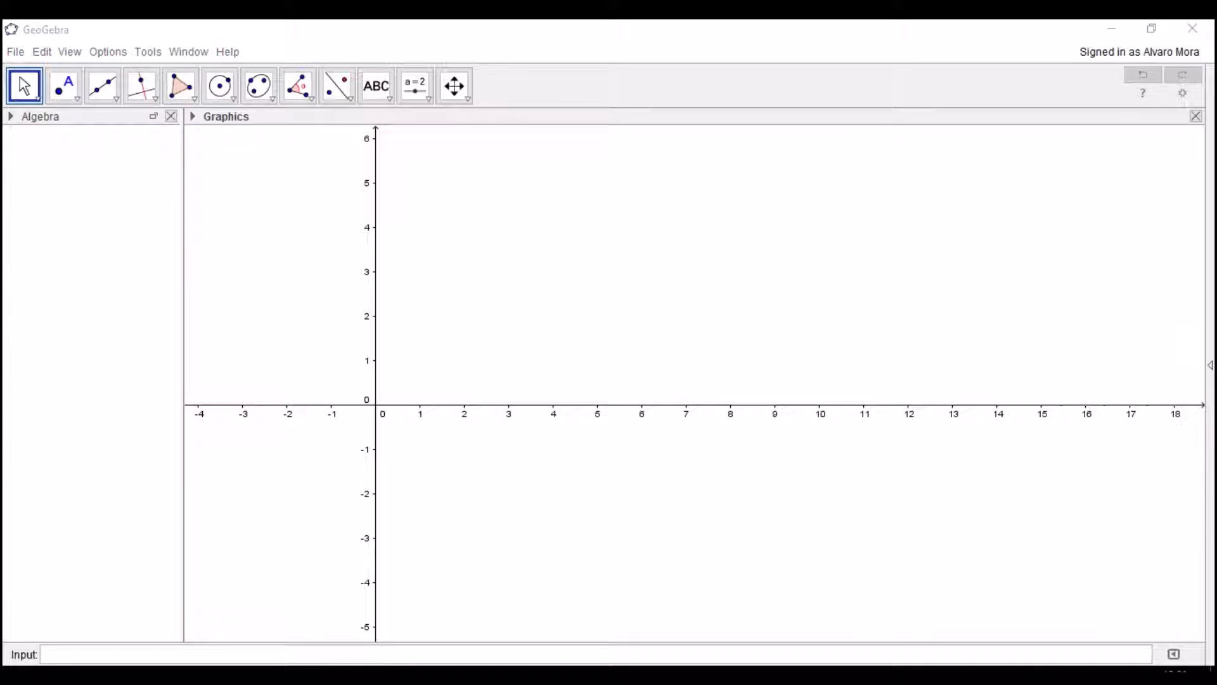
click(14, 52)
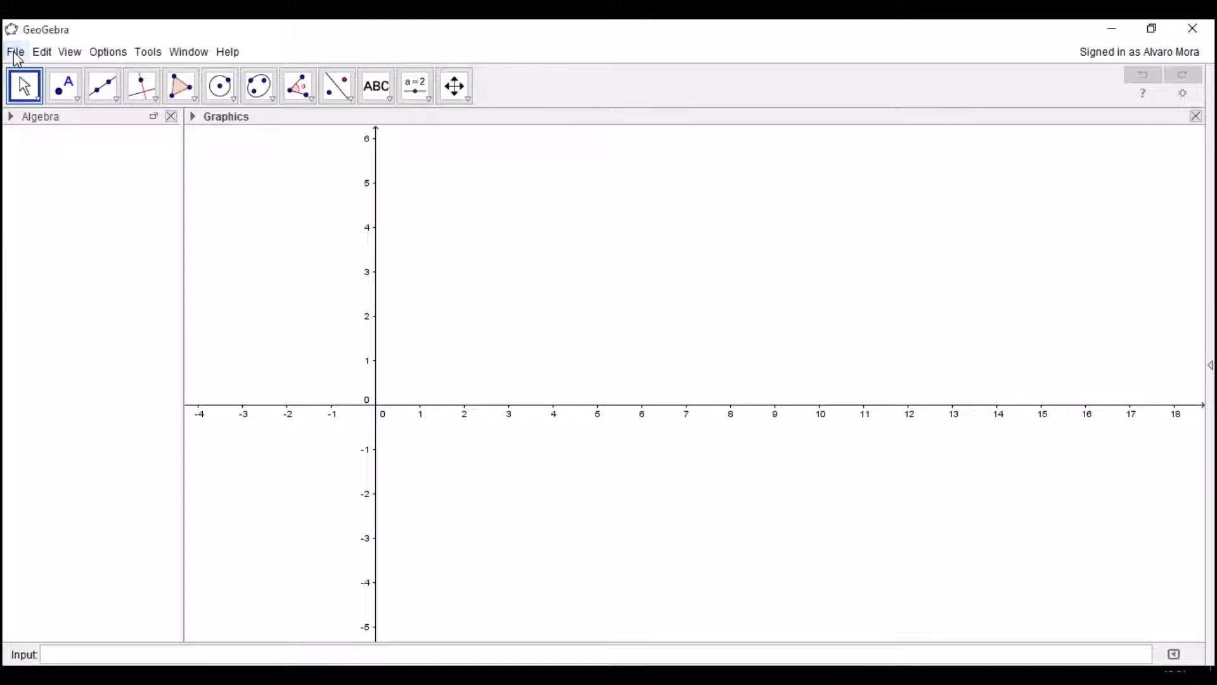
click(68, 182)
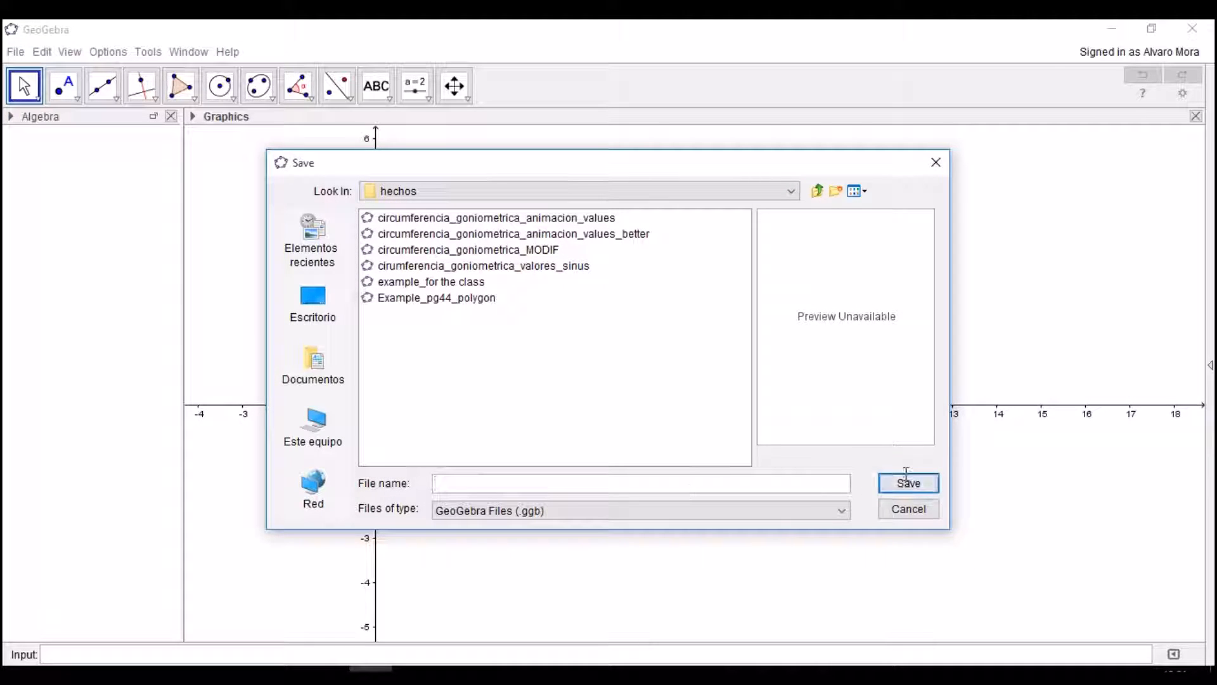
click(917, 515)
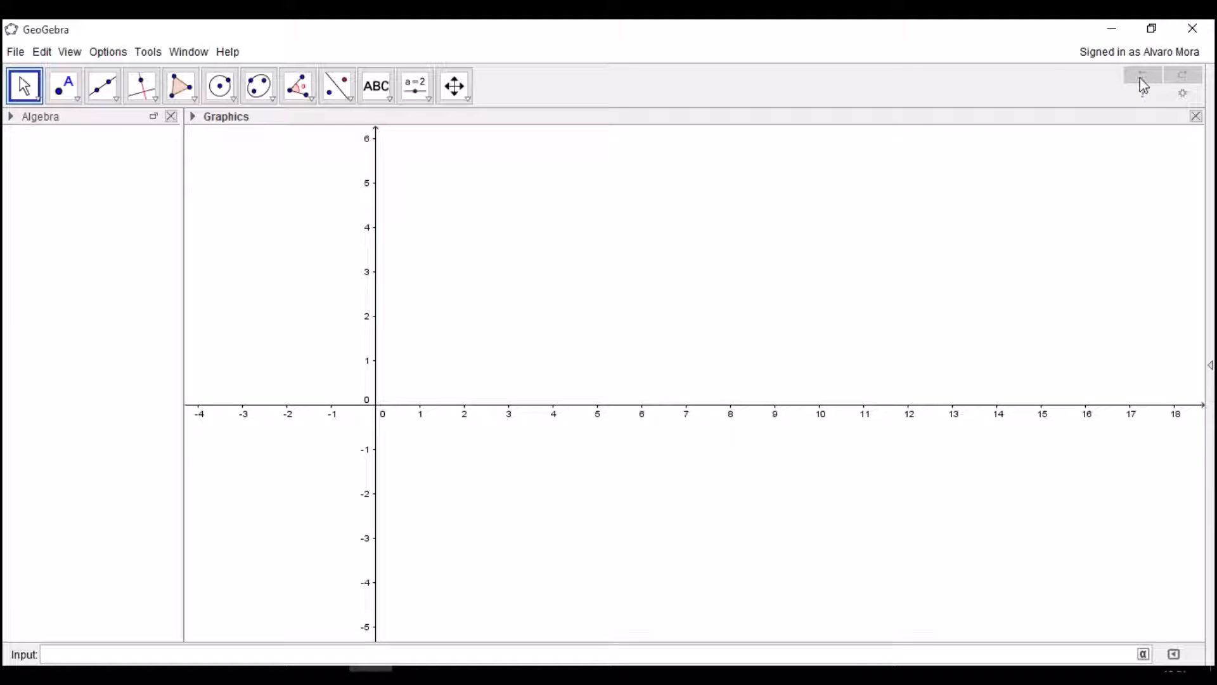
click(43, 51)
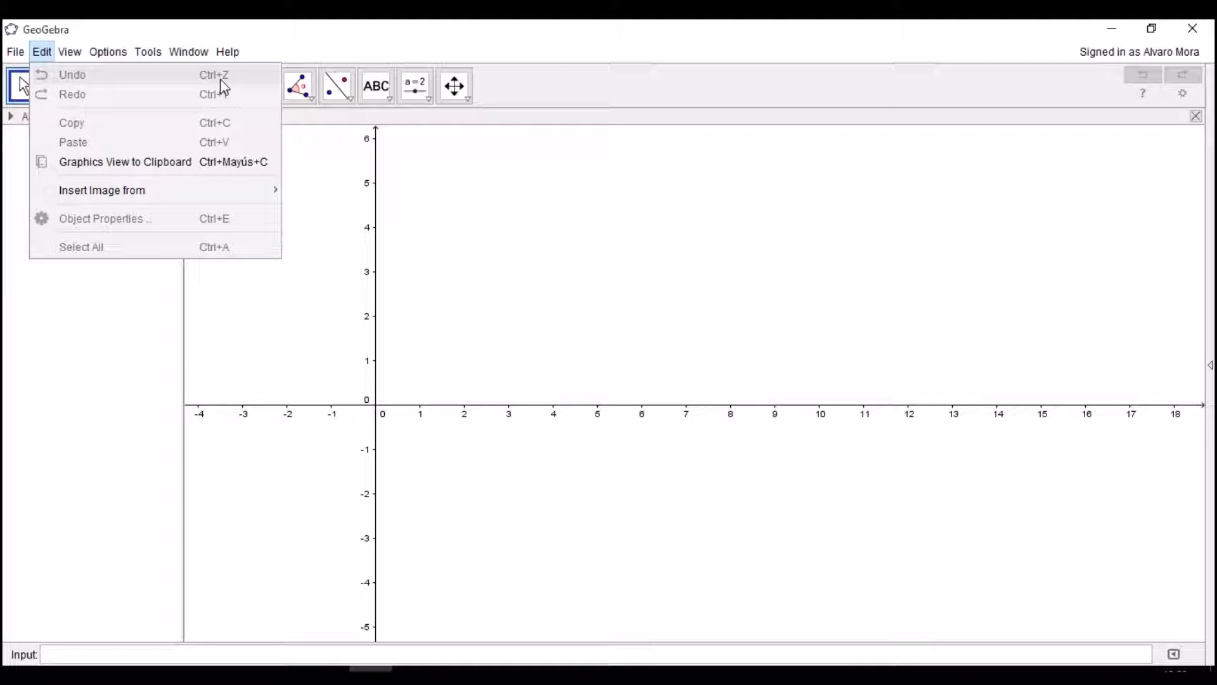
click(71, 54)
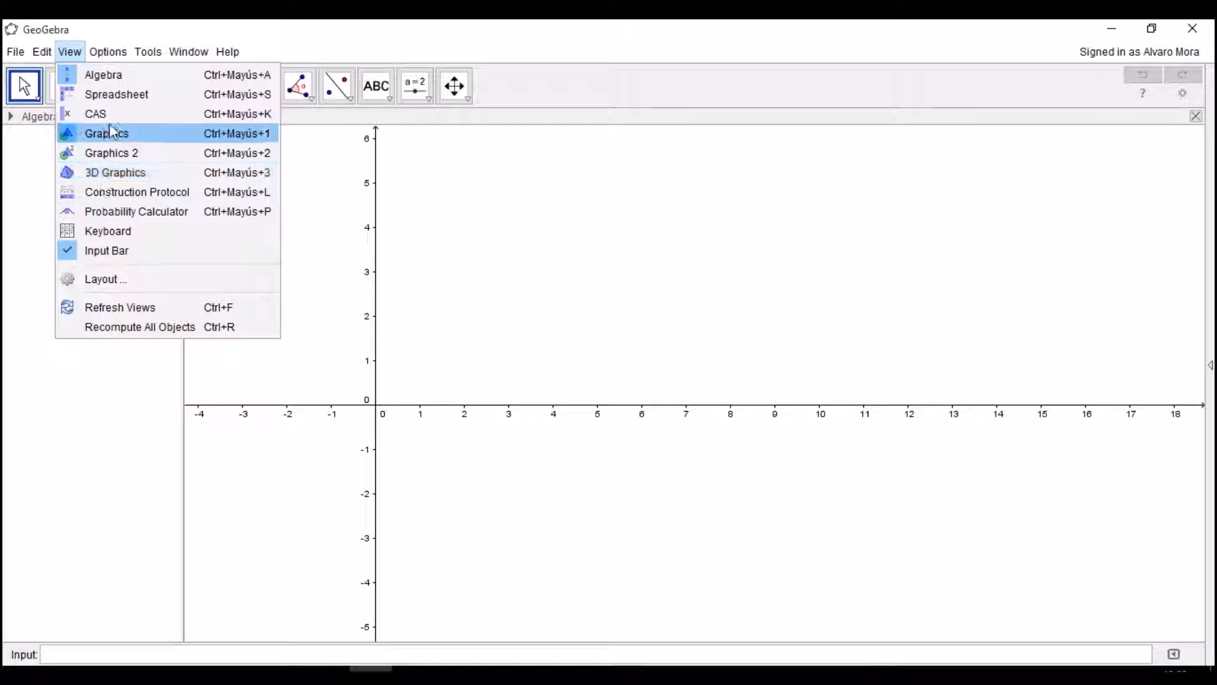
click(1209, 362)
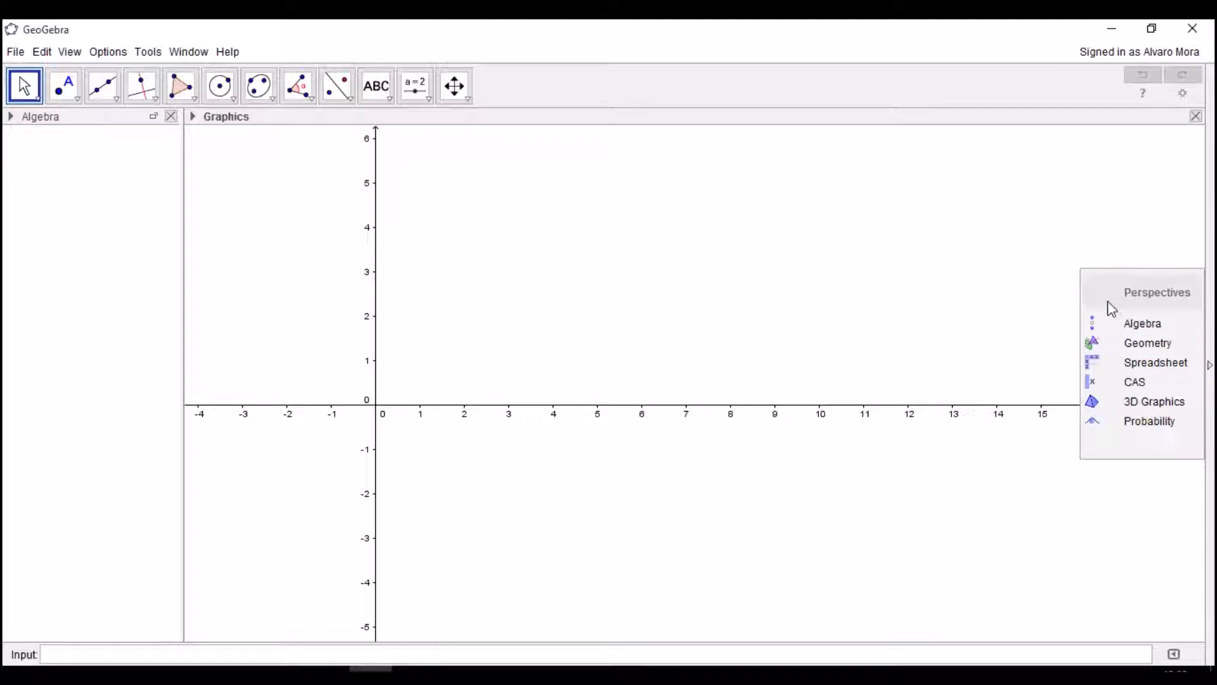
Step: Show the Construction Protocol view beside the graphics area and close it again
click(72, 53)
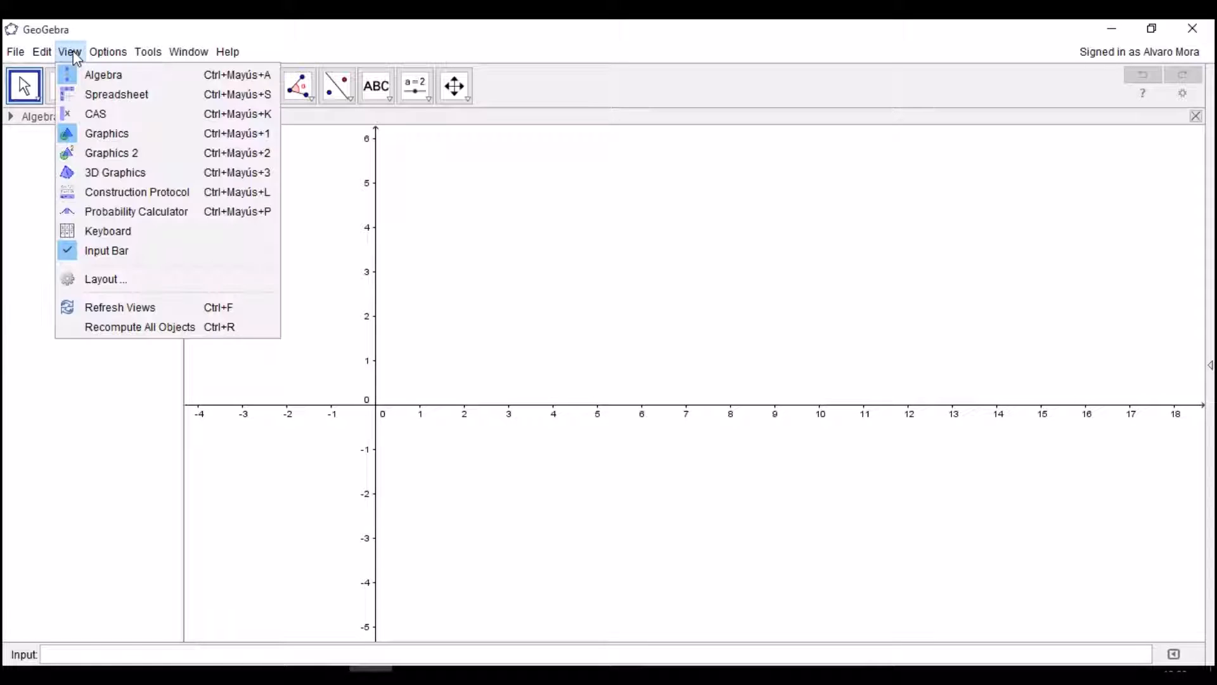
click(142, 198)
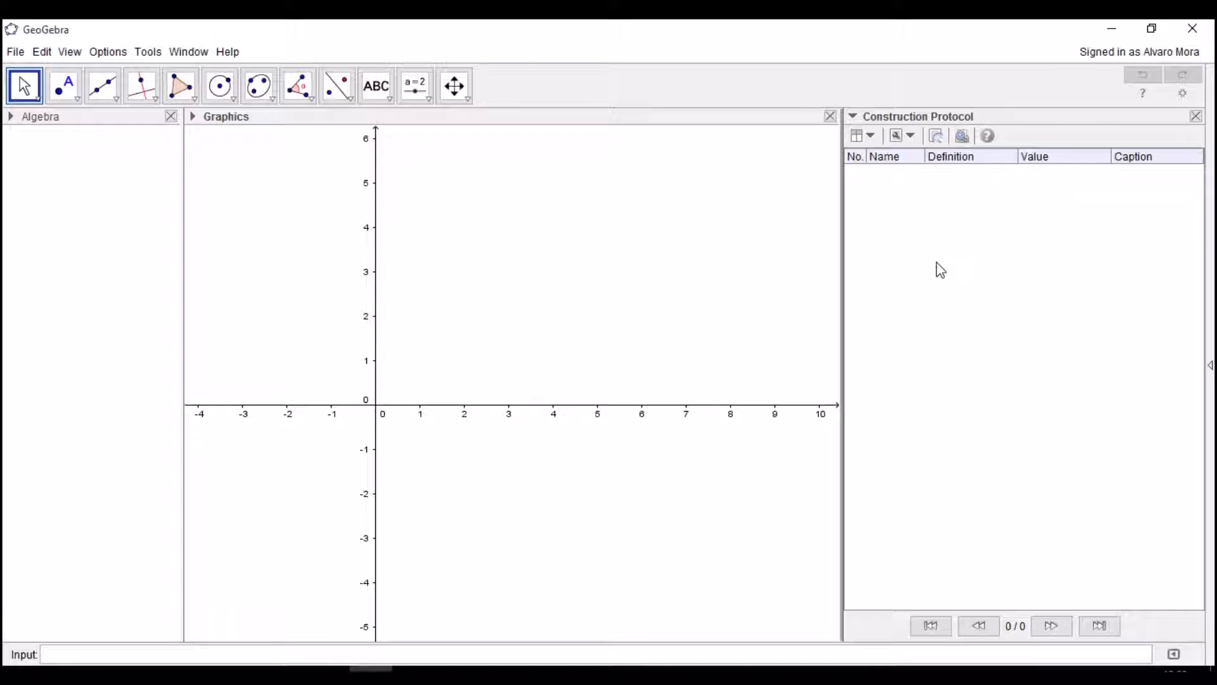
click(1196, 117)
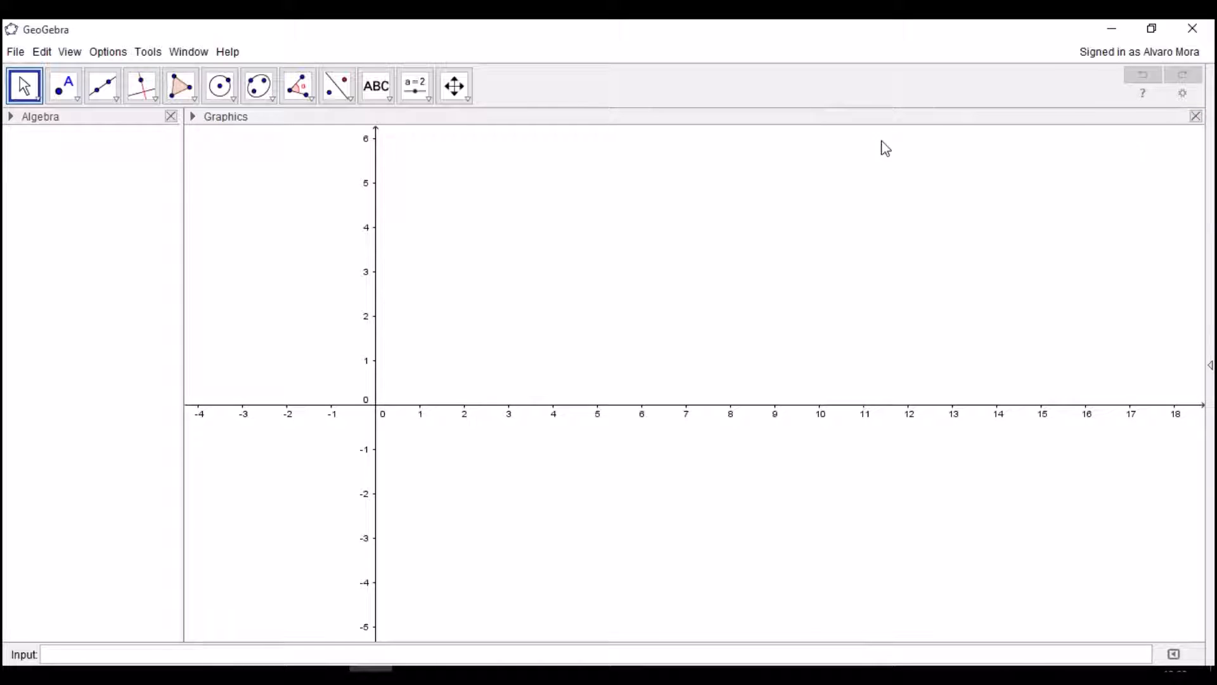
Step: Set the interface font size to 16 pt
click(109, 52)
mouse_move(136, 100)
mouse_move(181, 75)
mouse_move(247, 94)
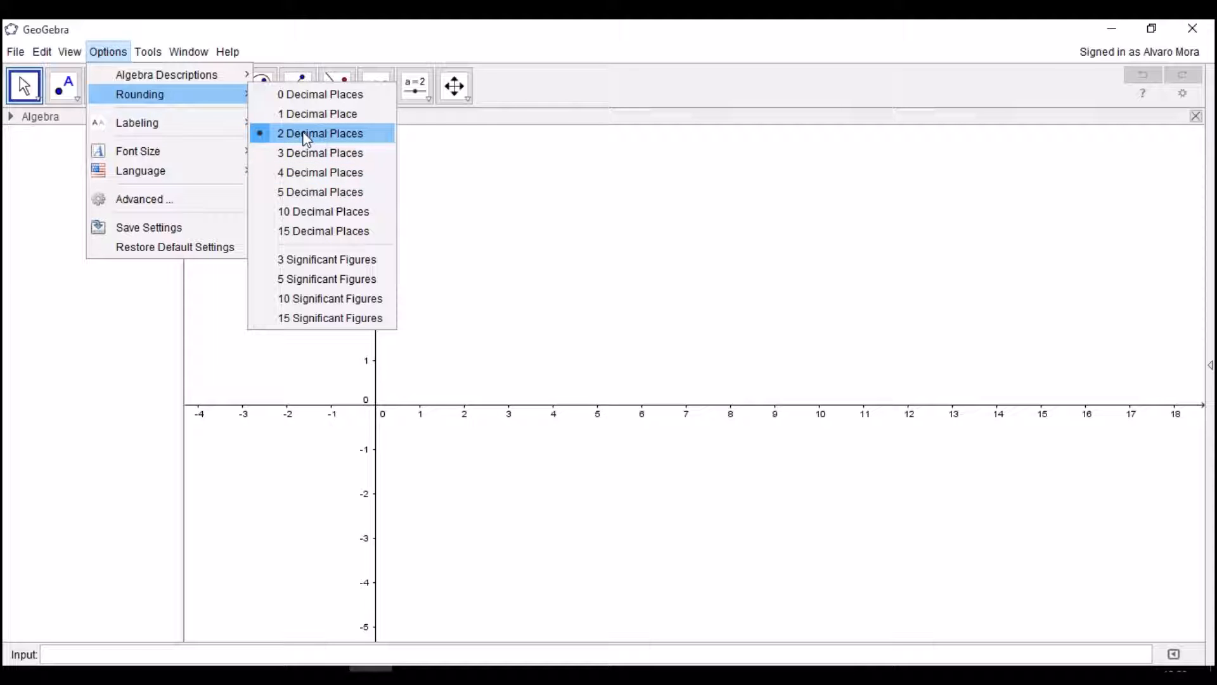
mouse_move(212, 154)
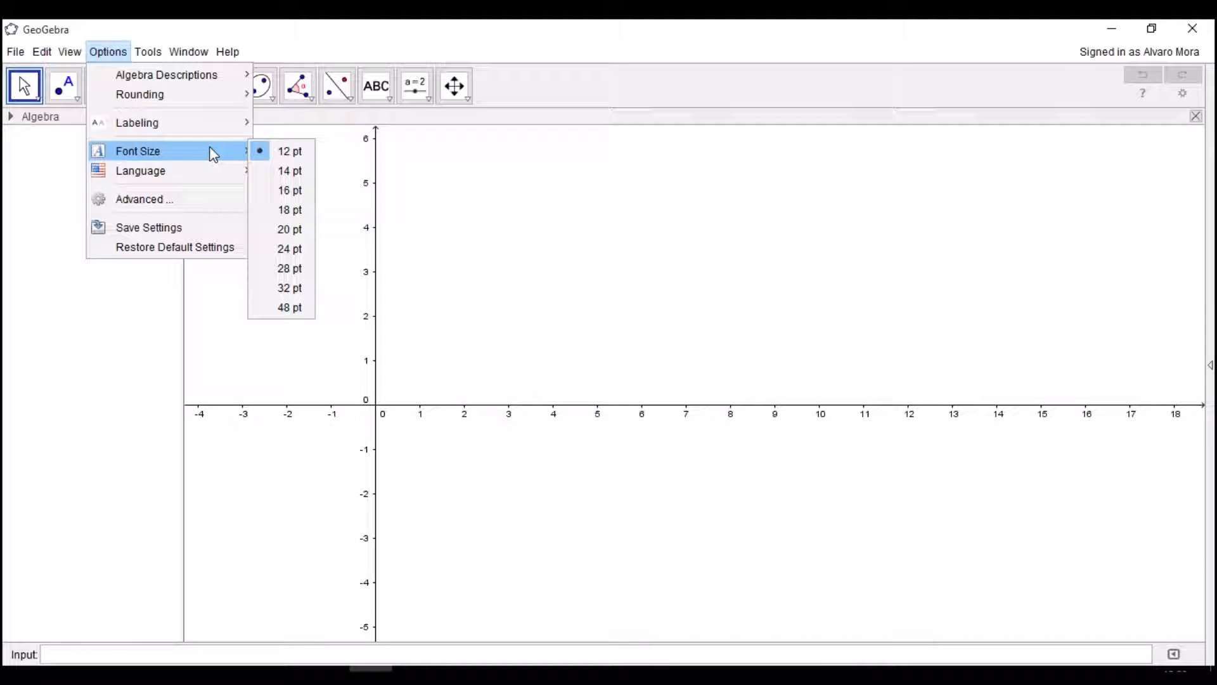
click(288, 194)
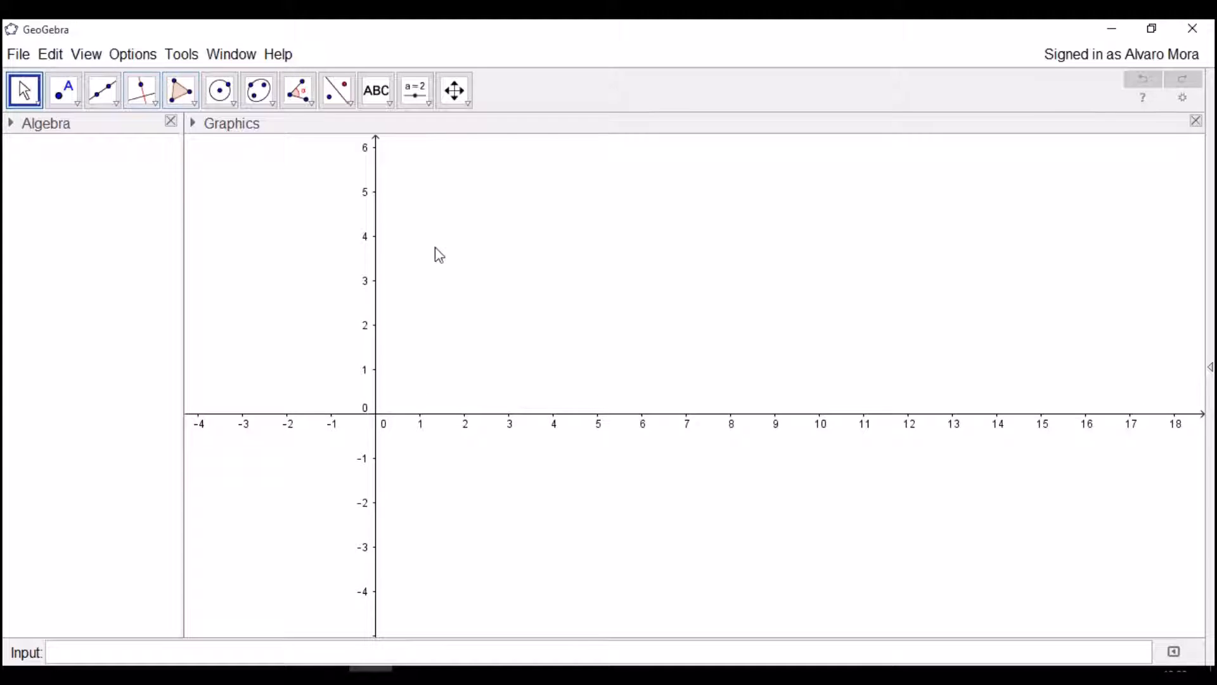
Step: Change the interface font size back to 12 pt
click(132, 55)
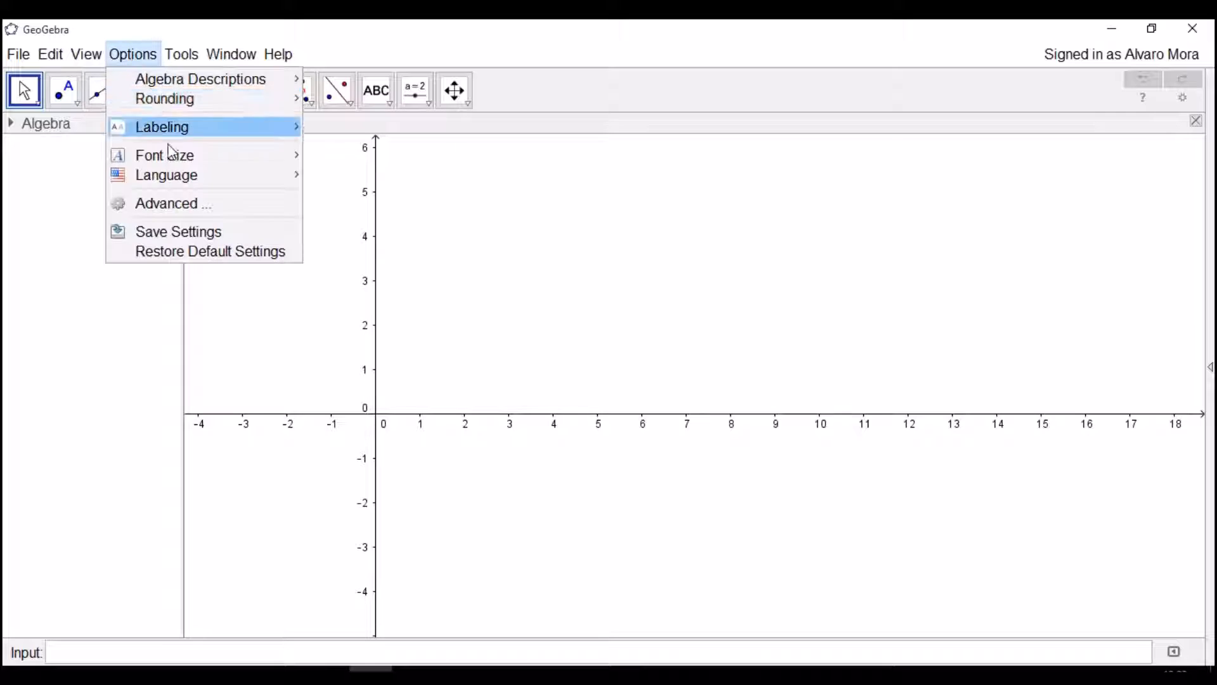
mouse_move(180, 186)
mouse_move(275, 155)
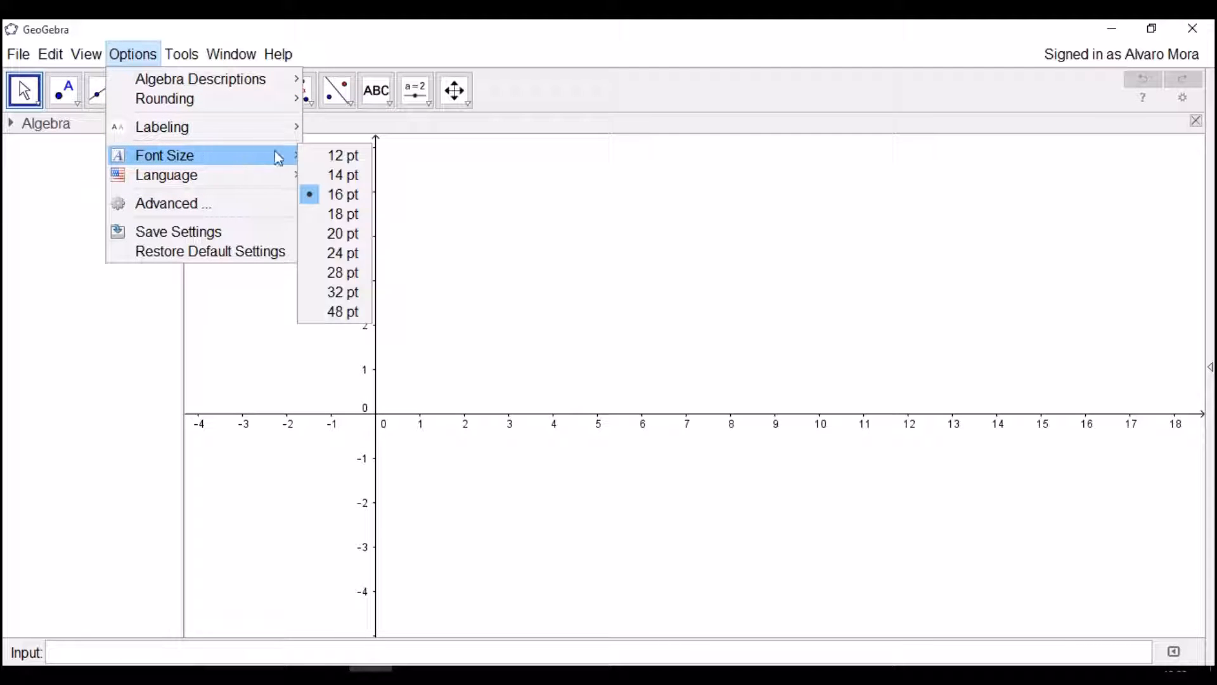
click(328, 158)
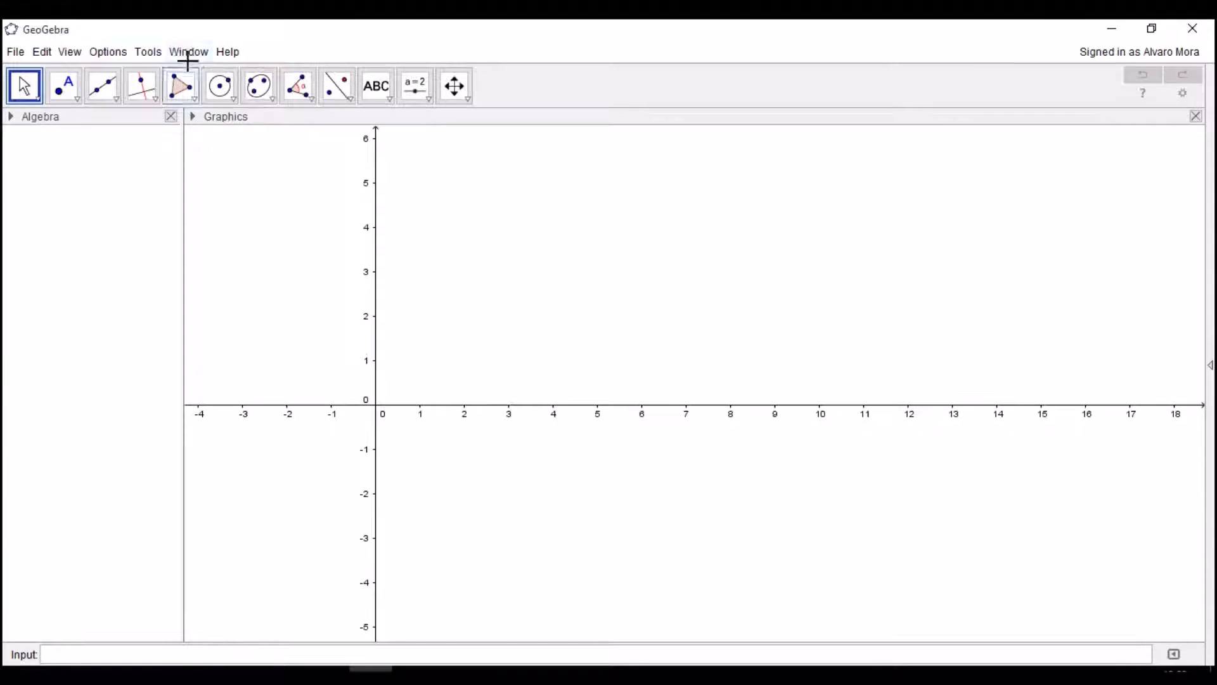
Step: Open the program's manual for reference
click(148, 52)
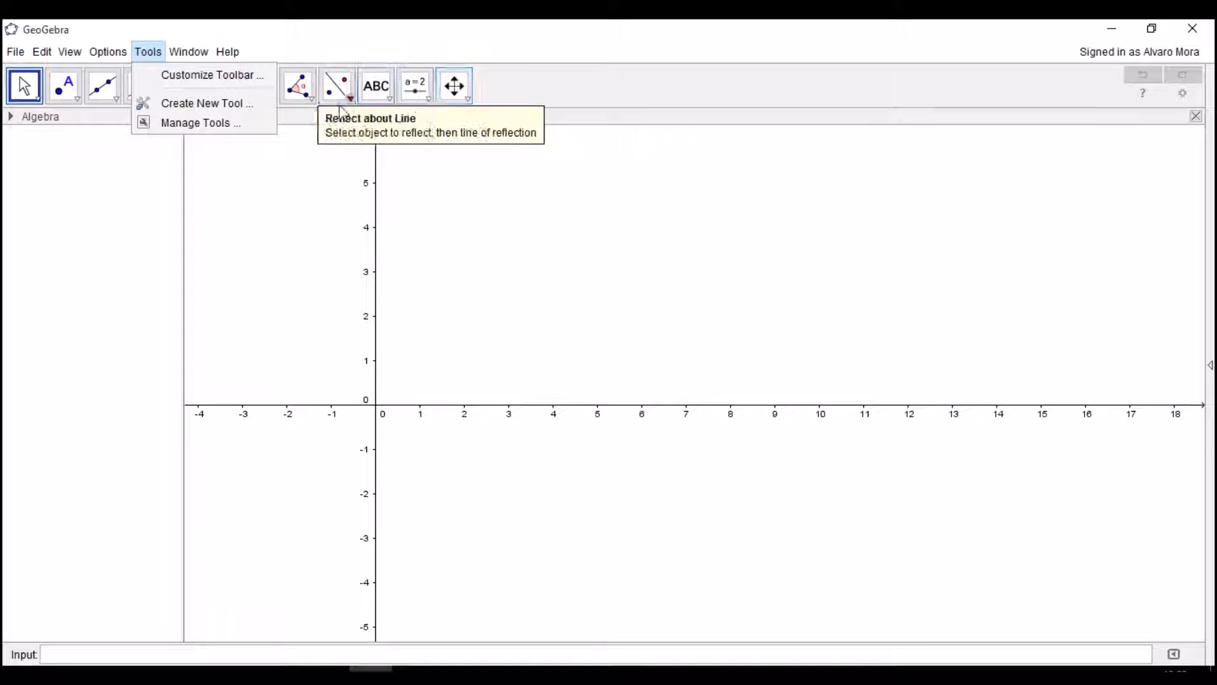
click(454, 142)
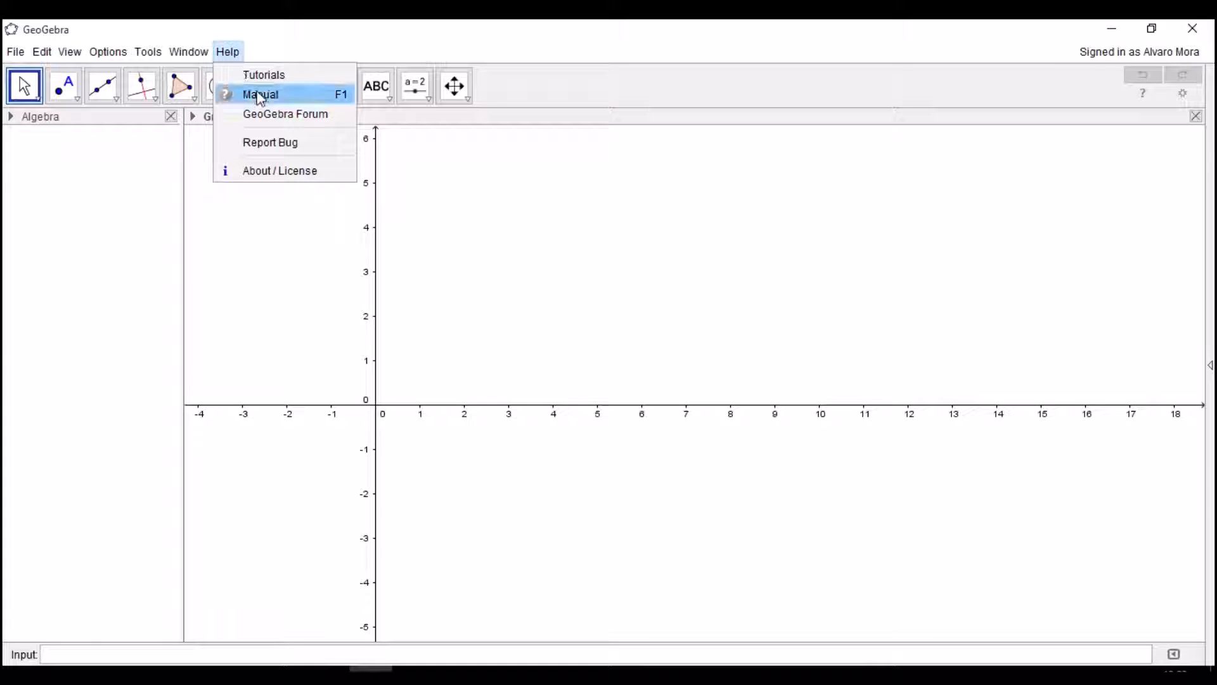
click(271, 95)
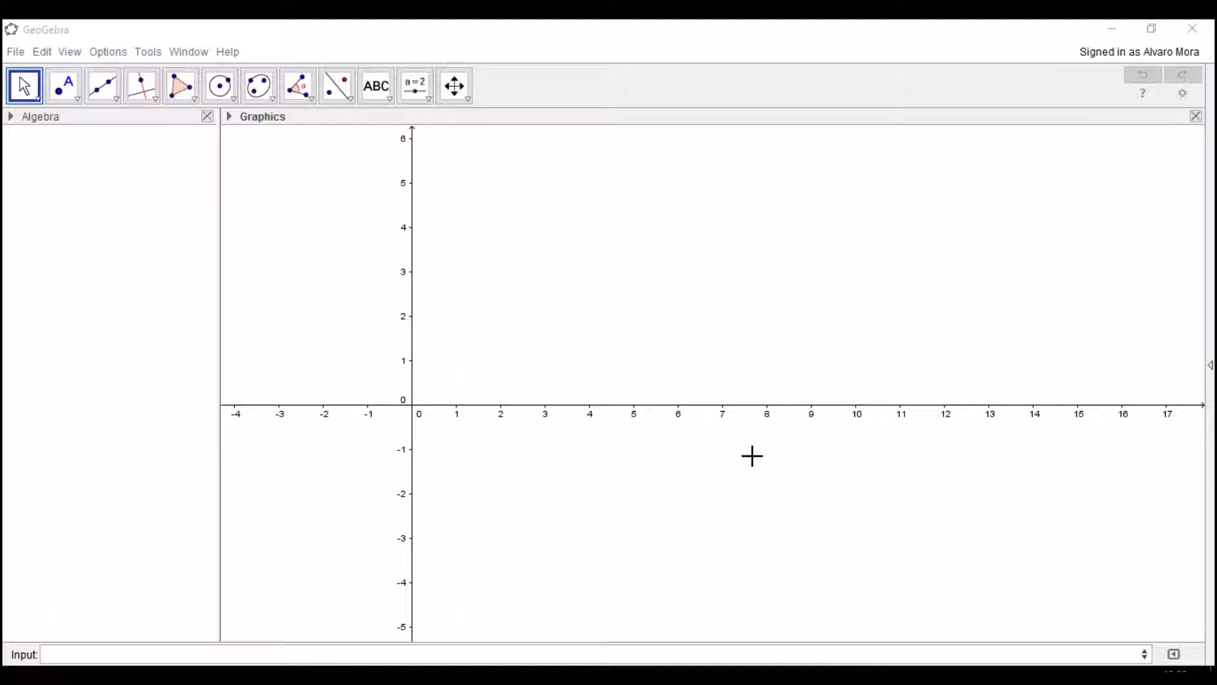
Step: Create a point with coordinates (4, 5) by entering its coordinate expression in the input bar
click(579, 655)
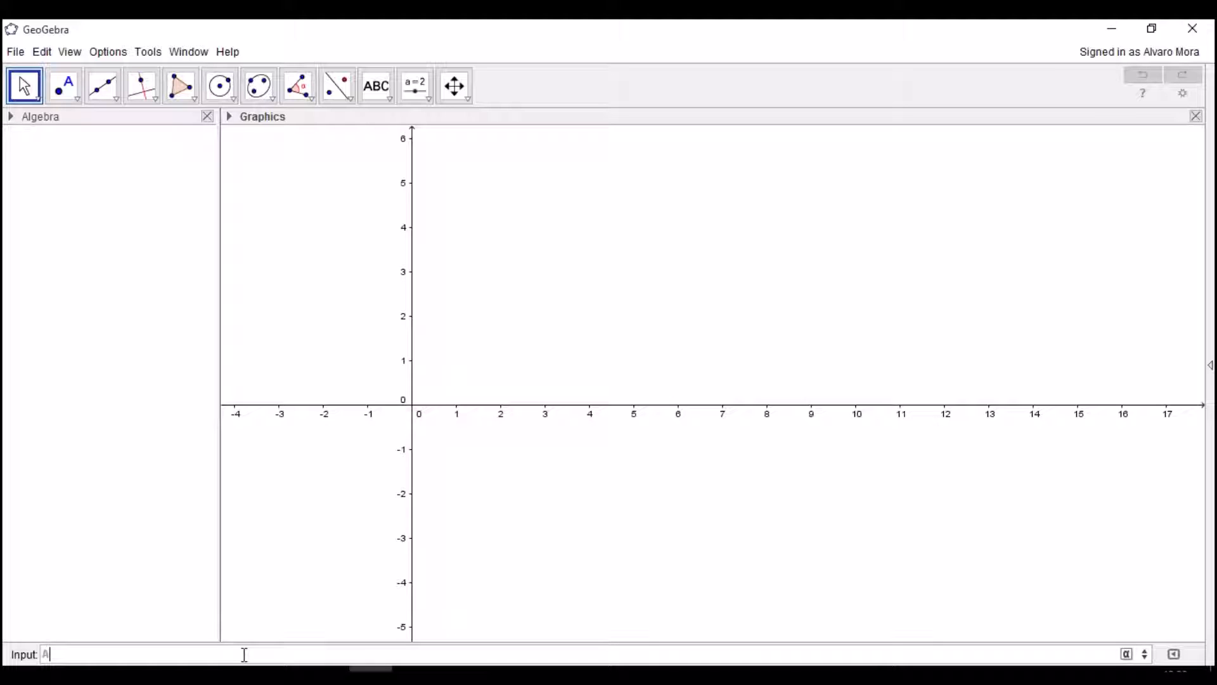
text(P)
key(BackSpace)
text(=(4,5)
key(Return)
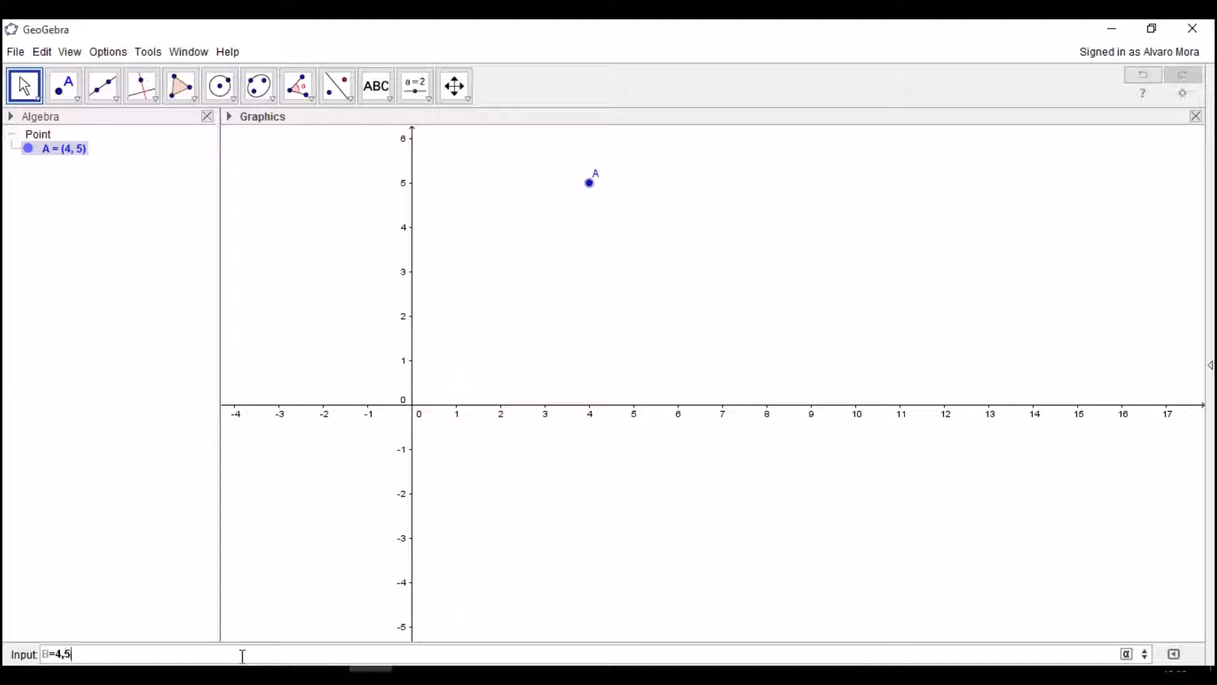
Step: Try to define B=4,5 in the input bar without parentheses around the coordinates
key(Return)
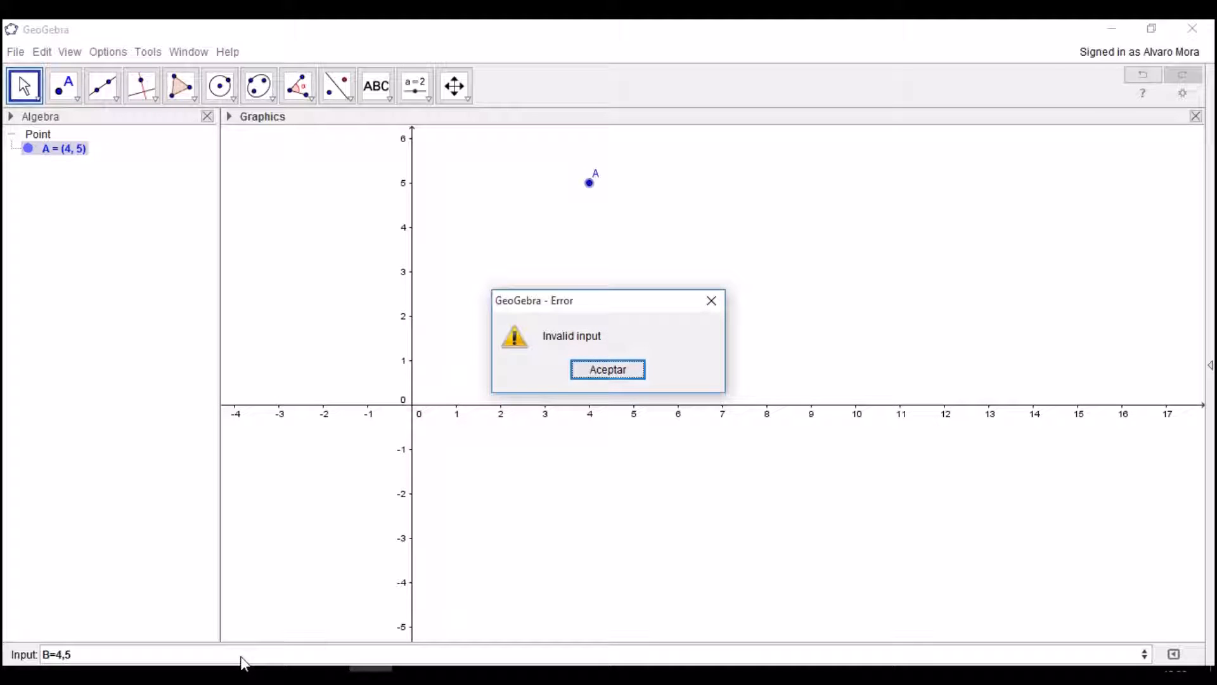
drag(619, 295, 596, 239)
click(578, 305)
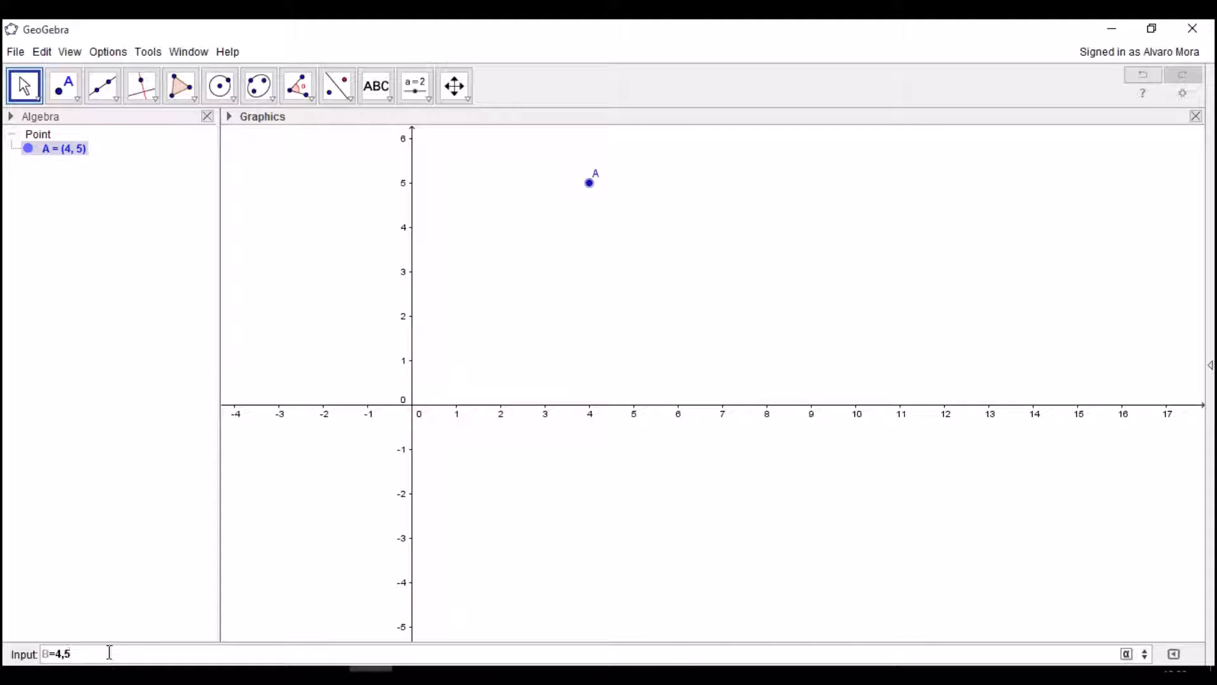
click(229, 51)
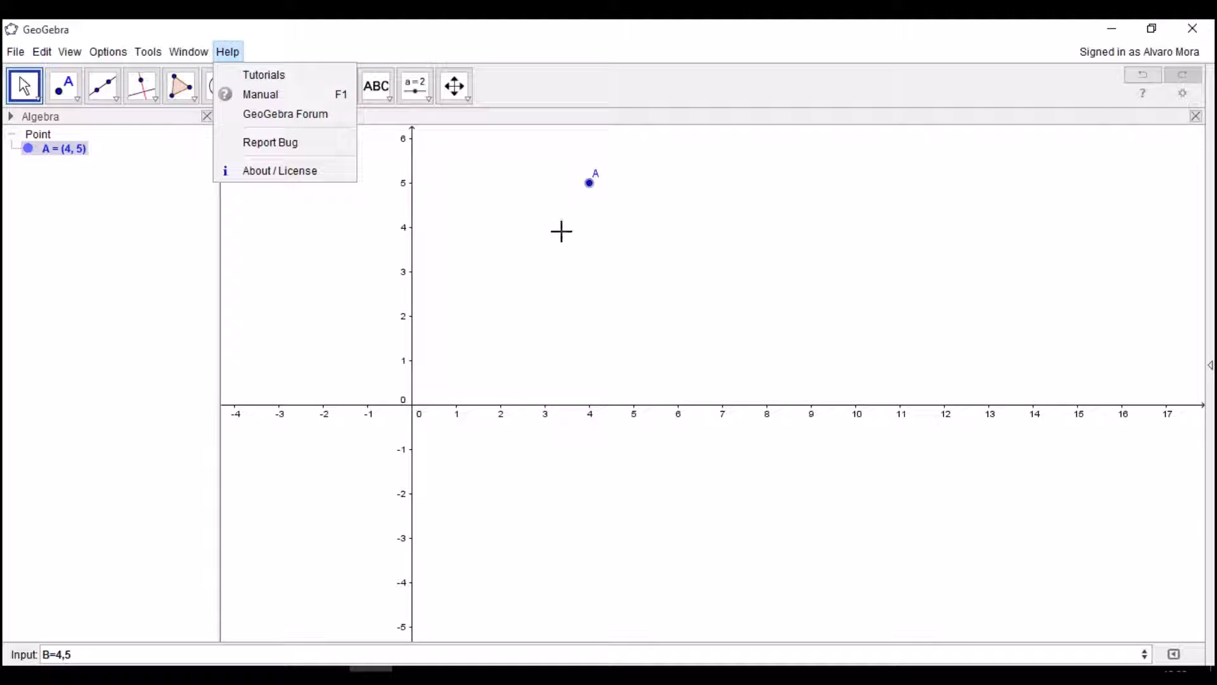
click(562, 208)
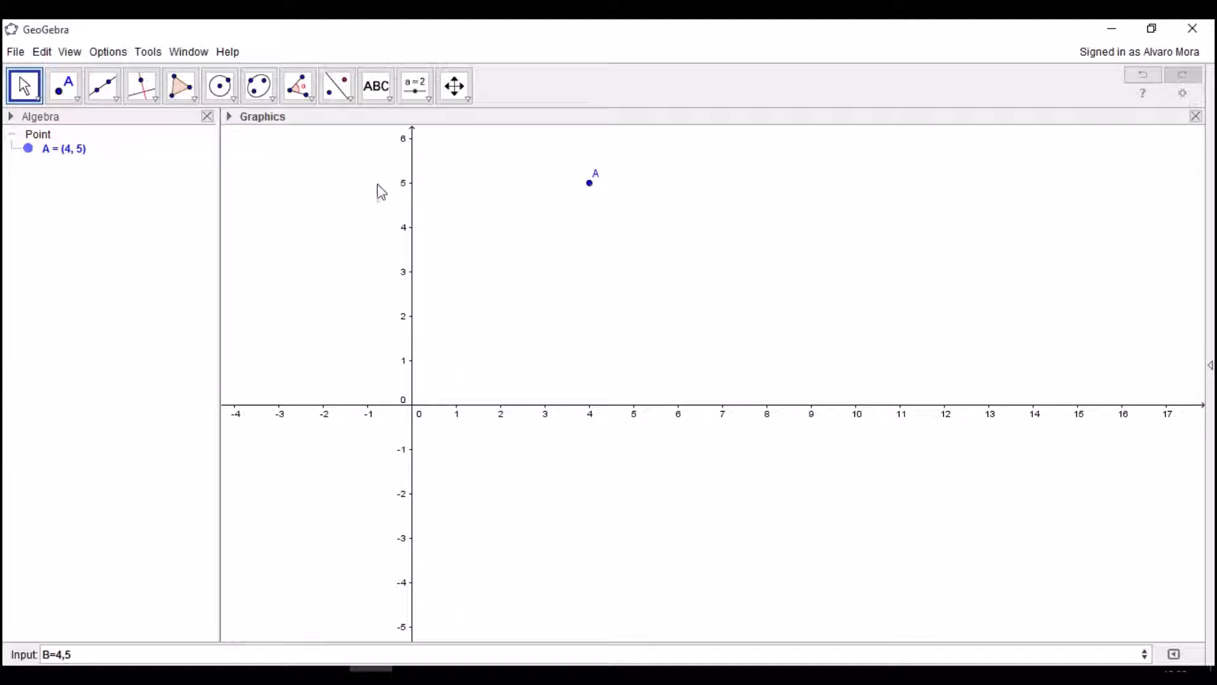
Step: Place a second point freehand at about (7.56, 4.18) and redefine its coordinates as (2, 1)
click(67, 92)
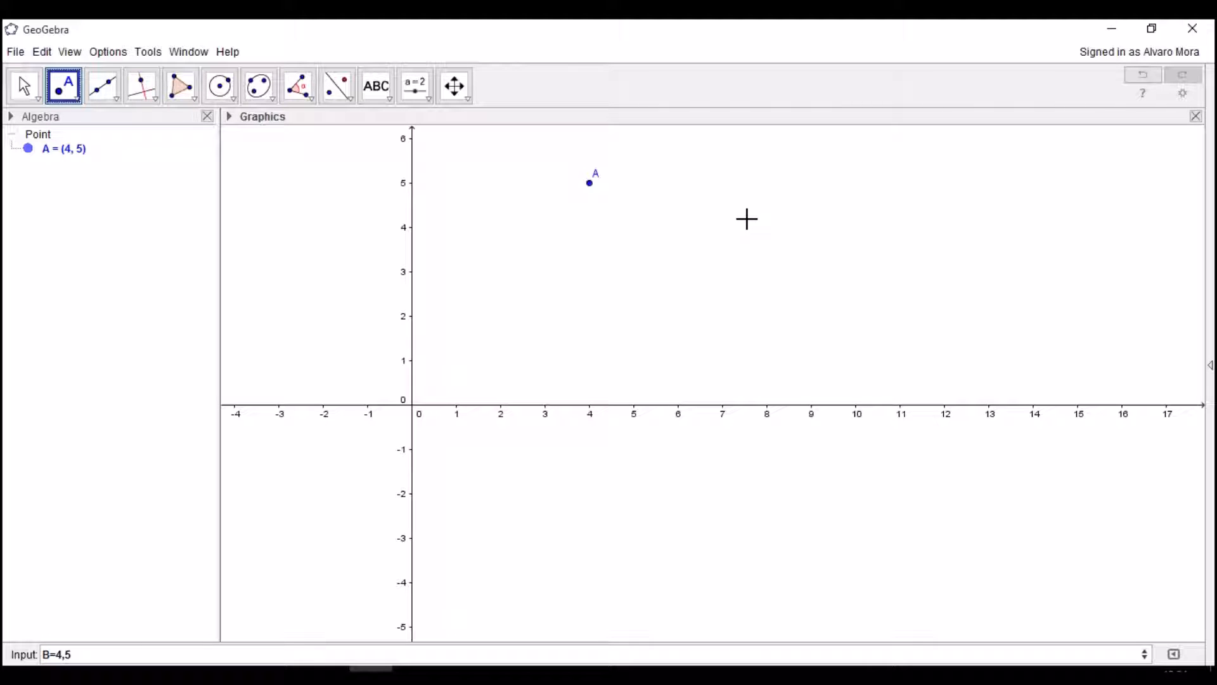
click(747, 219)
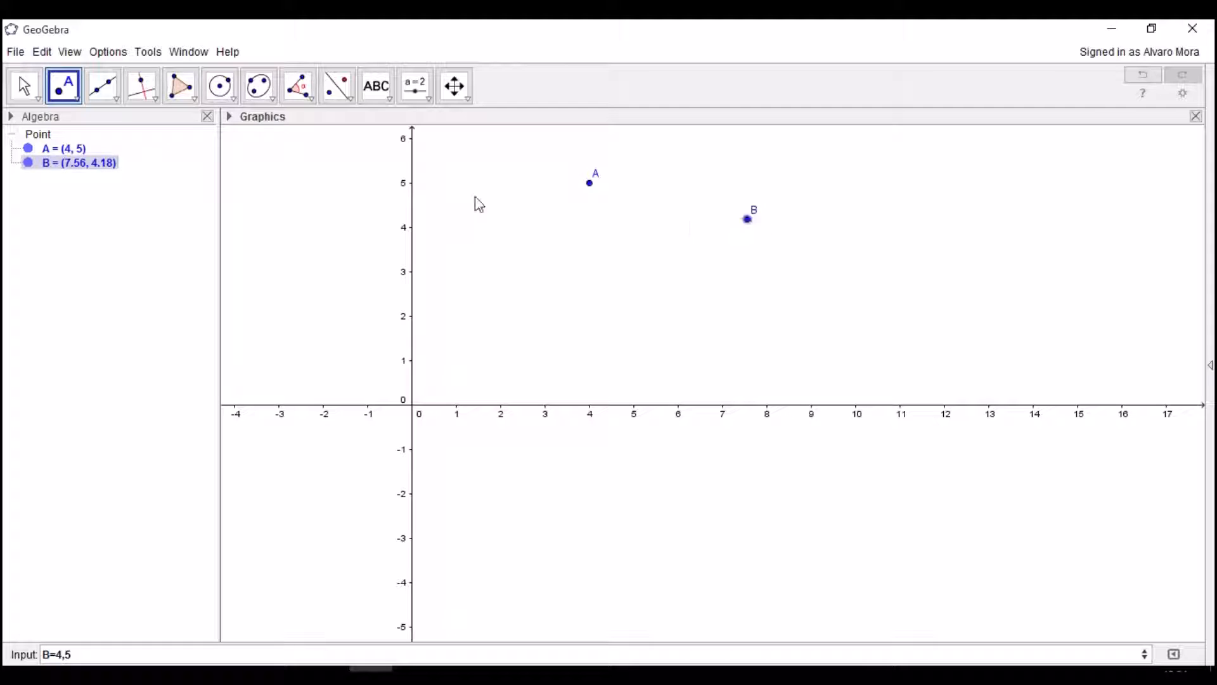
double_click(103, 163)
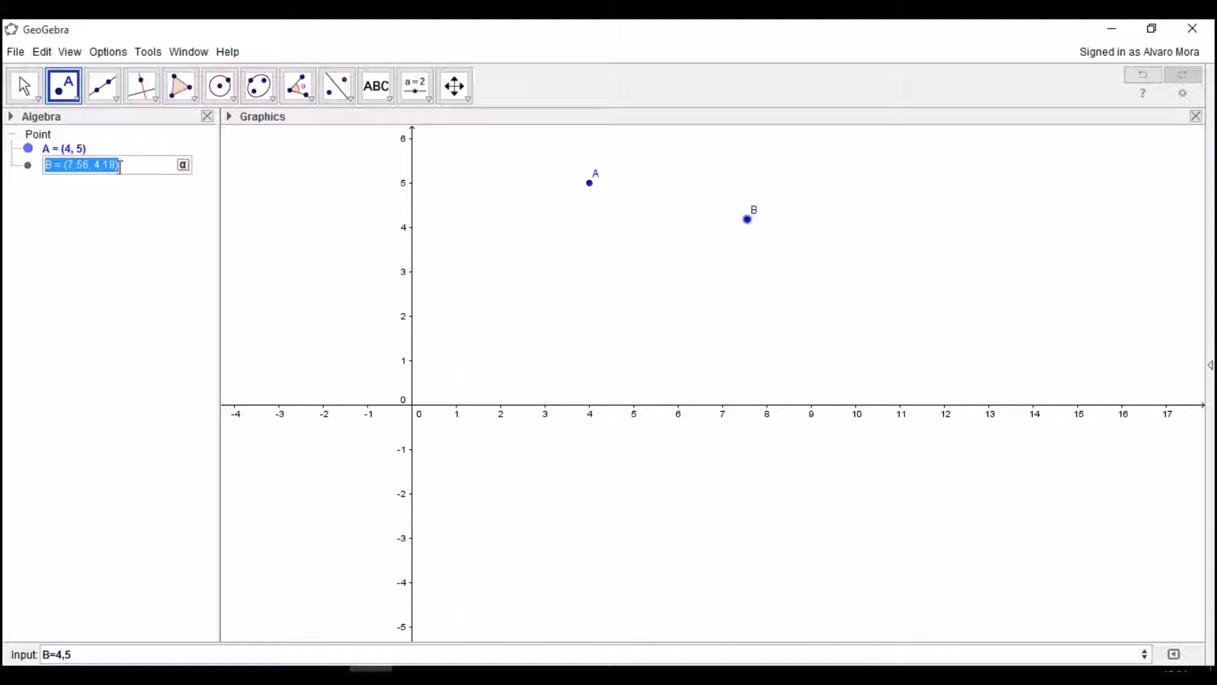
click(118, 165)
key(BackSpace)
key(BackSpace)
key(BackSpace)
key(BackSpace)
key(BackSpace)
key(BackSpace)
key(BackSpace)
key(BackSpace)
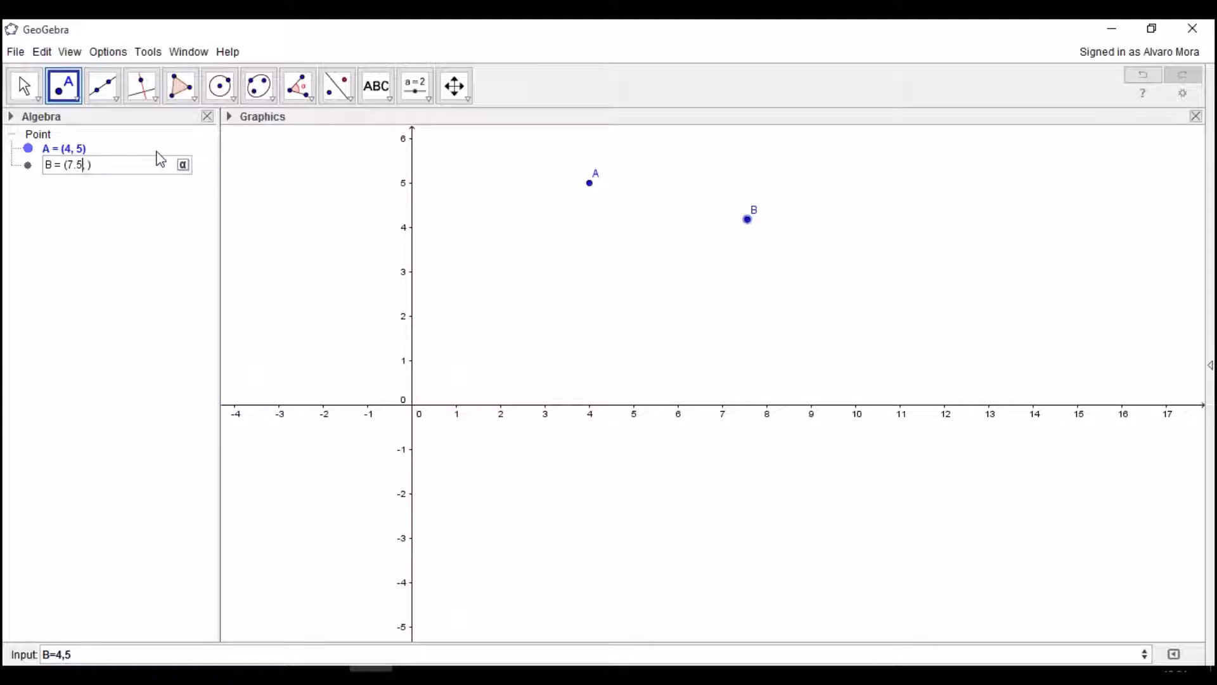
text(2,1)
key(Return)
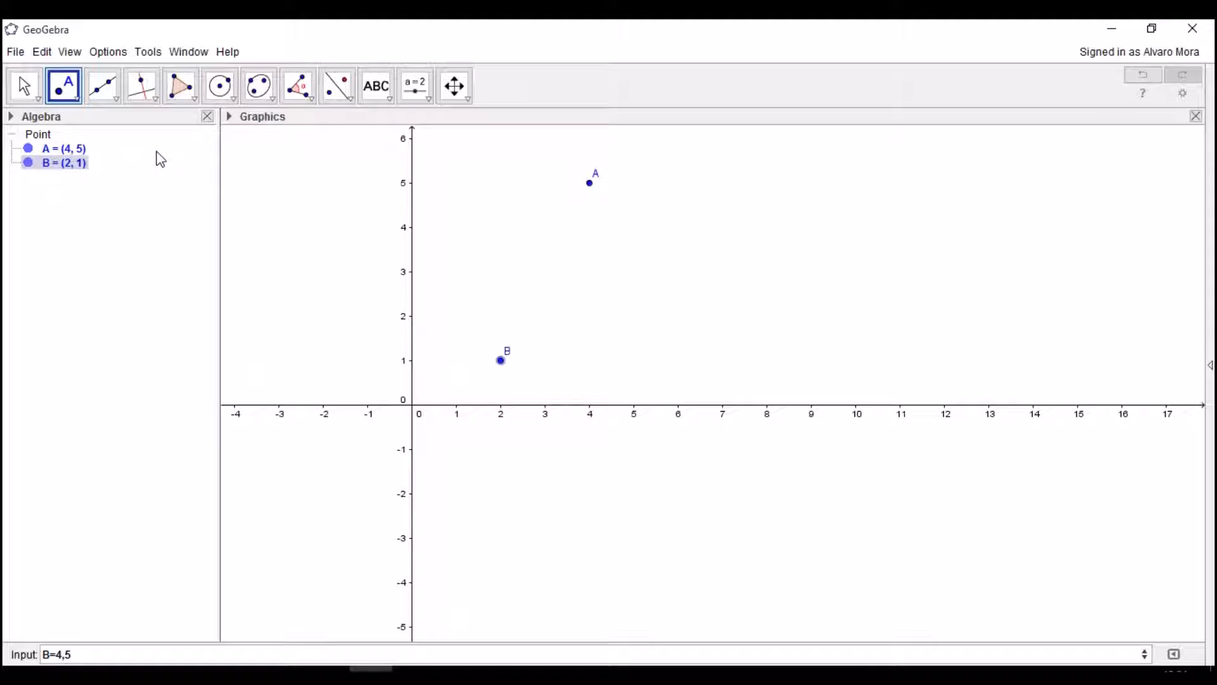
click(19, 81)
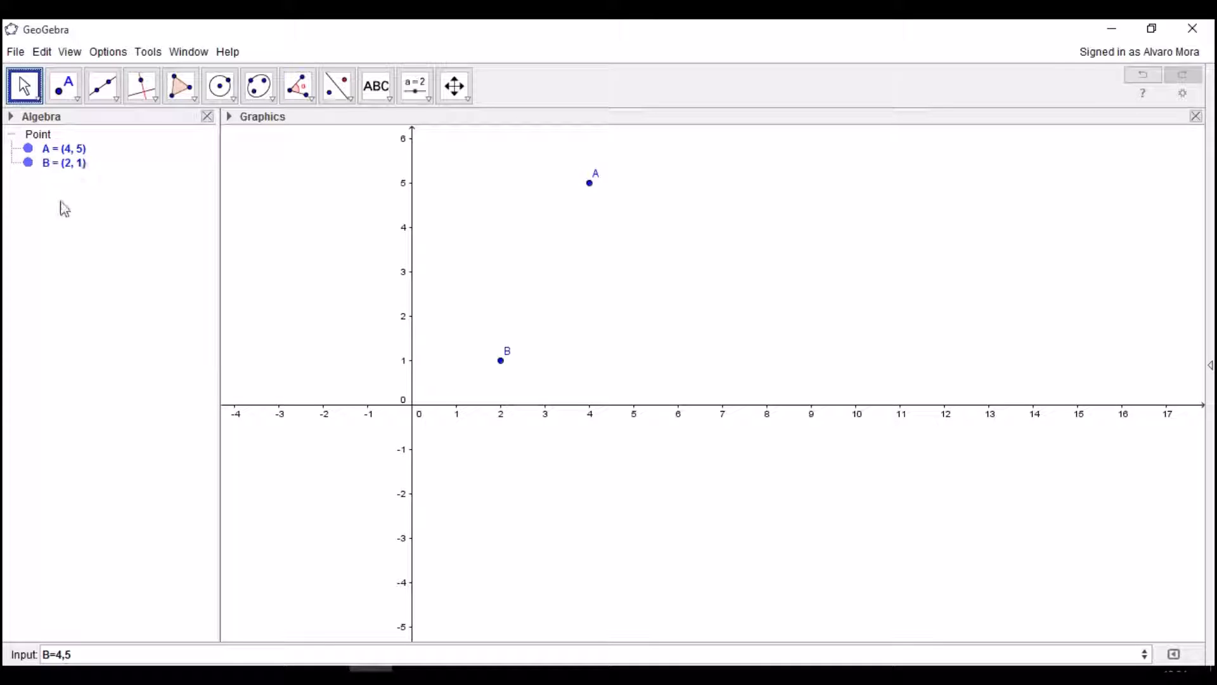
Step: Hide point A in the graphics view and show it again
click(76, 149)
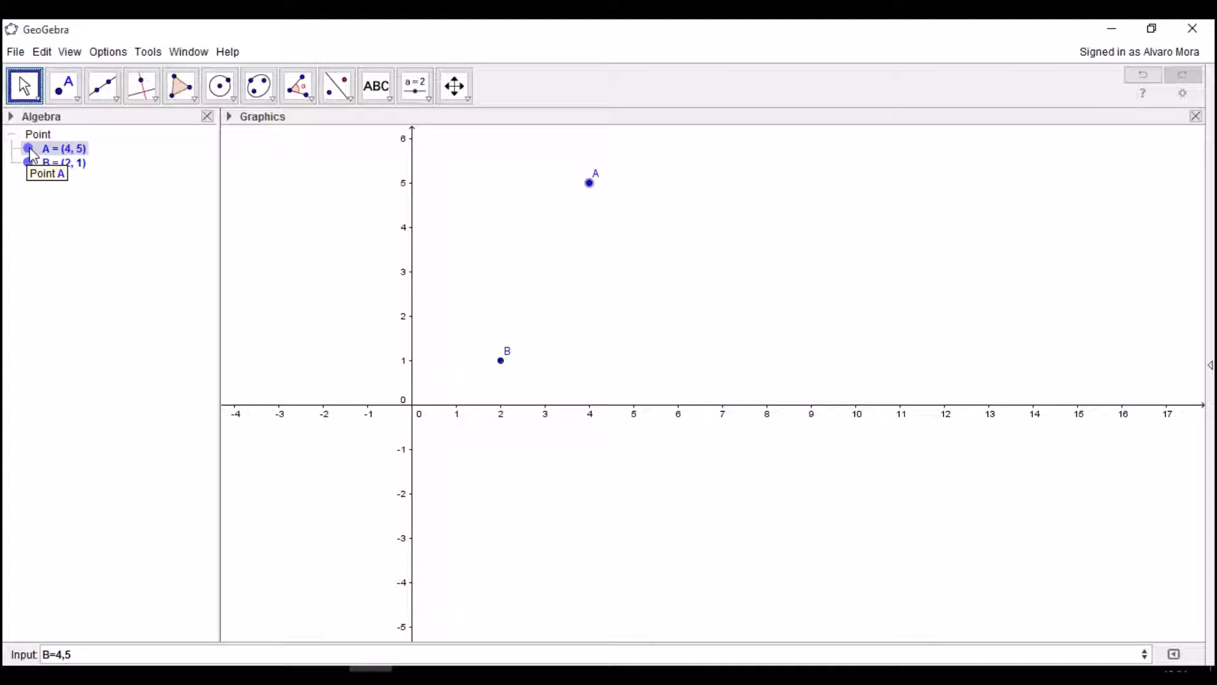
click(28, 149)
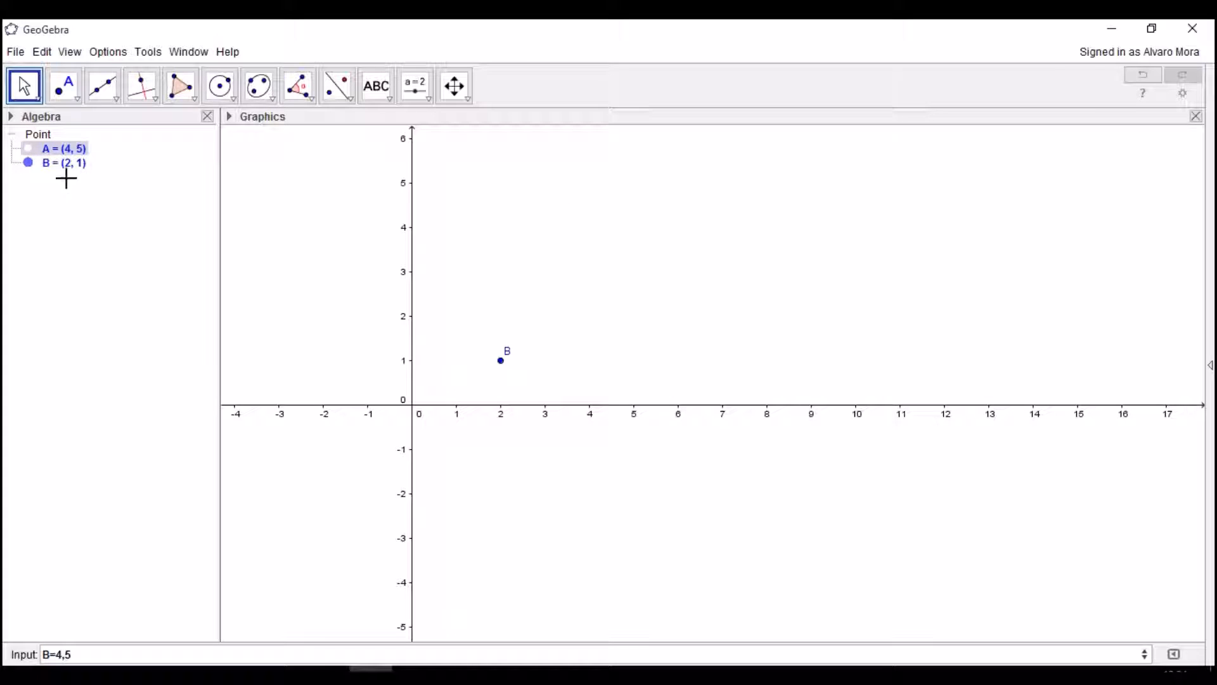
click(30, 148)
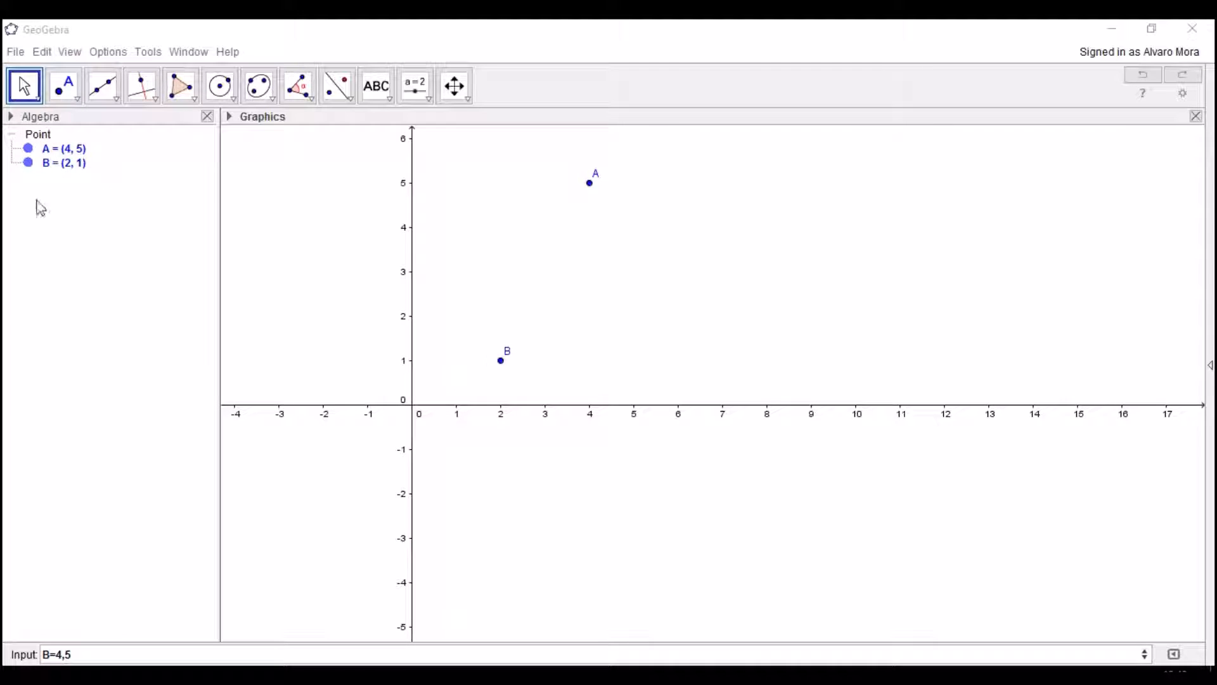
click(74, 163)
click(59, 152)
click(64, 163)
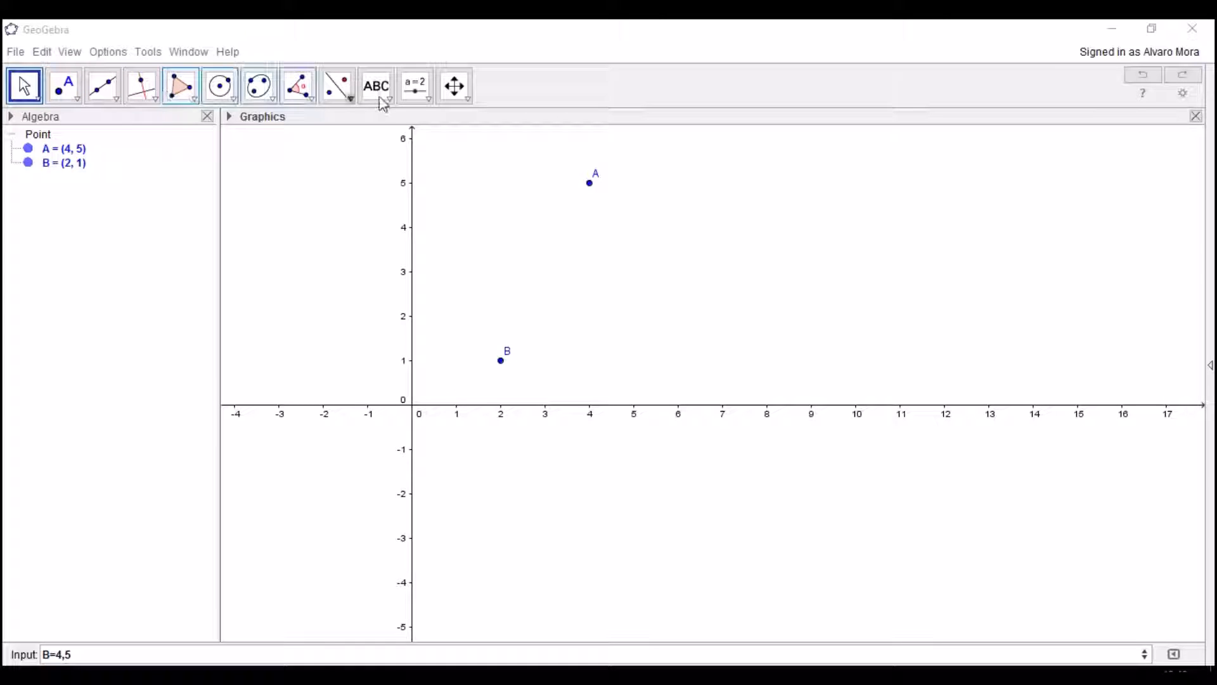
Step: Rename point A as C in its object properties
right_click(68, 156)
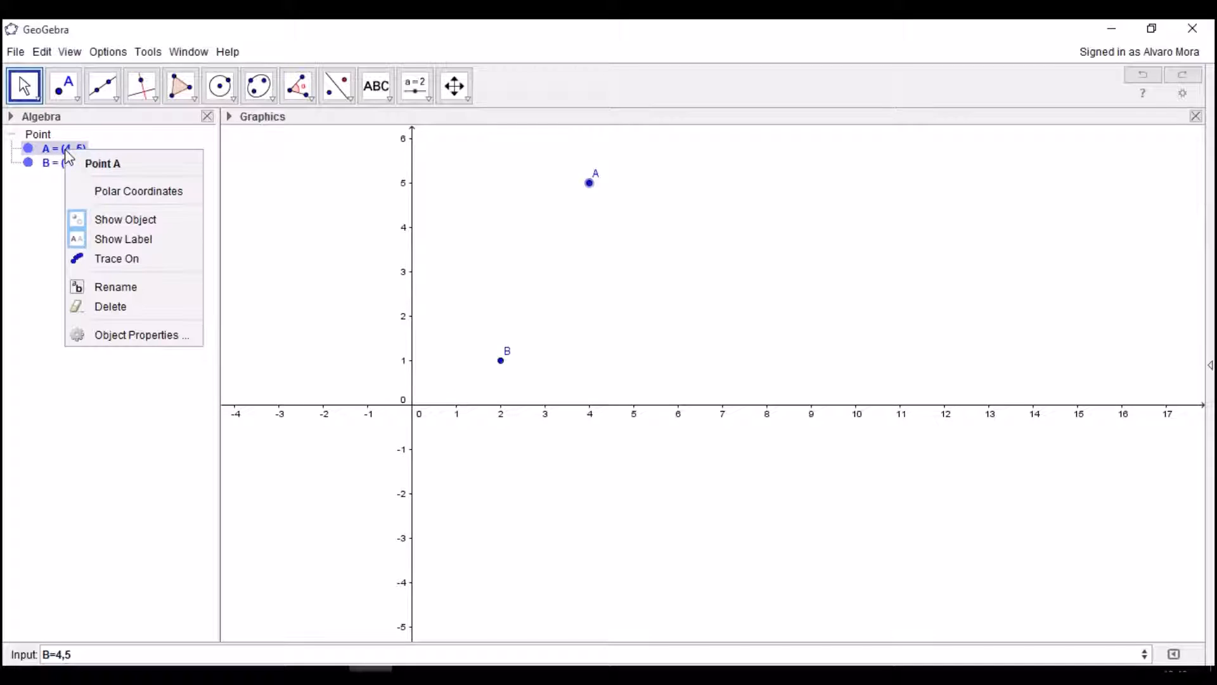
click(149, 336)
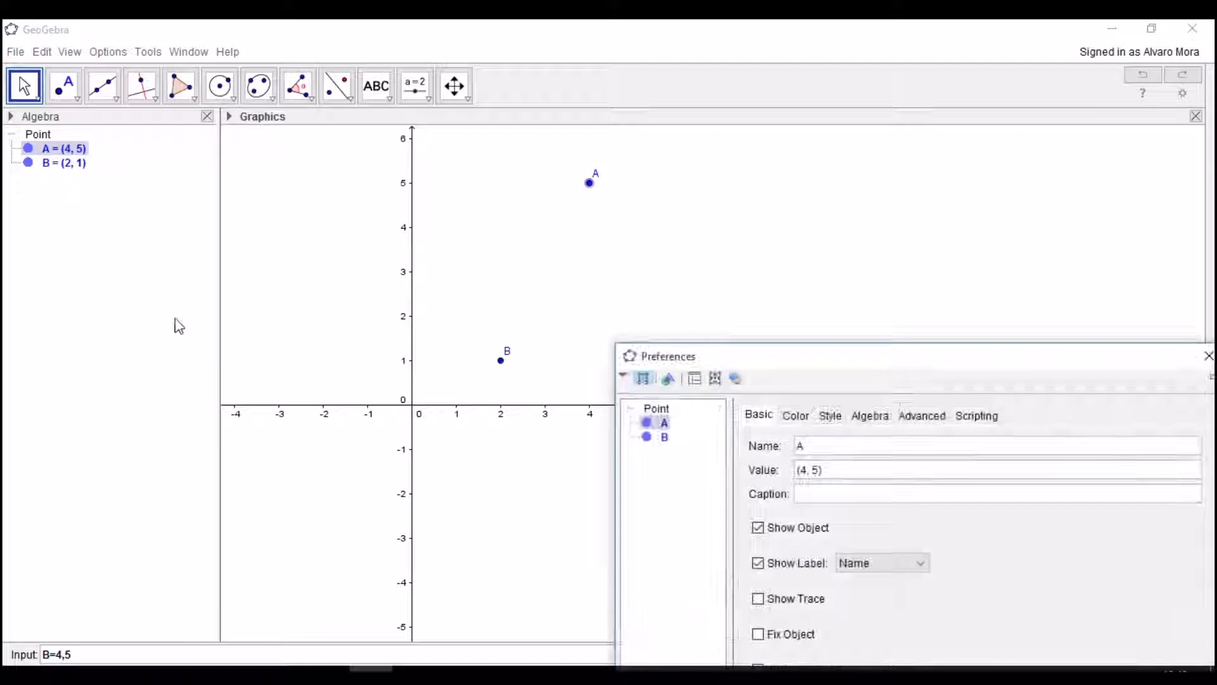
drag(791, 363, 542, 210)
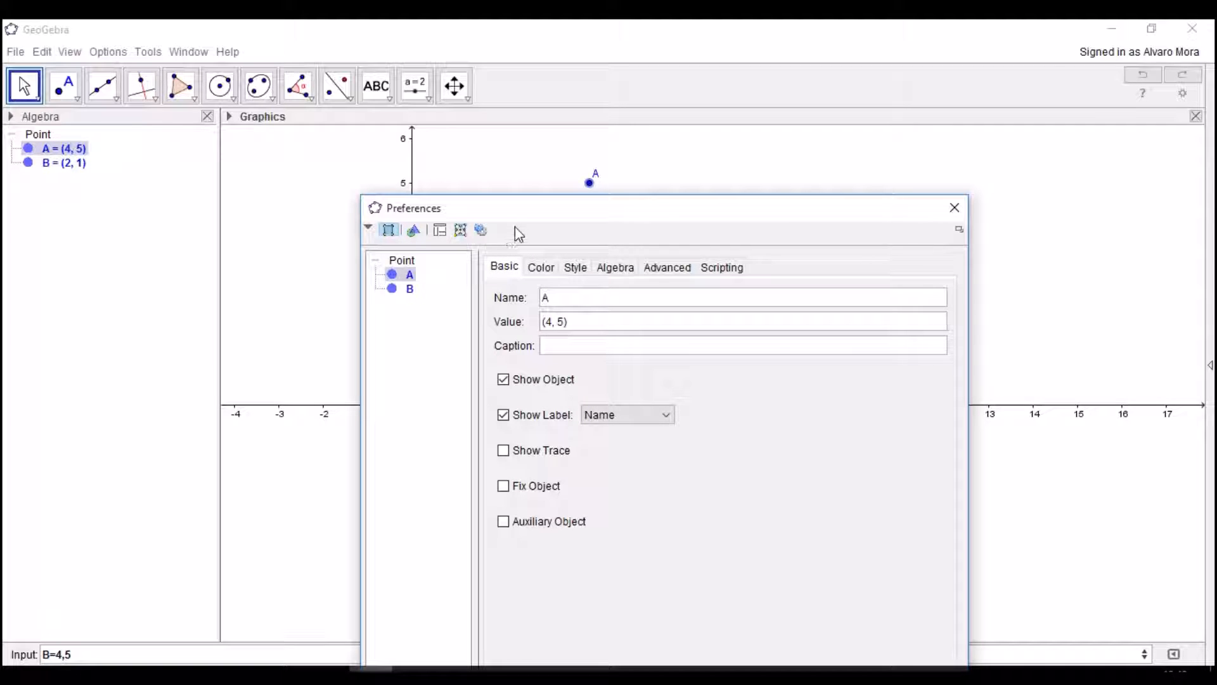
drag(574, 218, 663, 247)
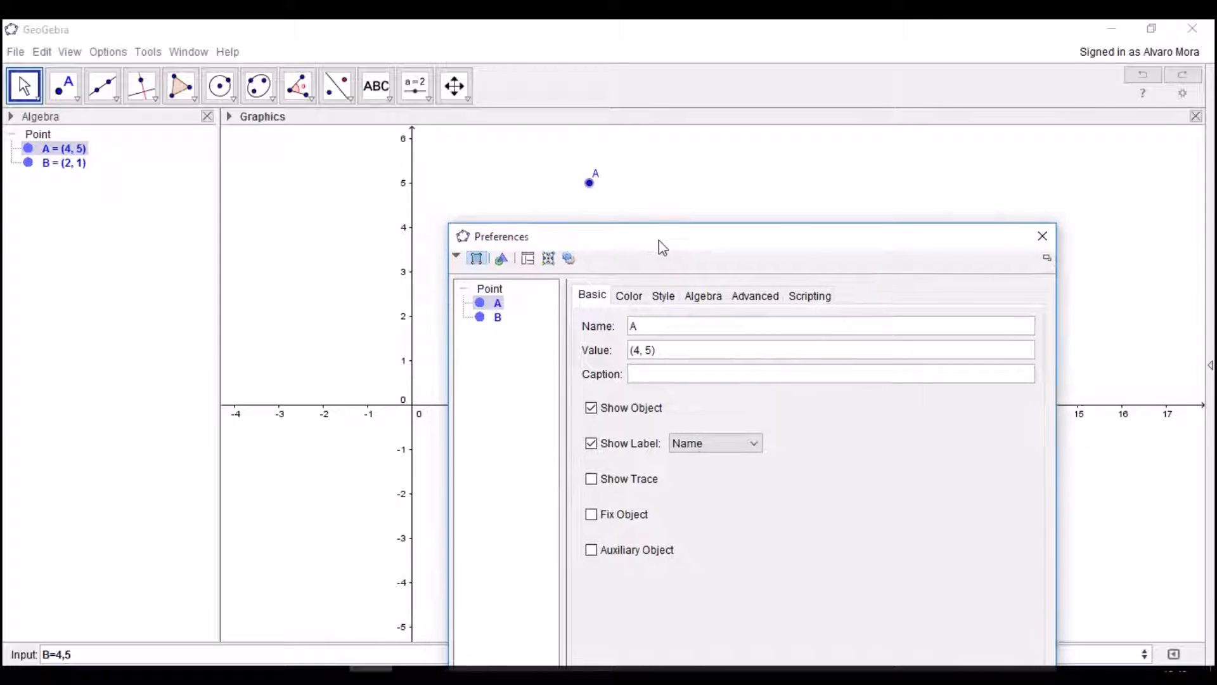
click(653, 326)
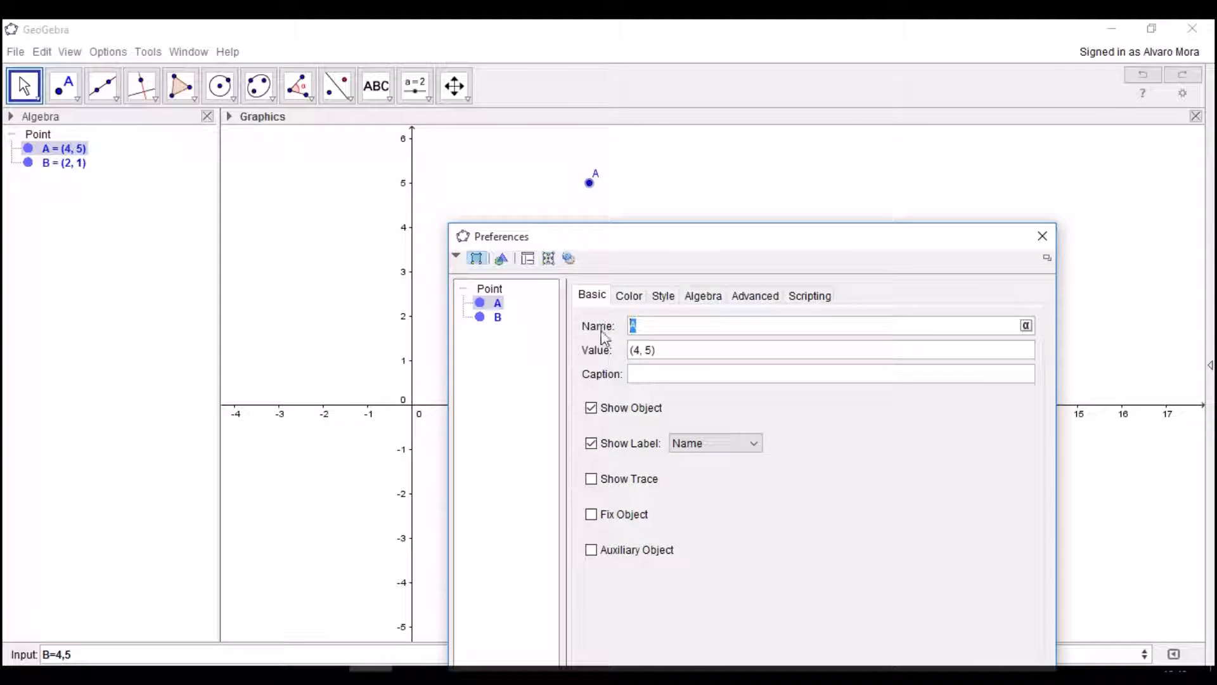
drag(722, 235, 772, 120)
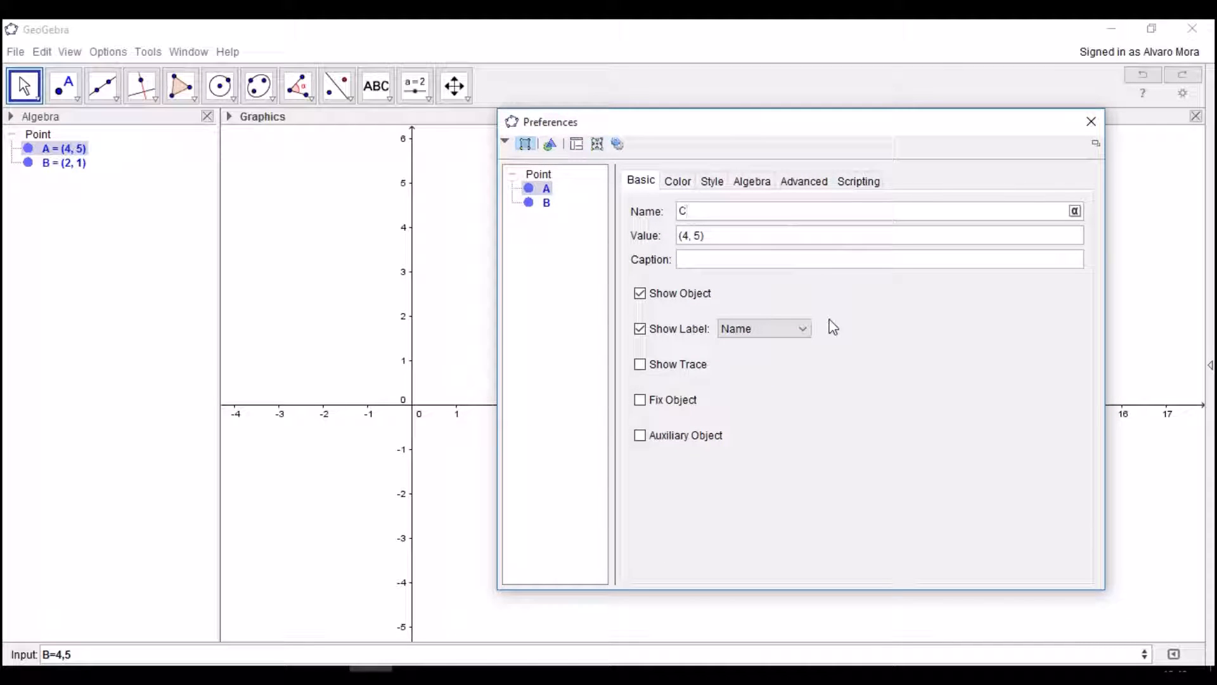
key(Return)
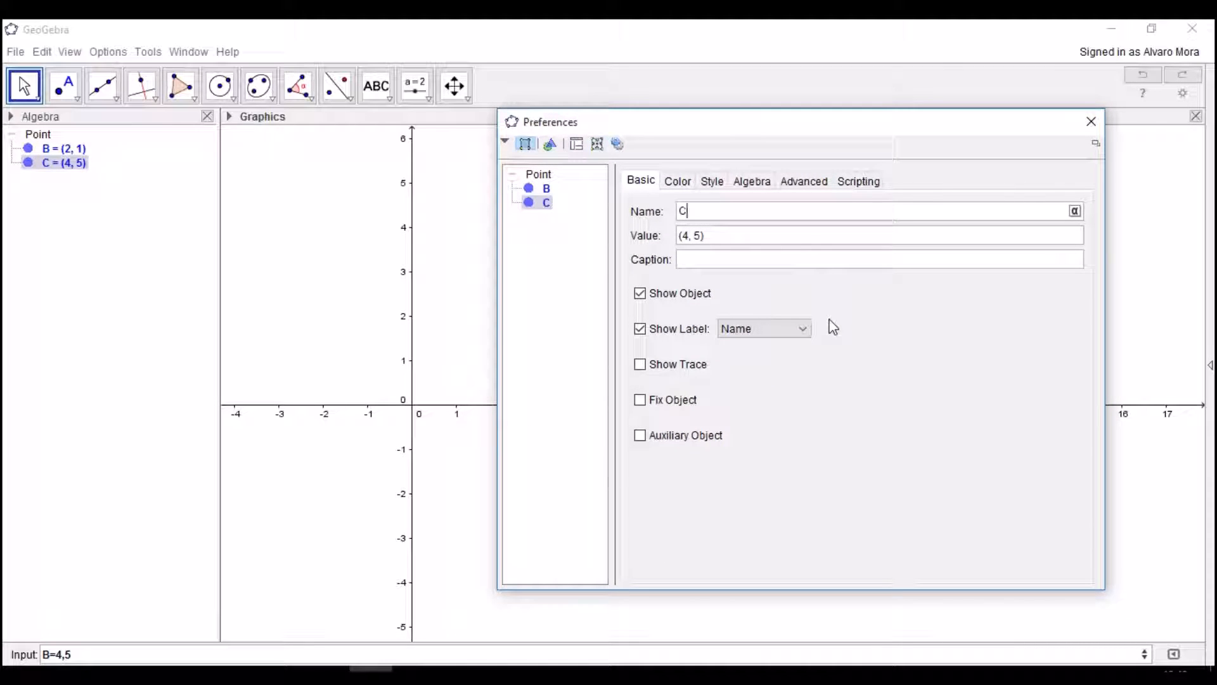
Step: Give point C the caption hallo and set its label to show the caption
drag(793, 135, 675, 324)
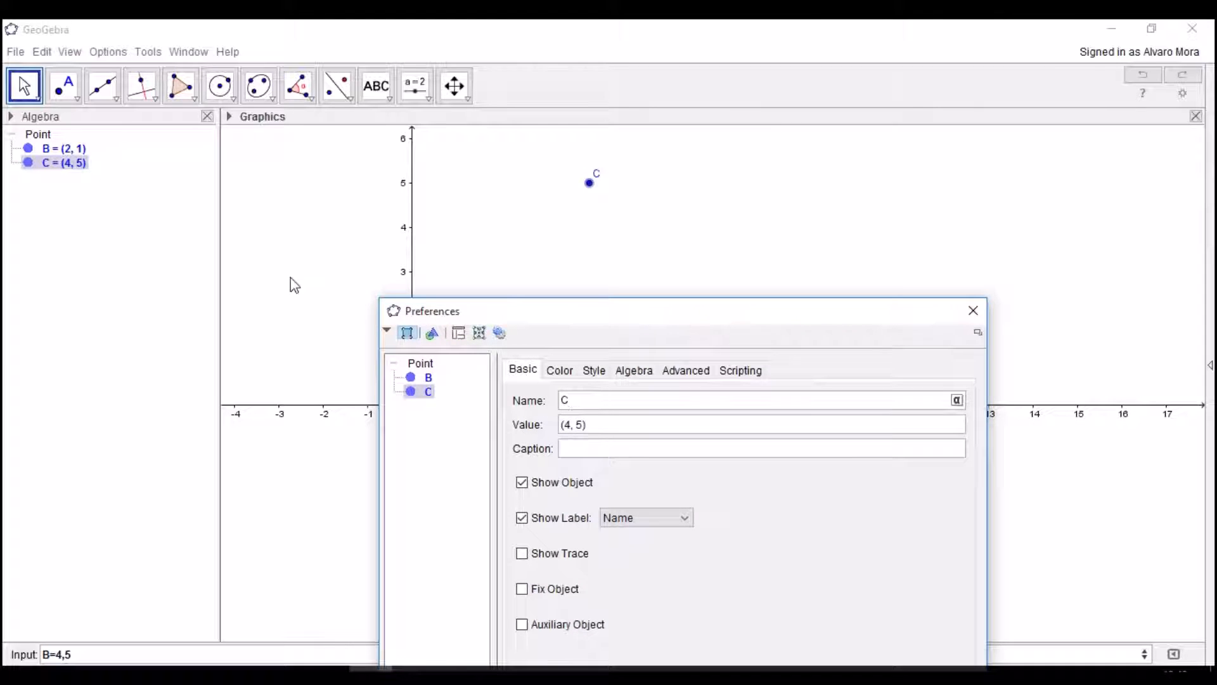
click(595, 451)
drag(733, 318, 741, 268)
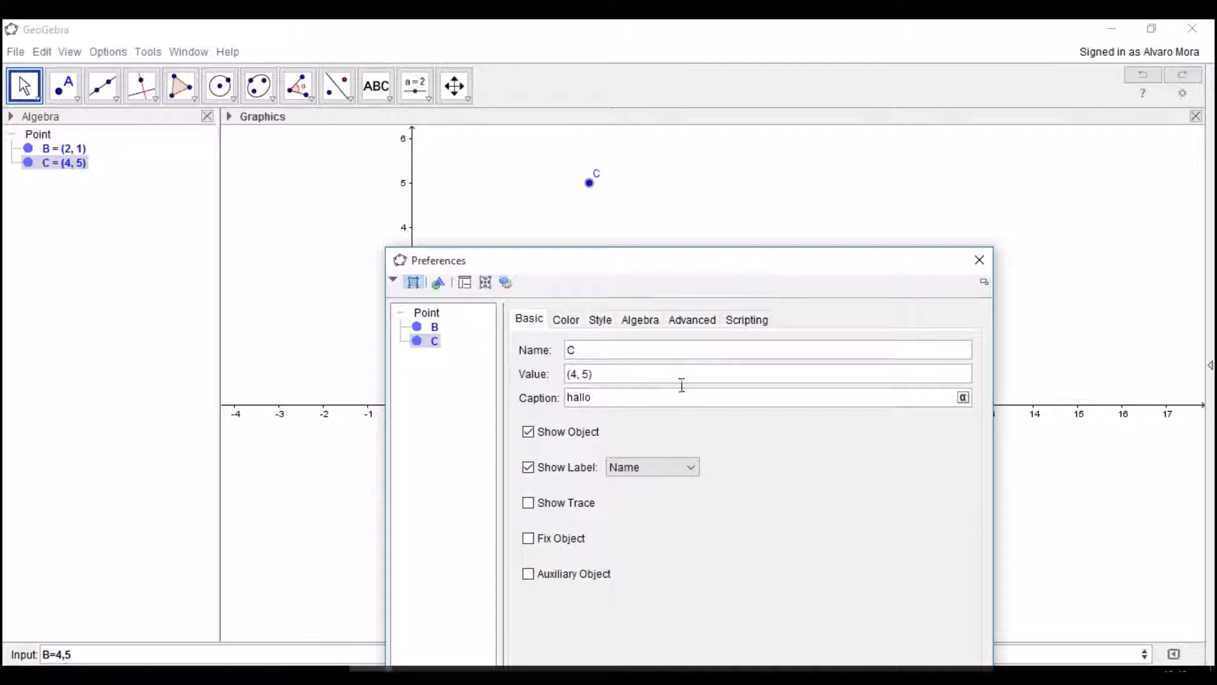
click(694, 466)
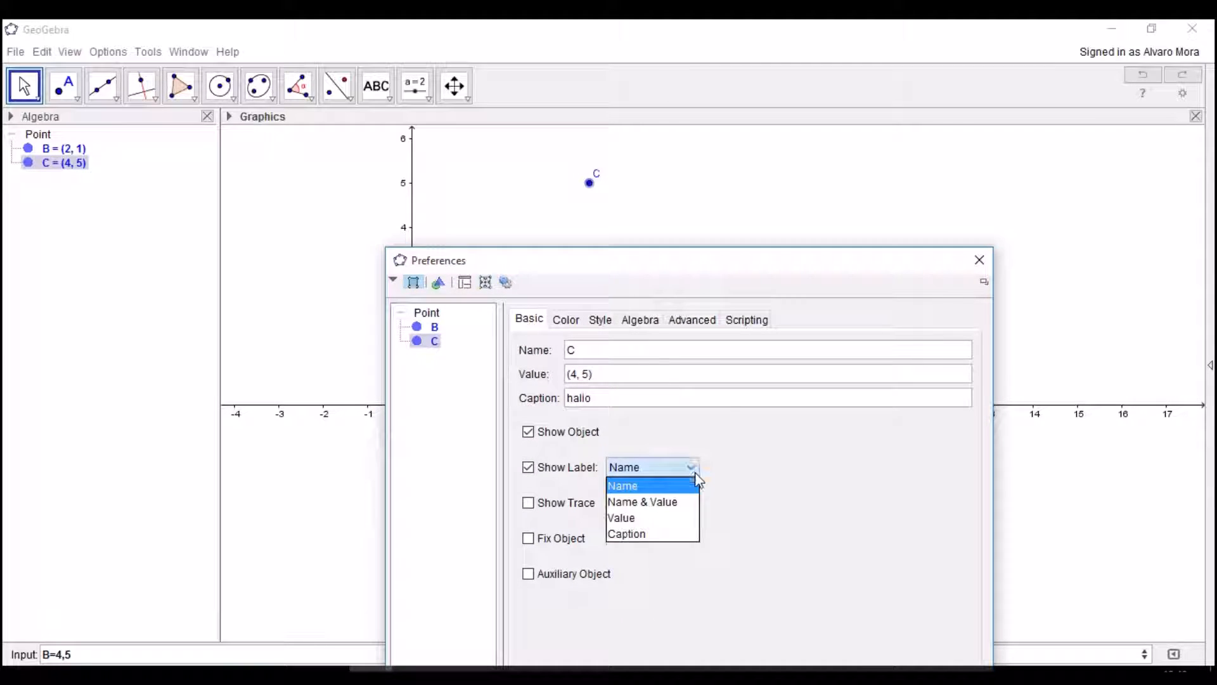
click(660, 531)
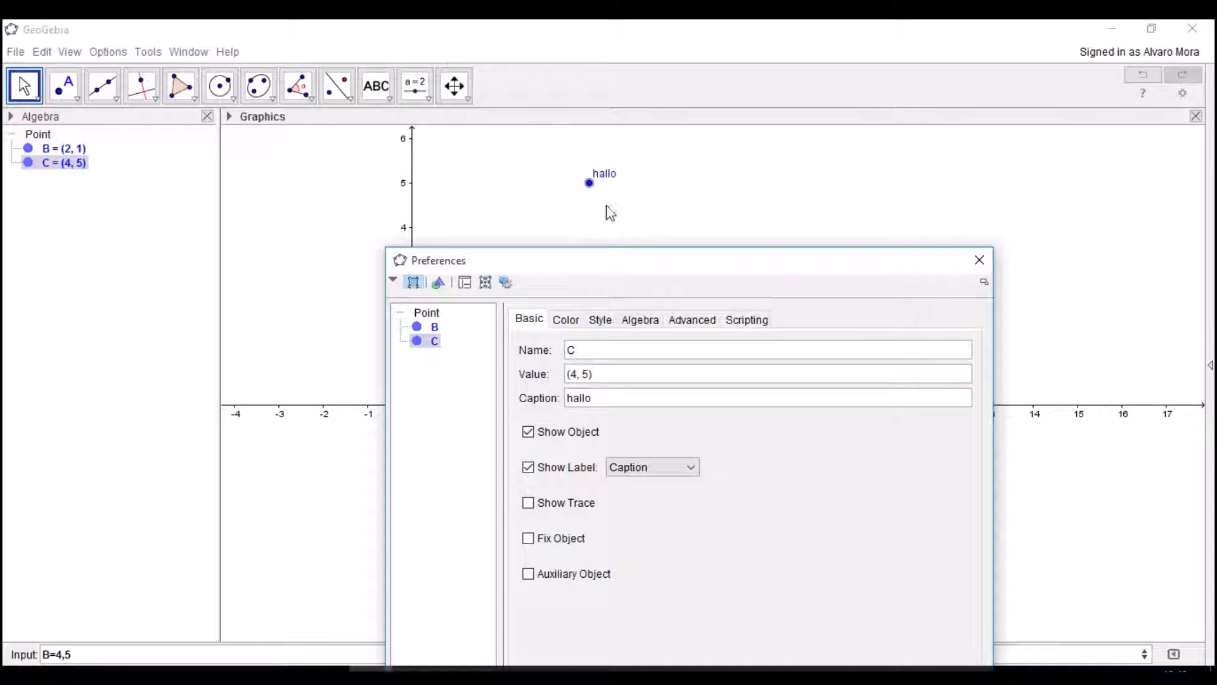
Step: Change point C's caption to bye and set its label to show Name & Value
click(602, 397)
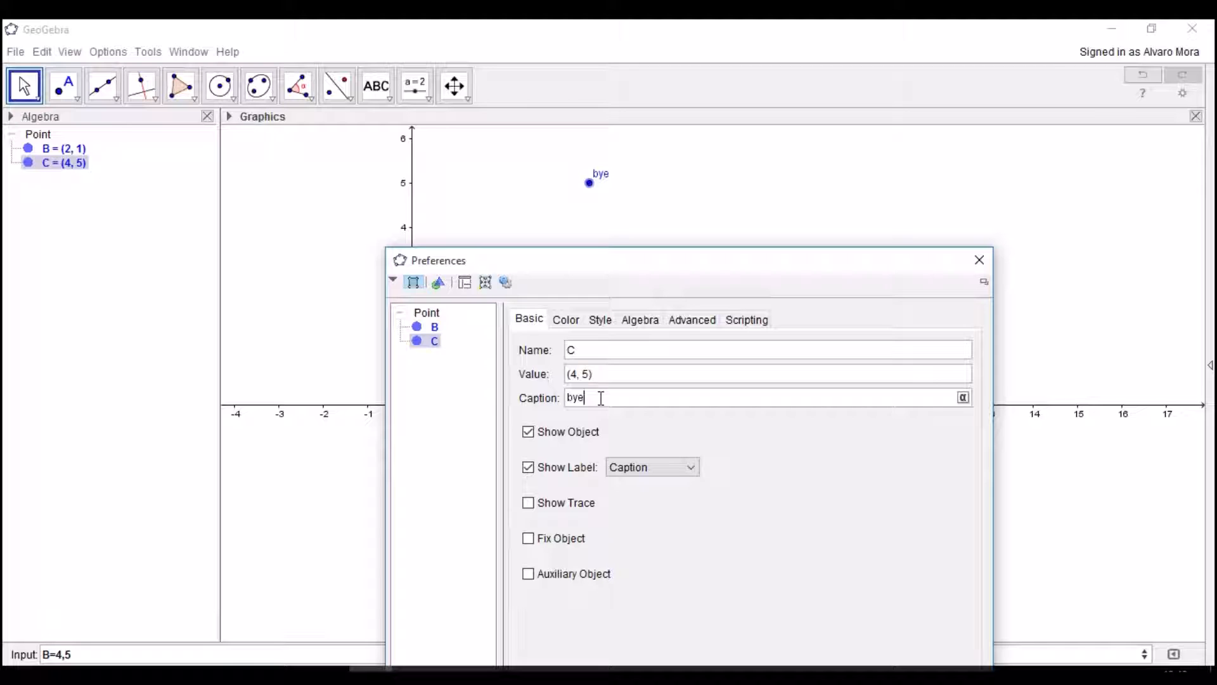
click(673, 469)
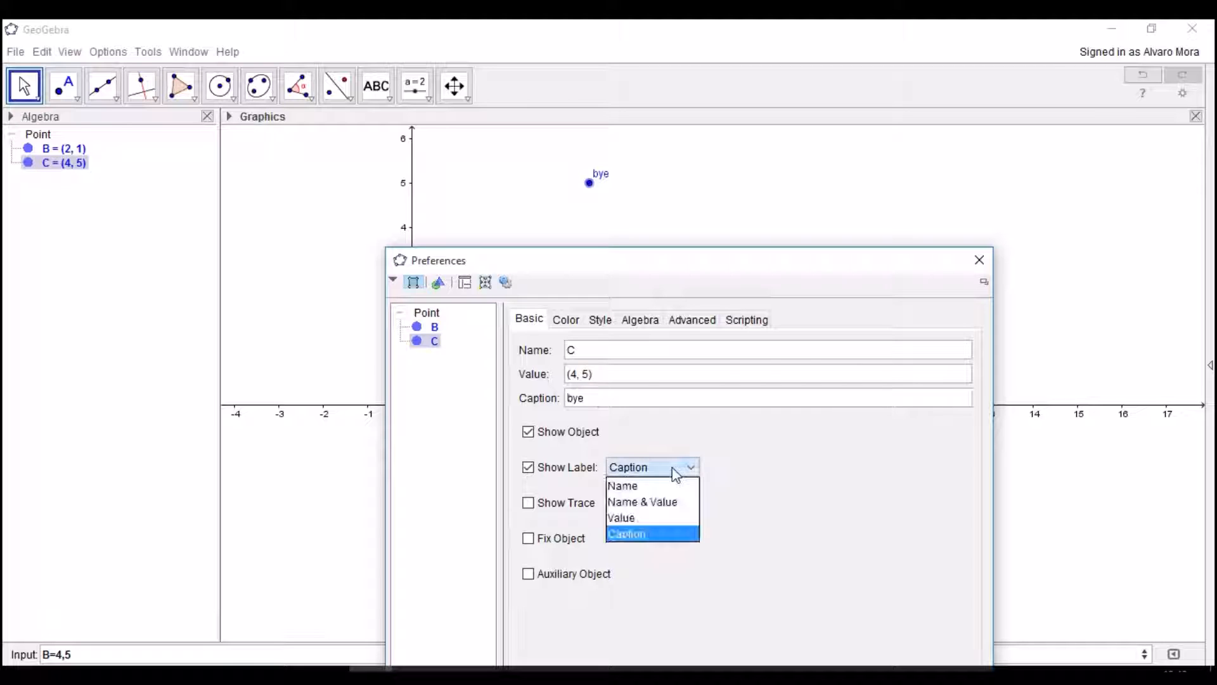
click(668, 511)
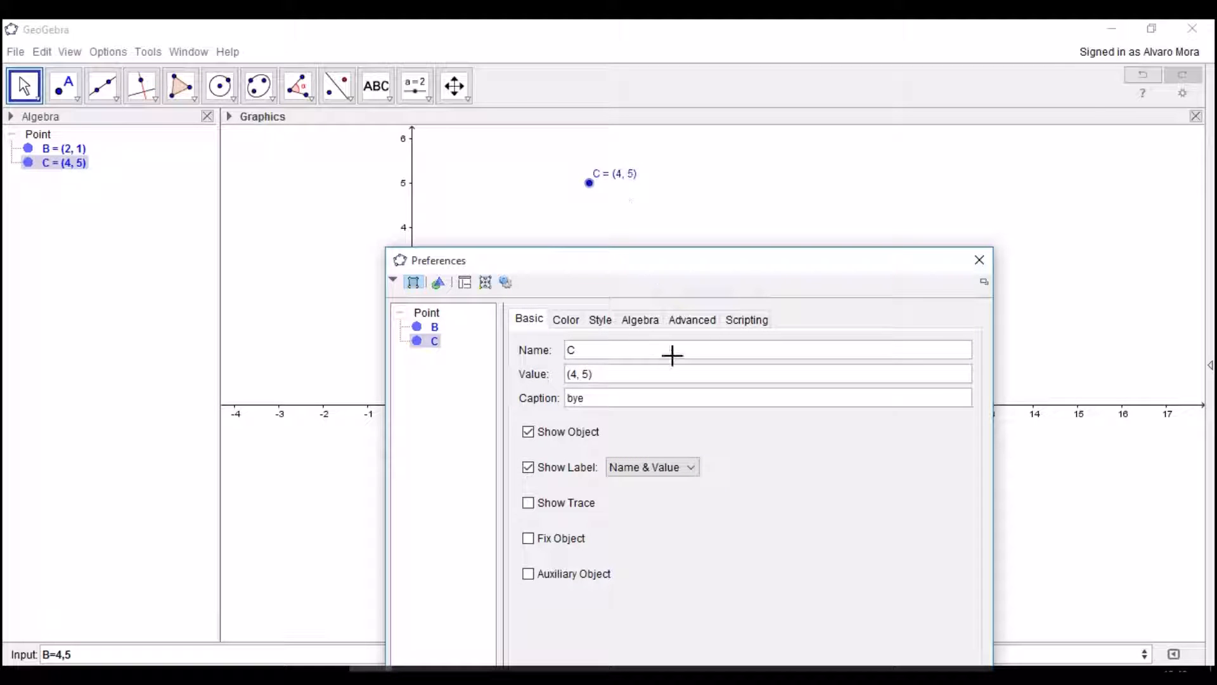
drag(692, 269, 695, 250)
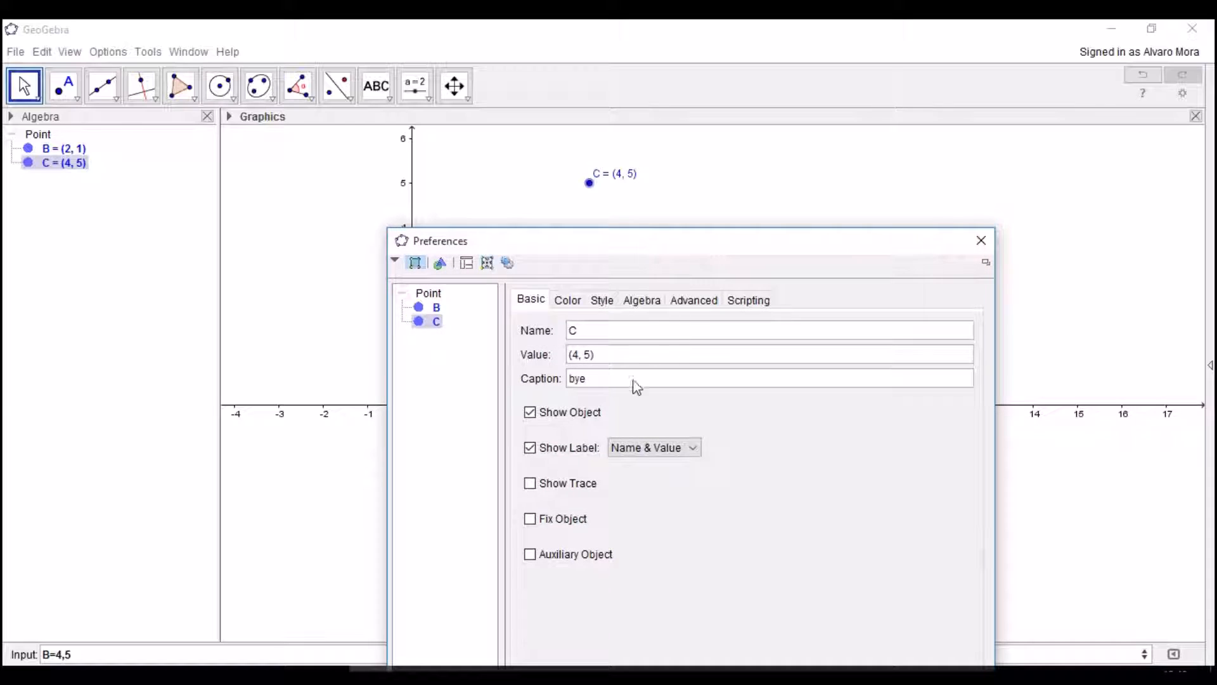
Step: Hide point C and show it again, twice, through its Show Object property
click(531, 413)
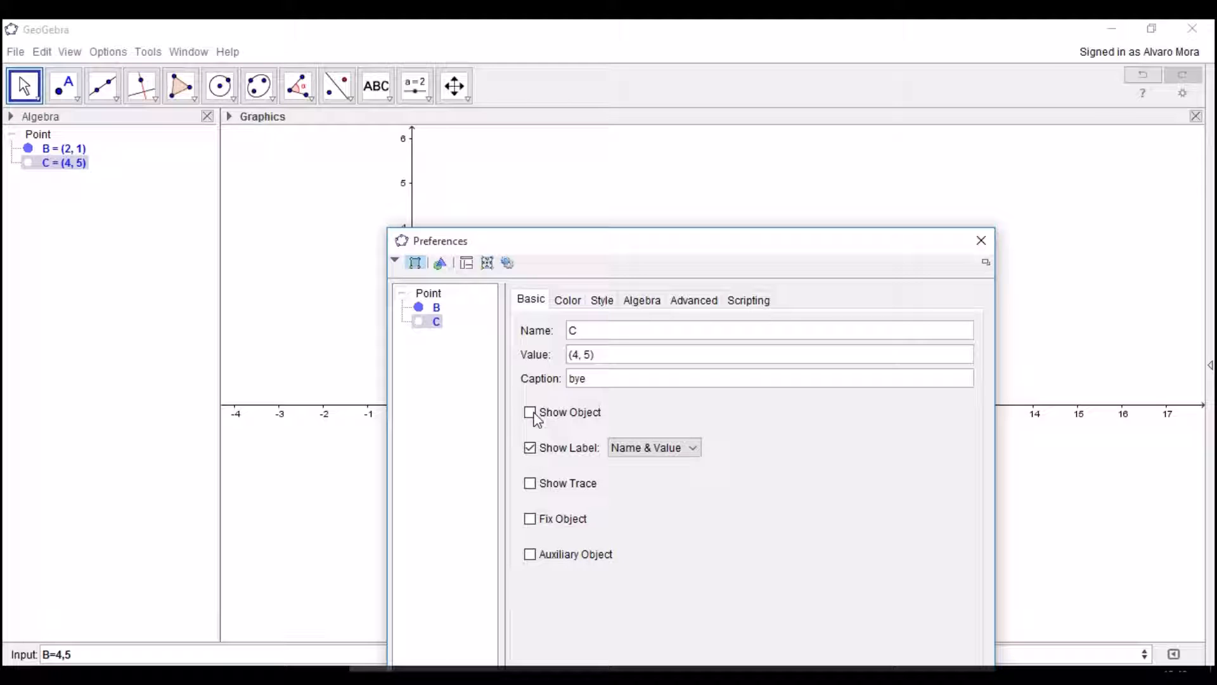
click(531, 413)
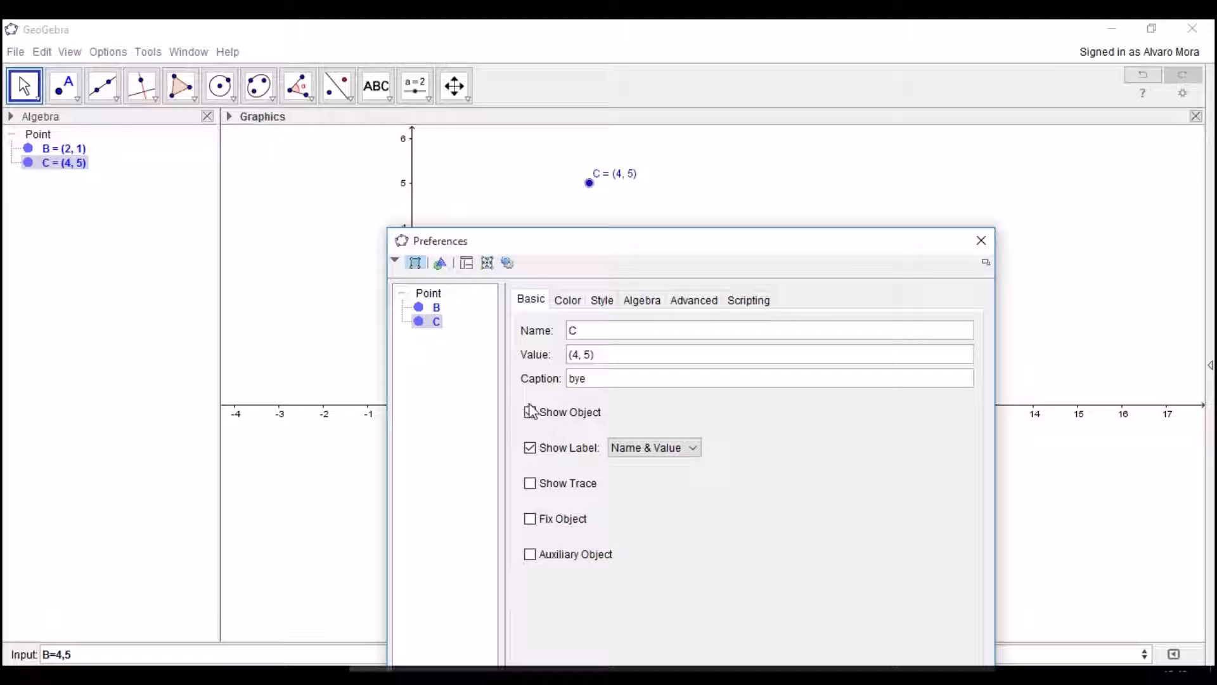
click(530, 412)
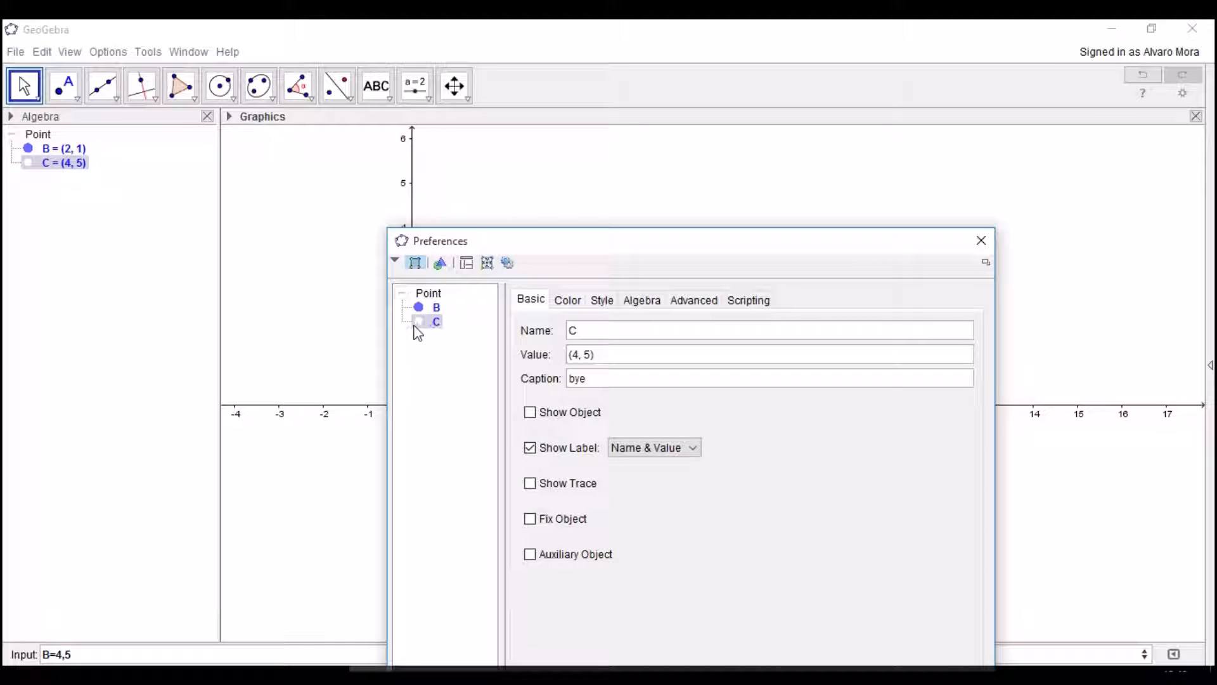
click(530, 414)
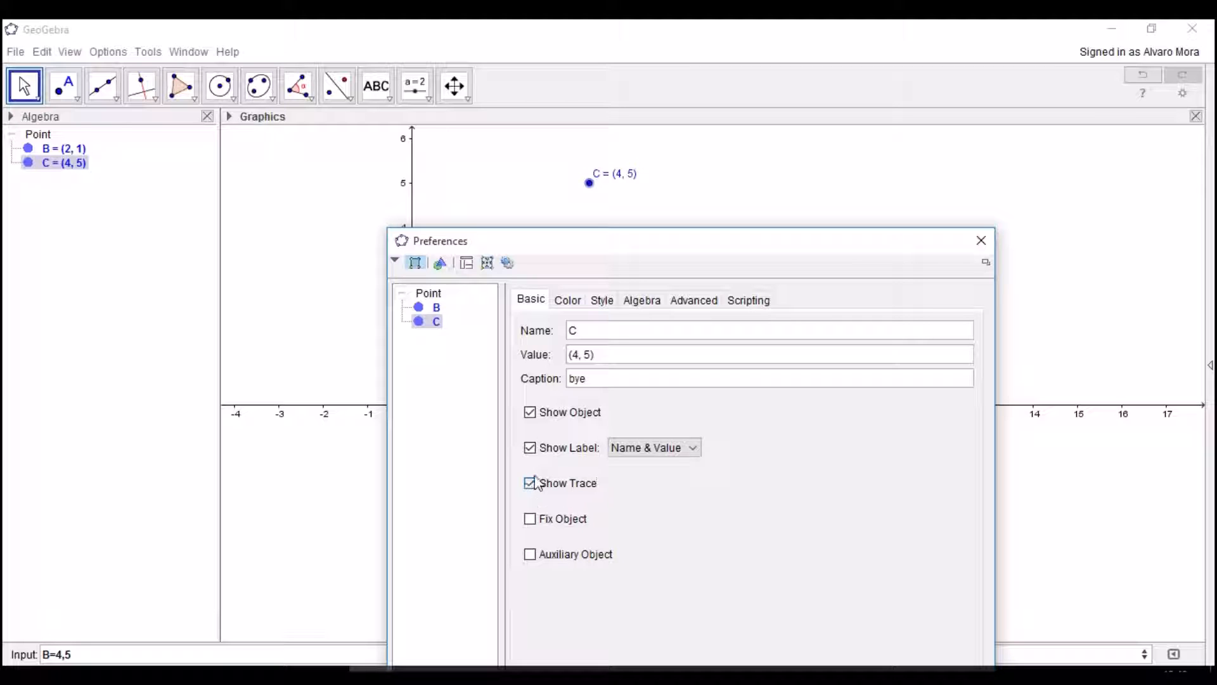
Step: Turn on the trace for point C and move the point freehand to about (6.92, 5.3)
drag(589, 240, 628, 286)
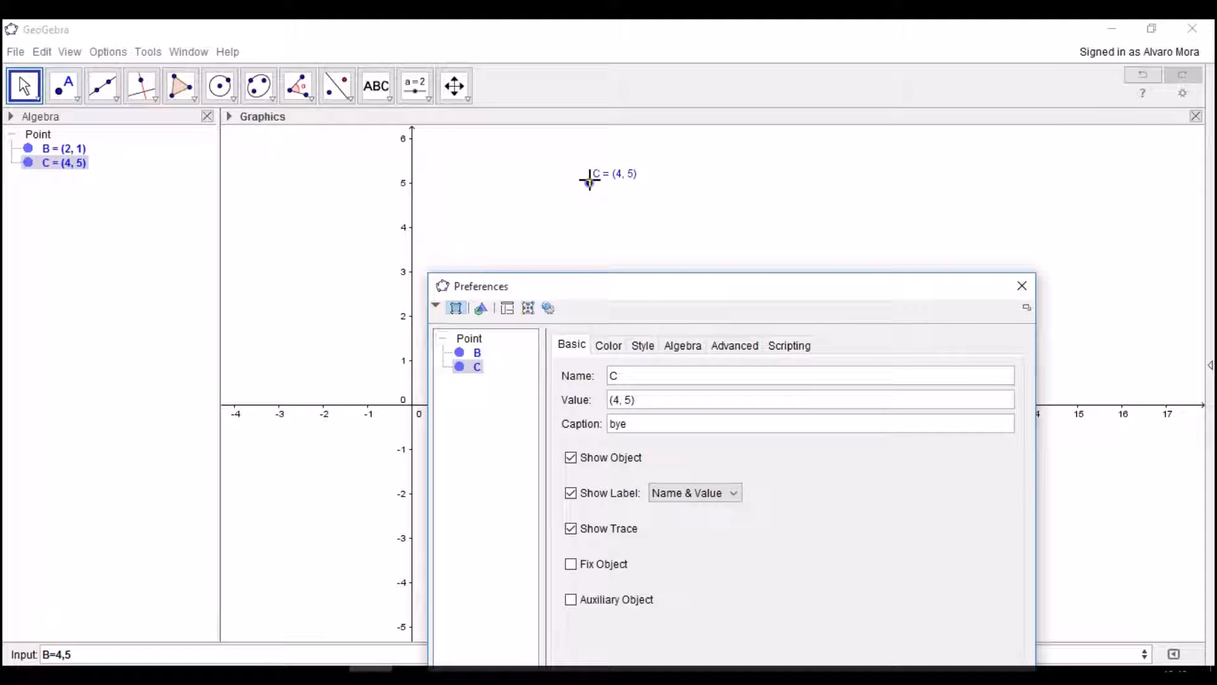
mouse_move(593, 190)
mouse_down()
mouse_move(590, 203)
mouse_move(606, 208)
mouse_move(605, 187)
mouse_move(524, 185)
mouse_move(592, 235)
mouse_move(660, 206)
mouse_move(655, 152)
mouse_move(698, 193)
mouse_move(722, 168)
mouse_up()
drag(733, 288, 706, 221)
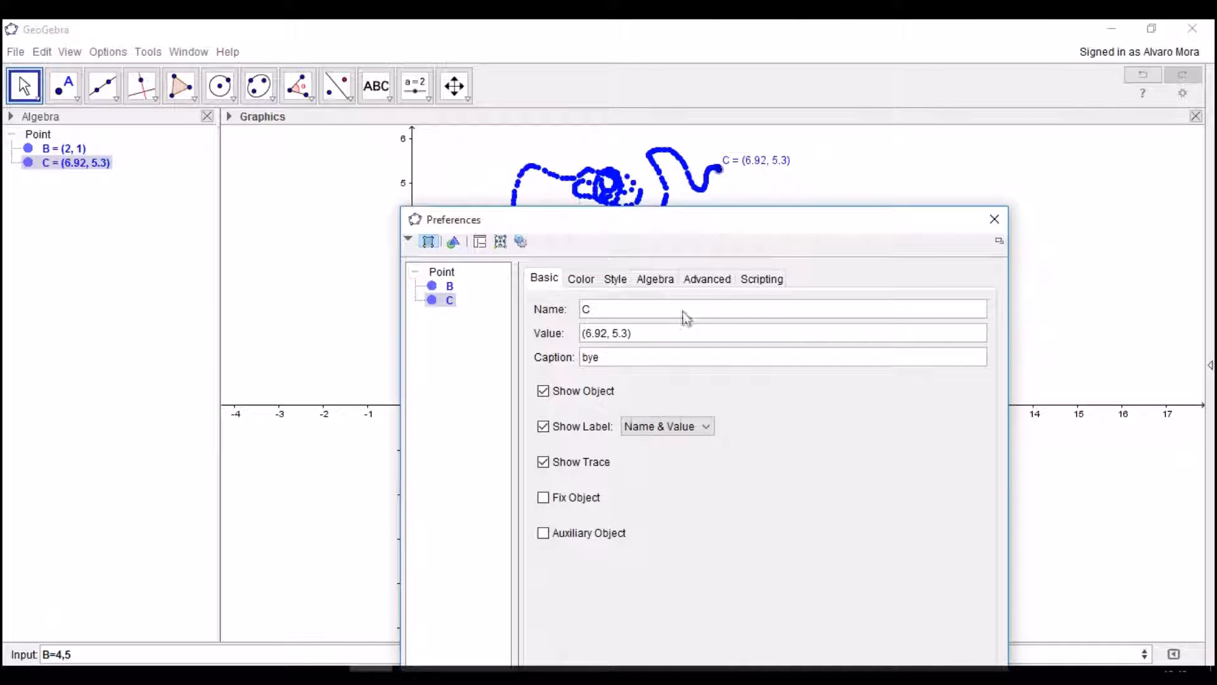
Step: Recolour point C to green #669900 and move it to about (7.5, 5.24) to trace in that colour
click(586, 279)
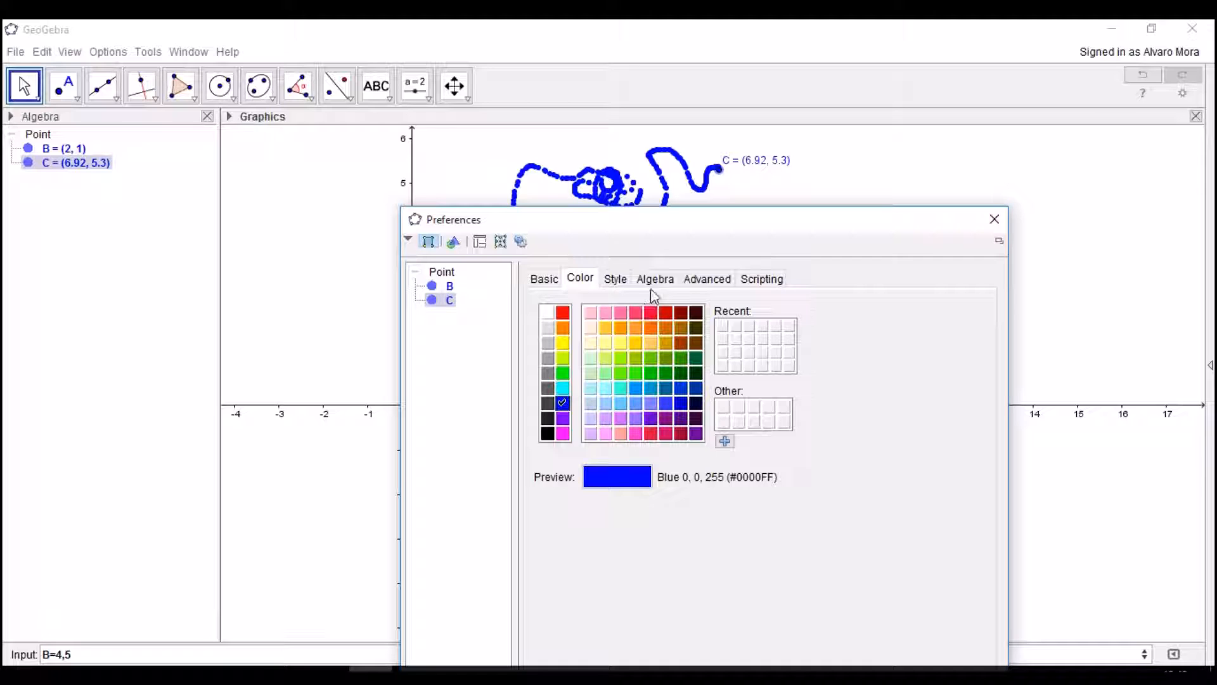
drag(652, 229, 692, 261)
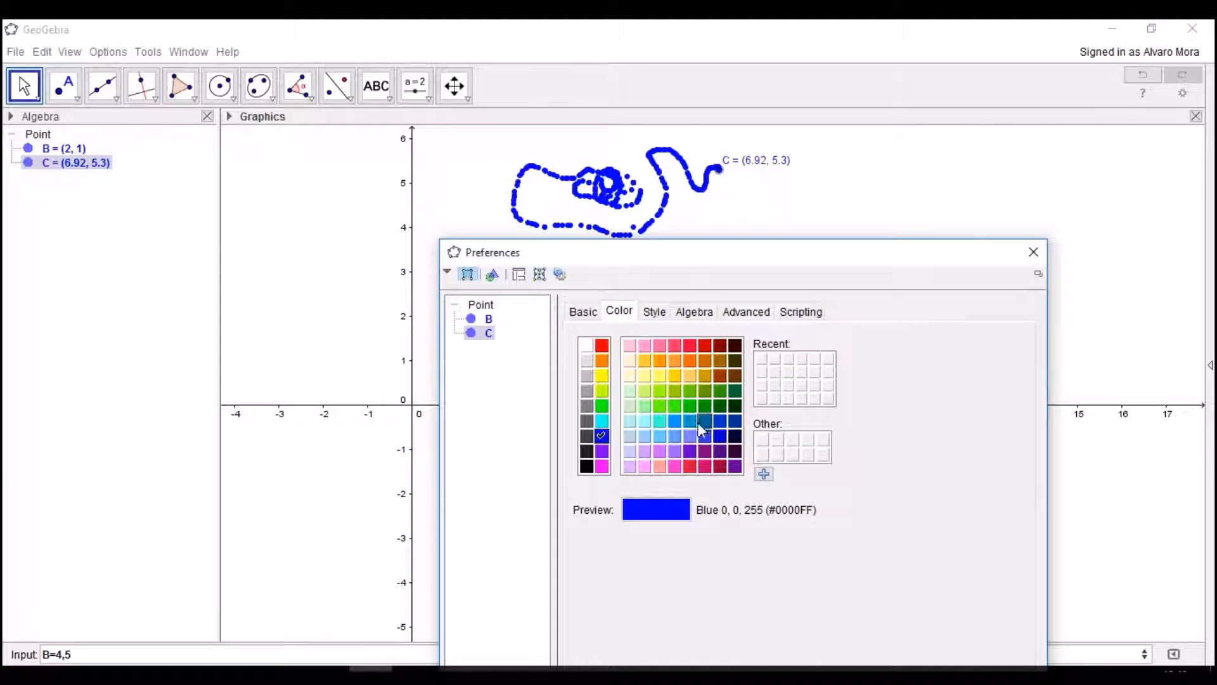
click(705, 389)
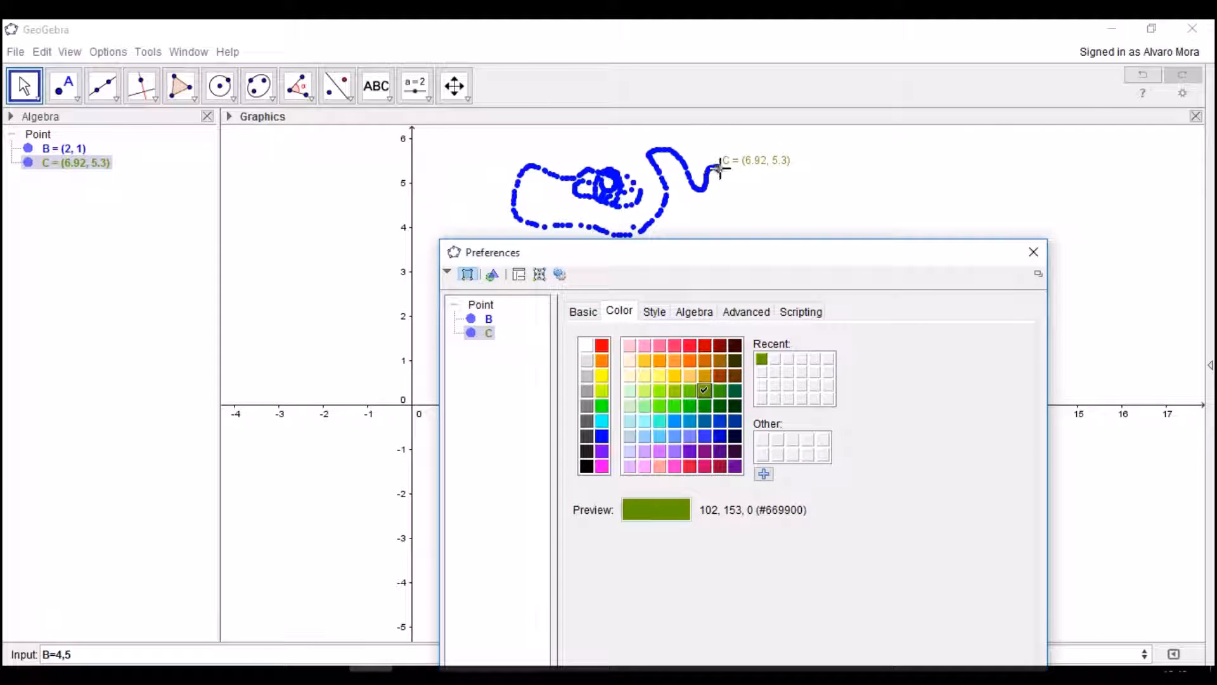
drag(720, 168, 745, 171)
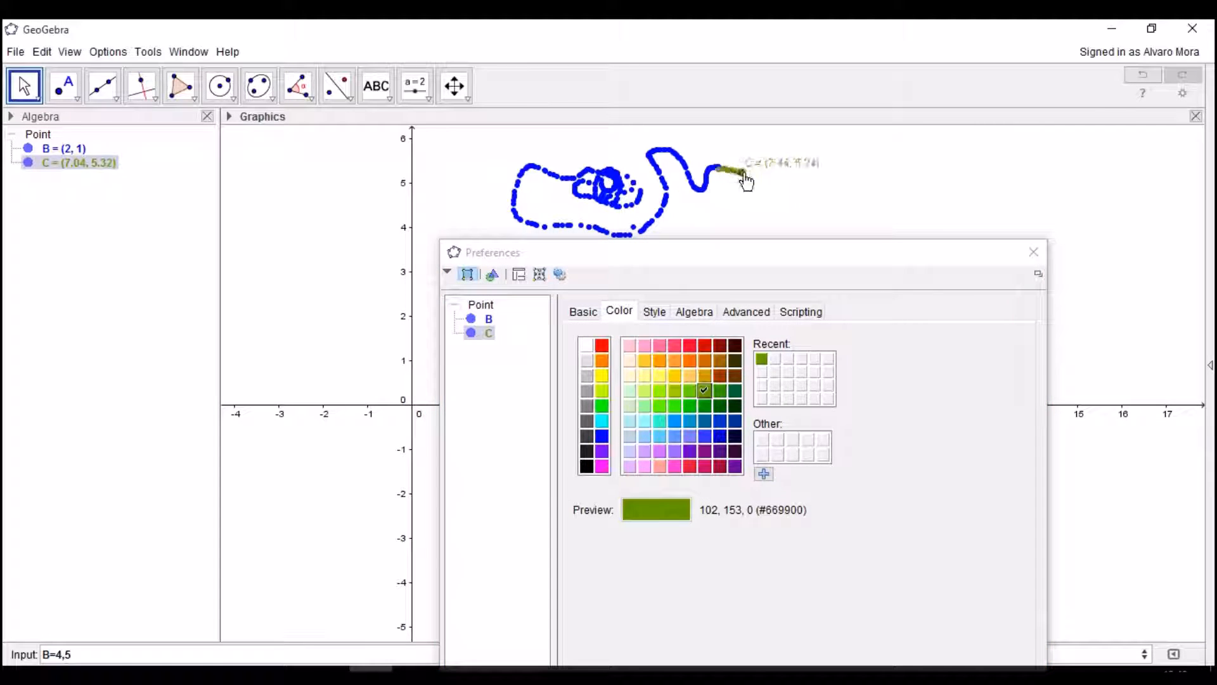
Step: Set point C to size 7 with the left-pointing triangle style and move it to about (9.4, 5.36)
click(646, 315)
drag(627, 366, 713, 368)
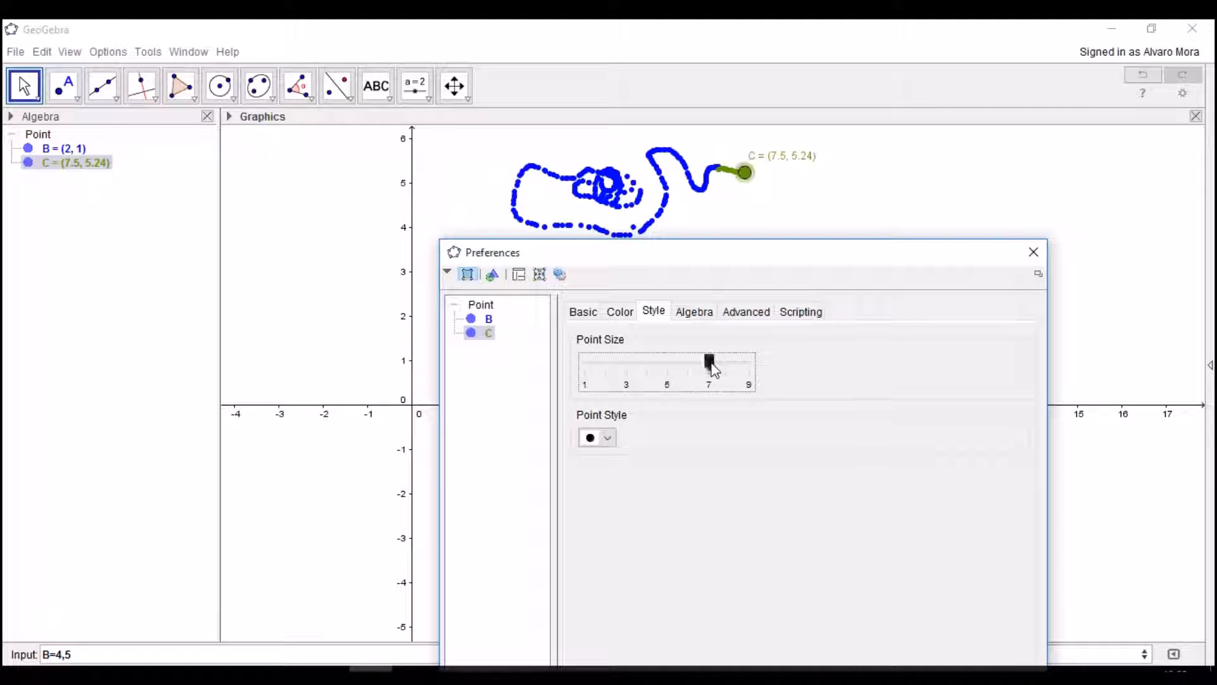
click(613, 440)
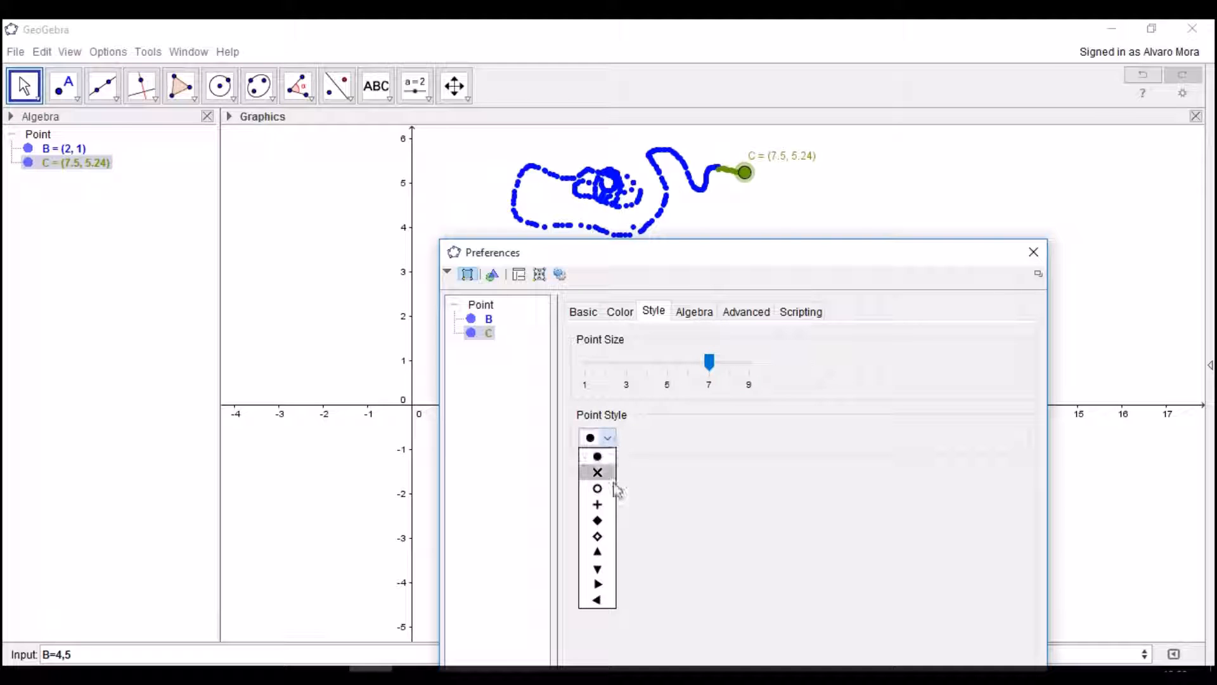
click(597, 599)
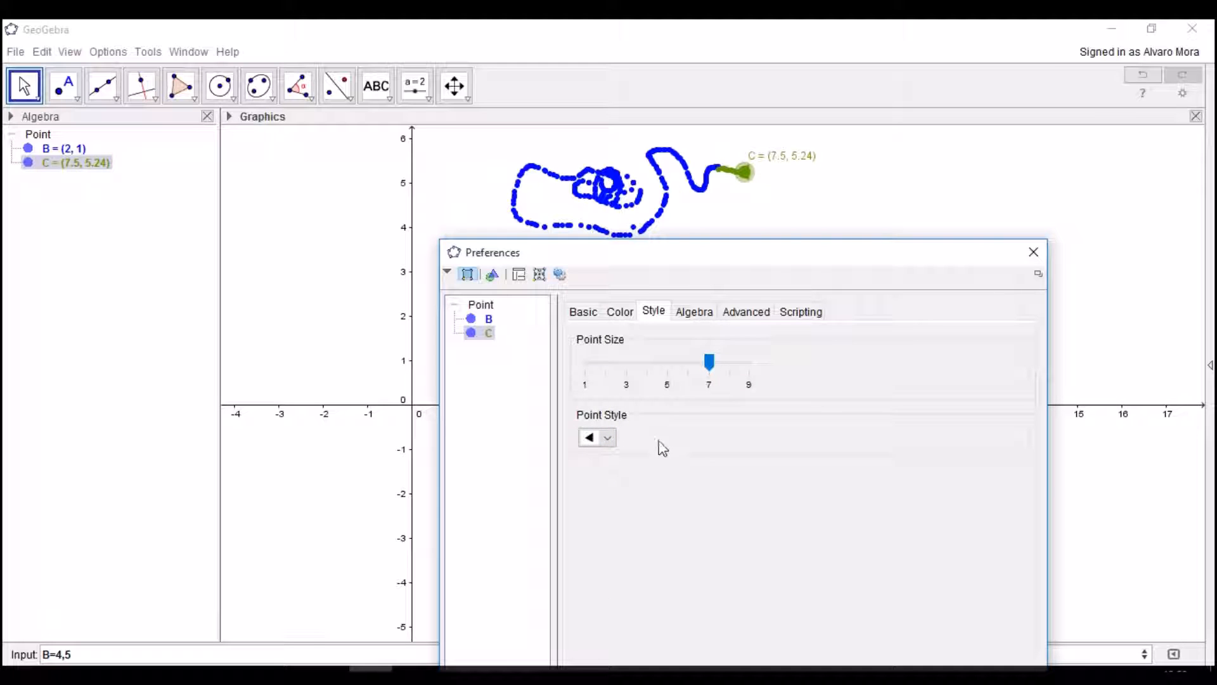
mouse_move(734, 180)
mouse_down()
mouse_move(824, 189)
mouse_move(821, 174)
mouse_up()
Step: Change point C's style to a cross and move it to about (10.54, 5.3)
click(610, 439)
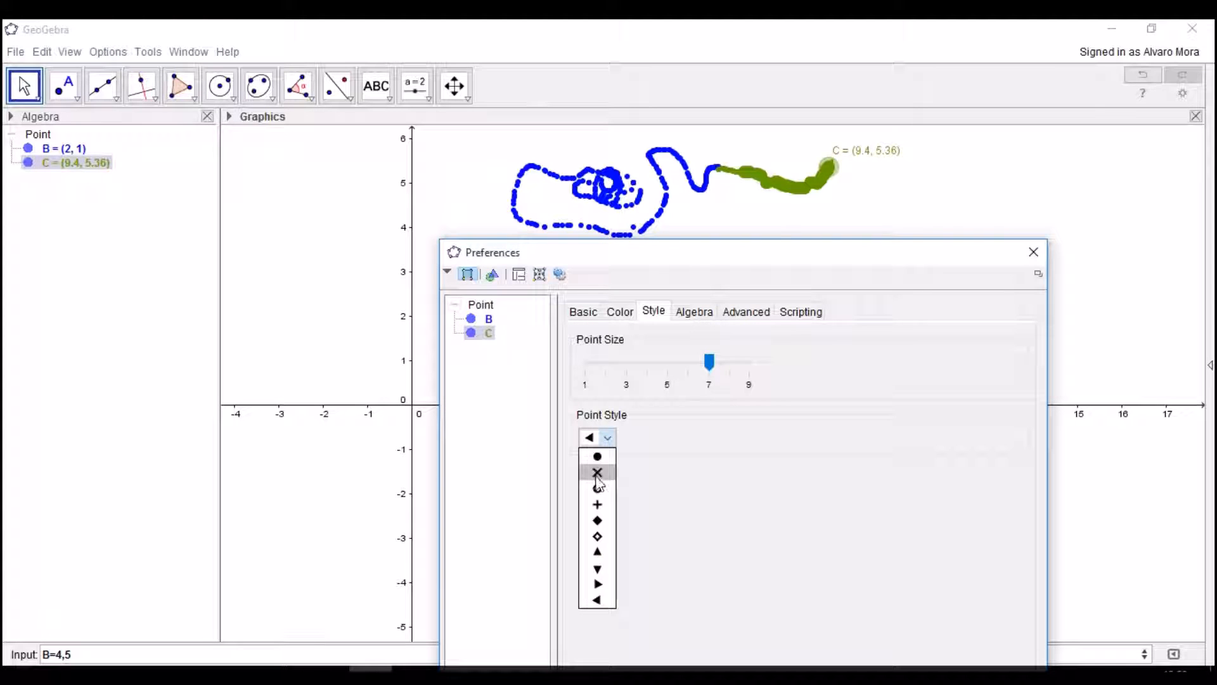
click(596, 473)
drag(835, 178, 881, 182)
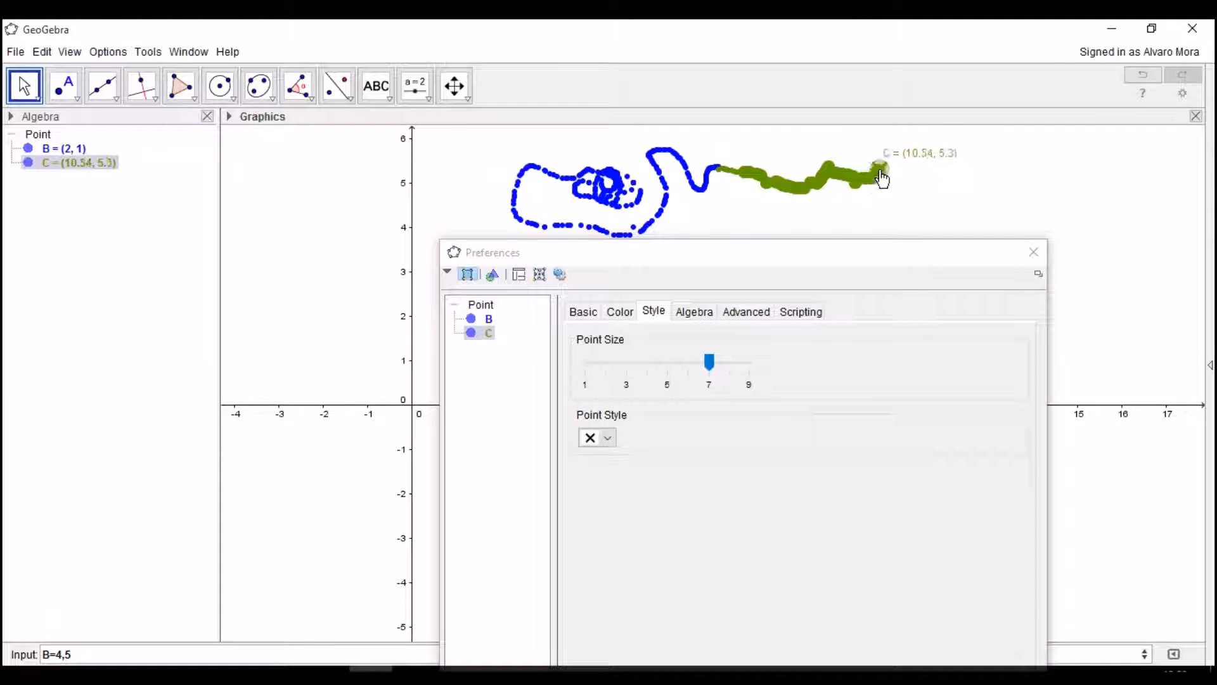
Step: Turn off the trace for point C and shift the graphics view to clear the drawn trail
click(583, 313)
click(582, 495)
drag(731, 260, 736, 354)
drag(820, 246, 752, 294)
drag(754, 342, 758, 301)
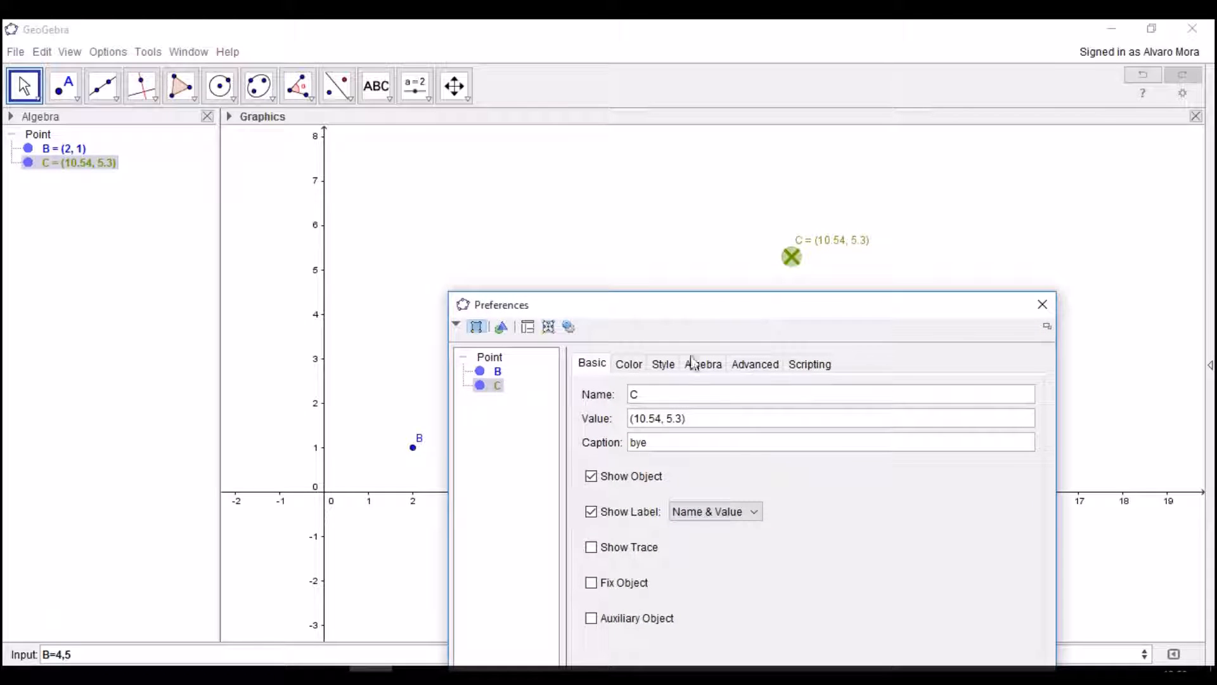
Step: Examine point C's algebra and advanced properties, including the condition to show the object, and close the properties
click(711, 371)
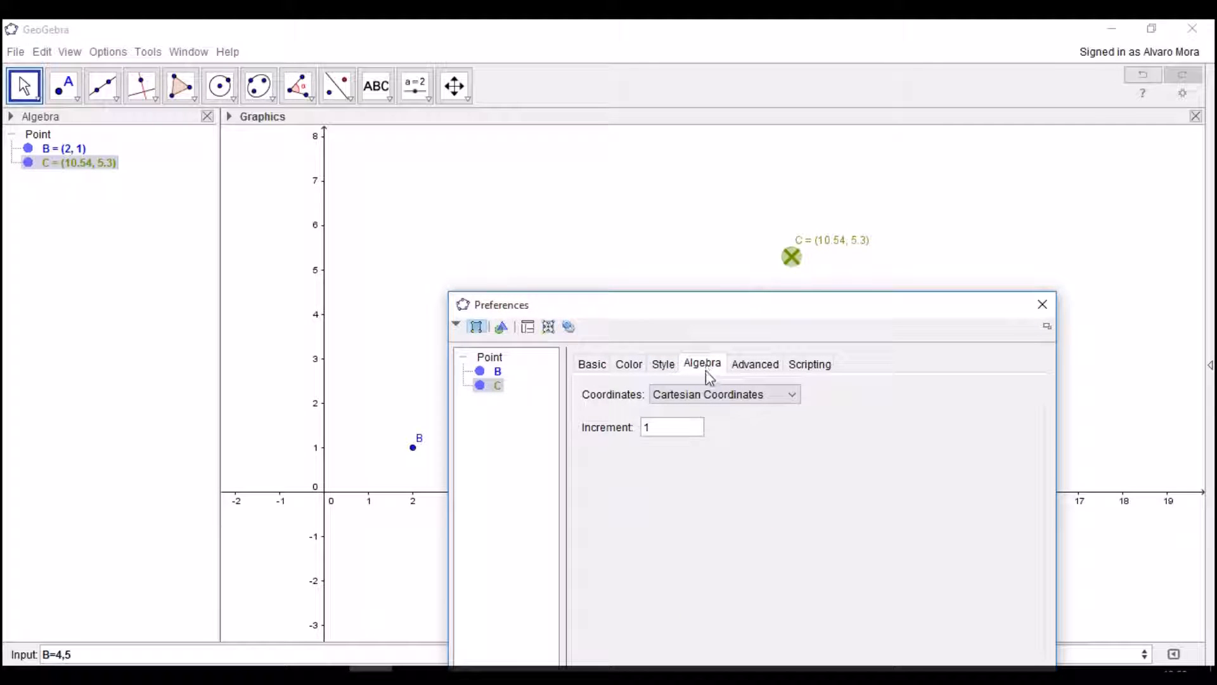
drag(712, 315, 466, 168)
click(678, 371)
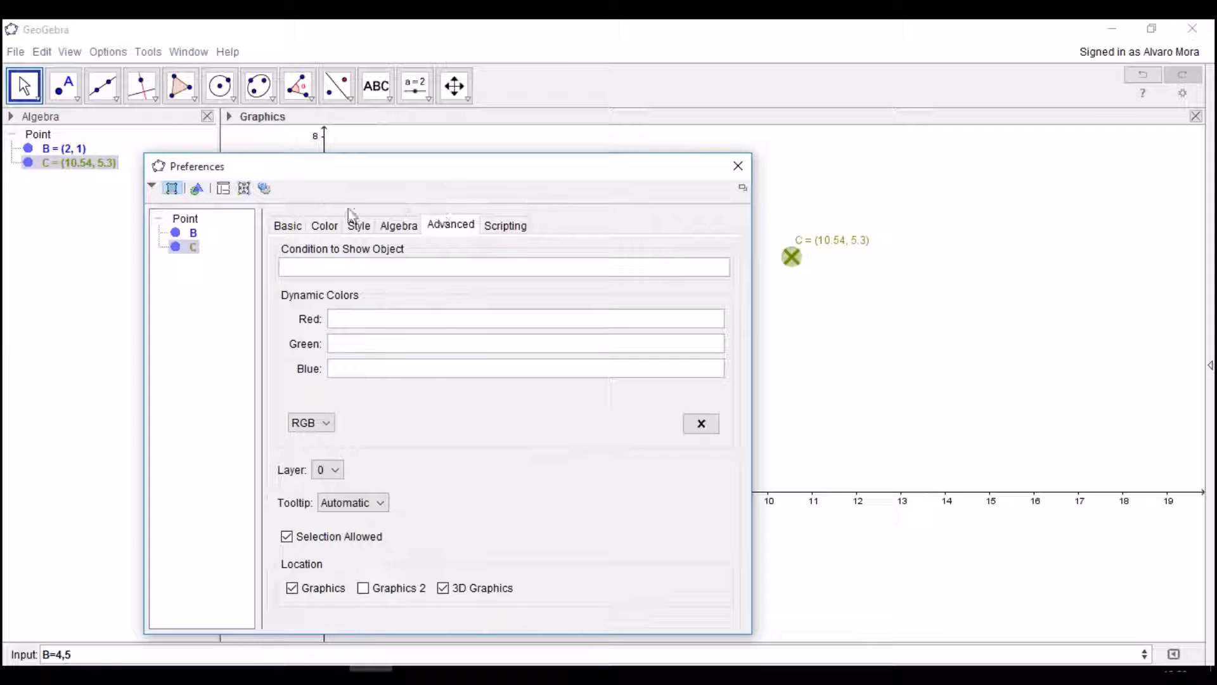
click(410, 263)
click(738, 166)
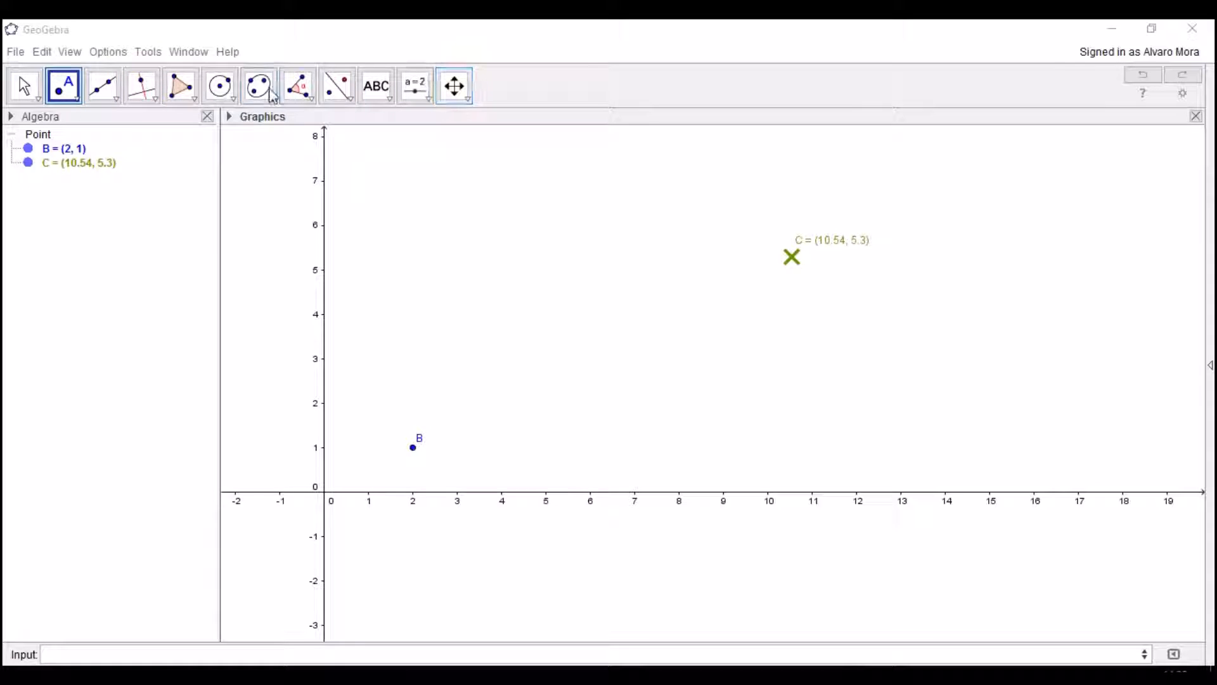
Step: Examine the tool groups for points, lines, perpendiculars, polygons, circles, conics, angles and transformations
click(77, 100)
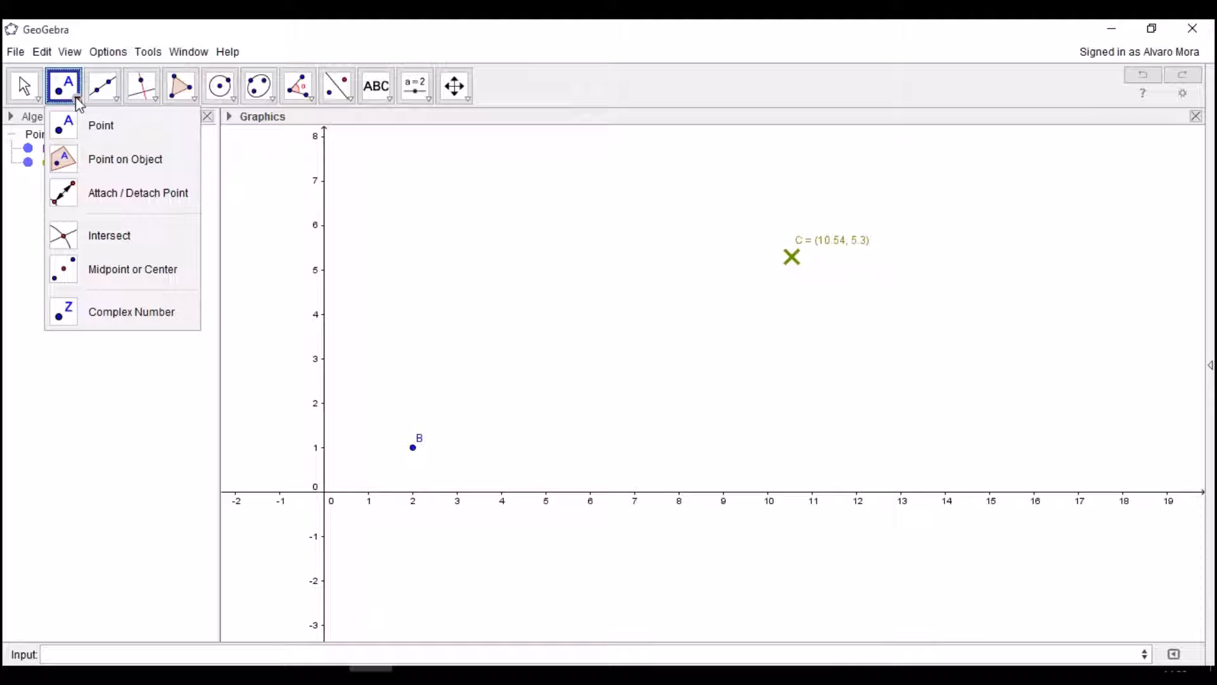
click(117, 100)
click(155, 100)
click(194, 99)
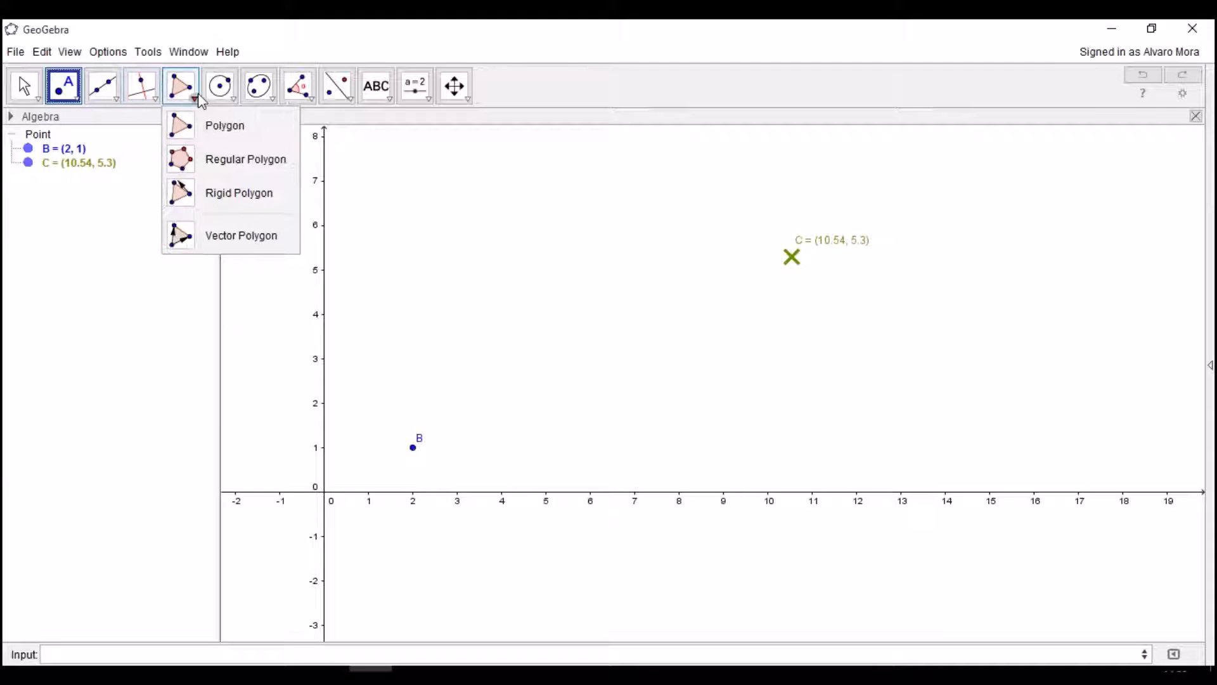
click(235, 101)
click(273, 99)
click(310, 99)
click(349, 100)
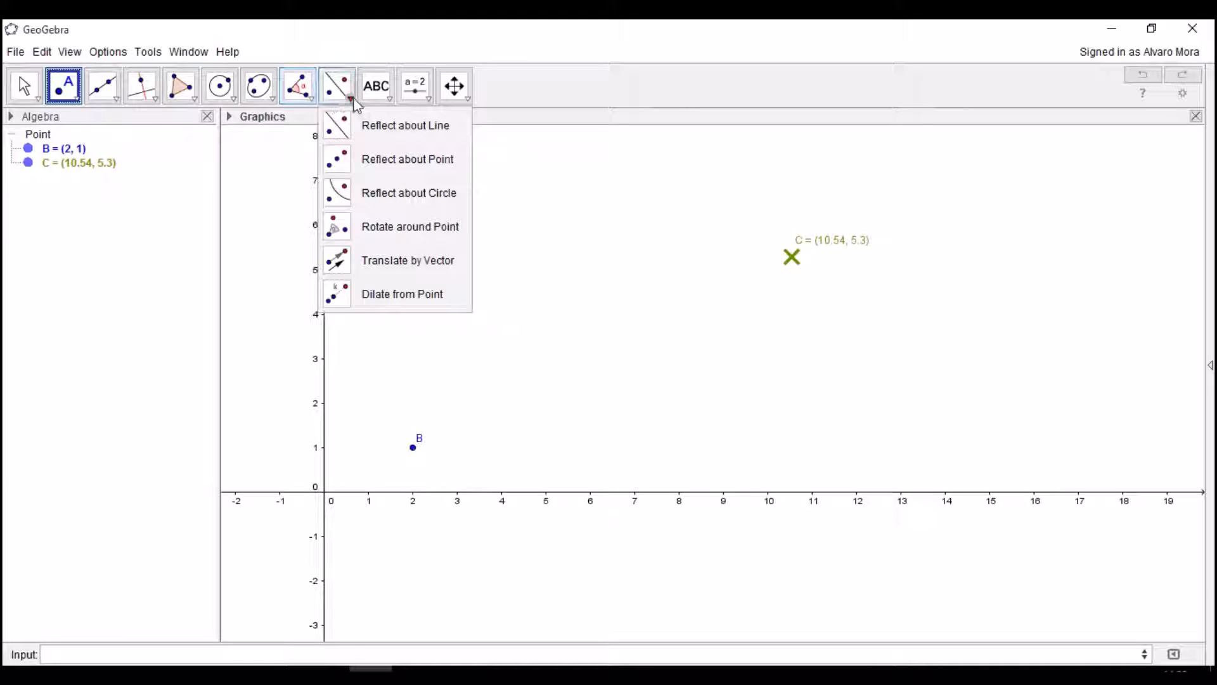
click(235, 99)
click(155, 100)
click(117, 100)
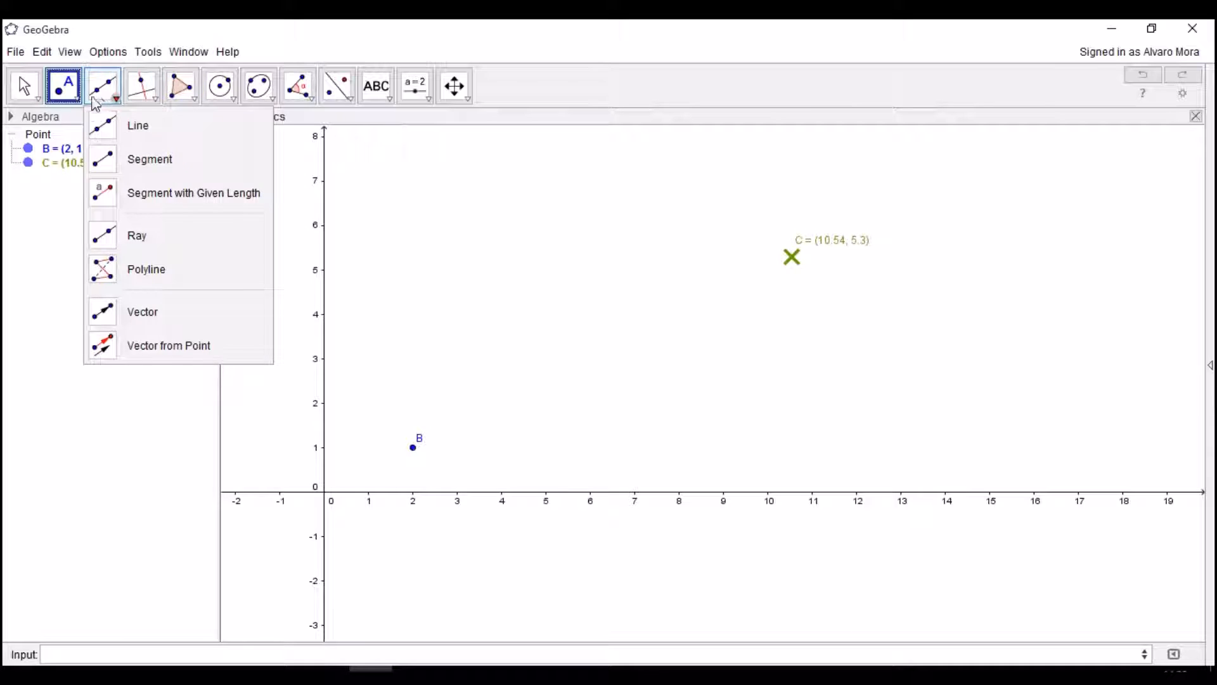
Step: Attach point B to the x-axis at about (4.12, 0) with the Attach / Detach Point tool
click(77, 100)
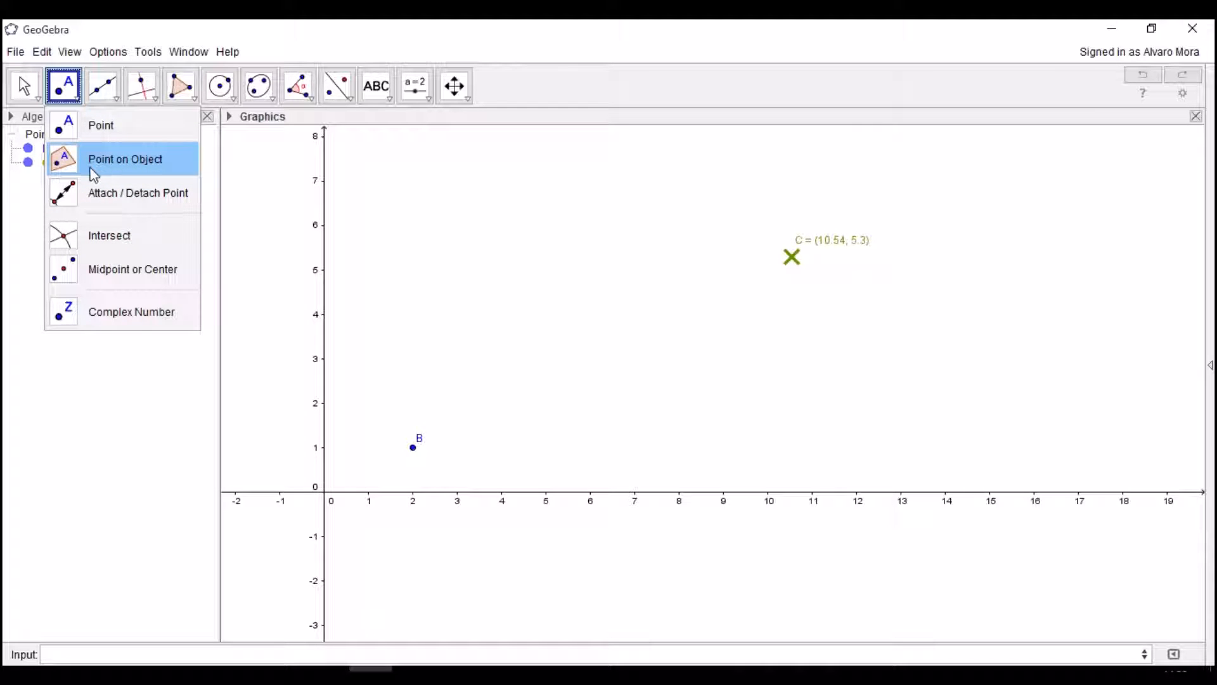
click(145, 194)
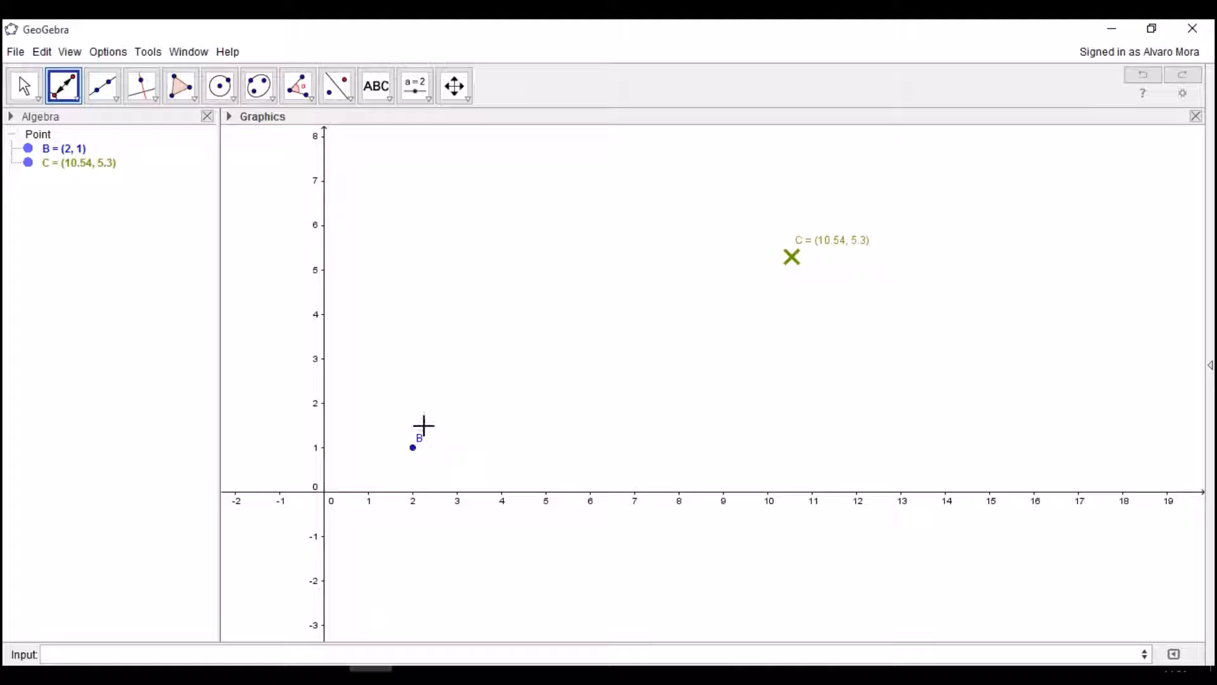
click(413, 447)
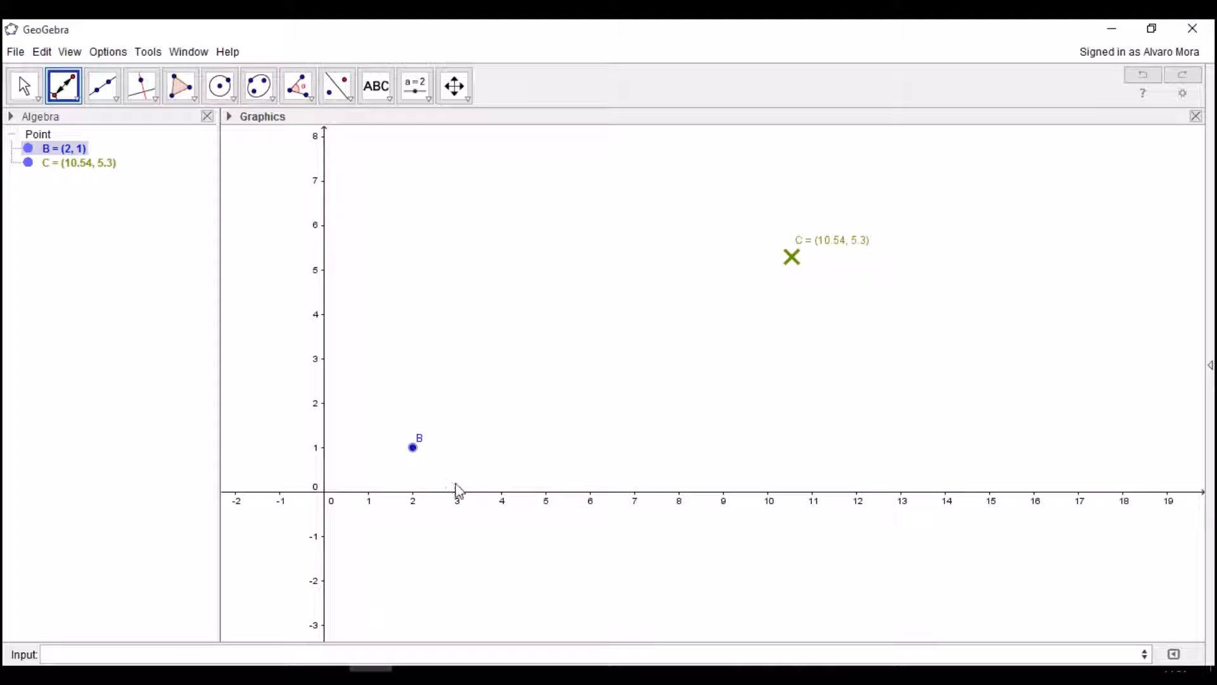
click(507, 497)
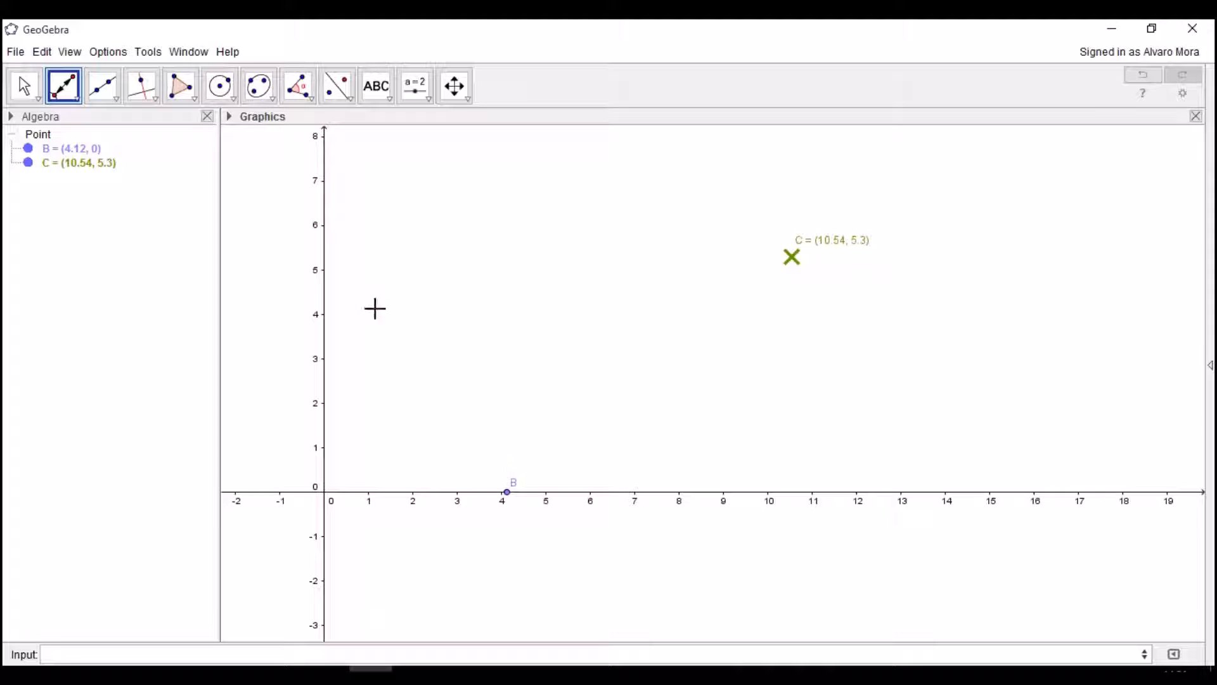
Step: Move point B back and forth along the x-axis, ending at about (8.06, 0)
click(24, 86)
click(507, 493)
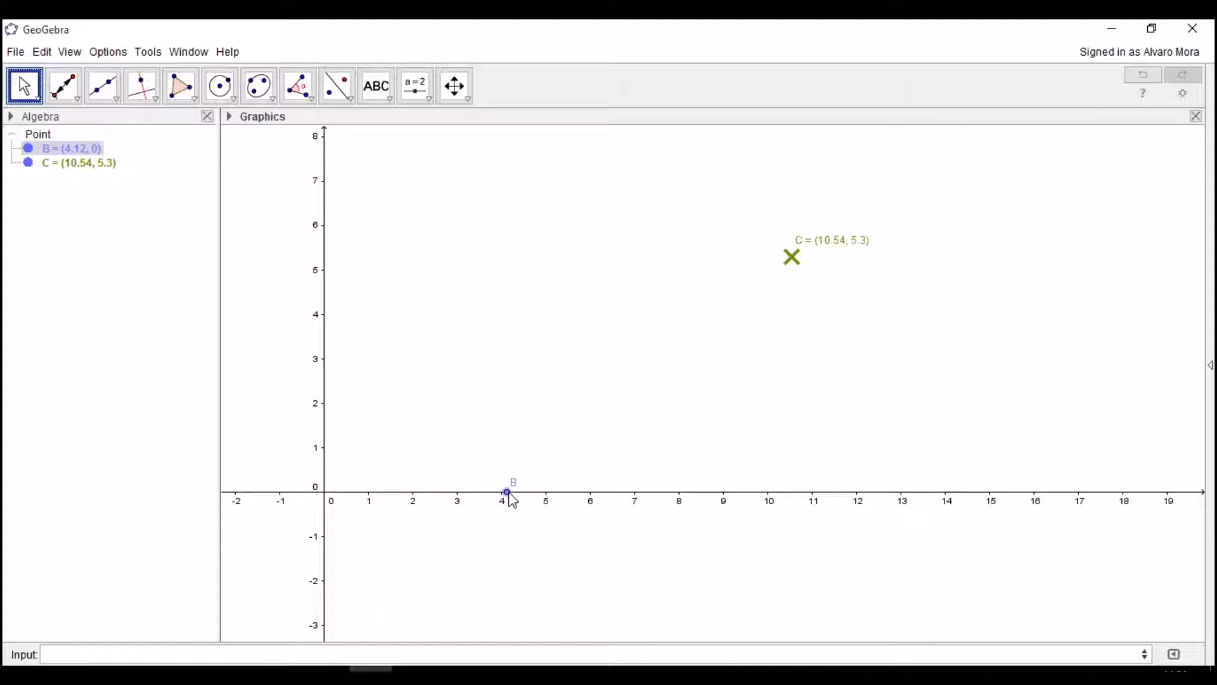
drag(508, 494, 461, 498)
drag(457, 493, 683, 520)
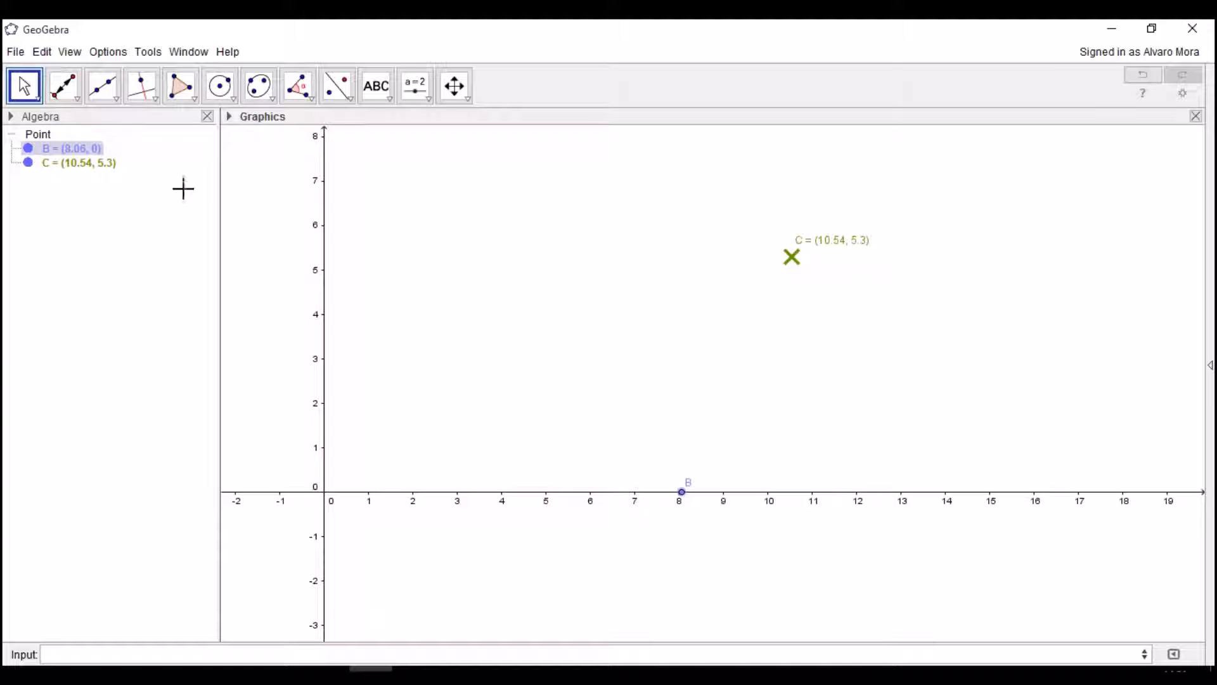
Step: Detach point B from the x-axis to about (8.46, 0.4) and attach it to the y-axis at about (0, 3.42)
click(64, 93)
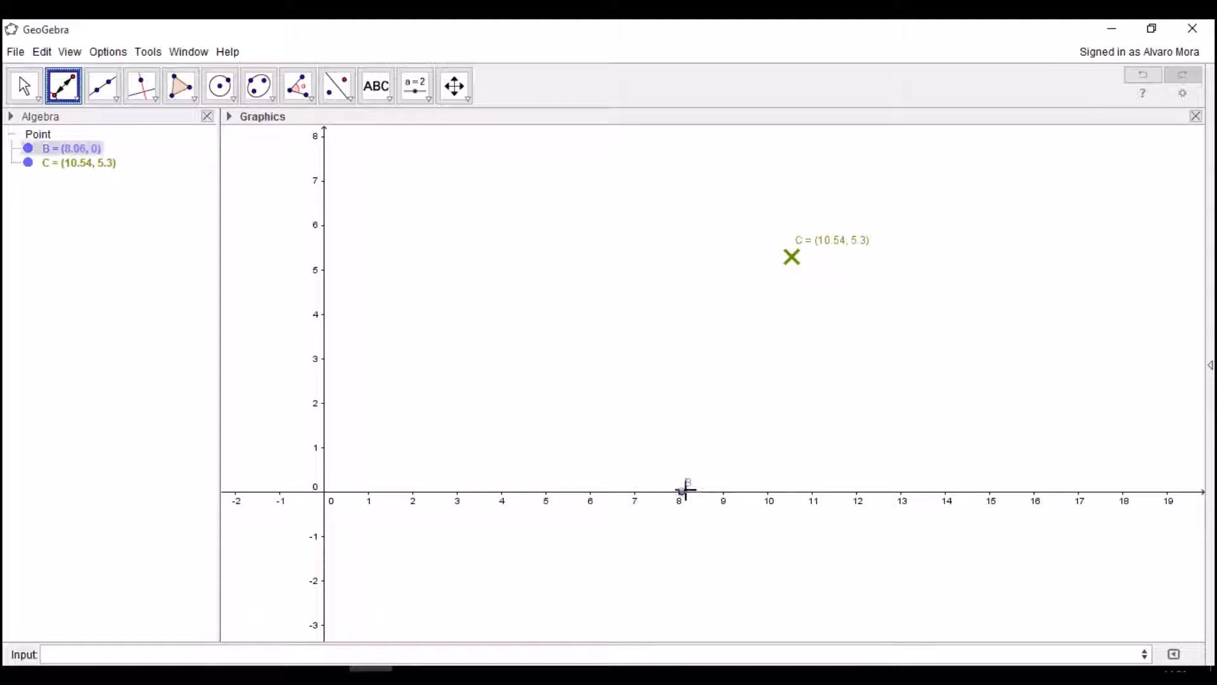
drag(684, 490, 699, 474)
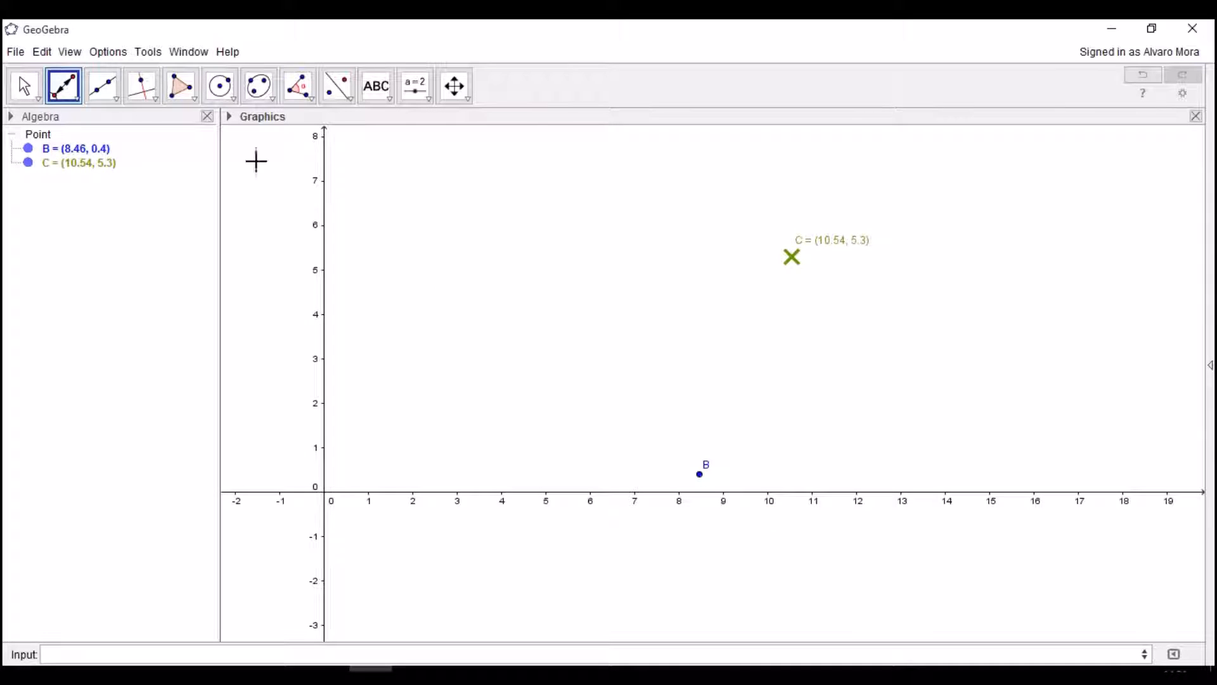
click(700, 474)
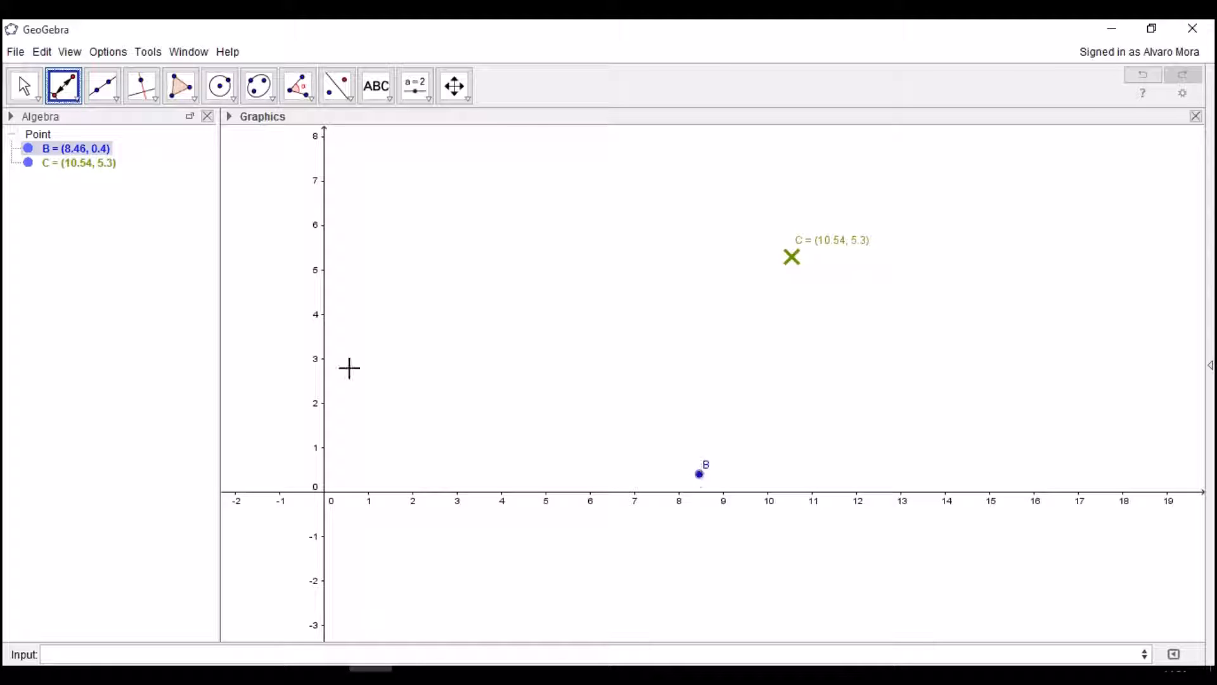
click(323, 340)
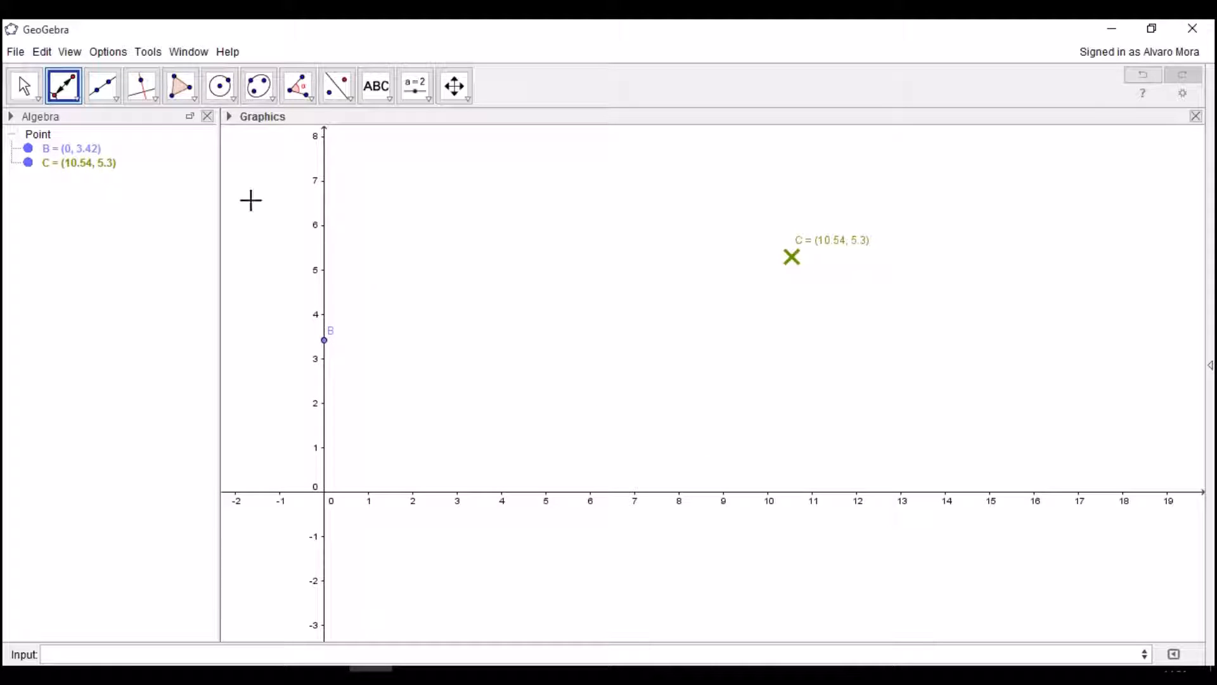
Step: Move the attached point B along the y-axis to about (0, 3.56)
click(26, 87)
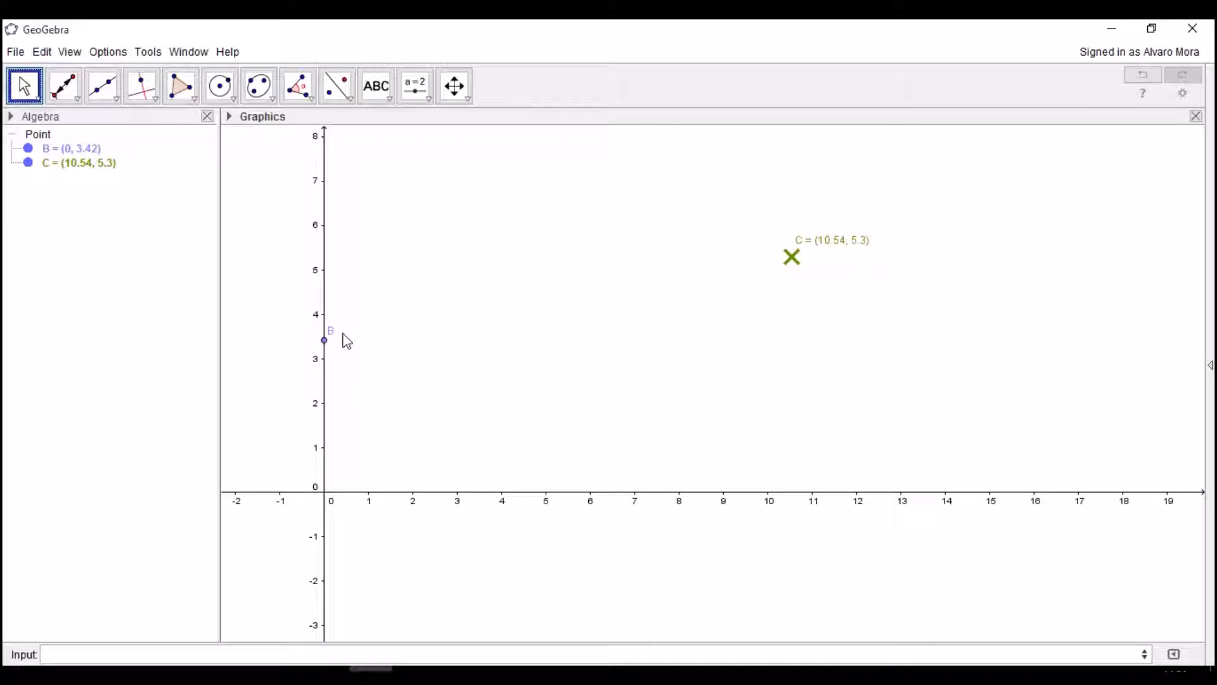
click(324, 340)
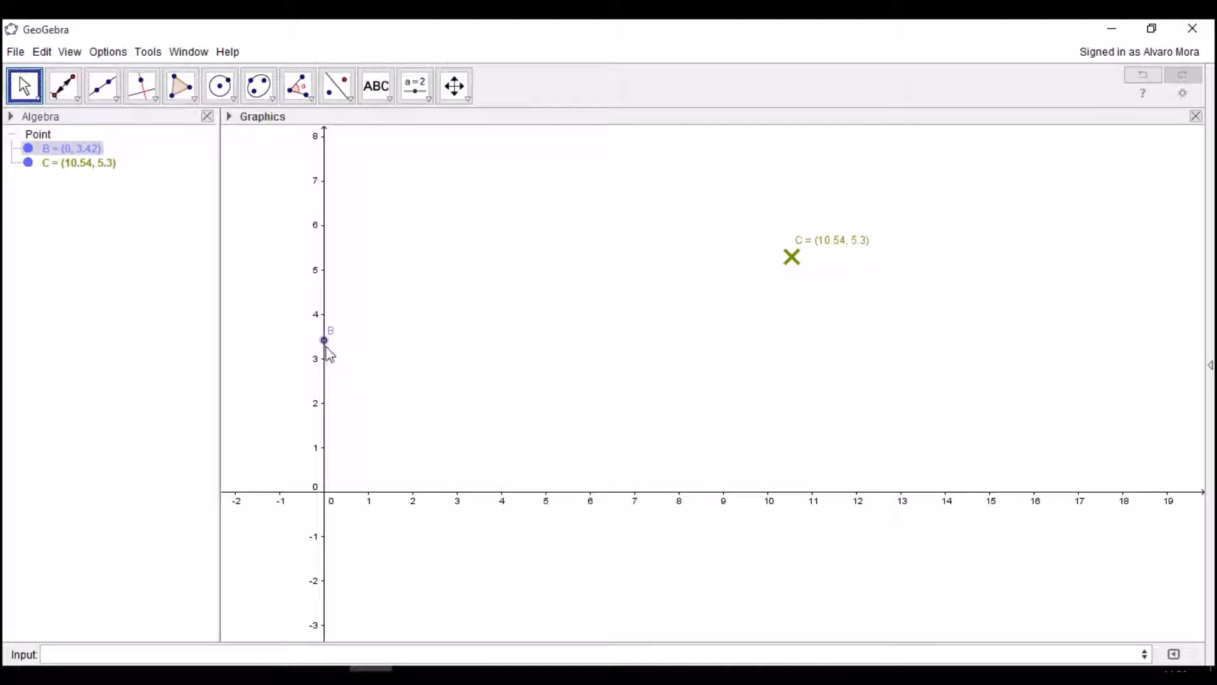
drag(326, 348, 455, 345)
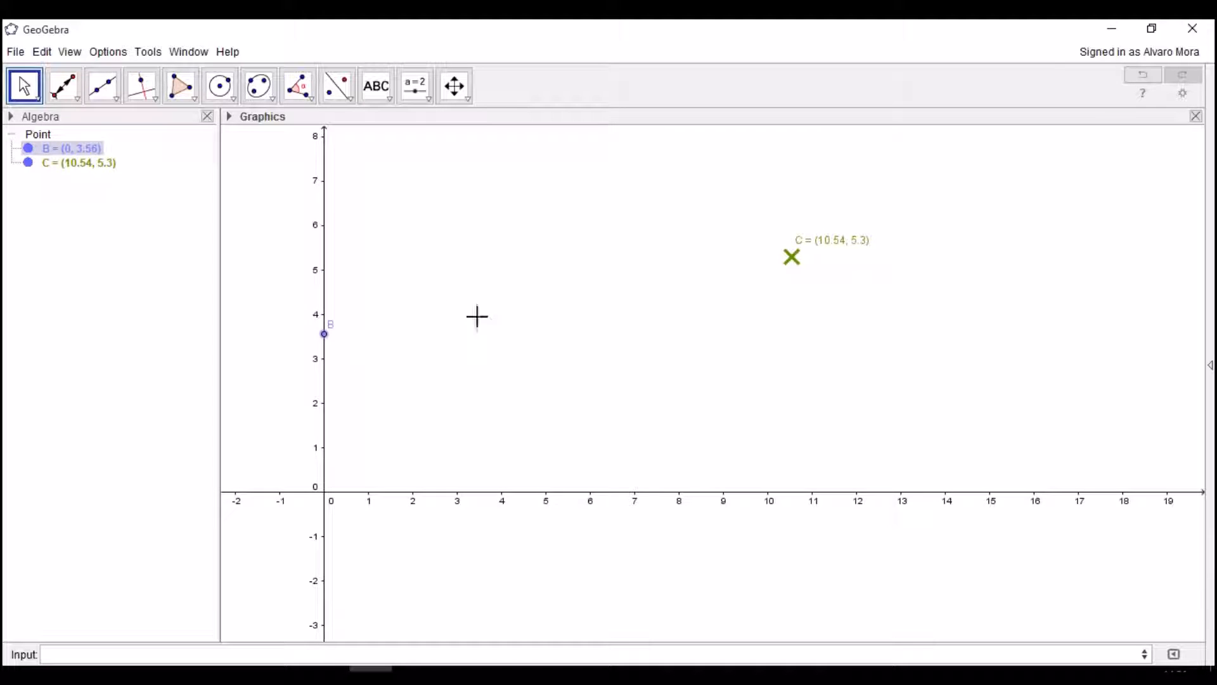
Step: Create a free point off the axes at about (2.34, 4.16)
click(74, 102)
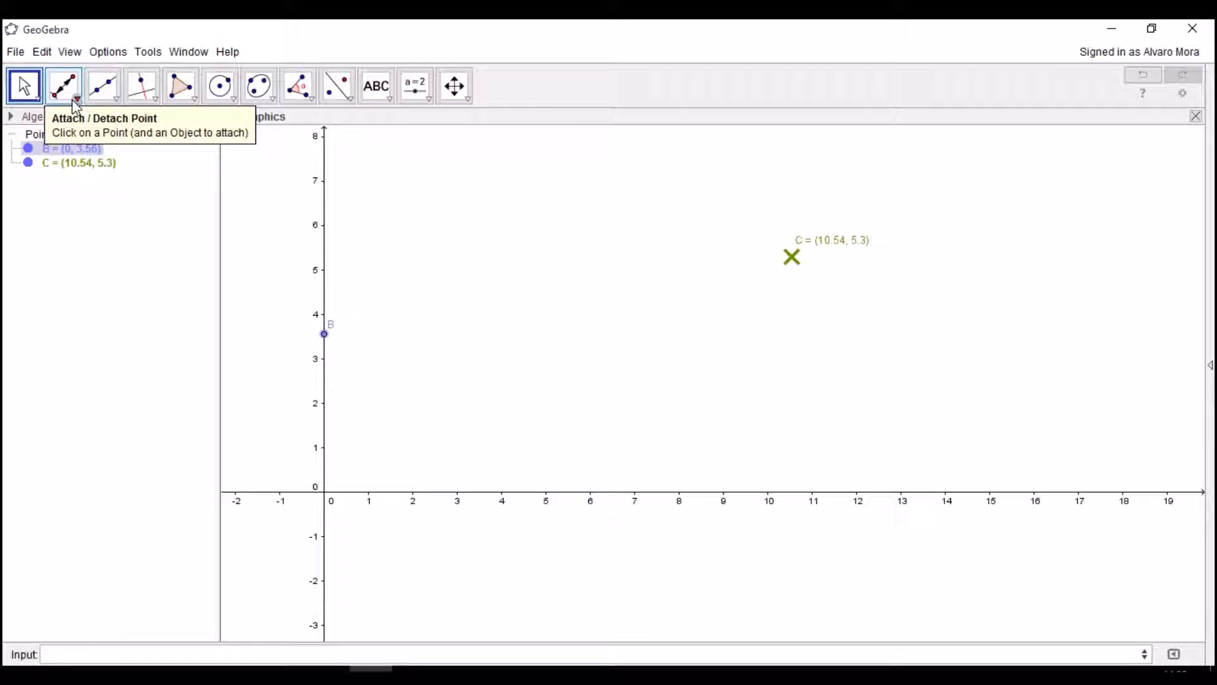
click(104, 126)
click(428, 307)
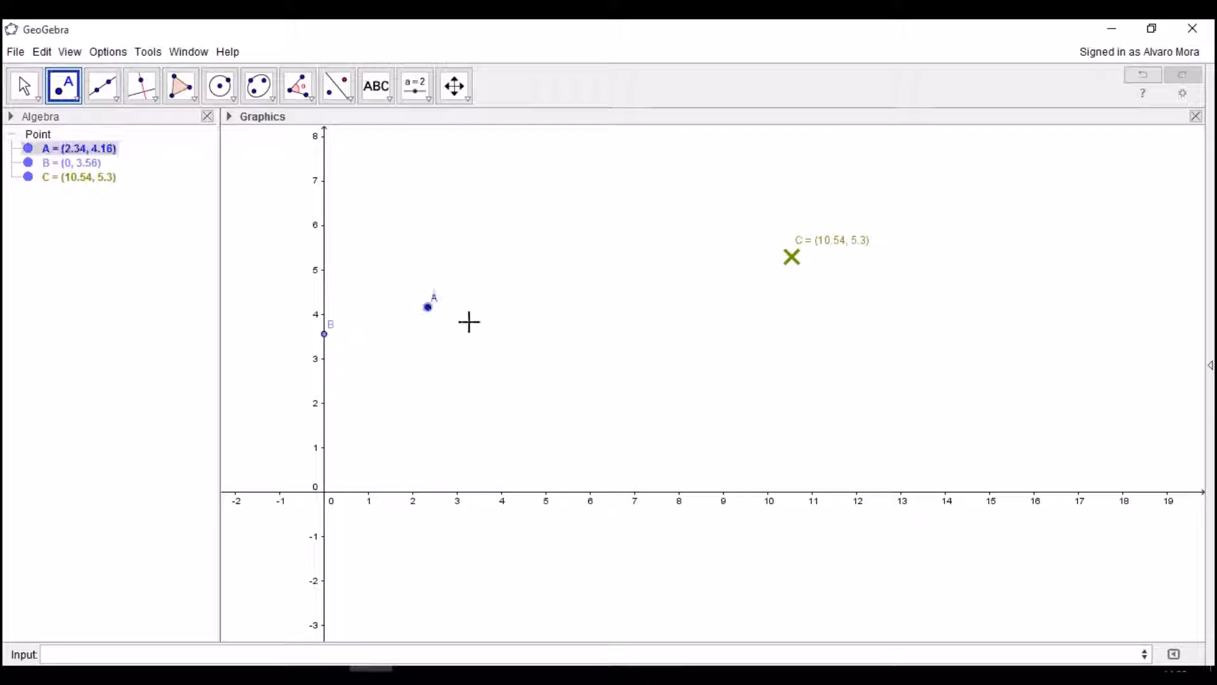
click(24, 86)
drag(434, 307, 481, 340)
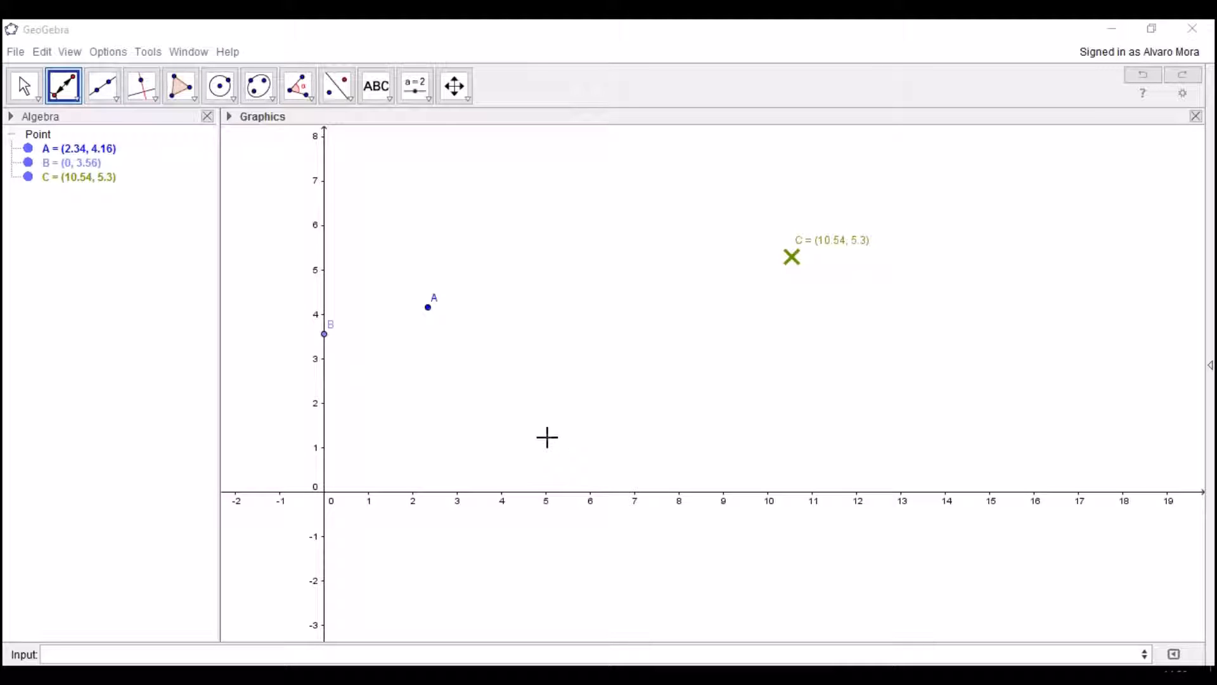
Step: Create the intersection point of the y-axis and the x-axis with the Intersect tool
click(75, 97)
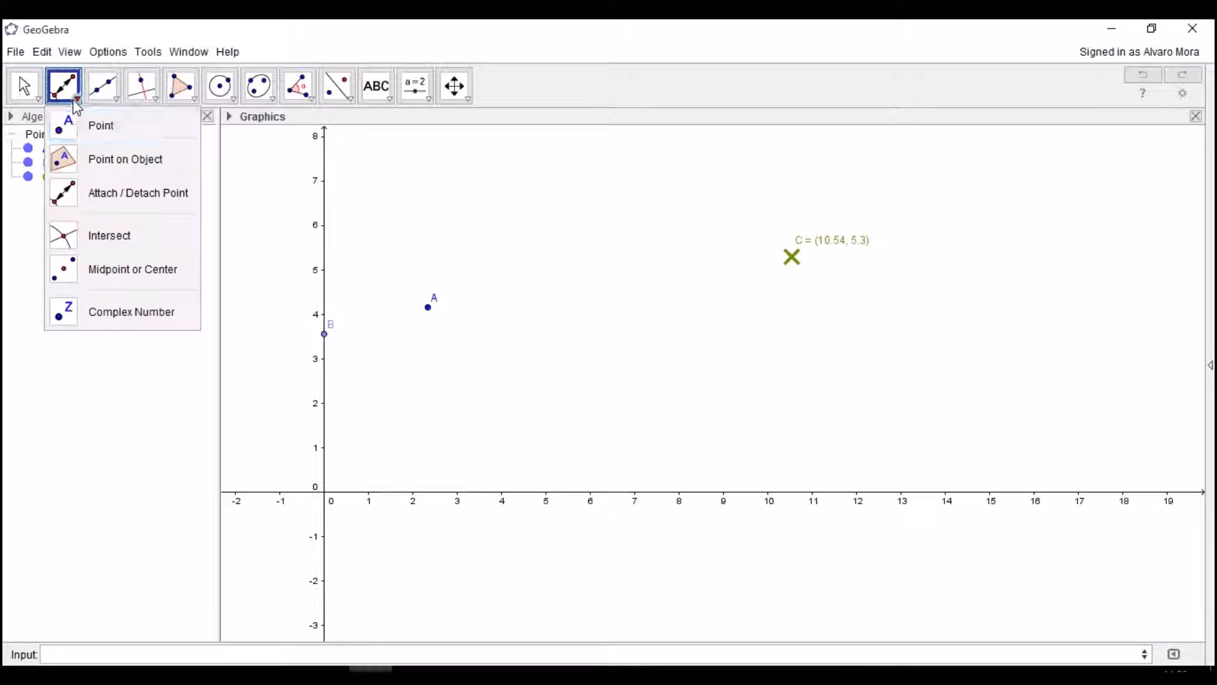
click(95, 232)
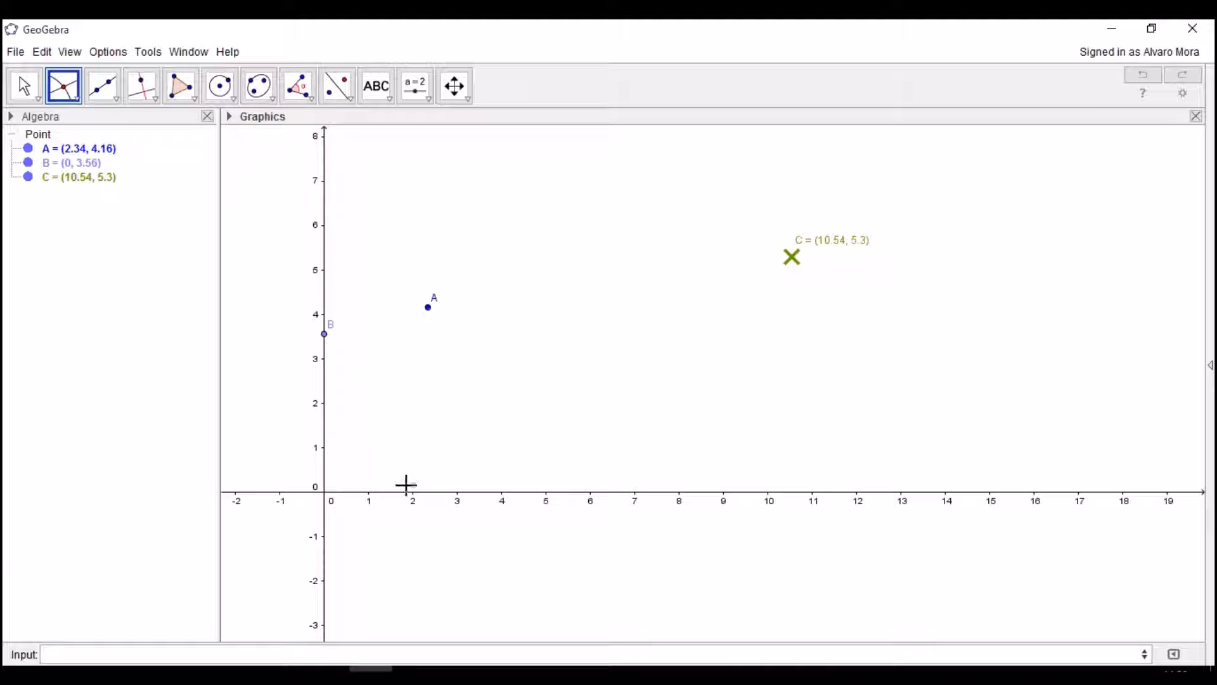
click(326, 436)
click(408, 492)
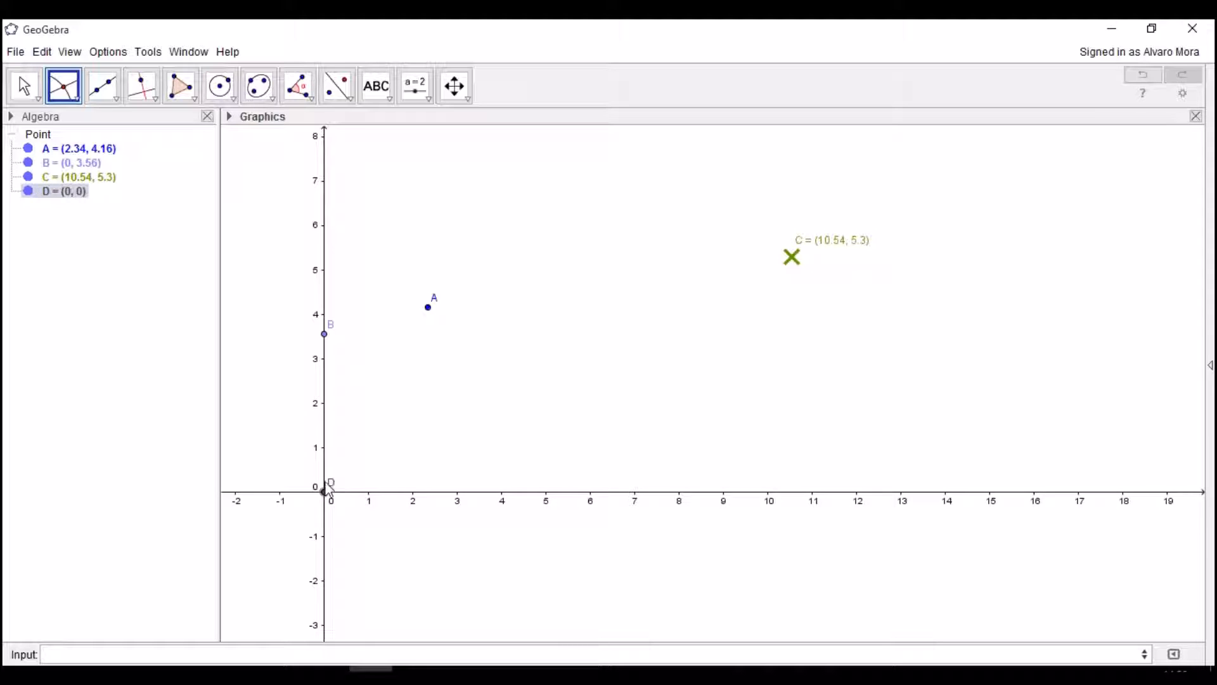
click(24, 86)
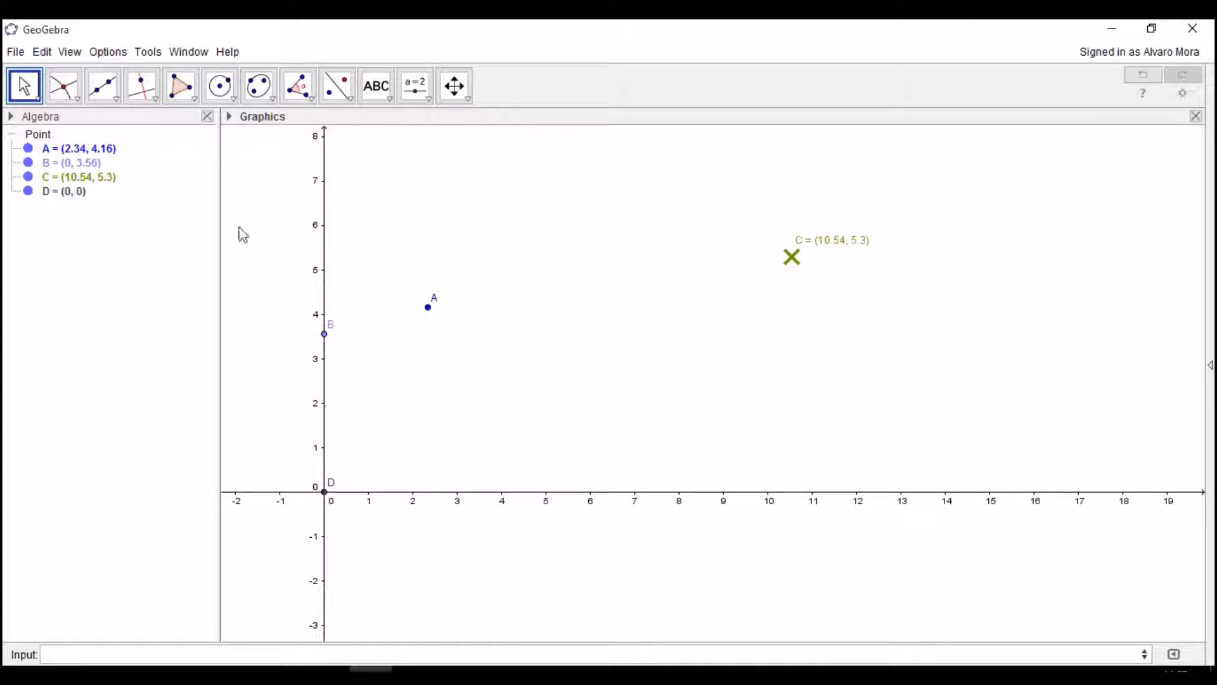
Step: Create the midpoint between points A and B with the Midpoint or Center tool
click(70, 99)
click(76, 100)
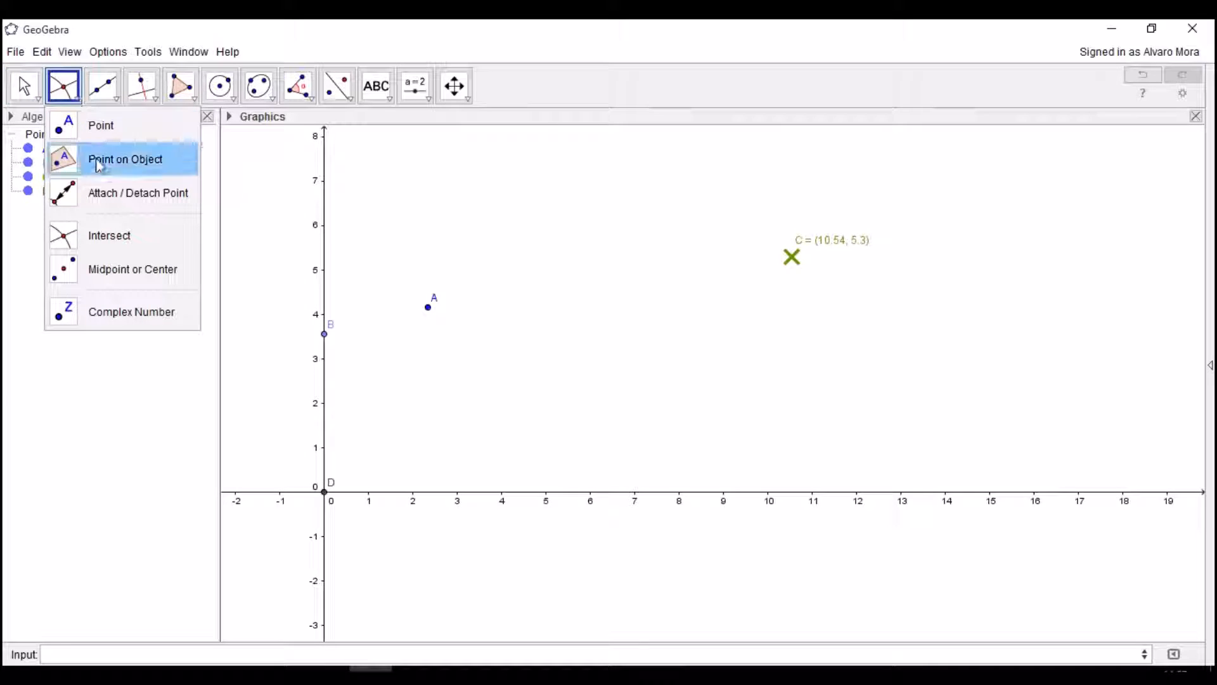
click(163, 277)
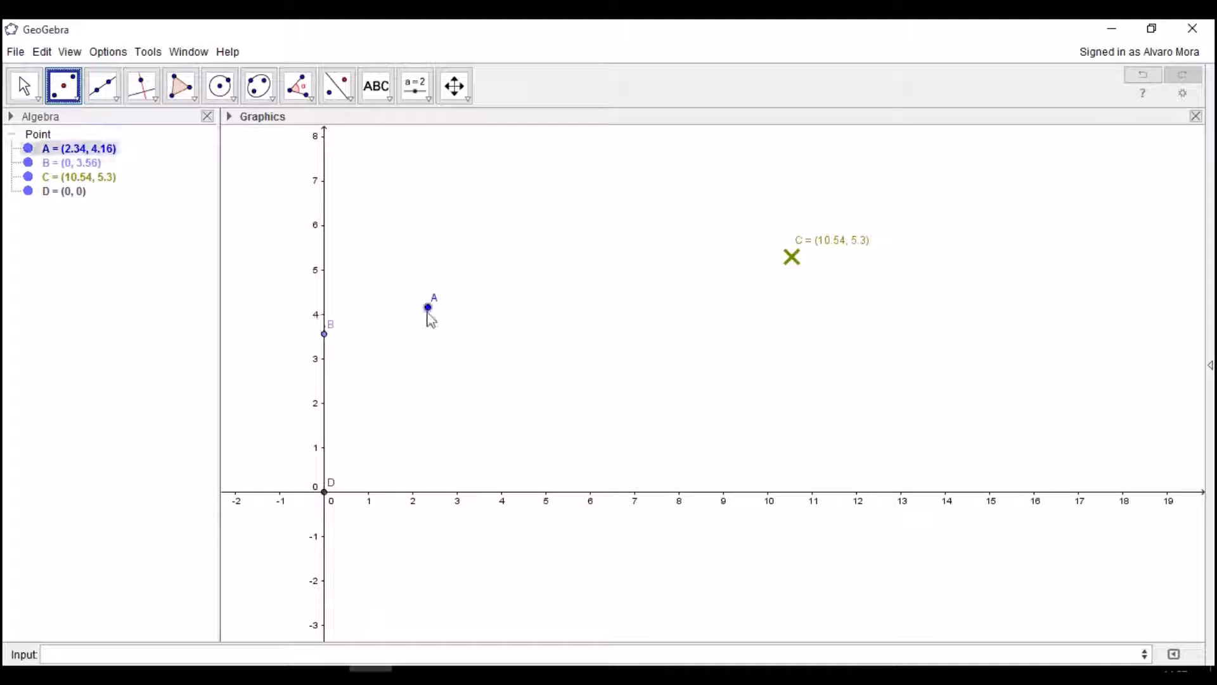
click(428, 308)
click(324, 334)
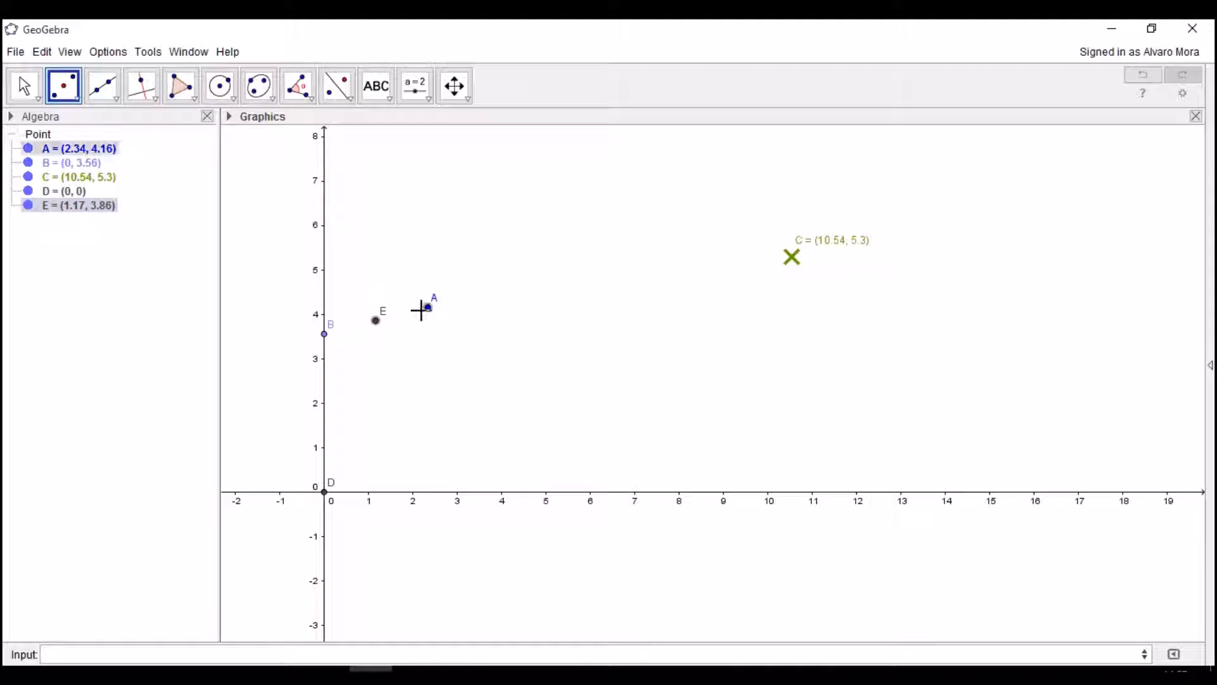
Step: Test the midpoint by moving point A to about (7.42, 3.68) and point B along the y-axis to about (0, 3.72)
click(26, 89)
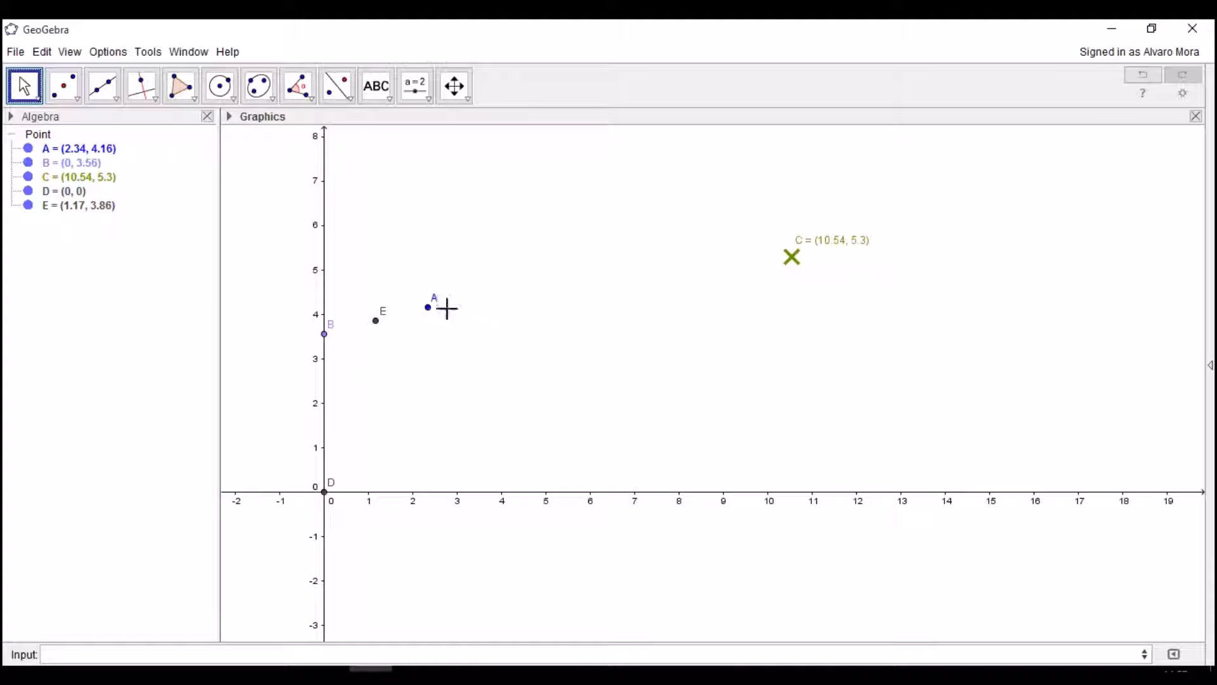
drag(429, 308, 654, 330)
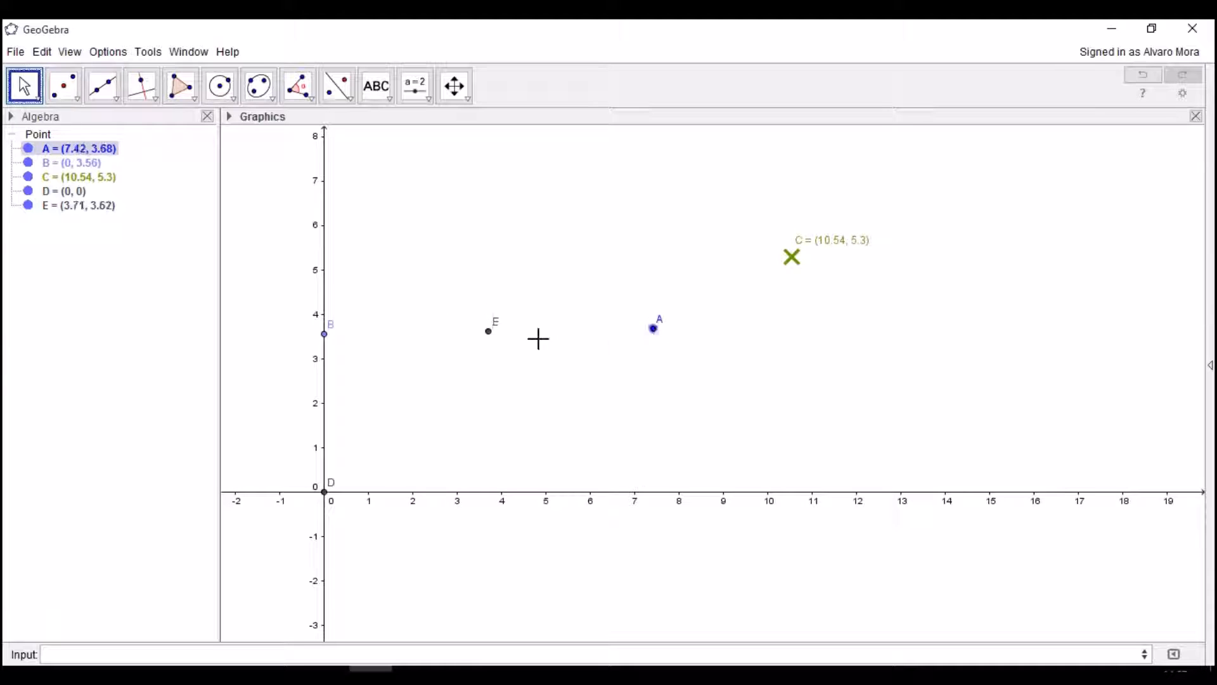
click(497, 340)
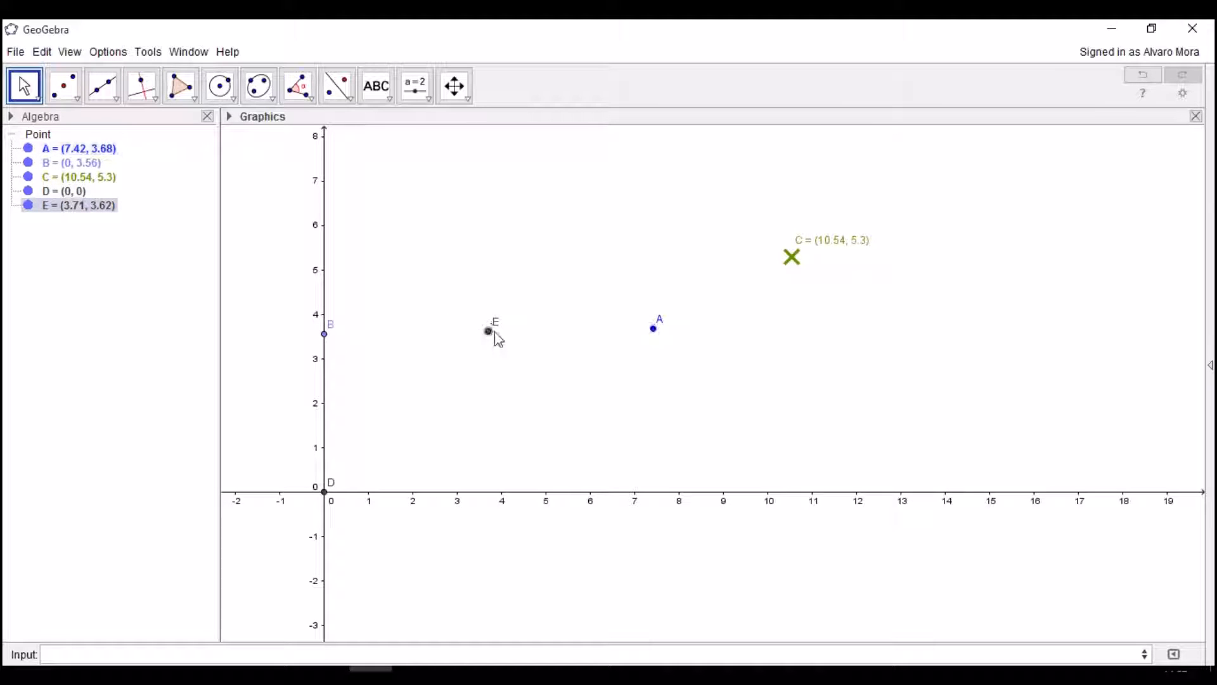
click(484, 336)
click(487, 333)
drag(324, 334, 388, 325)
click(489, 322)
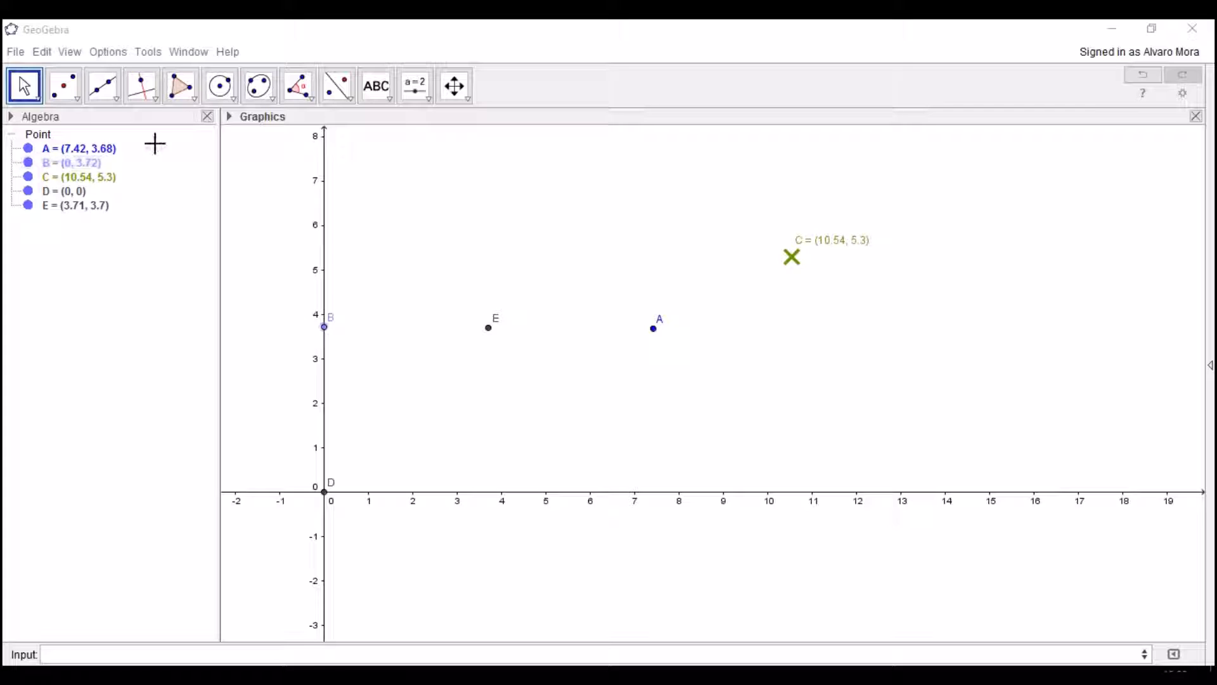
Step: Look over the line tools and replace the current construction with a new, empty one
click(109, 89)
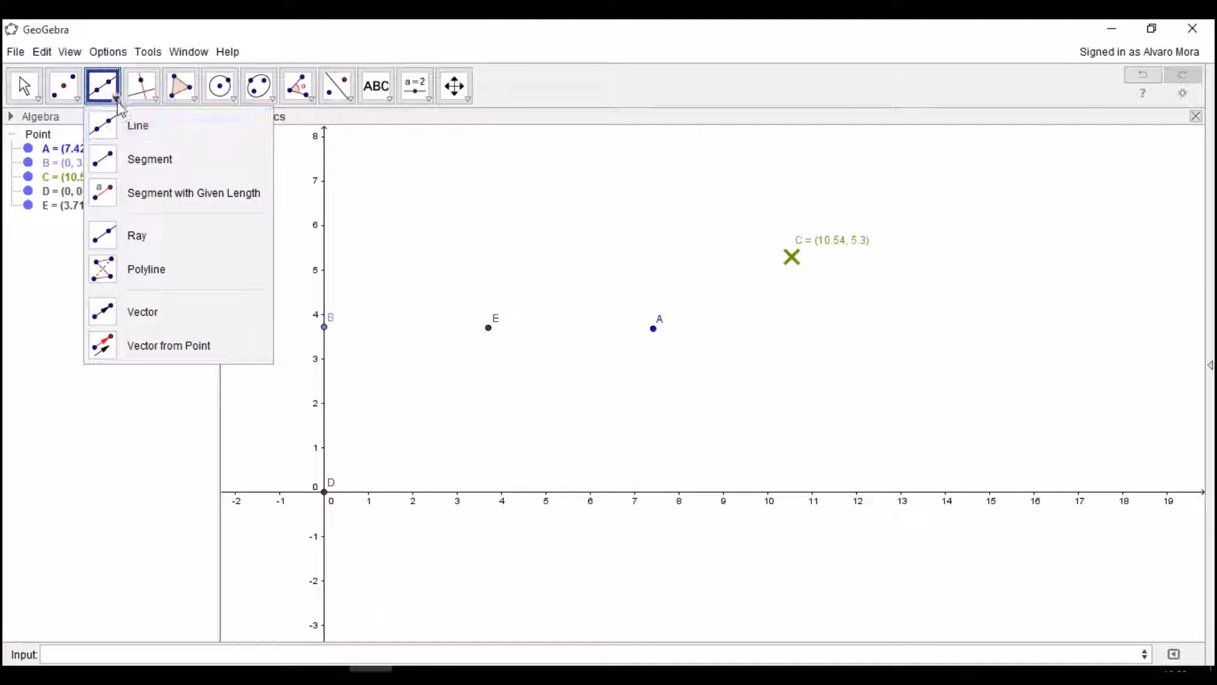
click(133, 131)
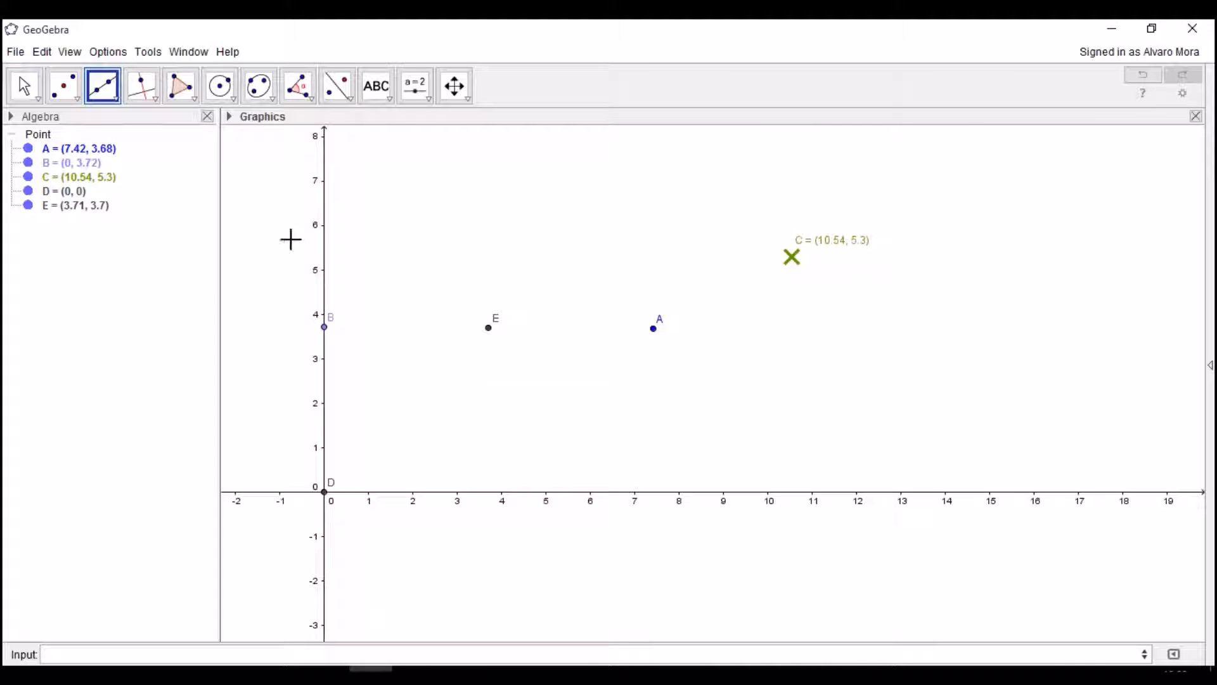
click(15, 54)
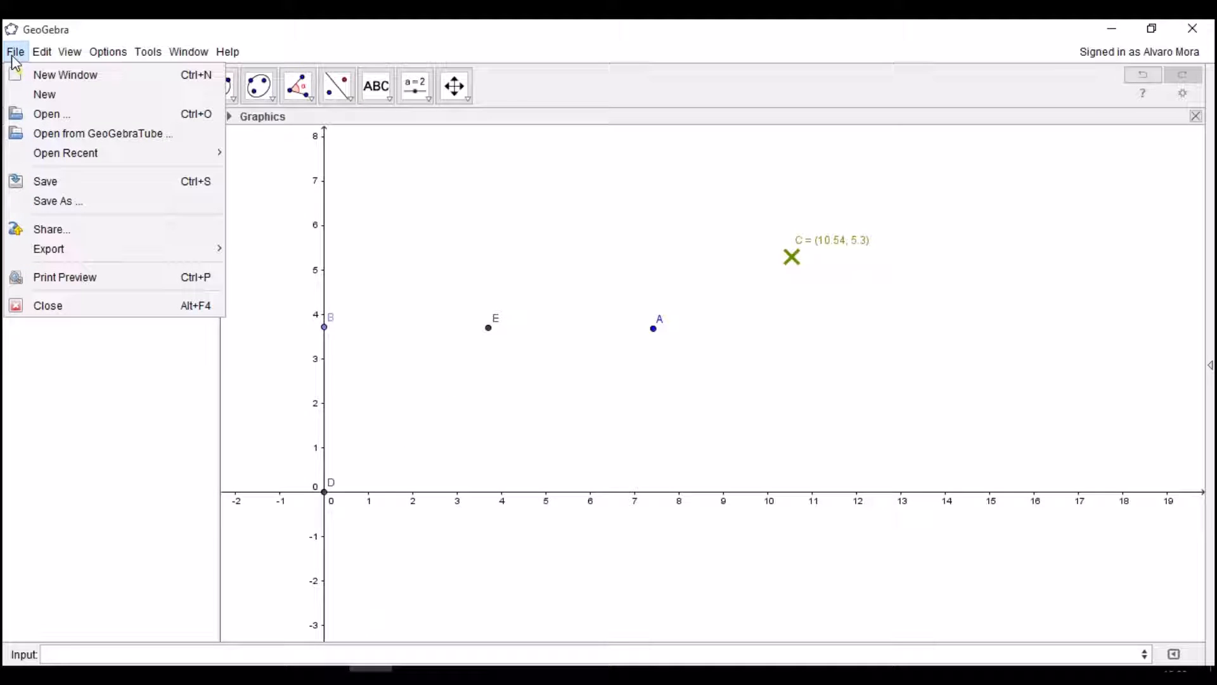
click(43, 95)
click(615, 371)
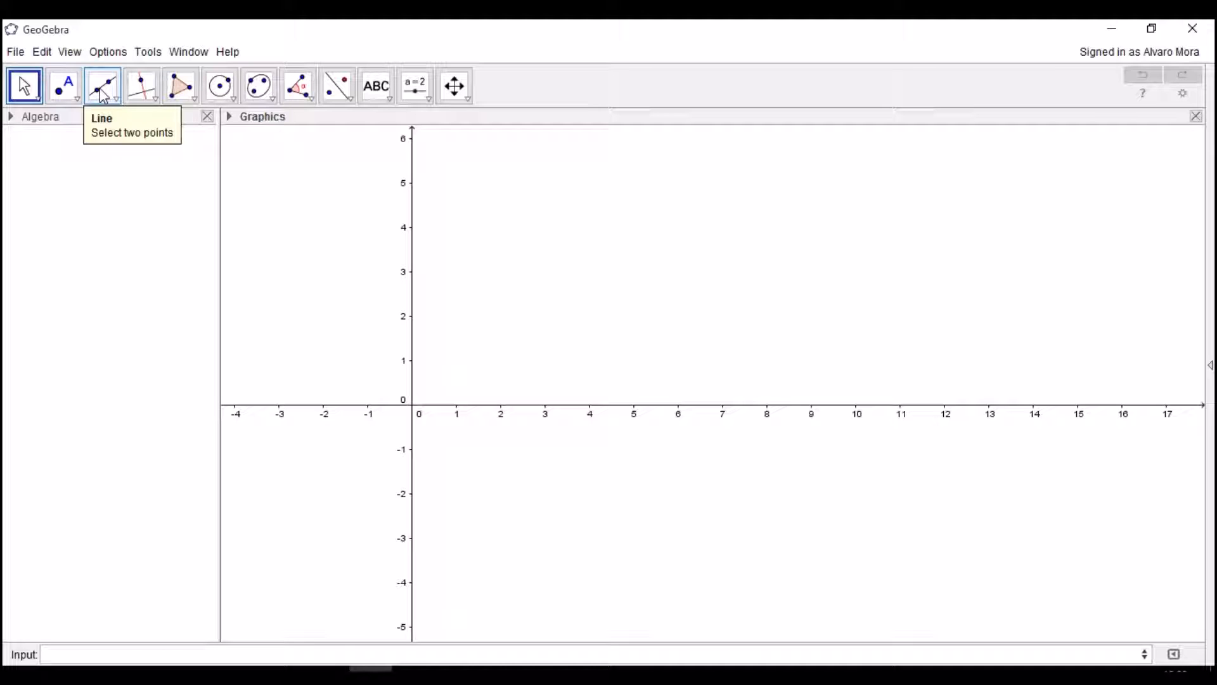
Step: Create the line y = x by entering its equation
click(248, 654)
key(Return)
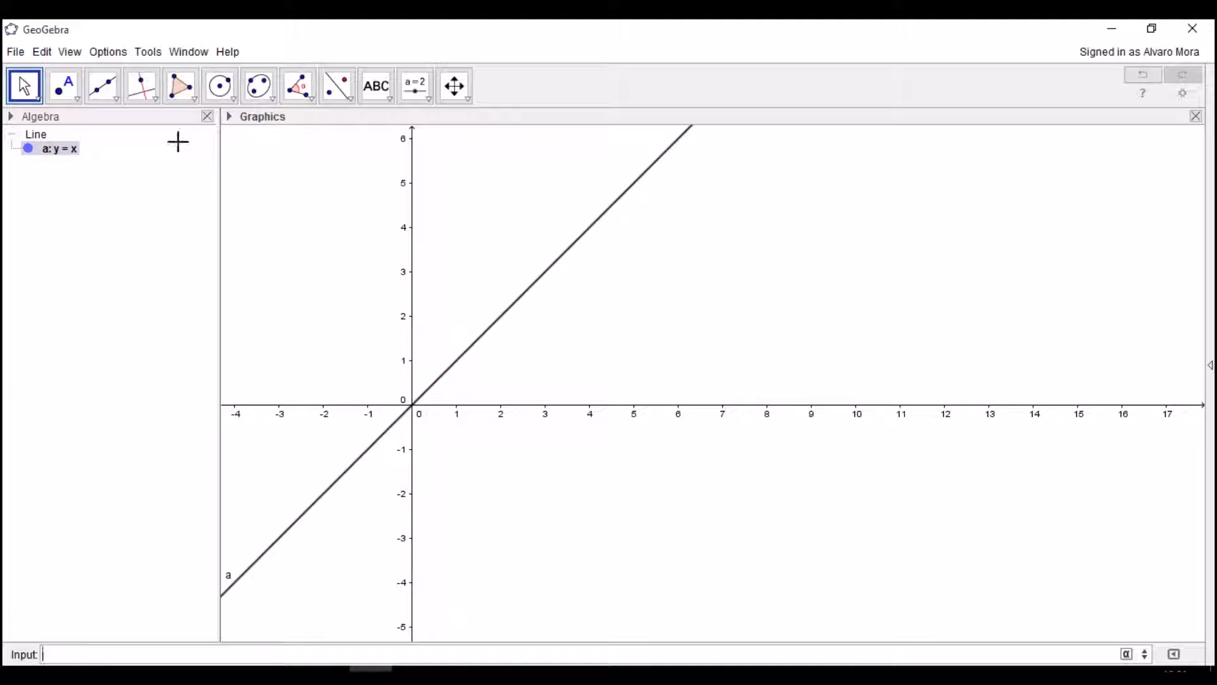
Step: Create point A at (0, 0) and point B at (2, 1) by entering their coordinates
click(69, 89)
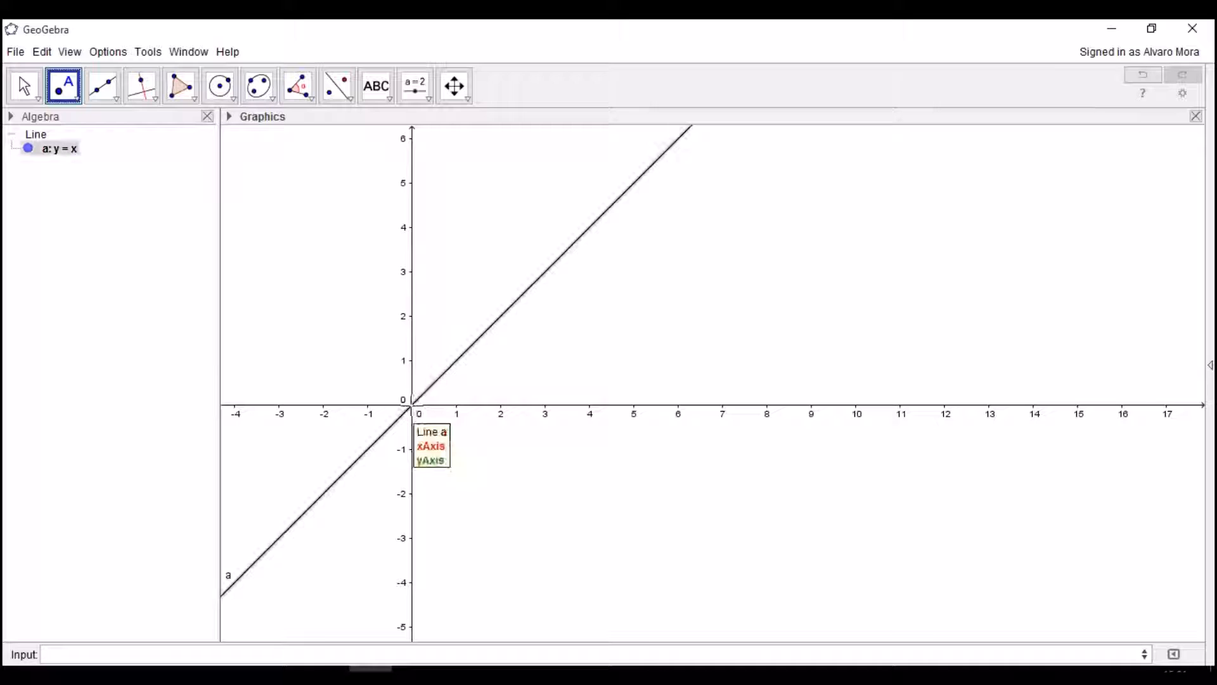
click(283, 653)
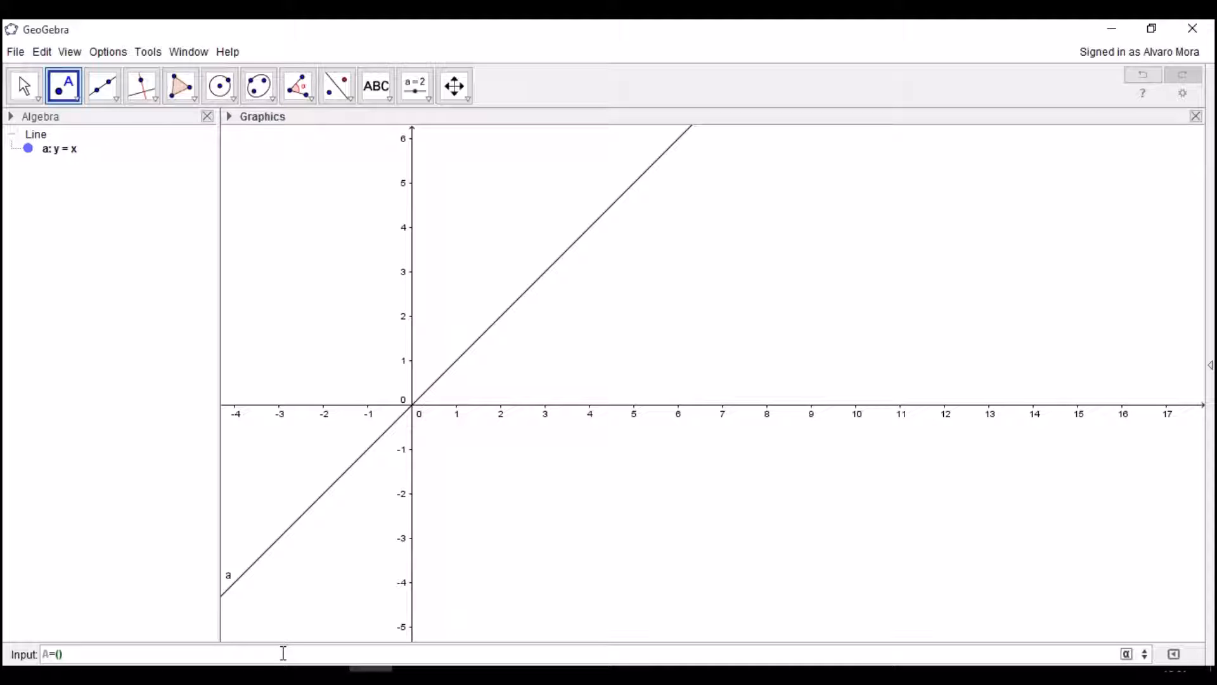
text(A=(0)
key(Return)
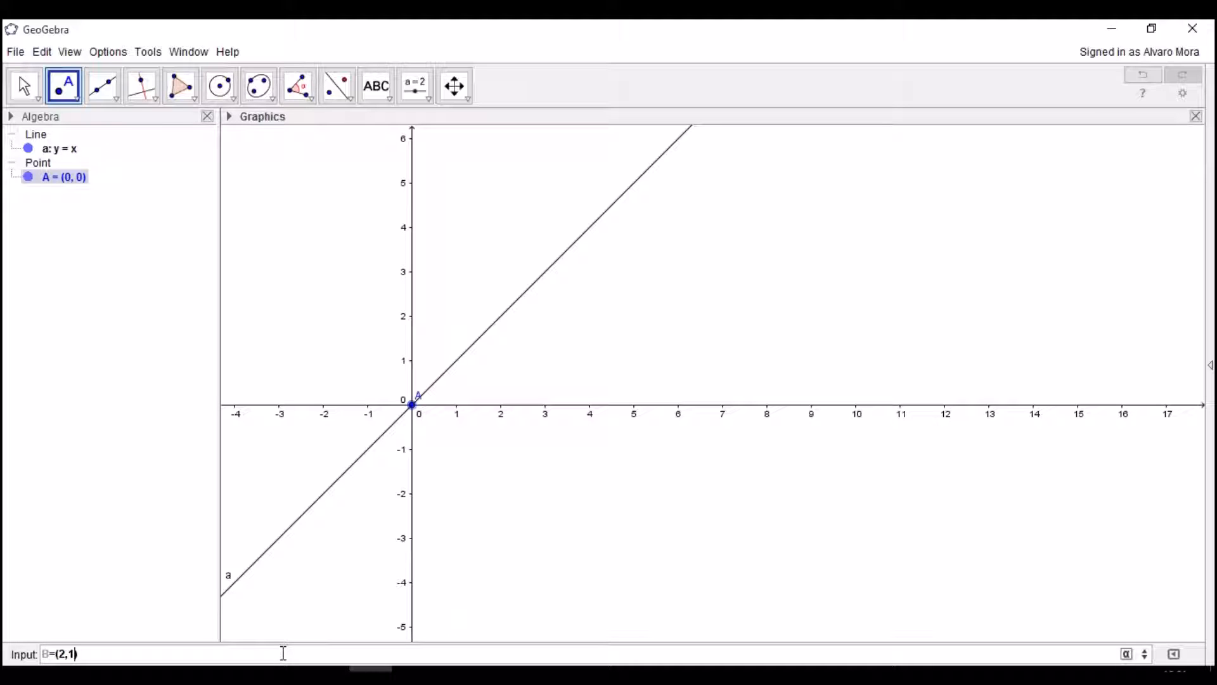
key(Return)
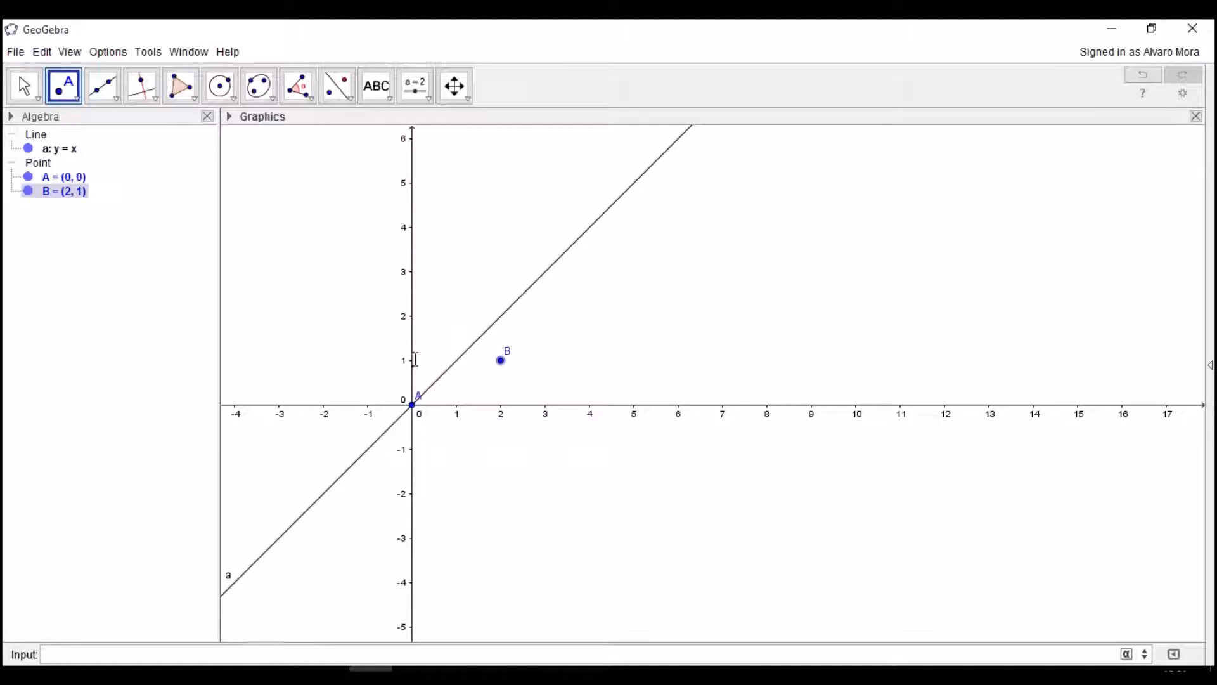
Step: Draw a line through points A and B with the Line tool
click(103, 86)
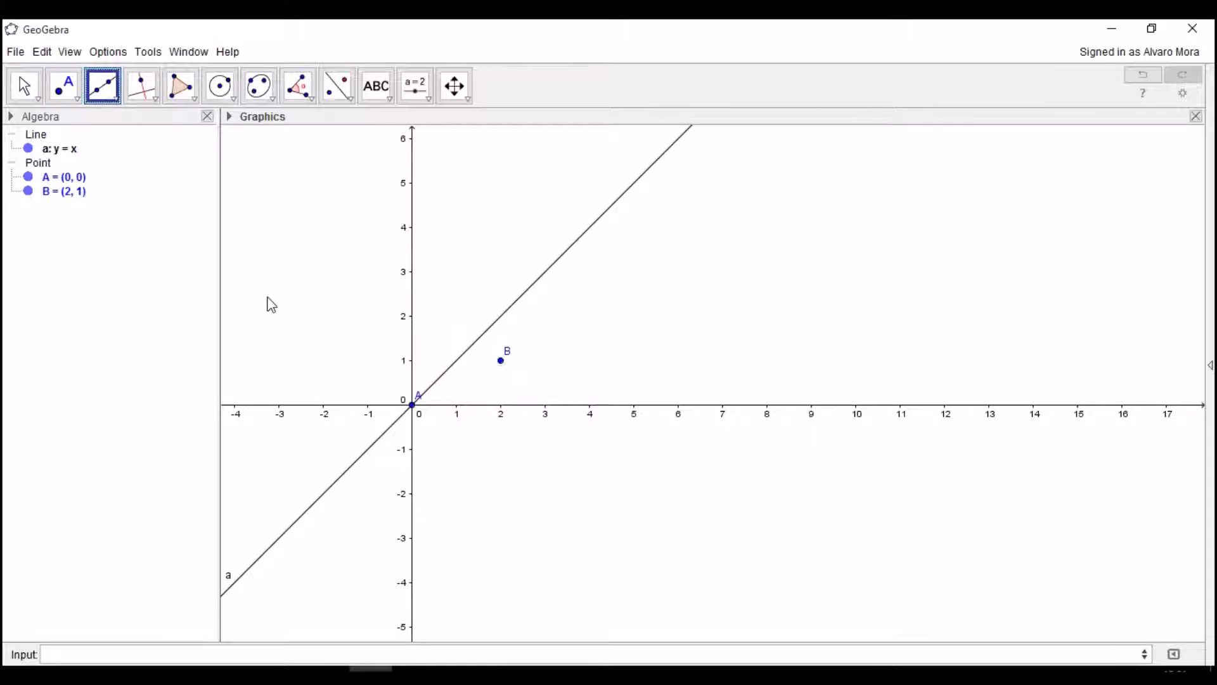
click(412, 404)
click(413, 404)
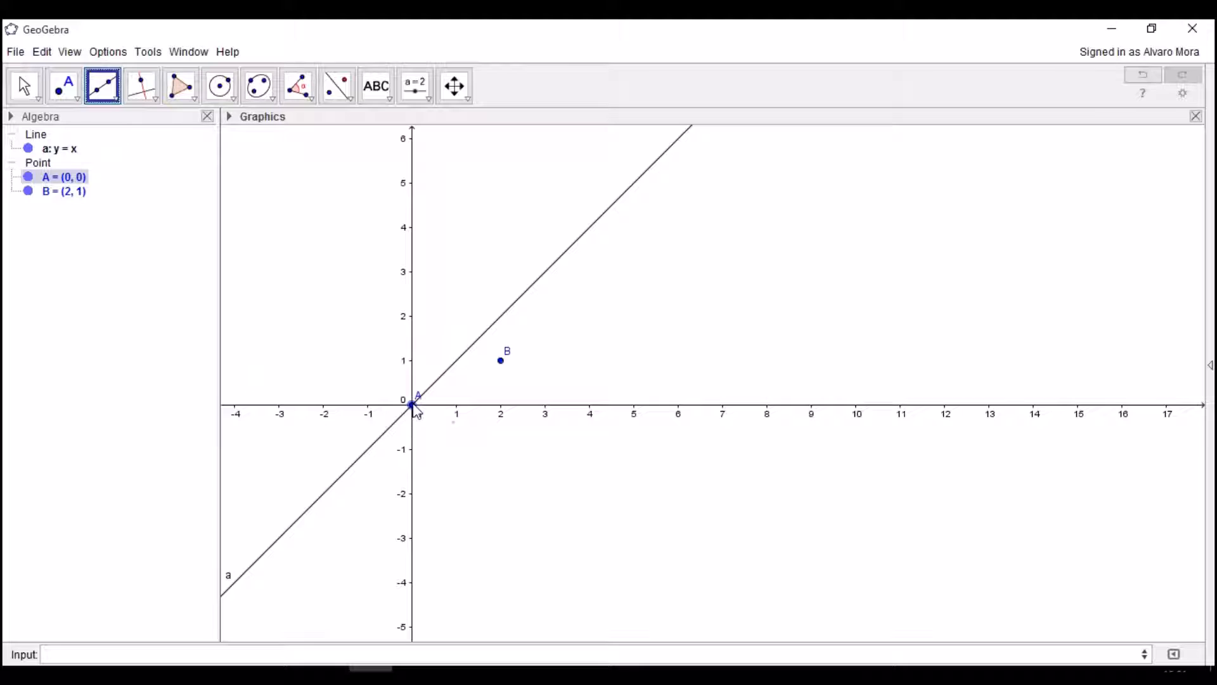
click(500, 362)
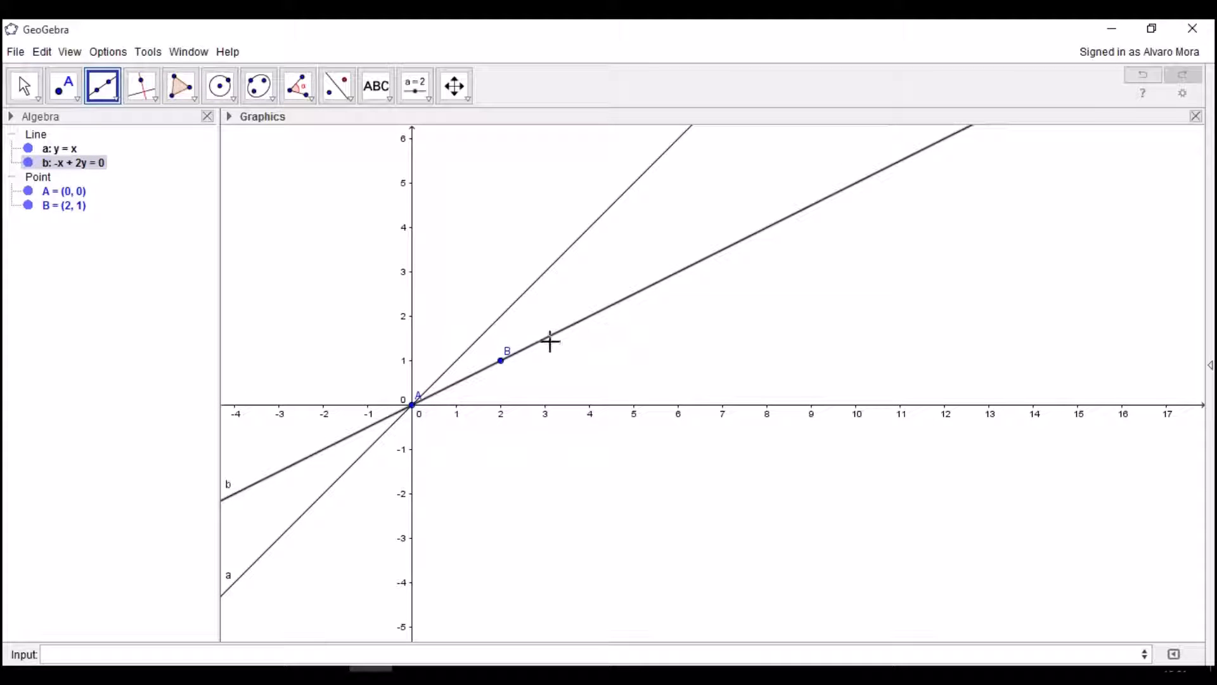
click(103, 81)
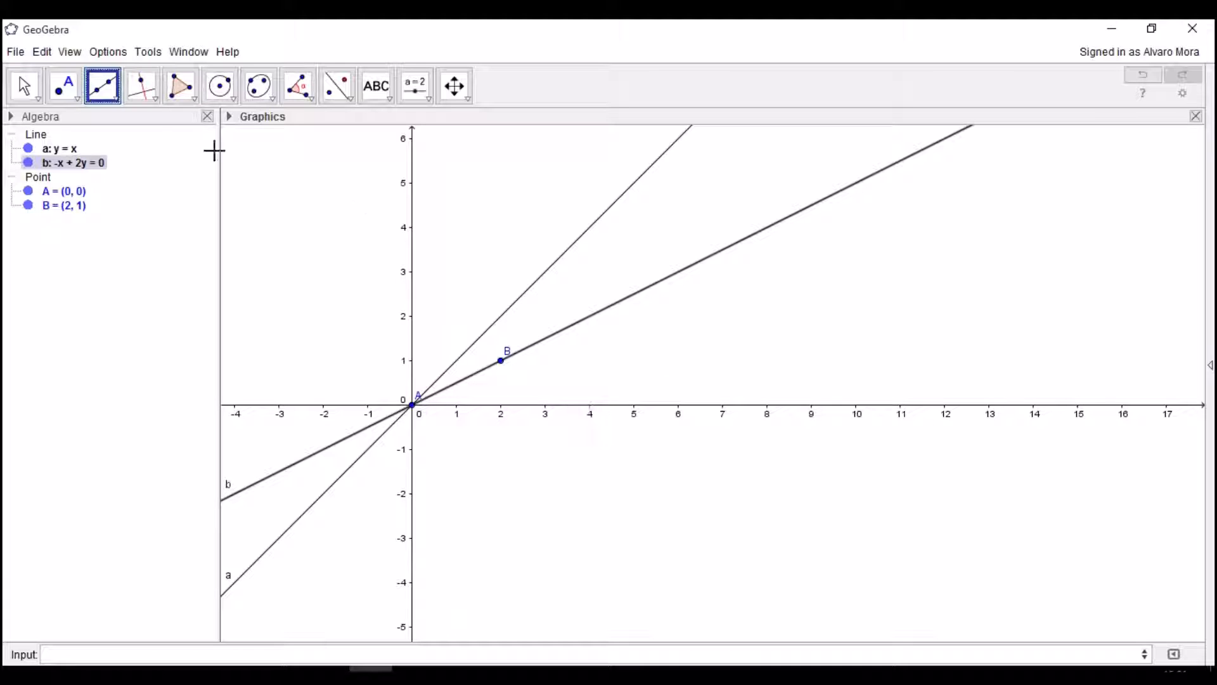
Step: Delete the line through A and B and the line y = x, keeping both points
click(26, 89)
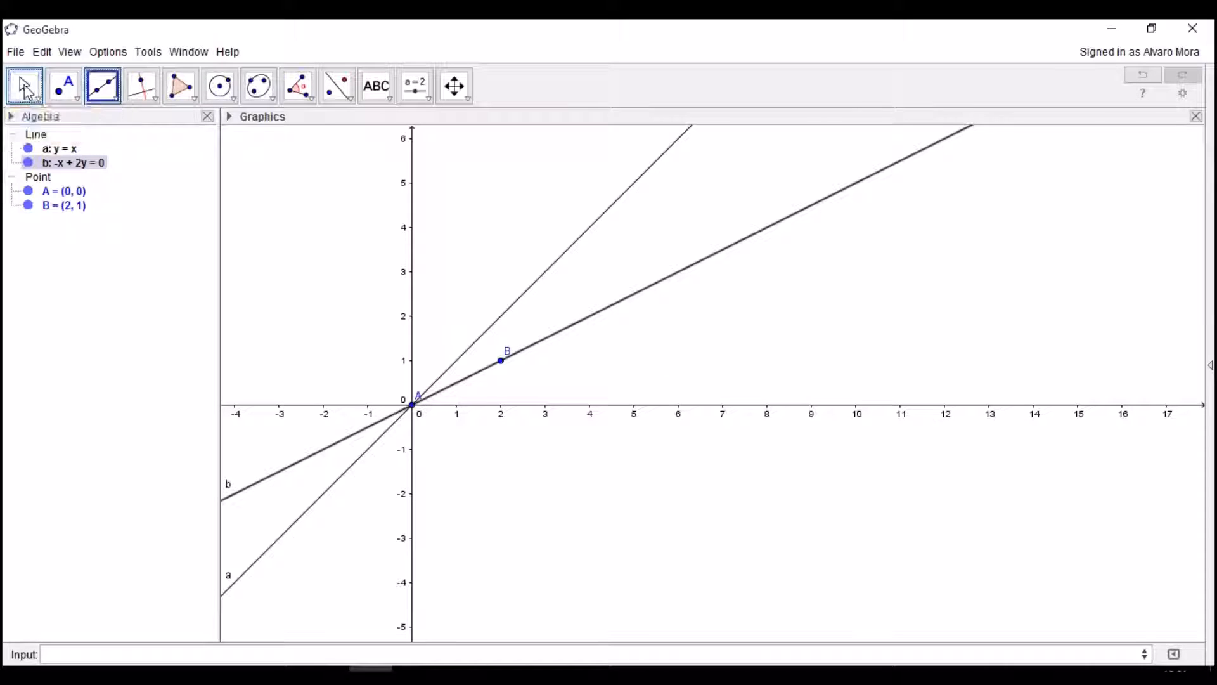
right_click(575, 324)
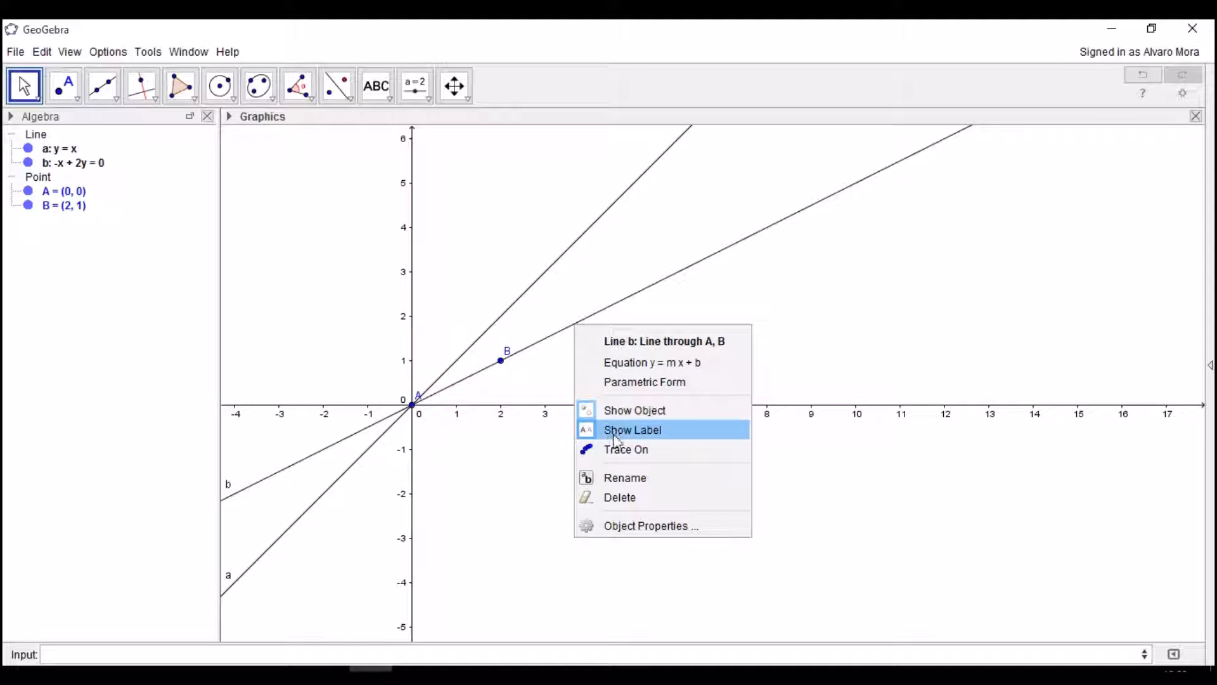
click(605, 498)
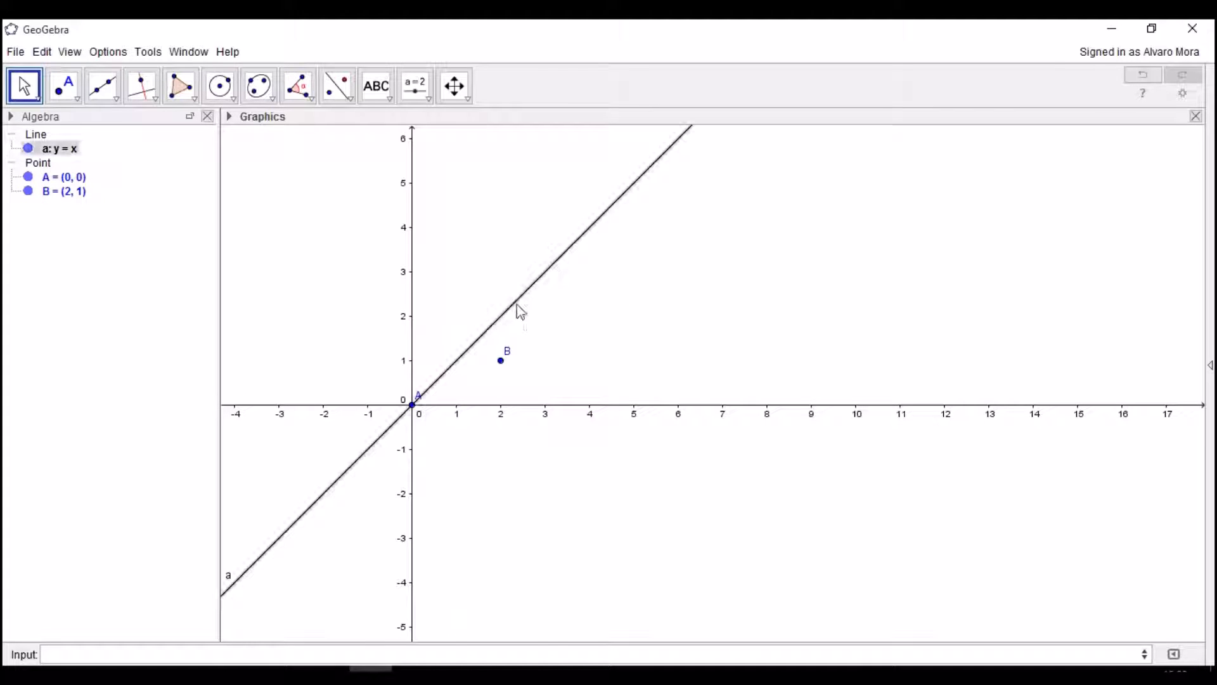
right_click(516, 303)
click(578, 479)
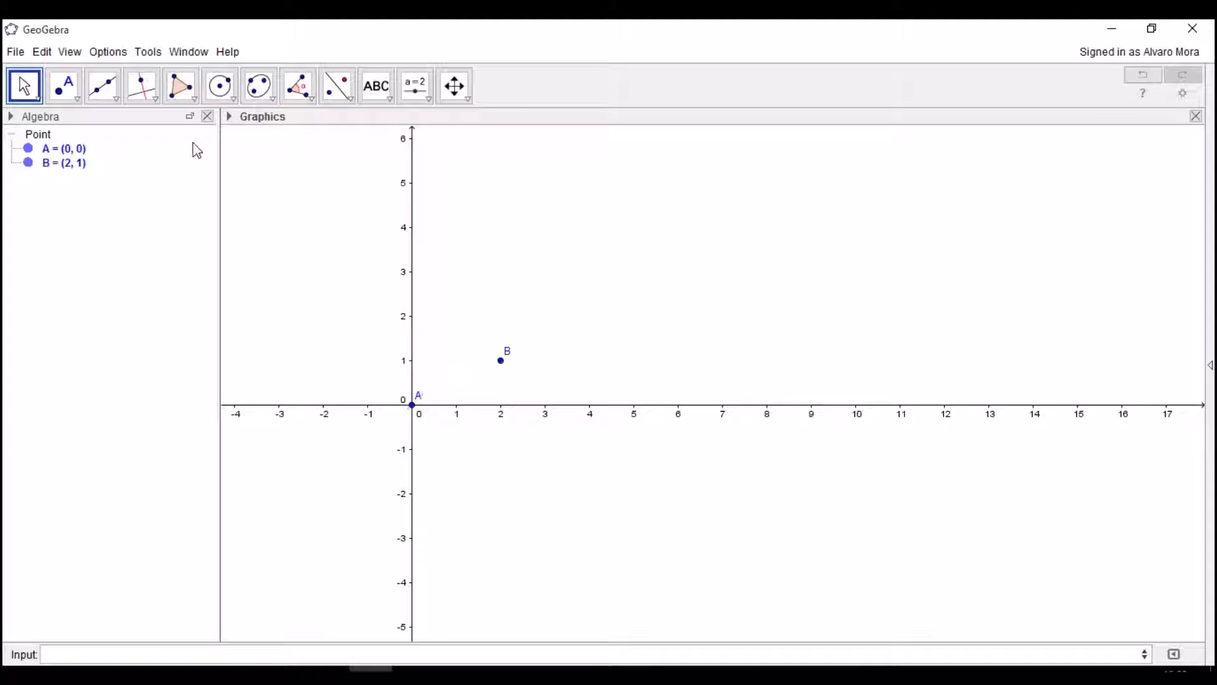
Step: Draw a segment from point A to point B with the Segment tool
click(120, 102)
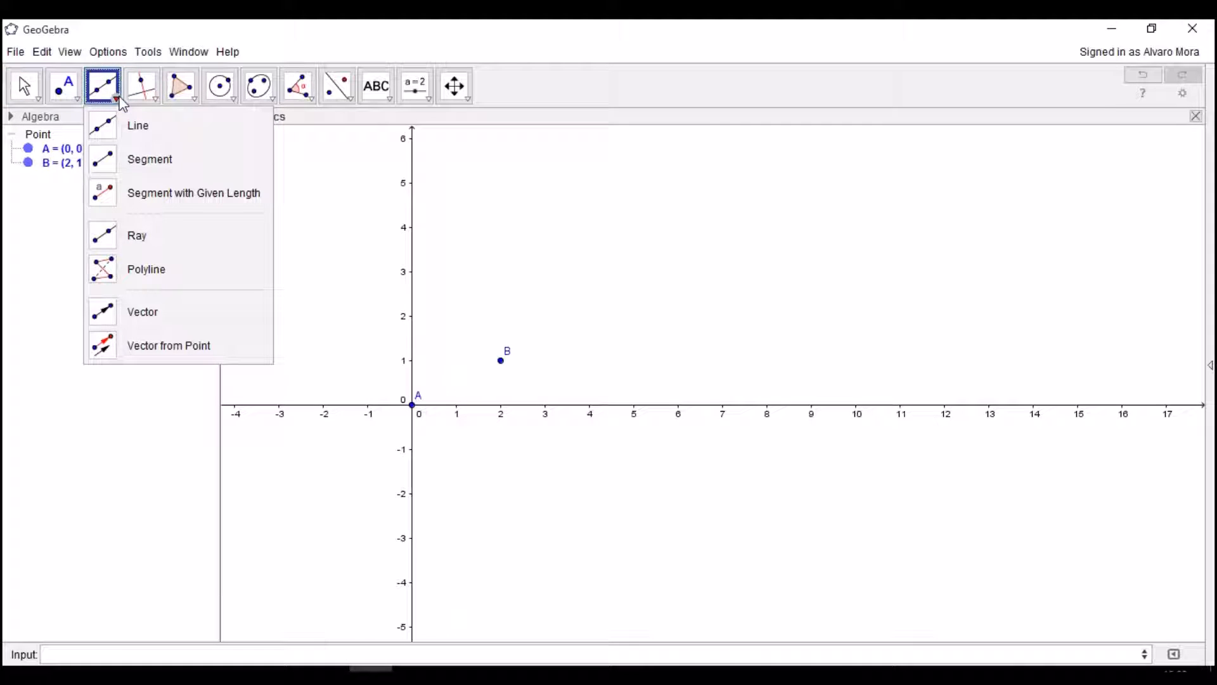
click(148, 159)
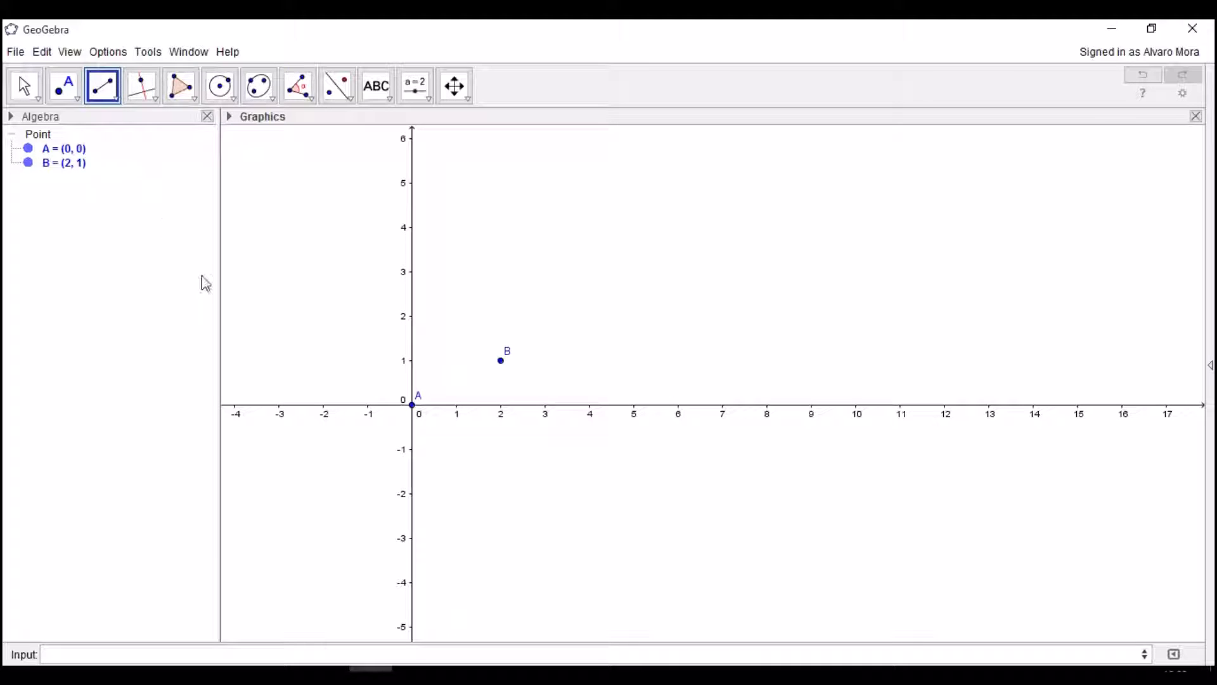
click(411, 406)
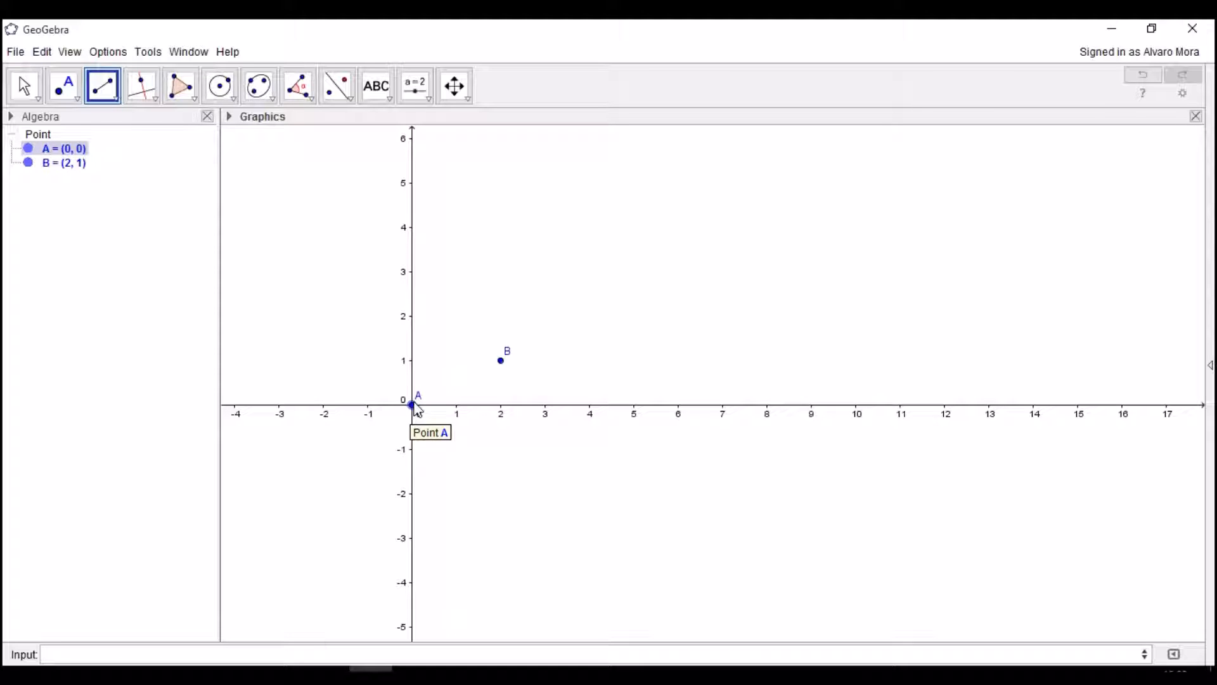
click(501, 361)
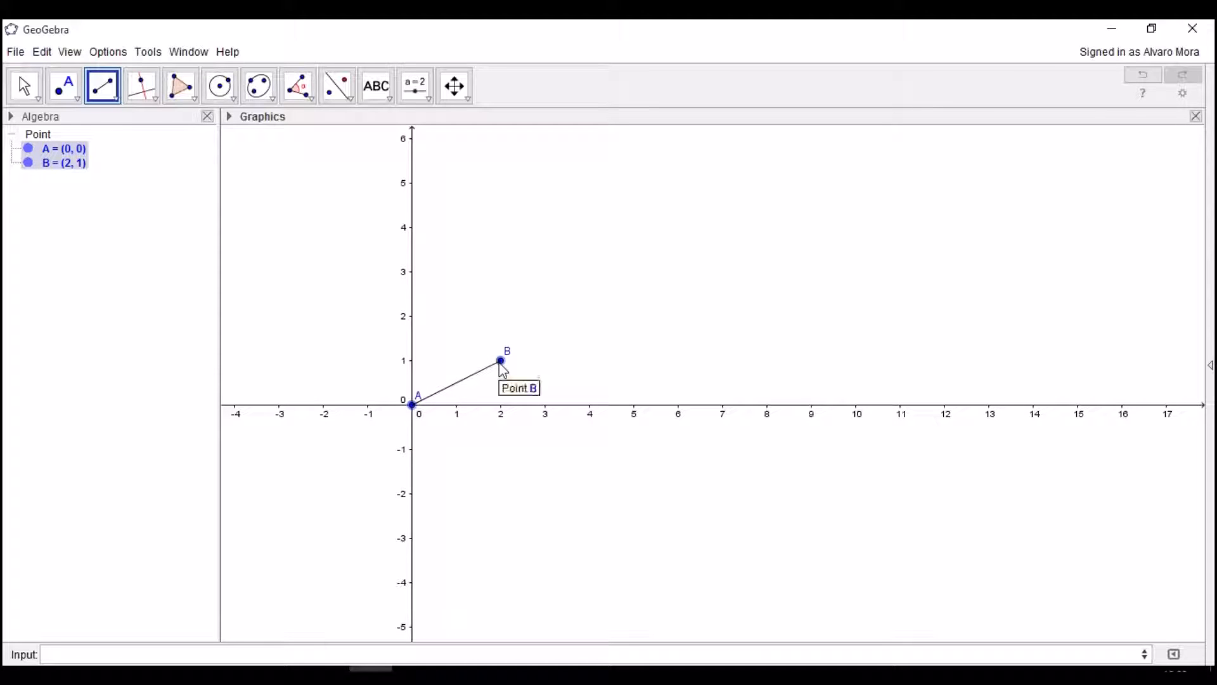
click(500, 360)
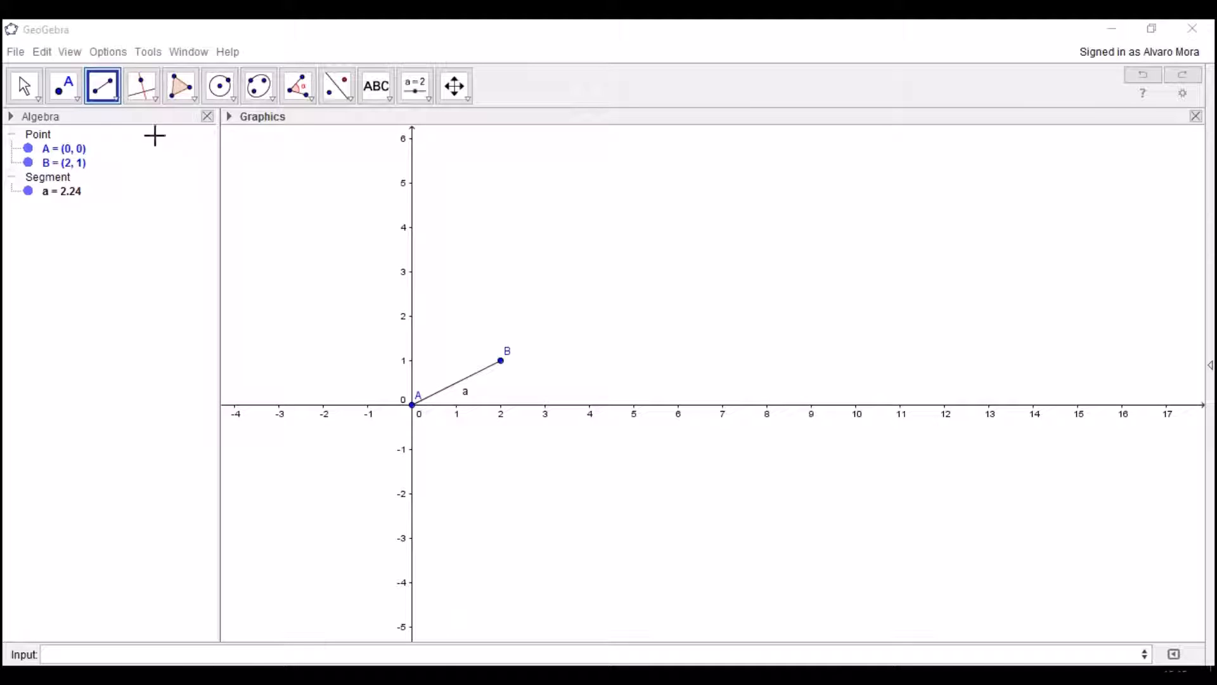
Step: Create a segment of length 7 starting at point B with the Segment with Given Length tool
click(115, 99)
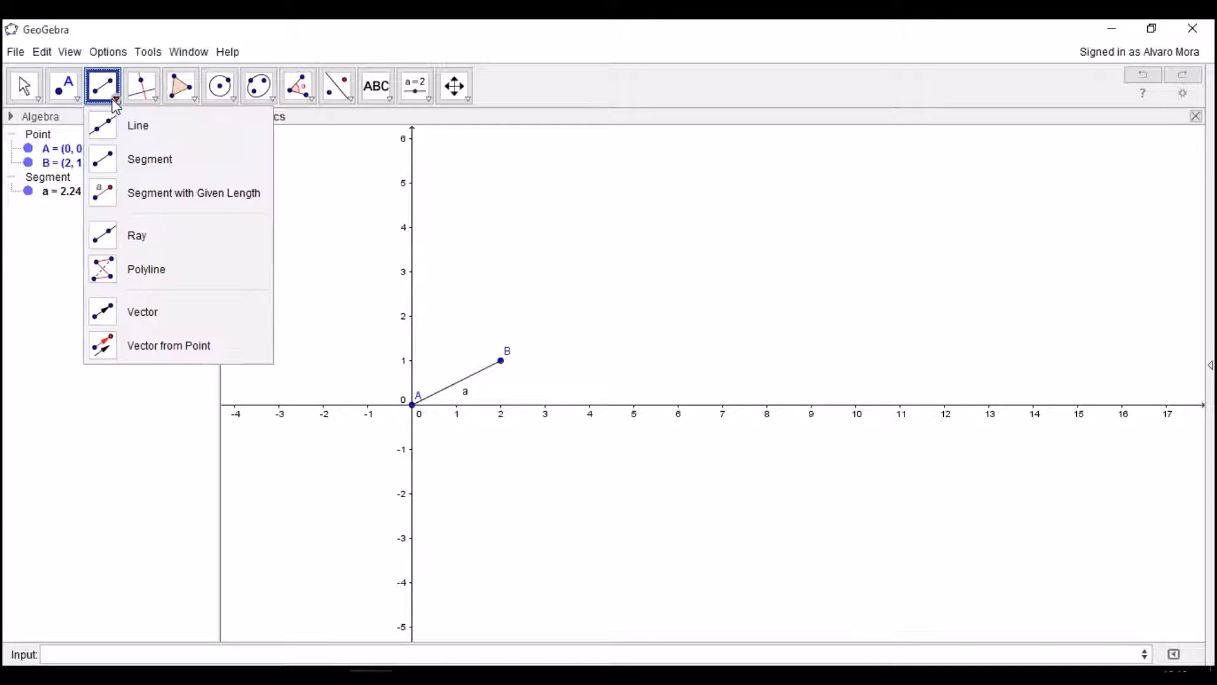
click(150, 200)
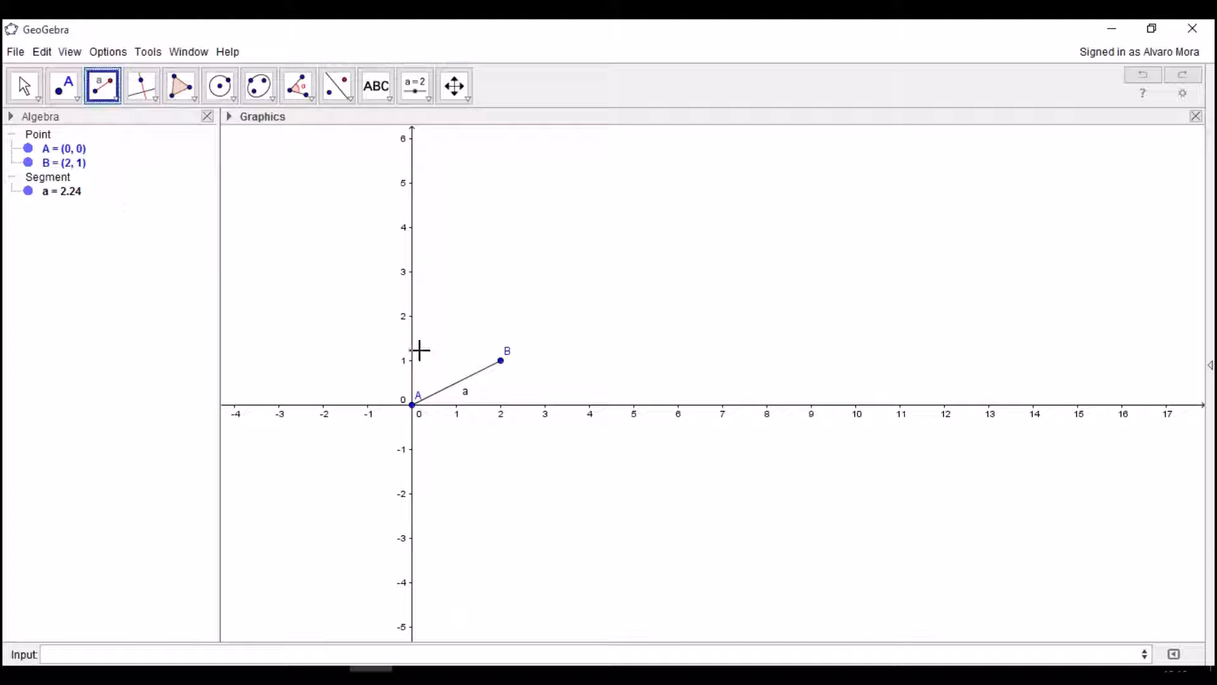
click(504, 365)
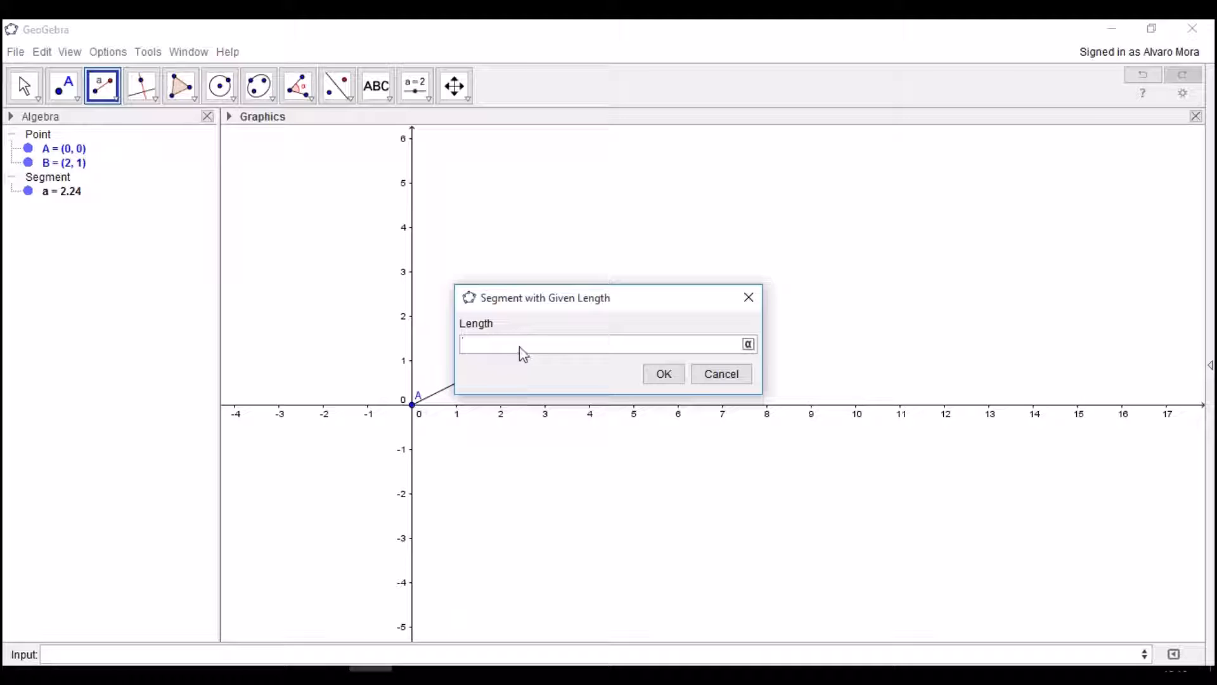
text(7)
key(Return)
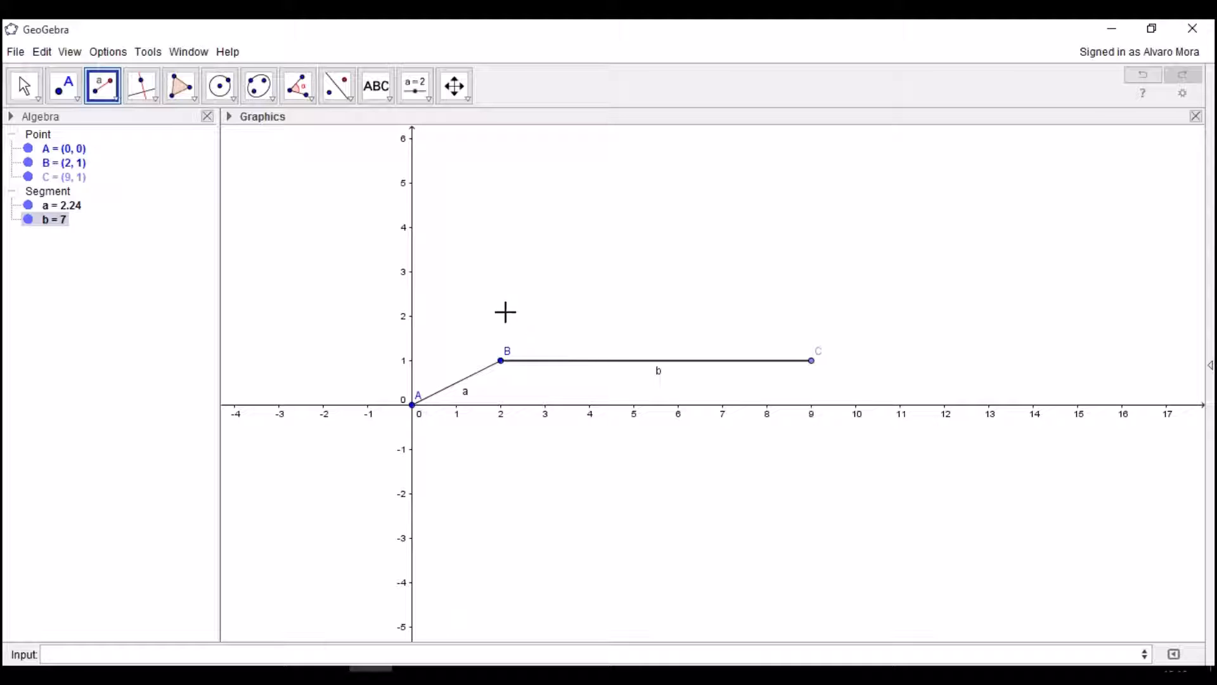
Step: Draw a ray from point A through point B with the Ray tool
click(116, 100)
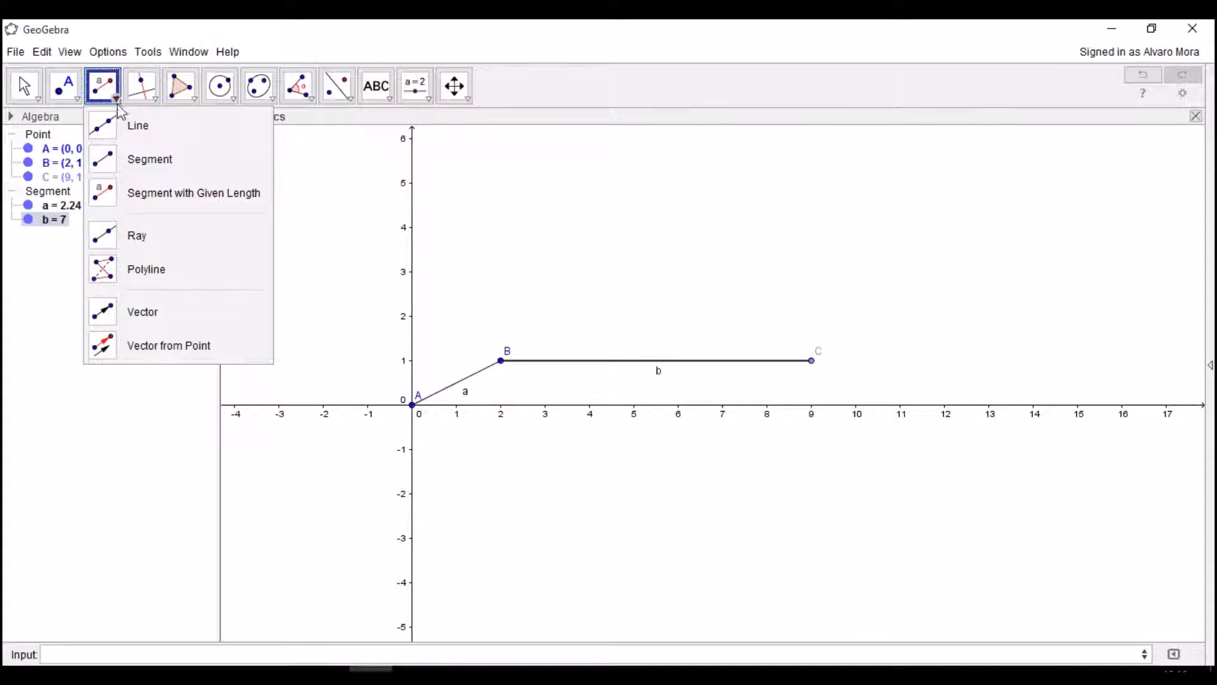
click(156, 239)
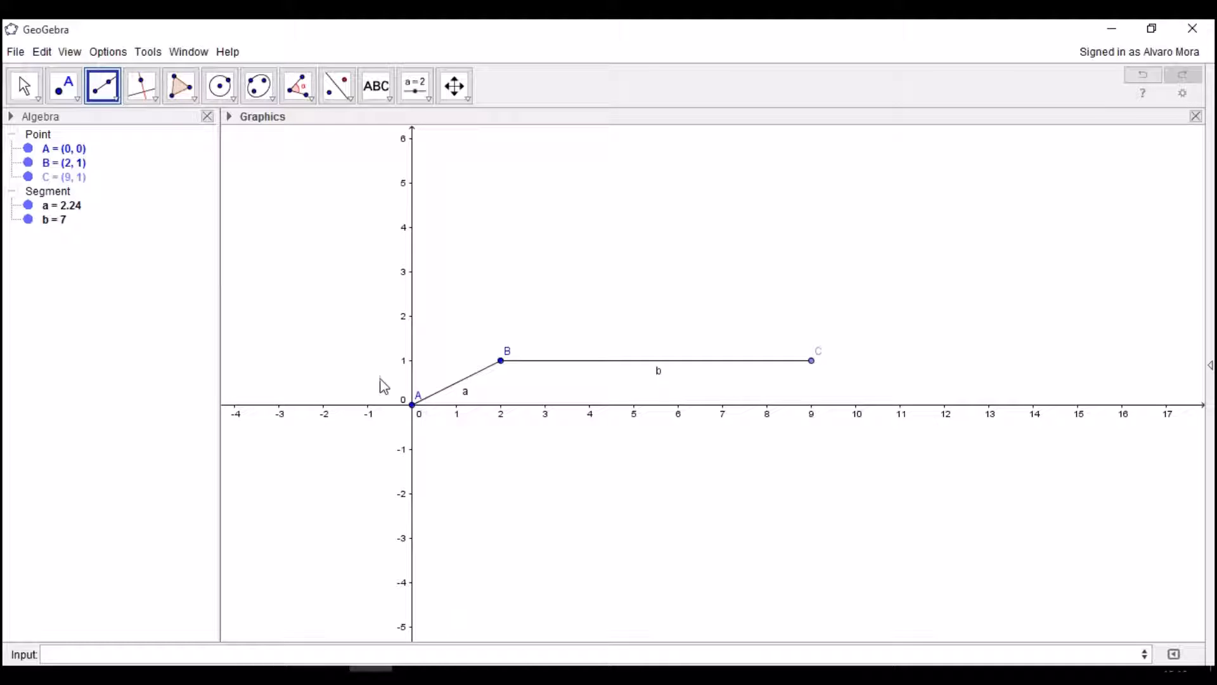
click(412, 404)
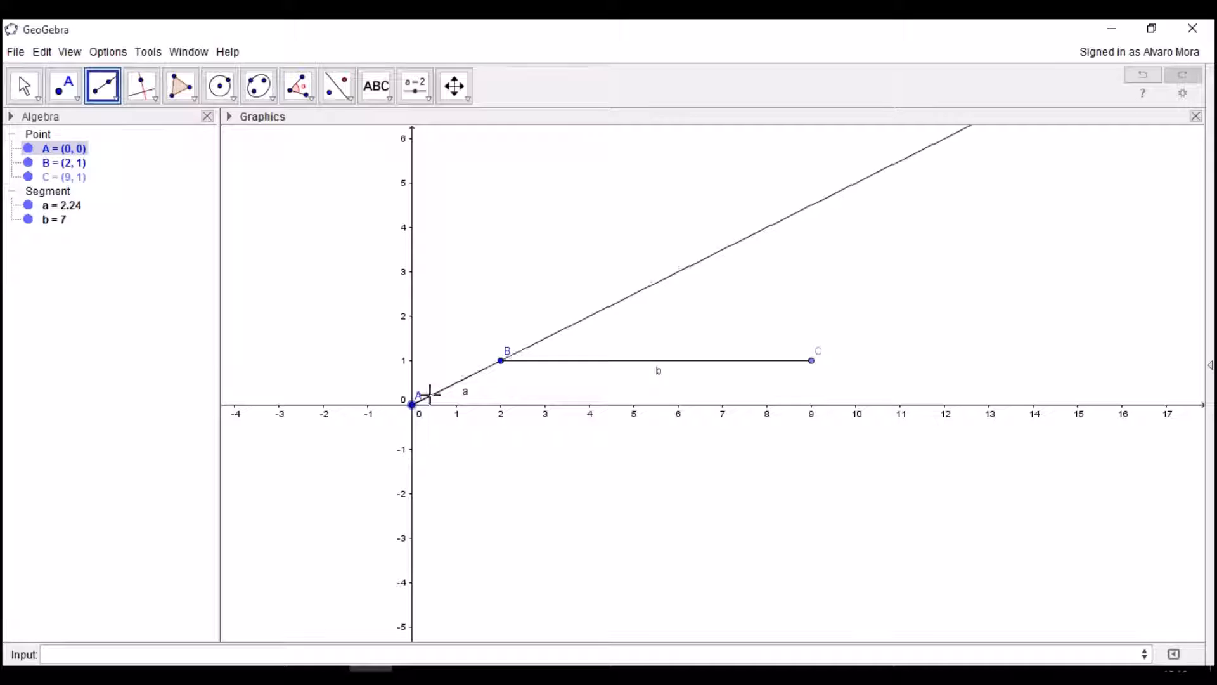
click(501, 361)
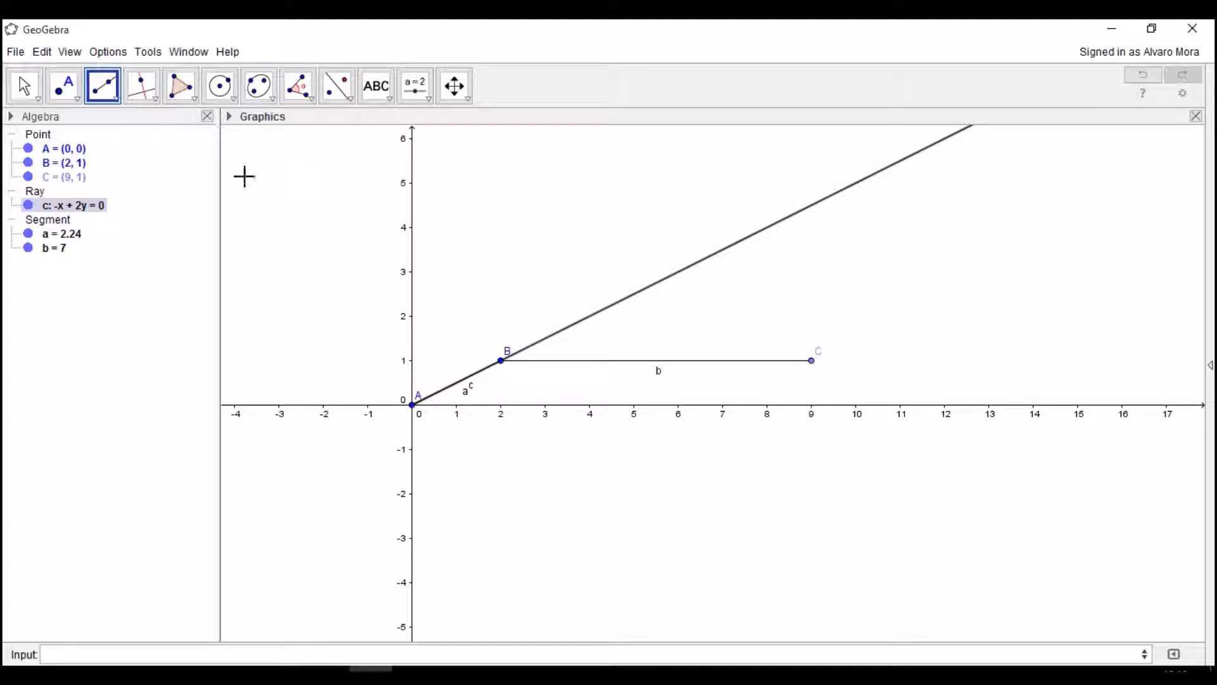
Step: Draw an open six-vertex polyline from about (-2.4, 2.56) over the y-axis and back to about (-0.64, 2.08), finishing it at its first vertex
click(117, 99)
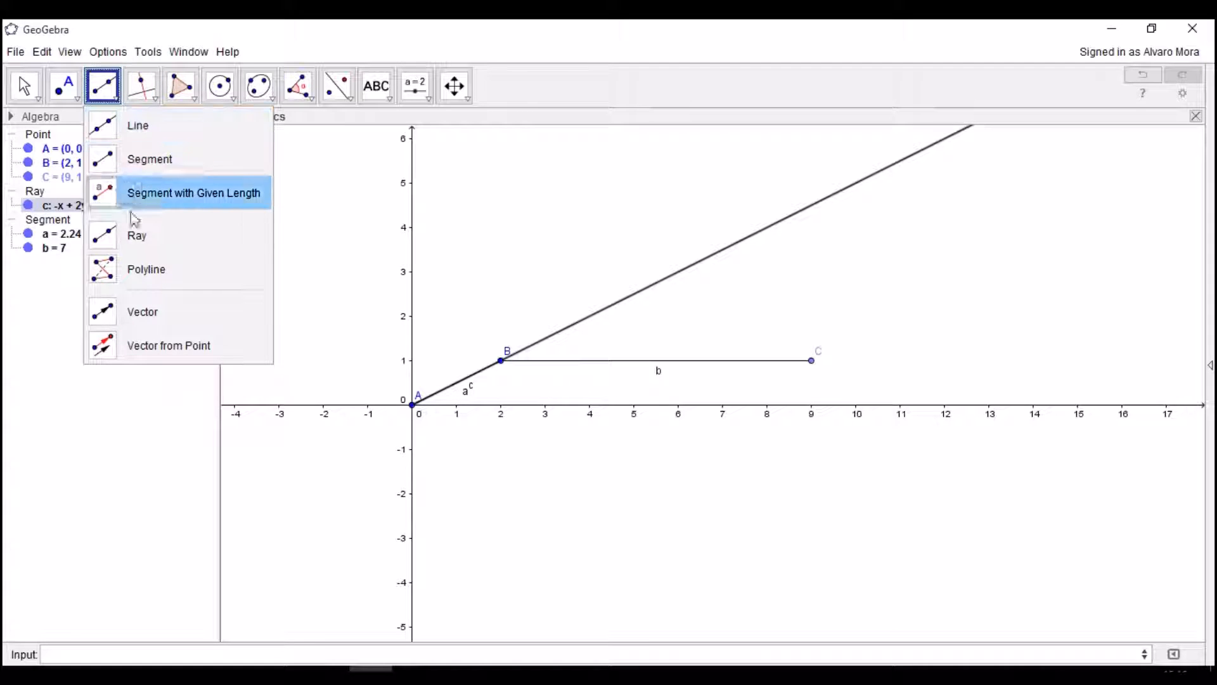
click(204, 281)
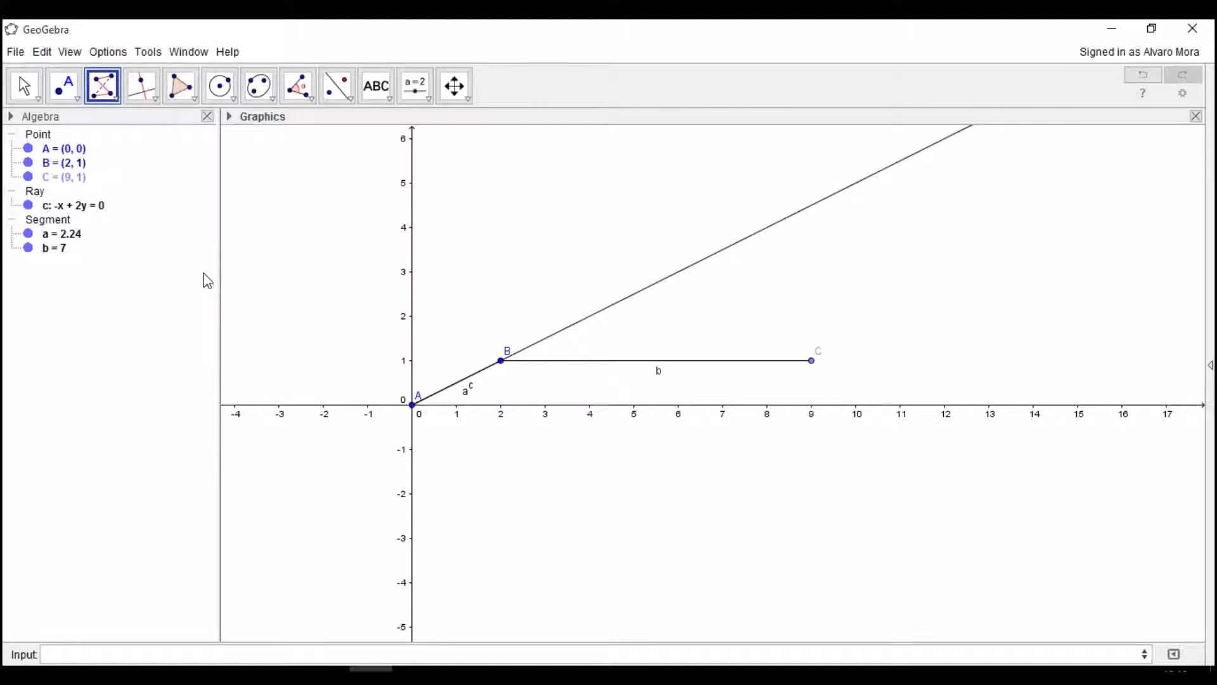
click(305, 291)
click(275, 205)
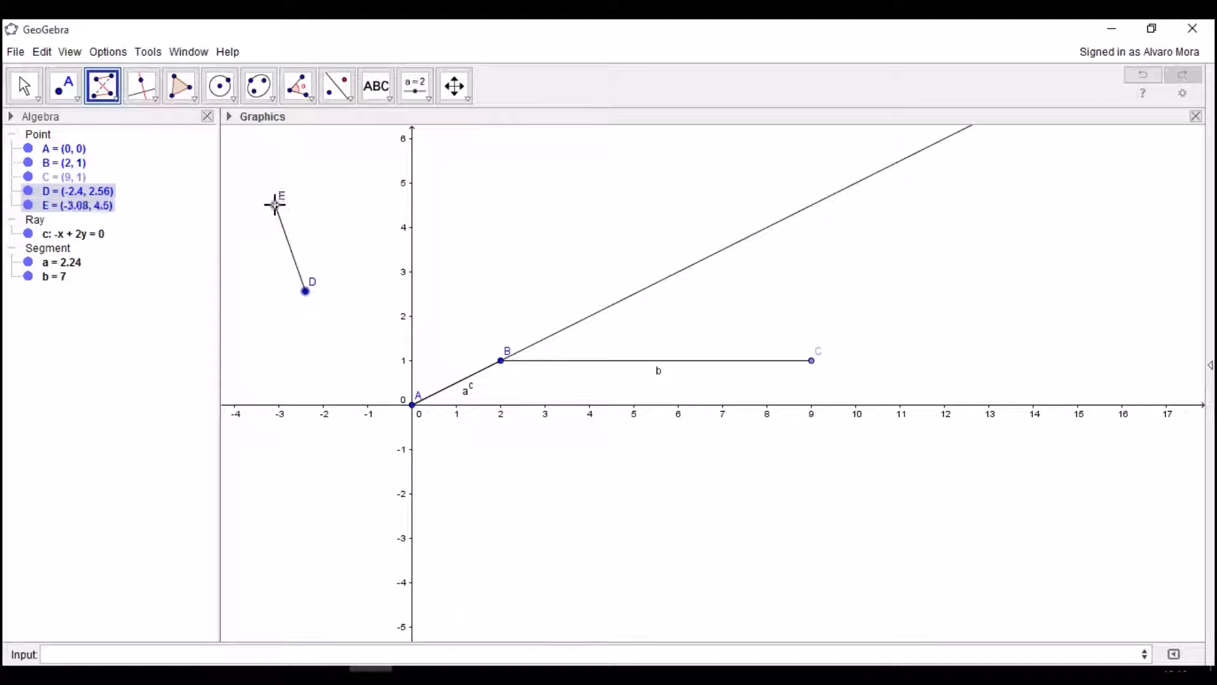
click(341, 173)
click(473, 197)
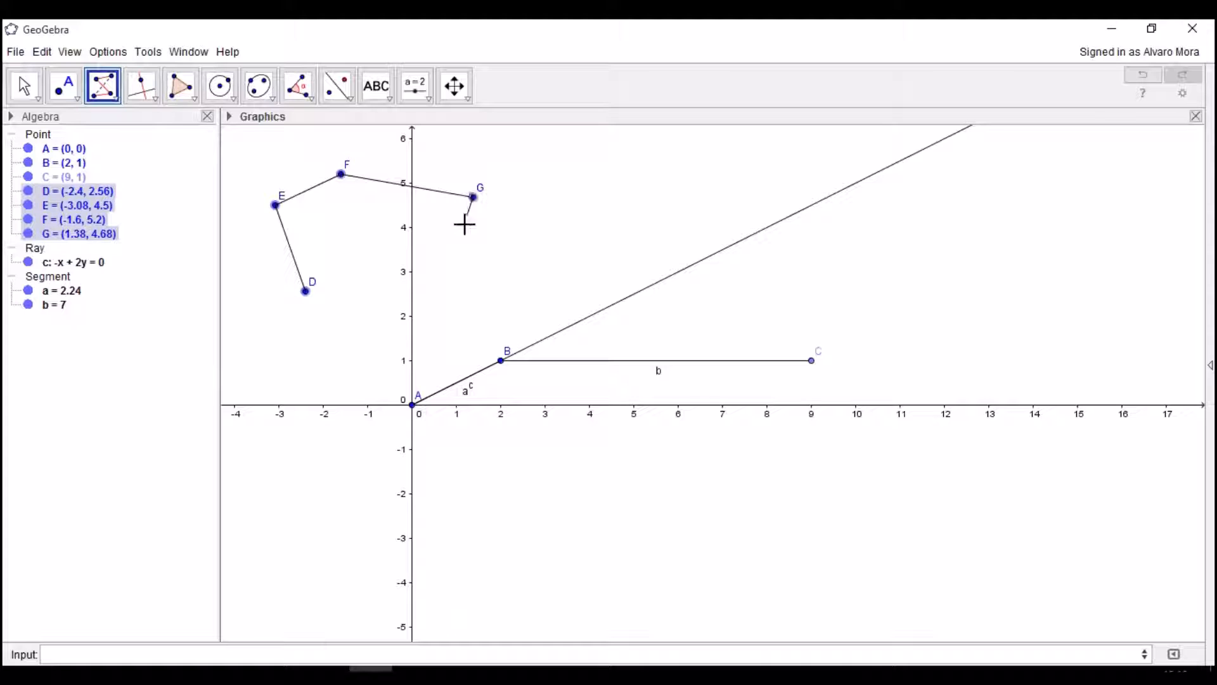
click(460, 279)
click(383, 312)
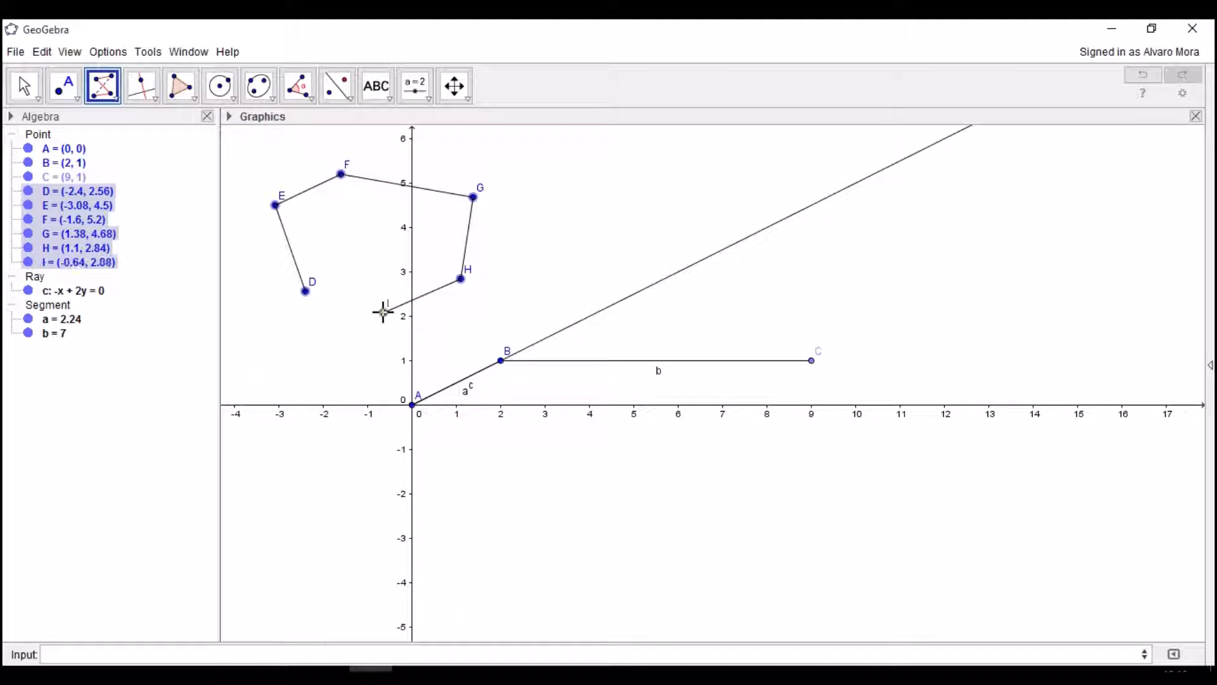
click(306, 291)
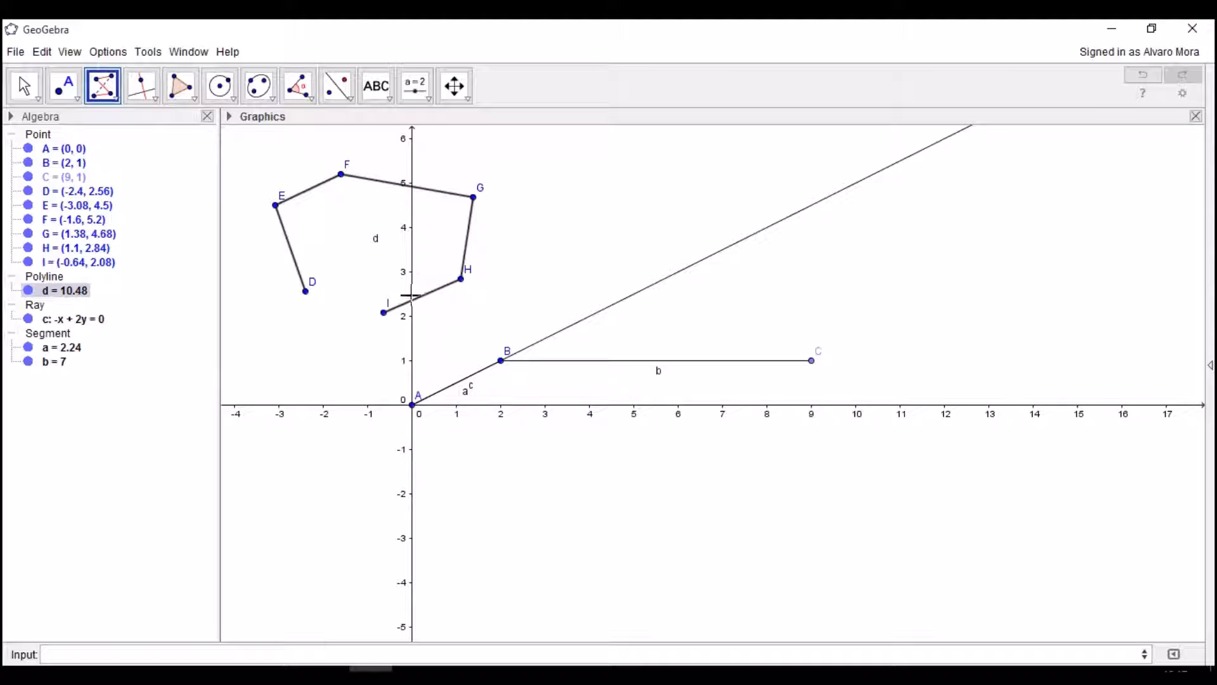
Step: Redefine the polyline as Polyline[D, E, F, G, H, I, A] so that it also runs to point A
click(27, 86)
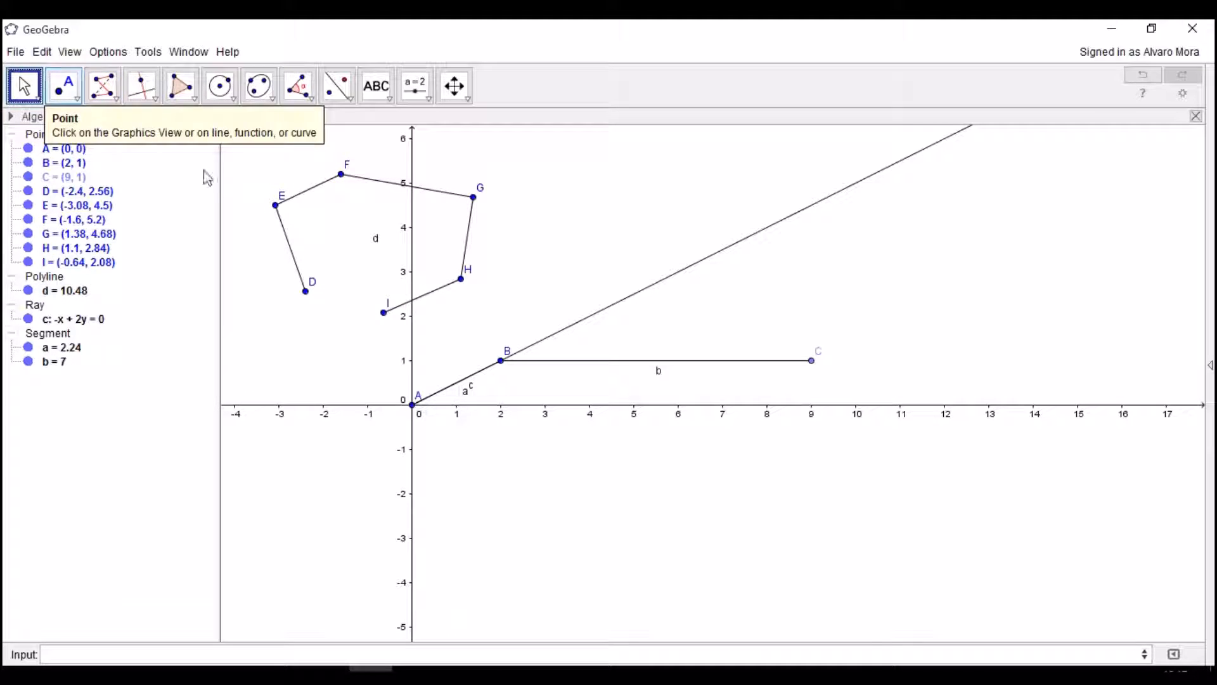
double_click(306, 189)
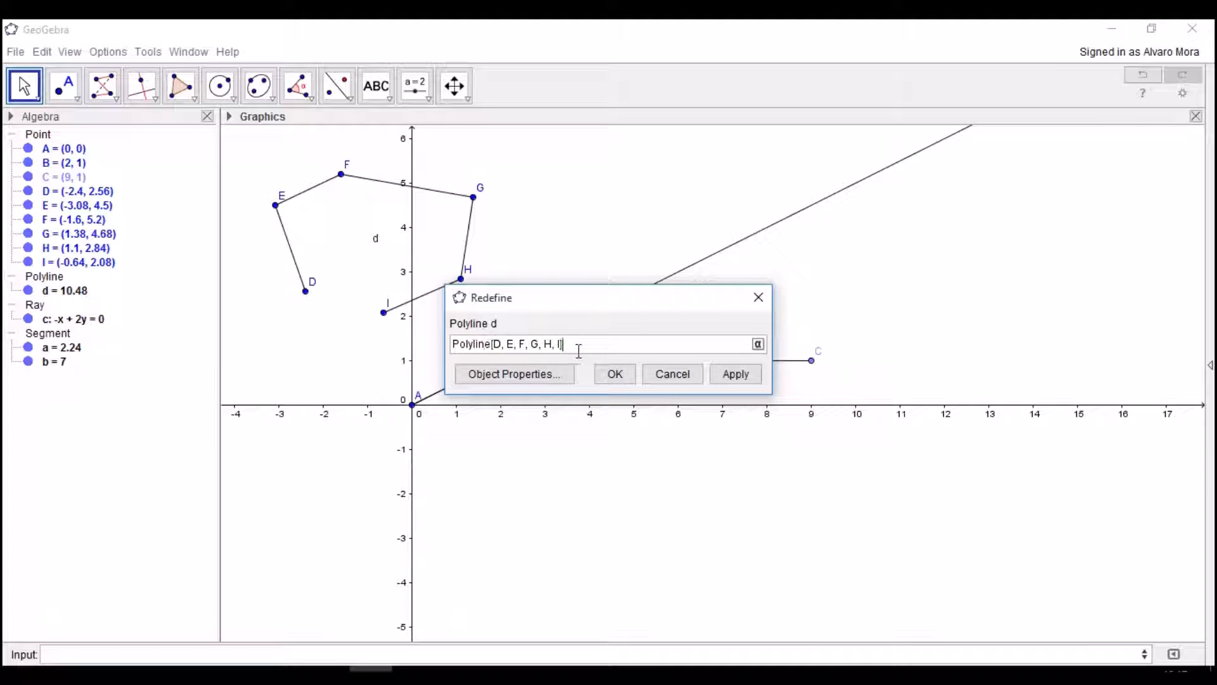
drag(585, 344, 467, 327)
click(489, 343)
drag(597, 293, 773, 185)
text())
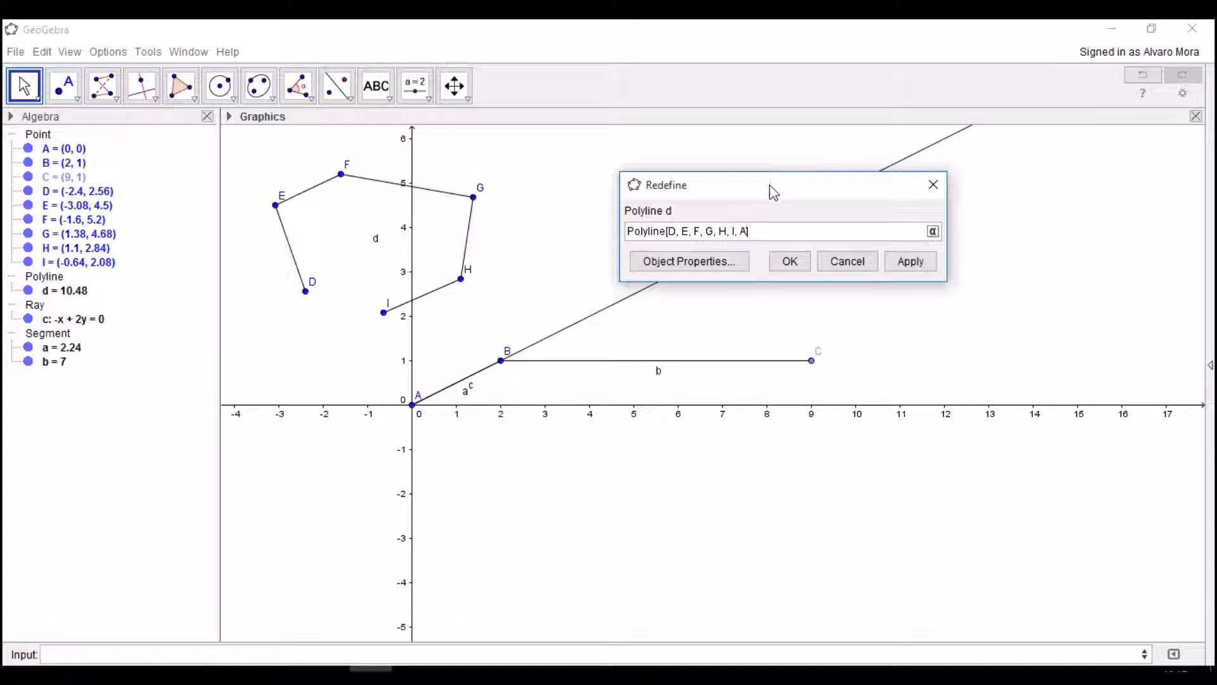
click(790, 262)
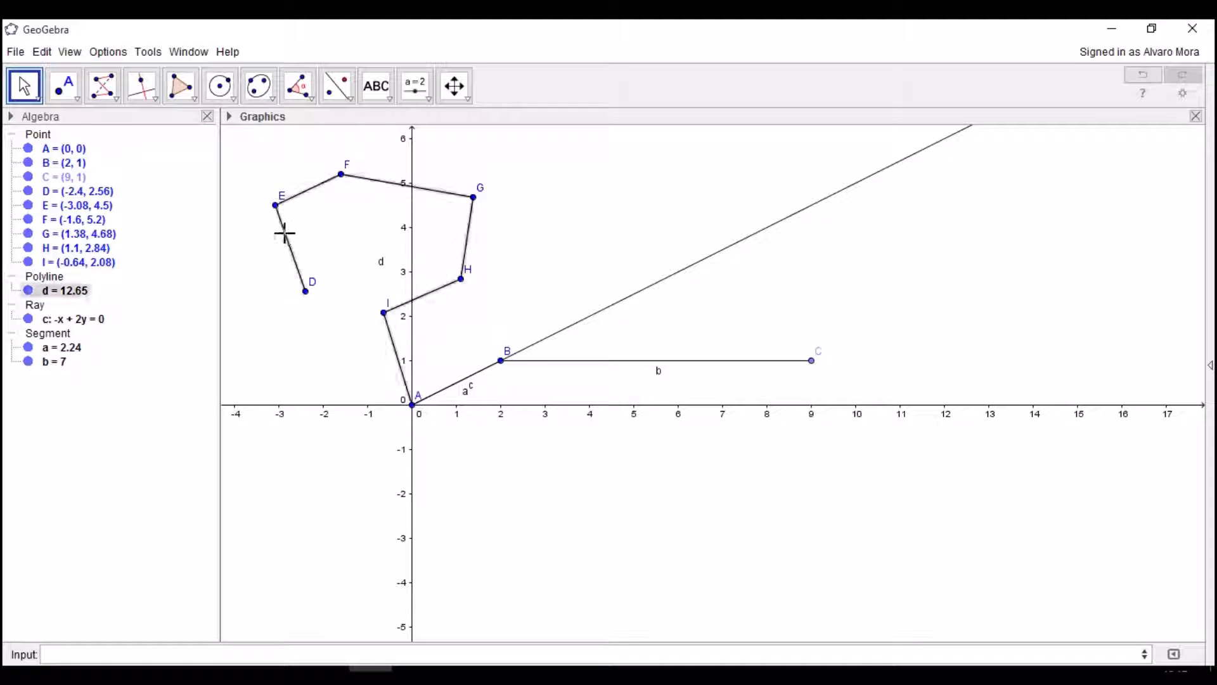
click(227, 51)
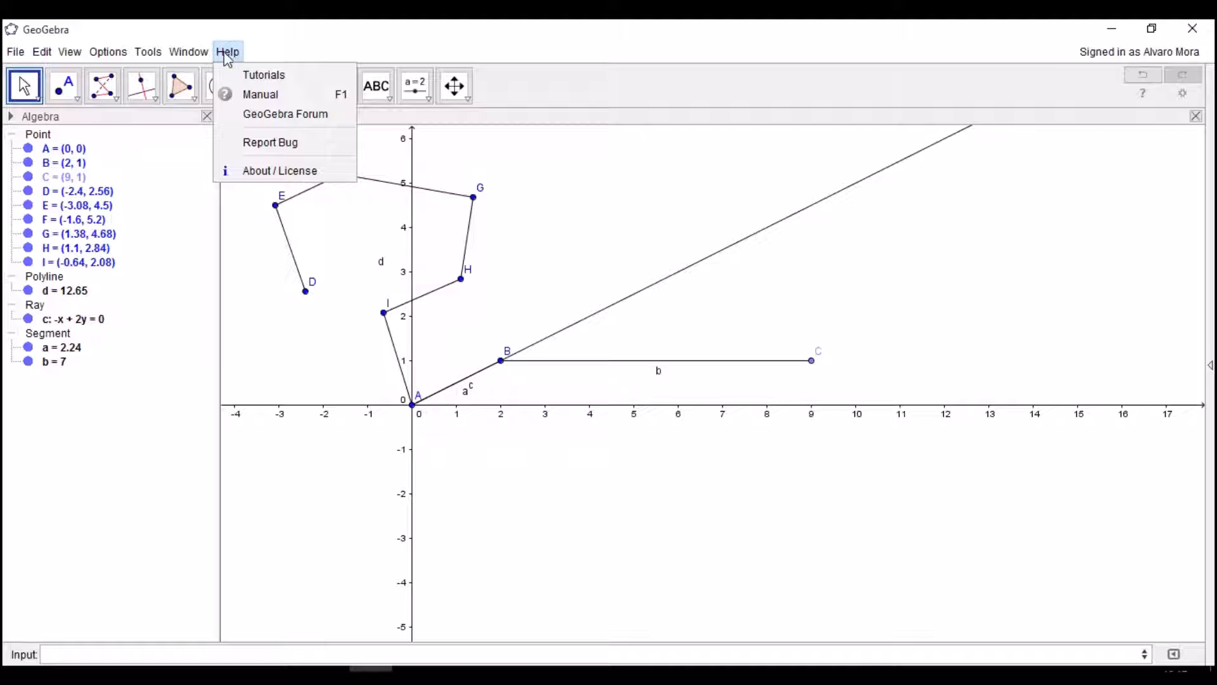
click(339, 61)
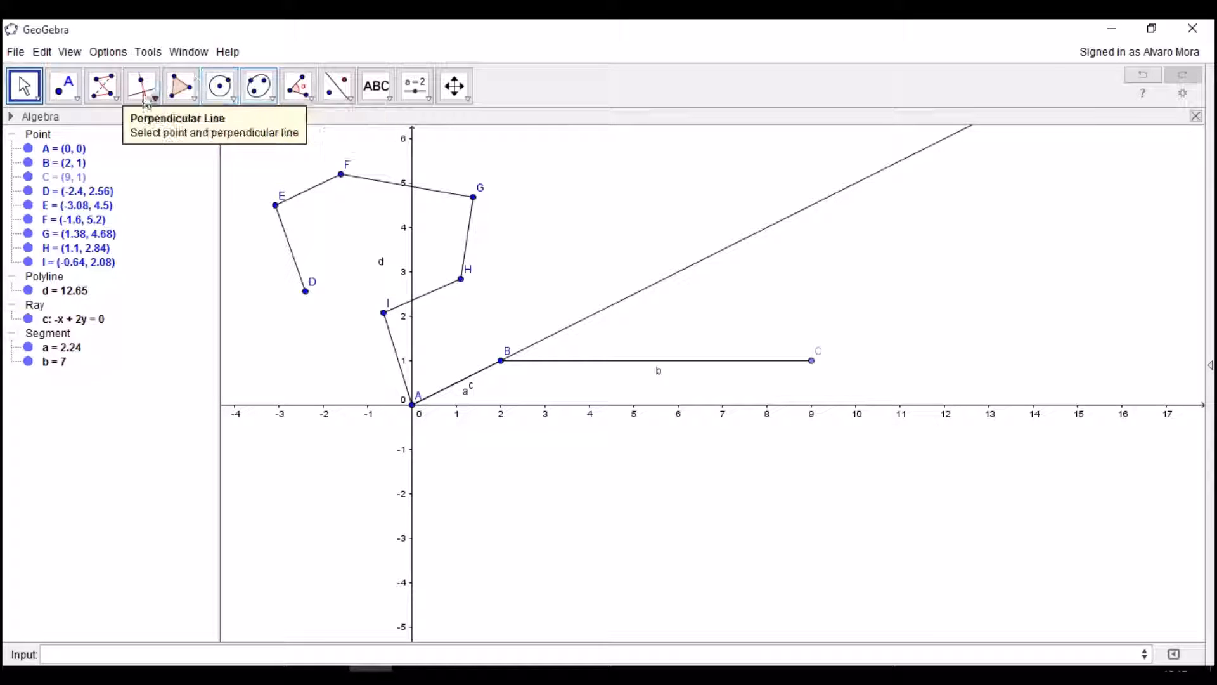
click(114, 98)
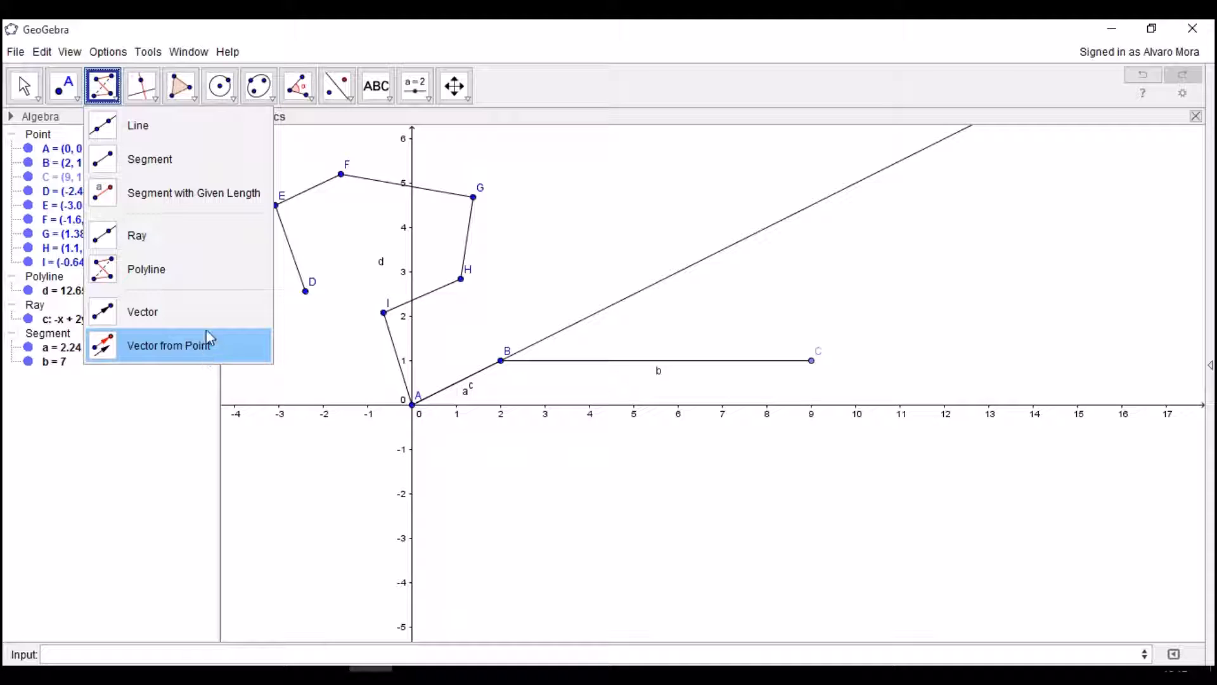
click(401, 371)
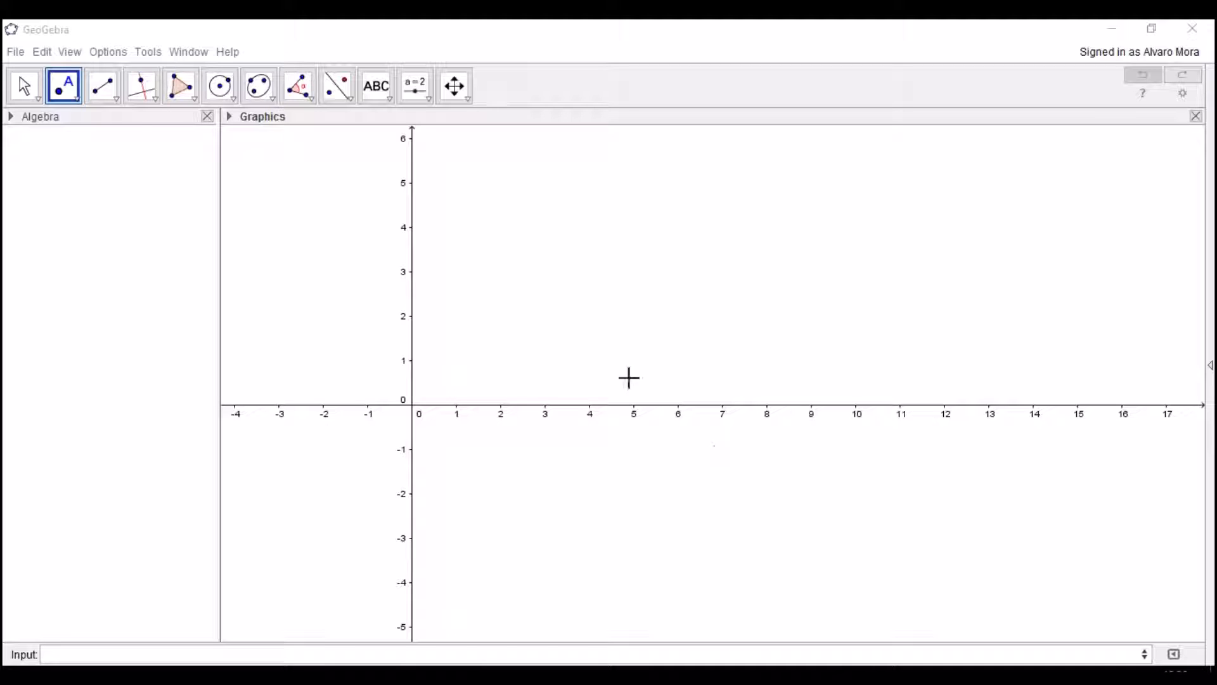
Step: Place point A at about (6.5, 4.22) and draw the line through it perpendicular to the x-axis
click(141, 90)
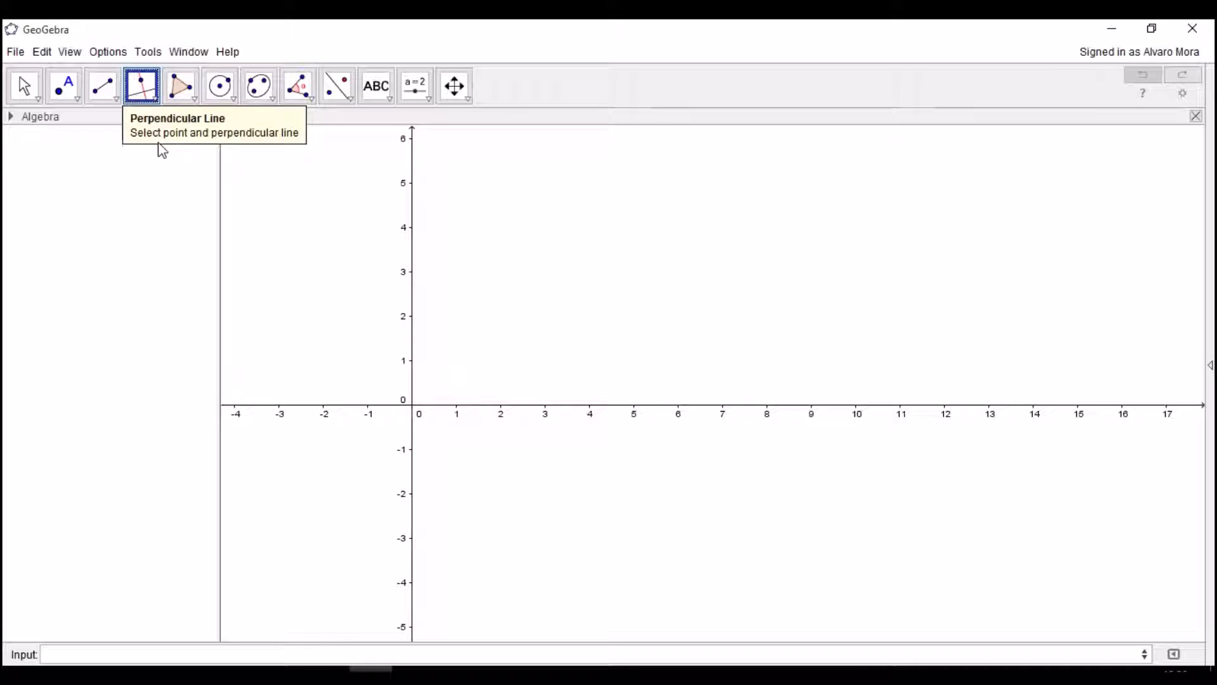
click(61, 86)
click(701, 217)
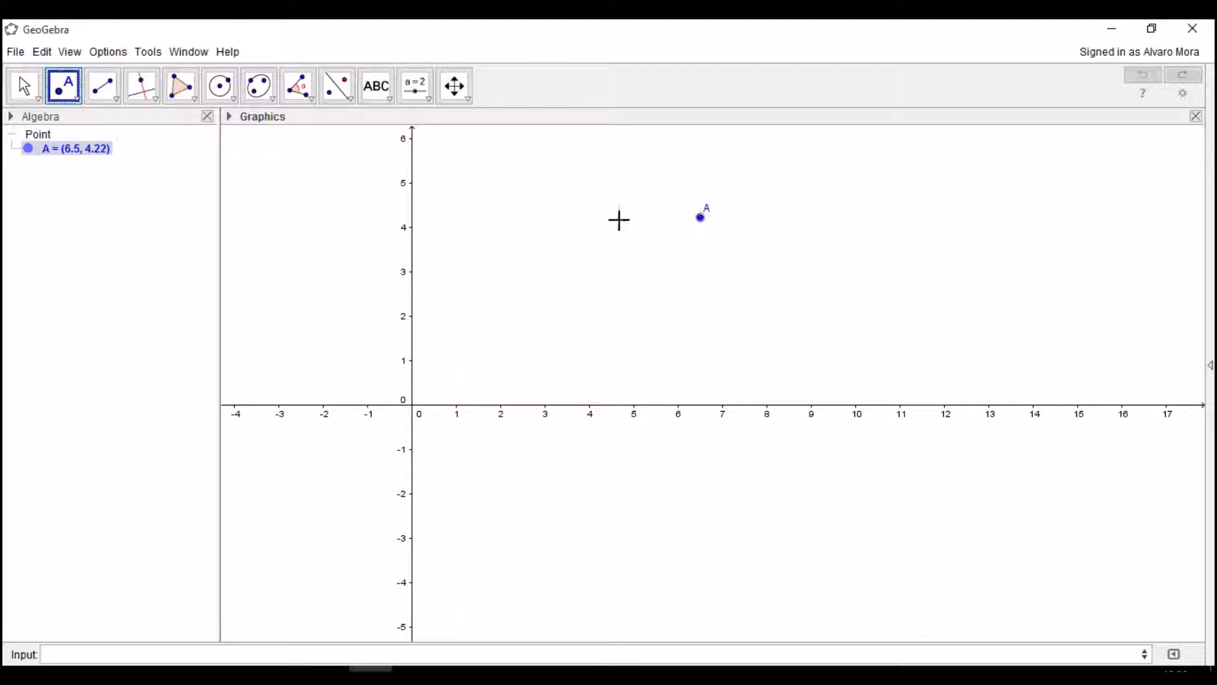
click(148, 89)
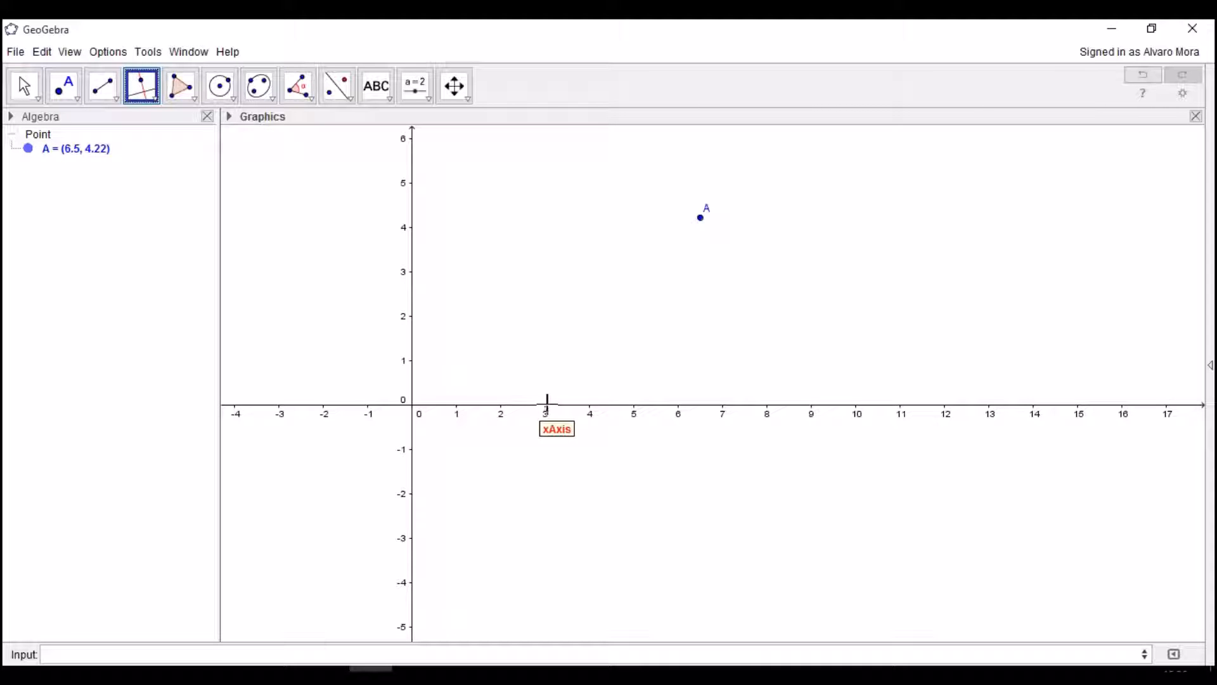
click(631, 405)
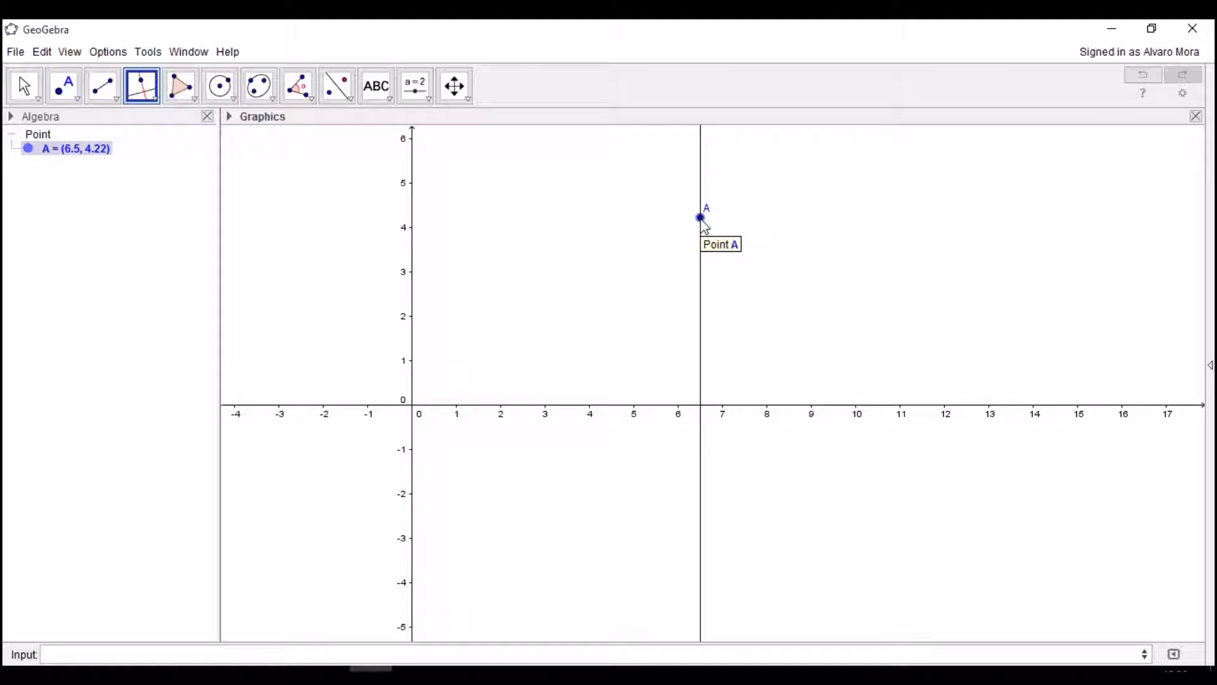
click(701, 218)
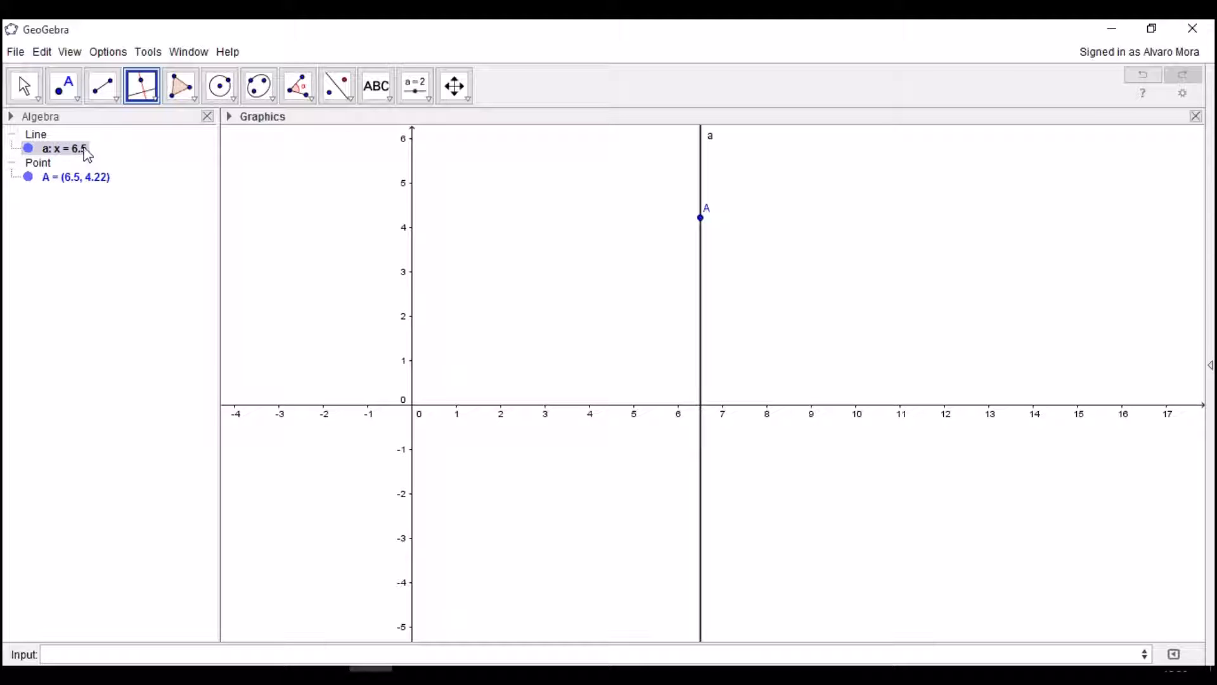
Step: Draw a line through point A parallel to the x-axis with the Parallel Line tool
click(157, 100)
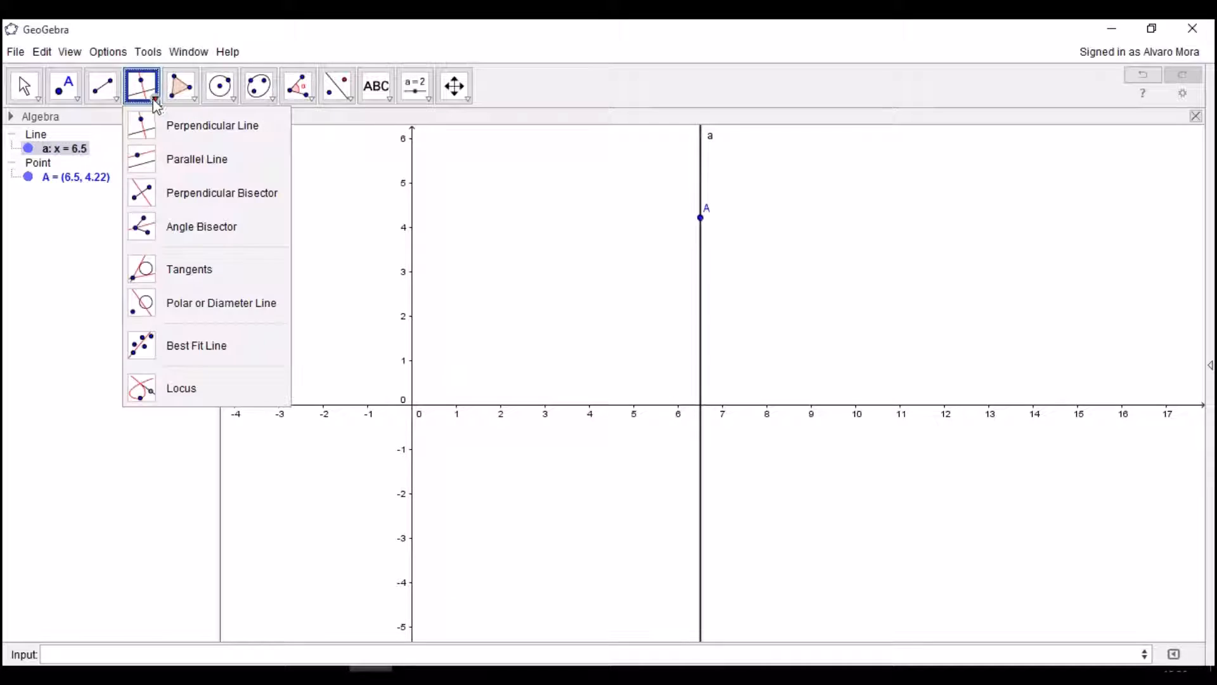
click(185, 164)
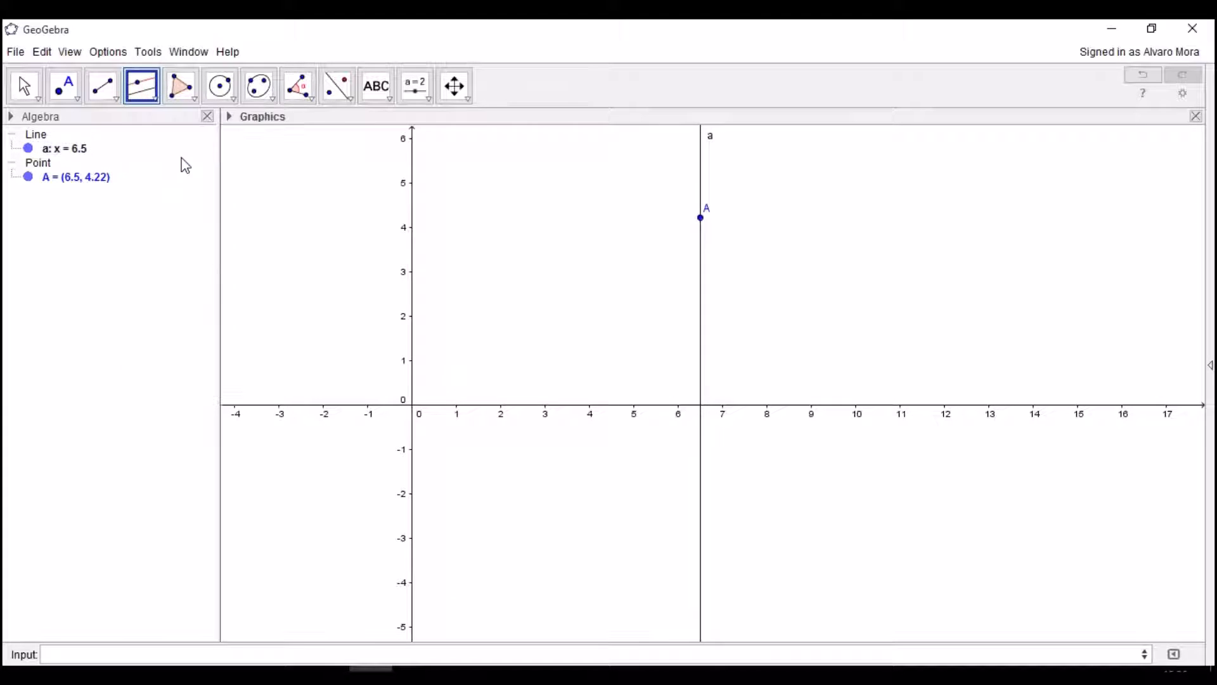
click(511, 410)
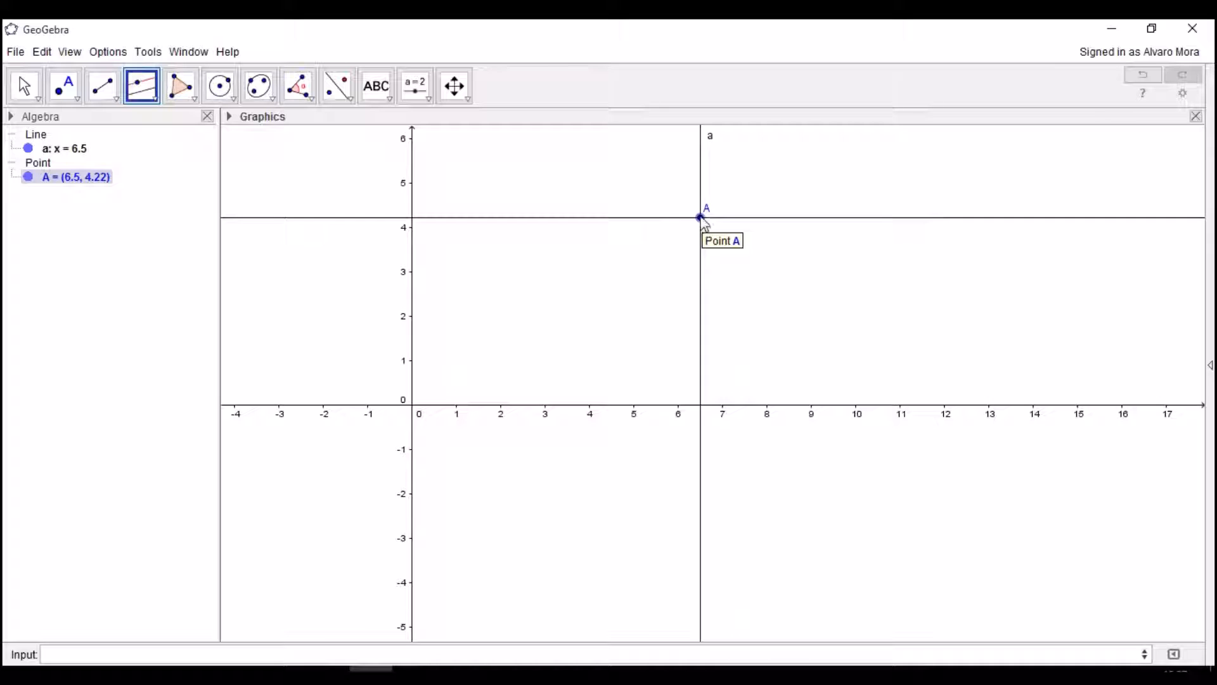
click(701, 218)
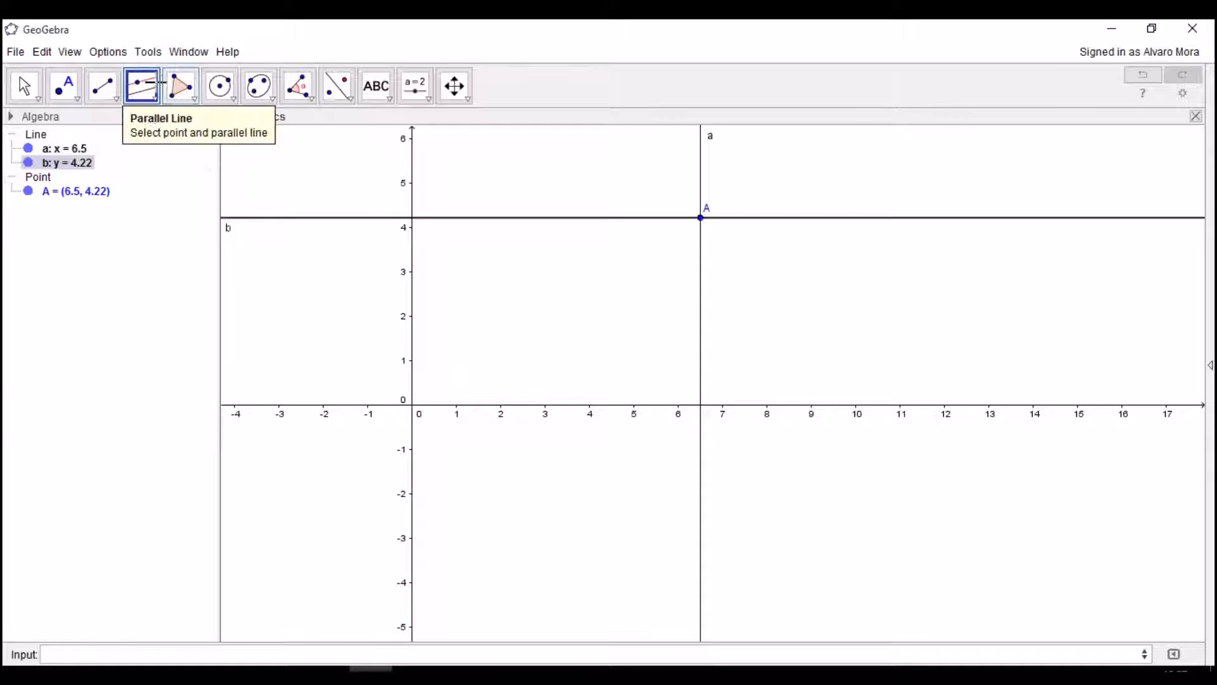
Step: Place two free points, B at about (8.82, 2.08) and C at about (11.6, 2.1)
click(142, 91)
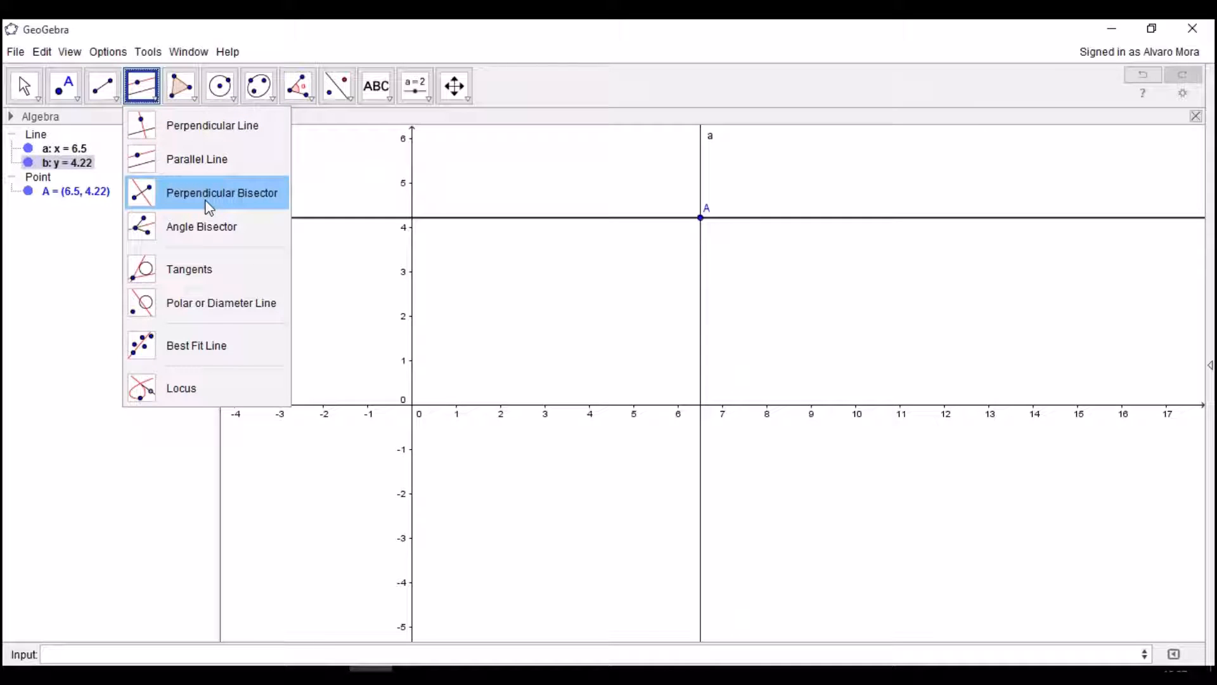
click(64, 85)
click(89, 125)
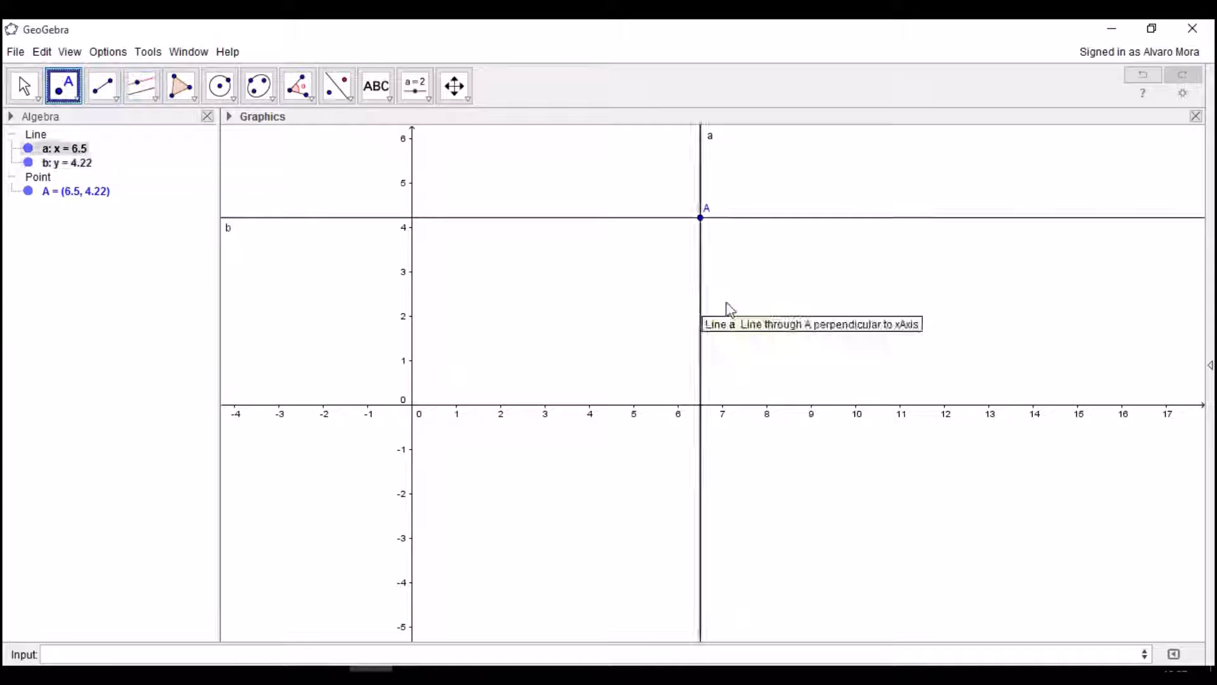
click(804, 311)
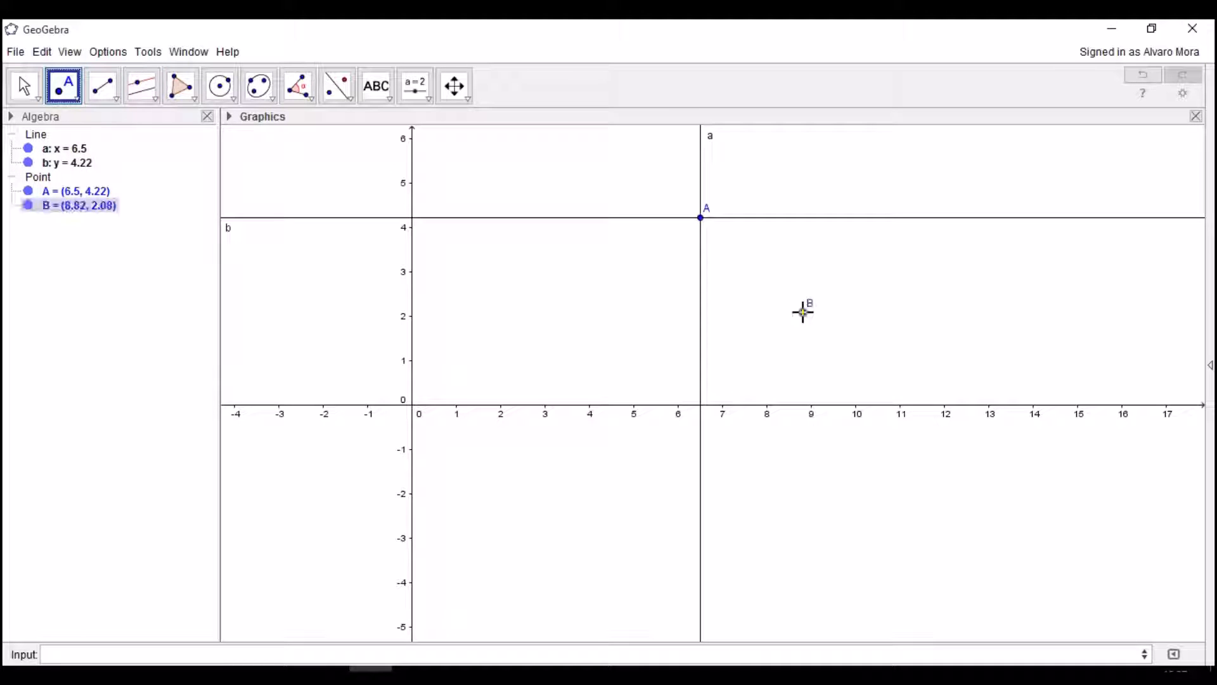
click(926, 311)
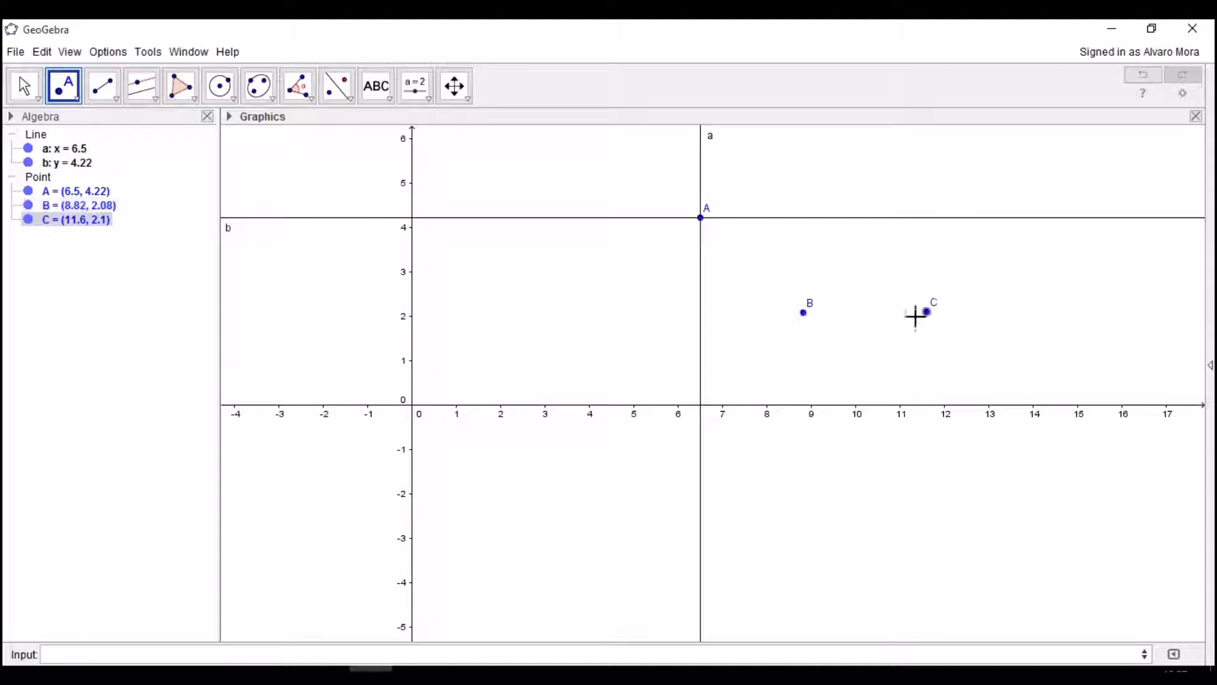
Step: Construct the perpendicular bisector between points B and C
click(154, 99)
click(215, 196)
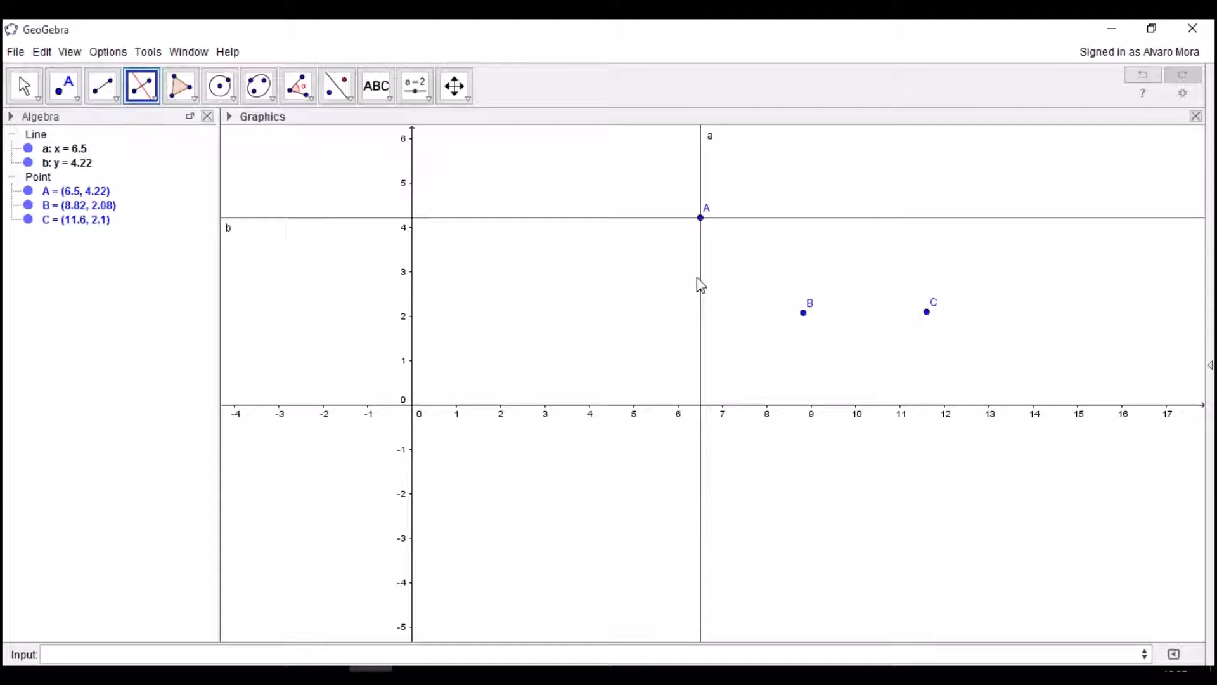
click(803, 312)
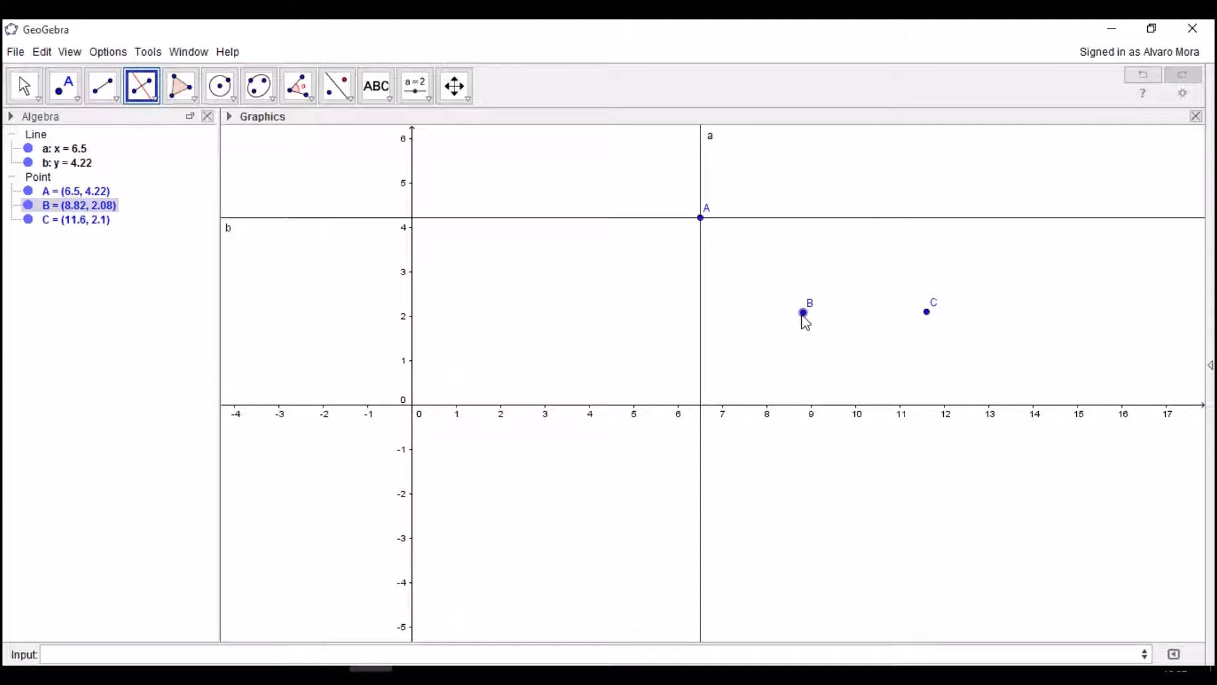
click(926, 312)
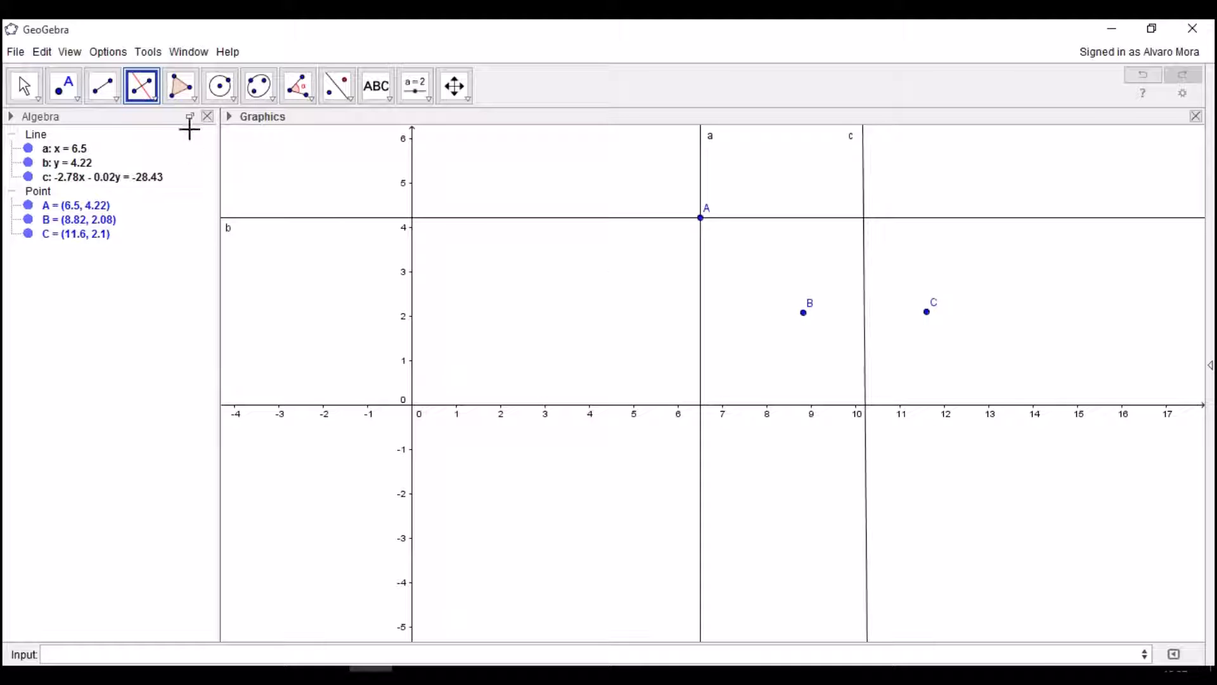
Step: Place points D at about (1.18, 1.36) and E at about (3.96, 1.64) and join them with a segment
click(63, 85)
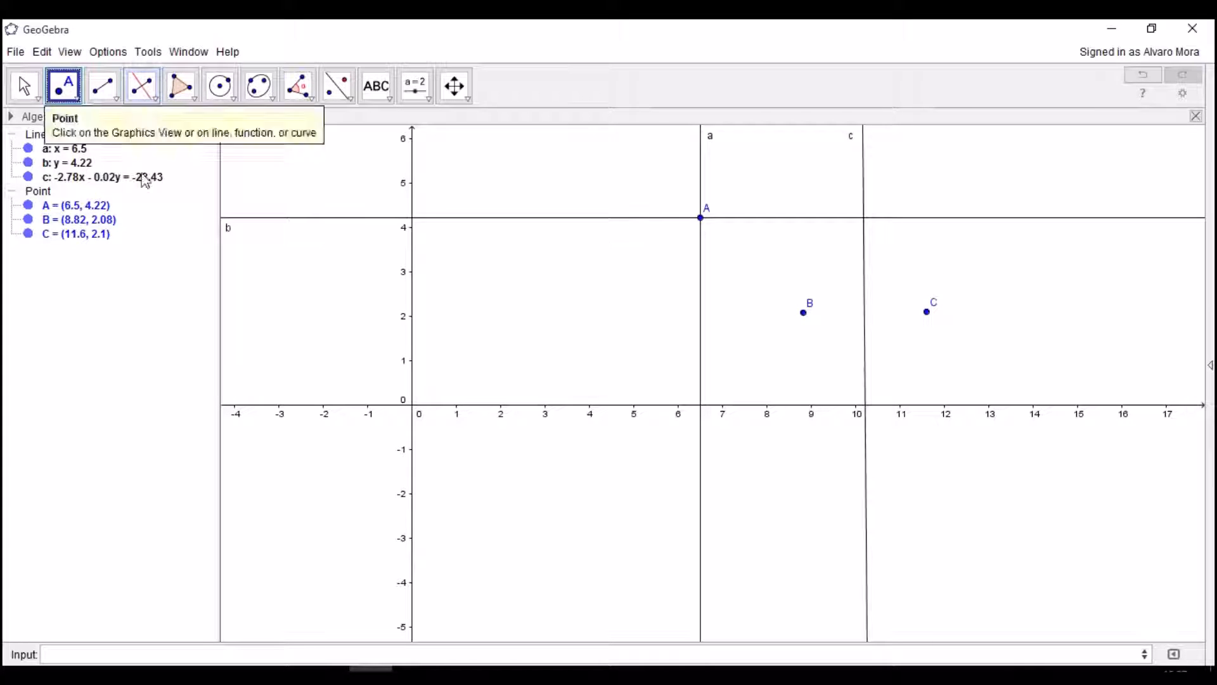
click(464, 344)
click(588, 332)
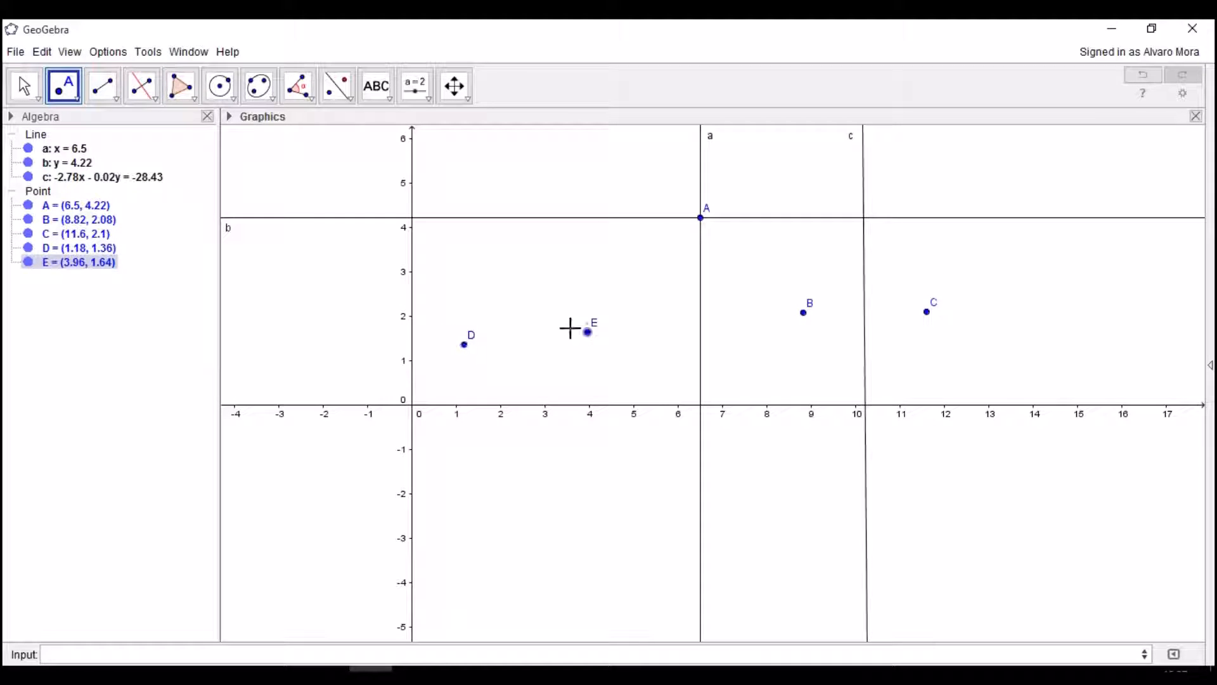
click(115, 92)
click(465, 345)
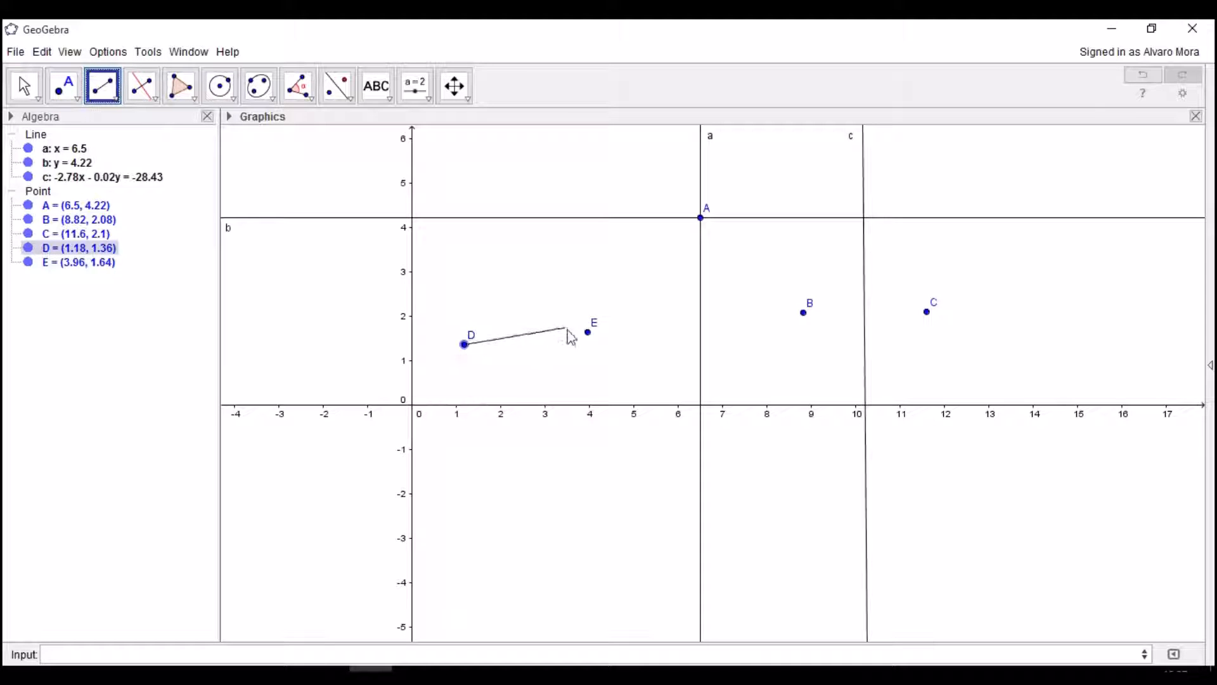
click(587, 332)
Step: Create the midpoint of points D and E with the Midpoint or Center tool
click(88, 101)
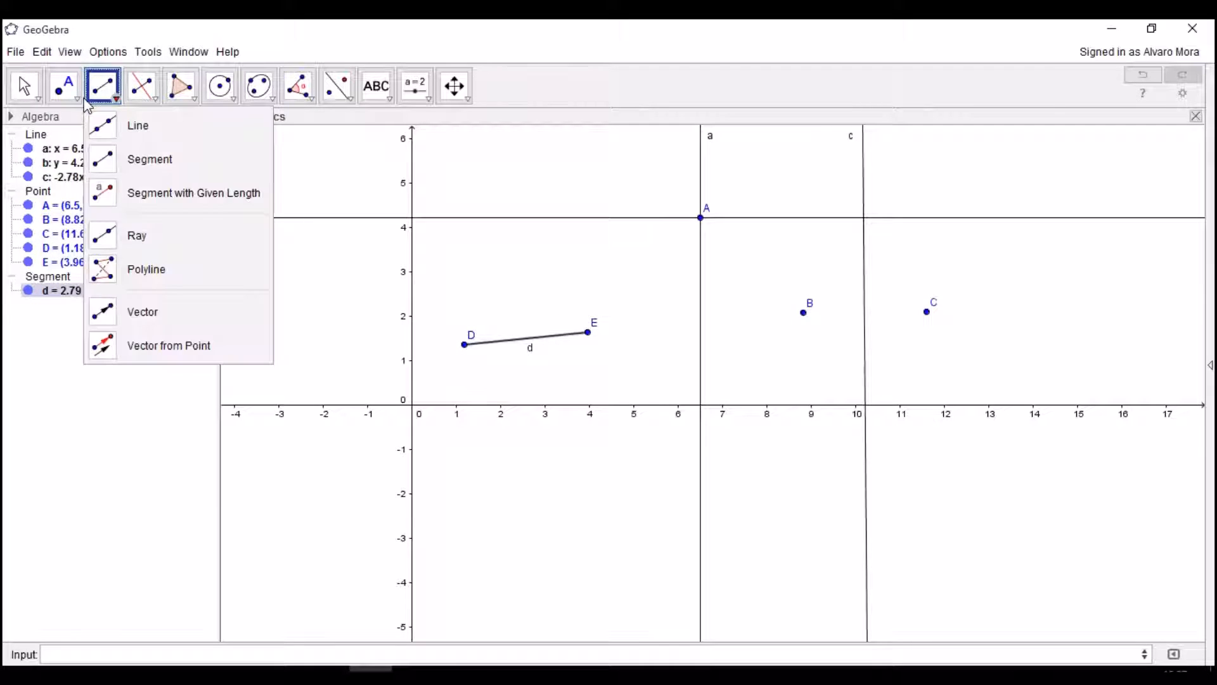
click(75, 96)
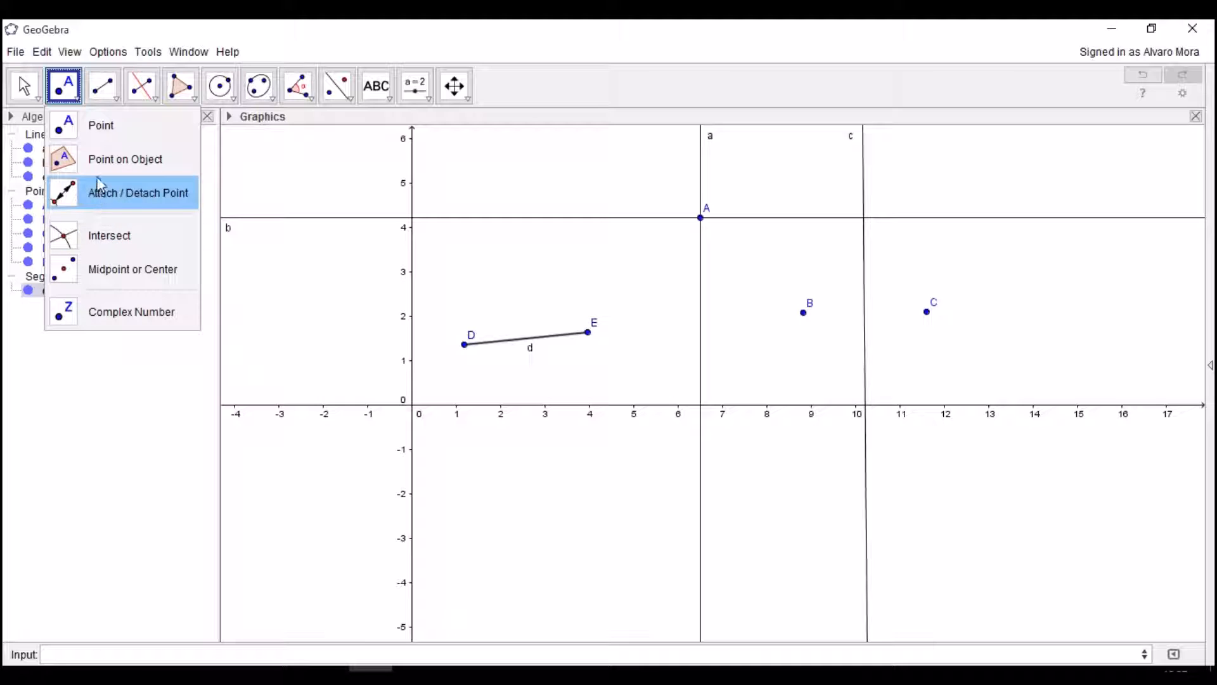
click(120, 270)
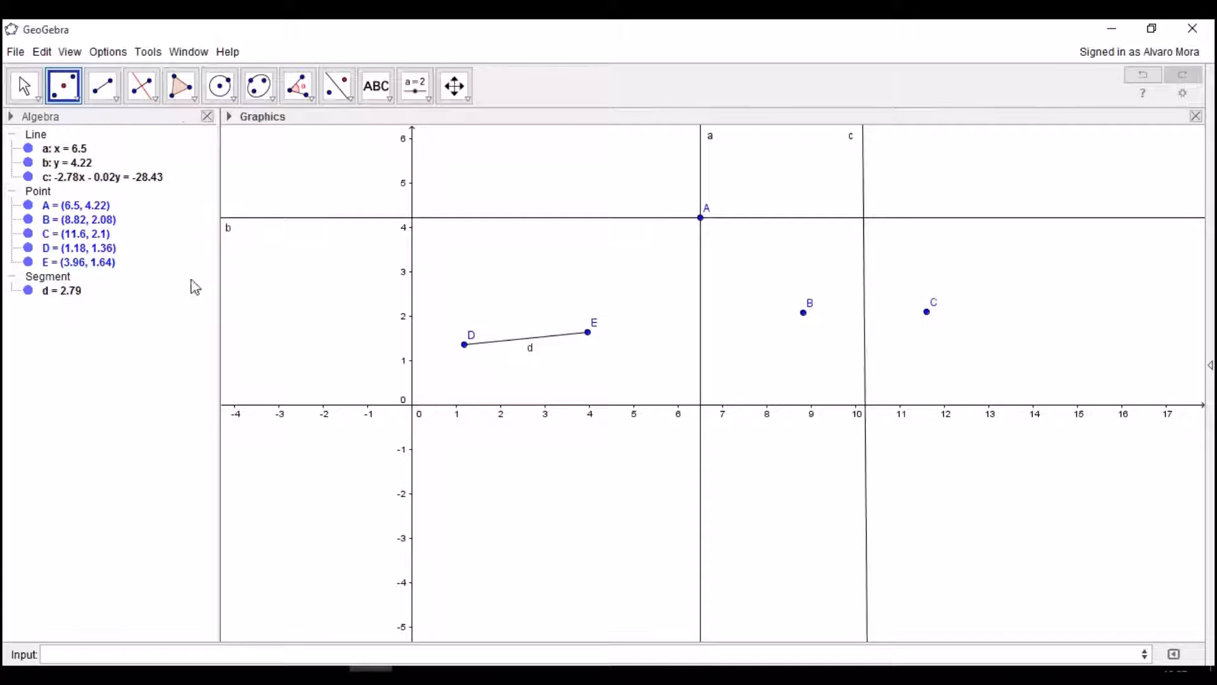
click(464, 344)
click(589, 332)
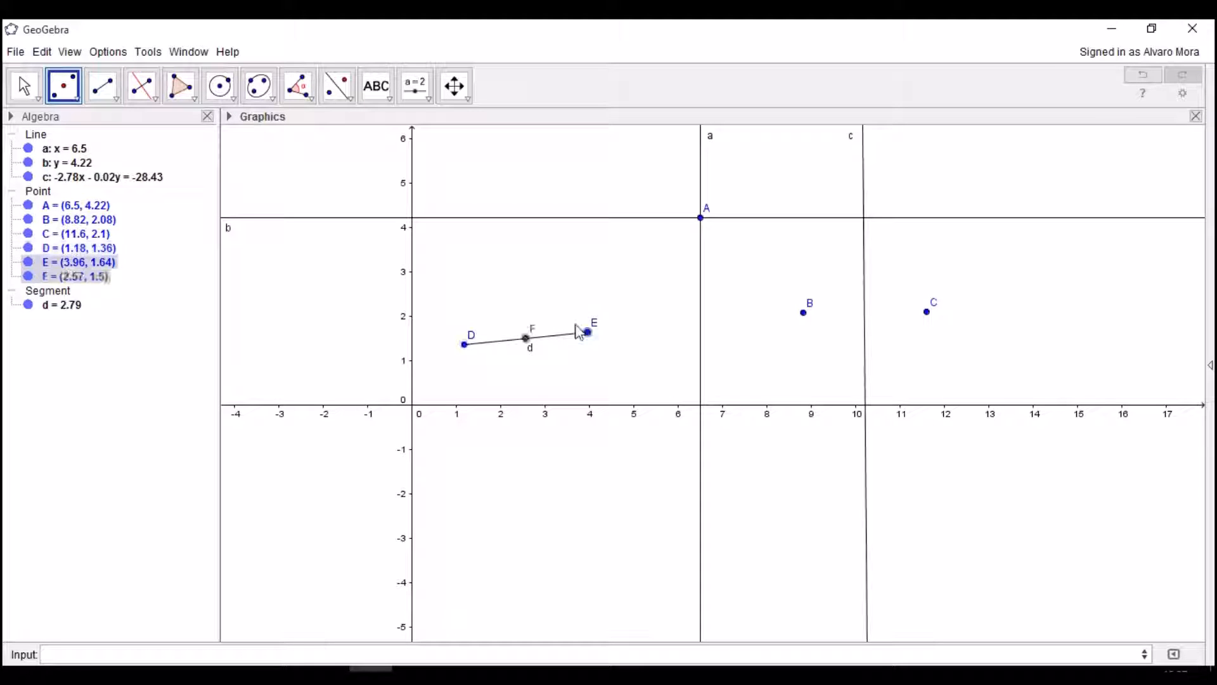
Step: Construct the perpendicular bisector of segment DE, then return to the Move tool and select the segment
click(154, 96)
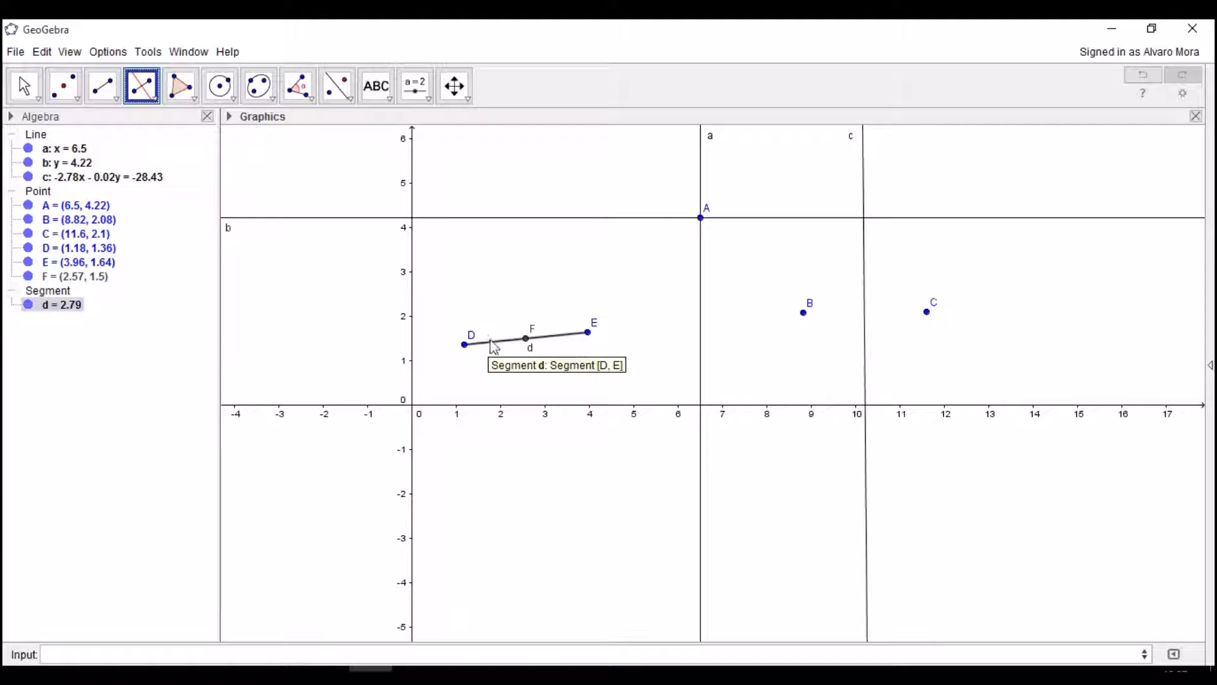
click(522, 339)
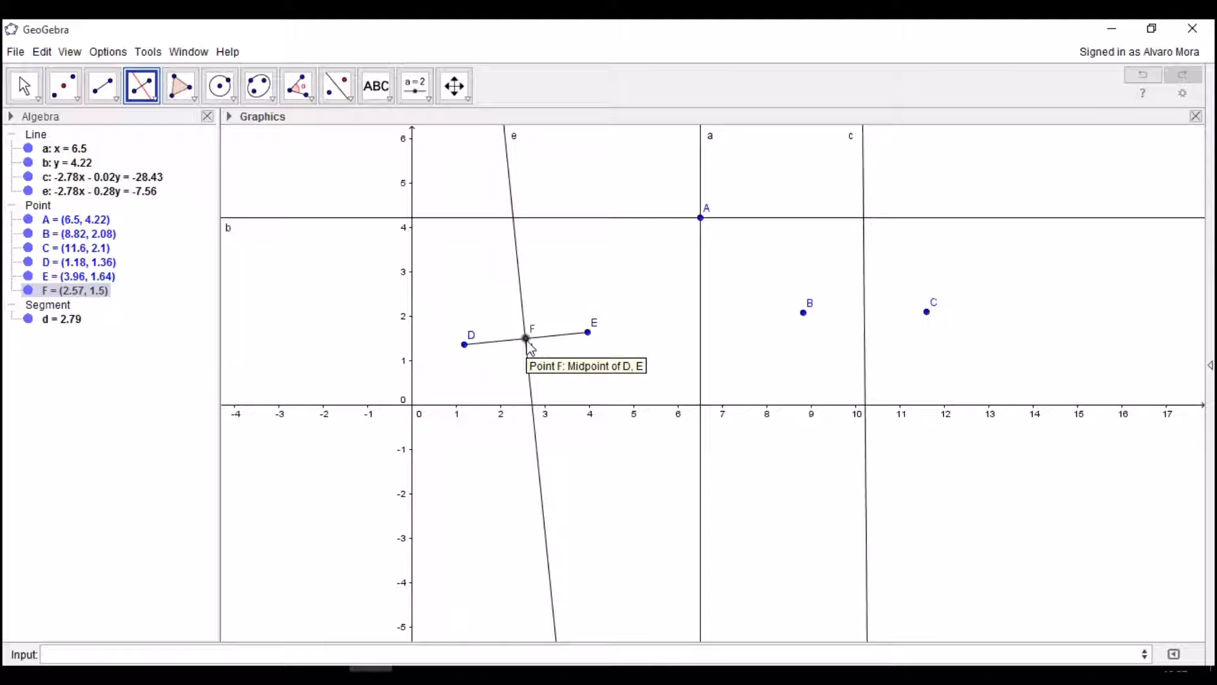
click(527, 341)
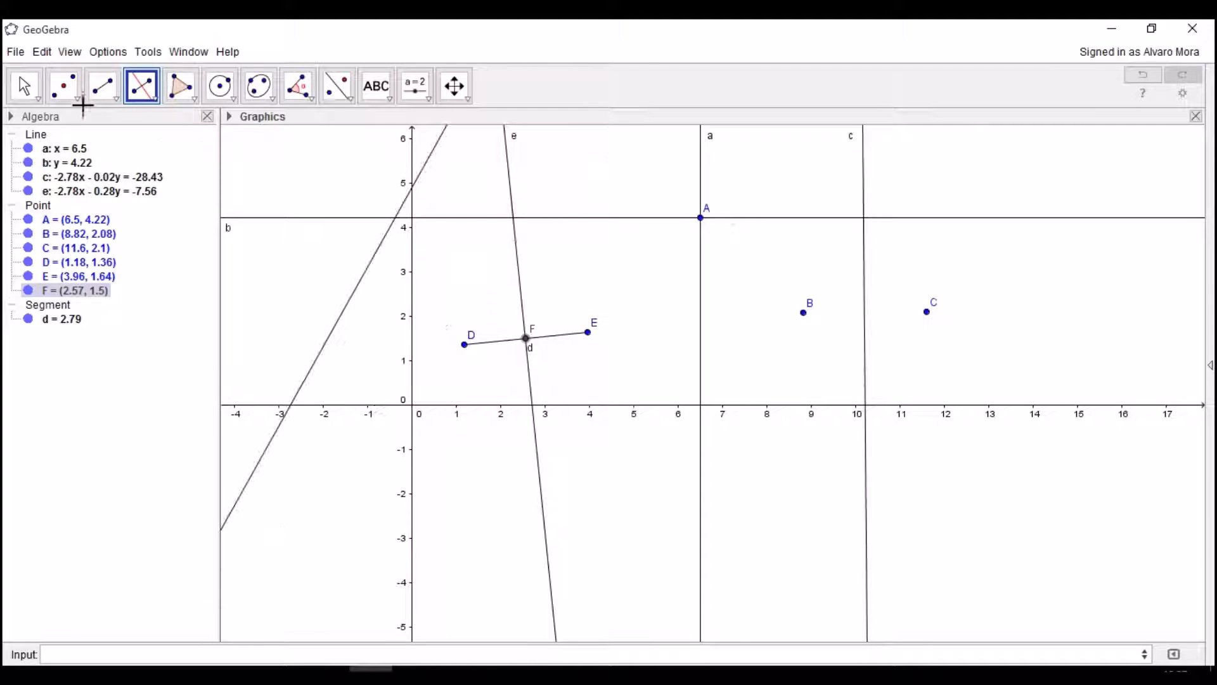
click(25, 86)
click(506, 342)
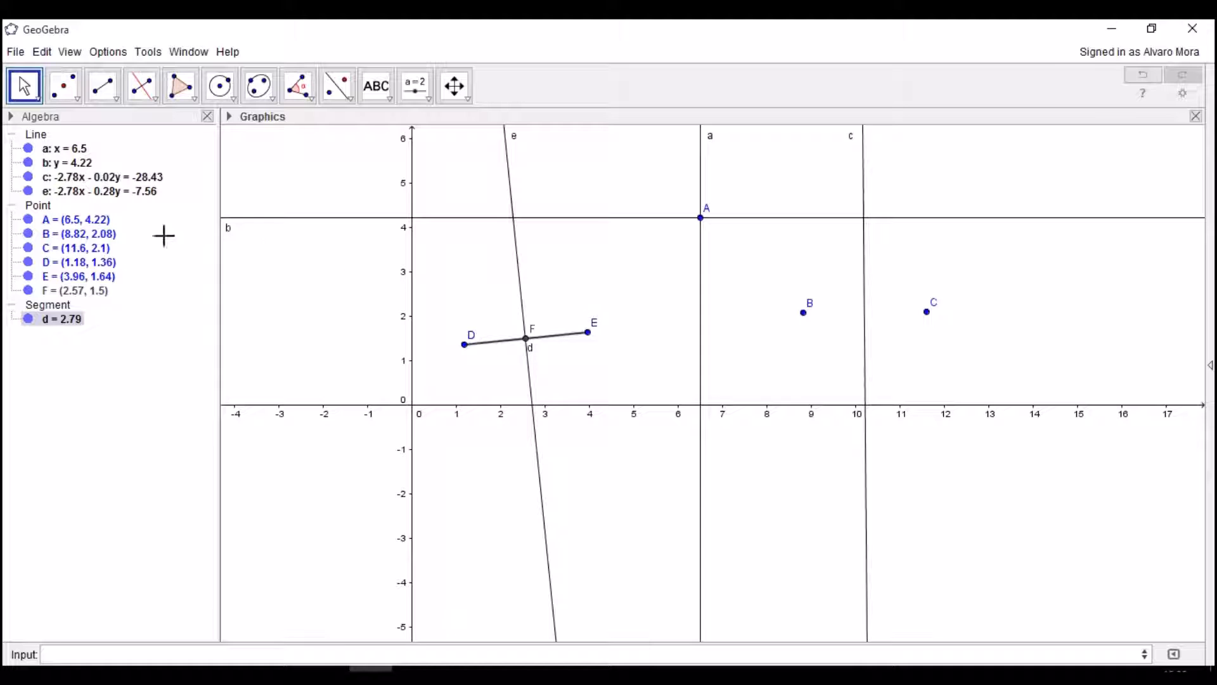
Step: Hide segment d and its midpoint F from the drawing
click(30, 319)
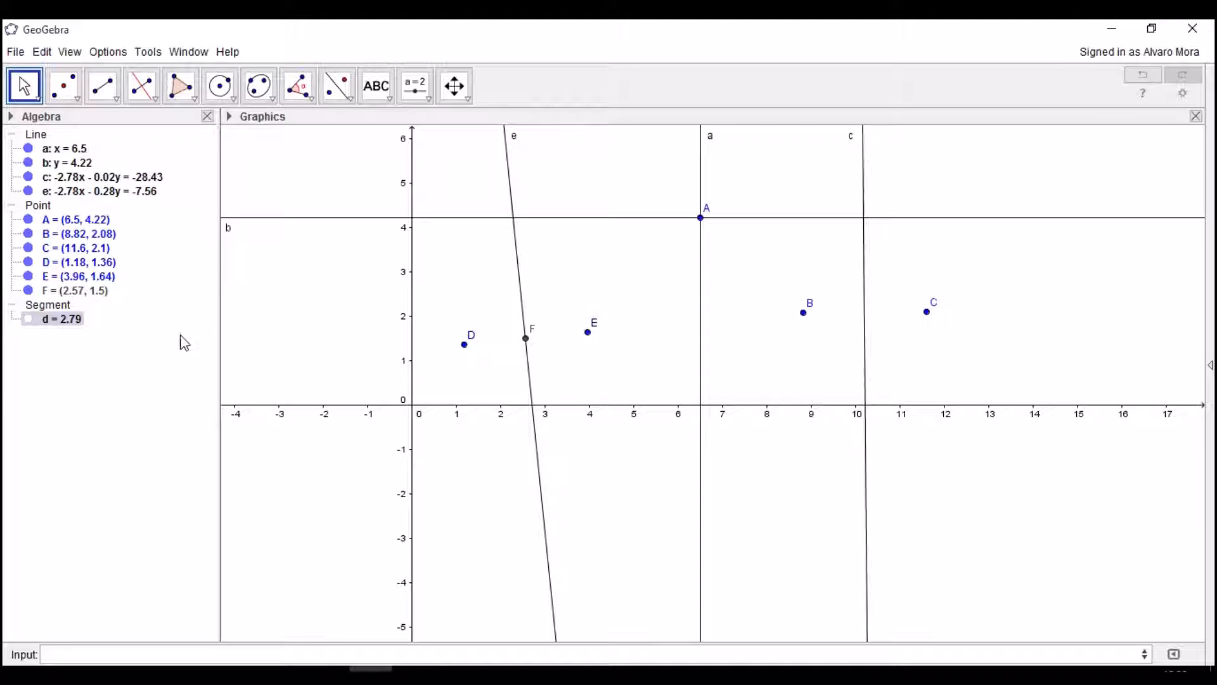
click(29, 292)
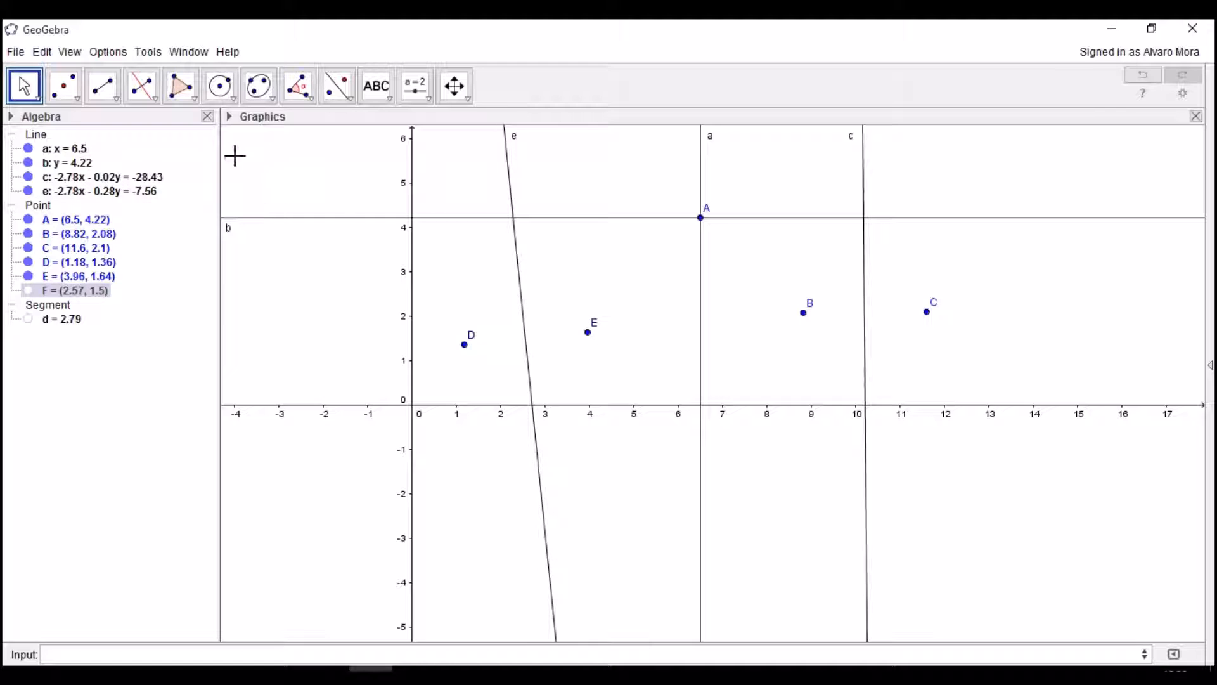
Step: Construct the angle bisectors of the perpendicular lines a and b that cross at point A
click(149, 90)
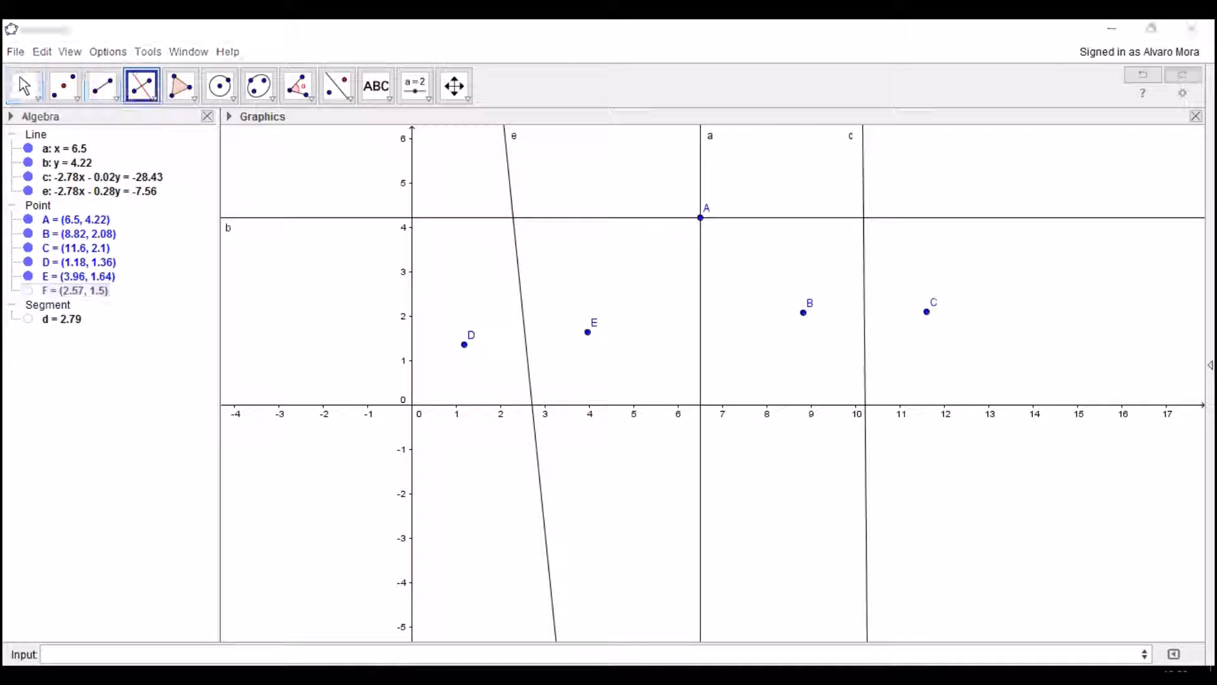
click(160, 100)
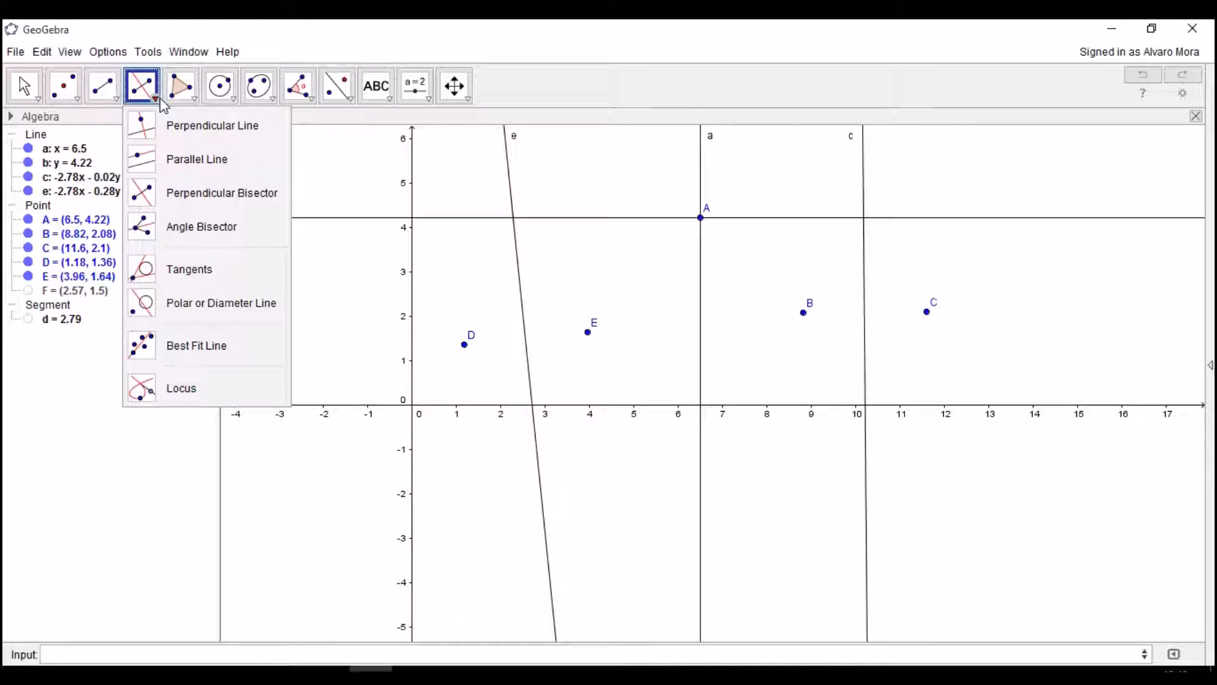
click(183, 229)
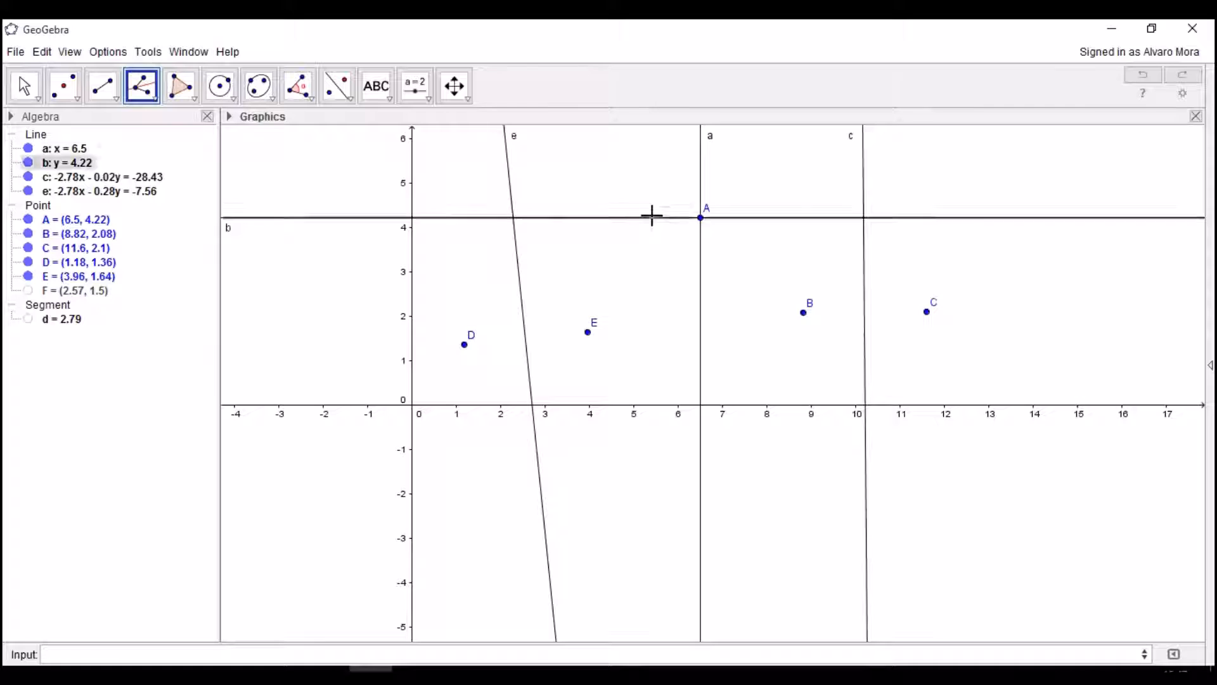
click(701, 170)
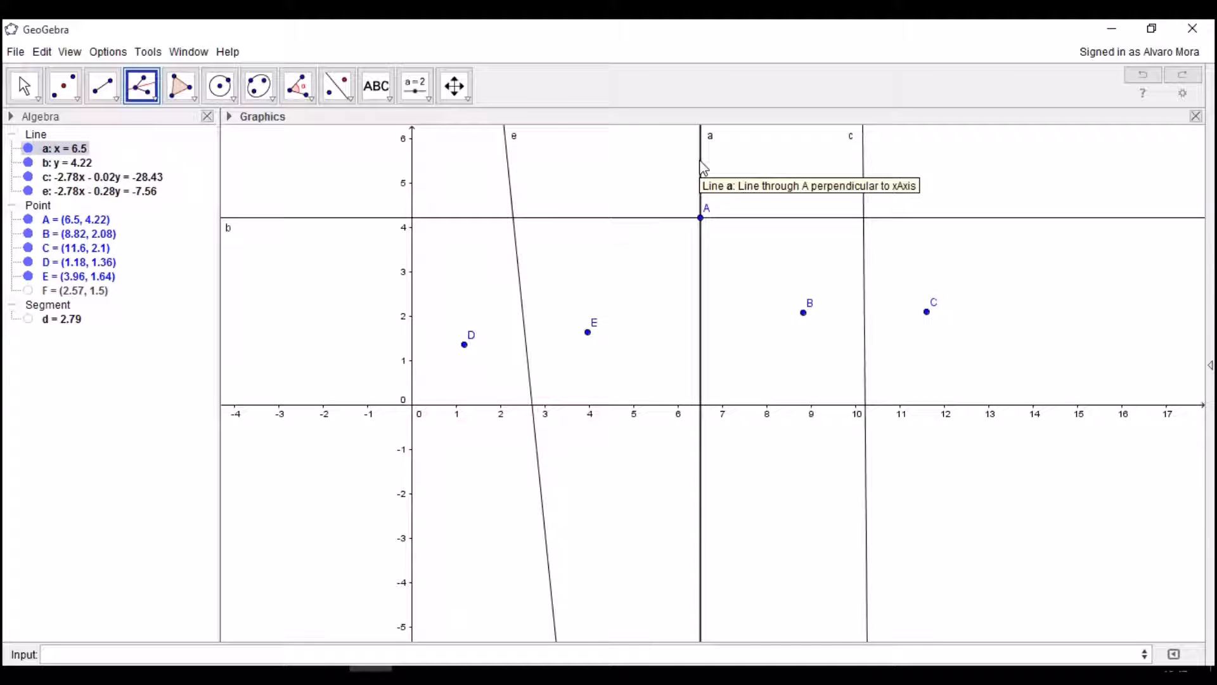
click(746, 218)
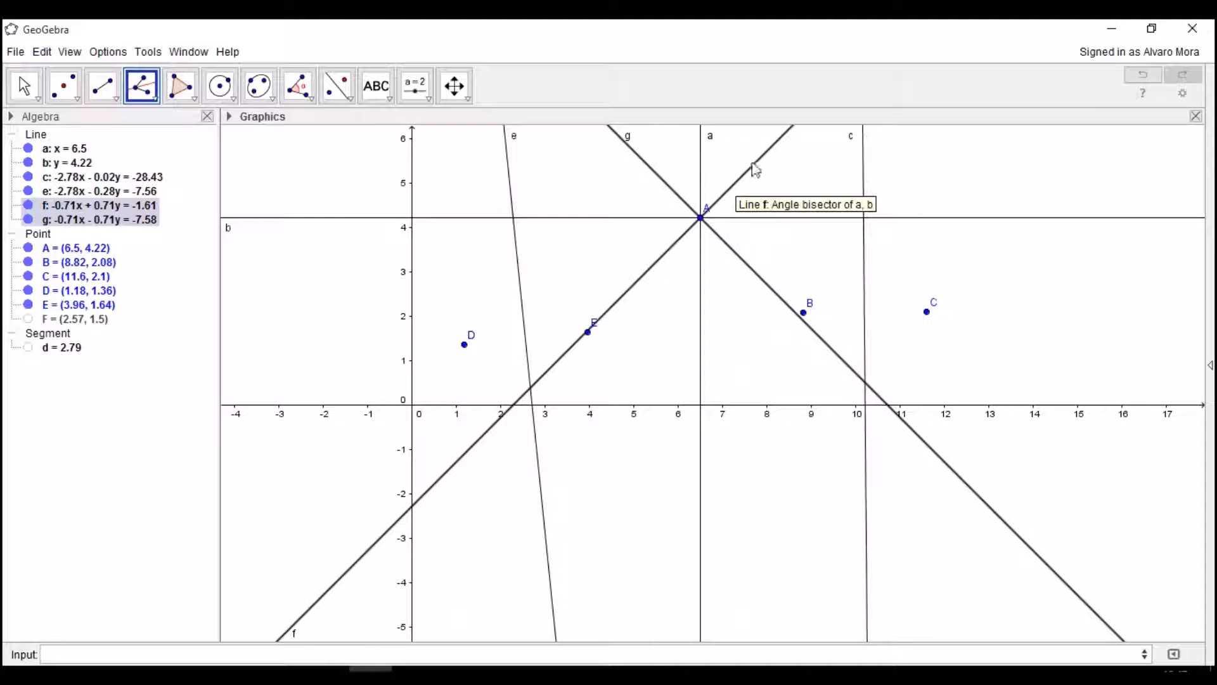
click(700, 215)
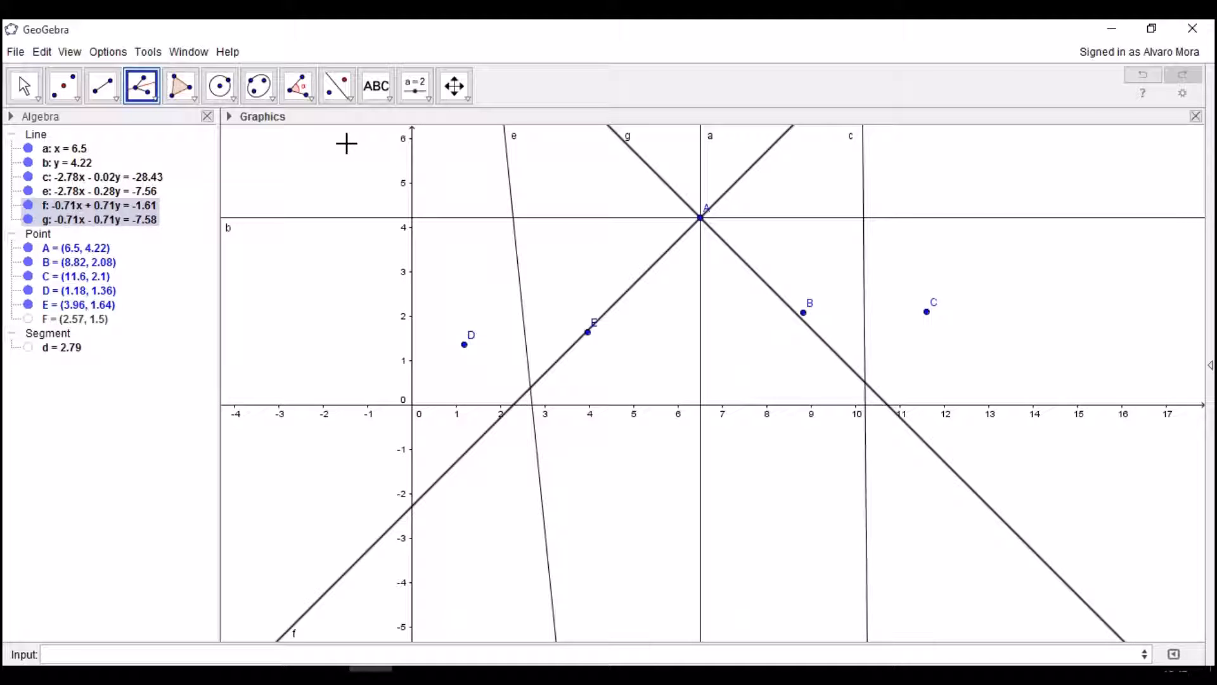
Step: Select the Tangents tool, then start a new blank file without saving the current construction
click(141, 87)
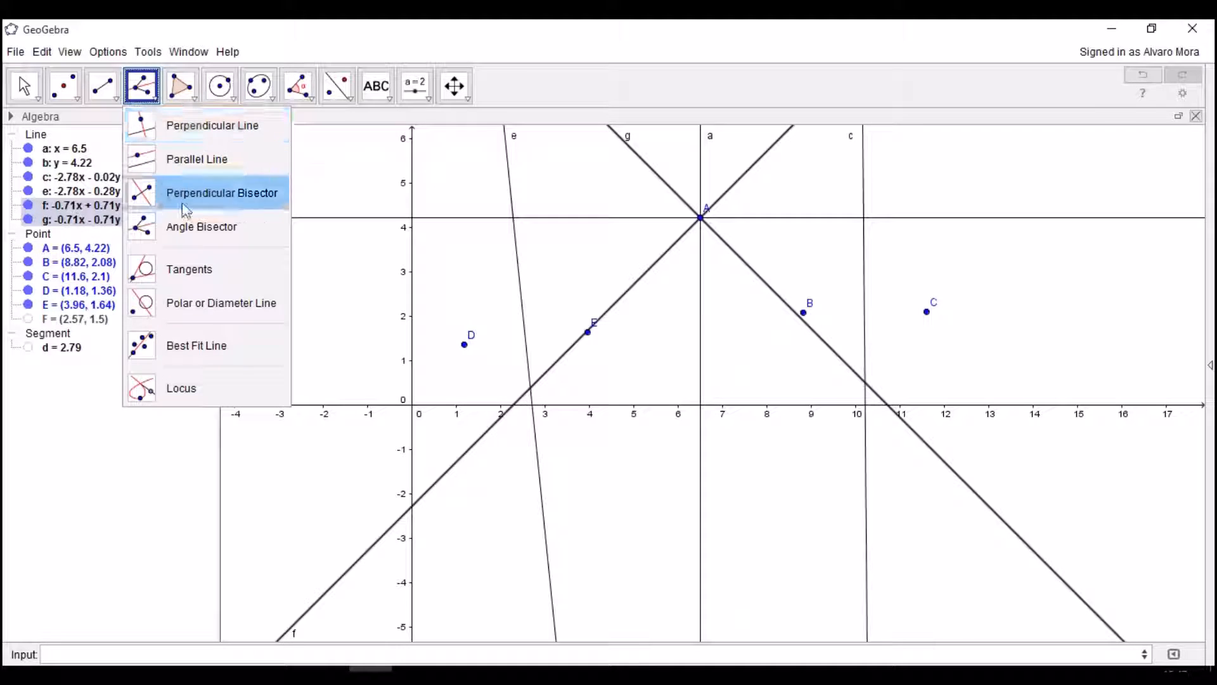
click(190, 268)
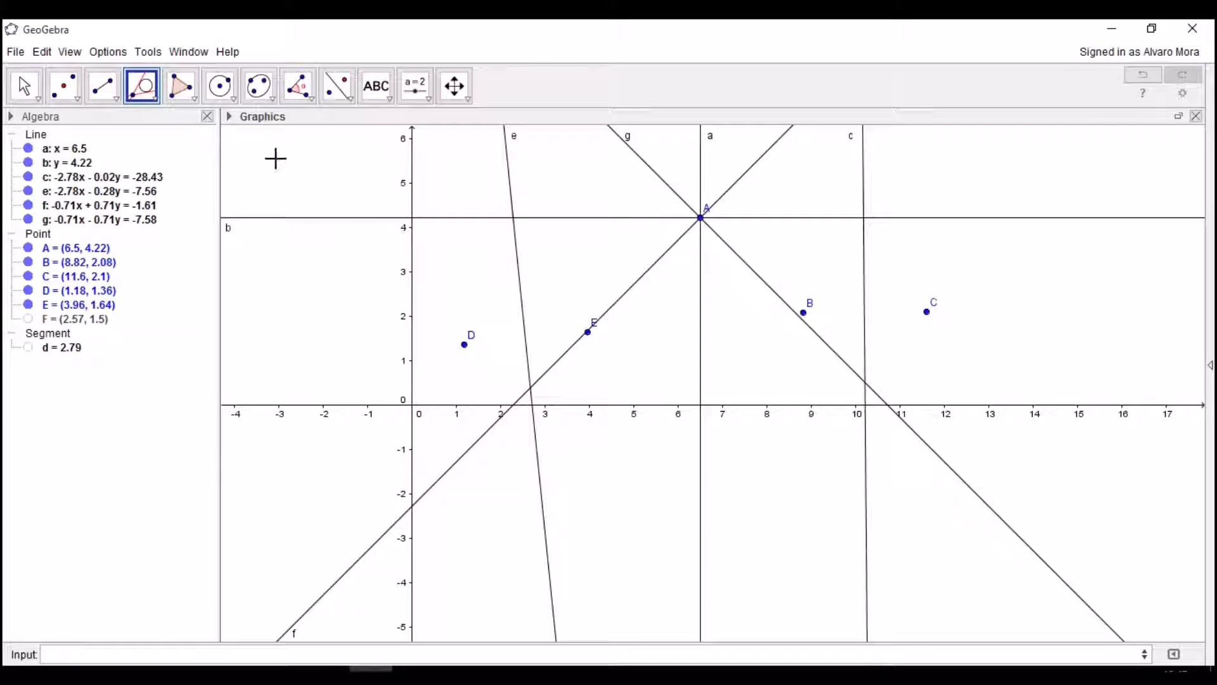
click(23, 53)
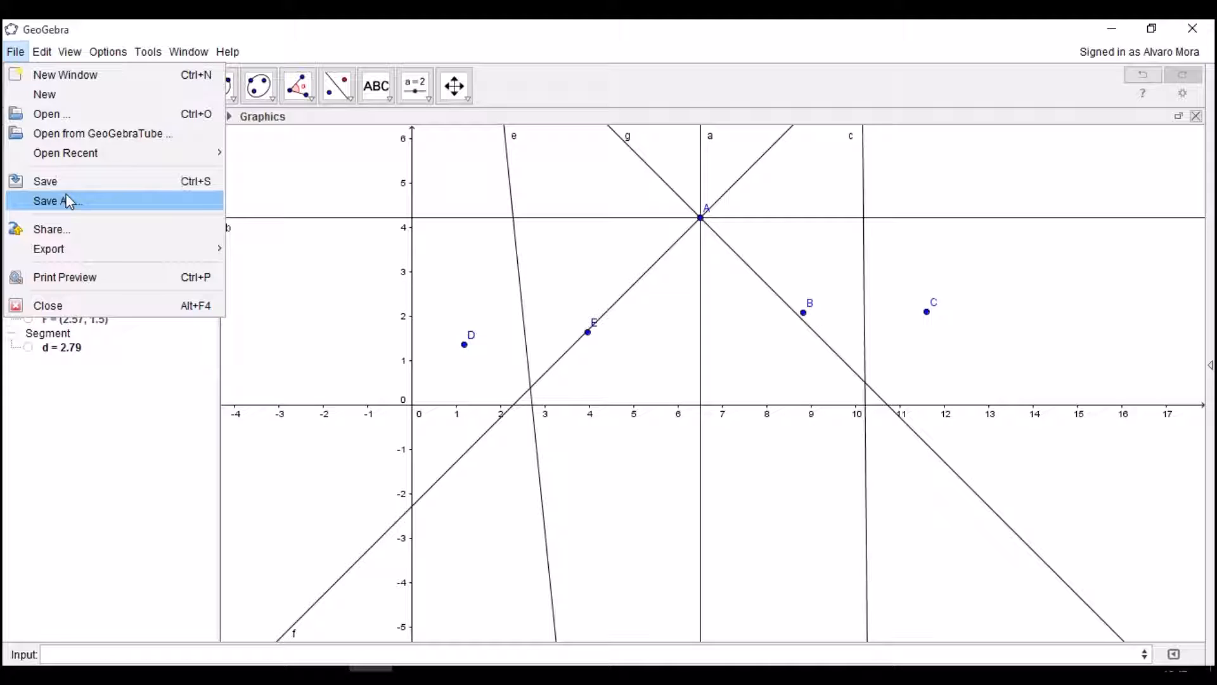
click(49, 96)
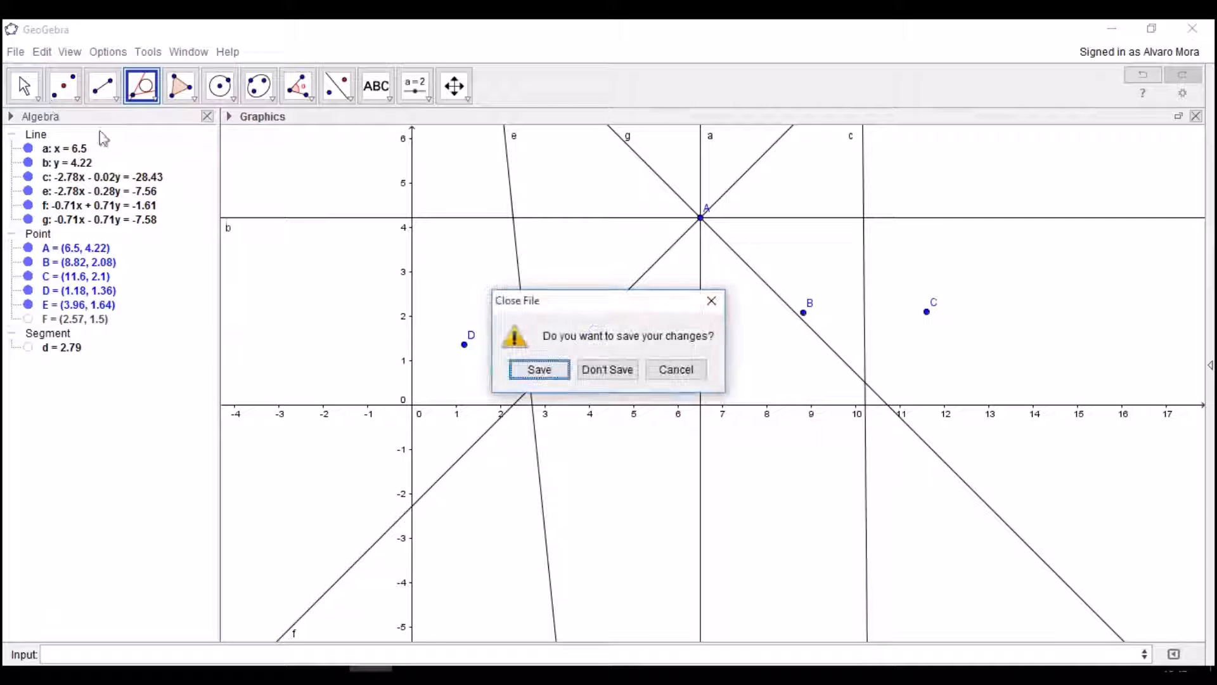
click(606, 367)
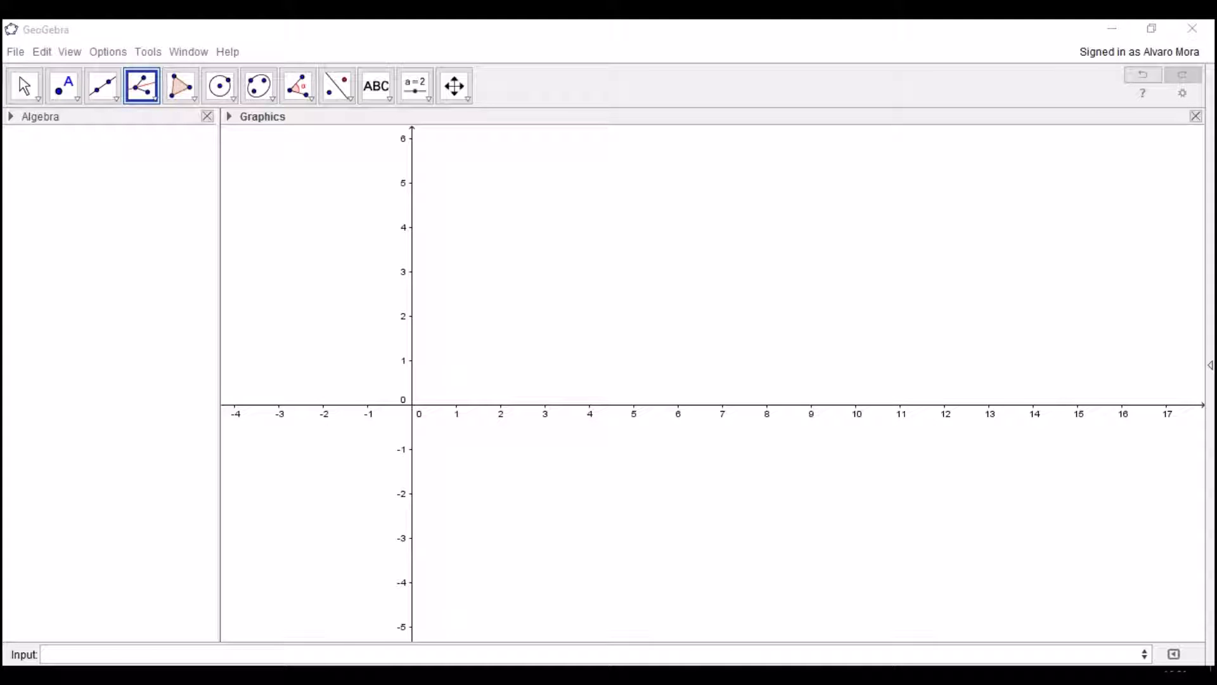
Step: Draw a circle with its center at about (6.52, 1.08) passing through a point at about (6.24, 3.18)
click(150, 96)
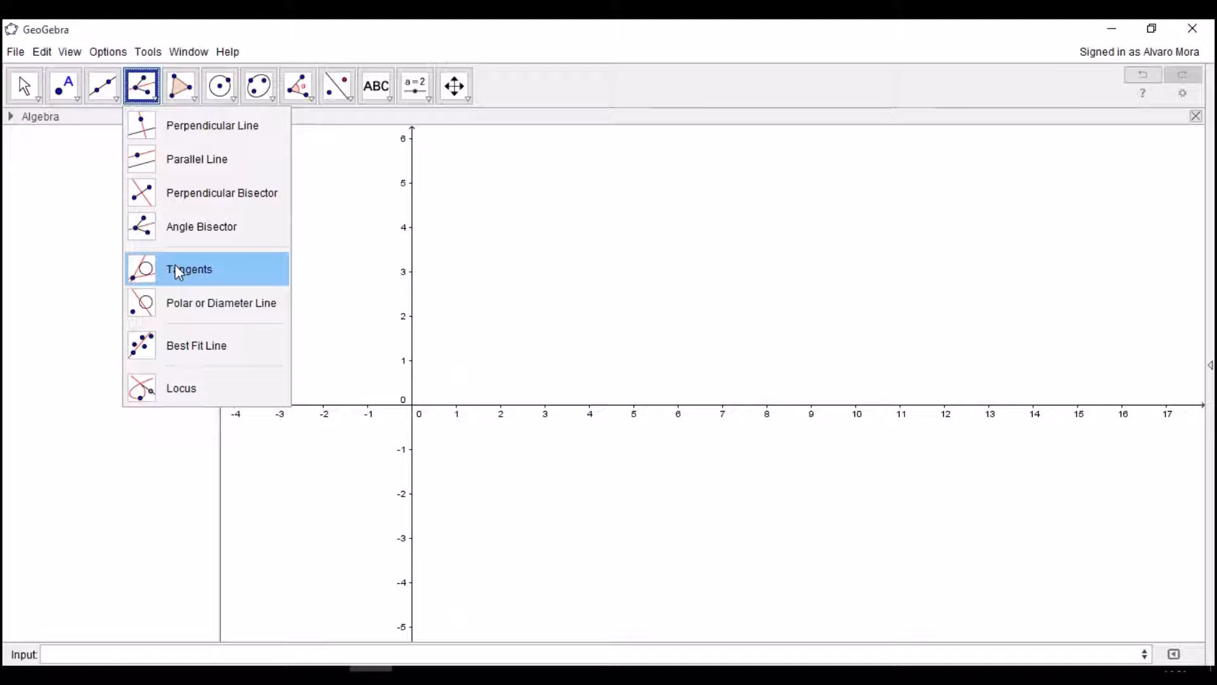
mouse_move(228, 91)
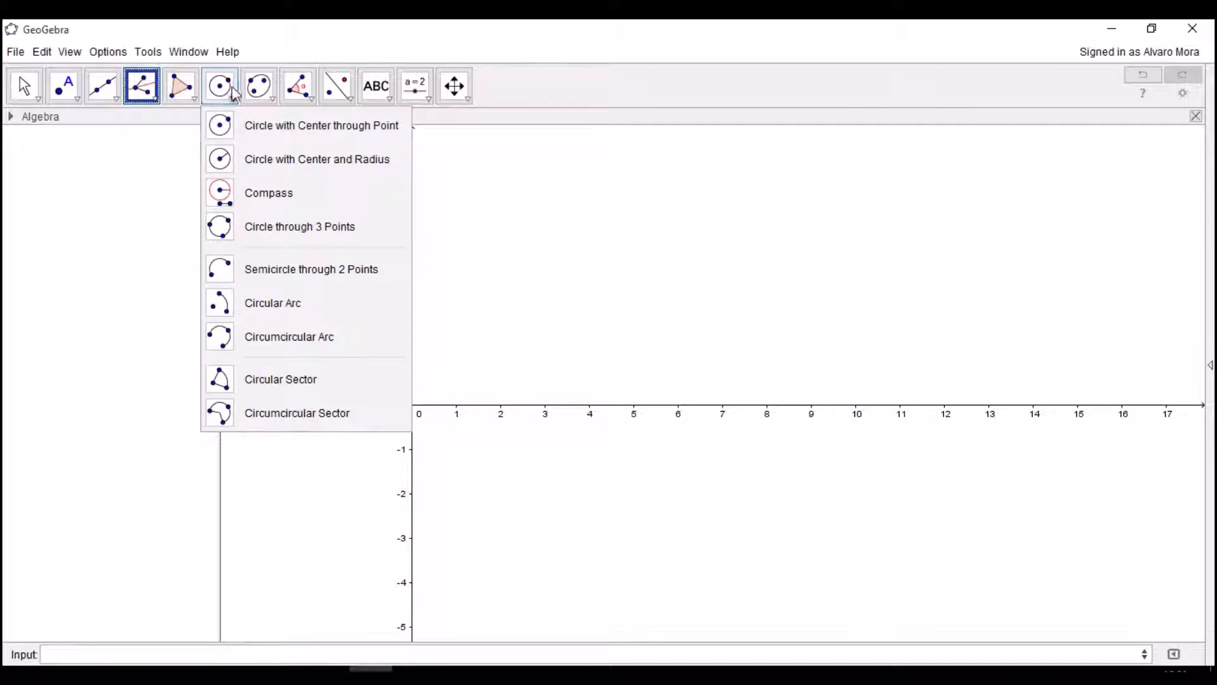
click(262, 126)
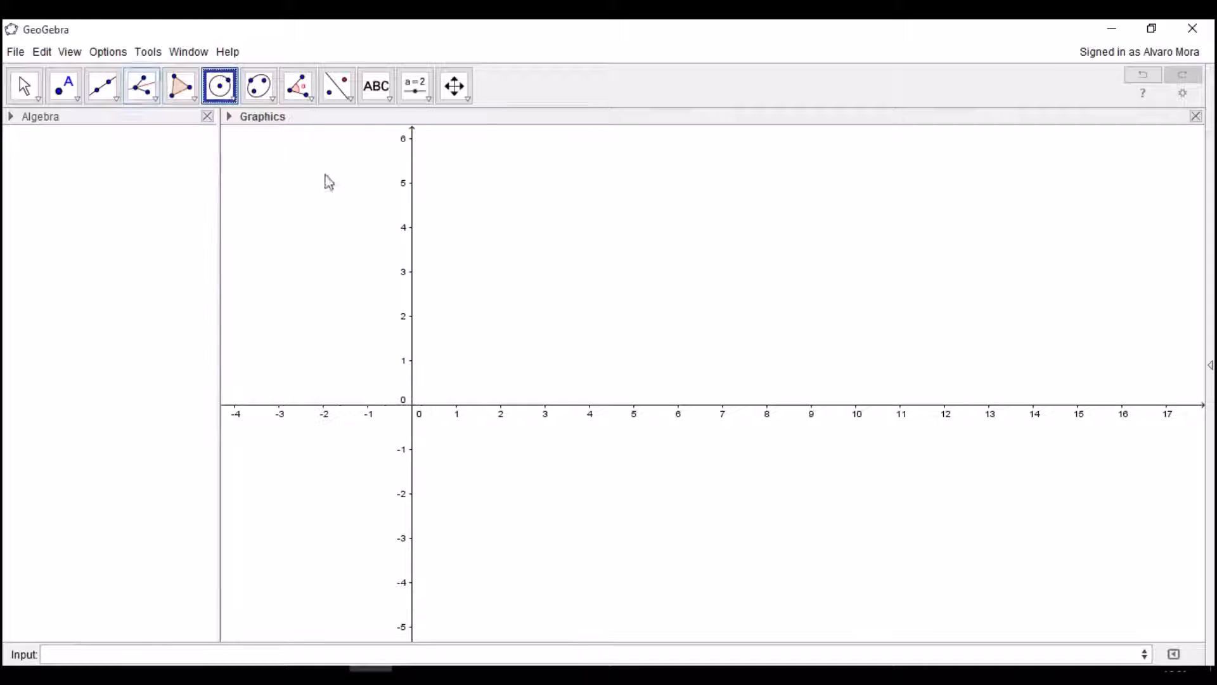
click(701, 356)
click(688, 263)
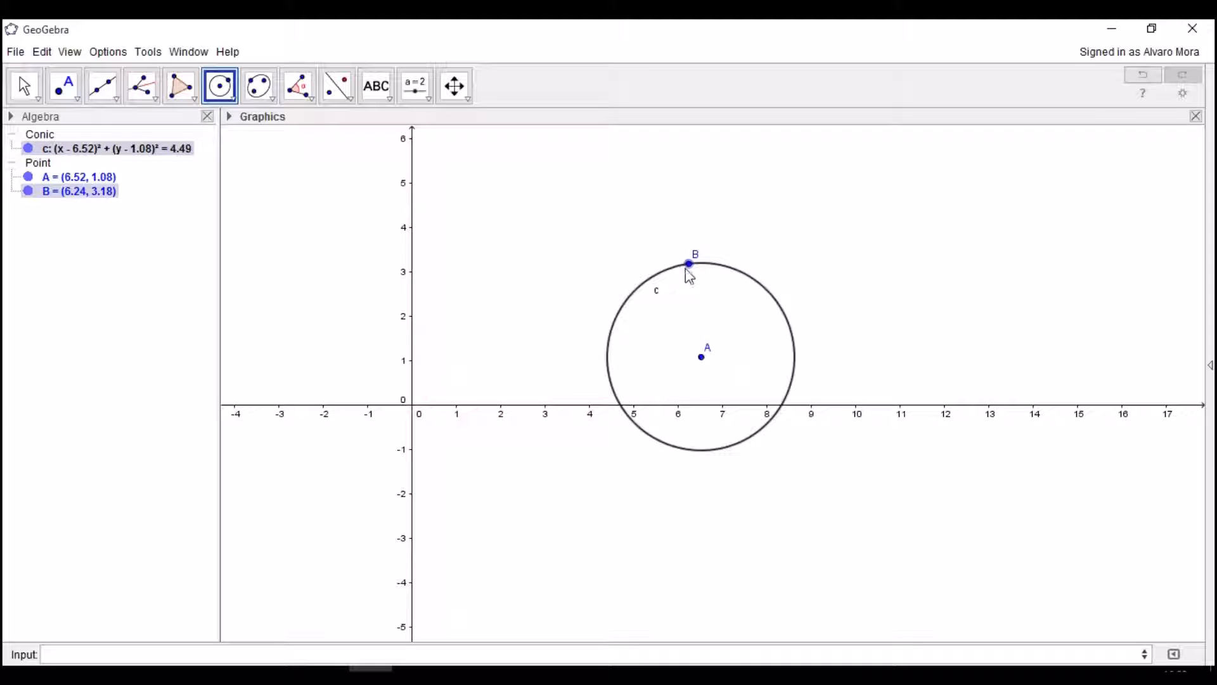
Step: Construct the tangent to the circle at point B with the Tangents tool
click(150, 99)
click(152, 99)
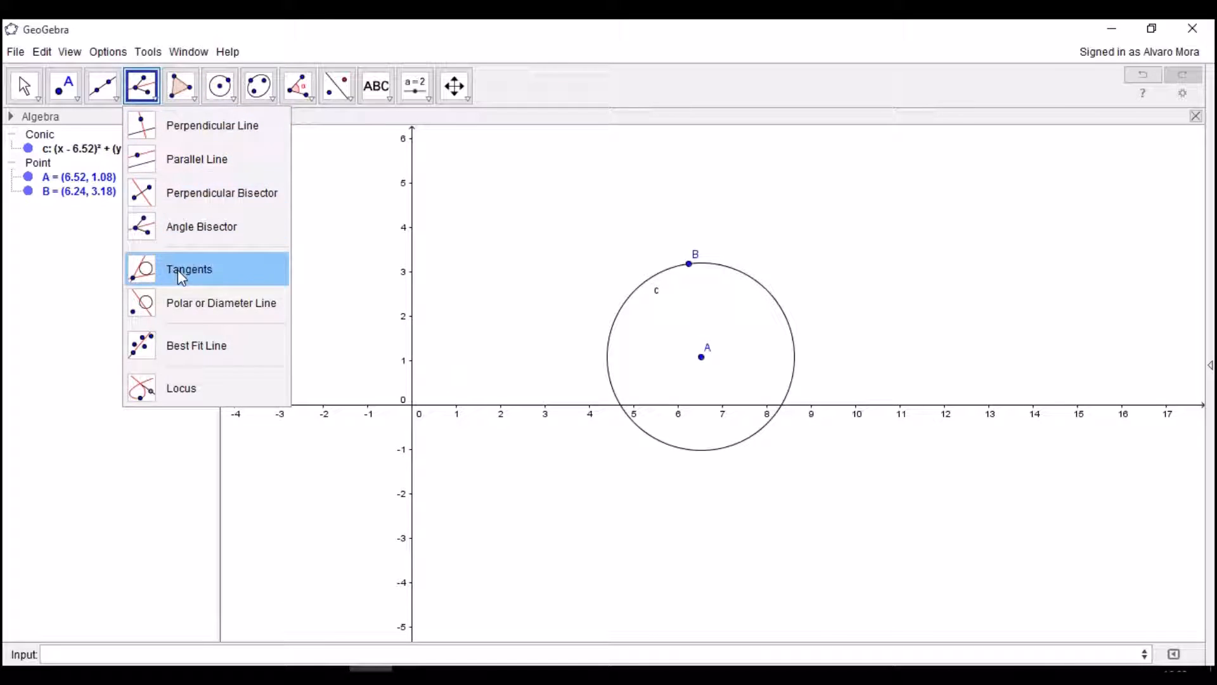
click(181, 269)
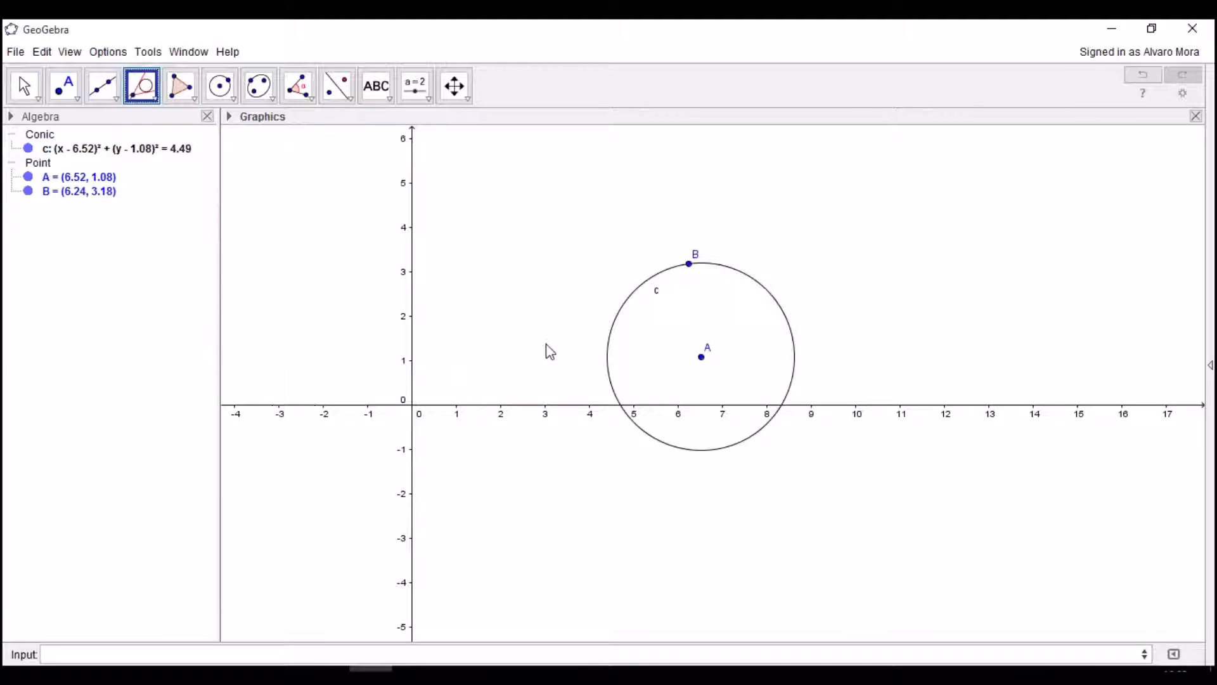
click(639, 287)
click(690, 263)
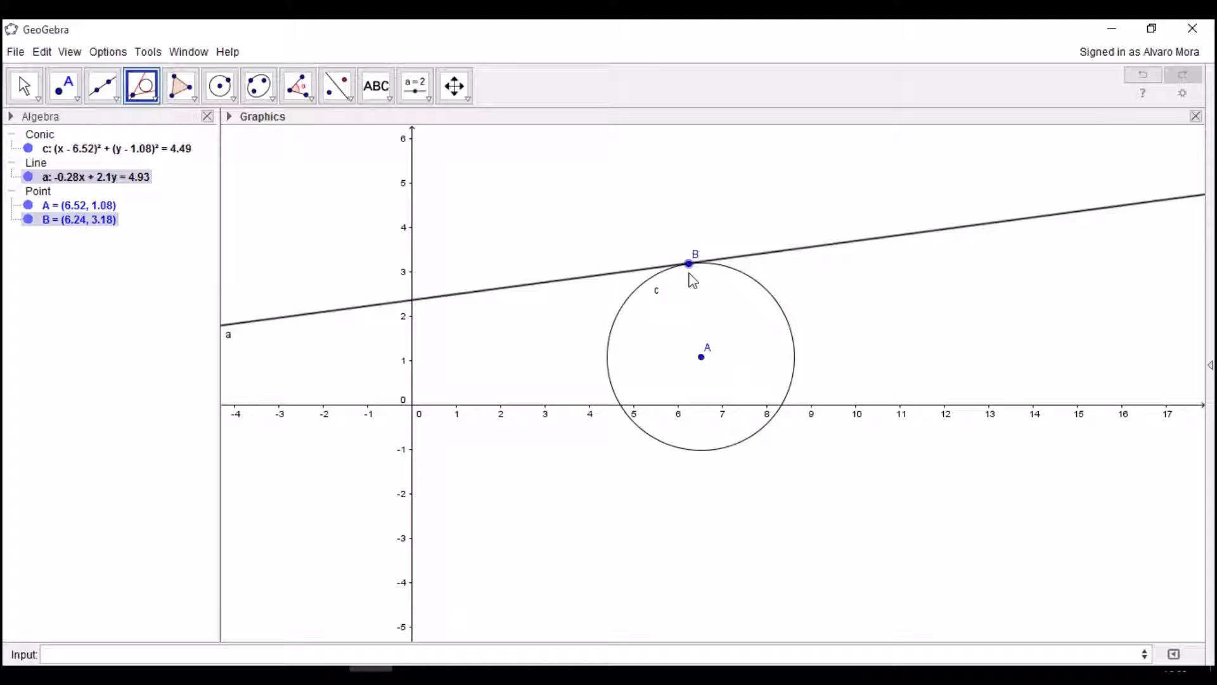
Step: Delete the circle with its tangent, then delete points B and A to empty the drawing
right_click(649, 285)
click(714, 423)
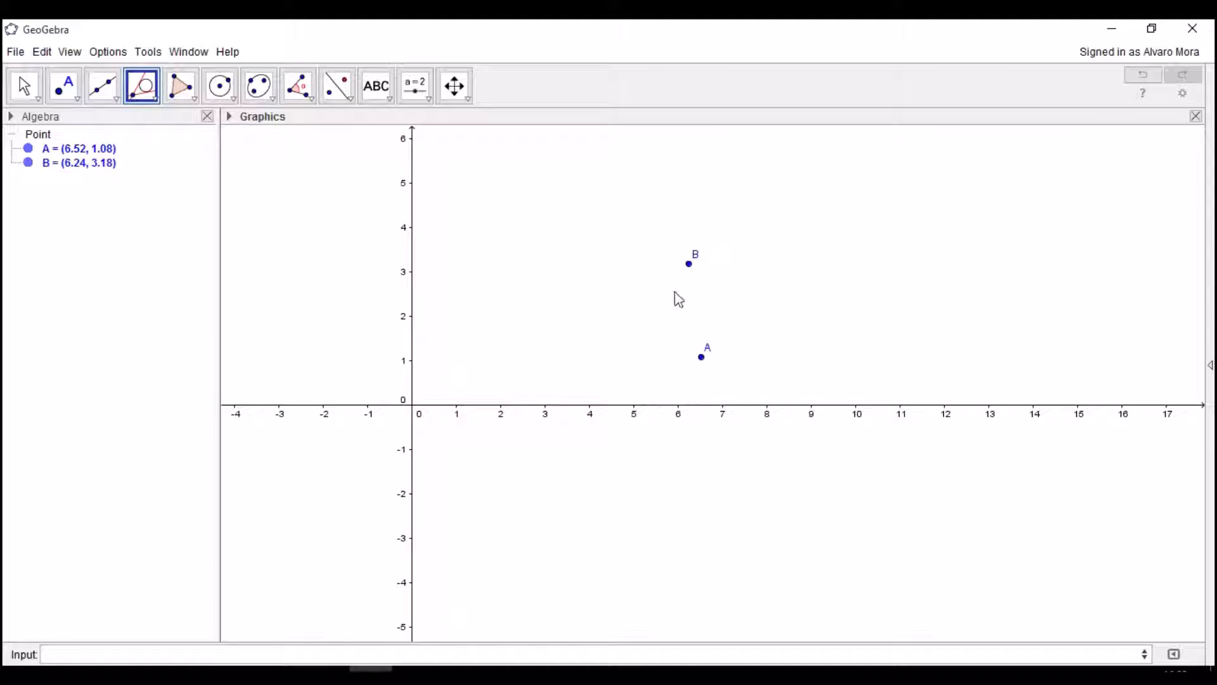
right_click(688, 263)
click(735, 405)
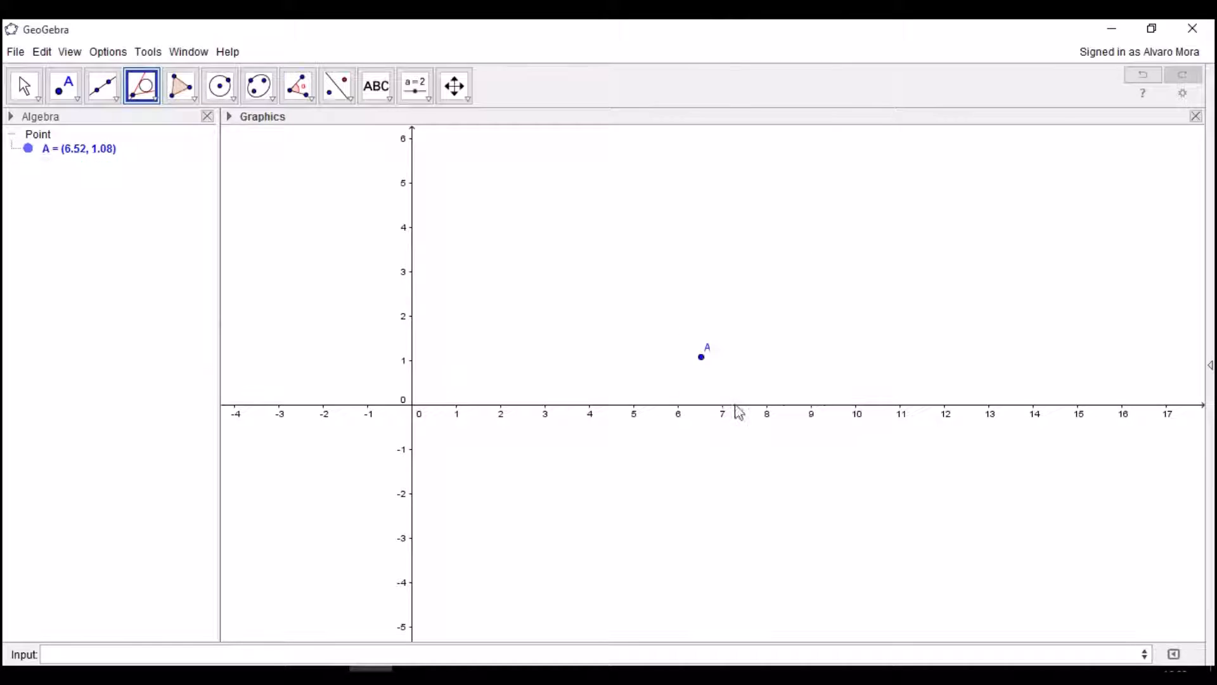
right_click(701, 357)
click(750, 501)
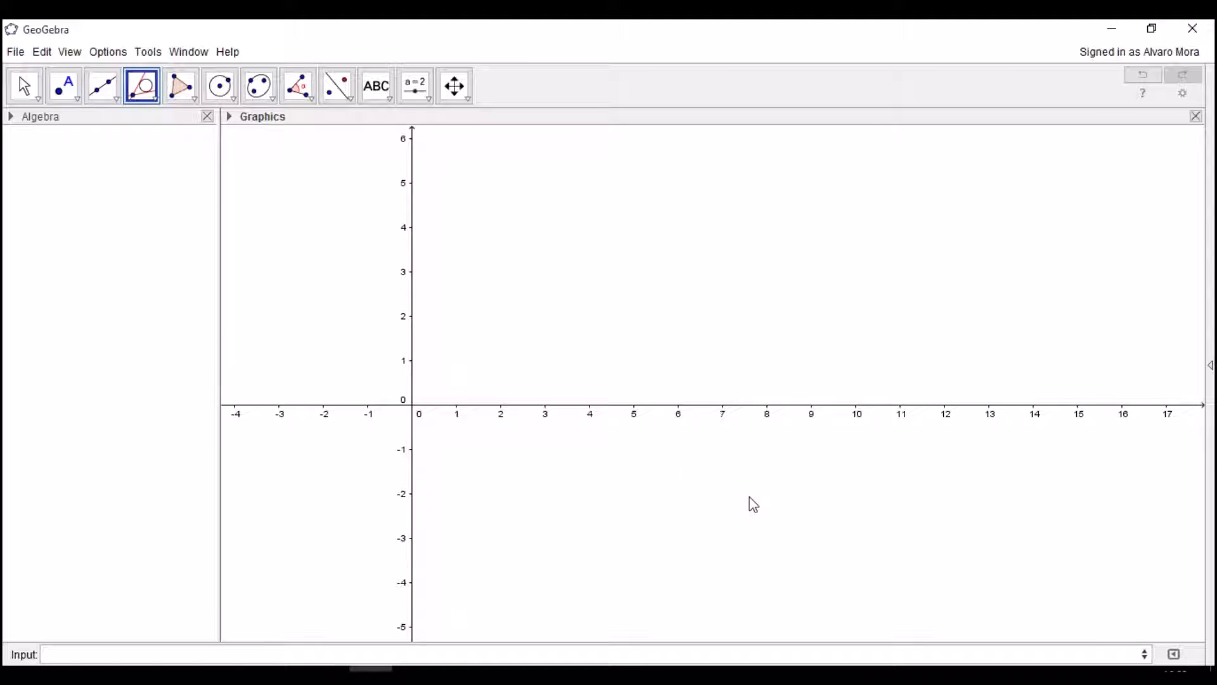
Step: Place ten scattered points A to J in the first quadrant, between about x = 3.3 and 8.7 and y = 1.2 and 4.3
click(154, 96)
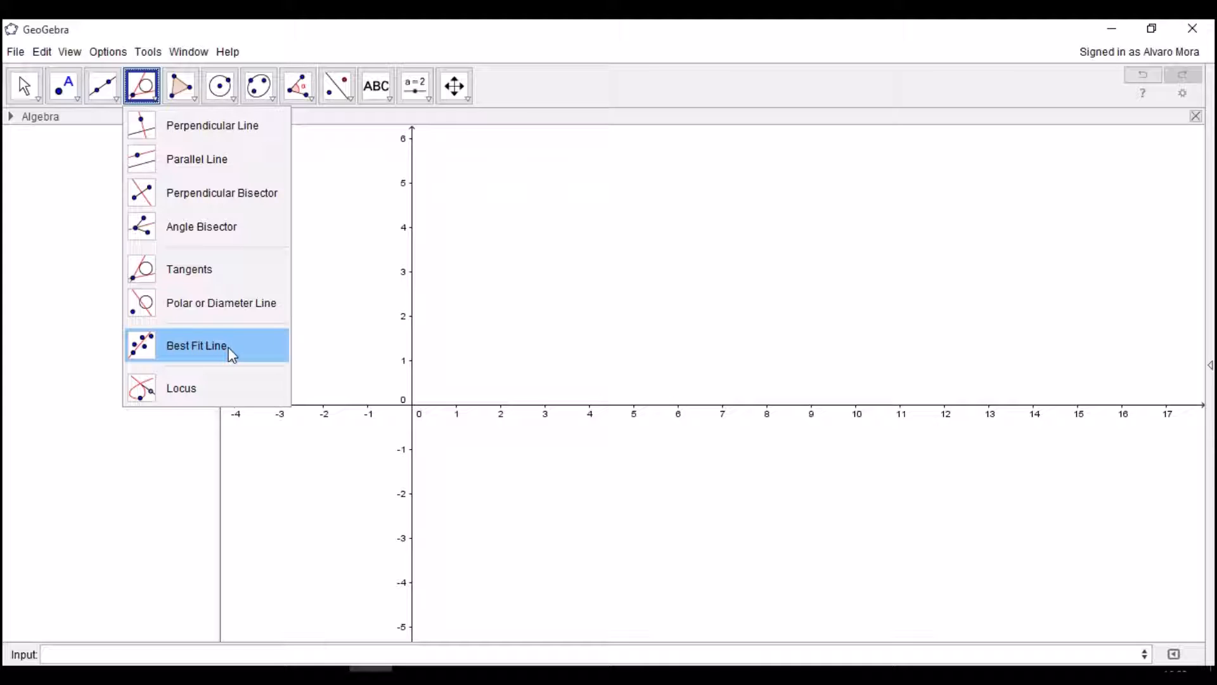
click(63, 86)
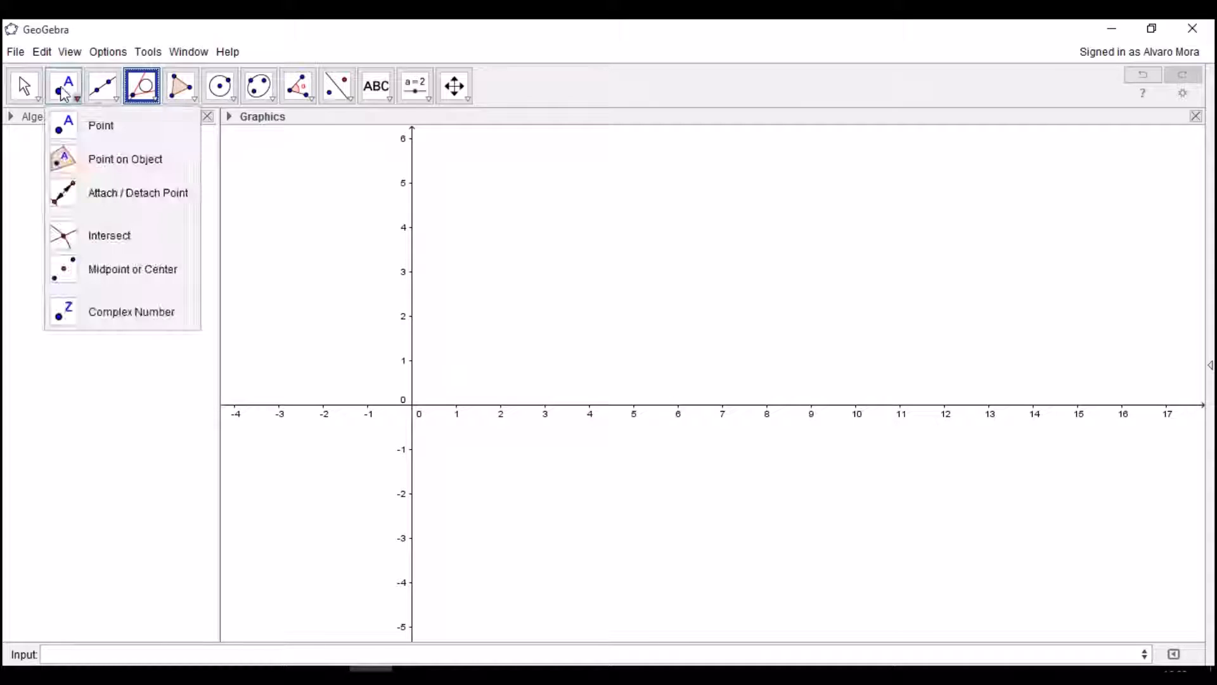
click(557, 353)
click(570, 274)
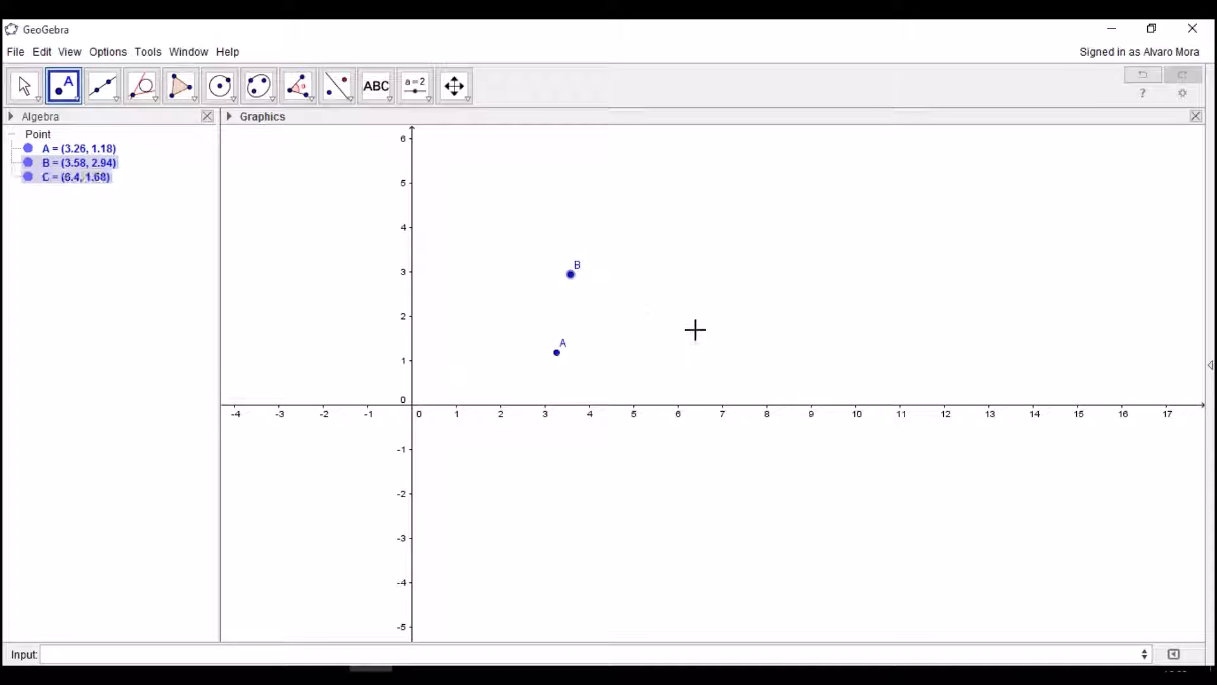
click(695, 330)
click(693, 215)
click(766, 228)
click(797, 282)
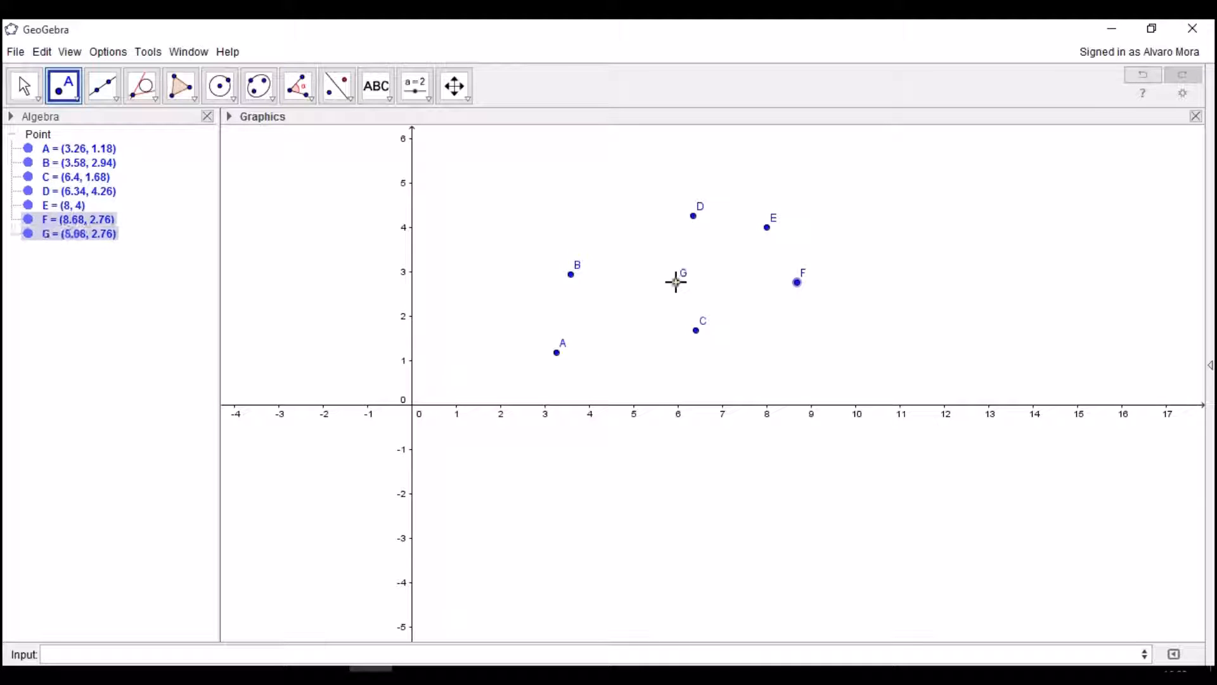
click(676, 282)
click(645, 235)
click(629, 294)
click(593, 328)
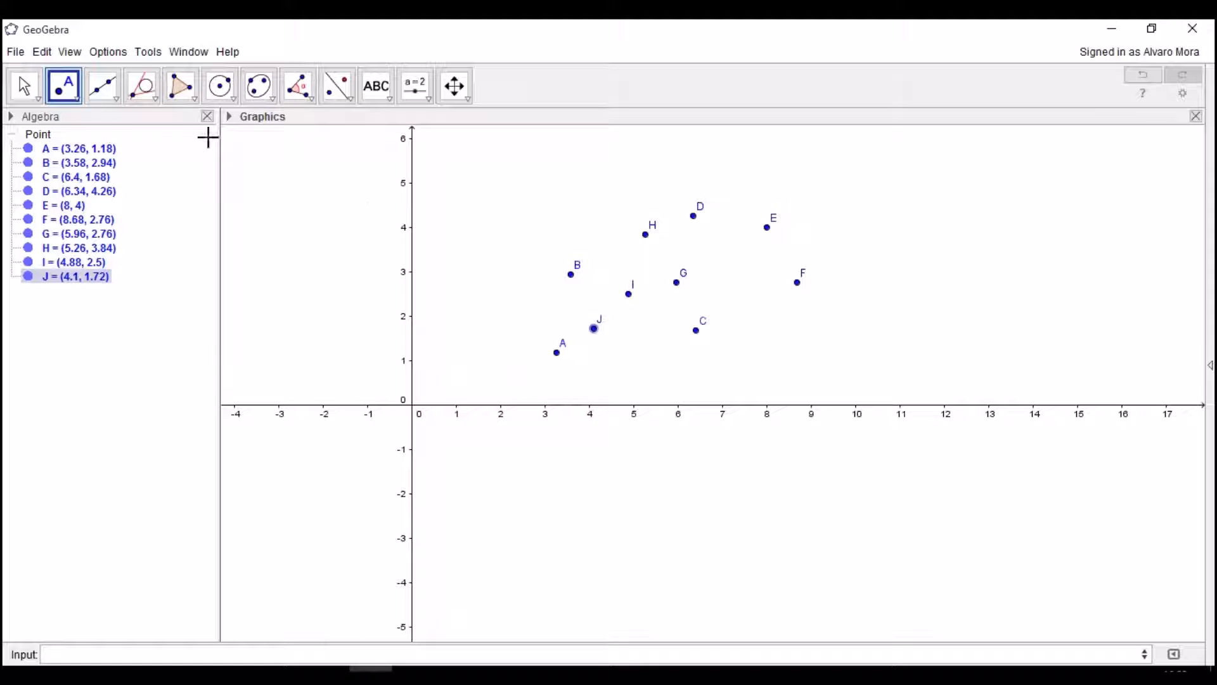
Step: Create a best fit line for points A and B with the Best Fit Line tool
click(142, 86)
click(187, 343)
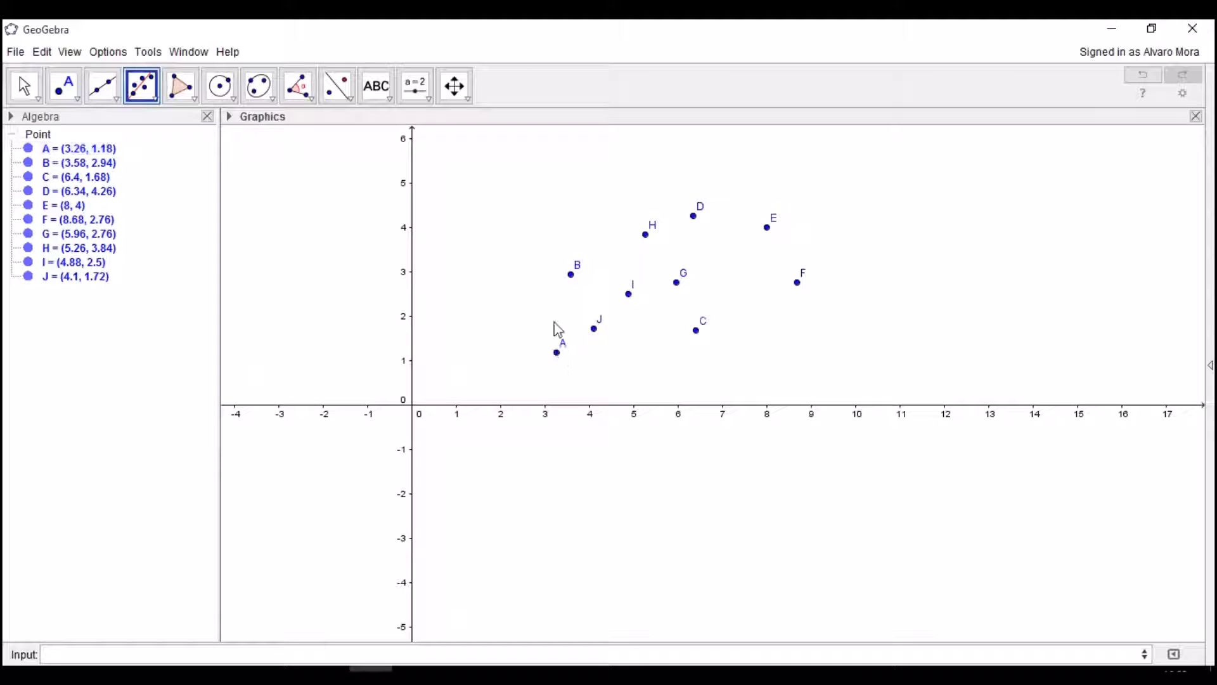
click(571, 274)
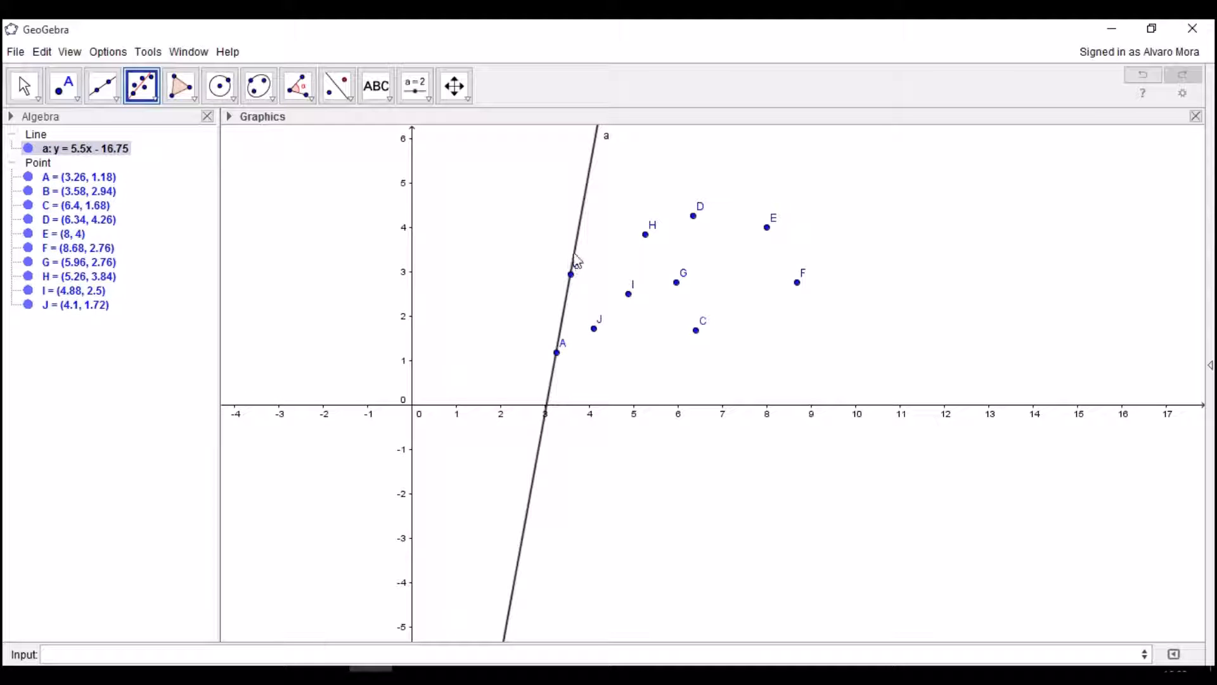
Step: Redefine the best fit line to include points J, I, H, G and C along with A and B
click(24, 87)
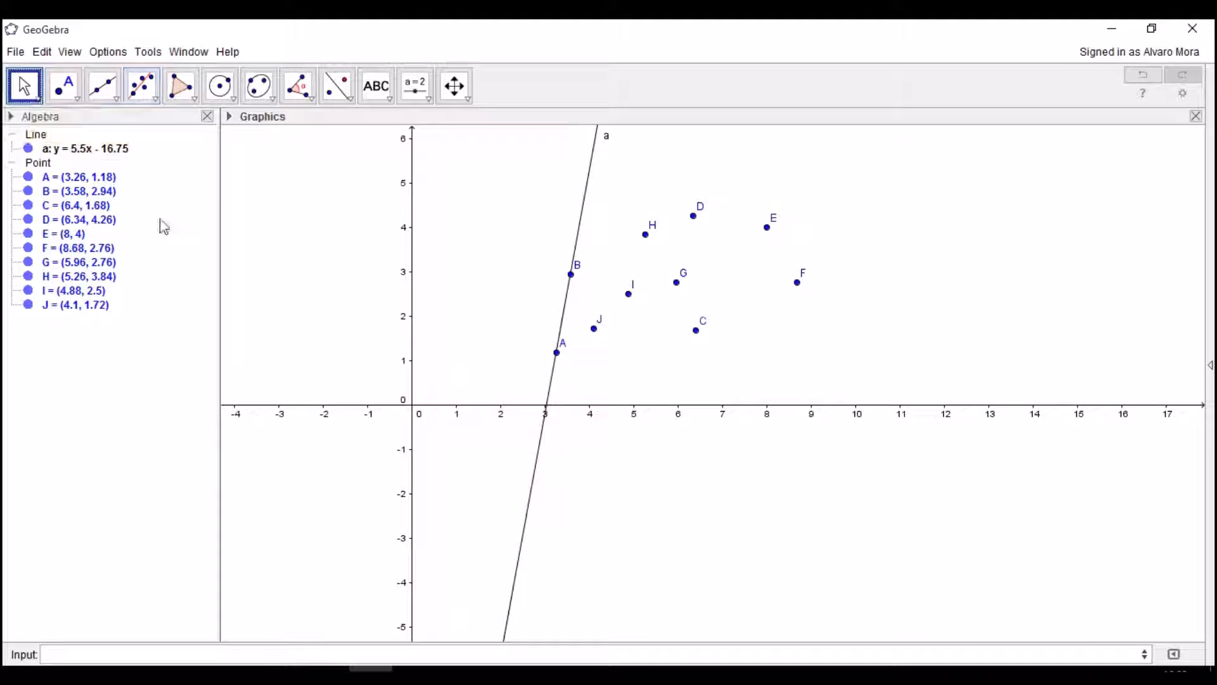
double_click(541, 447)
drag(532, 306, 803, 398)
double_click(755, 436)
click(782, 438)
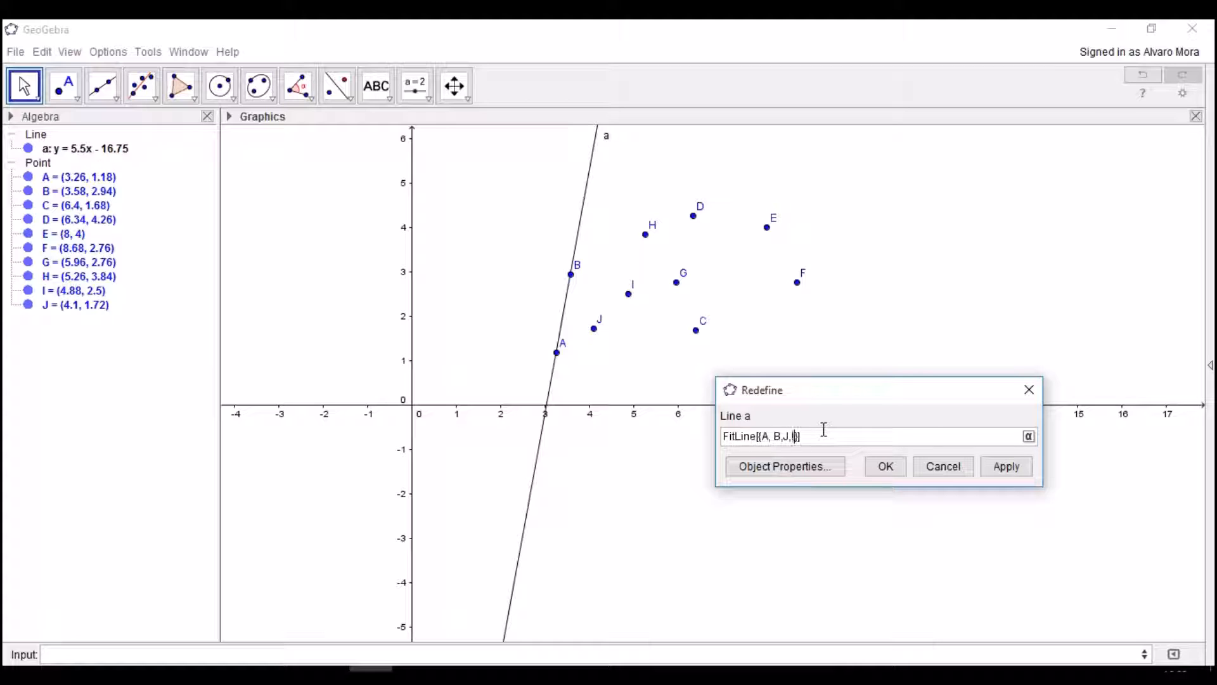
text(,J,I,H,G,C)
drag(862, 394, 816, 459)
click(557, 351)
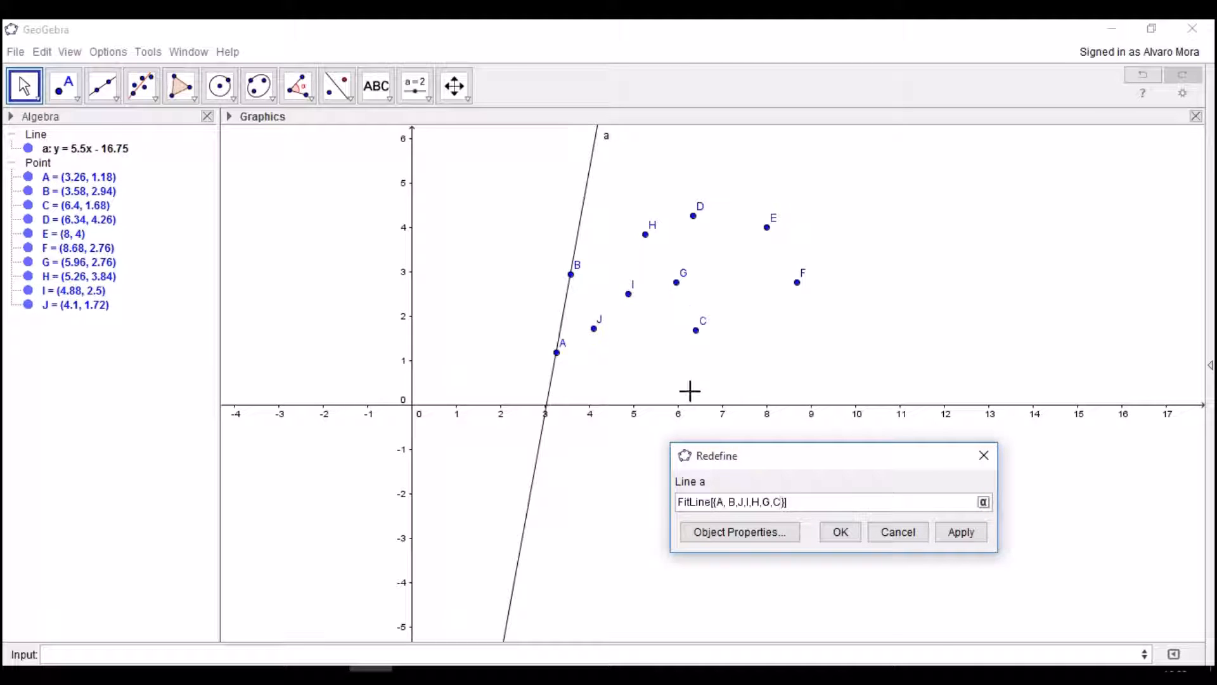
click(860, 535)
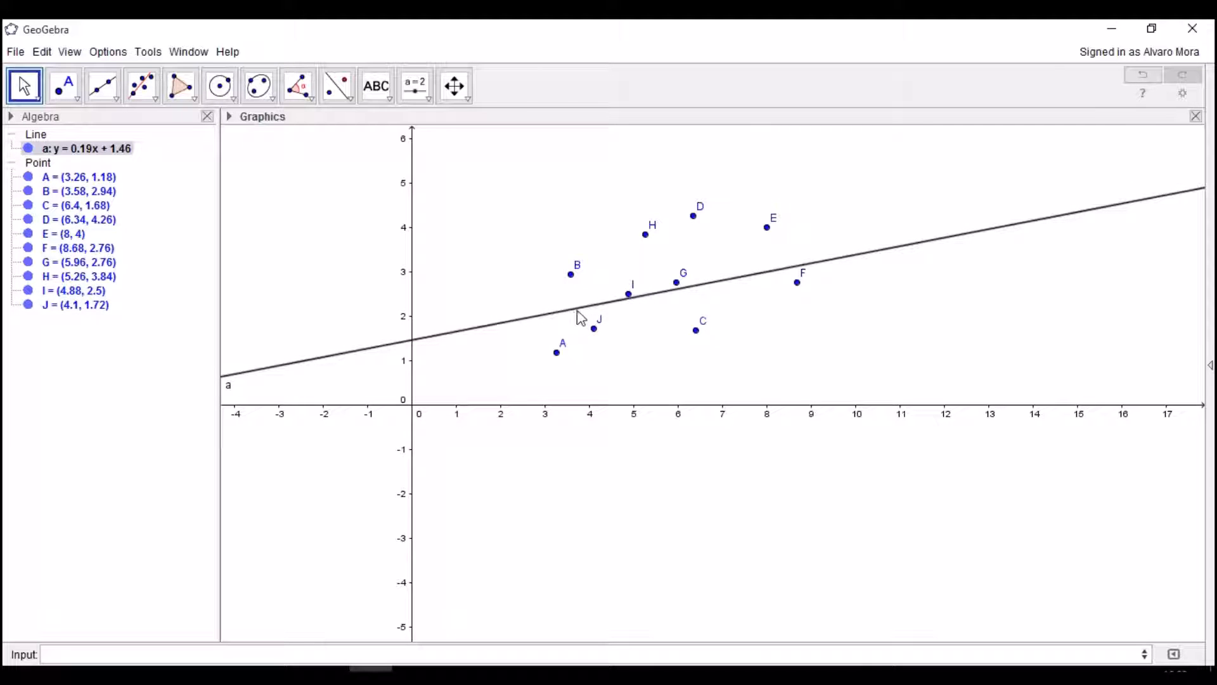
Step: Add points D, E and F to the best fit line's definition so it covers all ten points
double_click(579, 317)
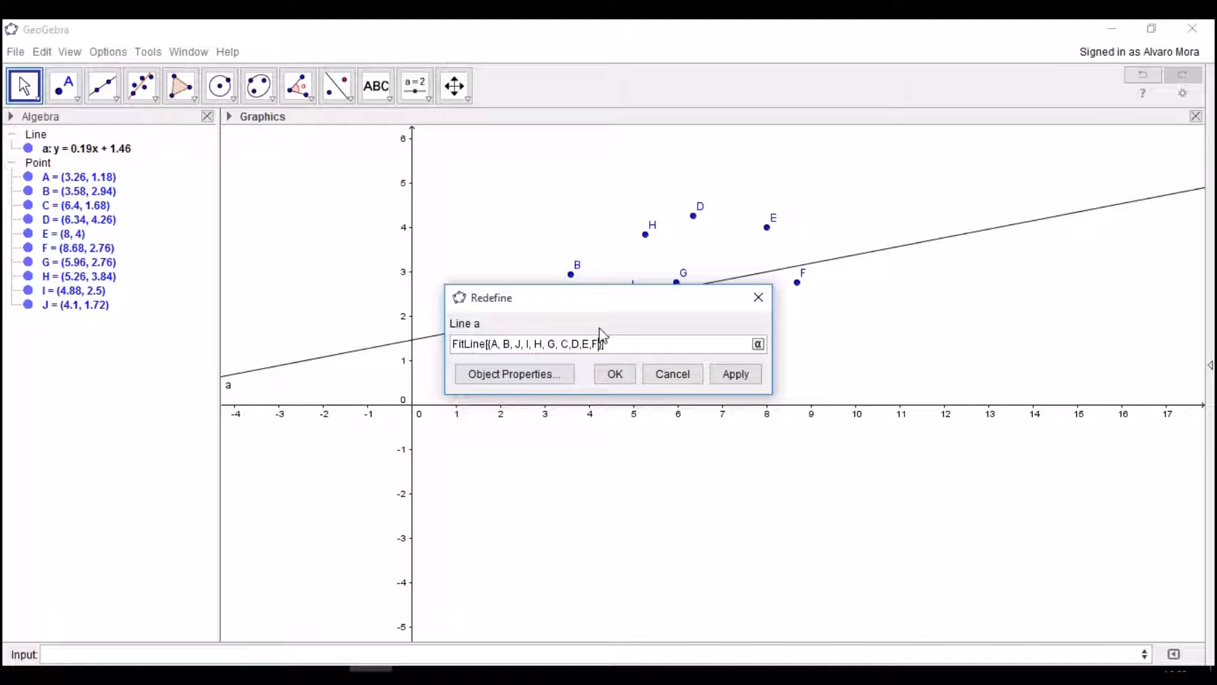
click(615, 374)
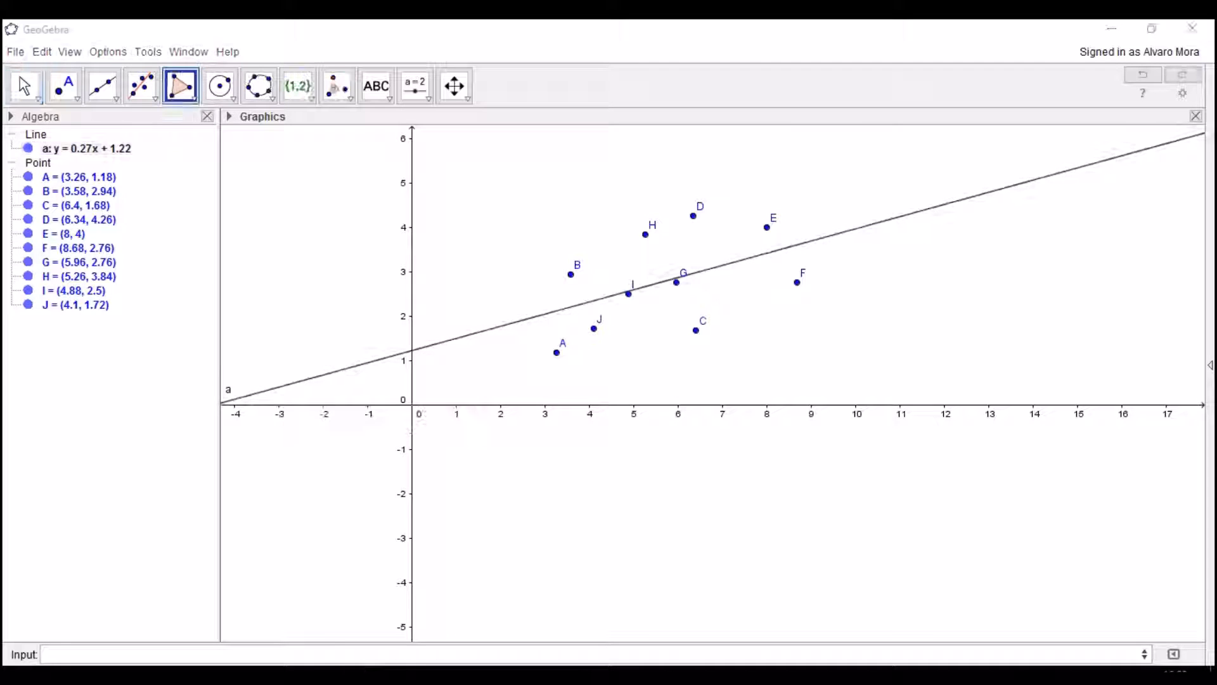
Step: Draw a triangle with the Polygon tool through about (1.4, 5.54), (0.32, 3.34) and (2.9, 3.36), and inspect its side and area entries
click(183, 87)
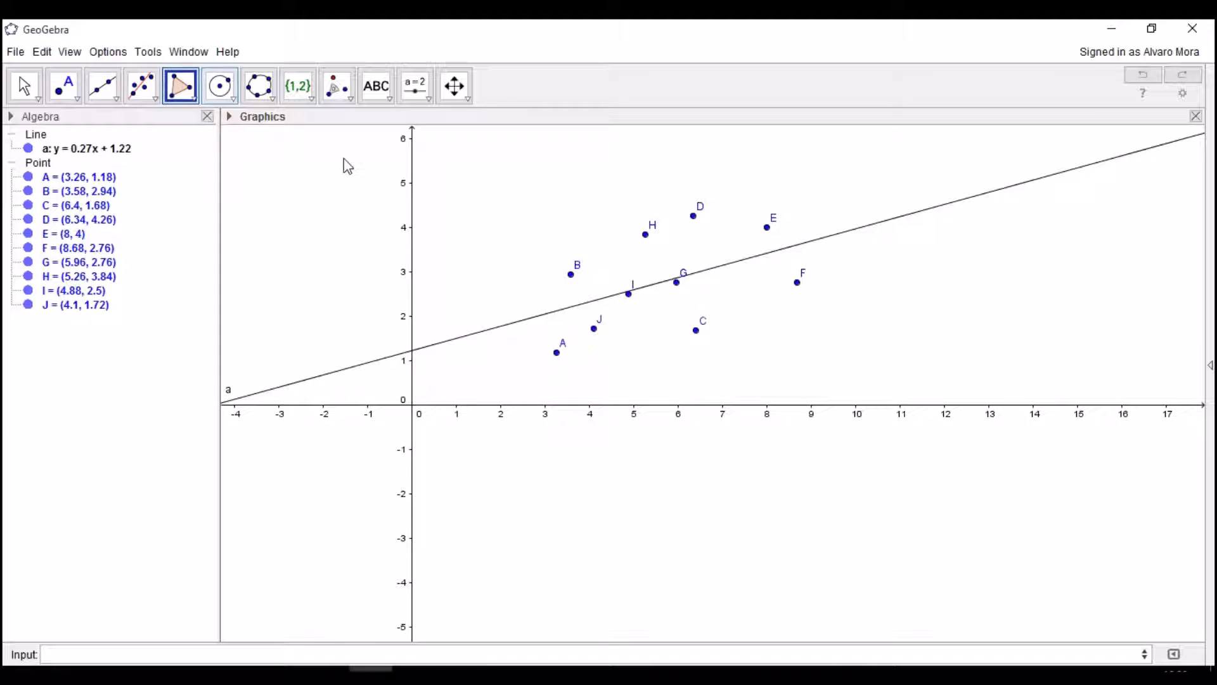
click(474, 159)
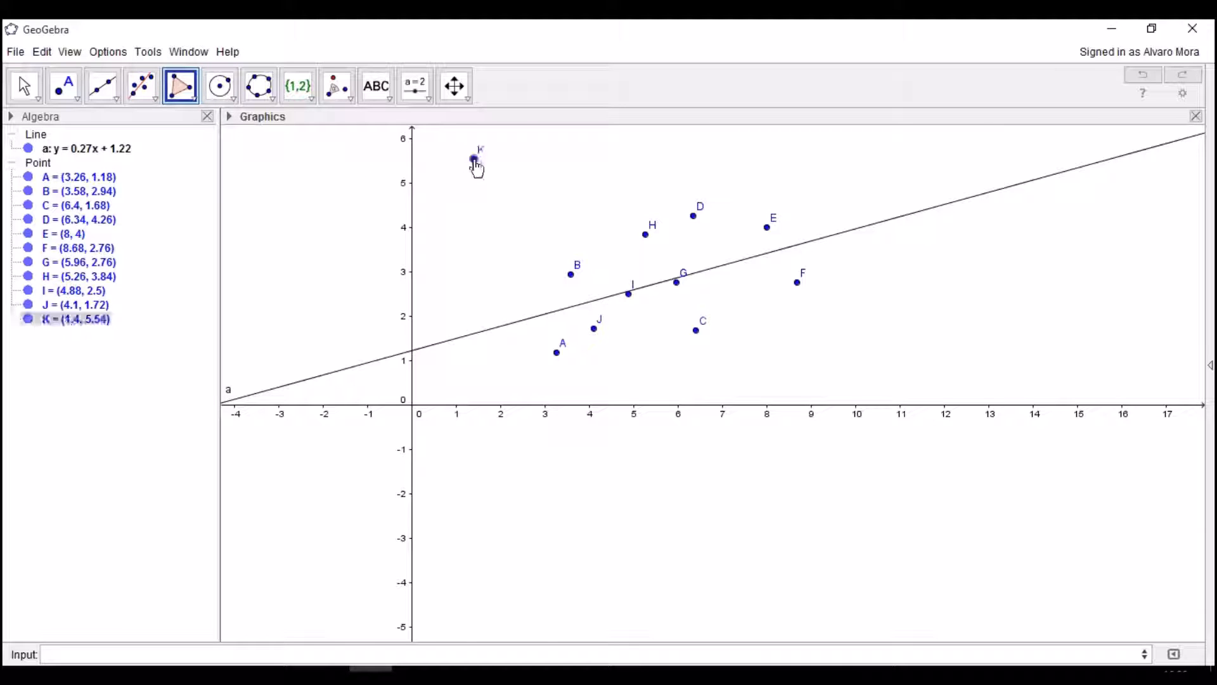
click(426, 256)
click(540, 256)
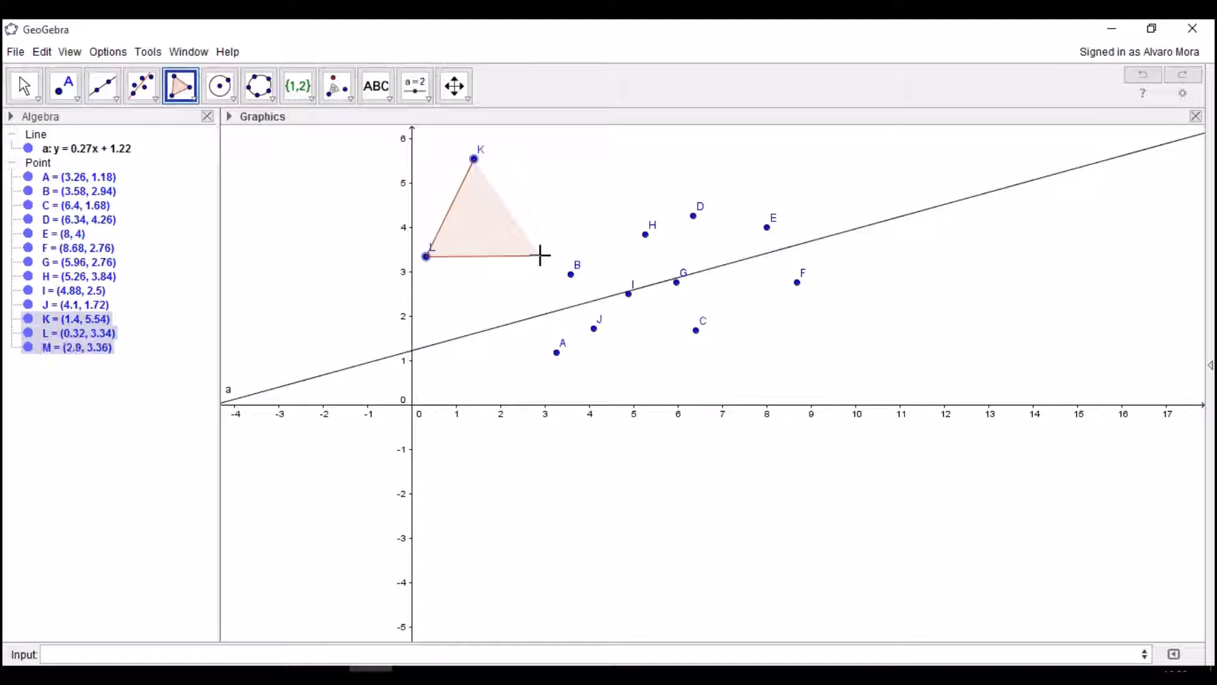
click(474, 159)
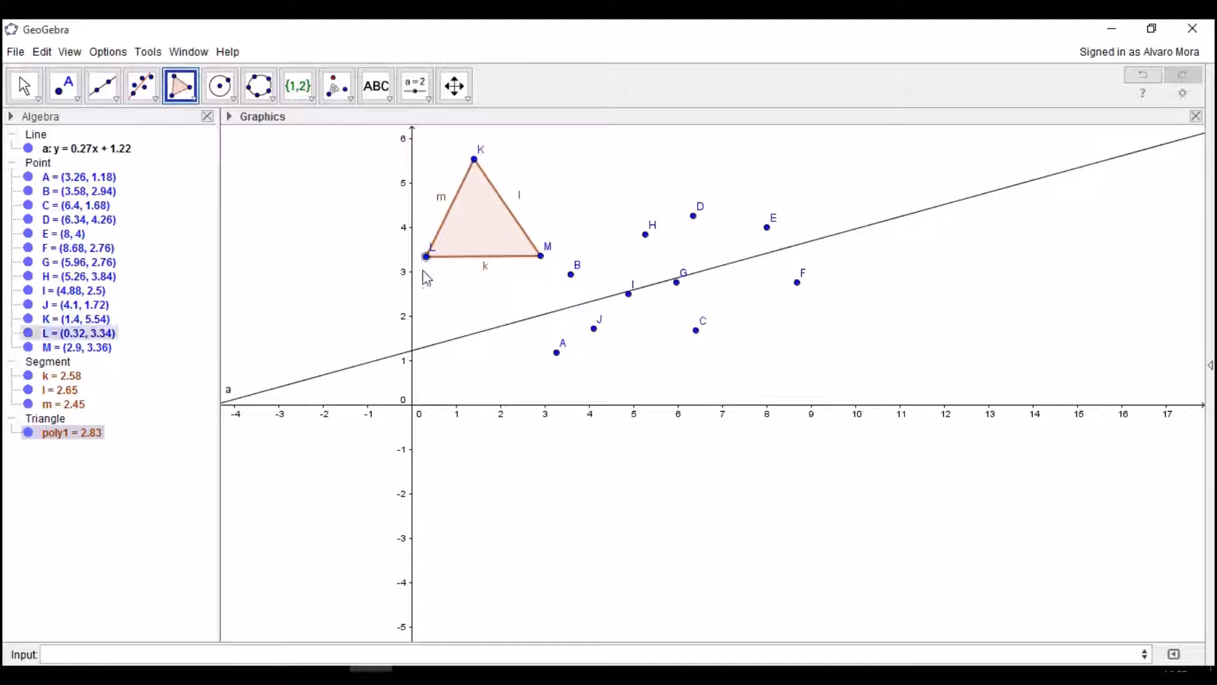
click(60, 389)
click(67, 404)
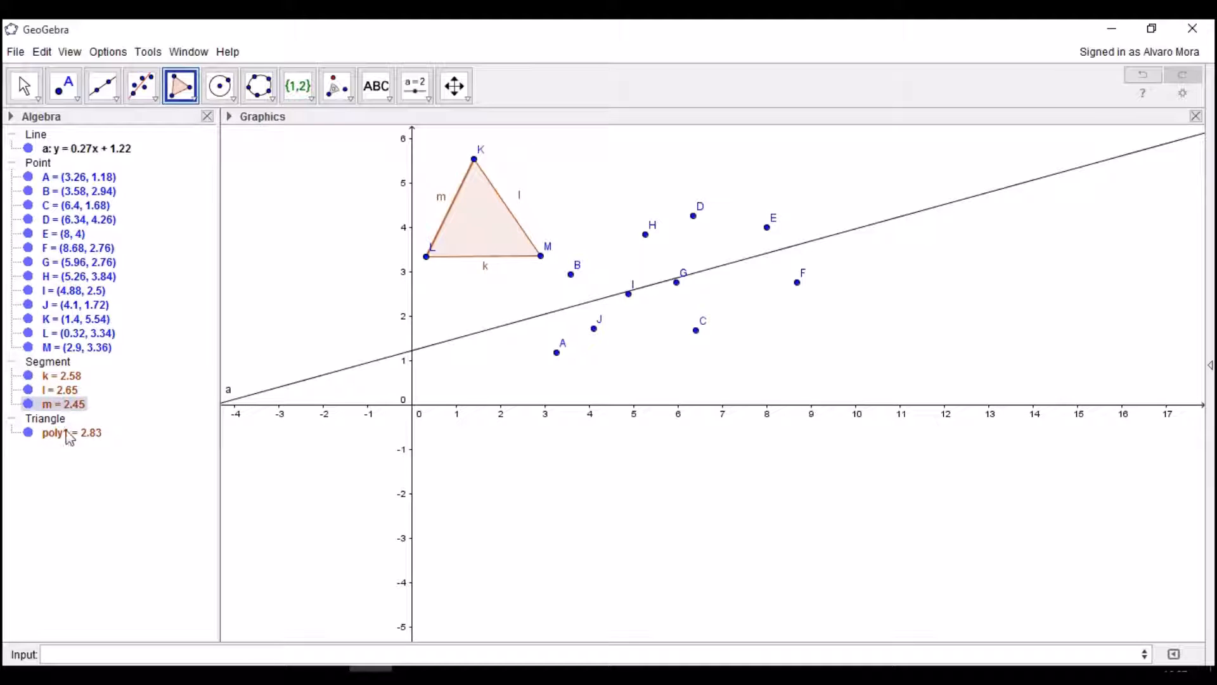
click(70, 432)
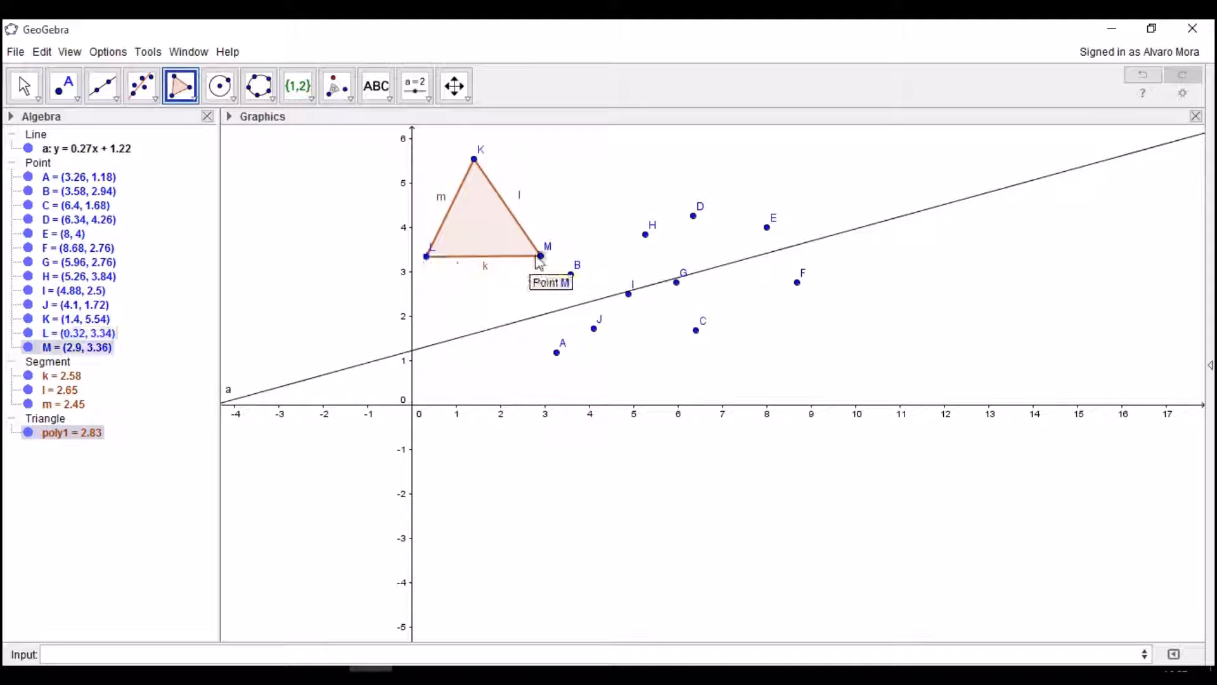
Step: Connect points B, A and J with three segments to outline a triangle
click(63, 86)
click(116, 100)
click(134, 157)
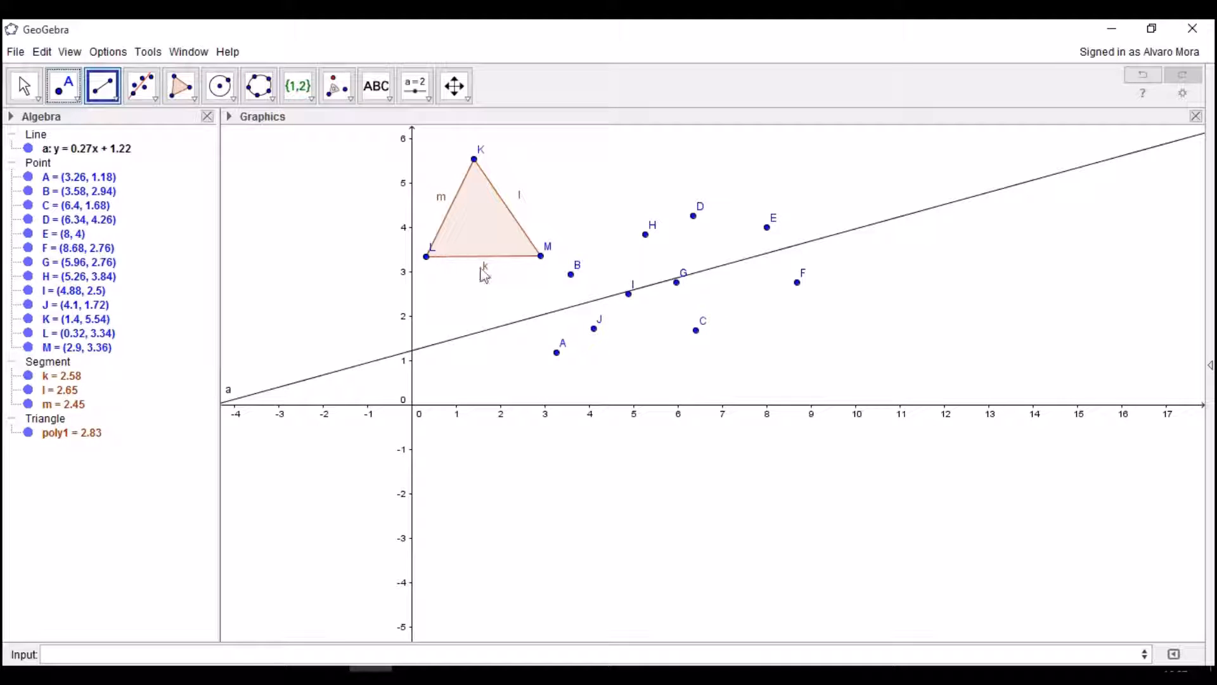
click(571, 273)
click(557, 350)
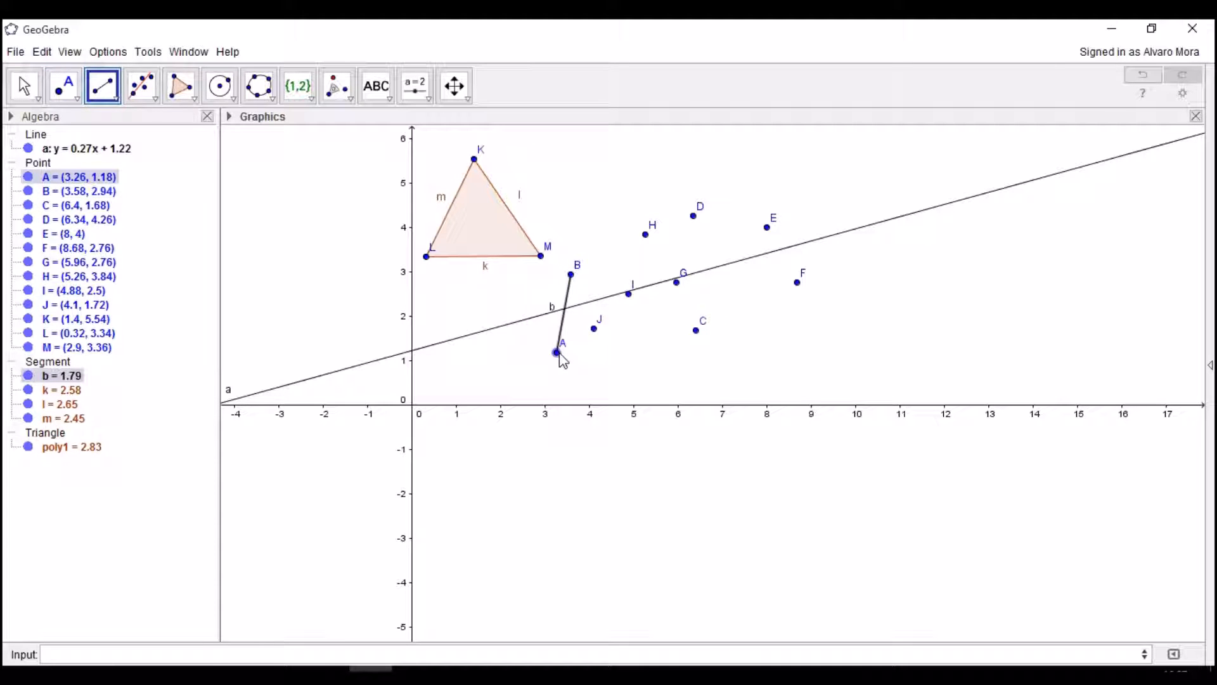
click(557, 352)
click(594, 328)
click(593, 328)
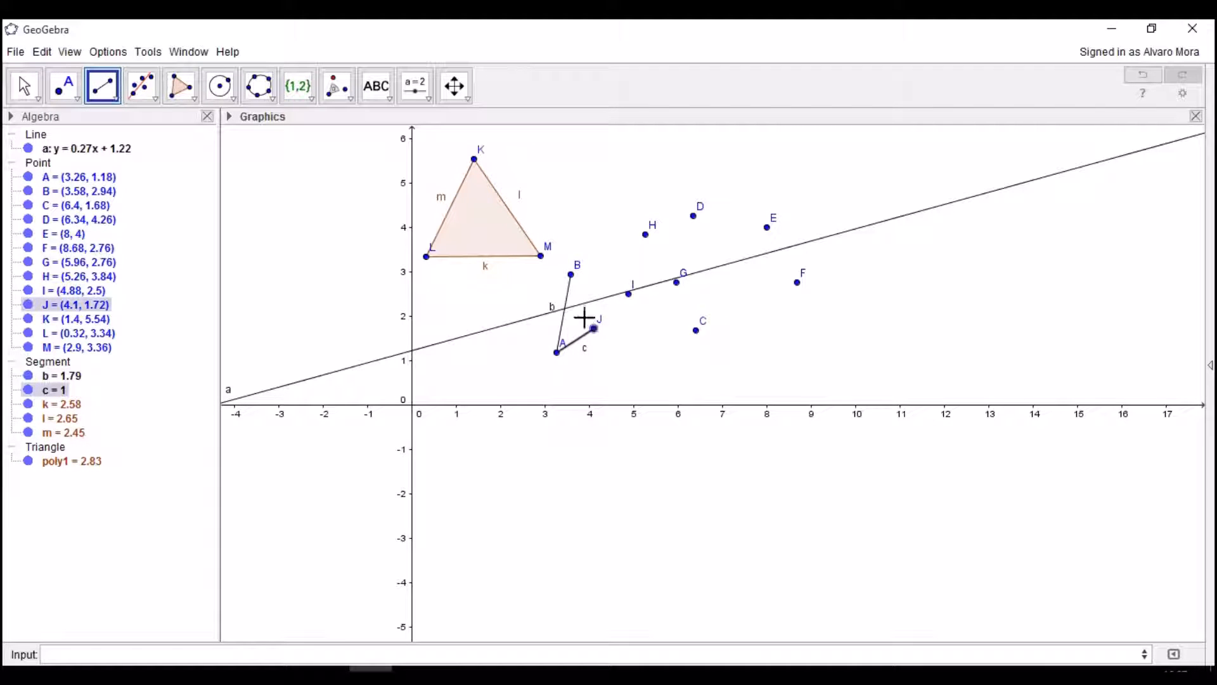
click(570, 274)
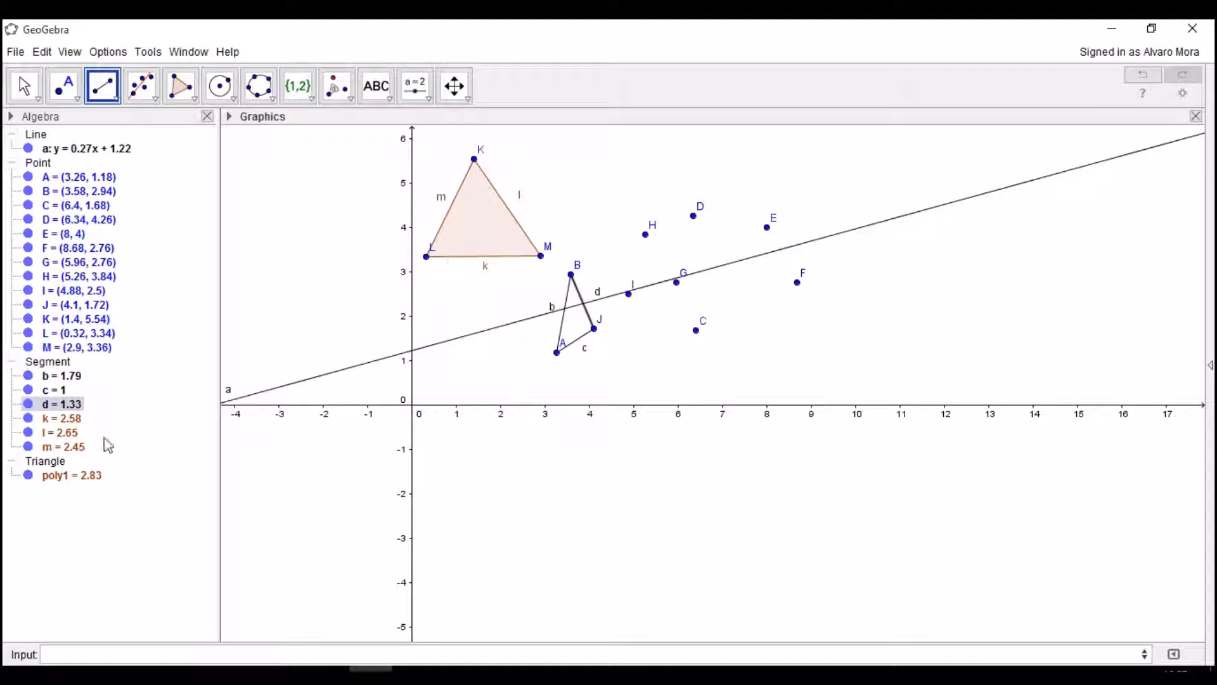
Step: Check the definition of the filled triangle KLM
double_click(95, 480)
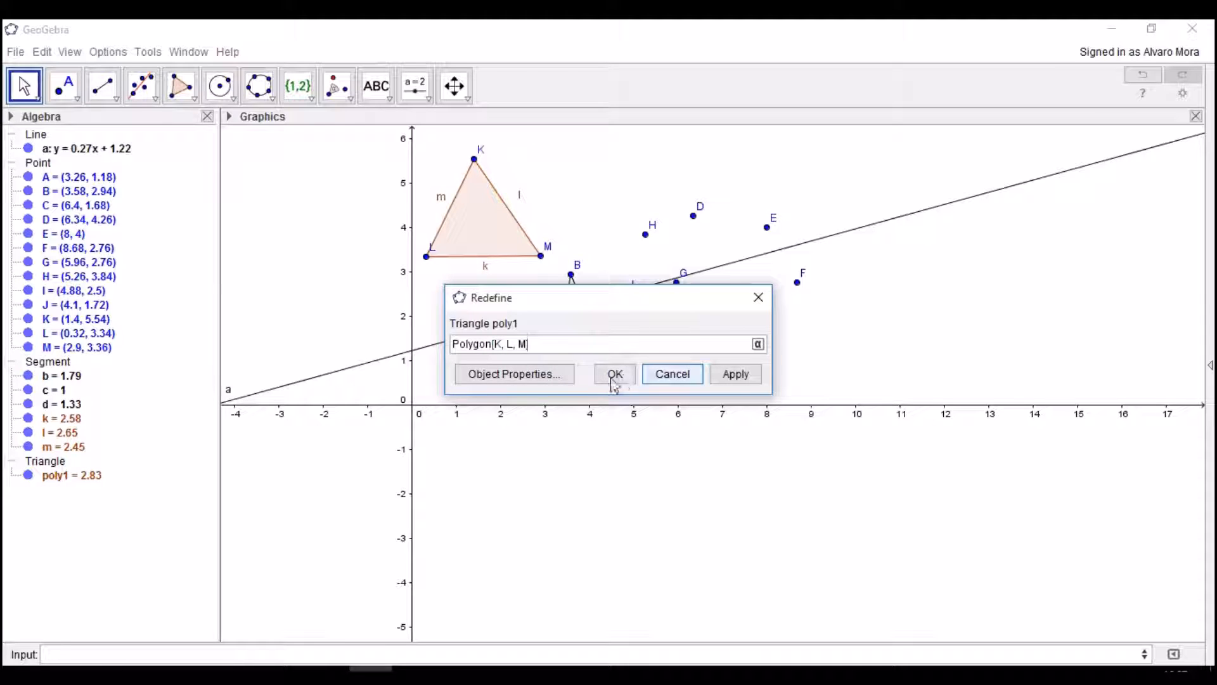
click(614, 375)
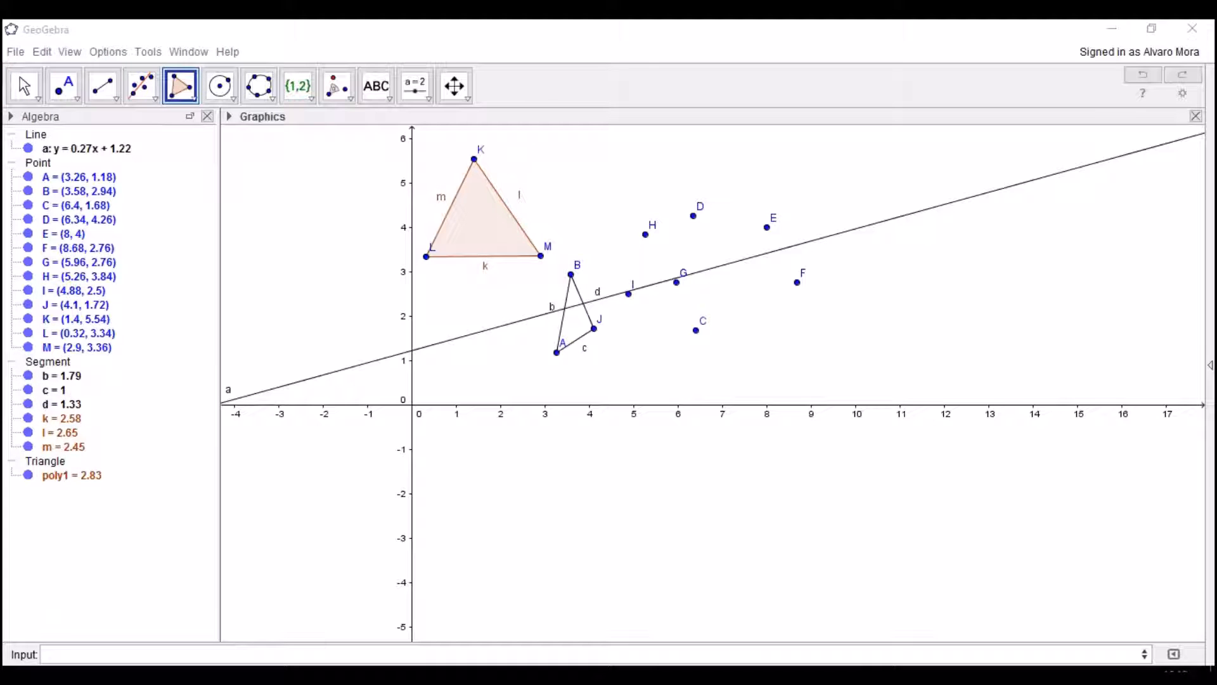
Step: Create a three-vertex regular polygon below the x-axis with its base from about (3.9, -3.48) to (6.48, -3.54)
click(190, 95)
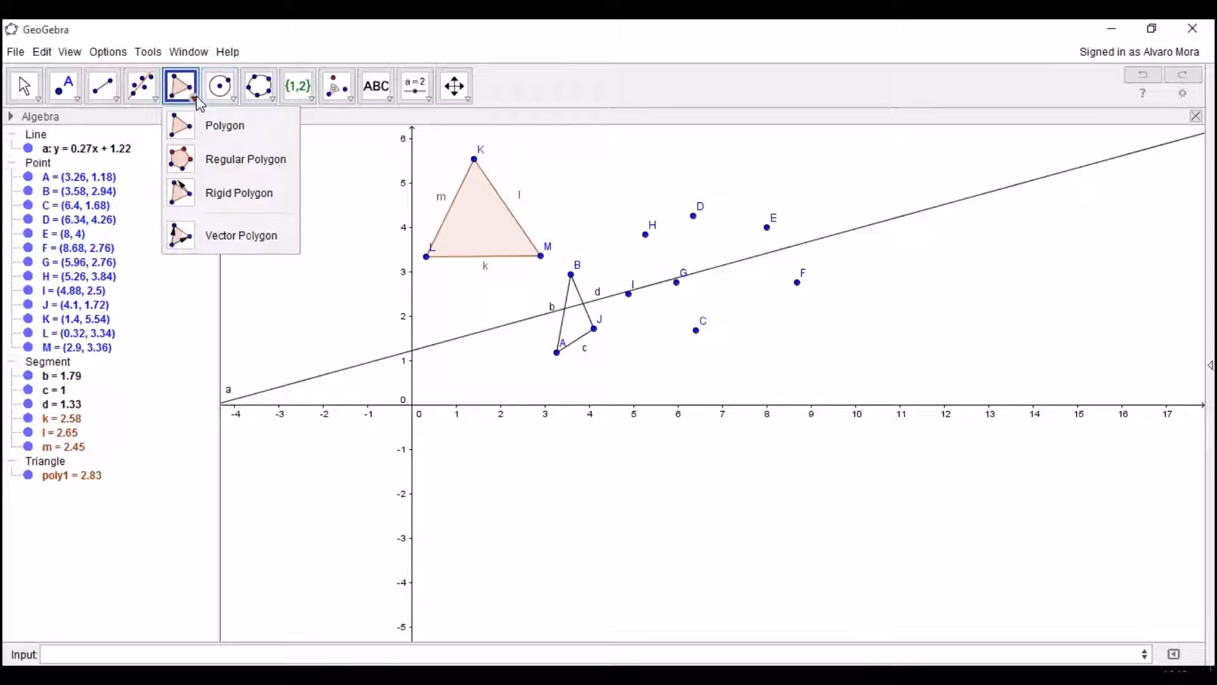
click(220, 166)
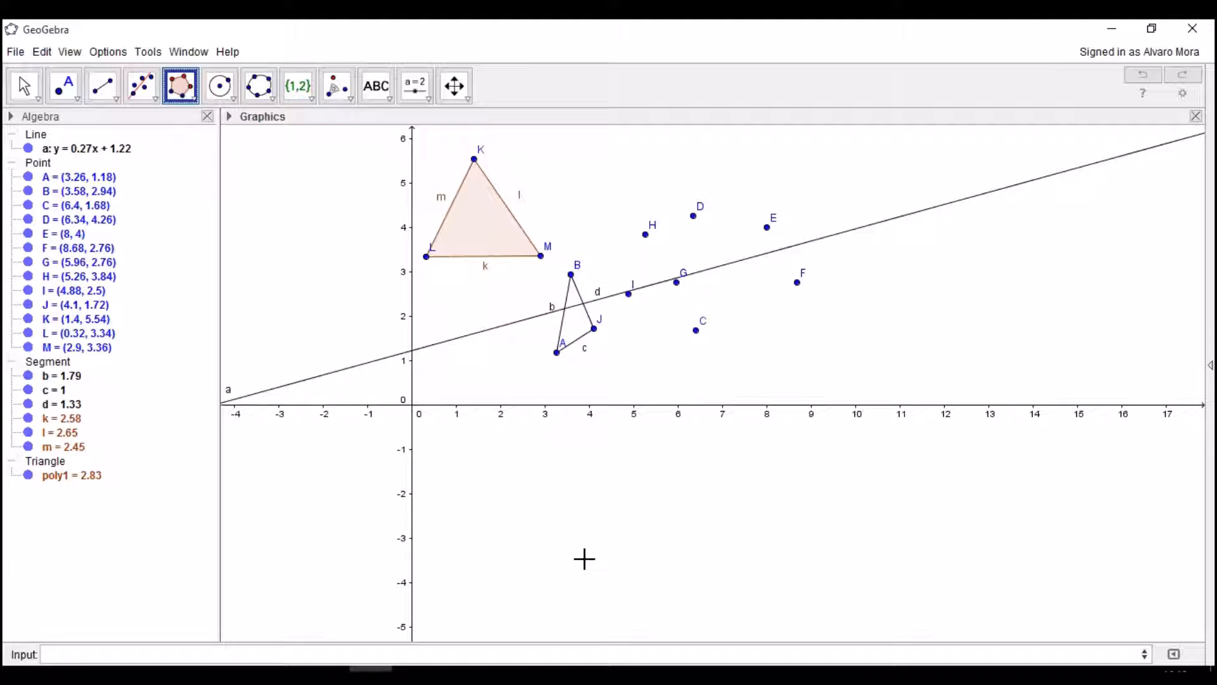
click(585, 559)
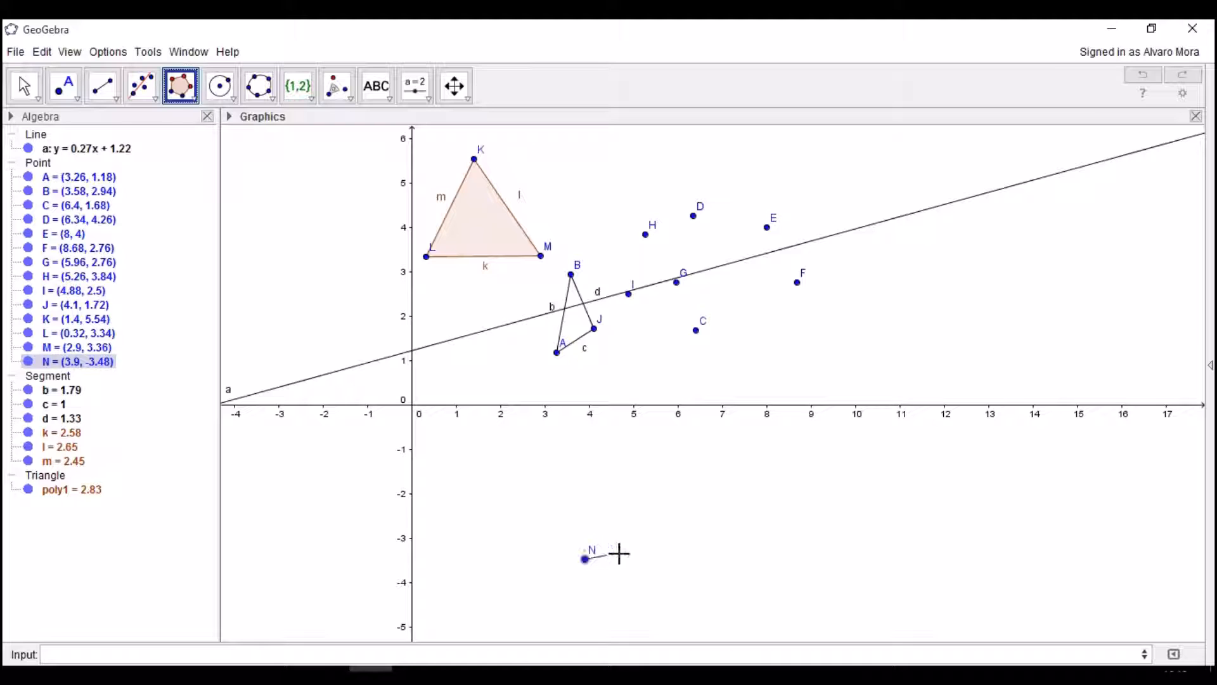
click(699, 561)
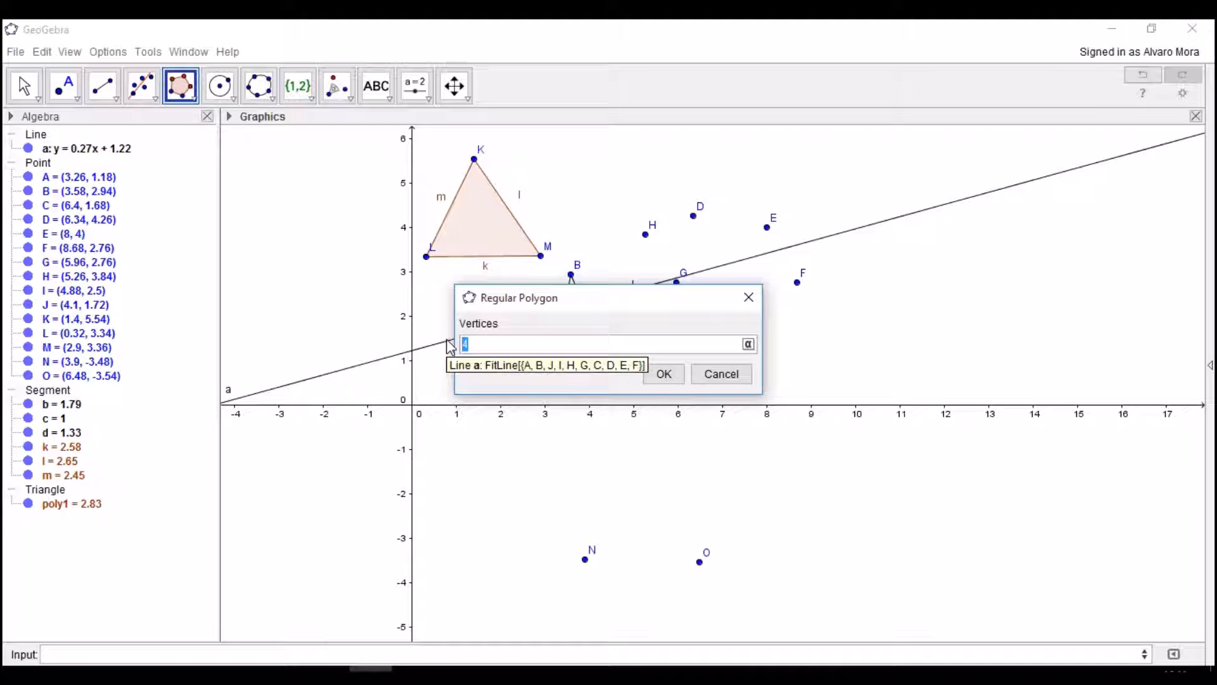
key(Return)
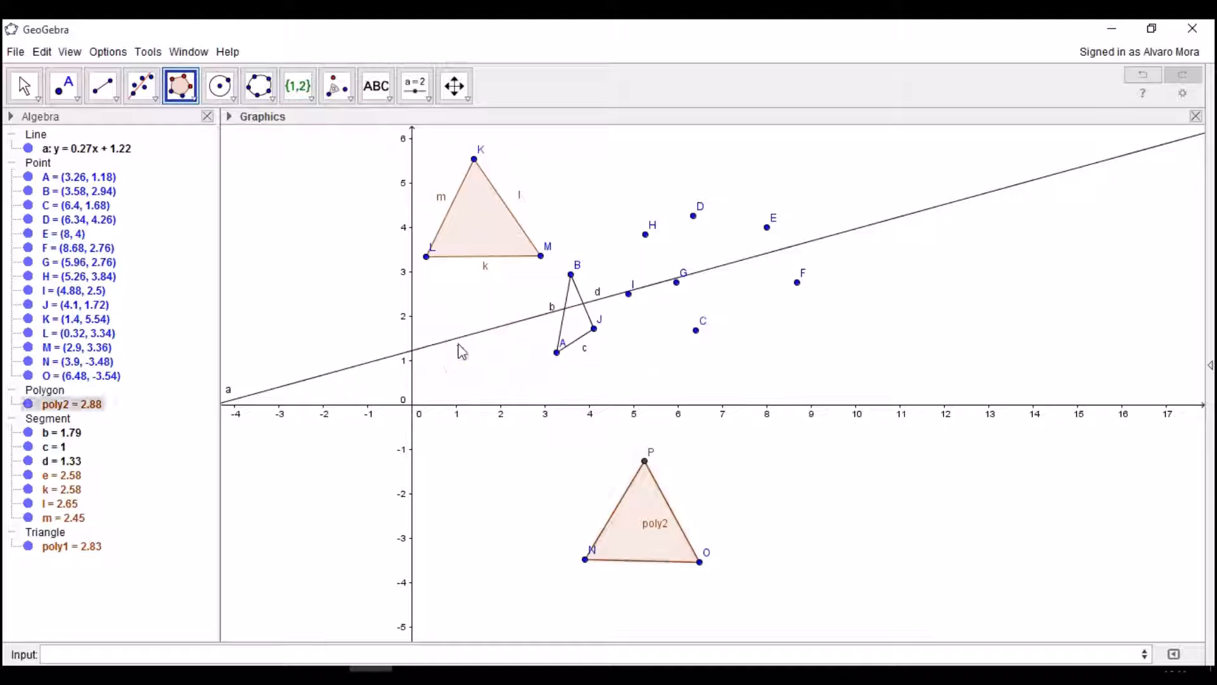
Step: Create a regular polygon with 4 vertices on a side from about (10.76, -2.46) to (13.7, -2)
click(889, 514)
click(1020, 493)
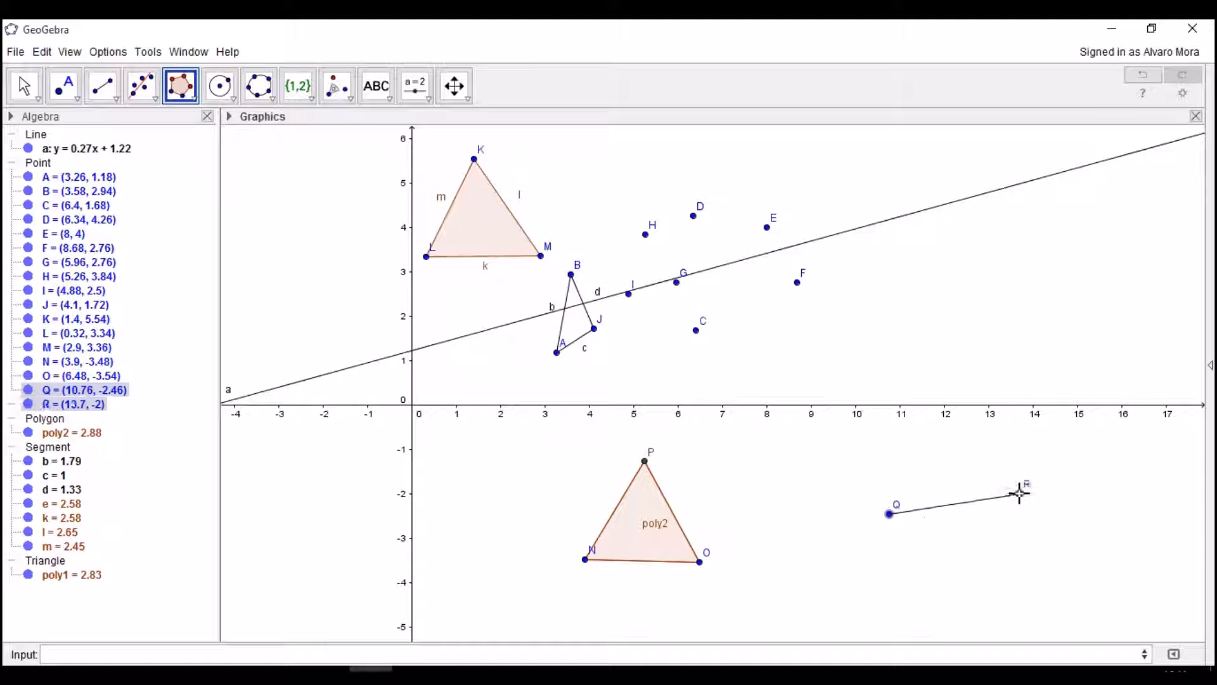
text(4)
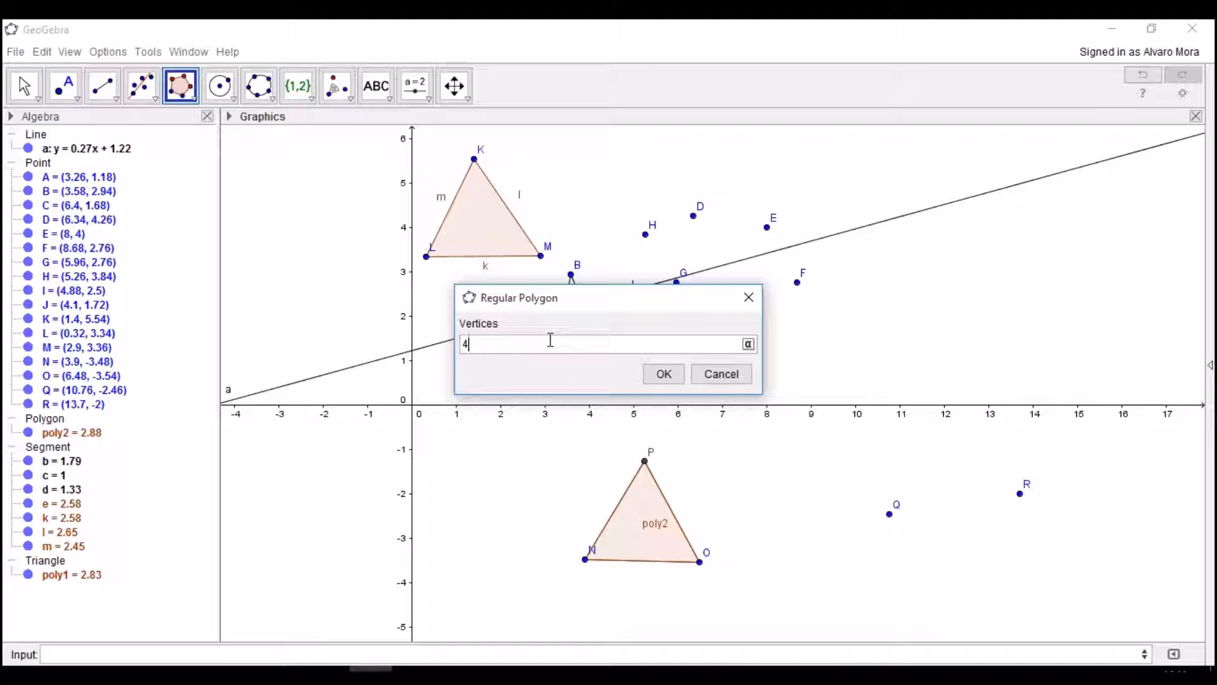
key(Return)
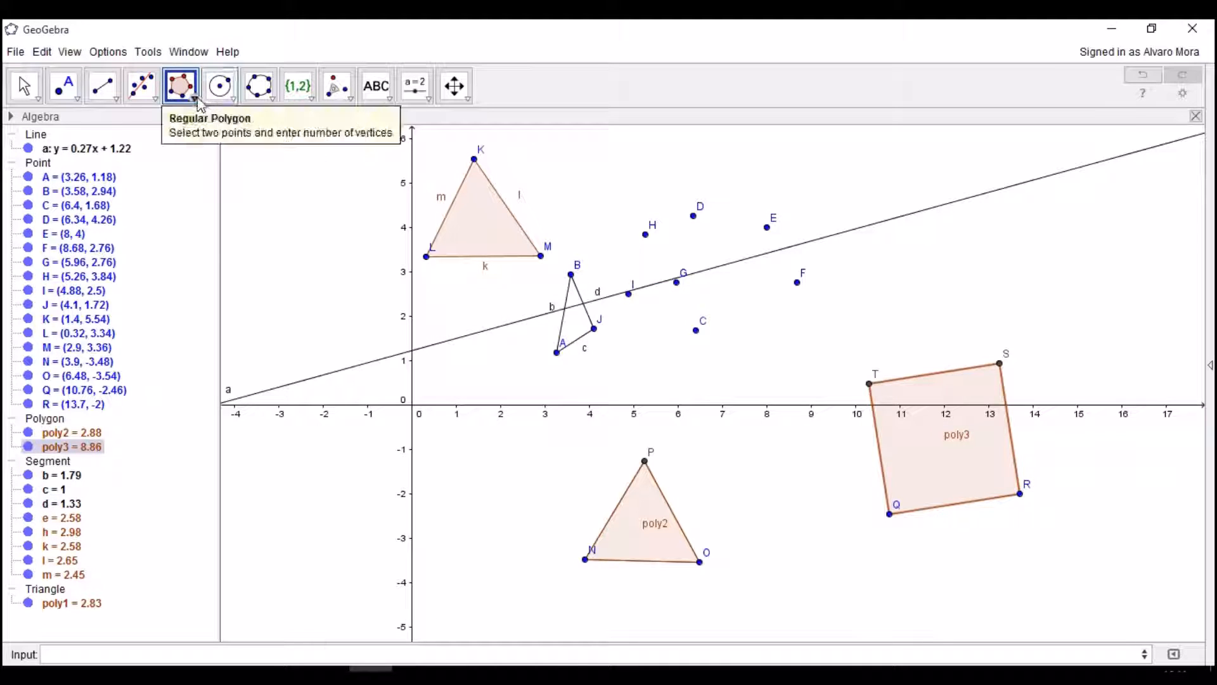
click(181, 89)
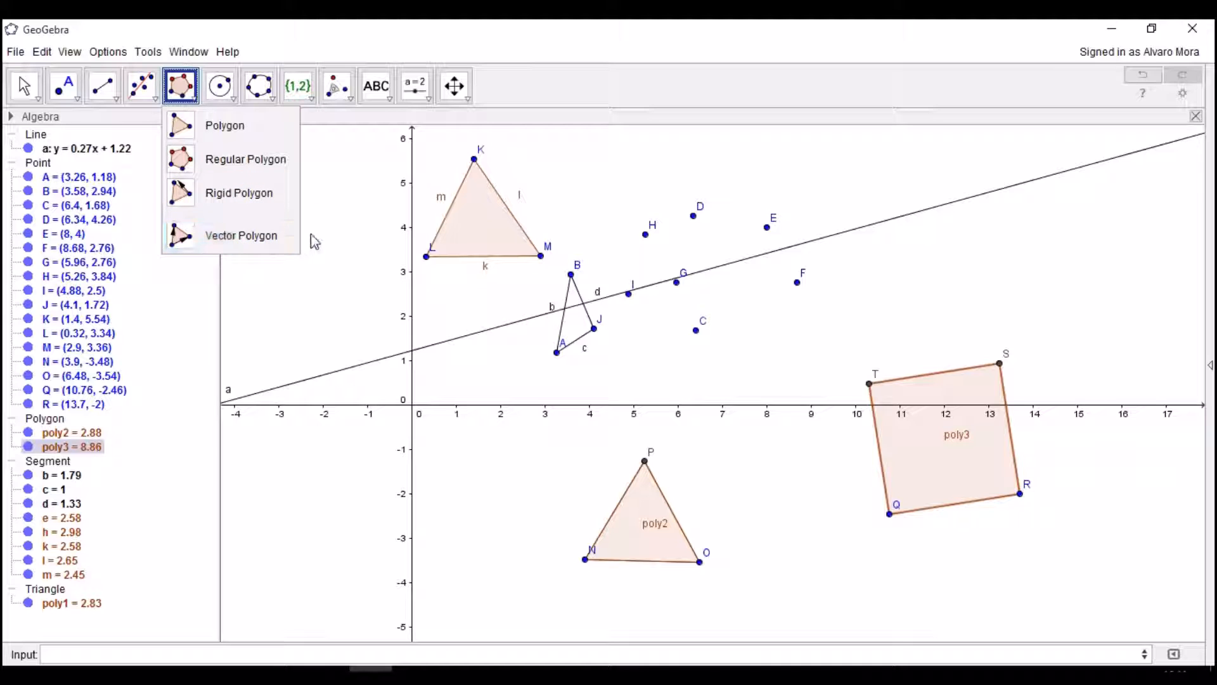
click(331, 234)
click(286, 200)
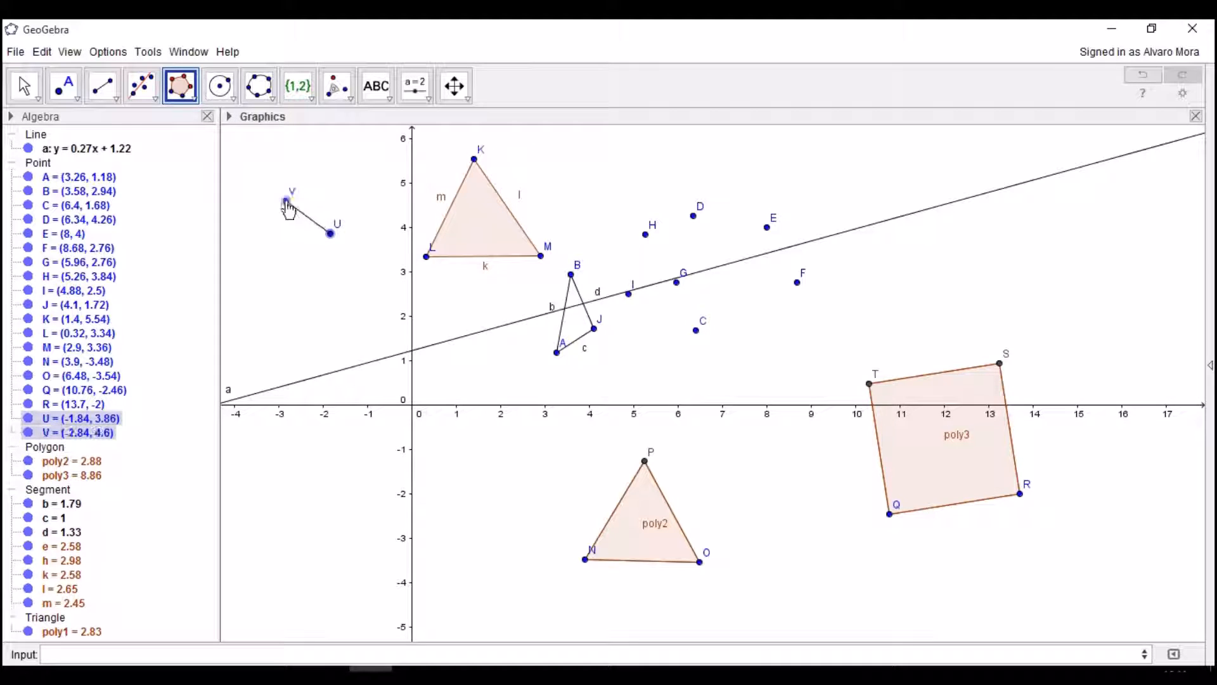
click(721, 374)
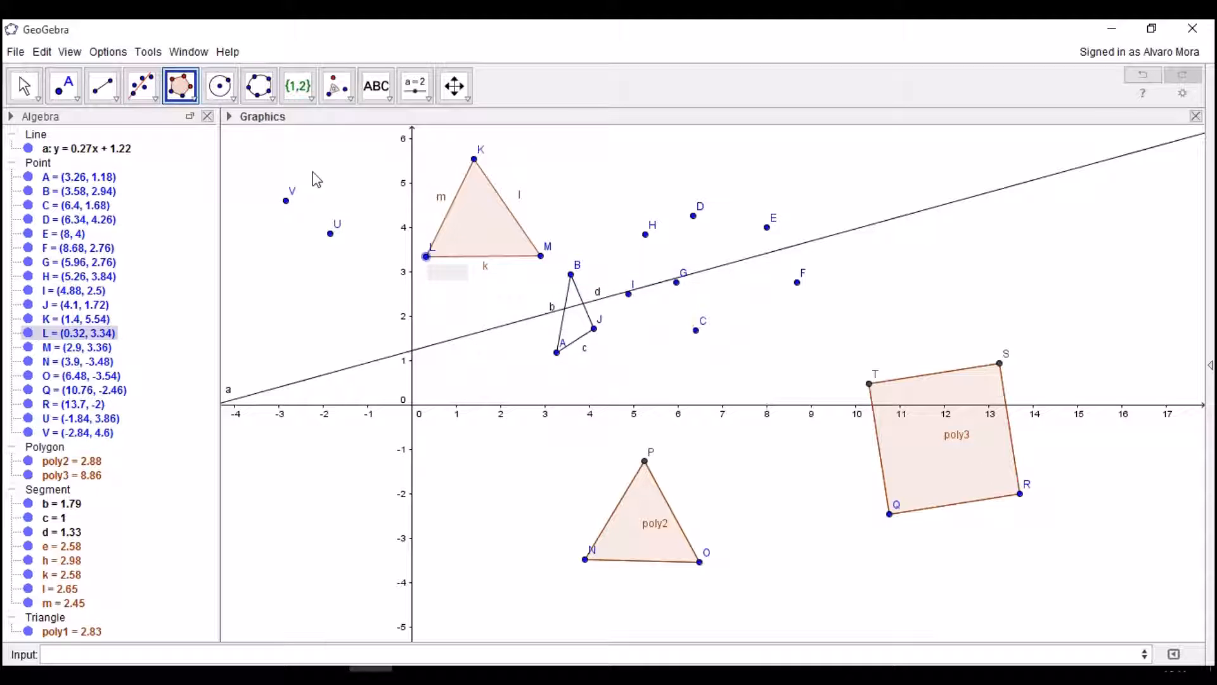
Step: Start a new blank construction without saving the current one
click(16, 52)
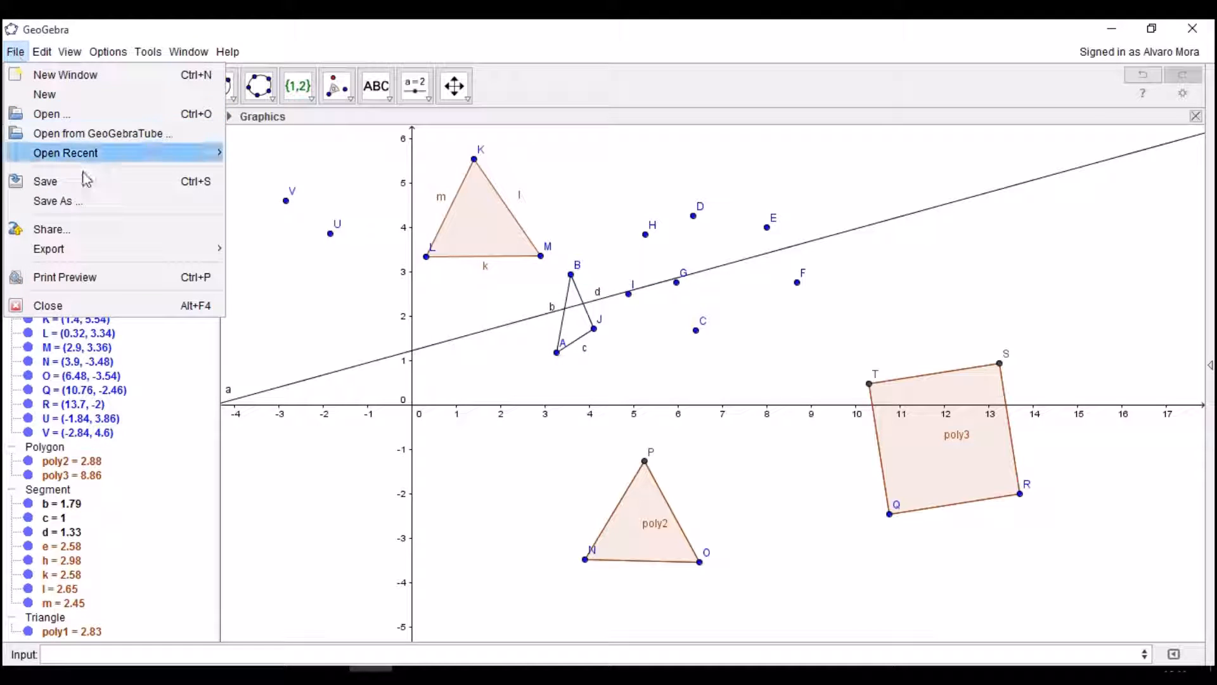
click(92, 96)
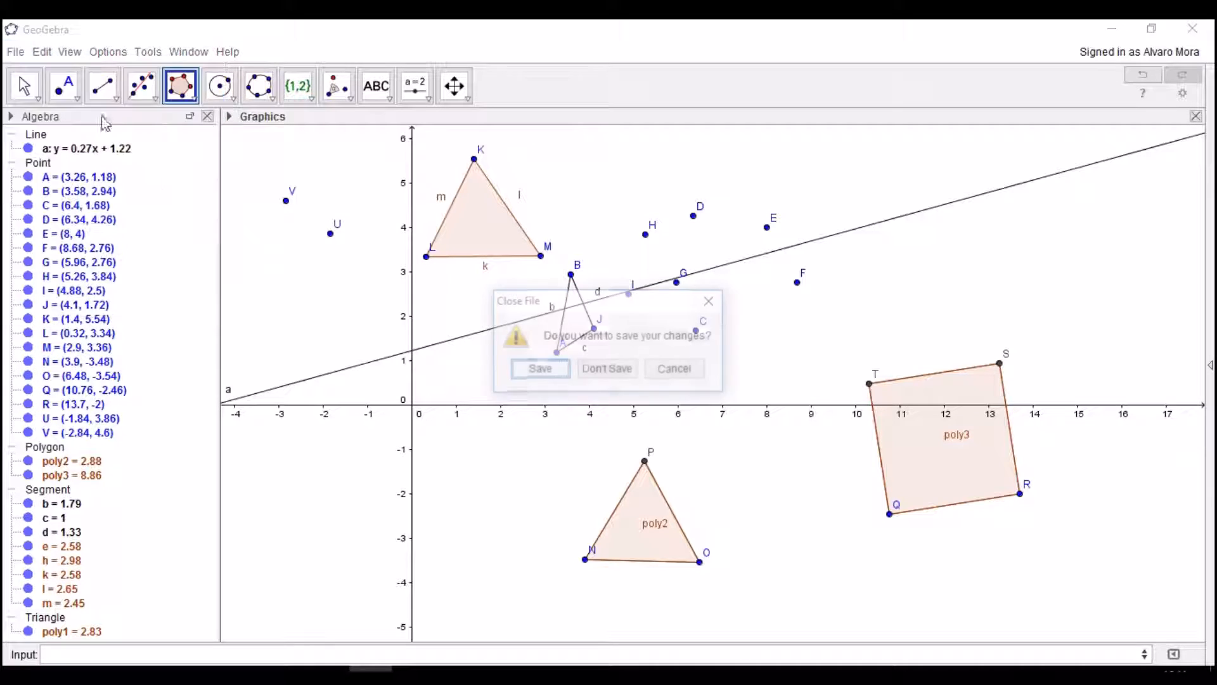
click(607, 369)
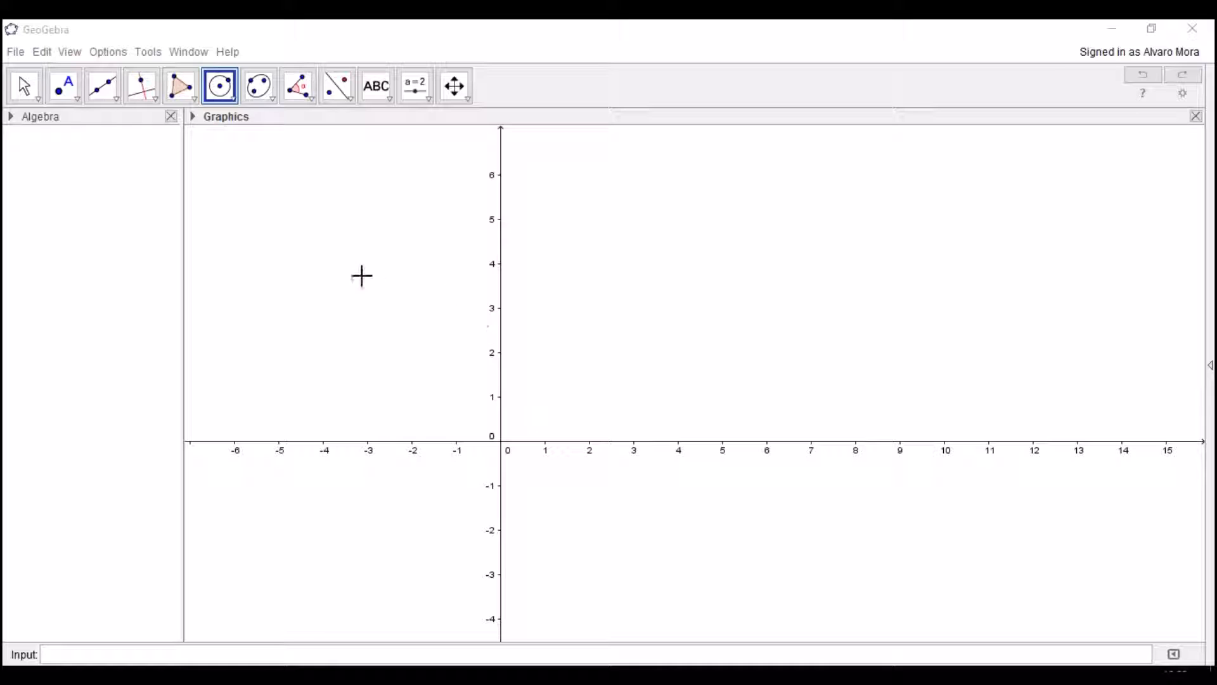
Step: Draw a circle centred at about (2.94, 2.68) through about (5.38, 3.1), and widen the Algebra view to fit its full equation
click(232, 100)
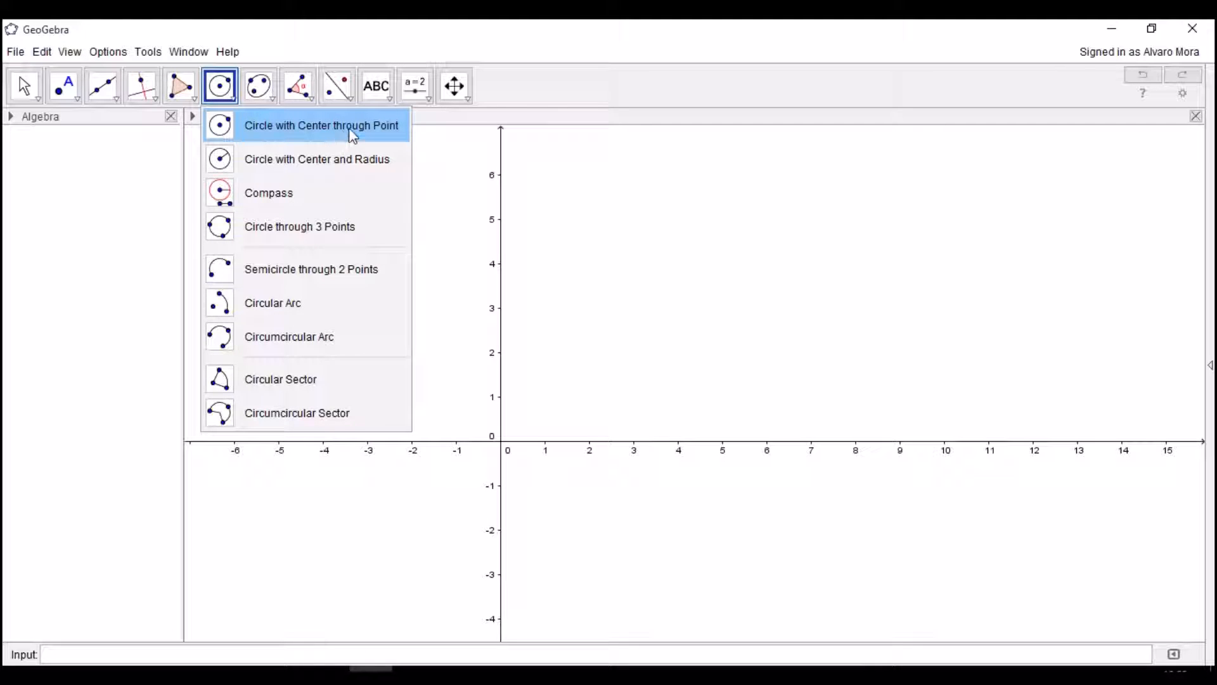
click(275, 125)
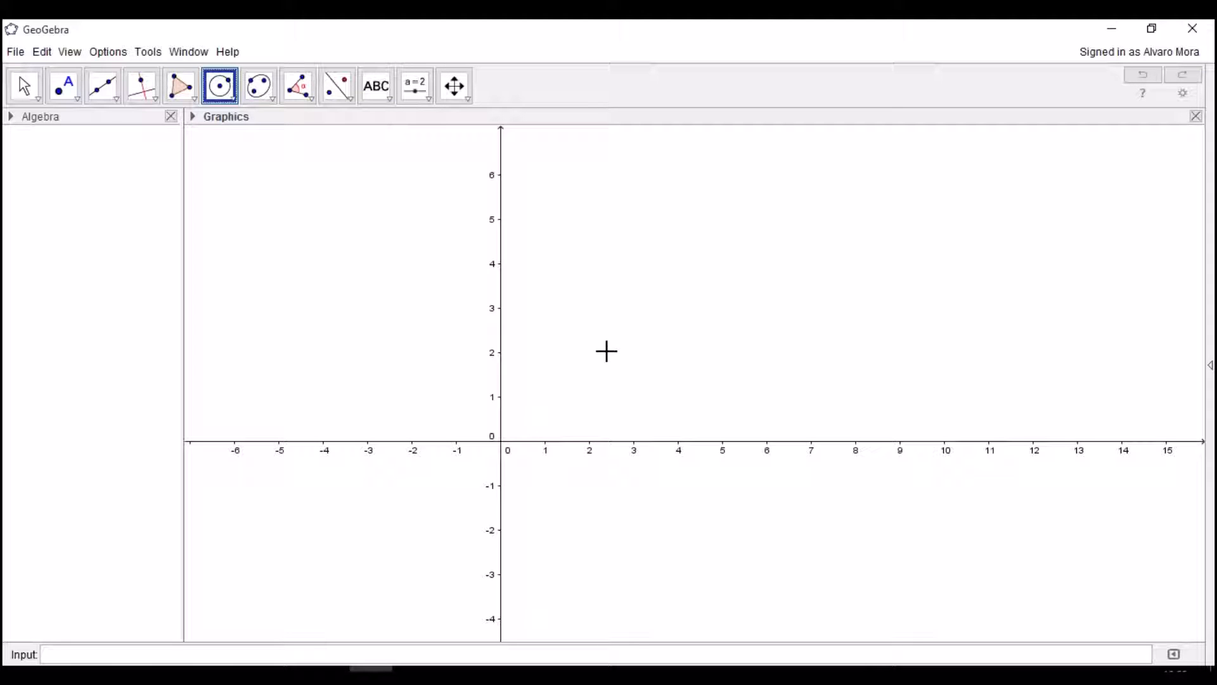
click(631, 322)
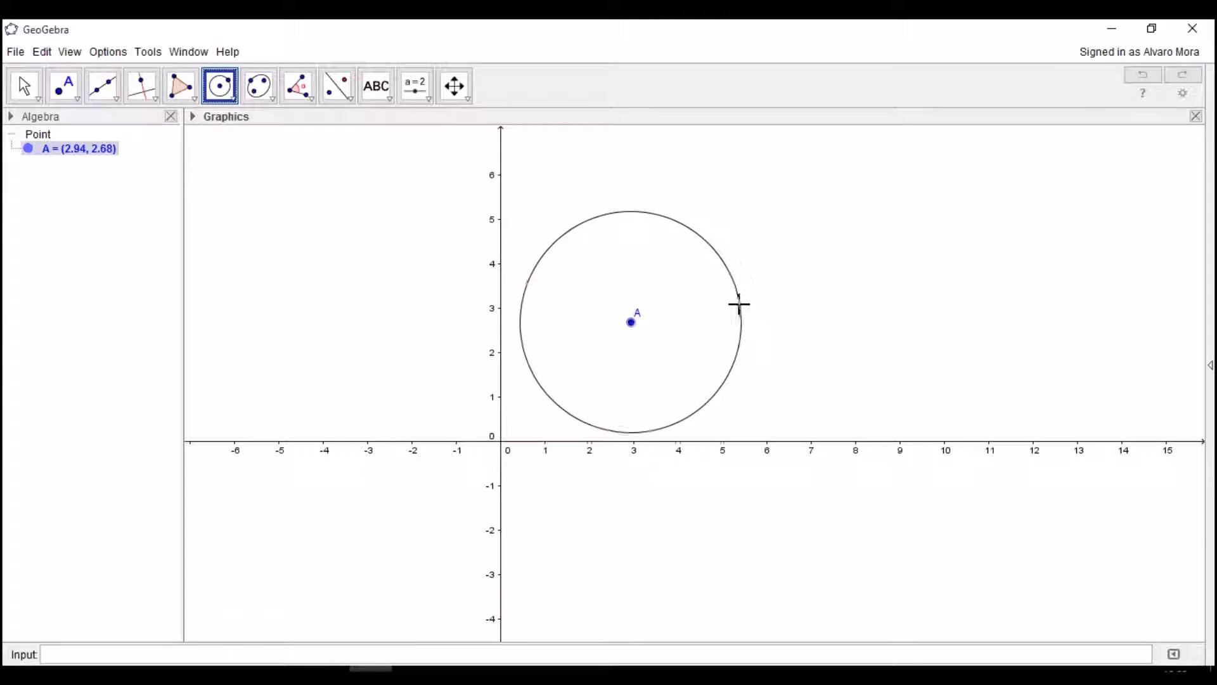
click(739, 304)
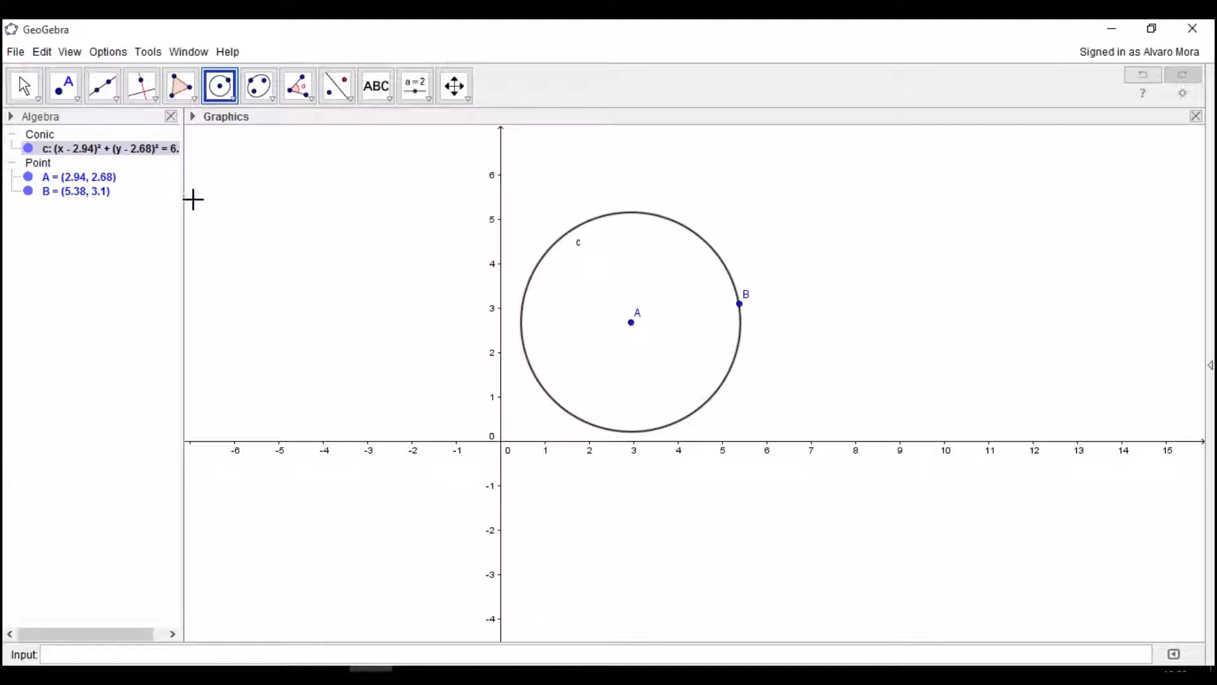
drag(183, 190, 229, 190)
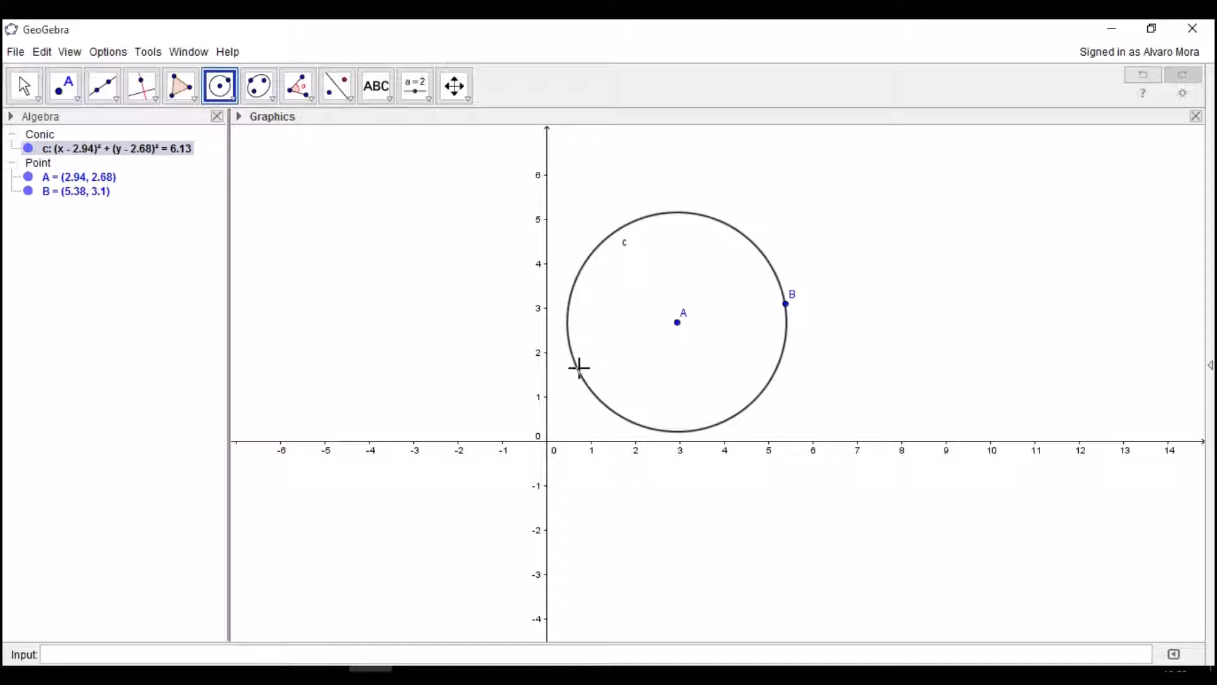
Step: Draw a circle with radius 2 using Circle with Center and Radius, centred at about (8.68, 3.18)
click(229, 95)
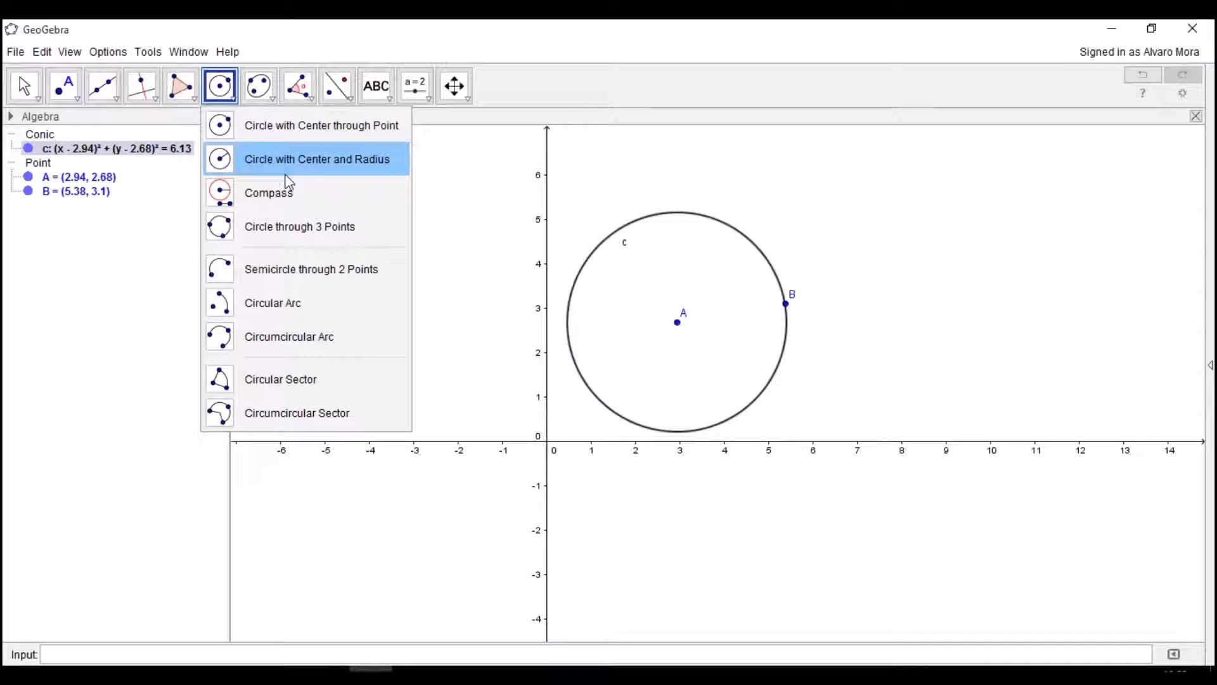
click(312, 167)
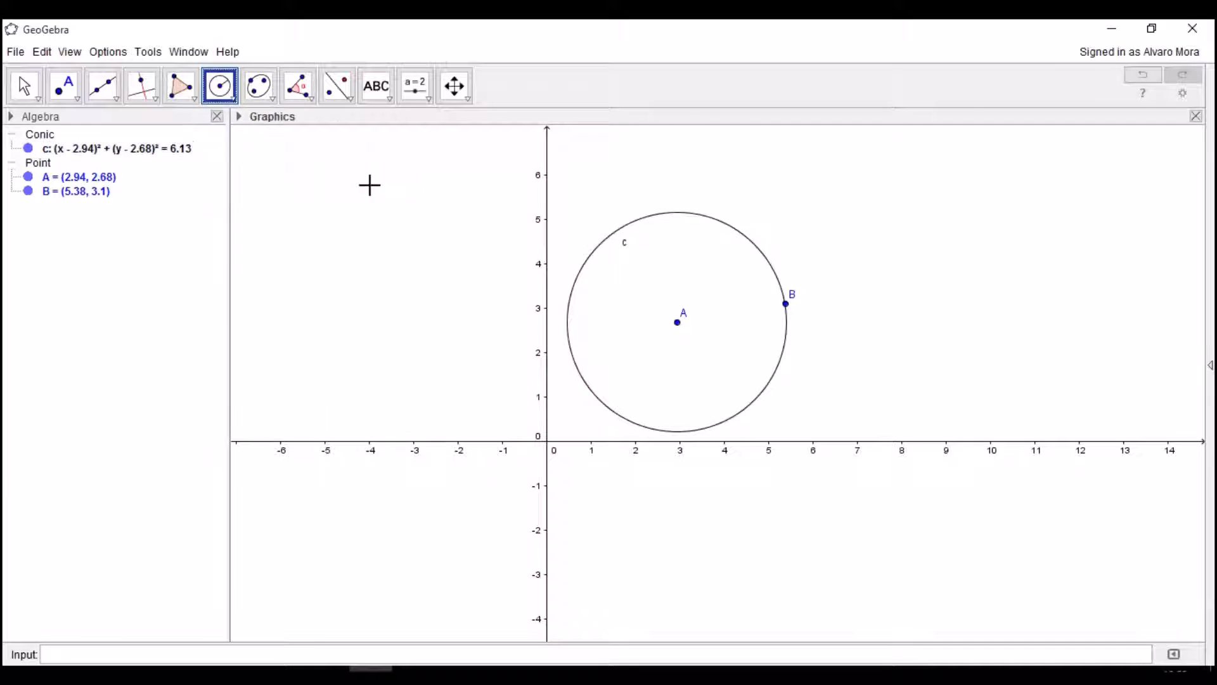
click(931, 300)
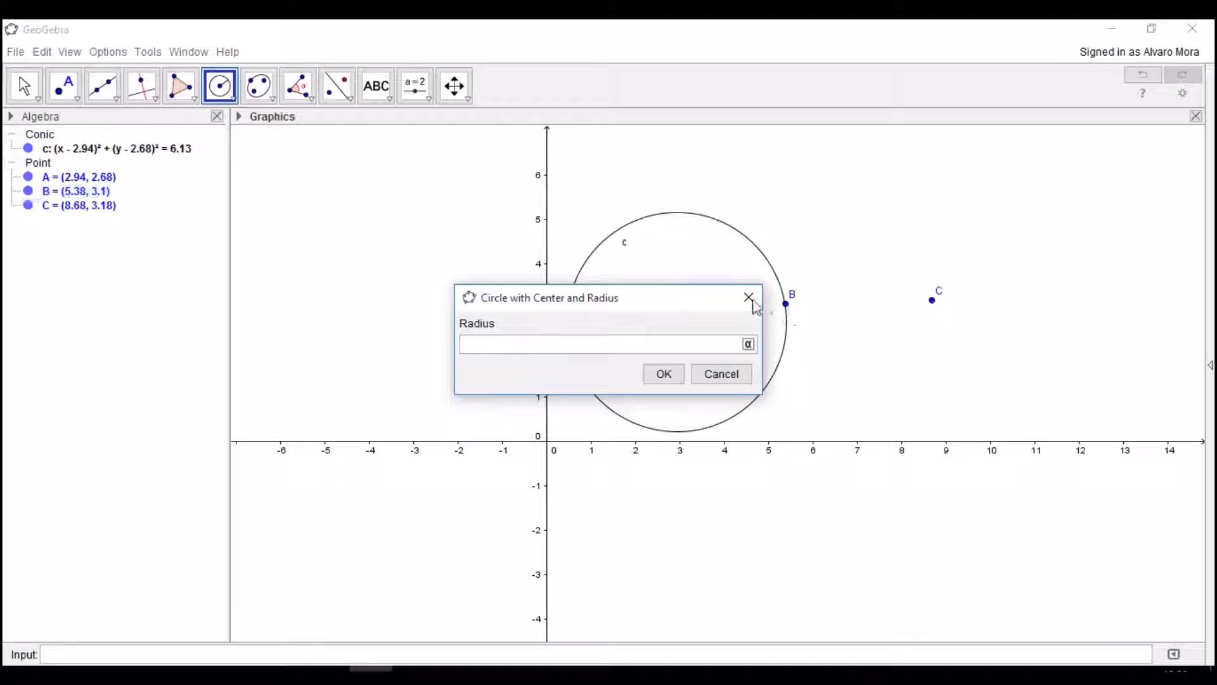
drag(706, 303, 694, 290)
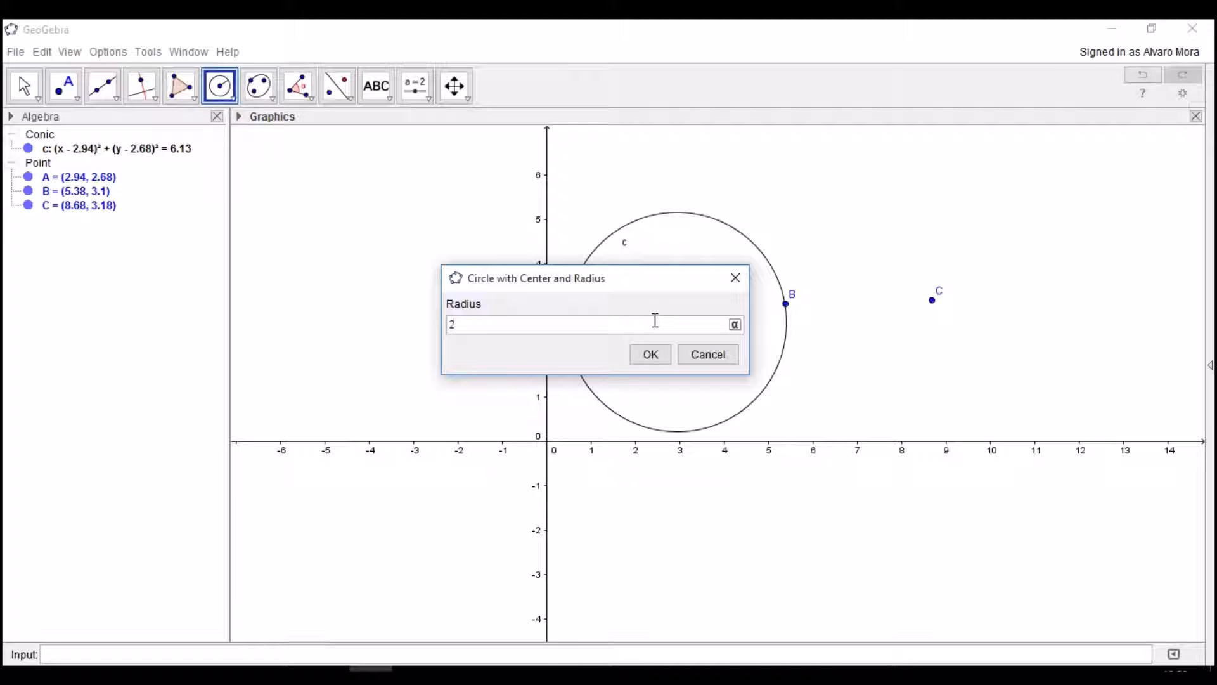
click(650, 353)
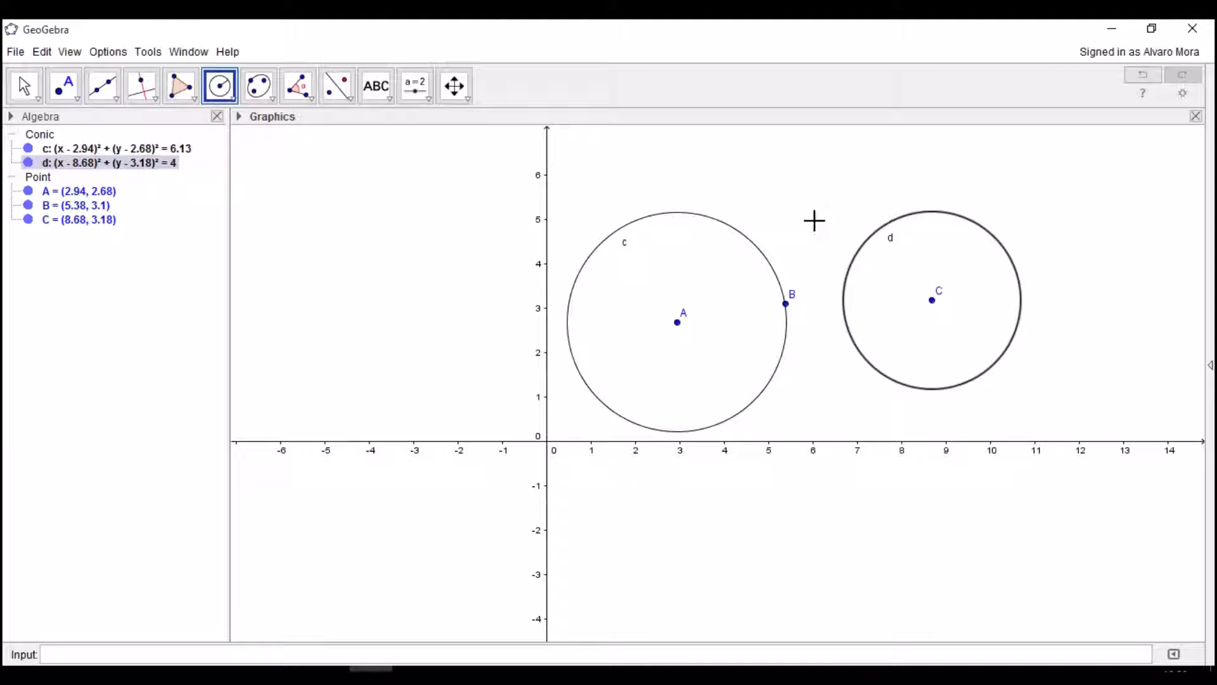
click(336, 674)
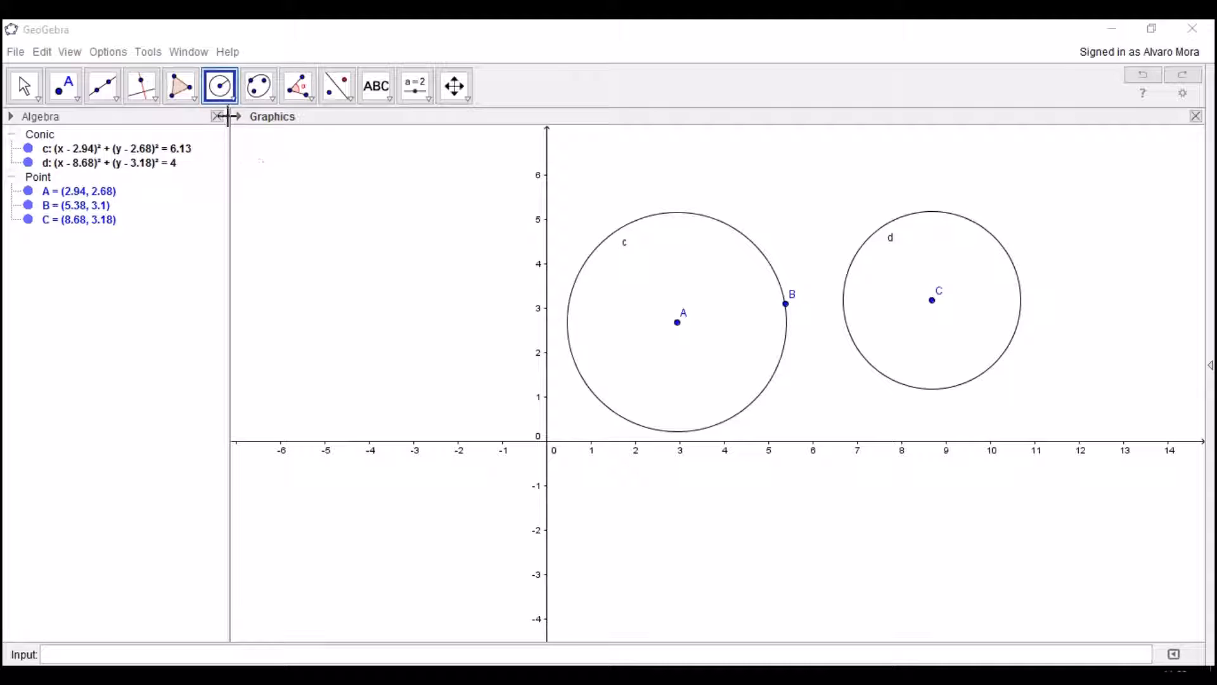
Step: Draw a Compass circle centred at point A, taking its radius from the distance between points B and C
click(230, 96)
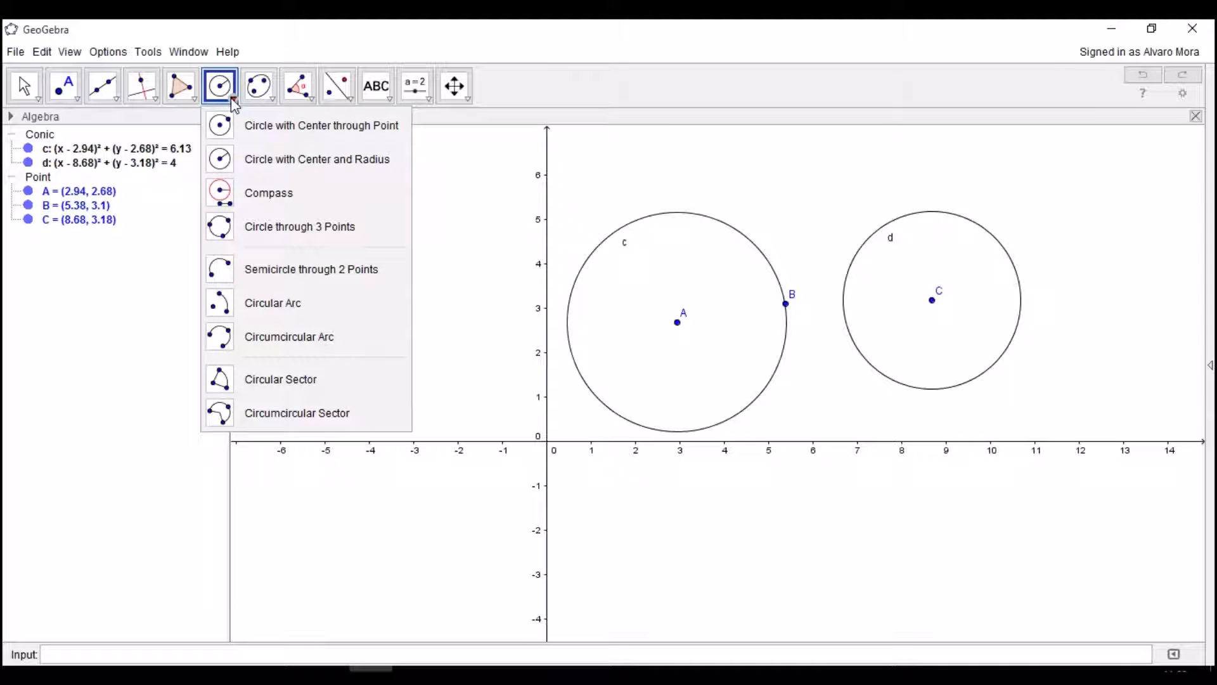
click(276, 200)
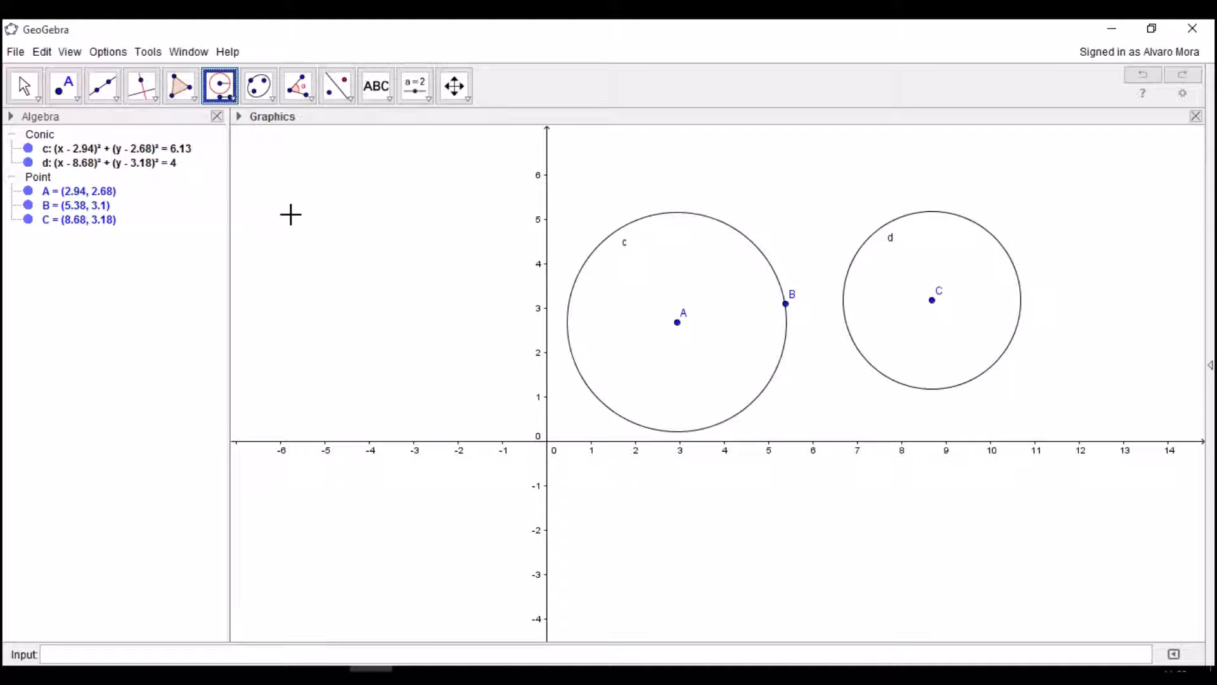
click(786, 304)
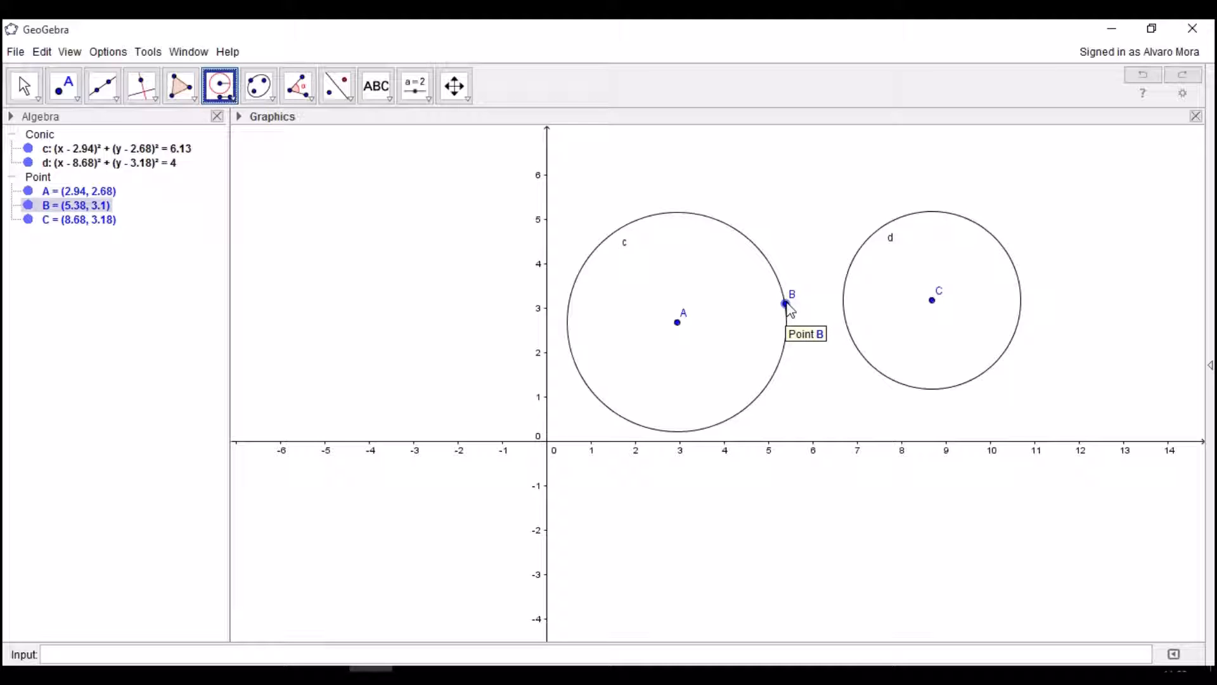
click(932, 301)
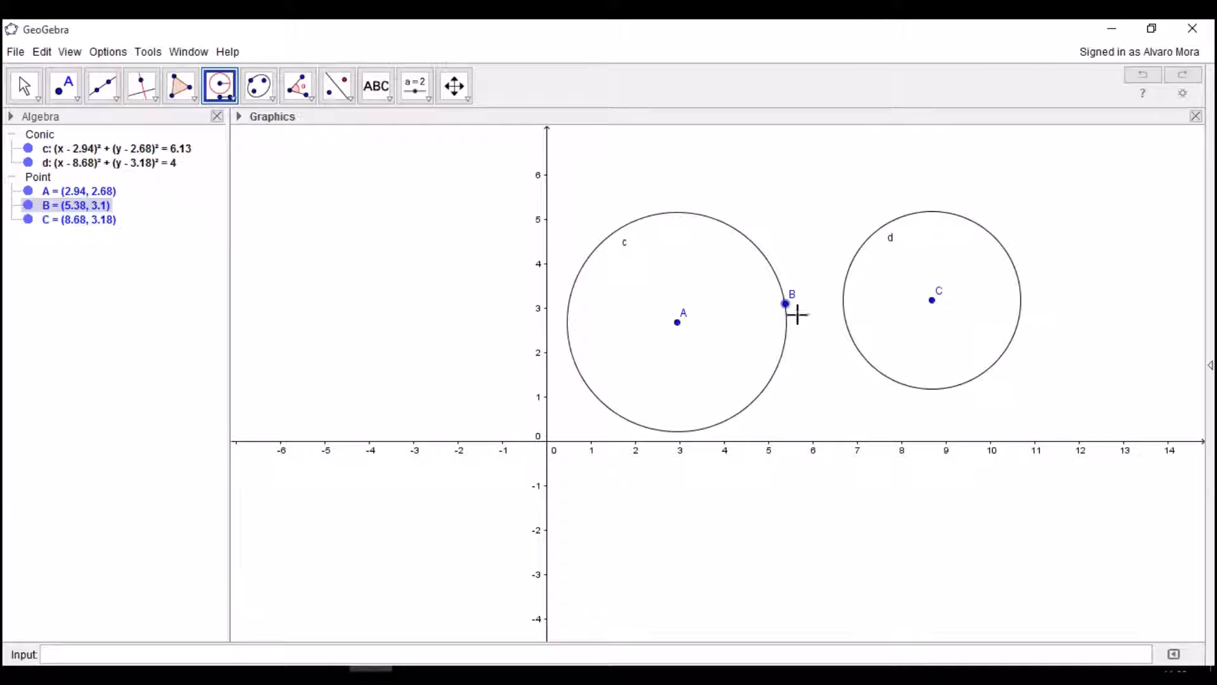
click(932, 301)
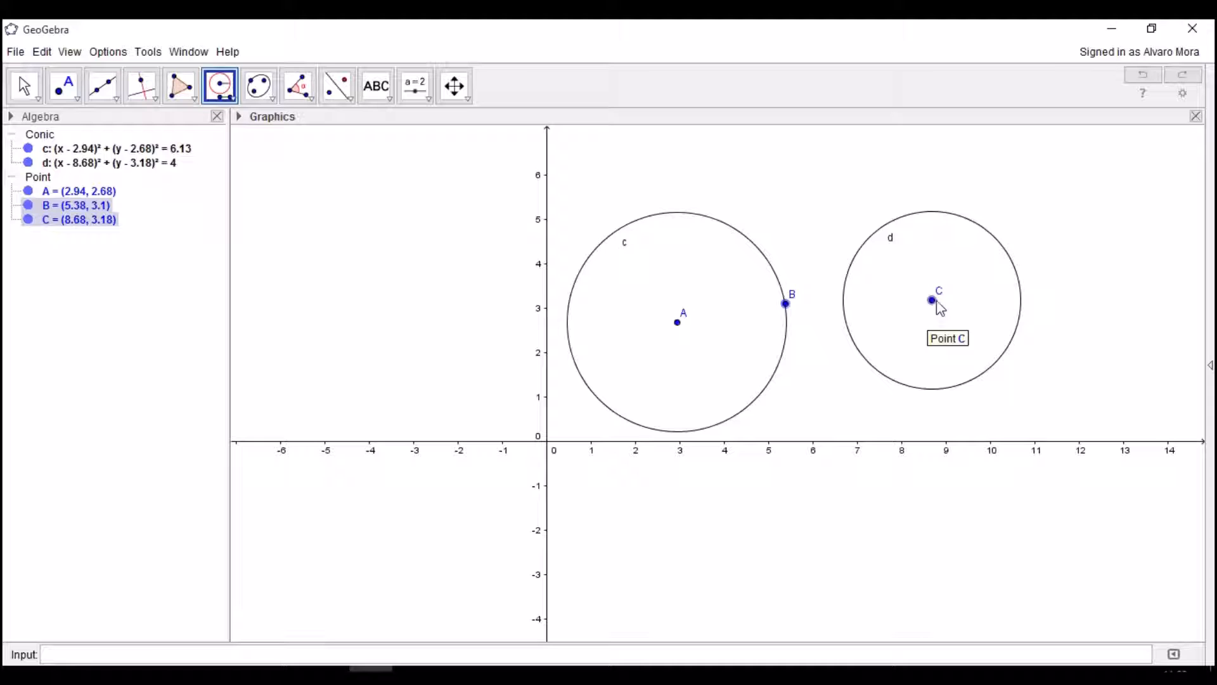
click(677, 322)
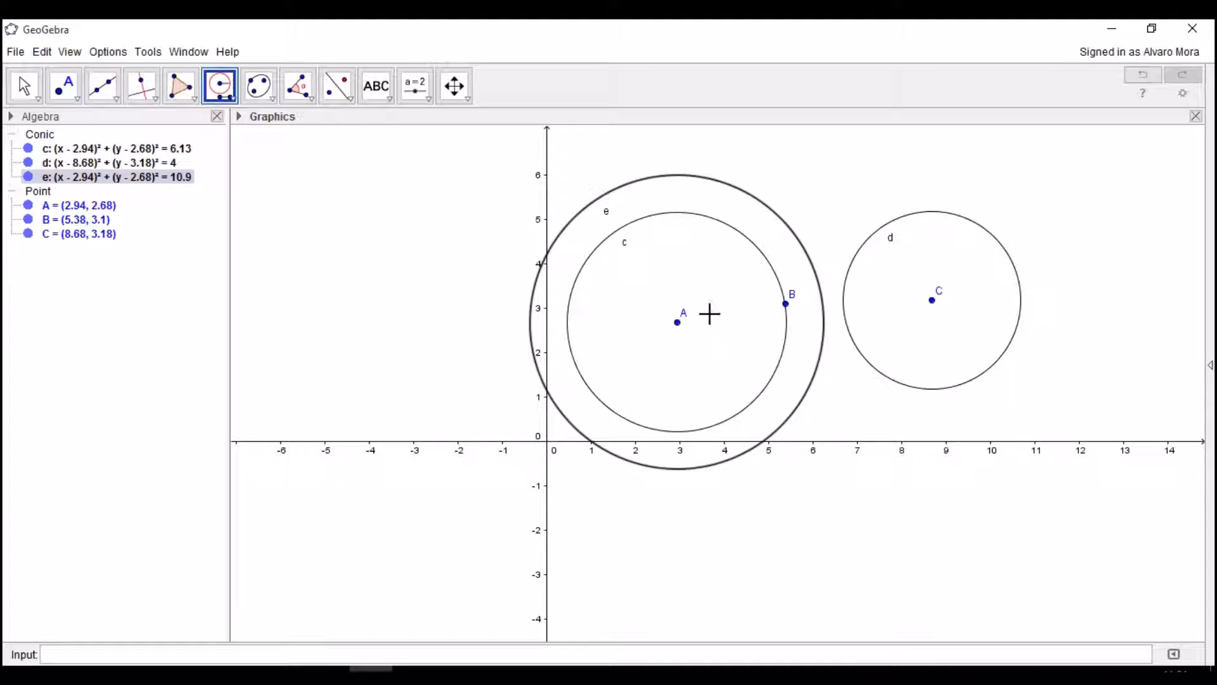
Step: Place three free points beside the circles at about (-5.74, 3.64), (-4.72, 5.1) and (-2.8, 4.32)
click(231, 101)
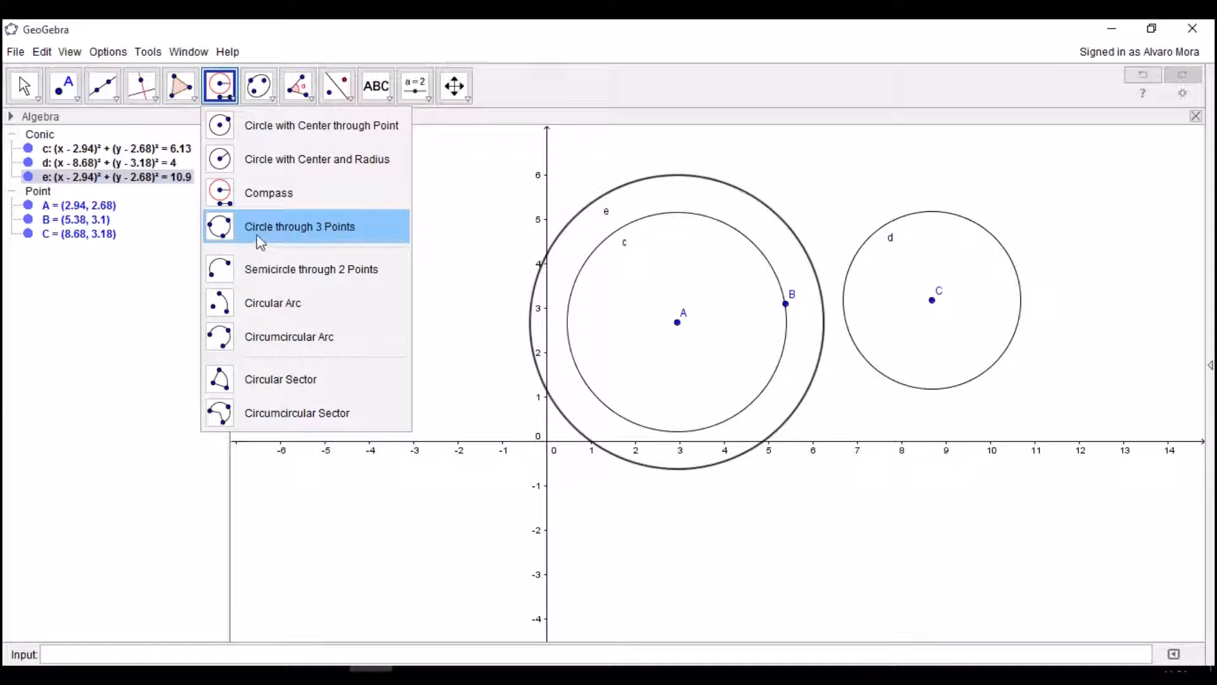
click(330, 220)
click(64, 88)
click(64, 88)
click(63, 88)
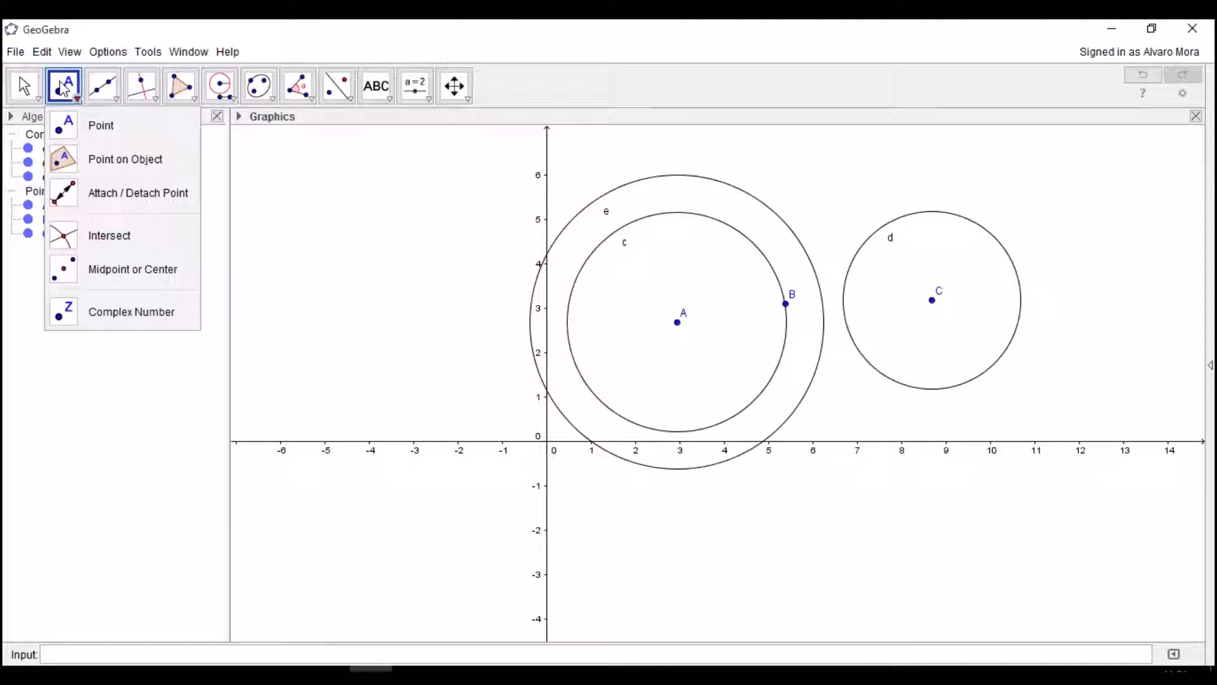
click(83, 125)
click(292, 279)
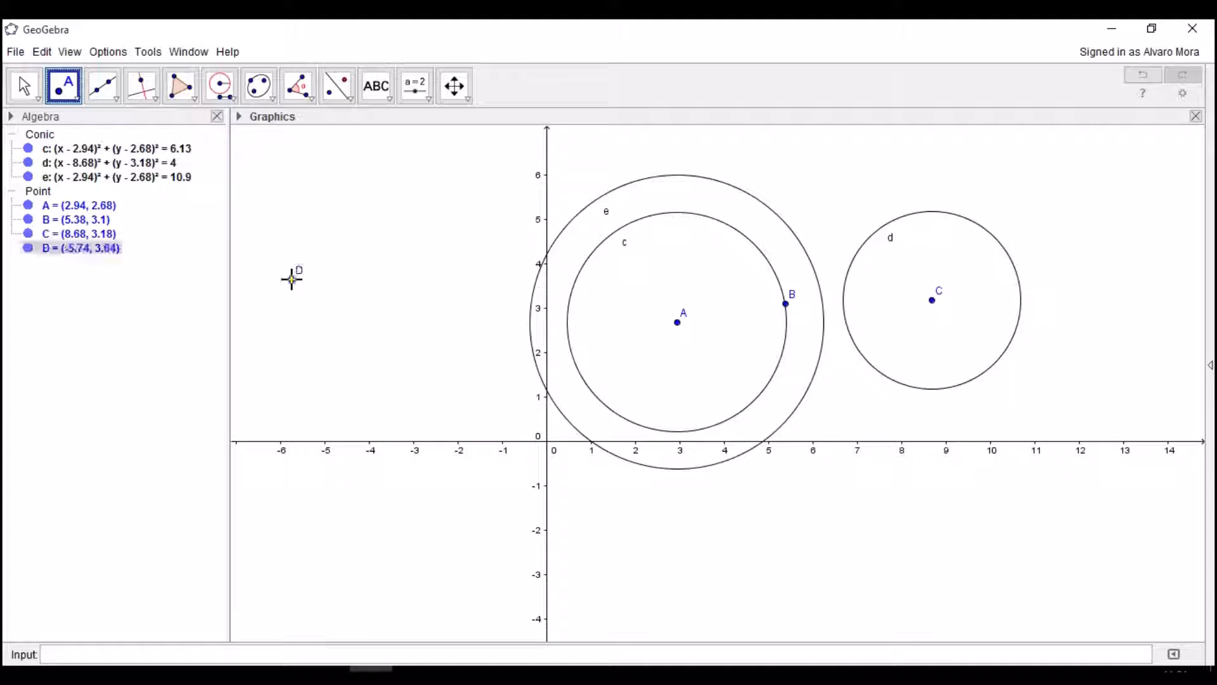
click(336, 214)
click(423, 249)
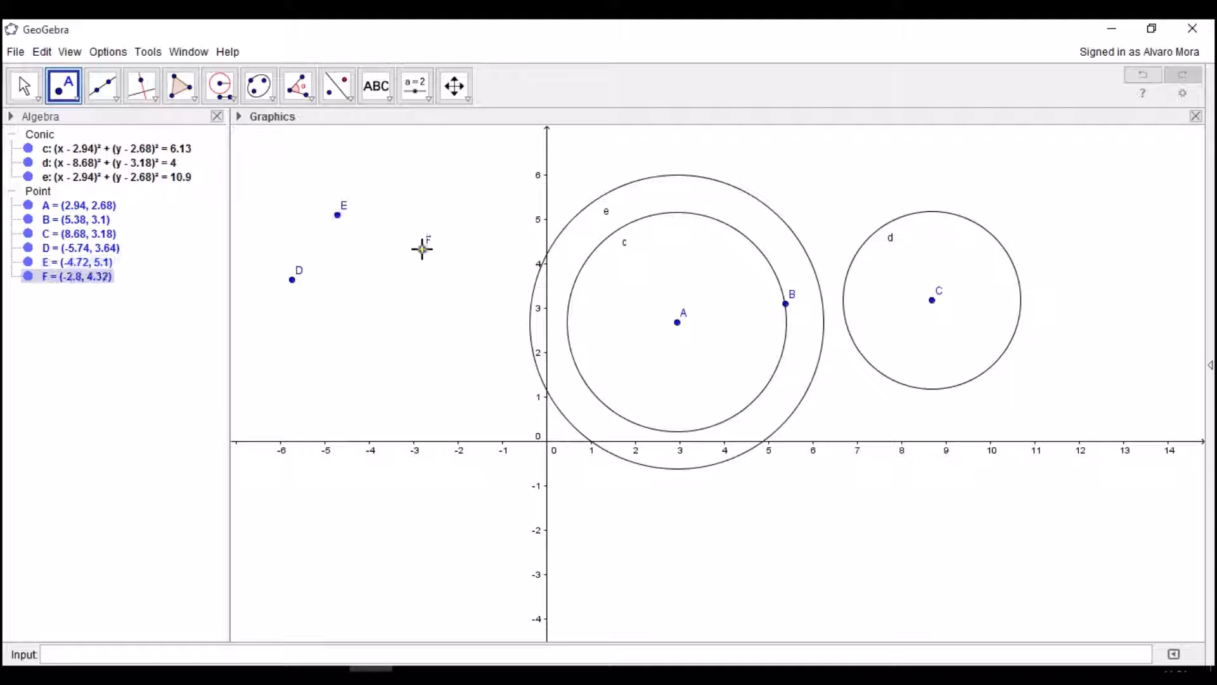
Step: Draw a circle through the three points D, E and F
click(223, 88)
click(275, 236)
click(292, 279)
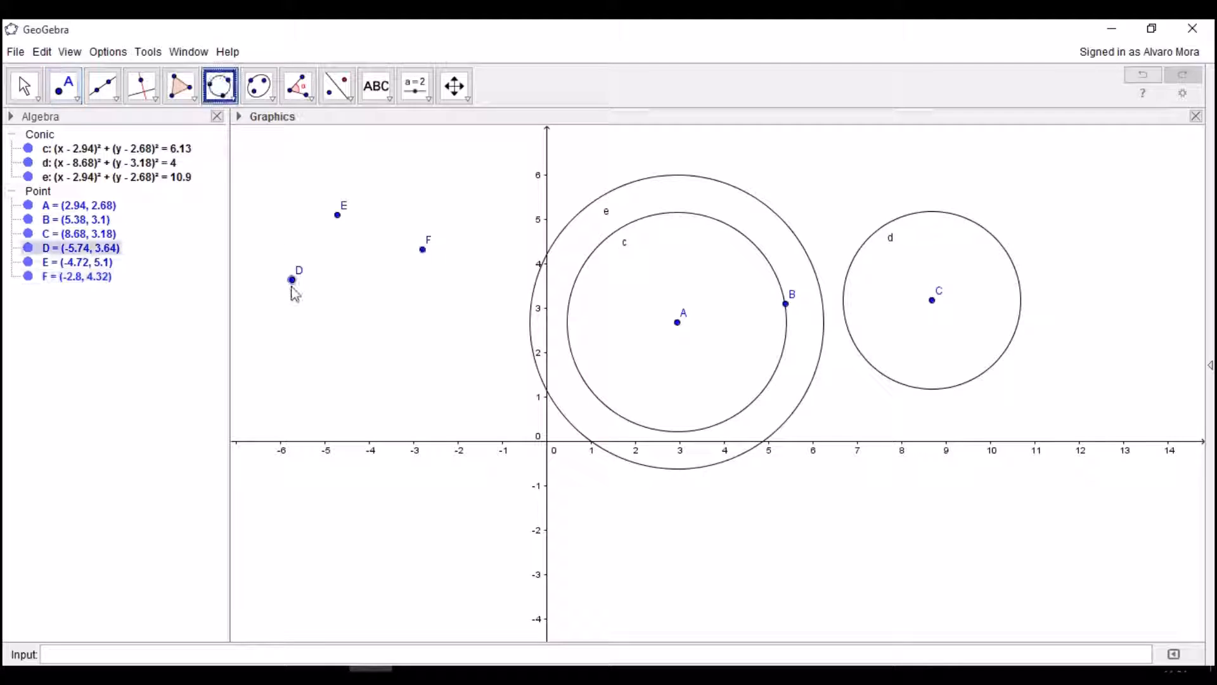
click(338, 216)
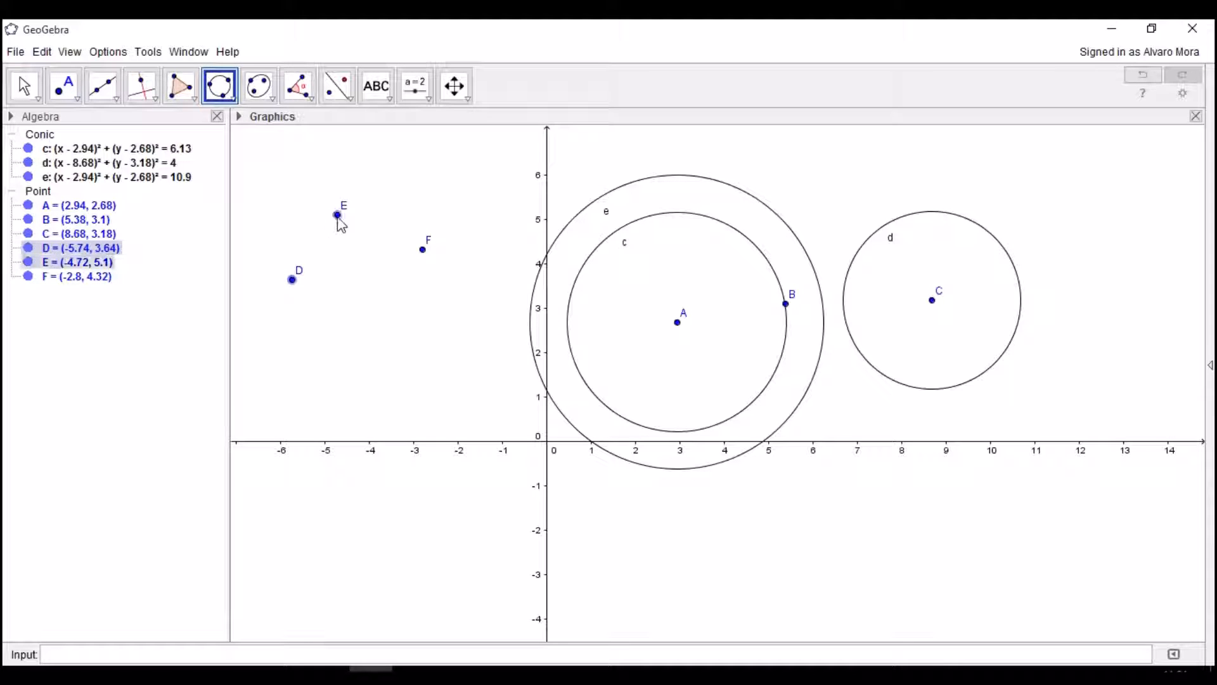
click(422, 249)
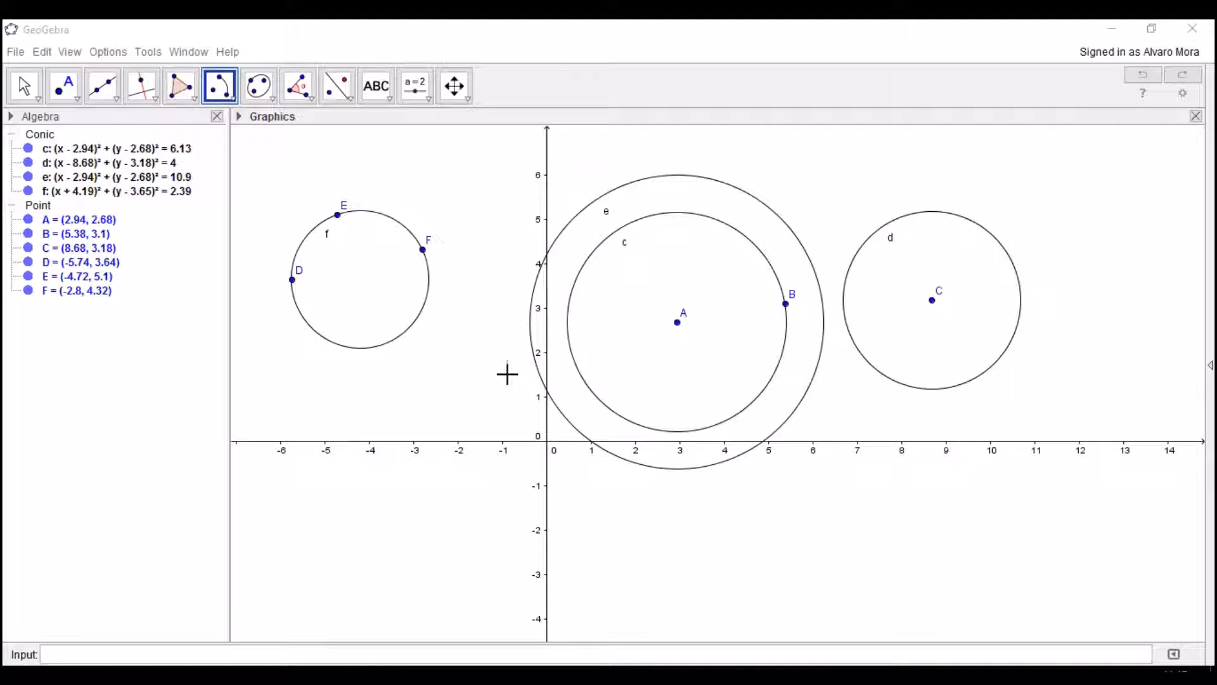
Step: Delete all circles and points, and place two new points on the x-axis at (1, 0) and (7, 0)
drag(255, 149, 1072, 544)
key(Delete)
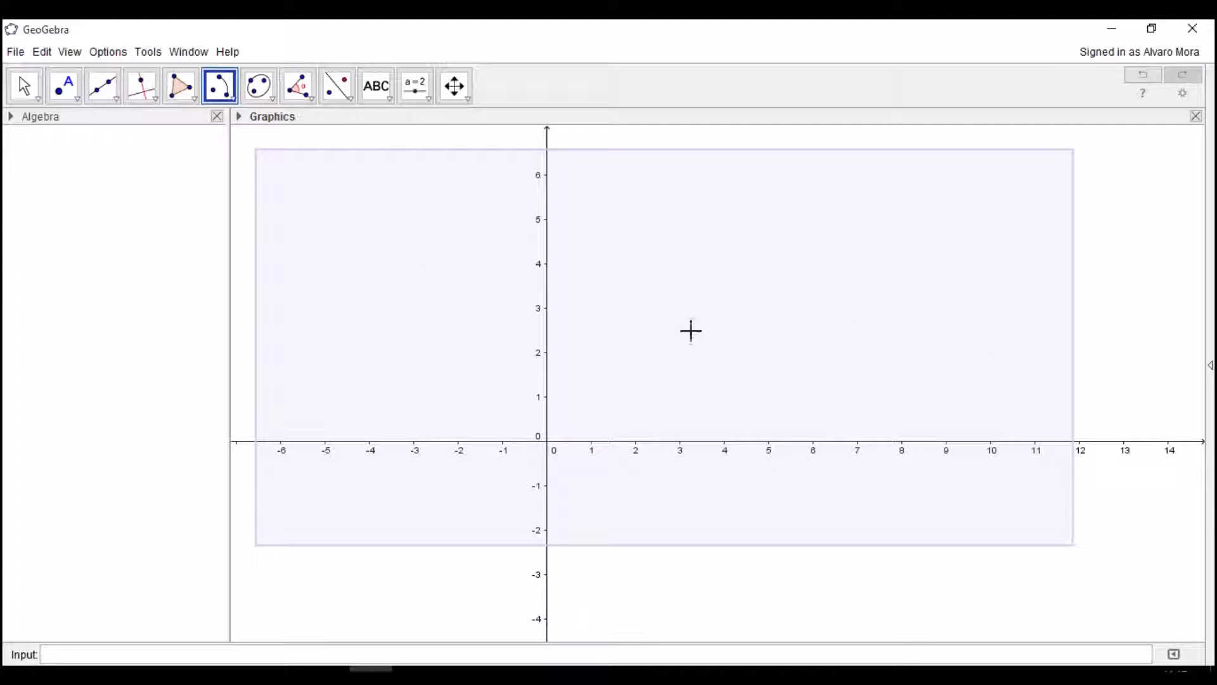
click(236, 102)
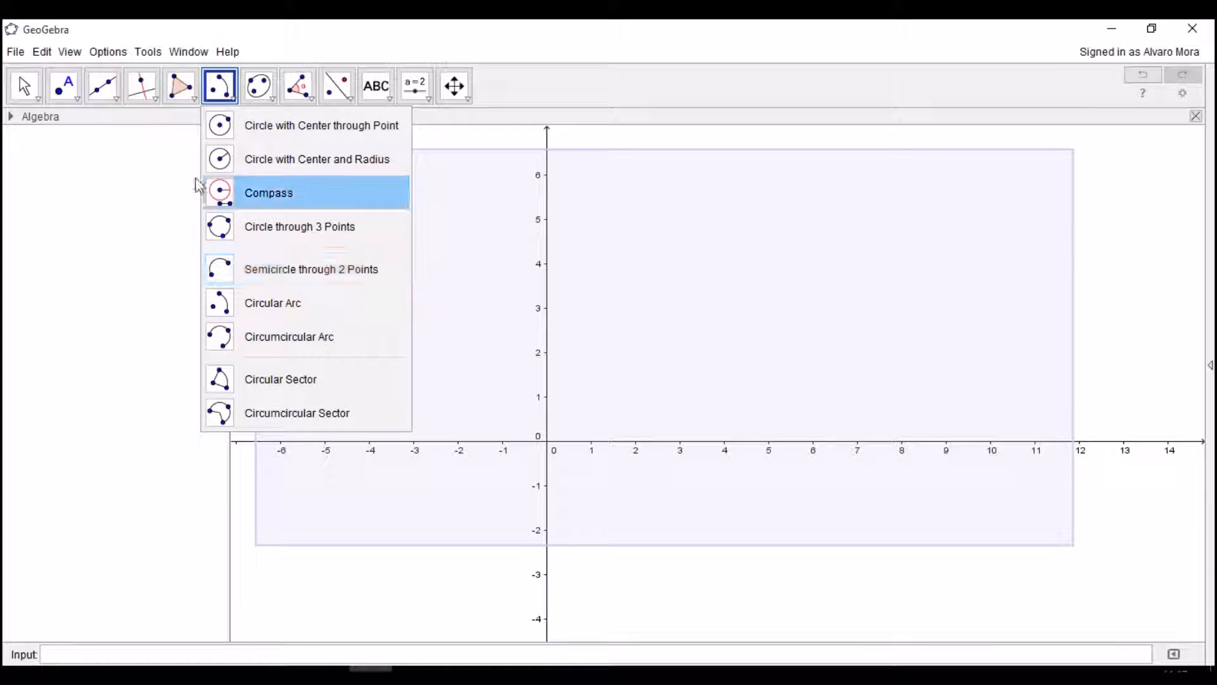
click(64, 85)
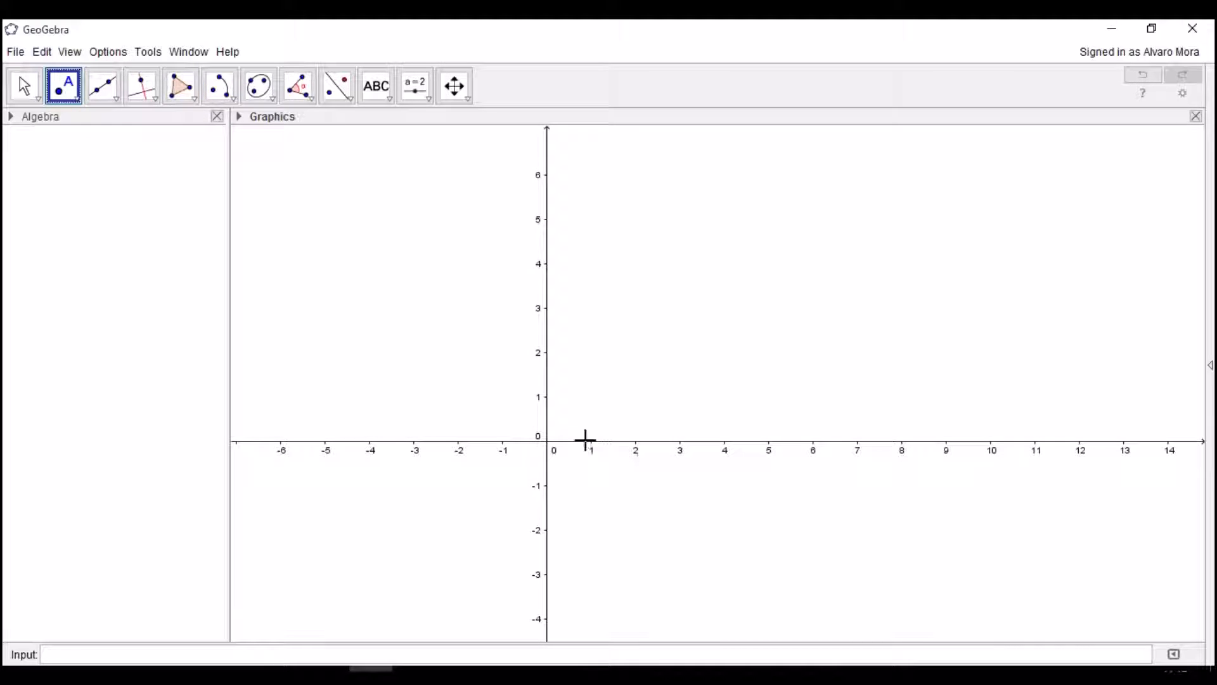
click(591, 441)
click(859, 436)
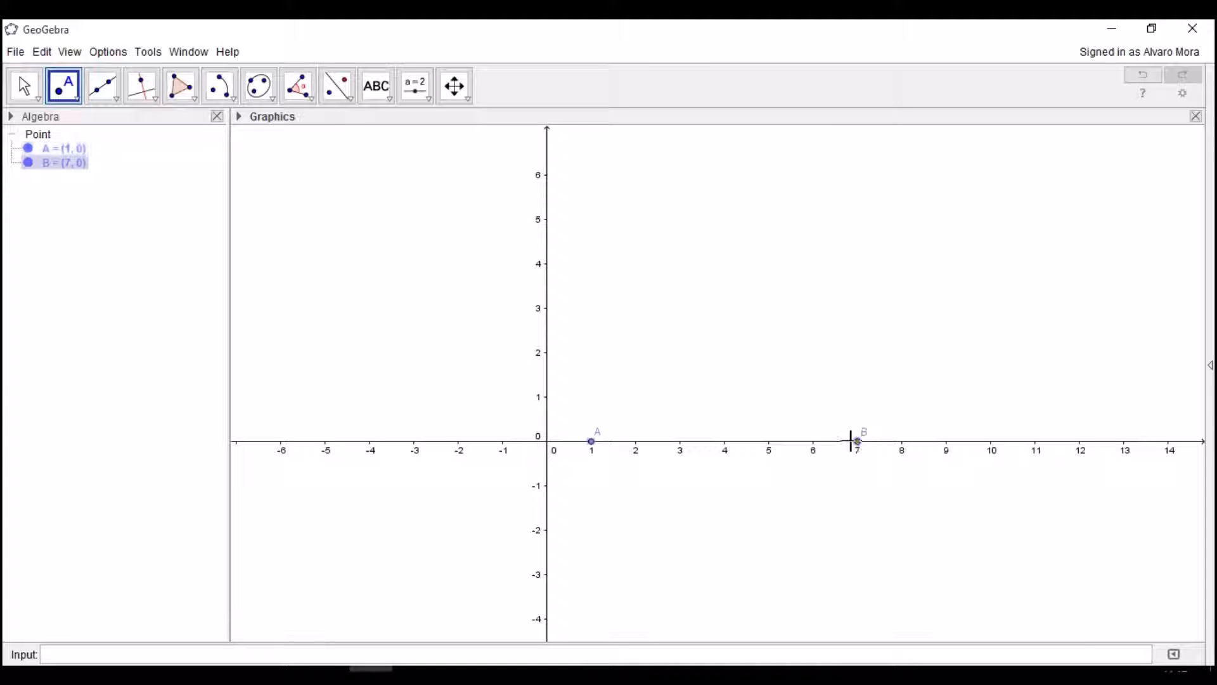
Step: Draw a semicircle above the x-axis through points A and B
click(219, 89)
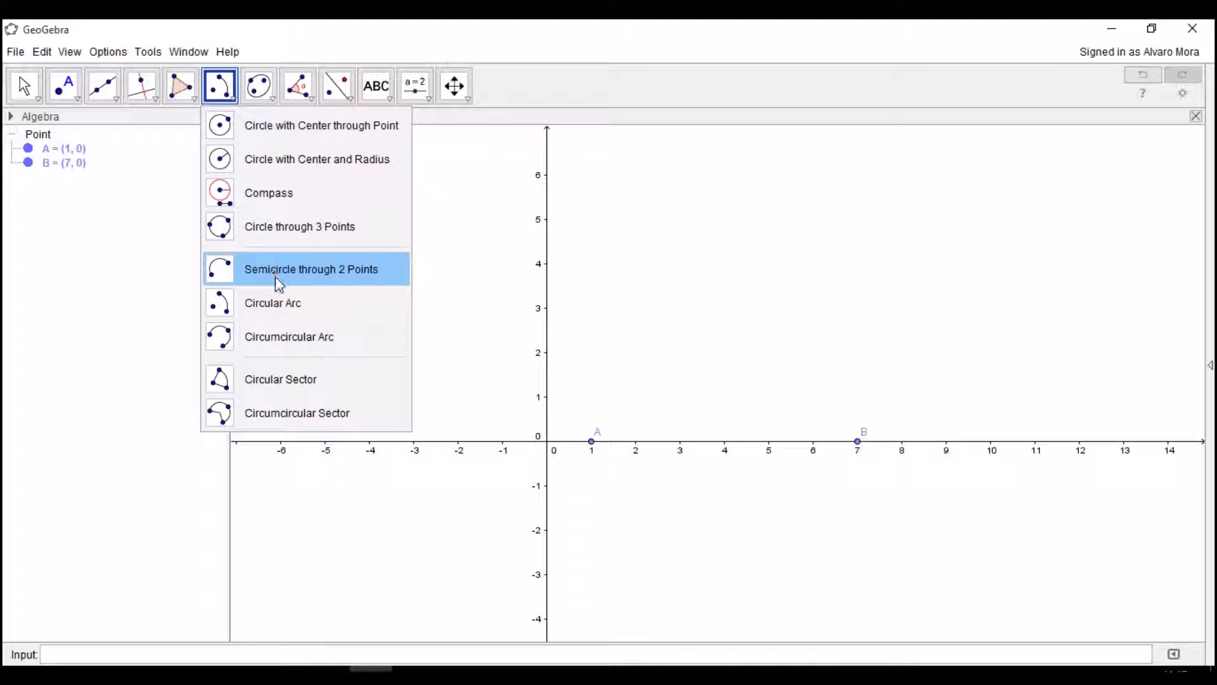
click(283, 277)
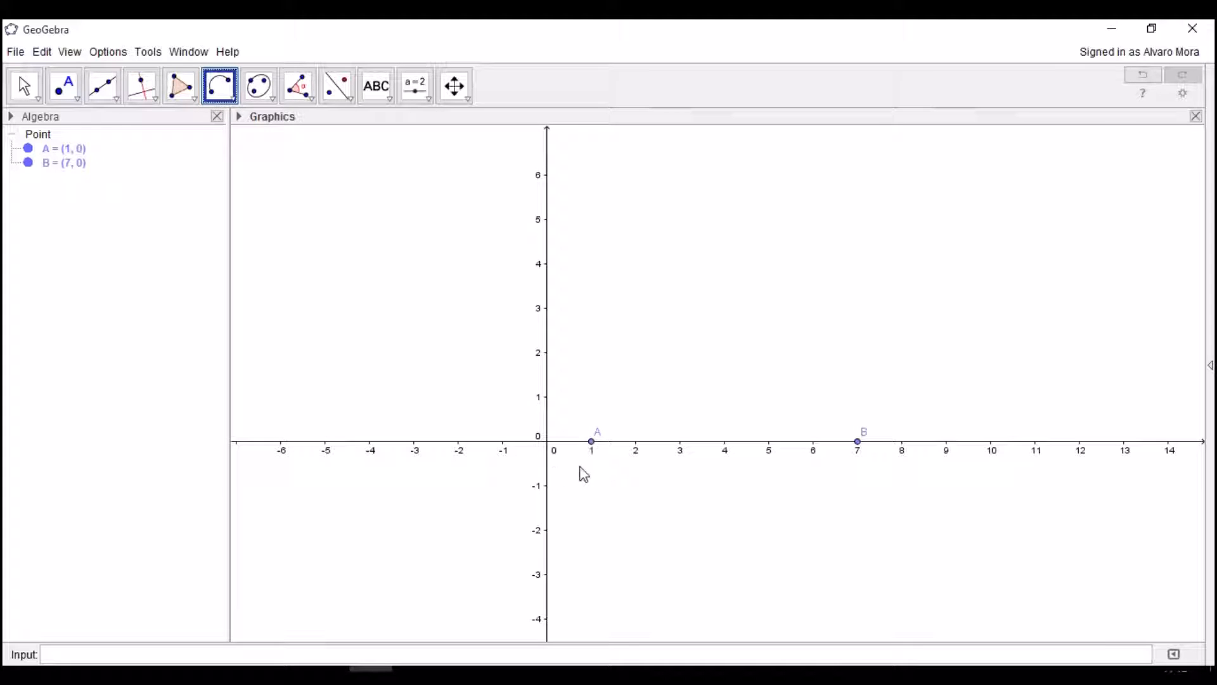
click(592, 442)
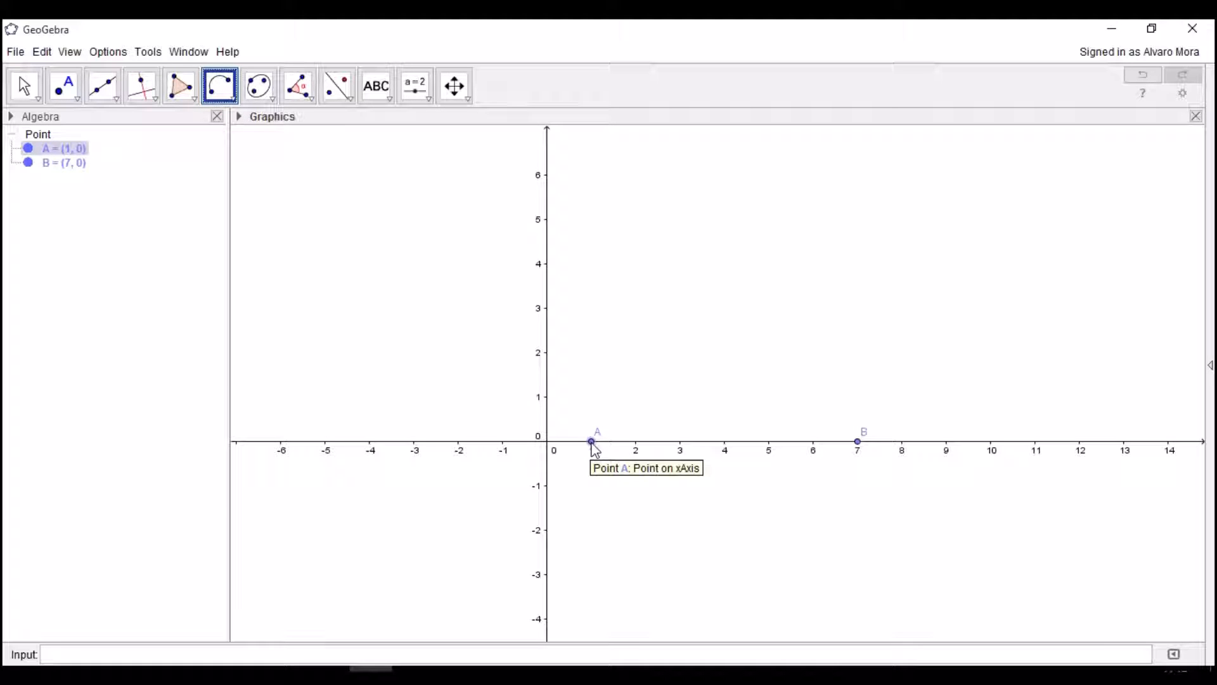
click(858, 442)
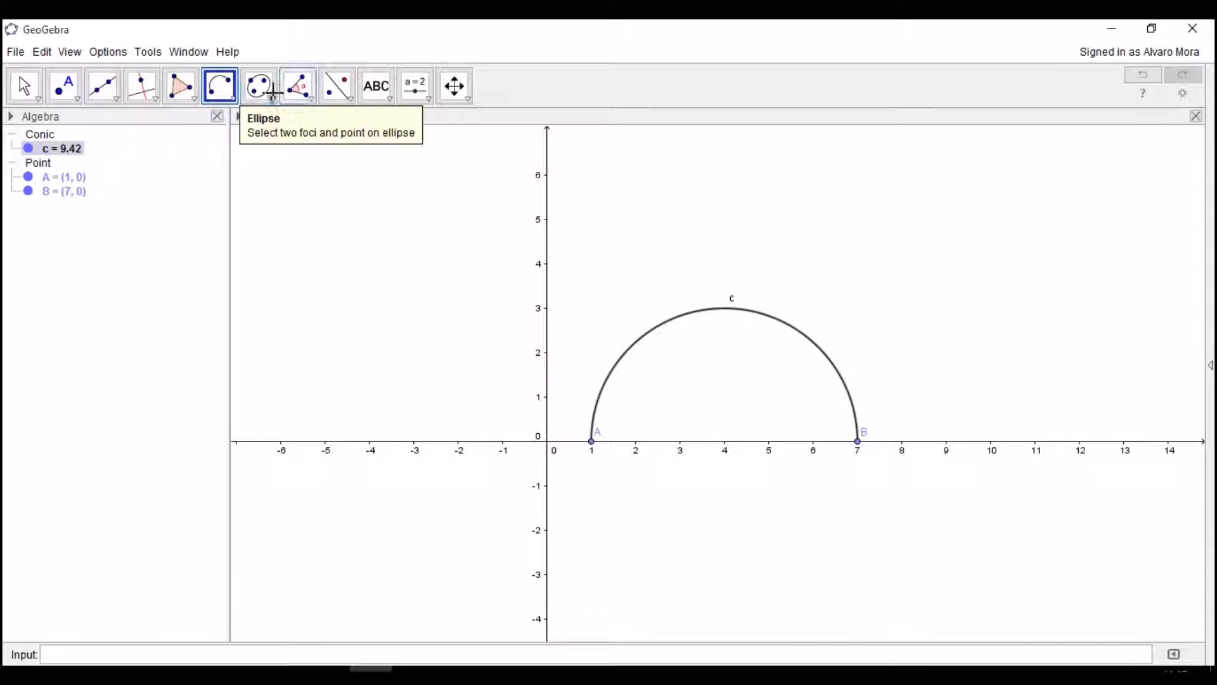
Step: Draw a circular arc centred at A from B towards a new point at about (-2.36, 3.2), and move that point to about (-1.22, 2.88)
click(233, 100)
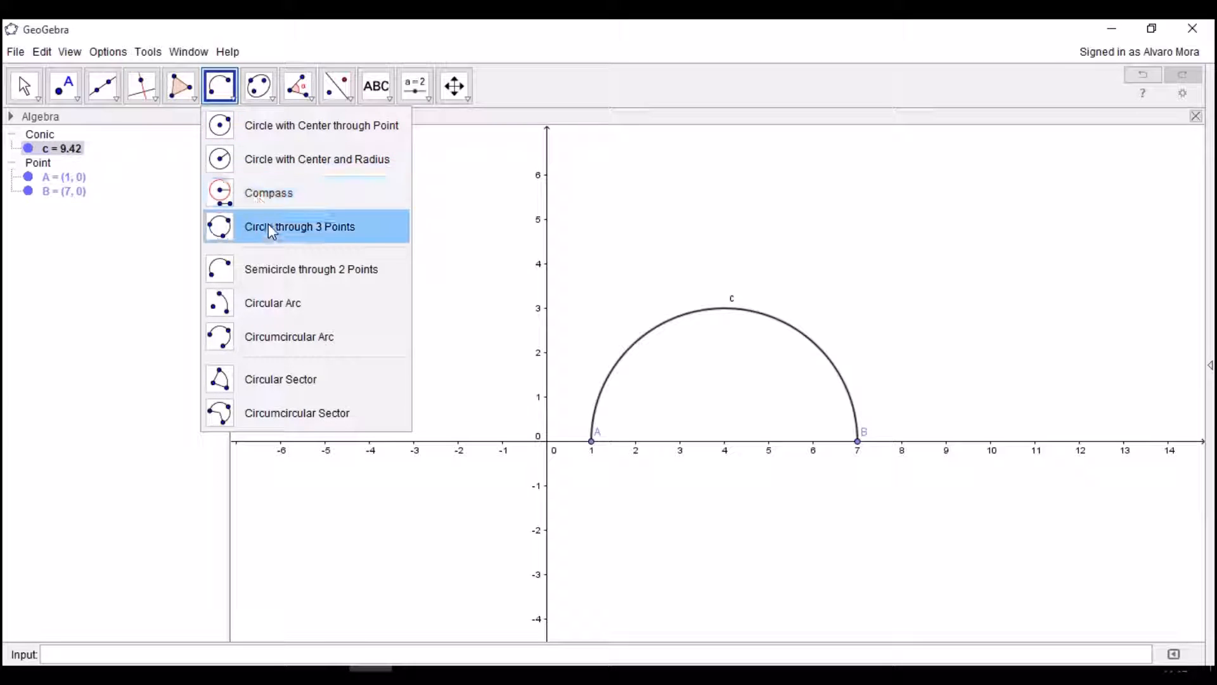
click(295, 305)
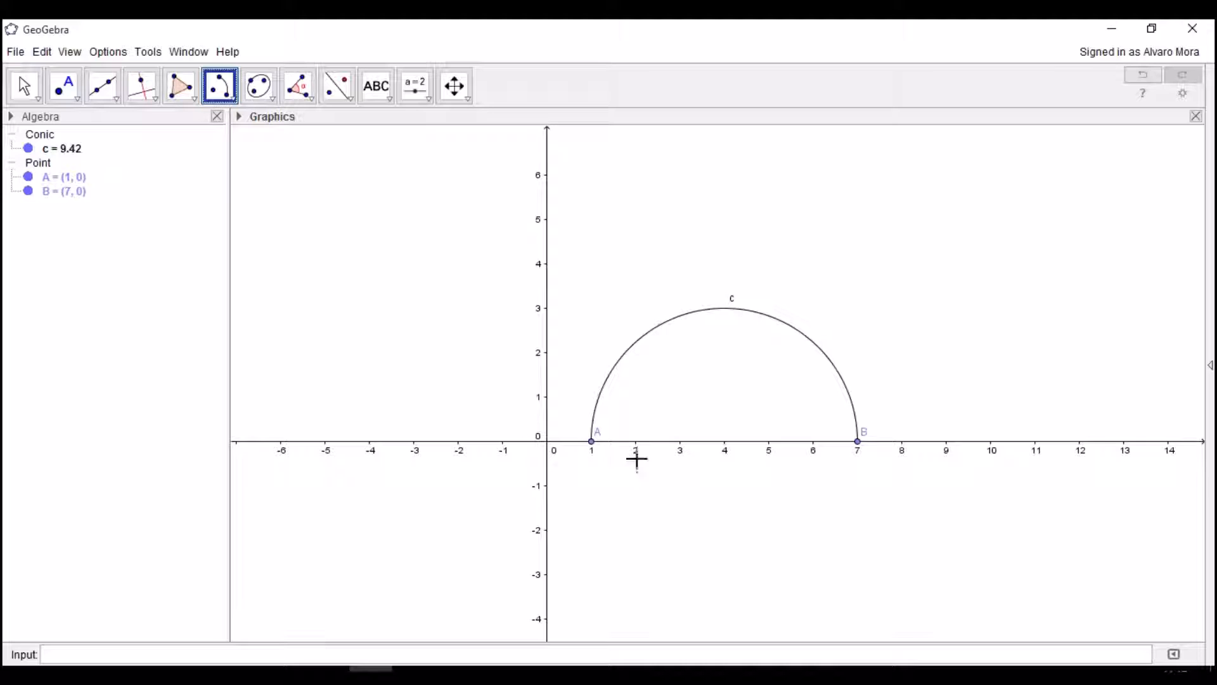
click(593, 442)
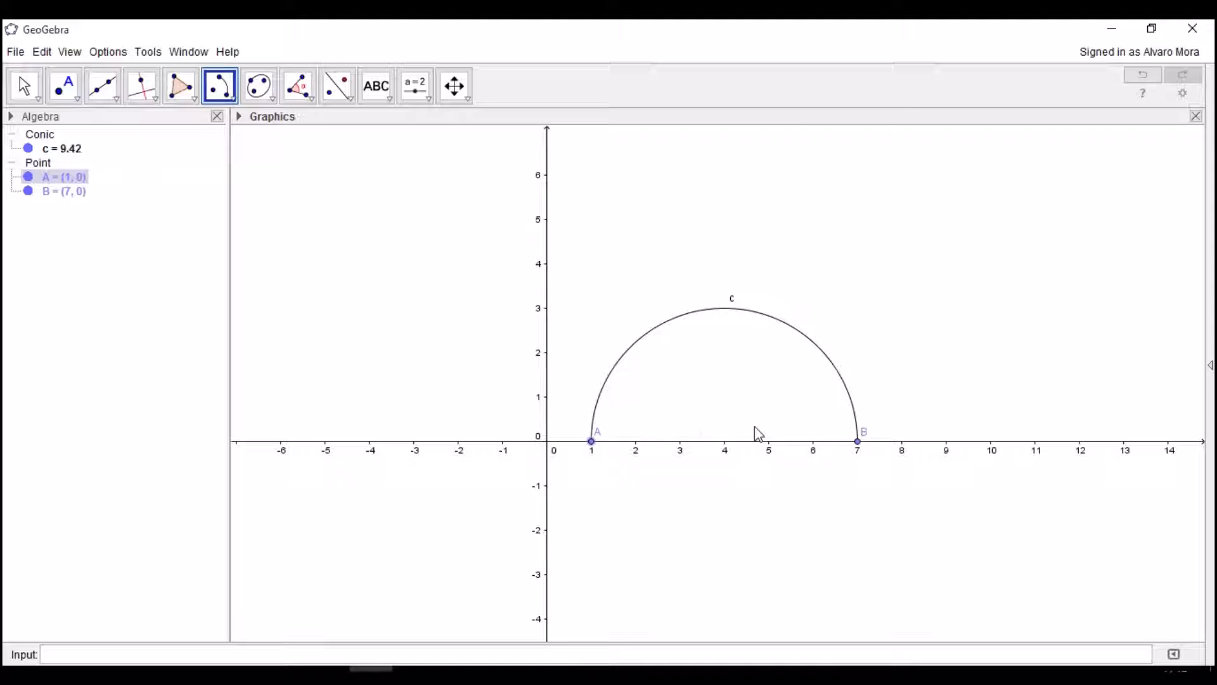
click(860, 438)
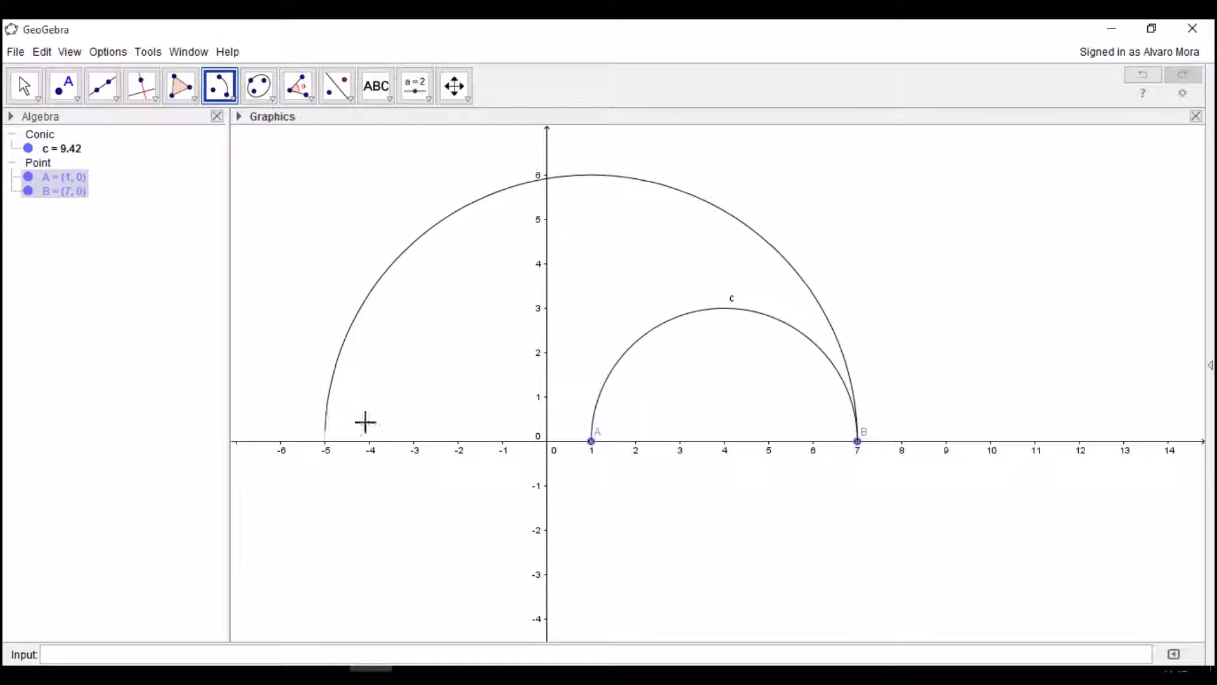
click(441, 298)
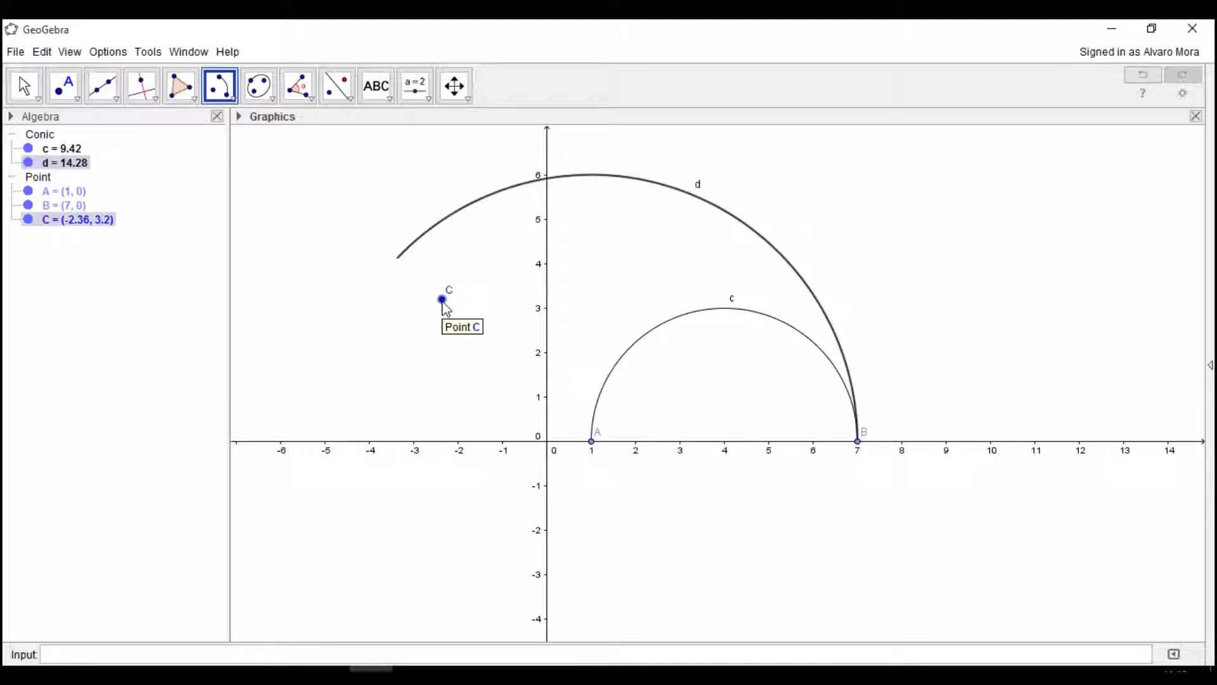
drag(444, 303, 493, 313)
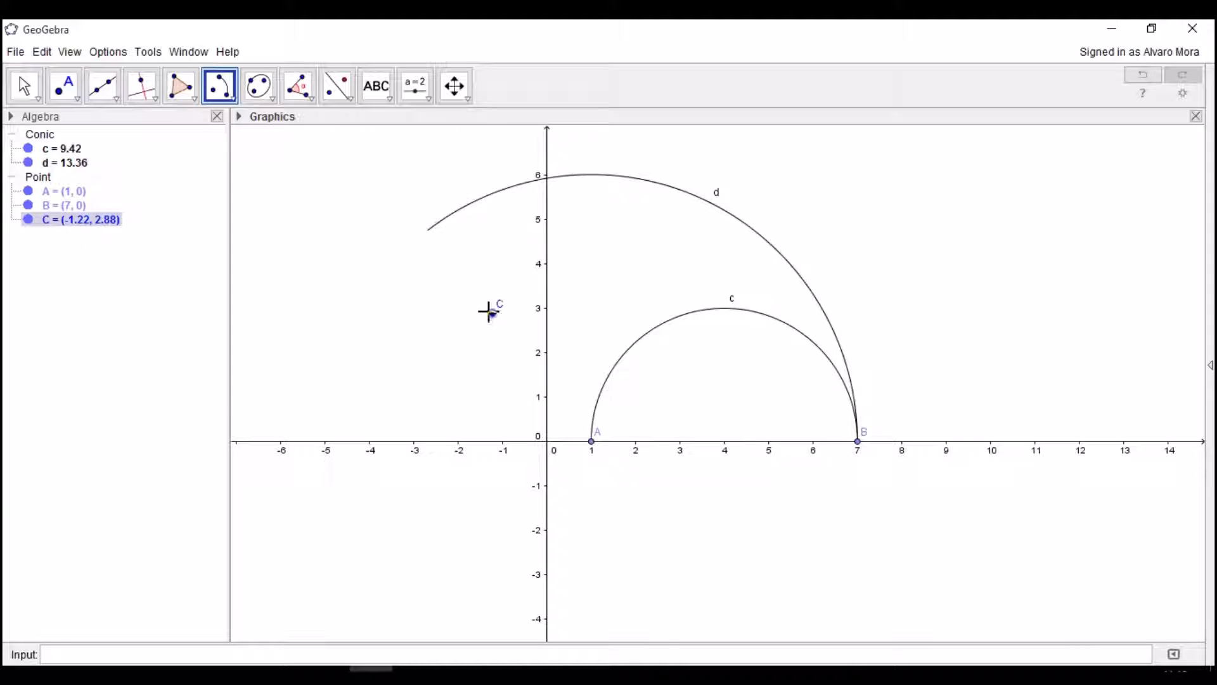
Step: Draw a circumcircular arc from B through a new point at about (4, 6.24) to A, and remove the arc with its new point
click(219, 89)
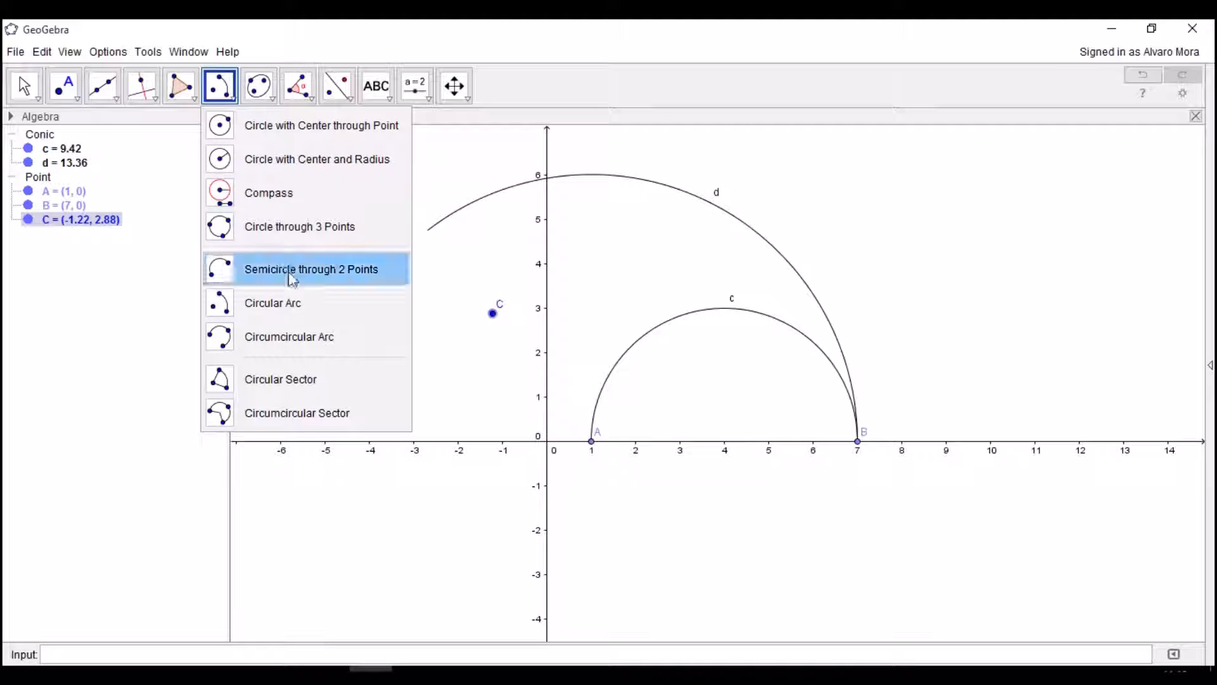
click(293, 338)
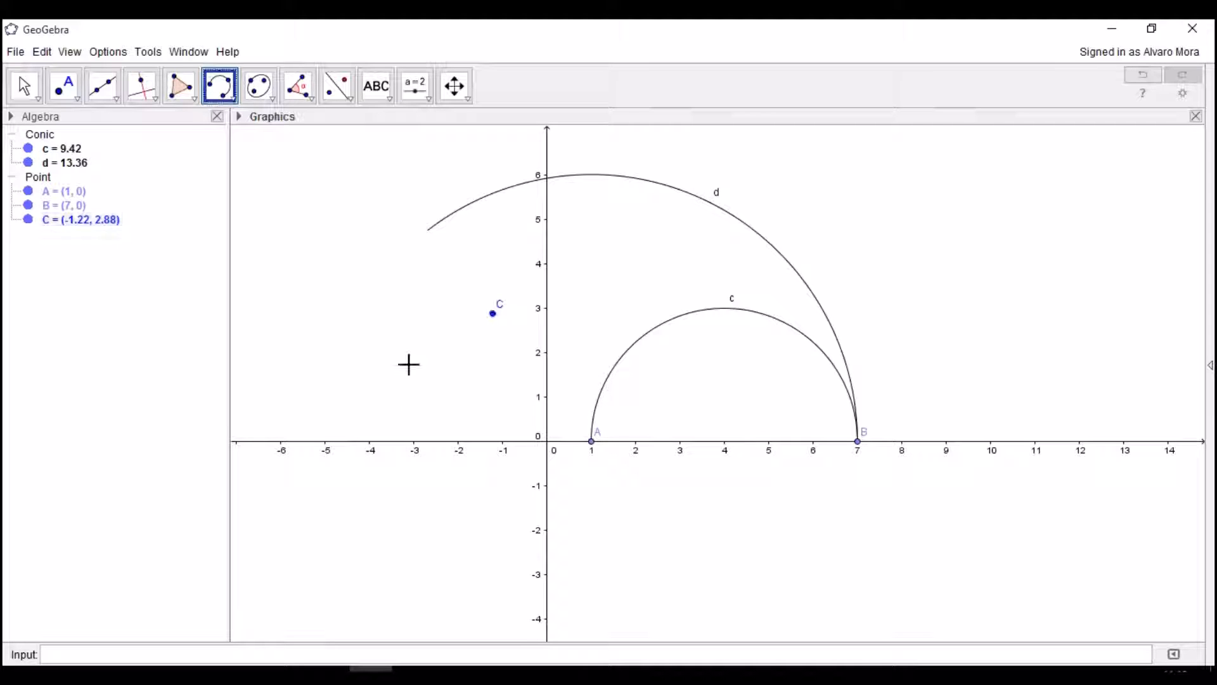
click(591, 441)
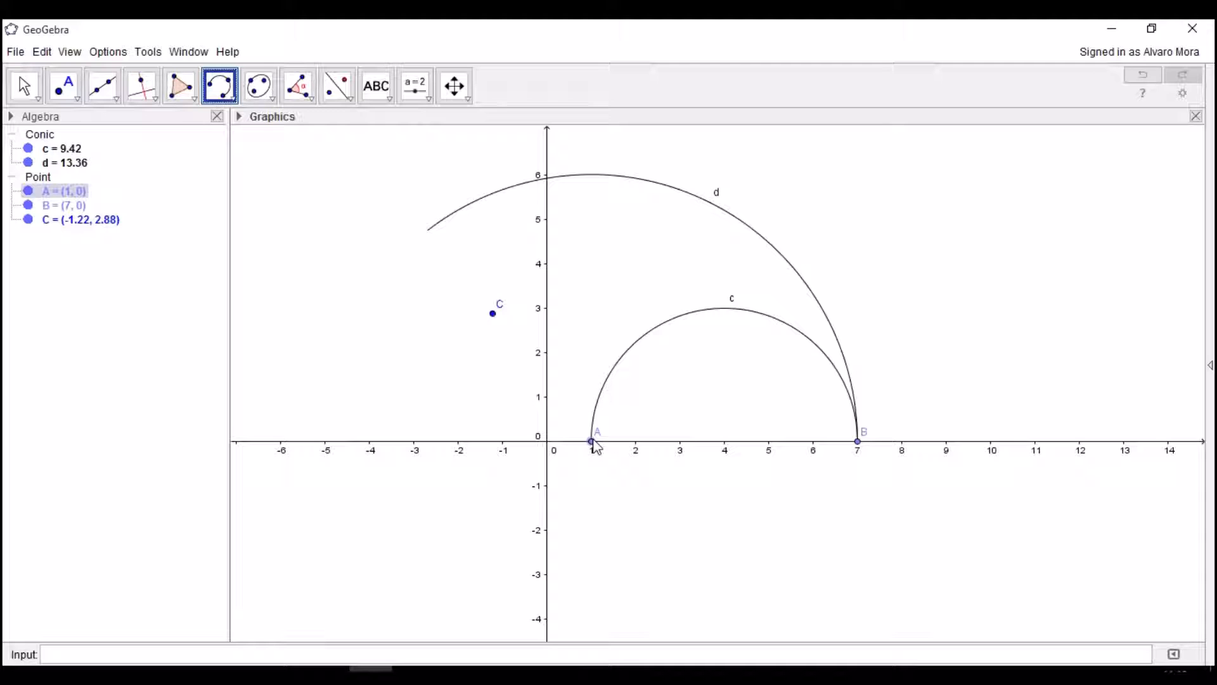
click(857, 443)
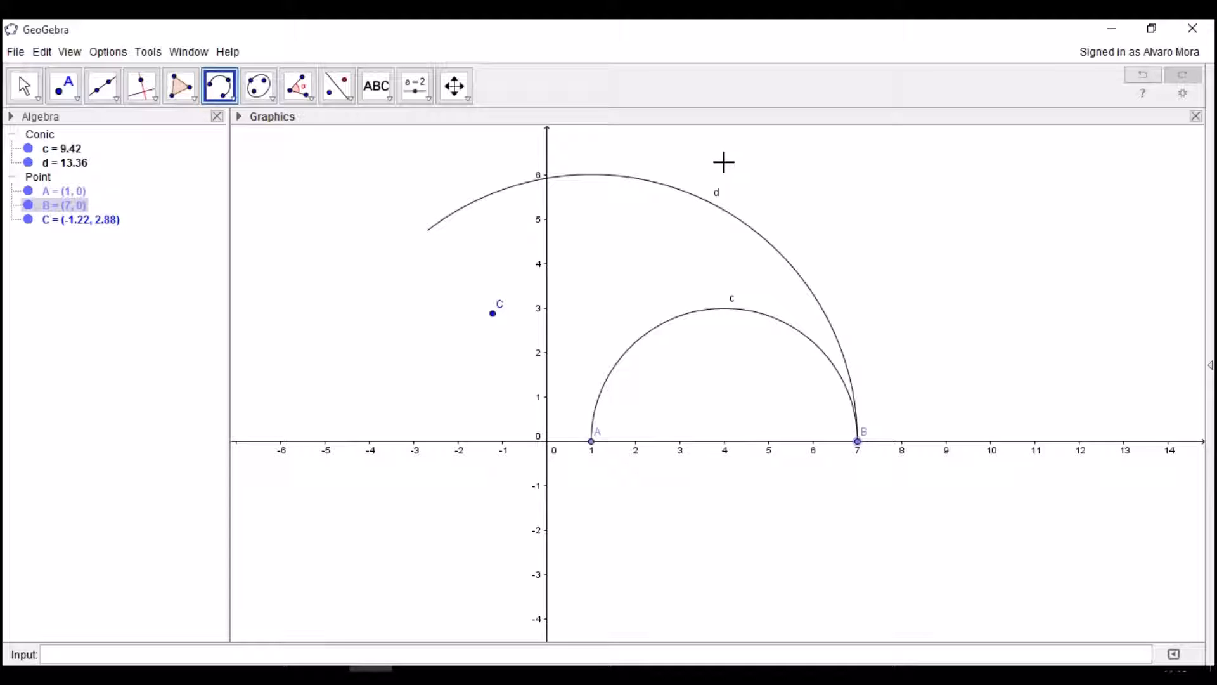
click(724, 164)
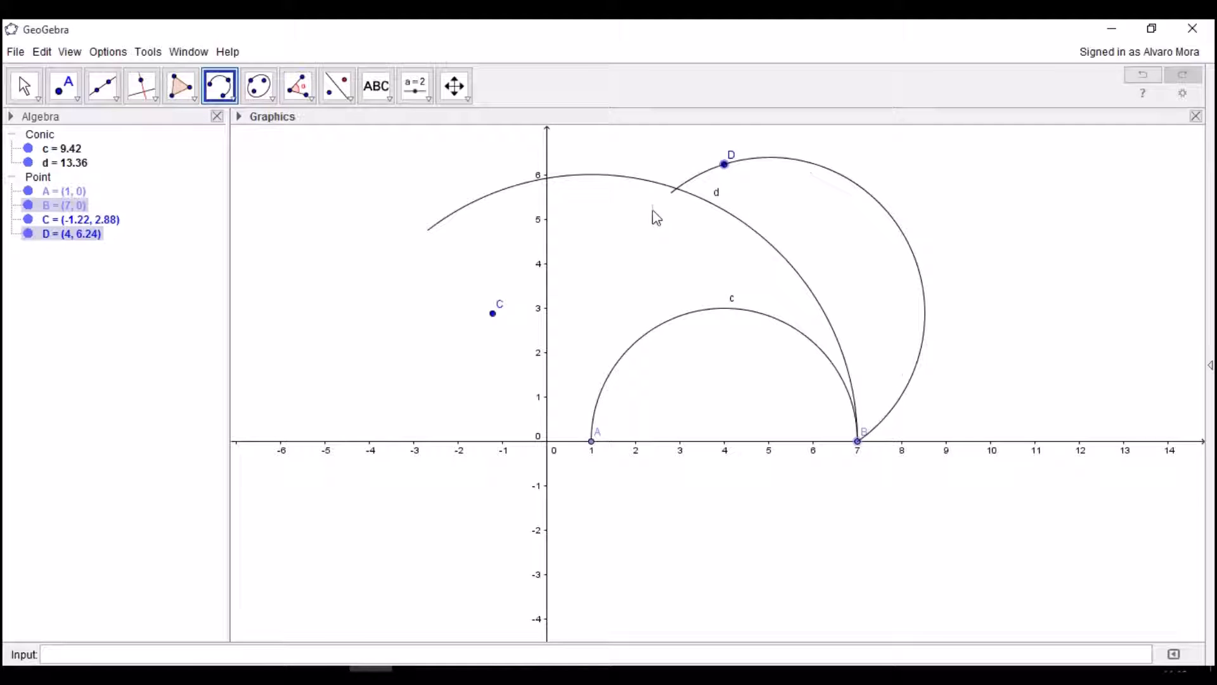
click(591, 442)
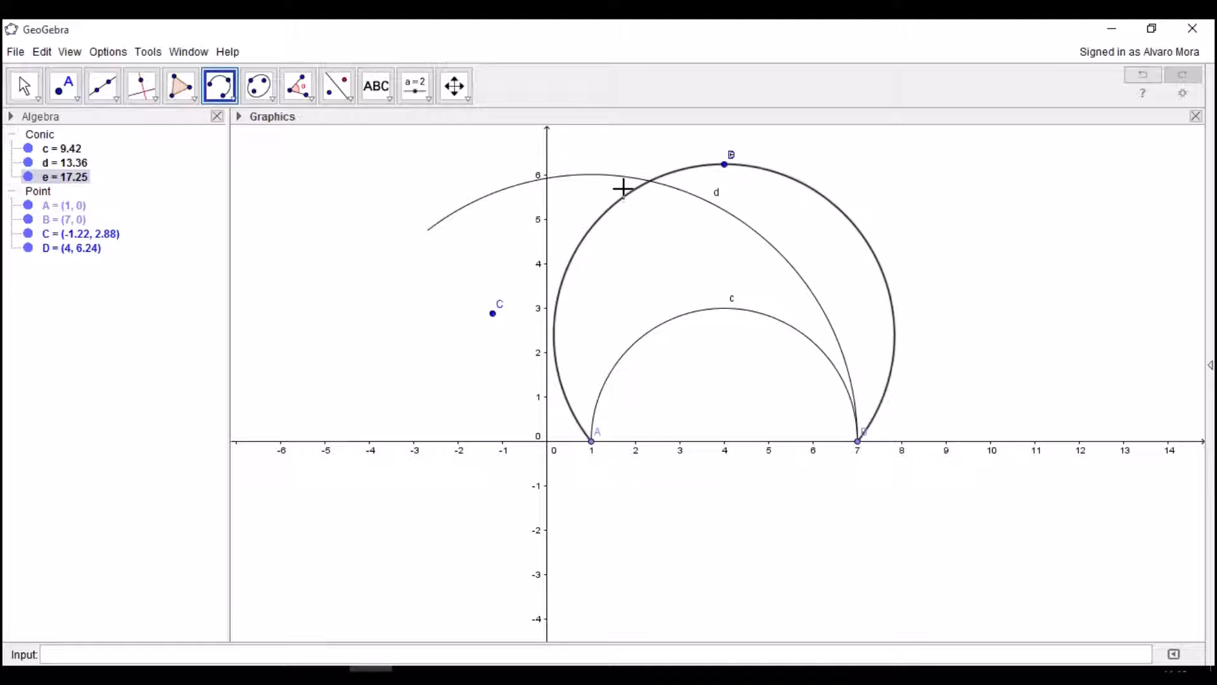
click(75, 152)
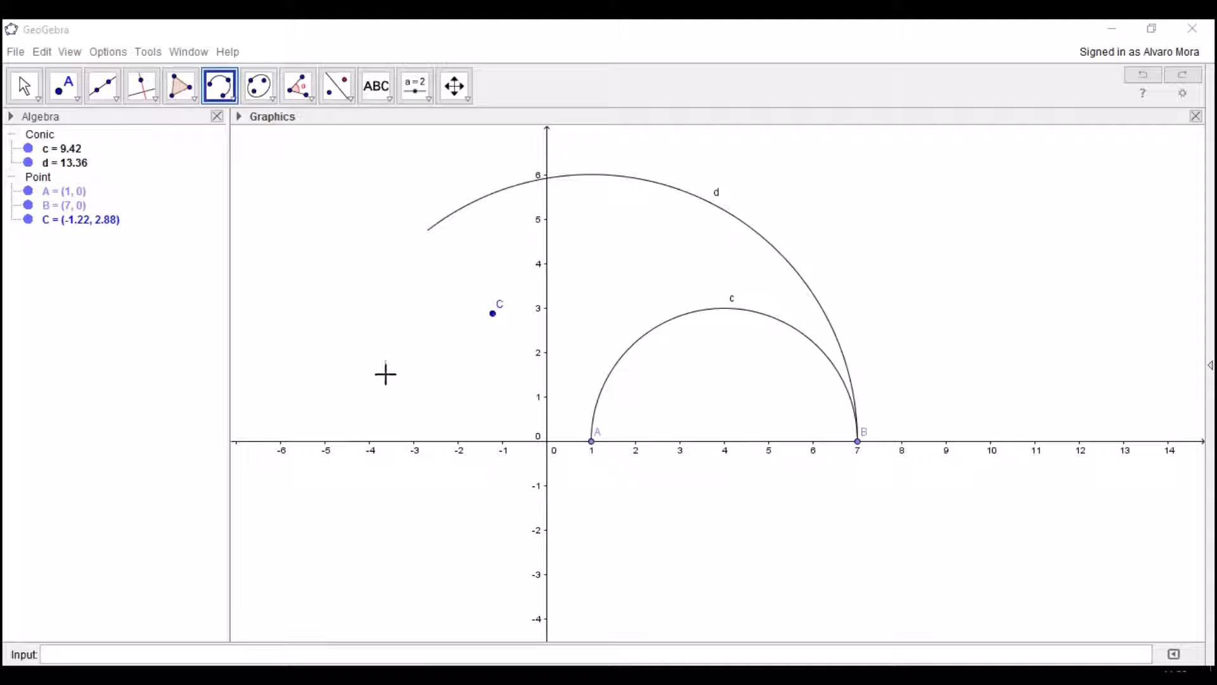
Step: Draw a circular sector centred at about (-4.22, -1.86), from a new point at about (-1.32, -1.42) towards one at about (-5, -1)
click(232, 99)
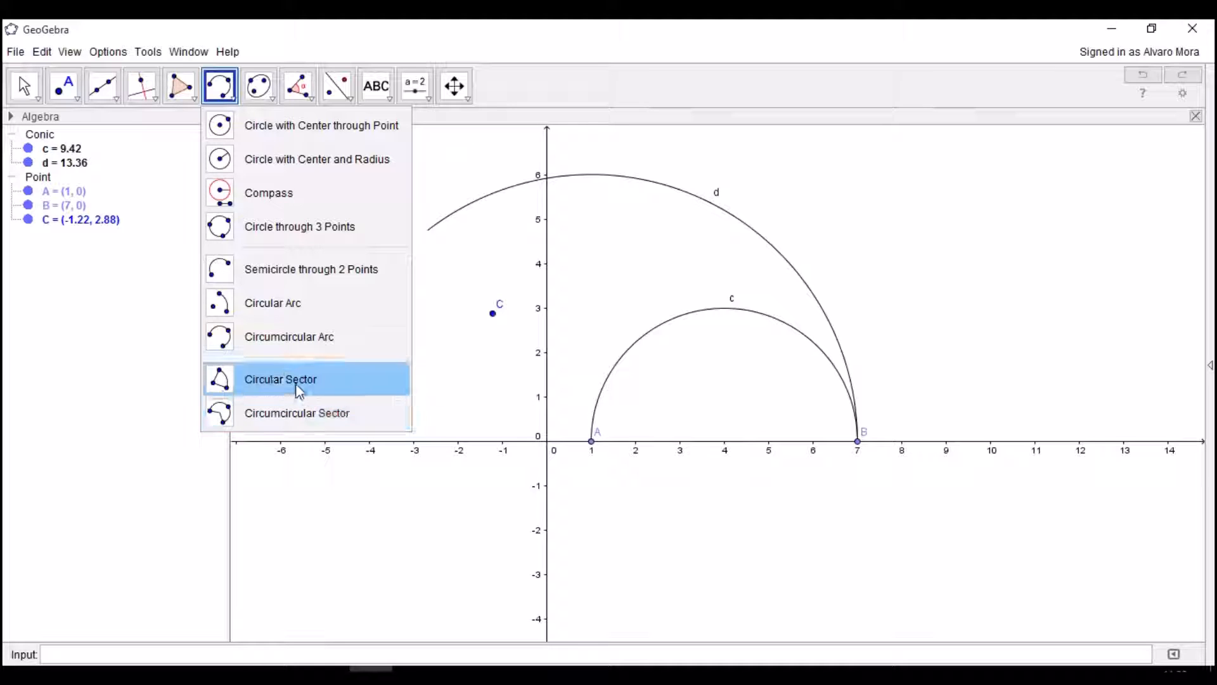
mouse_move(181, 89)
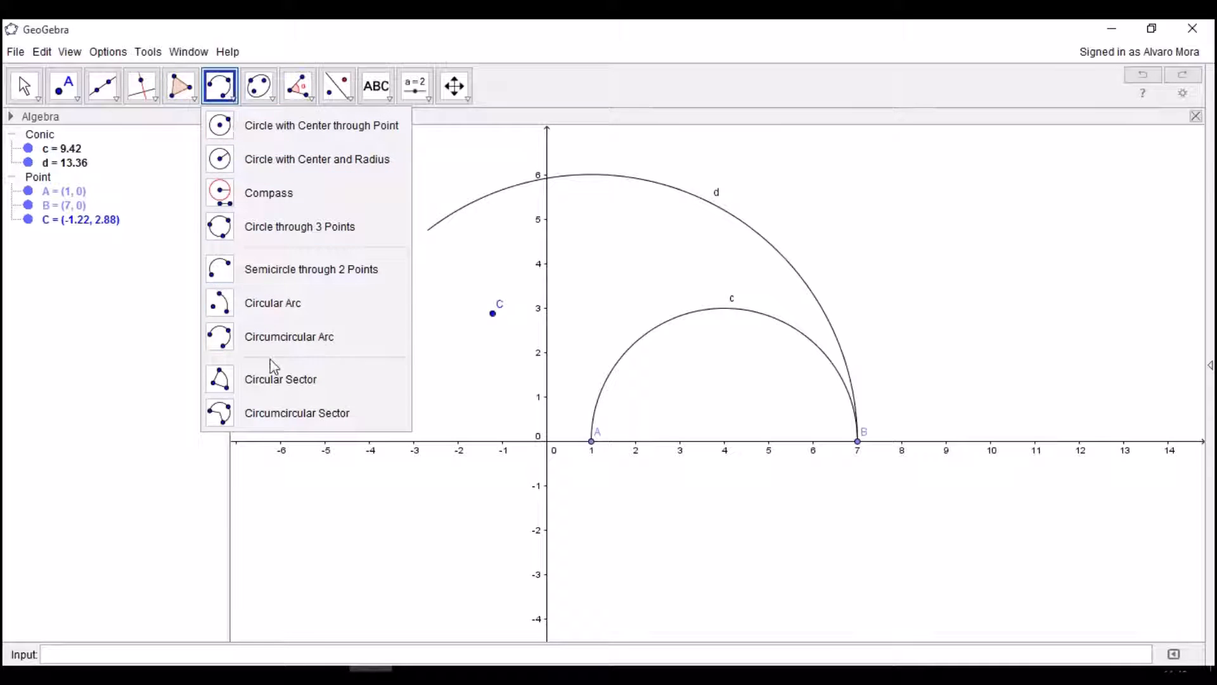
click(276, 379)
click(360, 523)
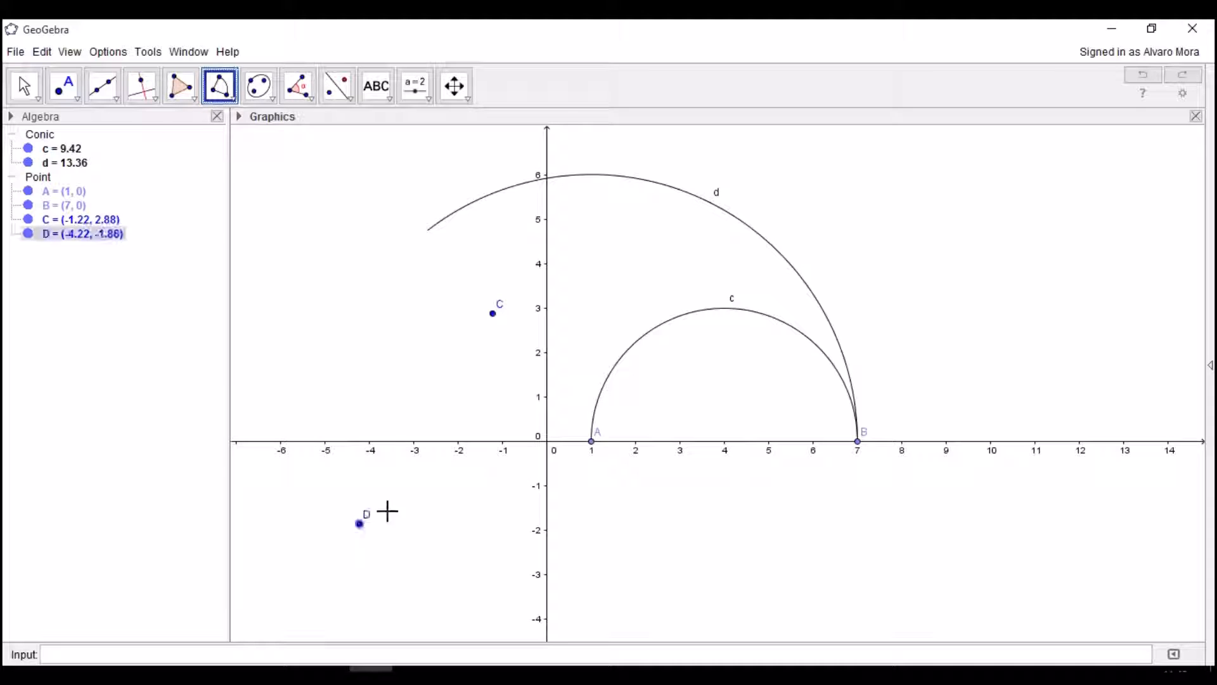
click(489, 504)
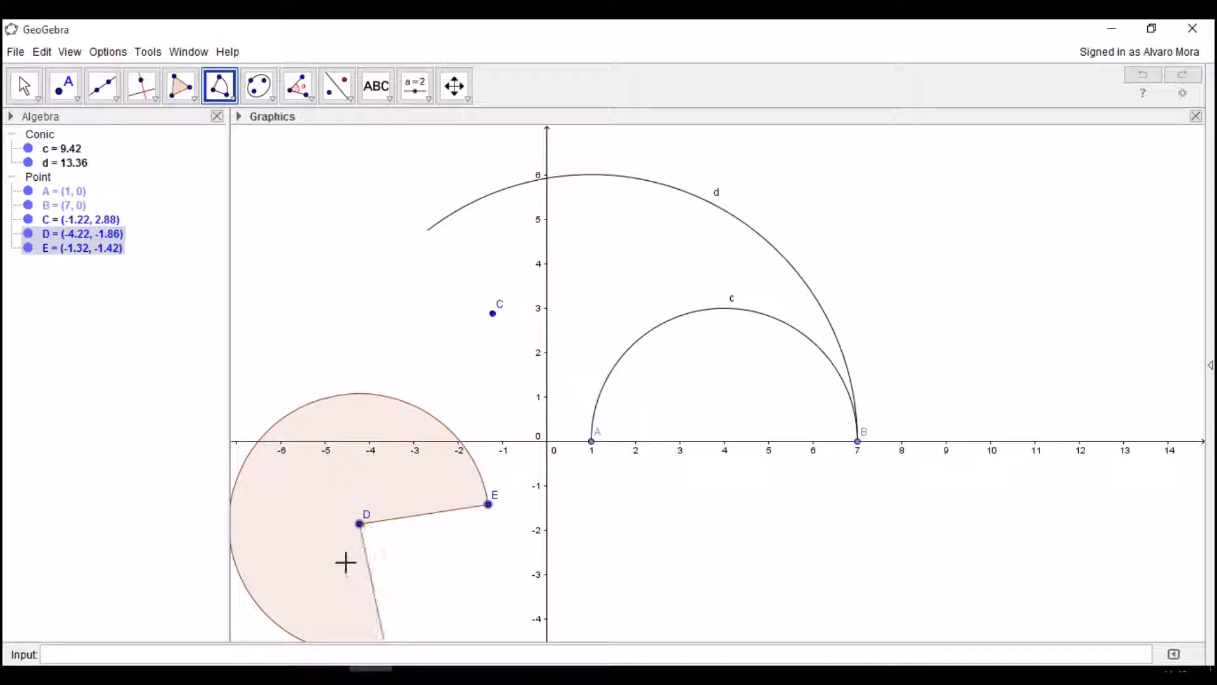
click(326, 484)
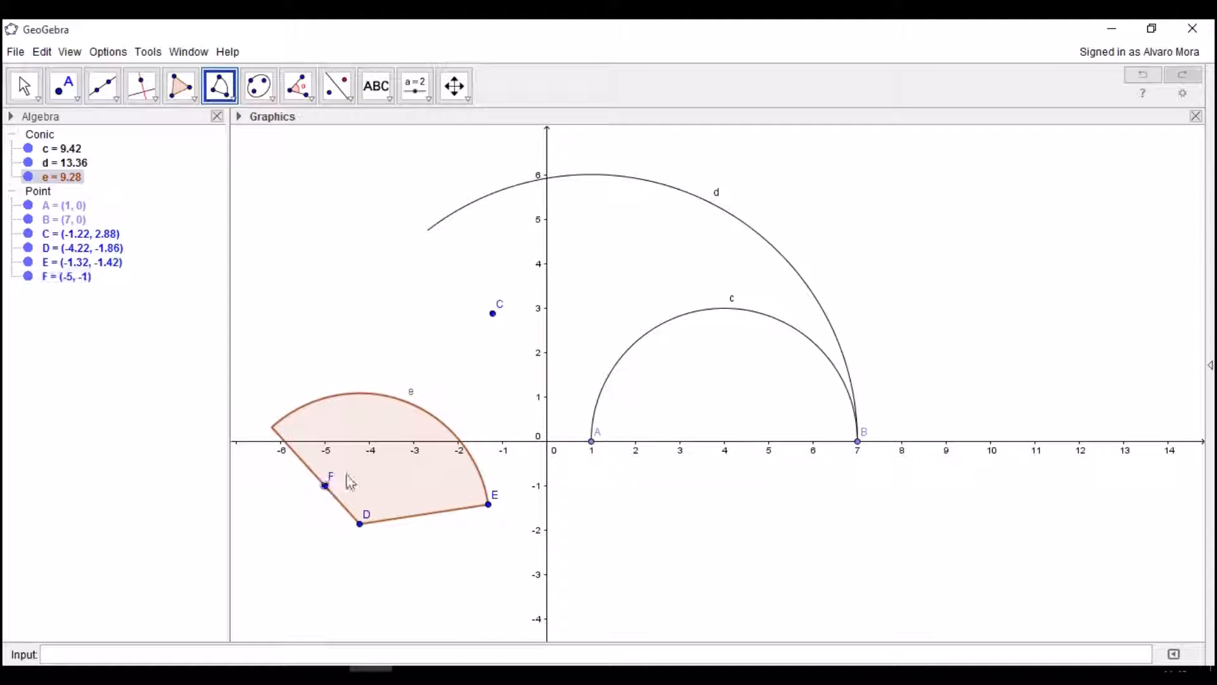
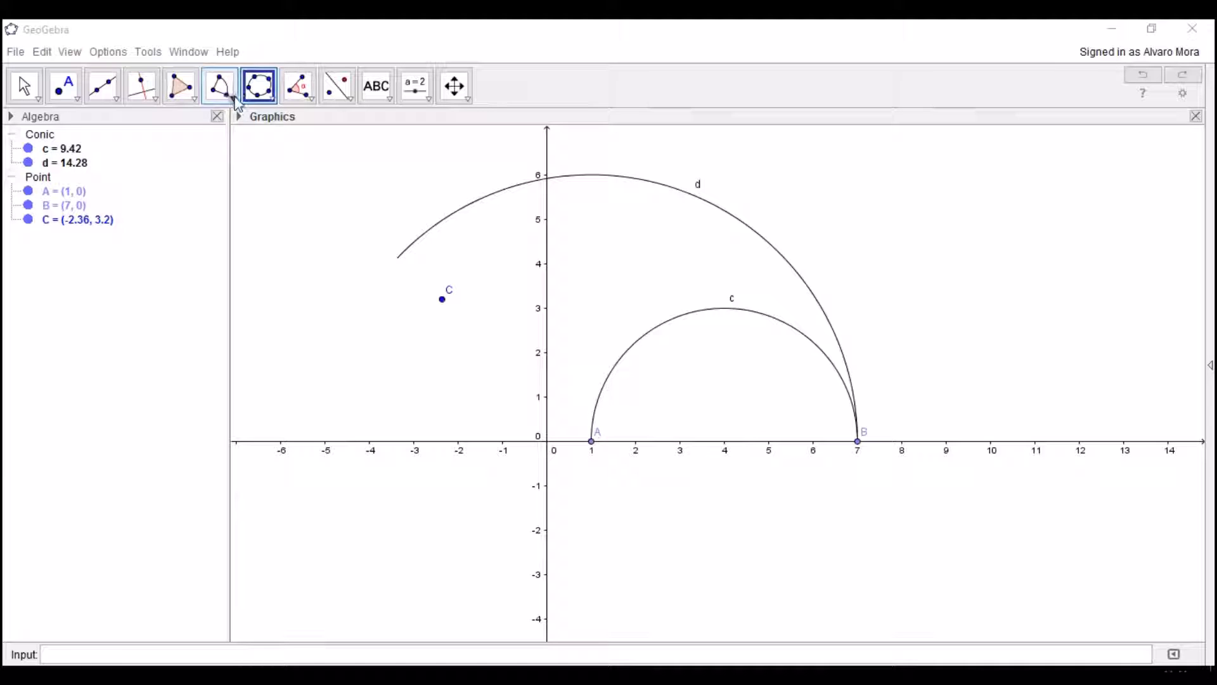
click(276, 97)
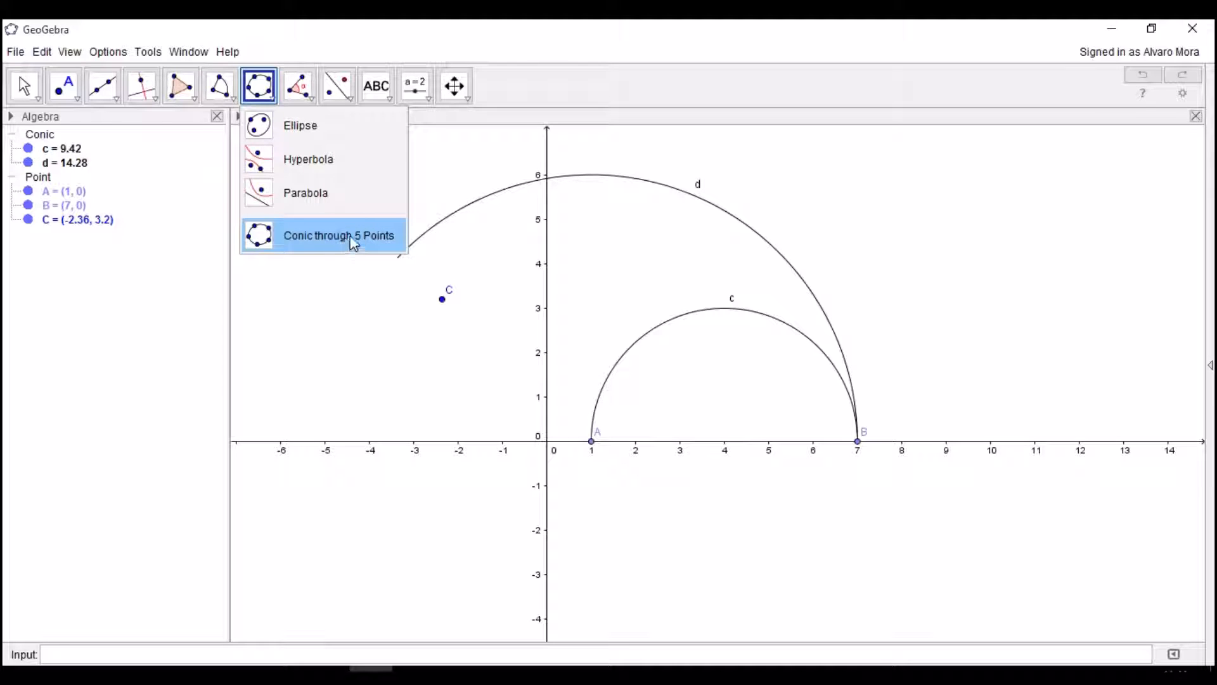
mouse_move(261, 85)
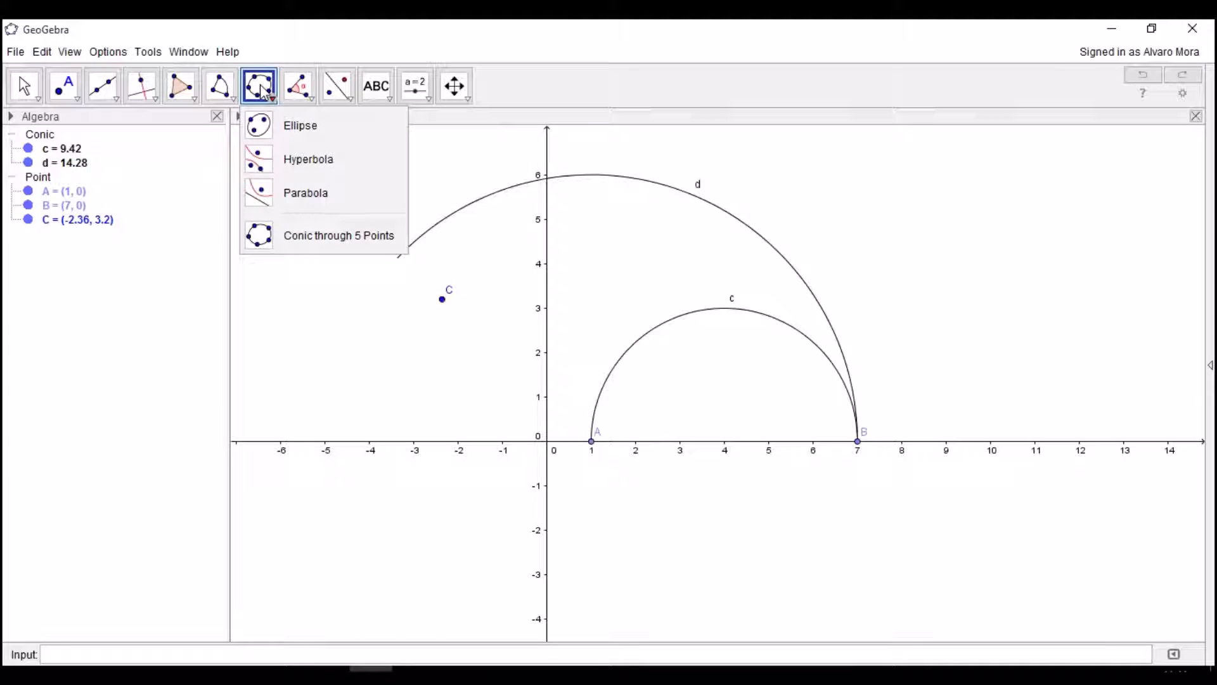
click(229, 51)
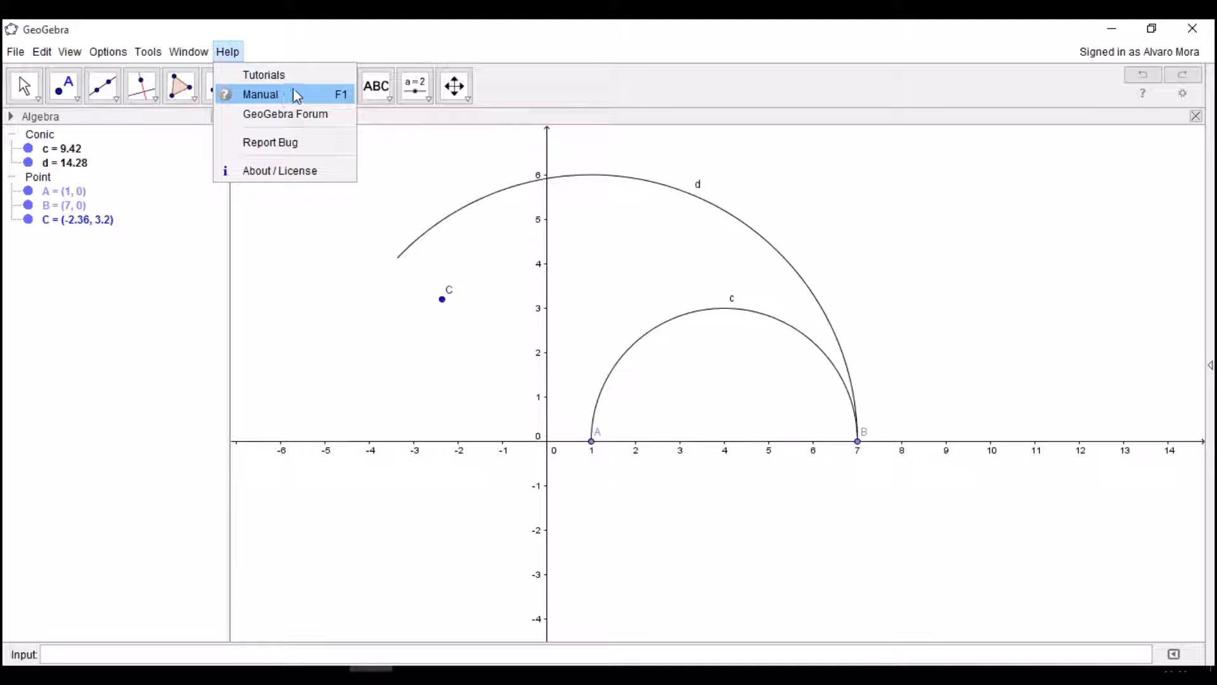
click(318, 44)
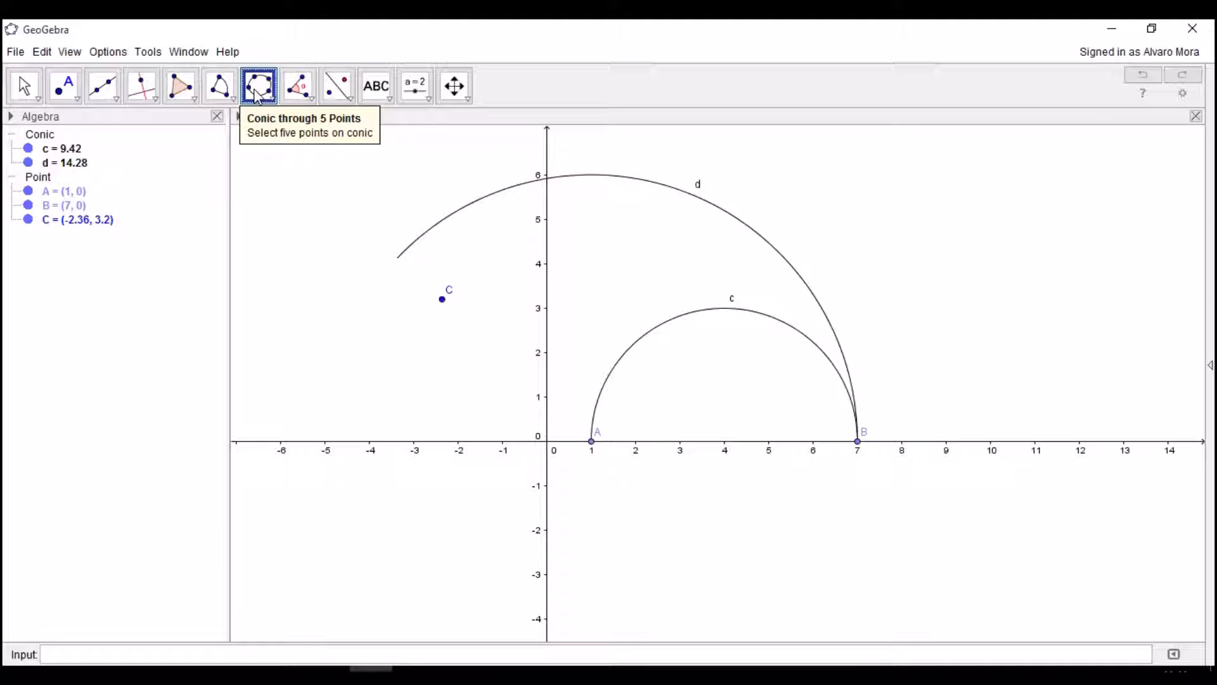
Step: Mark the angle from B through vertex A to C with the Angle tool and move its label up, clear of the vertex
click(312, 99)
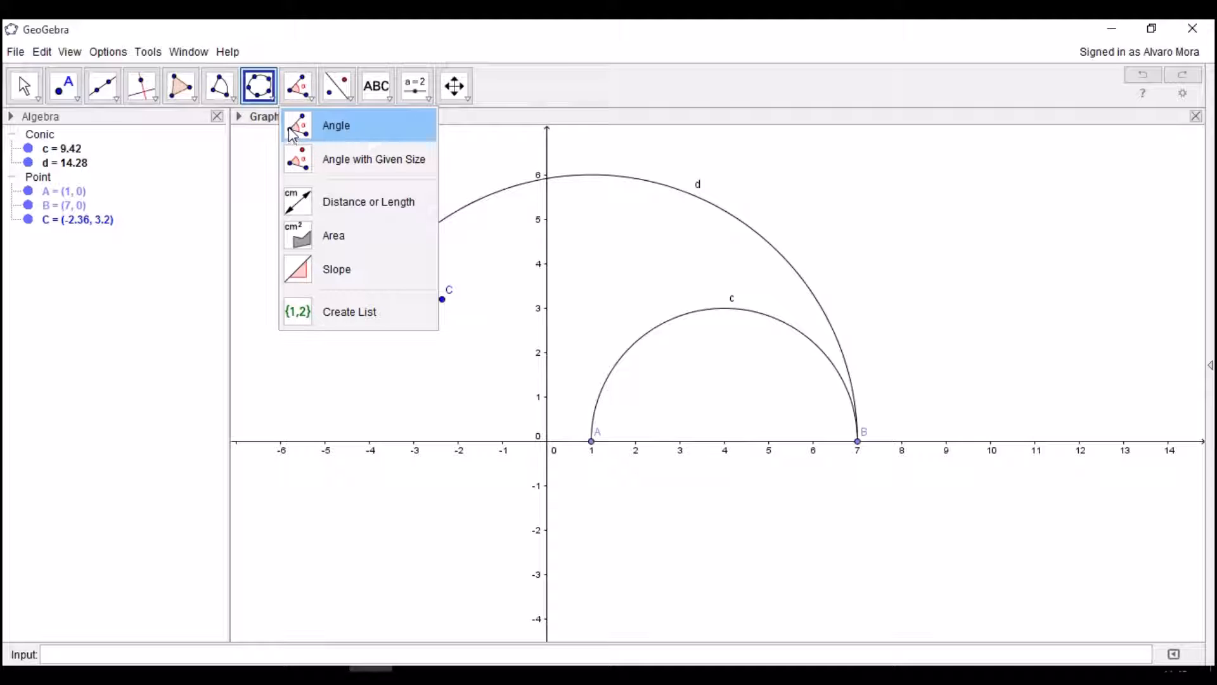
click(329, 126)
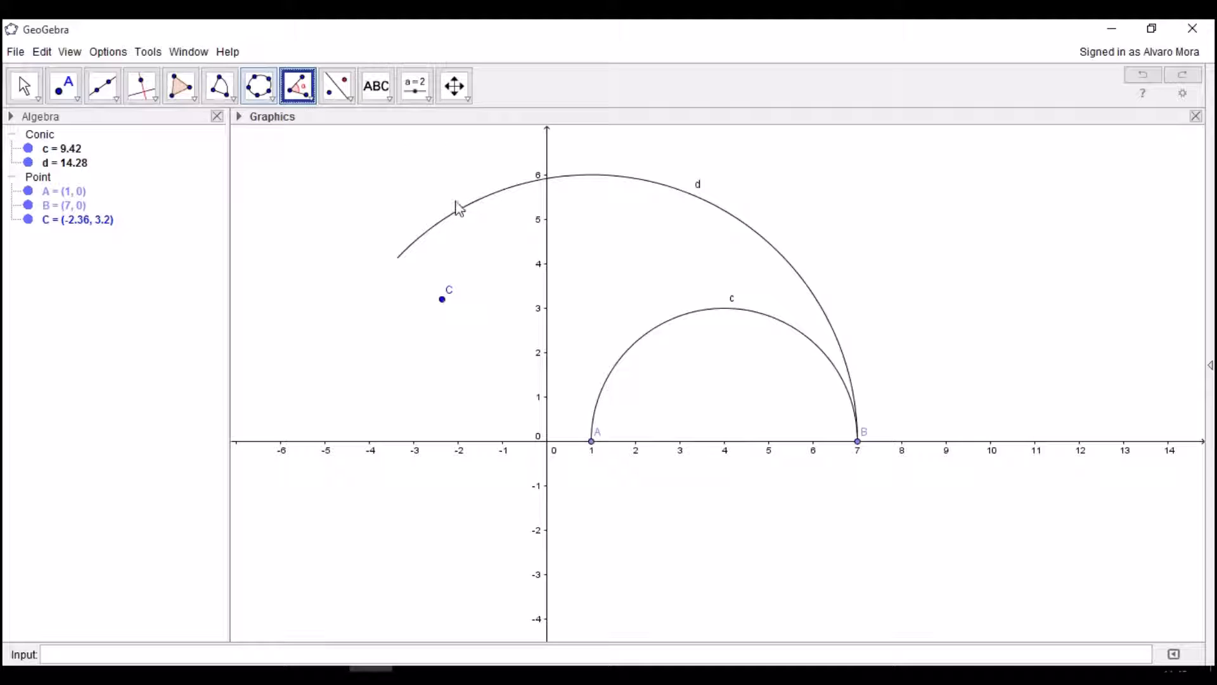
click(858, 441)
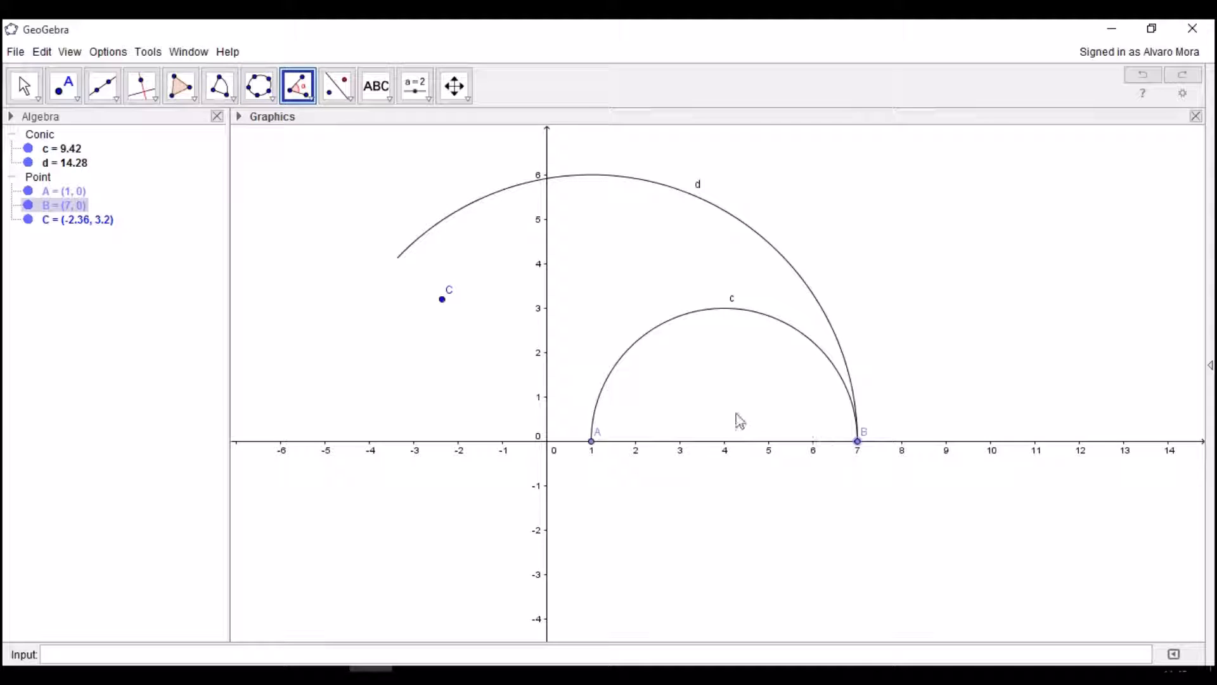
click(592, 440)
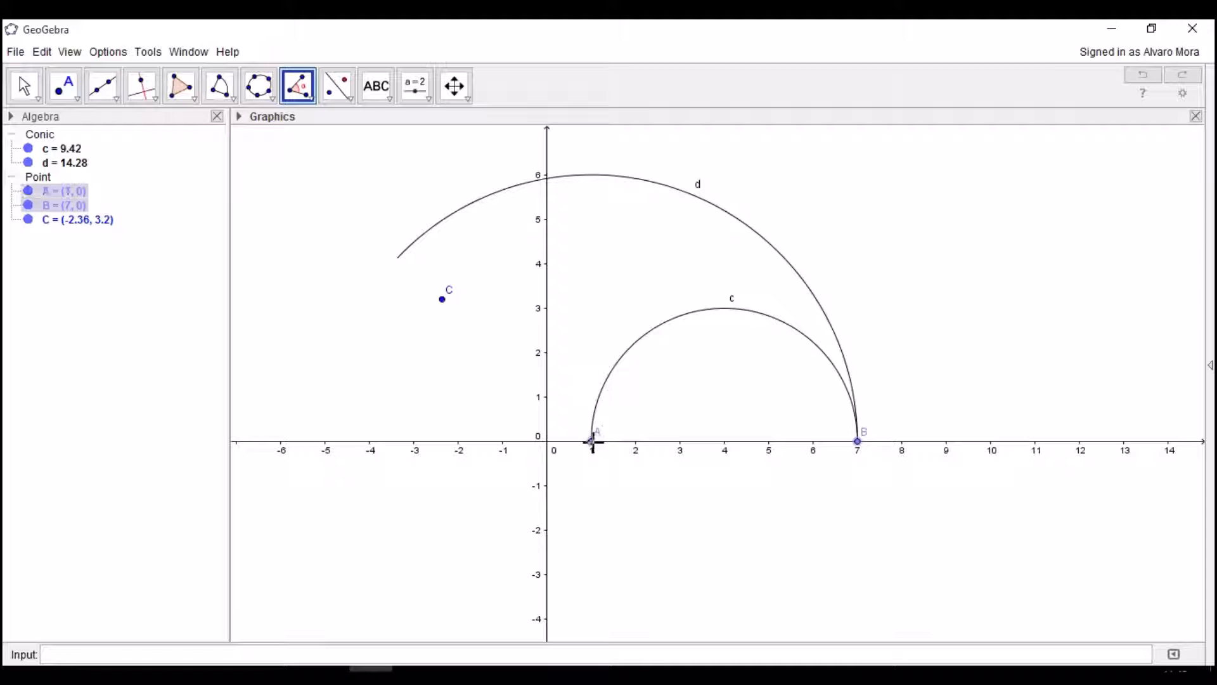
click(444, 299)
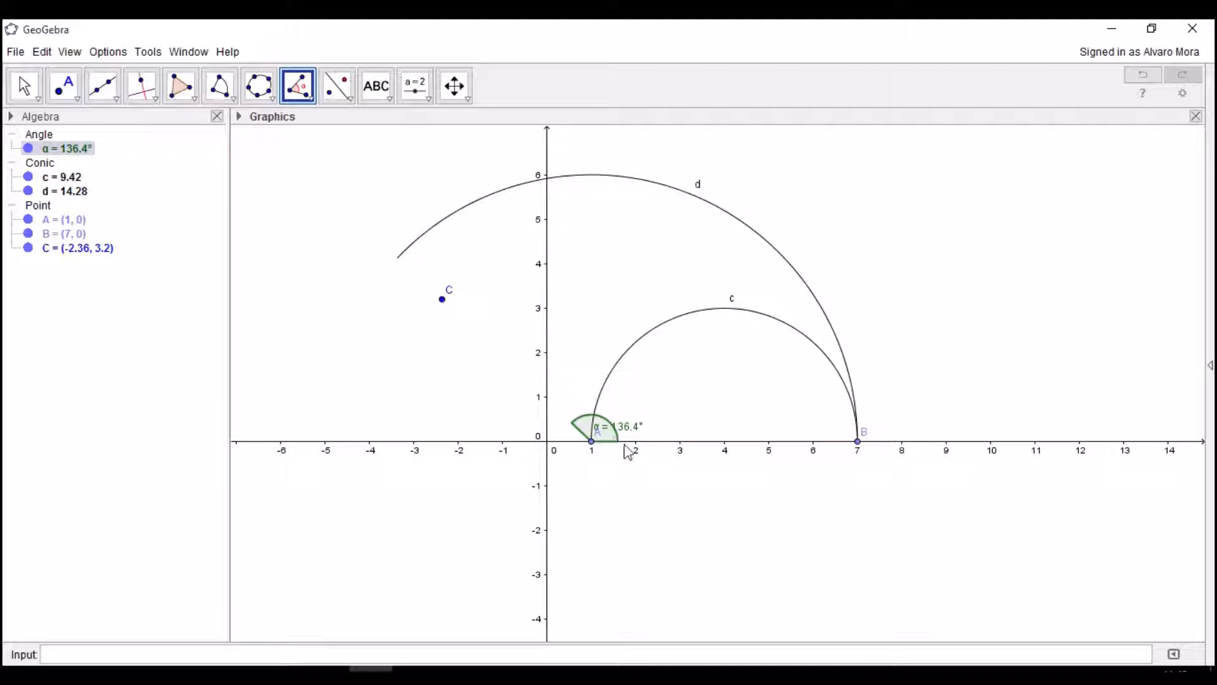
drag(631, 426, 651, 409)
Step: Raise the fill opacity of angle α to about 55 and move point A's label below the x-axis
right_click(615, 431)
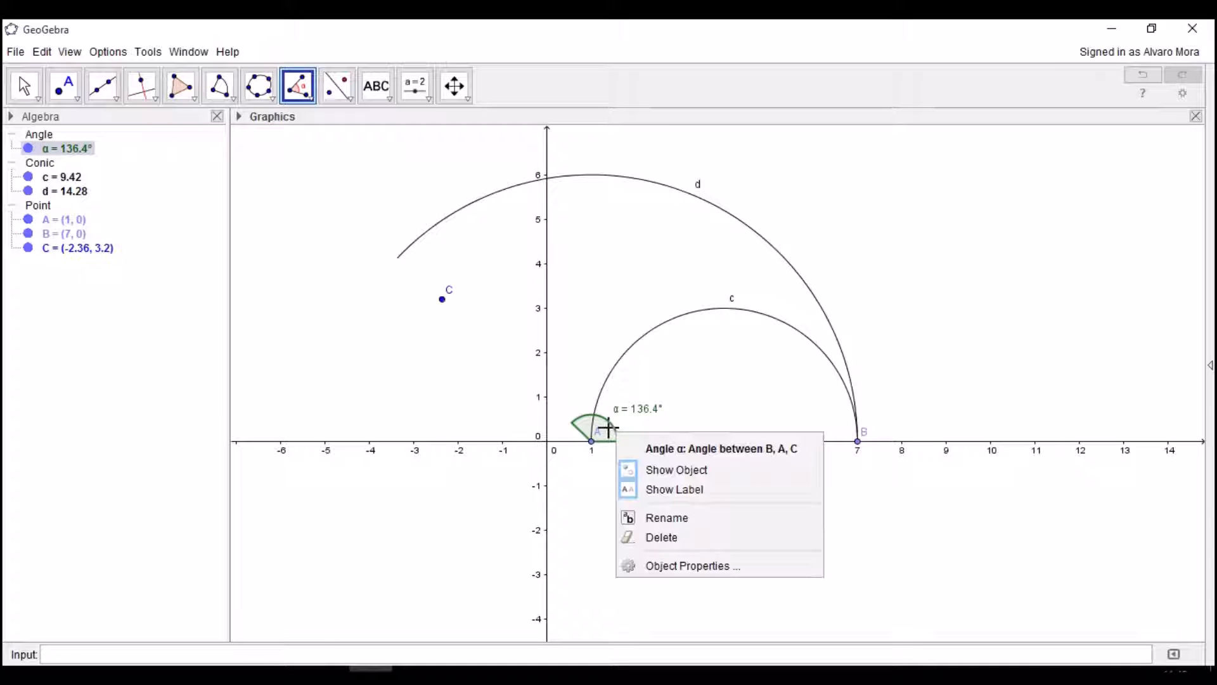
click(679, 566)
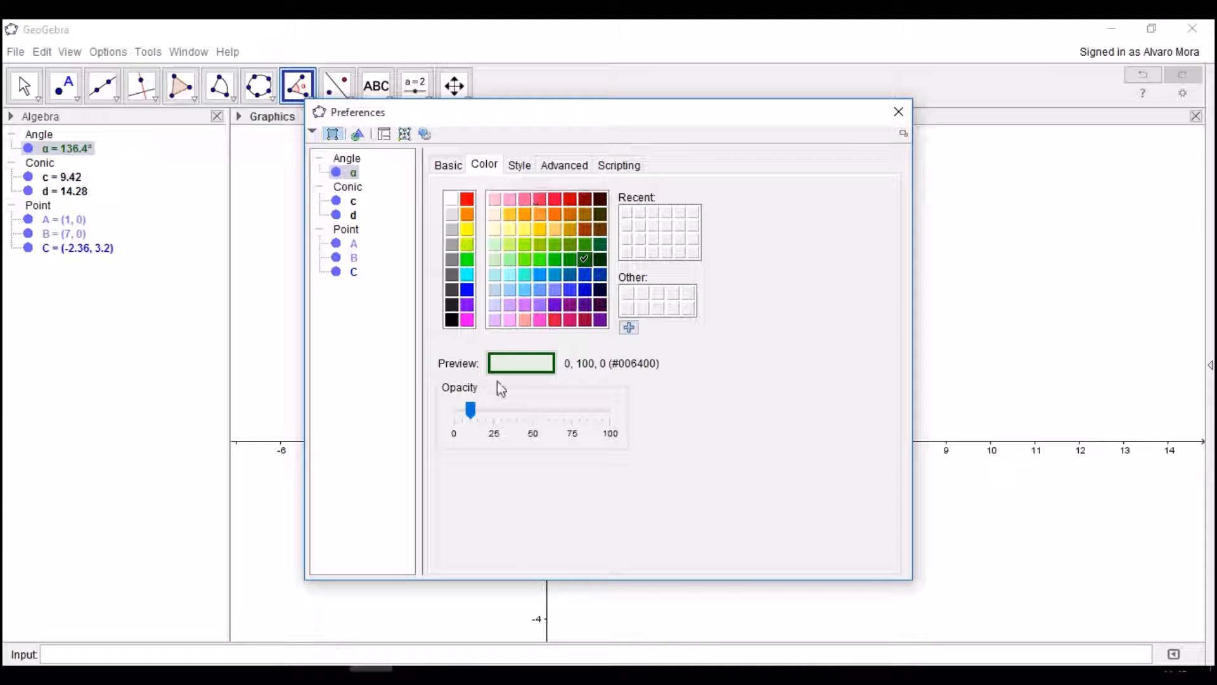
drag(470, 411, 540, 411)
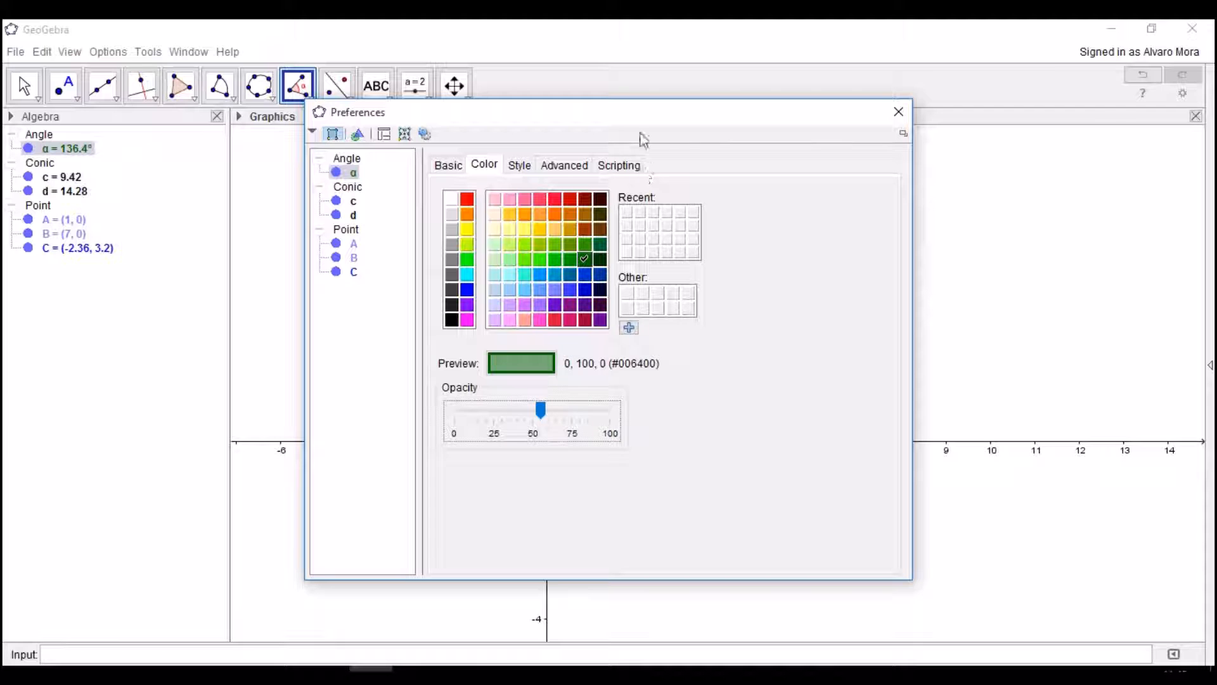
drag(637, 126, 1025, 133)
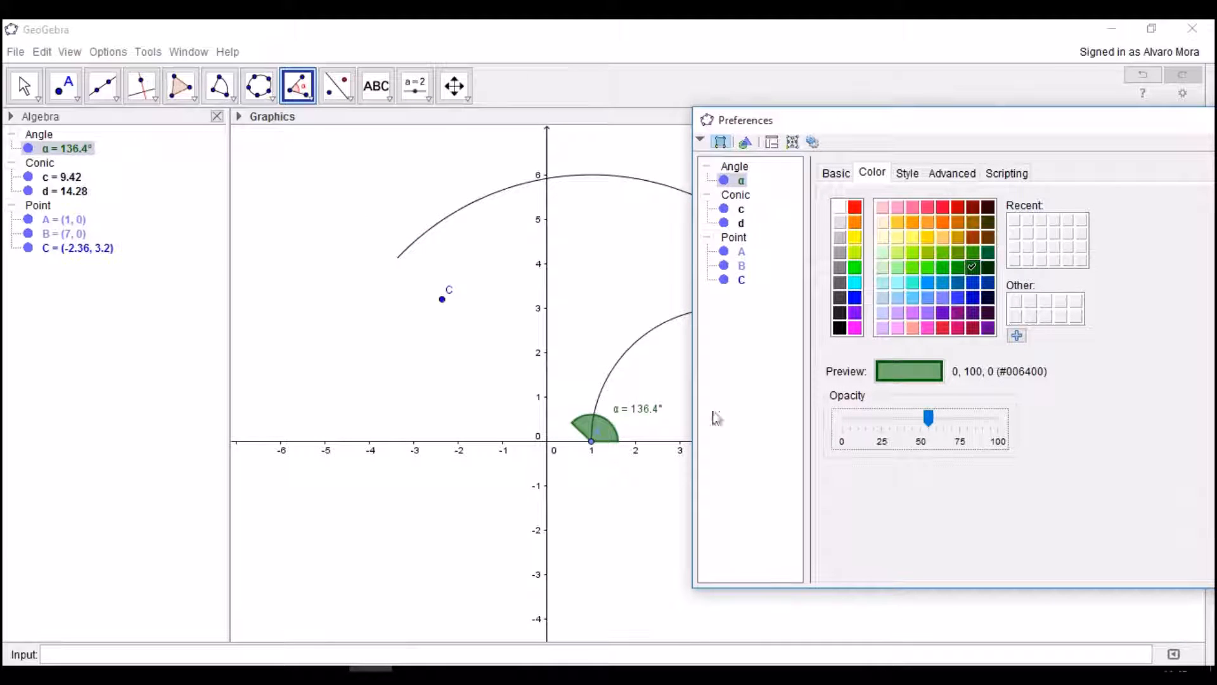
click(603, 442)
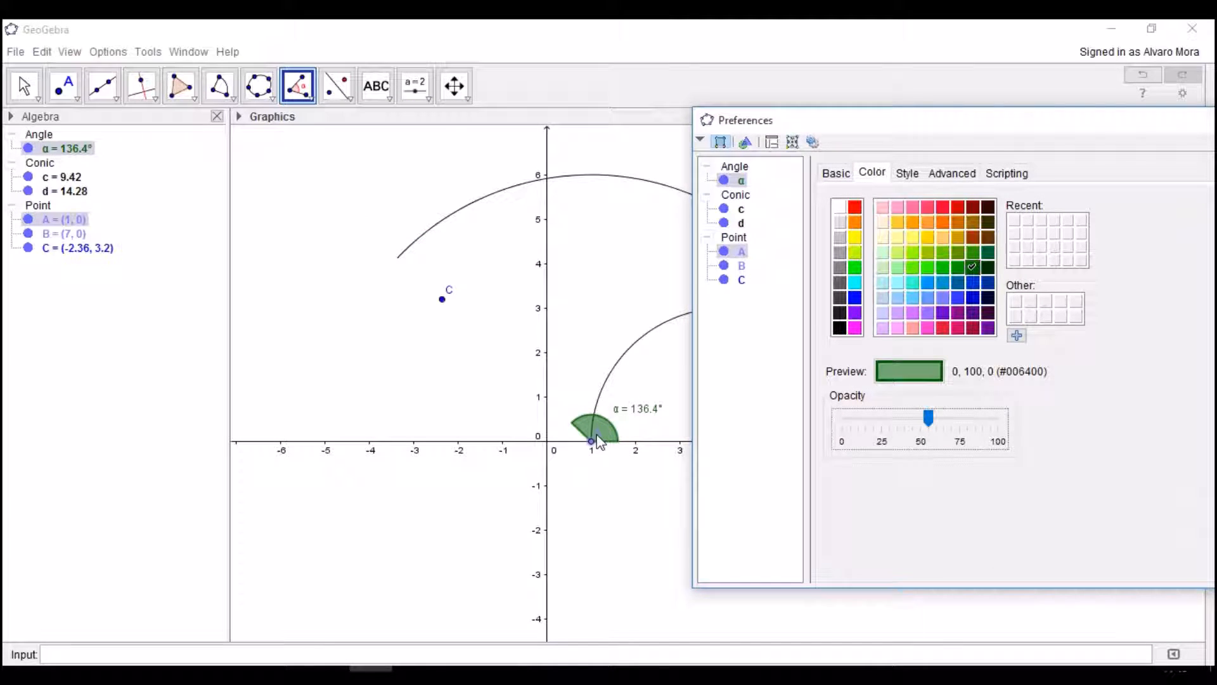
click(591, 440)
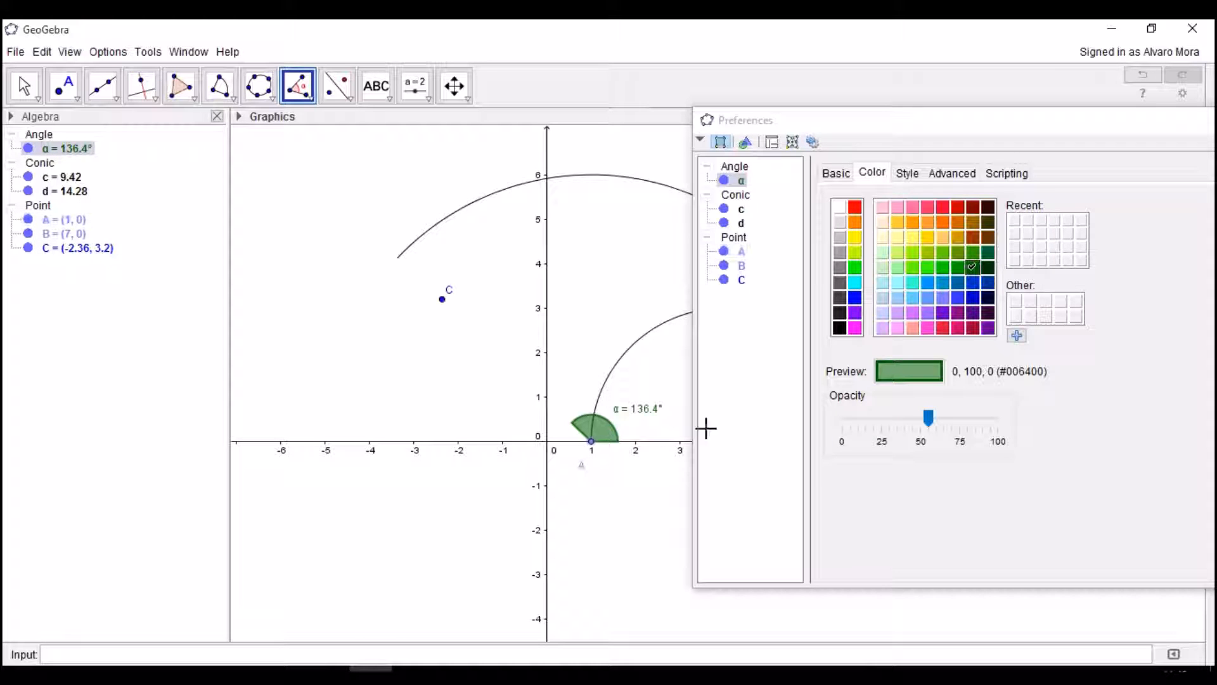
Step: Give angle α a tick-marked arc decoration and a dashed line style, and close its properties
click(906, 173)
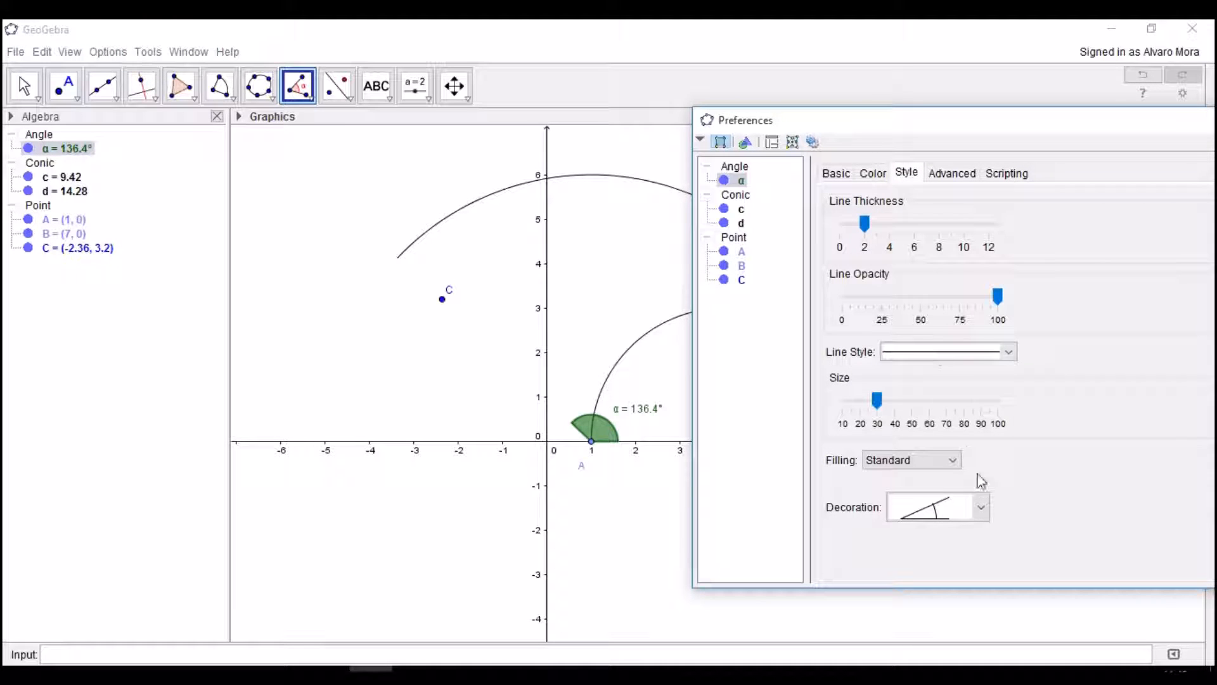
click(981, 507)
click(926, 400)
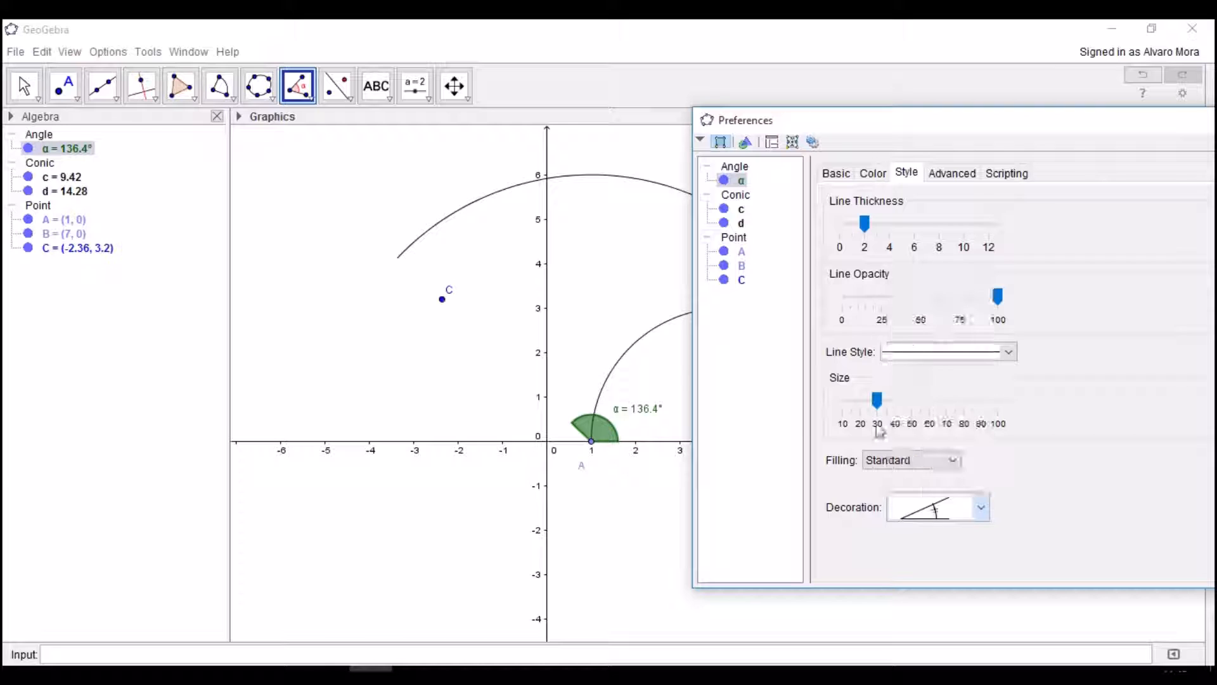
click(1009, 353)
click(947, 406)
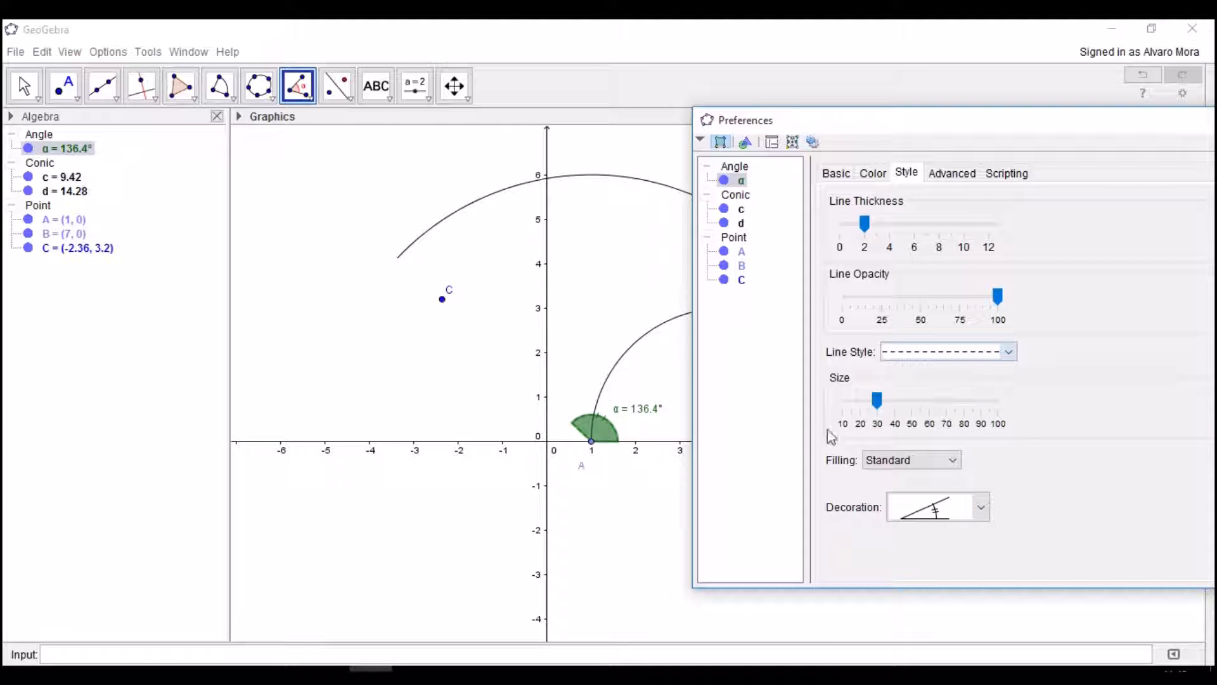
click(594, 443)
drag(918, 129, 516, 300)
click(880, 291)
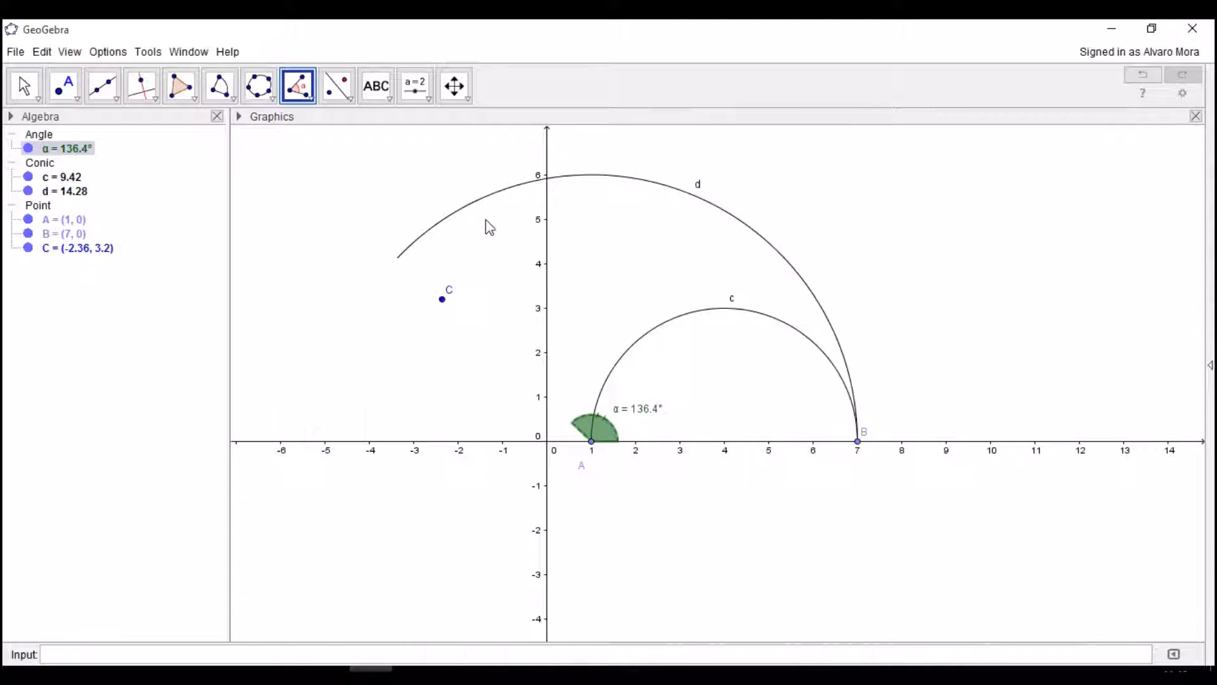
Step: Place a point at (2, 4) and mark the angle from B through vertex A to that point
click(62, 86)
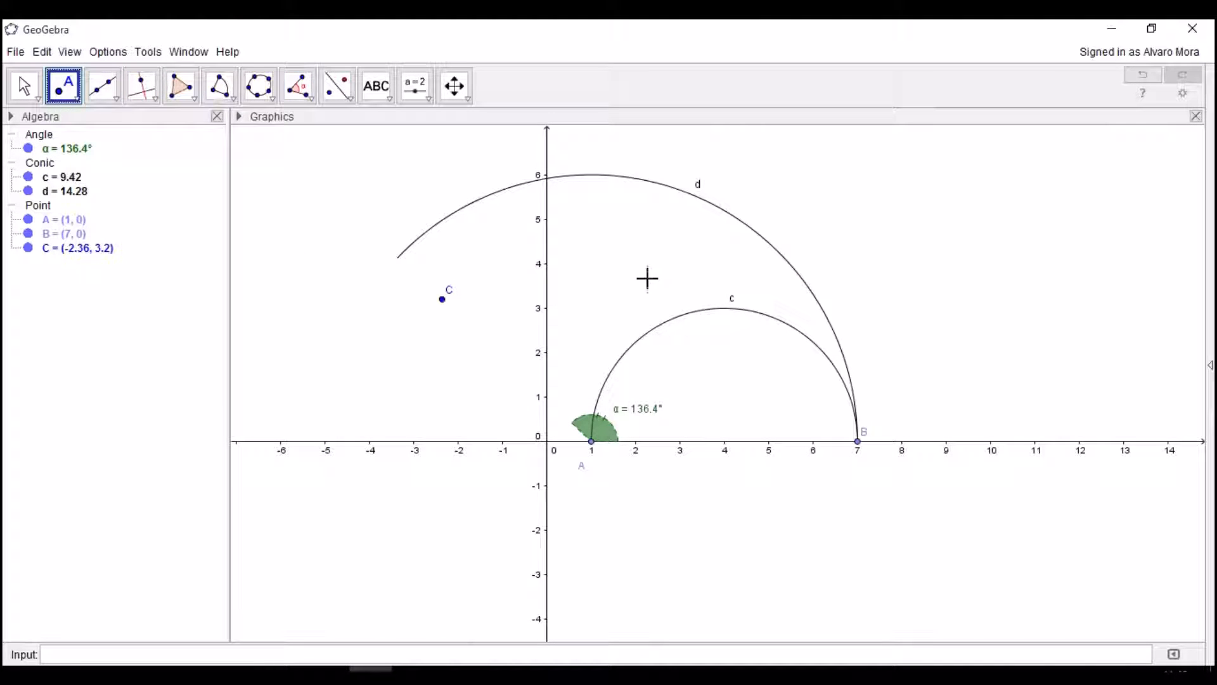
click(636, 264)
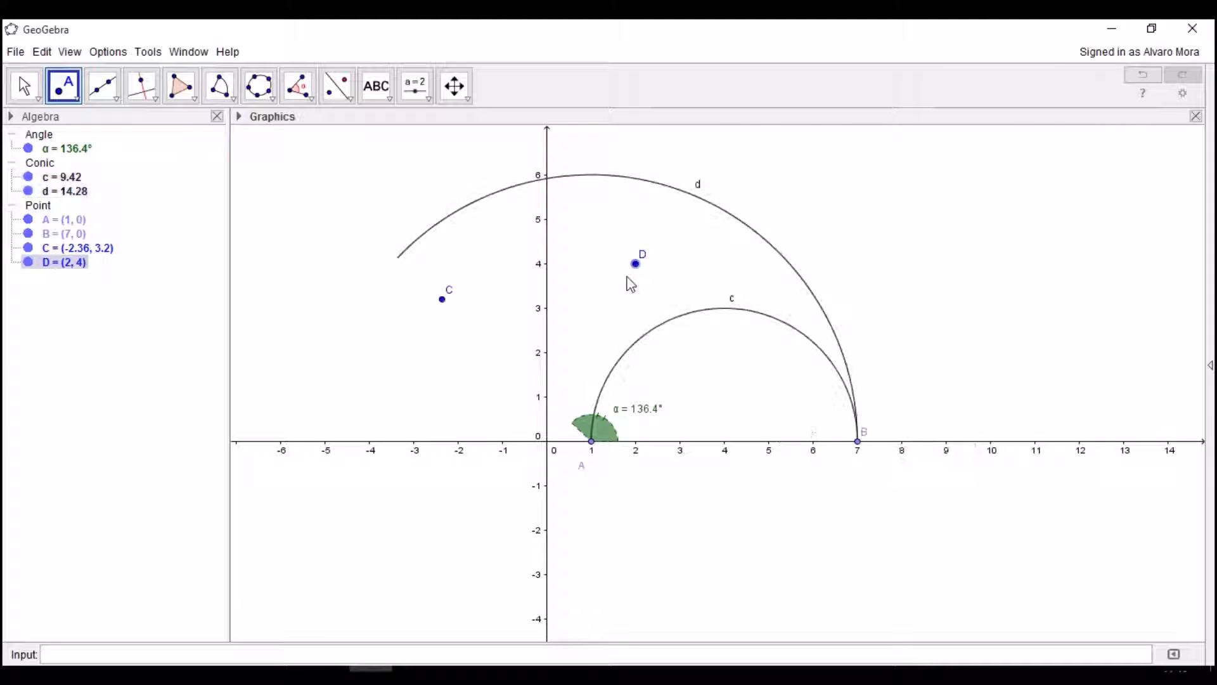
click(297, 86)
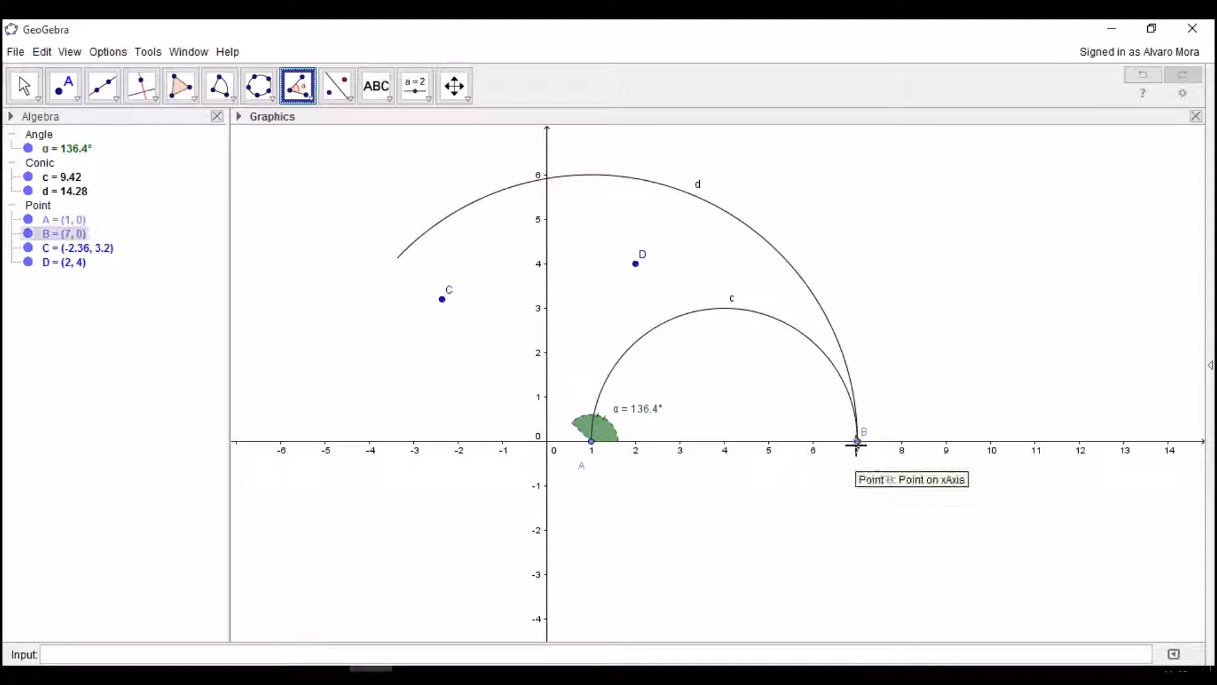
click(591, 441)
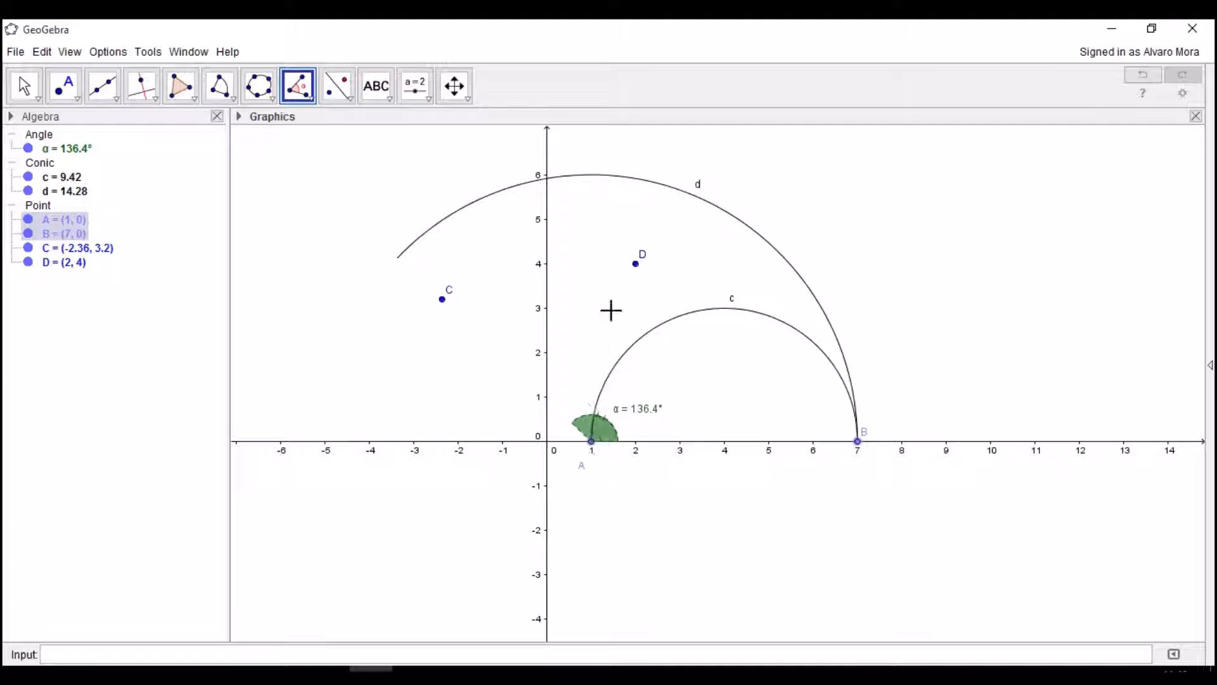
click(636, 263)
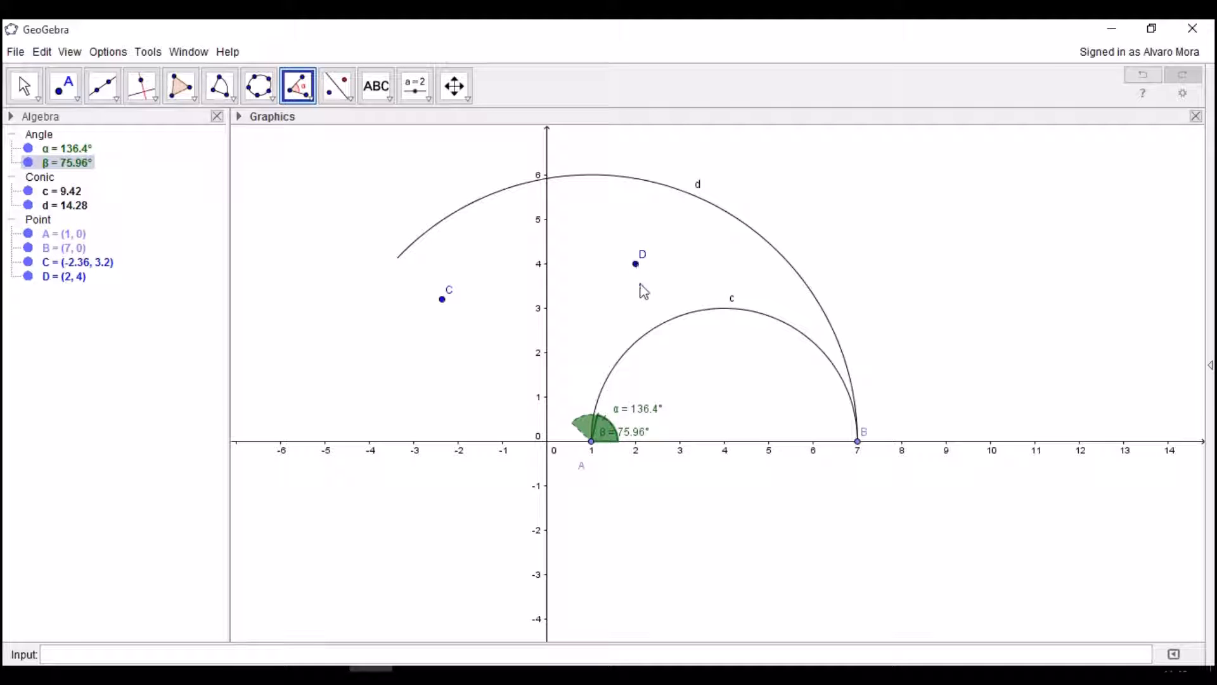
Step: Set the new angle β's fill opacity to about 5 and its color to light cyan (153, 255, 255)
right_click(639, 438)
click(729, 565)
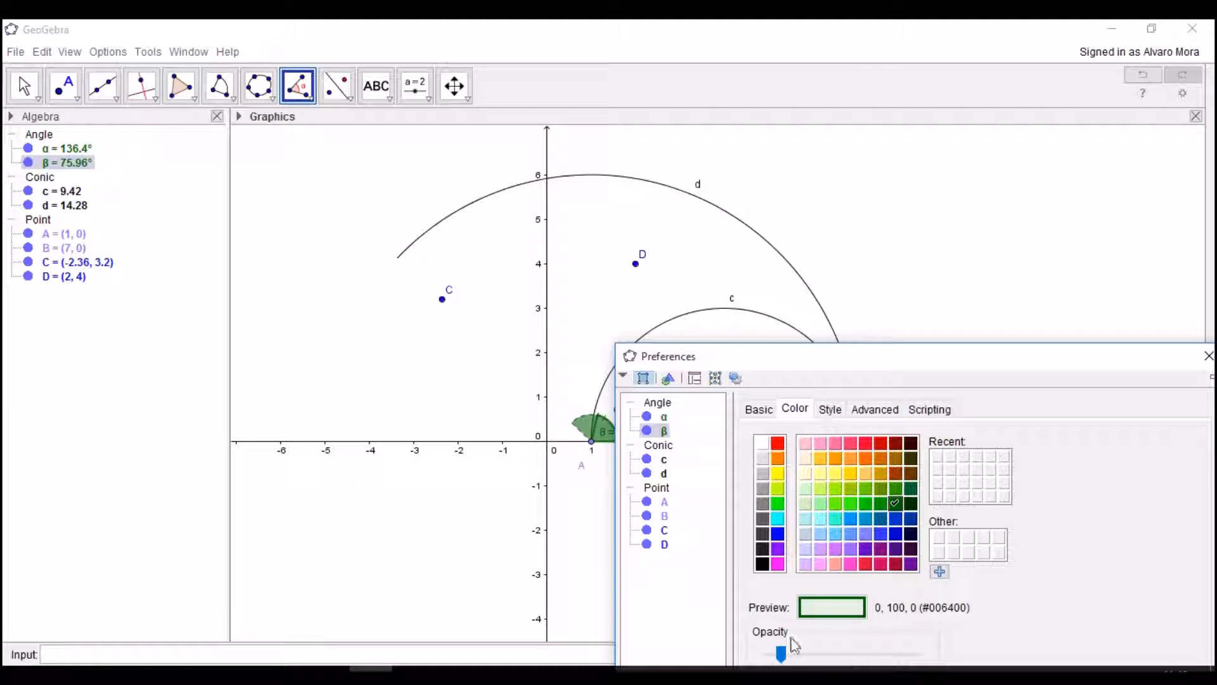
click(772, 656)
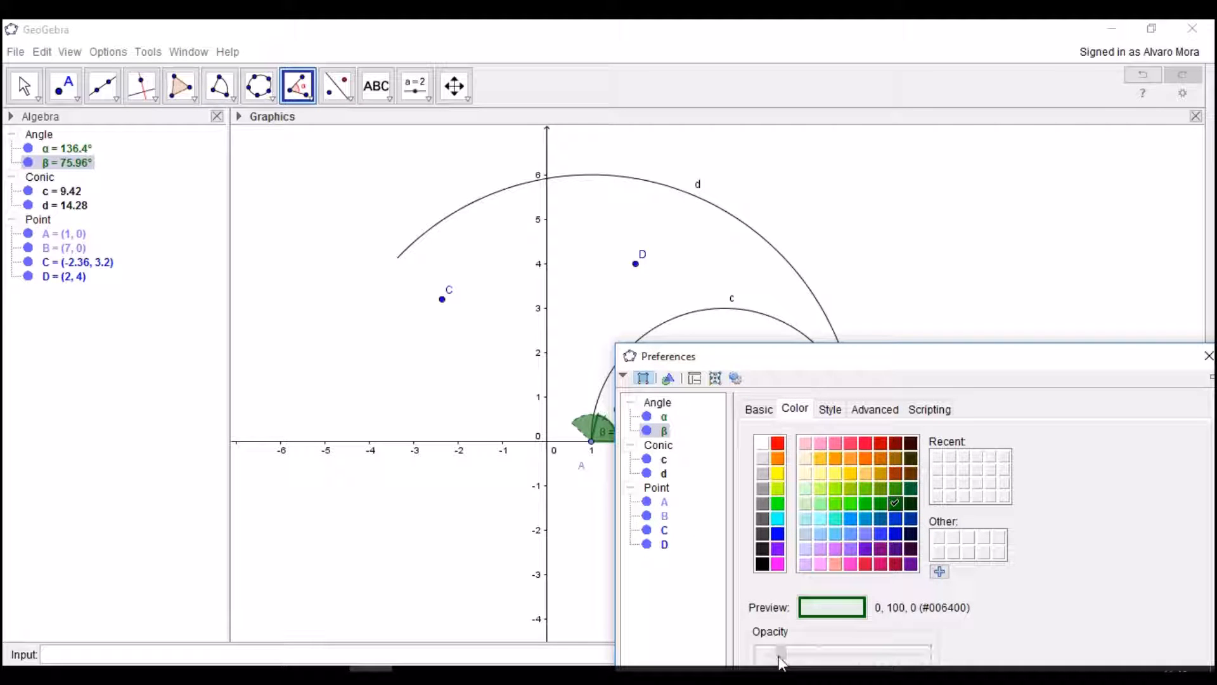
click(820, 517)
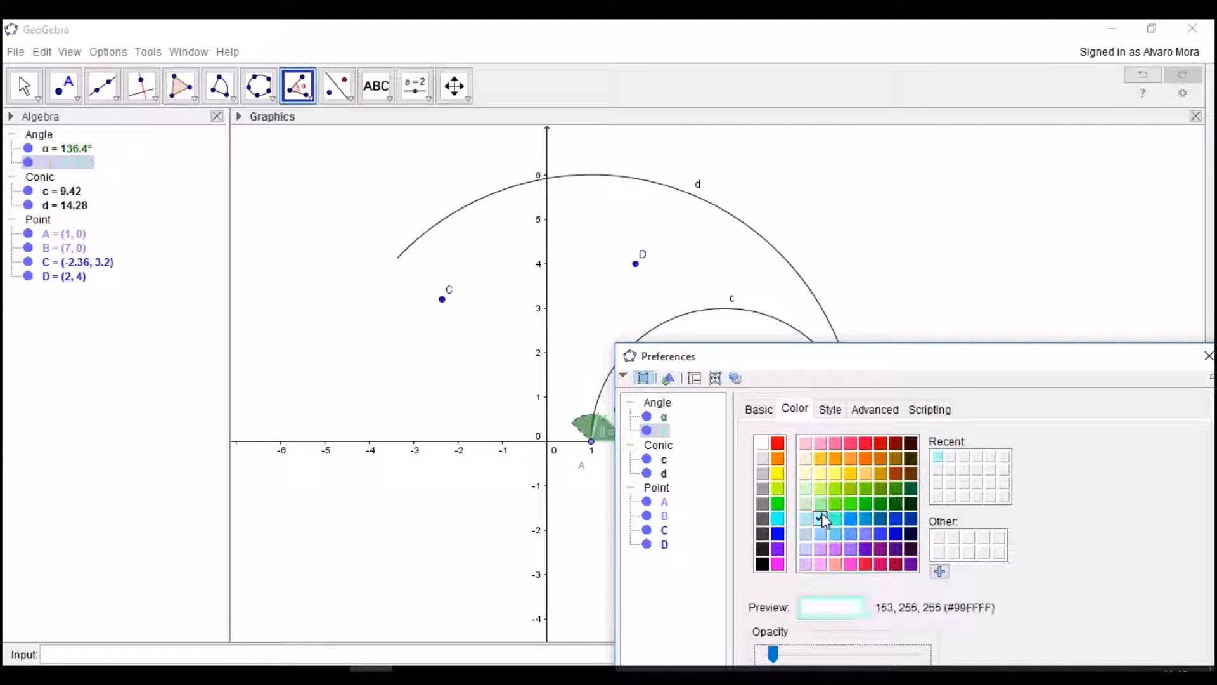
Step: Set angle β's line thickness to 5 and its size to 70
click(829, 409)
click(796, 462)
drag(797, 462, 824, 460)
drag(922, 369, 1040, 118)
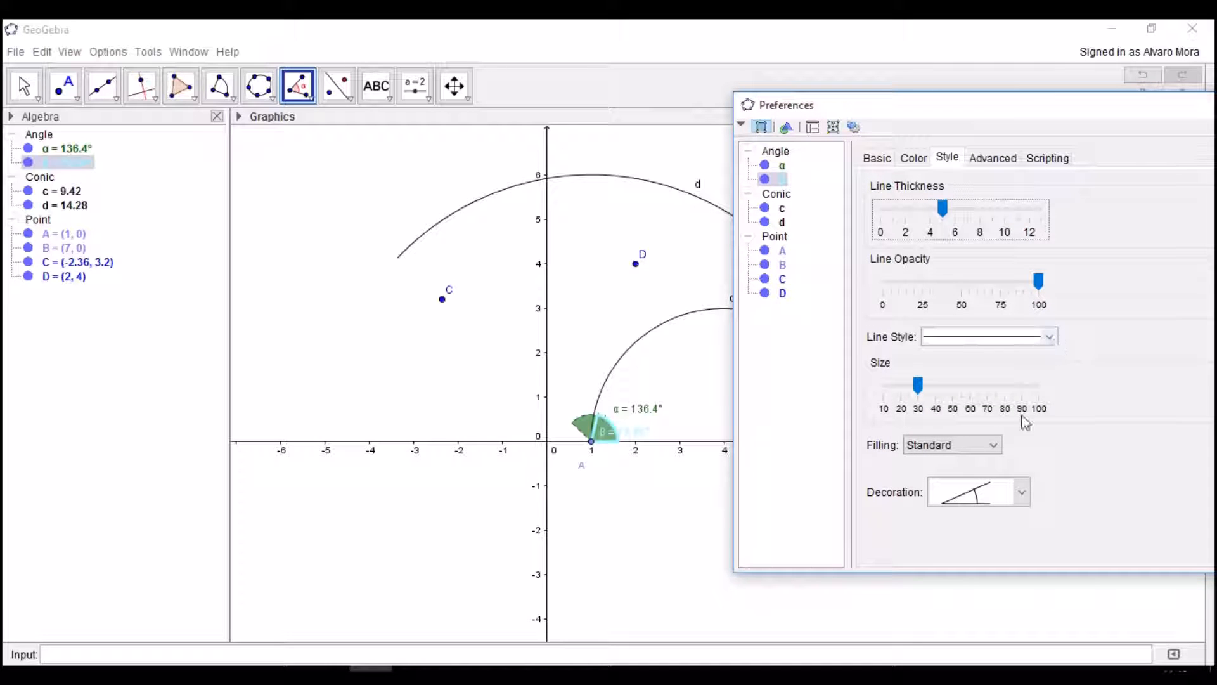
click(921, 387)
drag(920, 386, 986, 386)
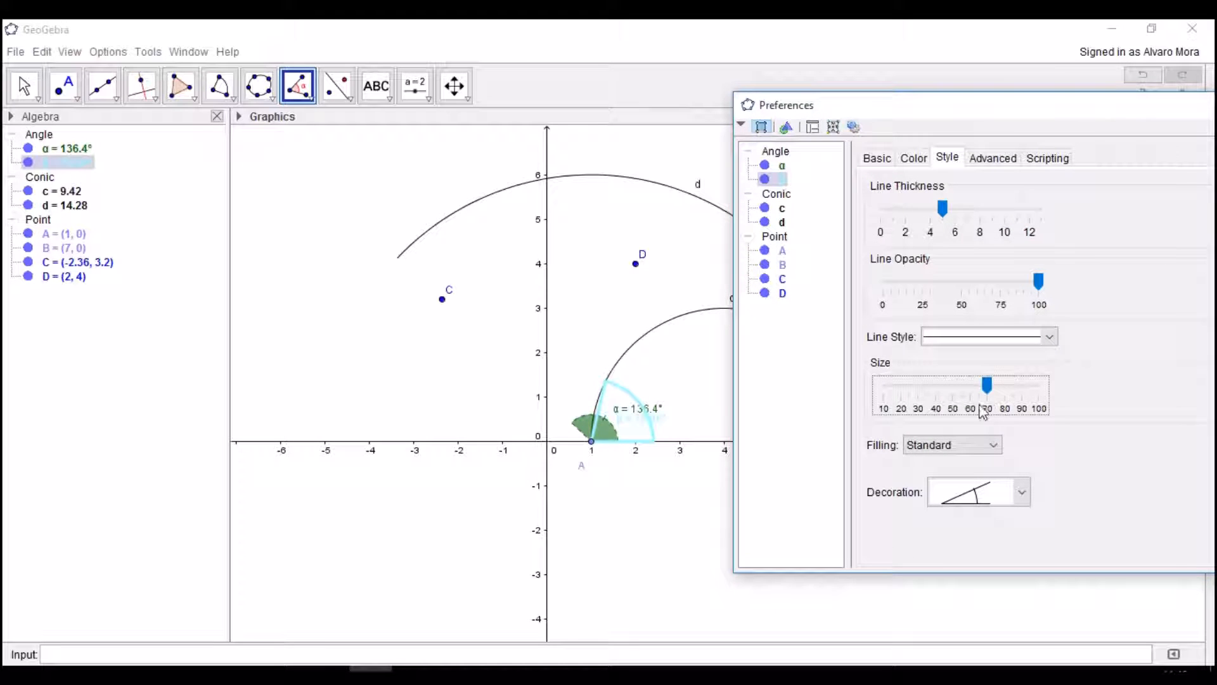
Step: Recolor angle β to periwinkle blue (125, 125, 255), move its label below the x-axis, and close the properties
click(914, 160)
click(983, 282)
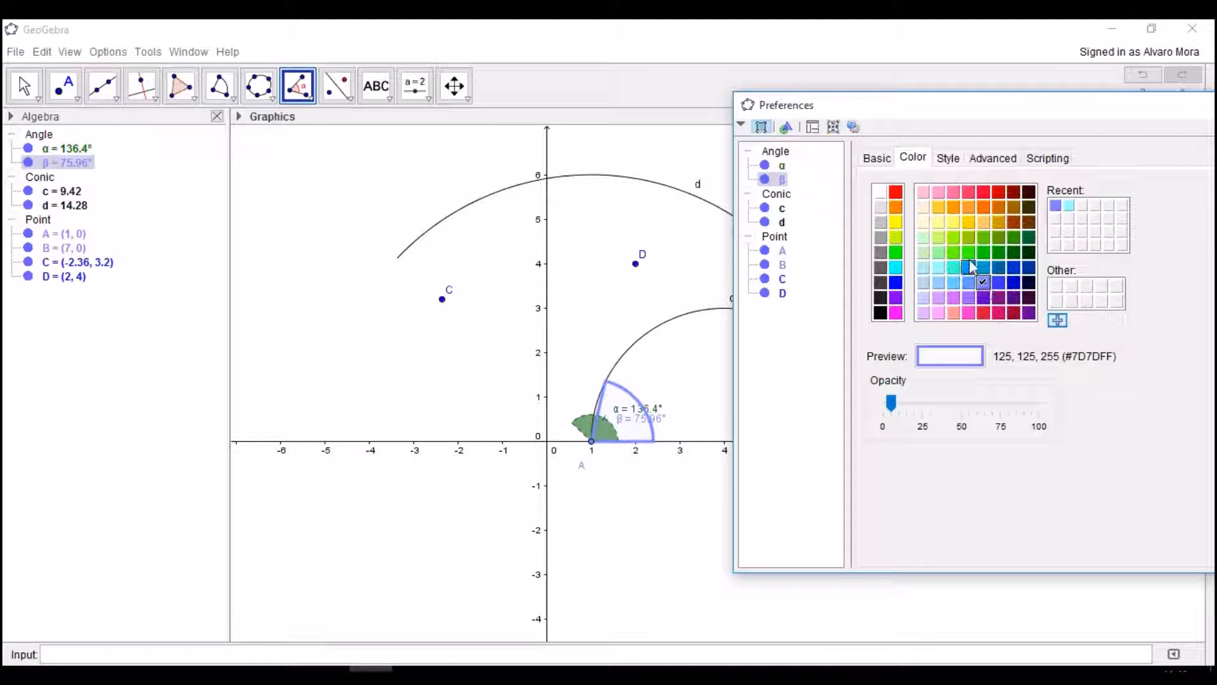
drag(651, 427, 654, 479)
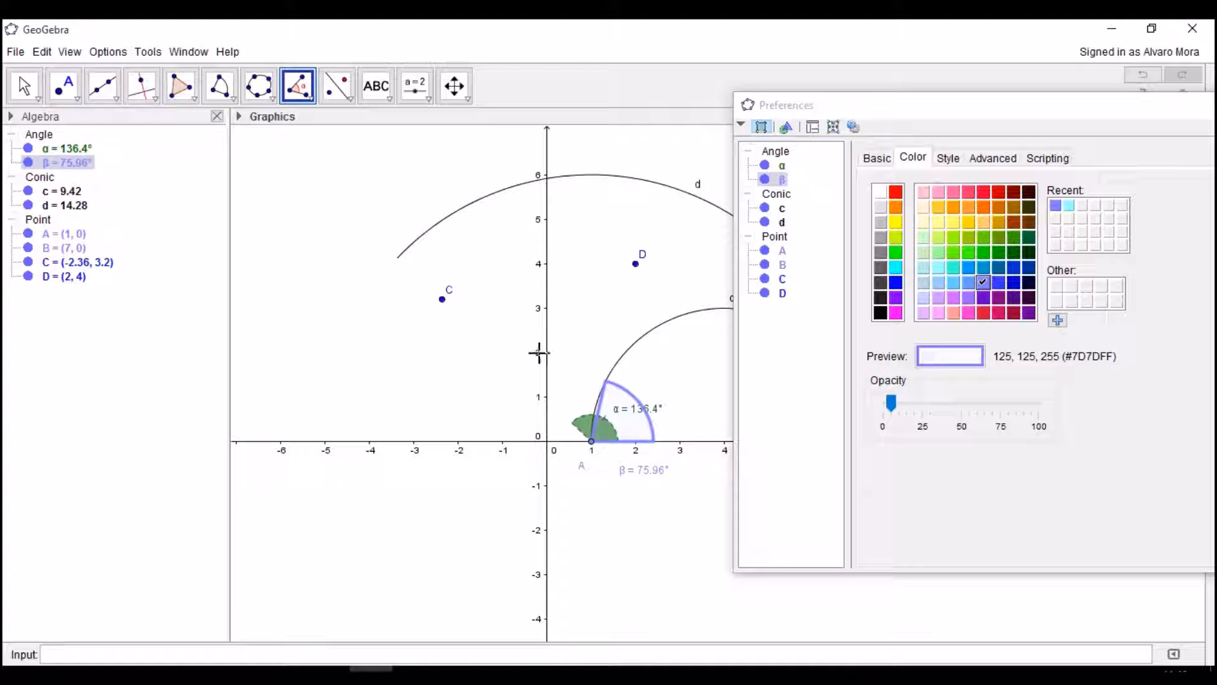
click(973, 116)
drag(973, 116, 907, 142)
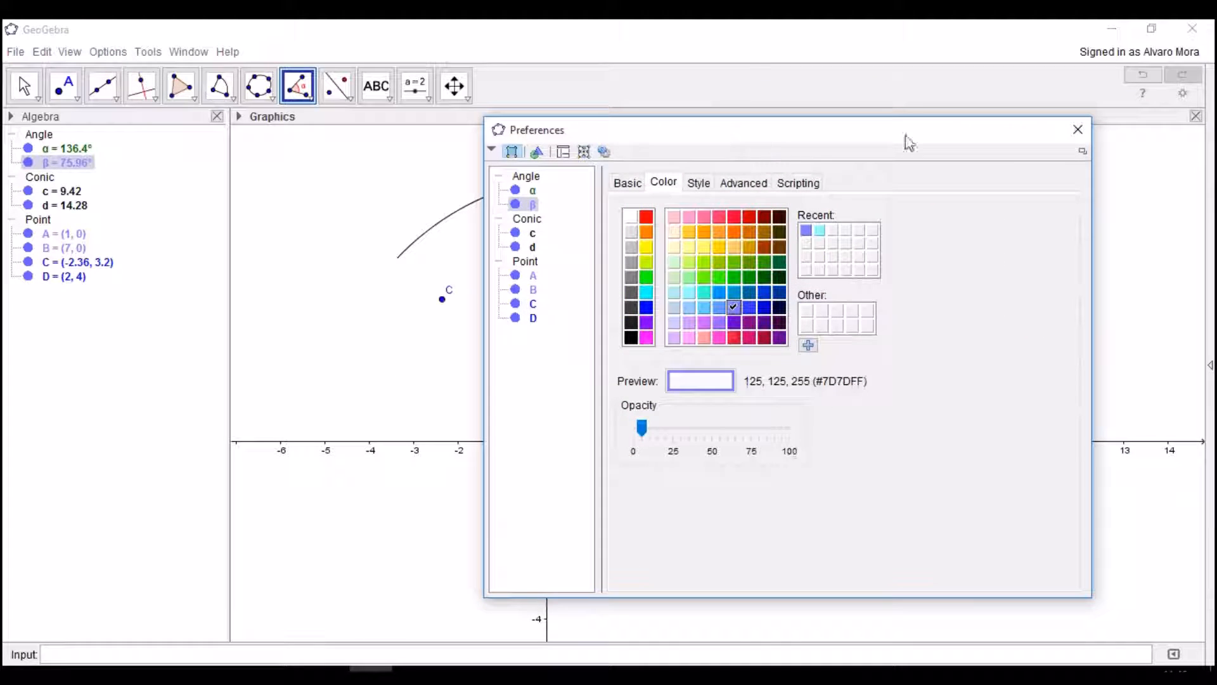
click(1077, 130)
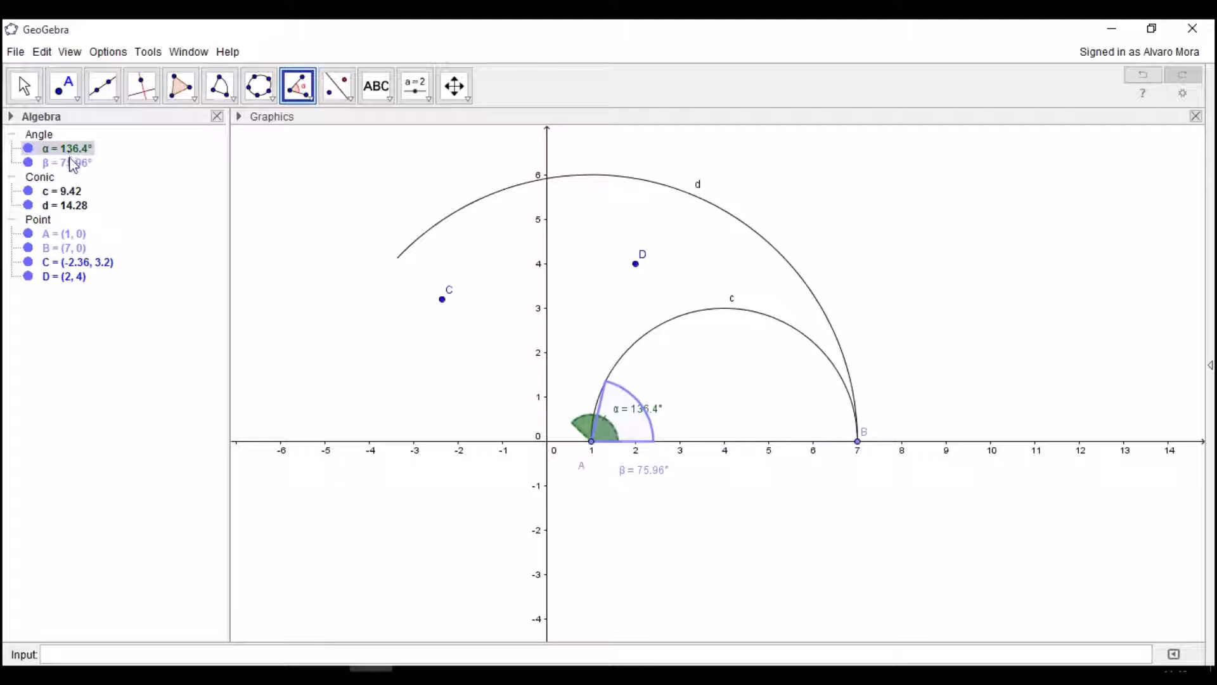
mouse_move(69, 165)
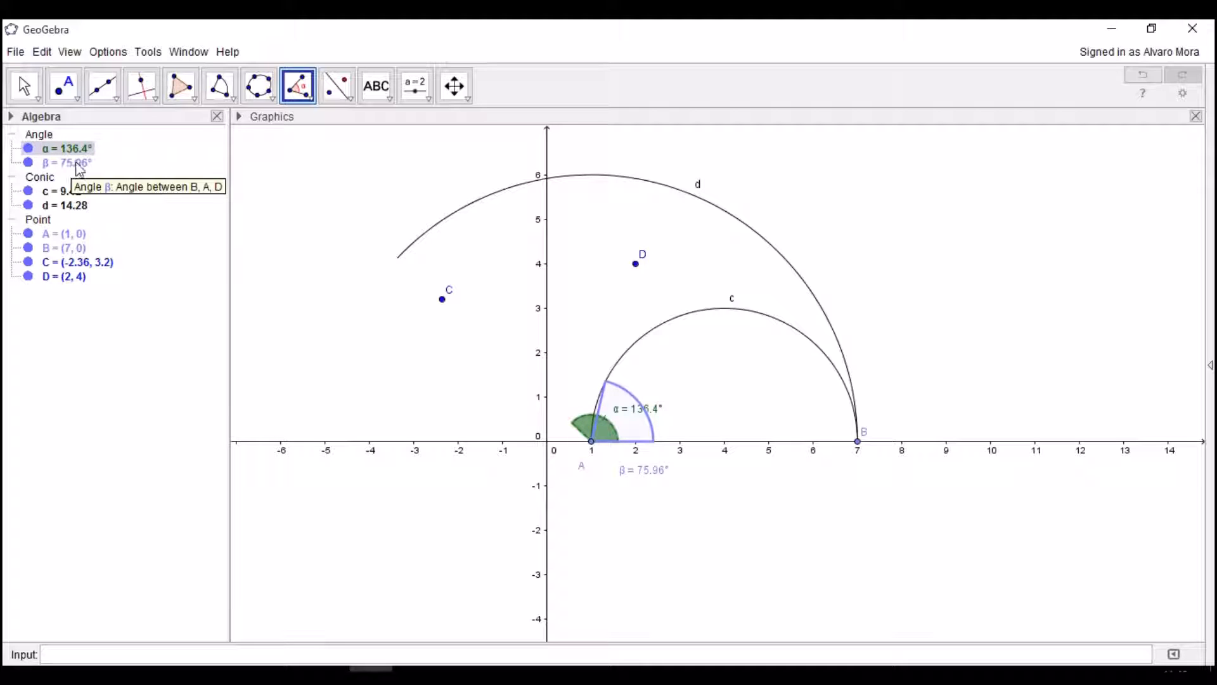
Step: Create a 180° counter-clockwise angle with given size from point B around vertex A
click(308, 101)
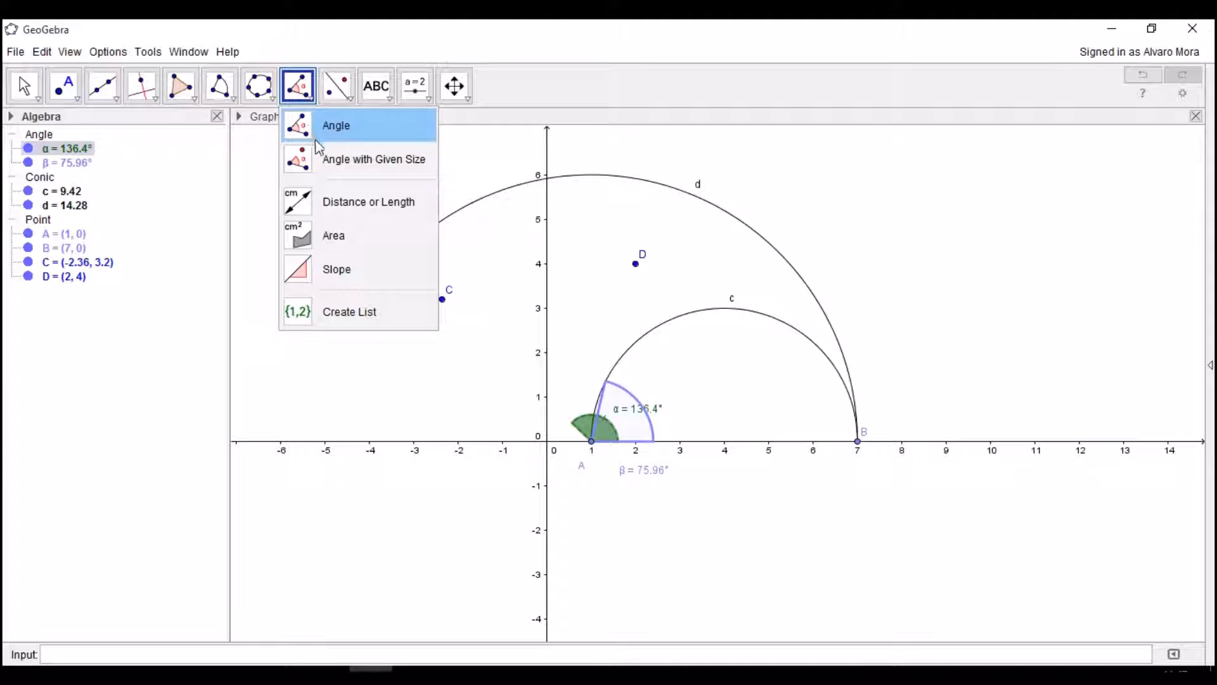
click(355, 163)
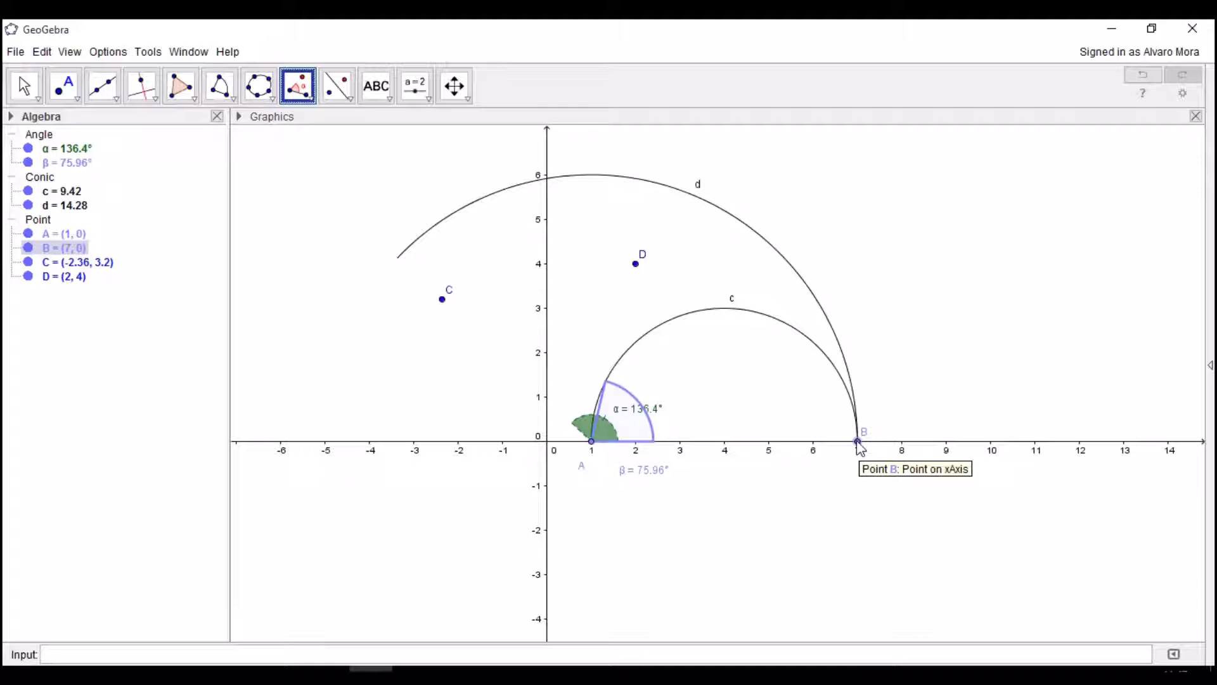
click(306, 100)
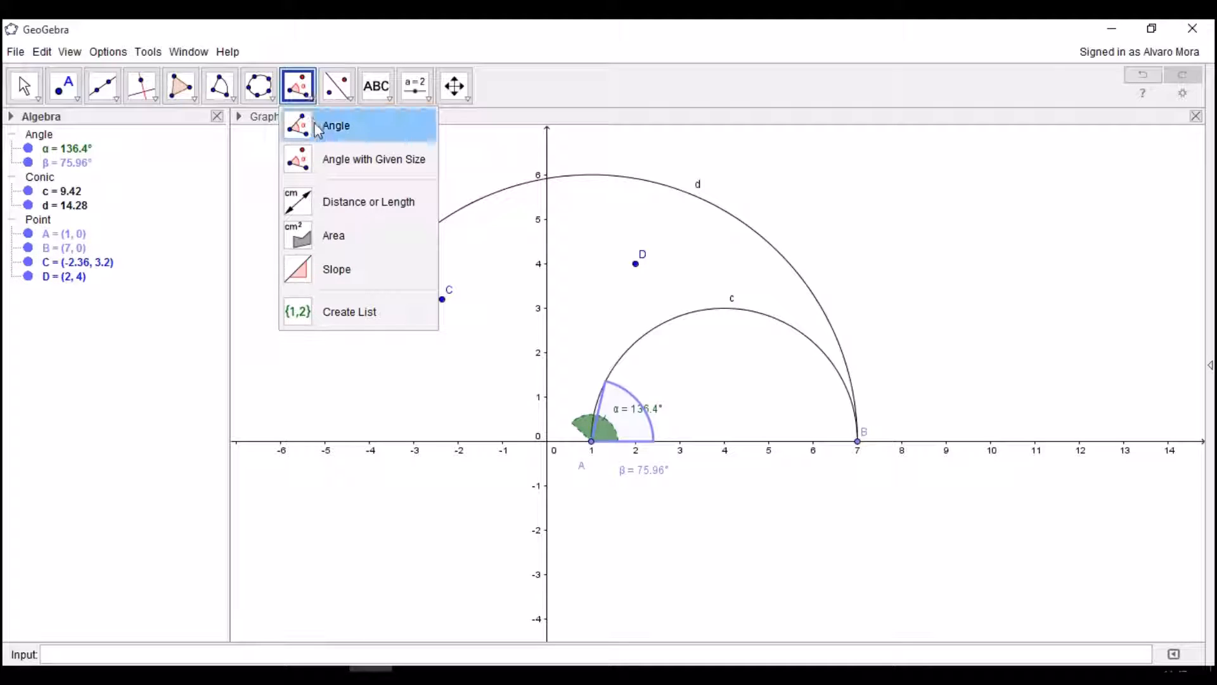
click(348, 162)
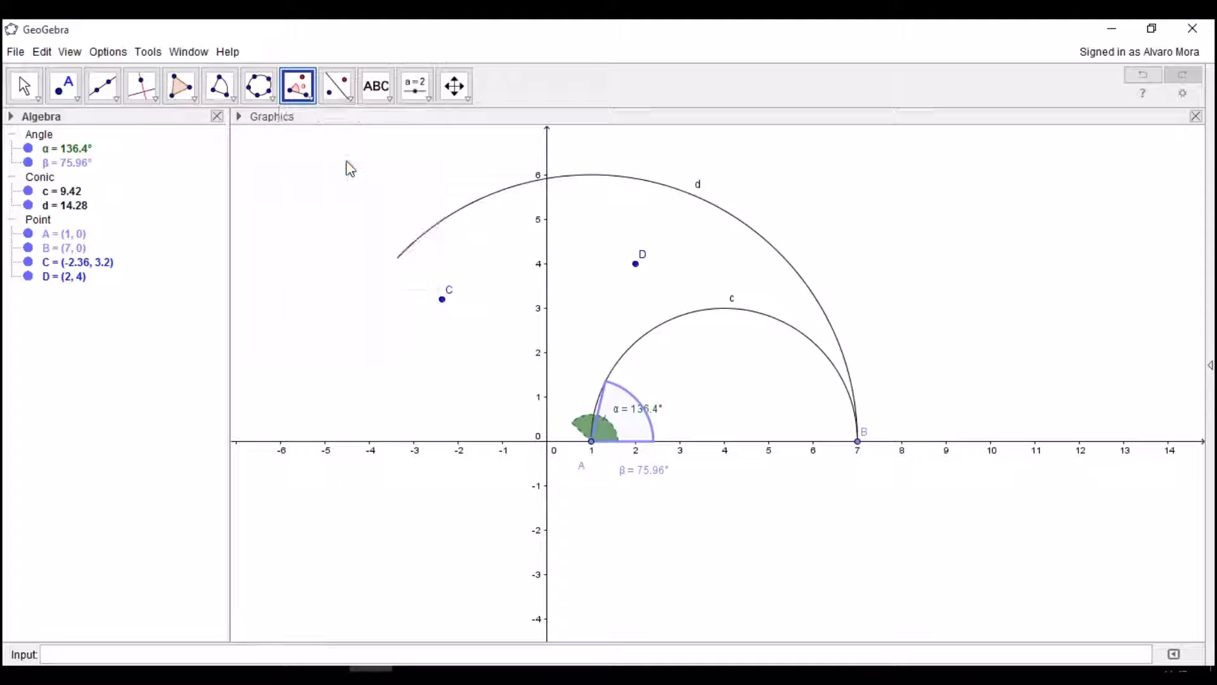
click(858, 441)
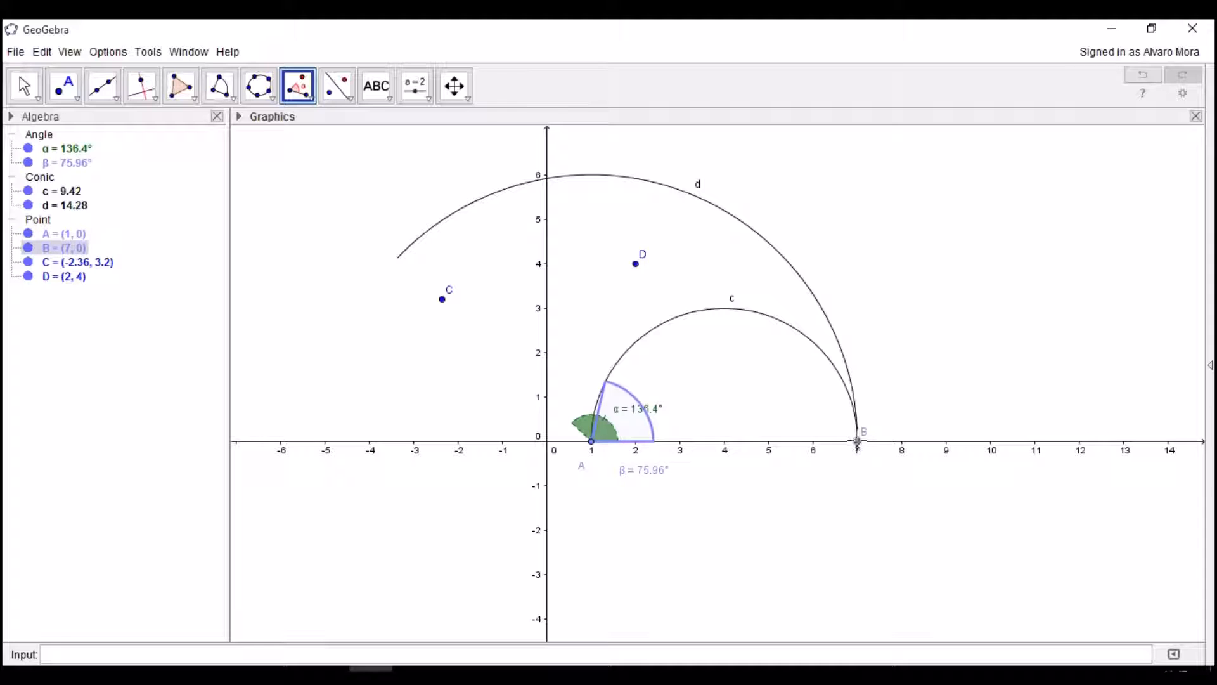
click(591, 442)
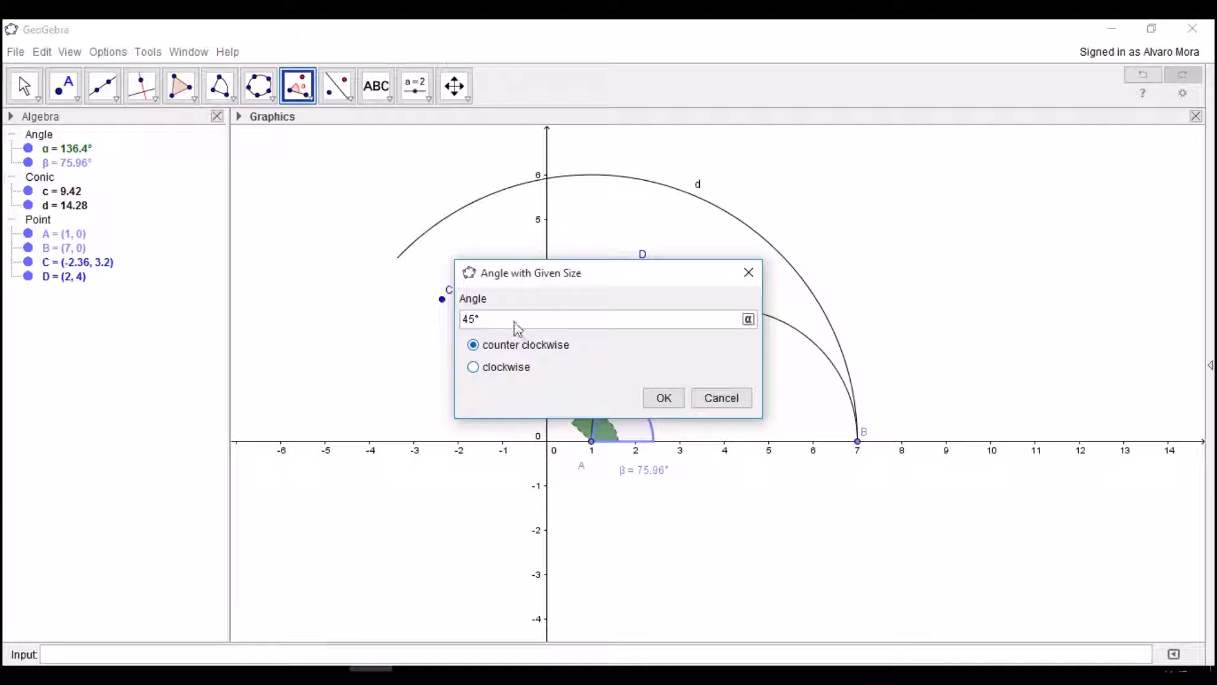
drag(472, 322, 450, 322)
drag(678, 398, 793, 490)
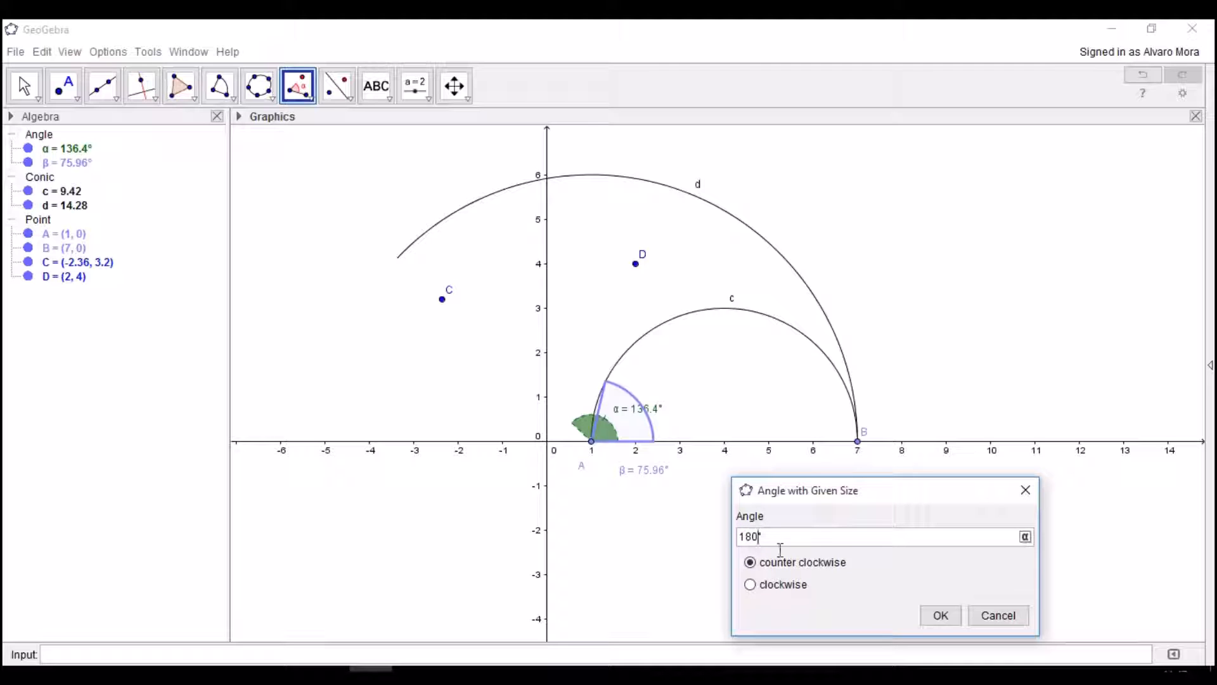
click(941, 615)
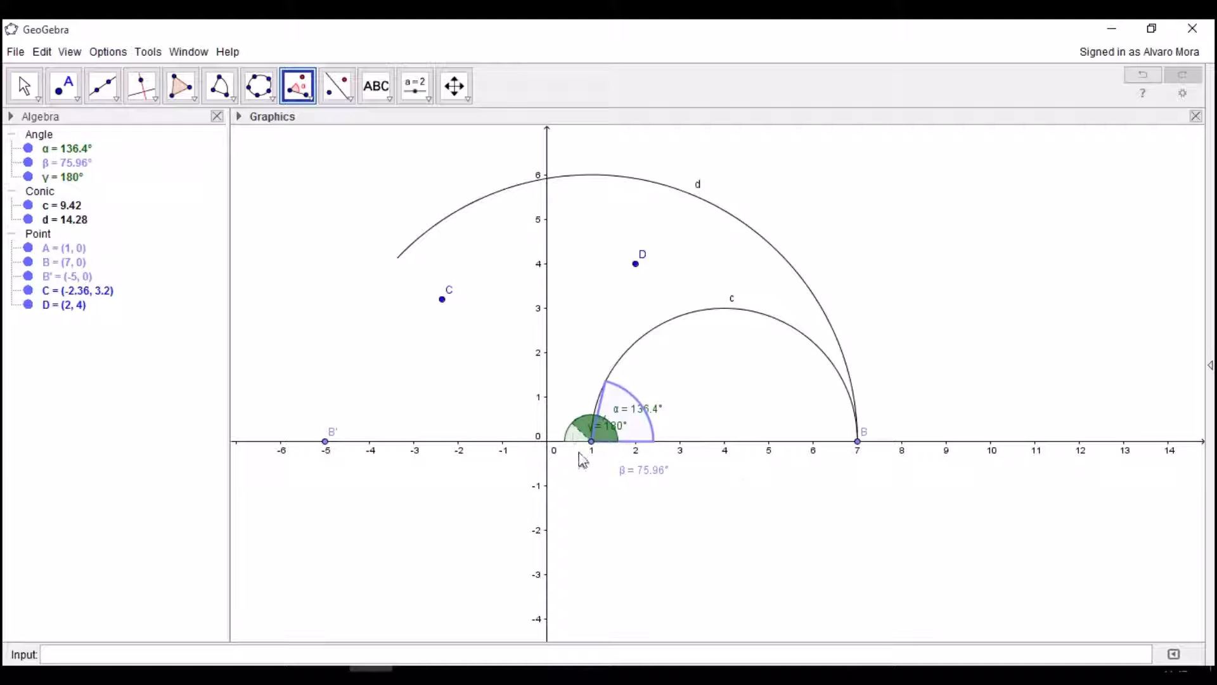
Step: Recolor the new 180° angle γ to purple (102, 0, 204) in its properties
right_click(53, 180)
click(142, 314)
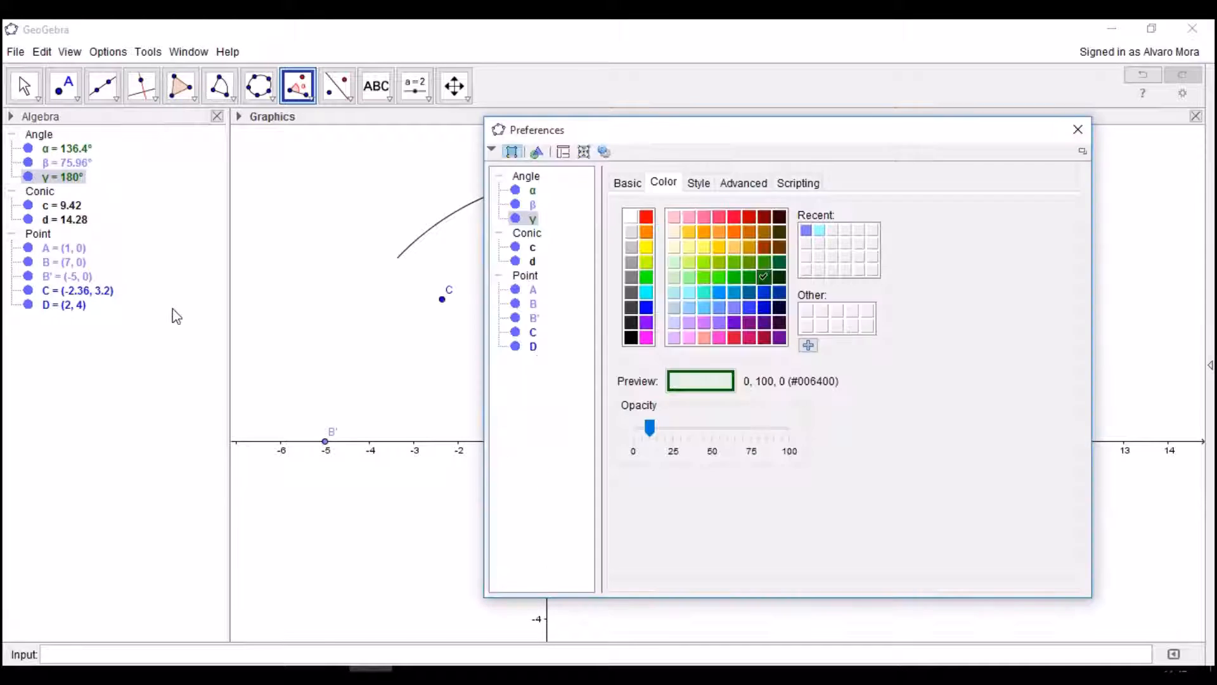
click(734, 322)
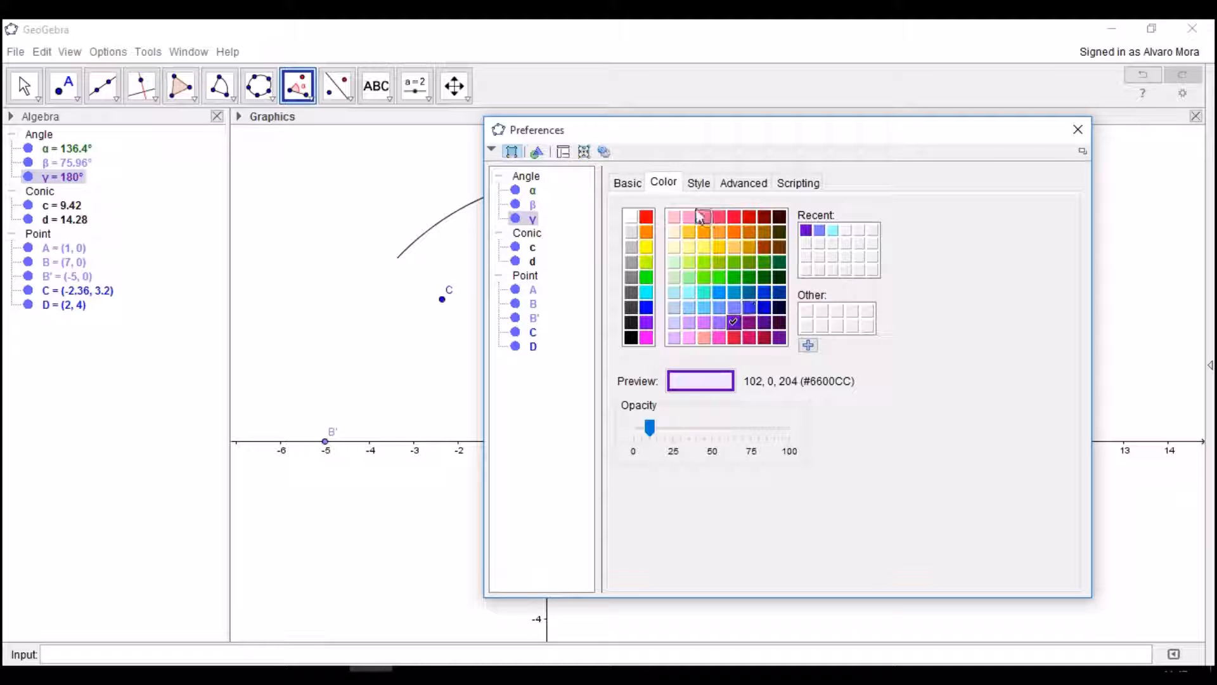
Step: Set angle γ's size to 40, decorate its arc with a single tick mark, and close the properties
click(697, 183)
drag(667, 410, 687, 409)
click(770, 517)
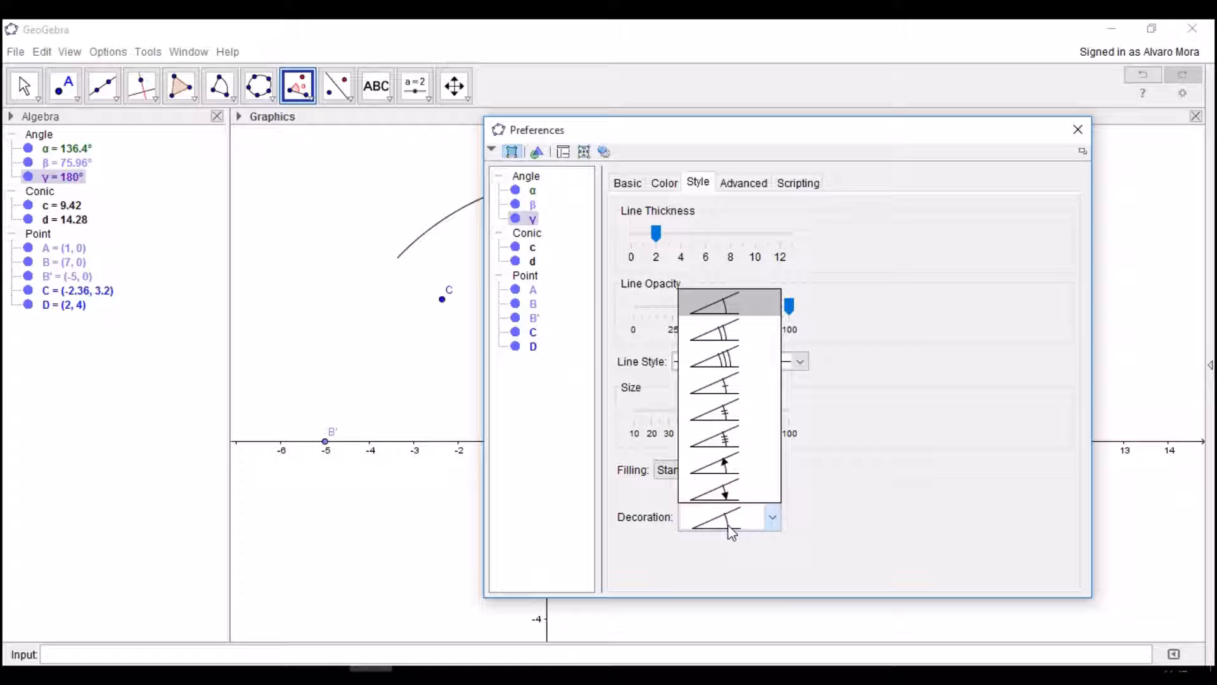
click(717, 384)
drag(1042, 142, 952, 155)
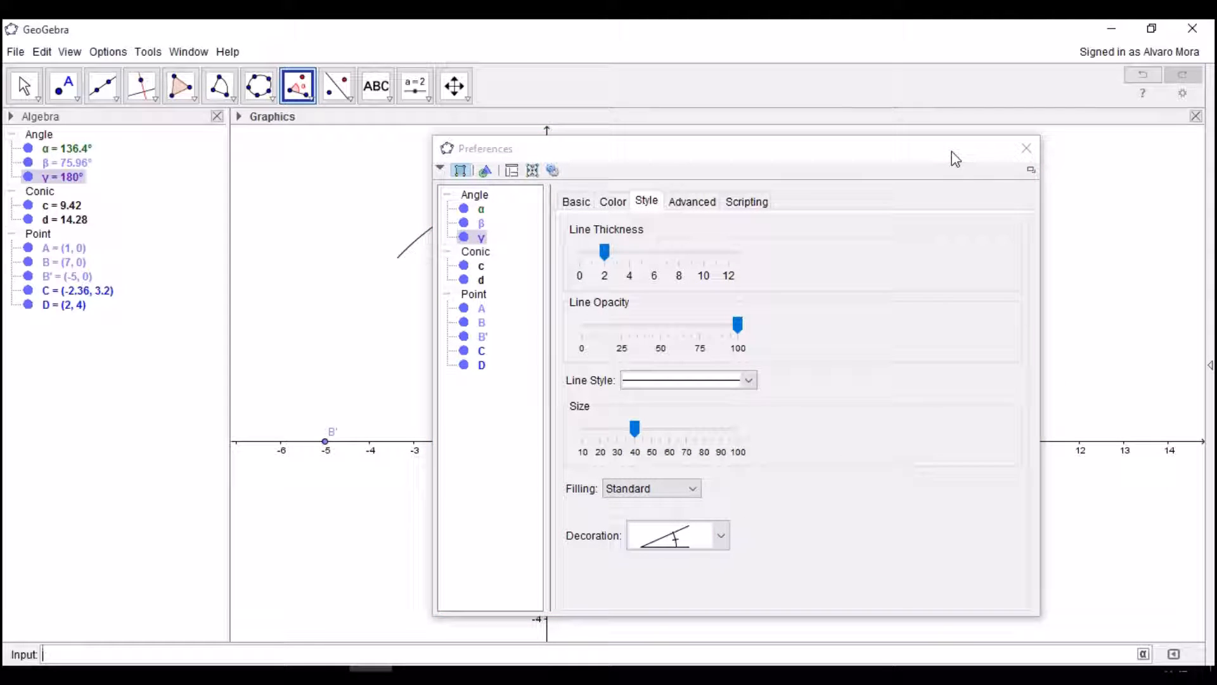
click(1026, 148)
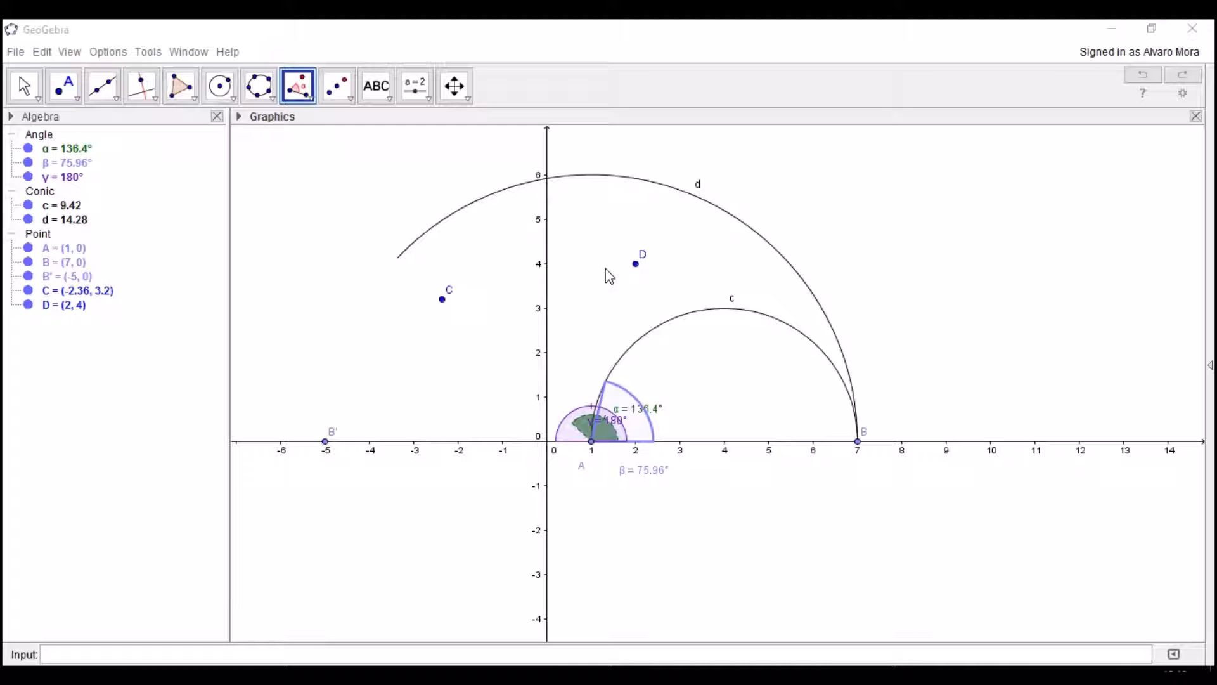
Step: Measure the distance between points C and D and move its text label slightly higher
click(310, 99)
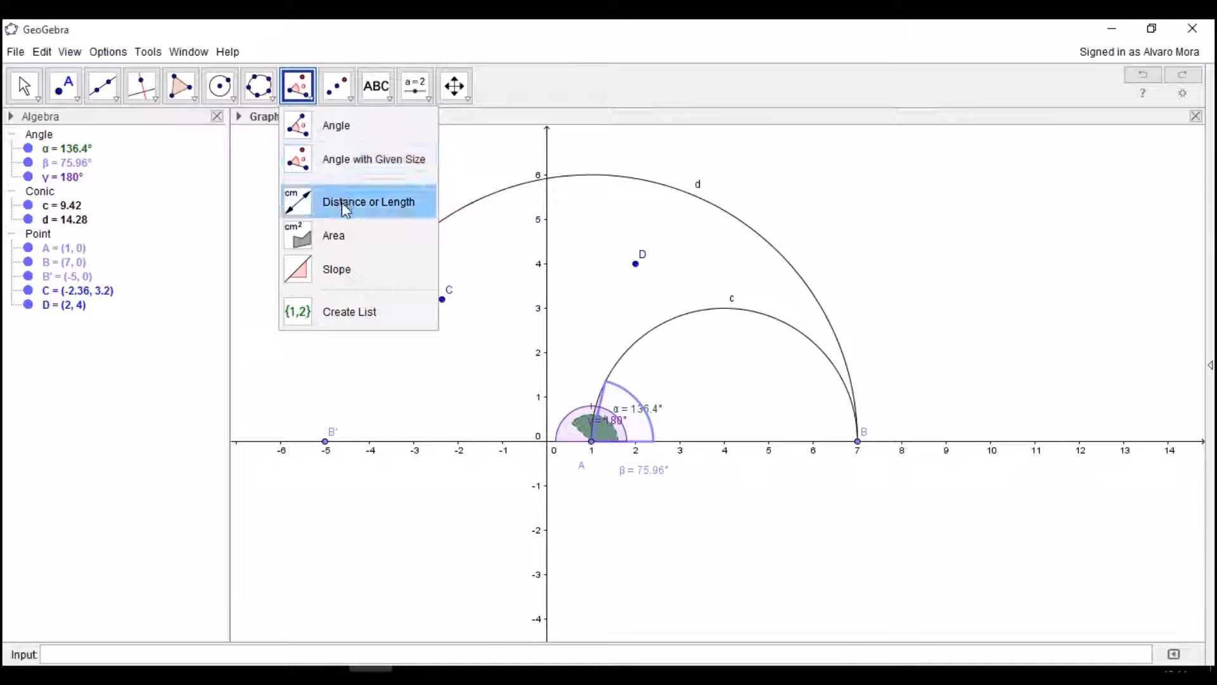
click(341, 203)
click(442, 300)
click(636, 262)
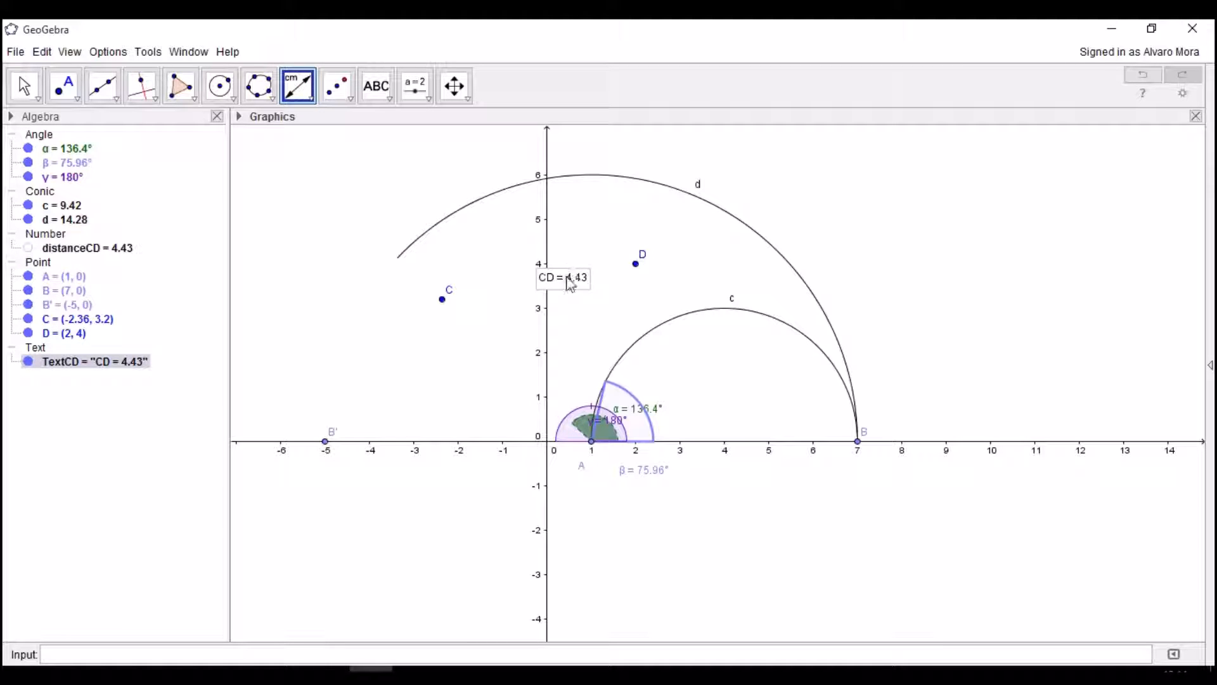
drag(571, 256, 575, 246)
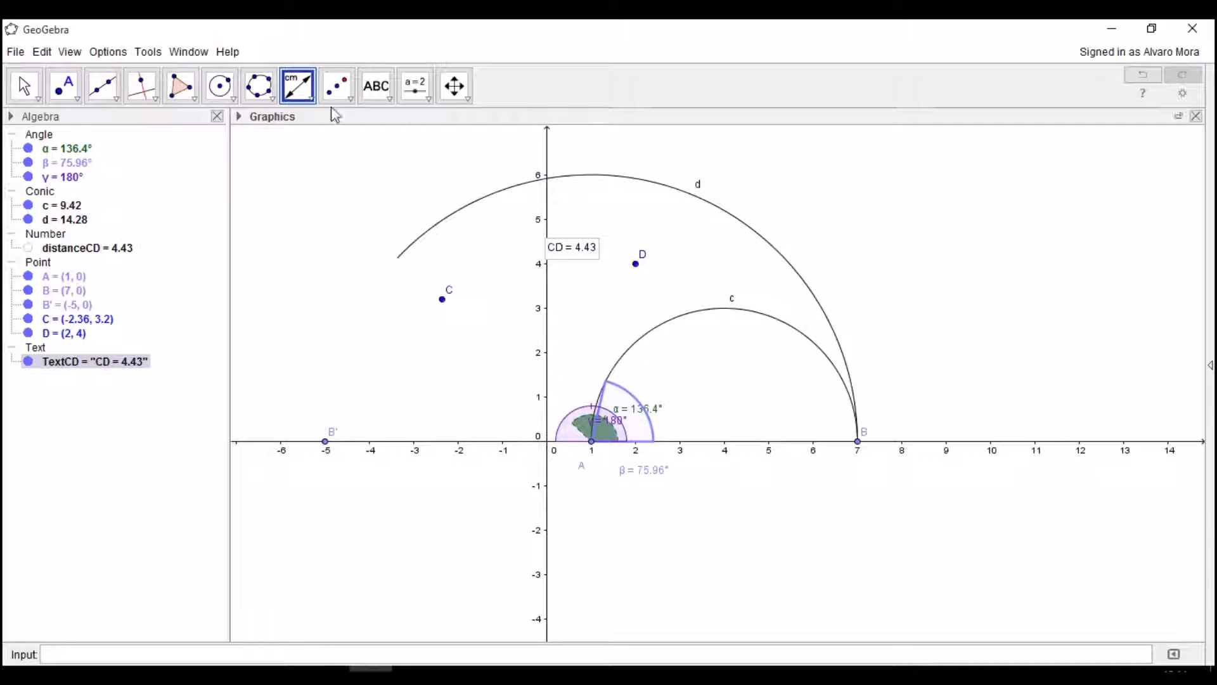
Step: Draw a circle centered at (9, 3) passing through a point at about (10.34, 4.62)
click(306, 95)
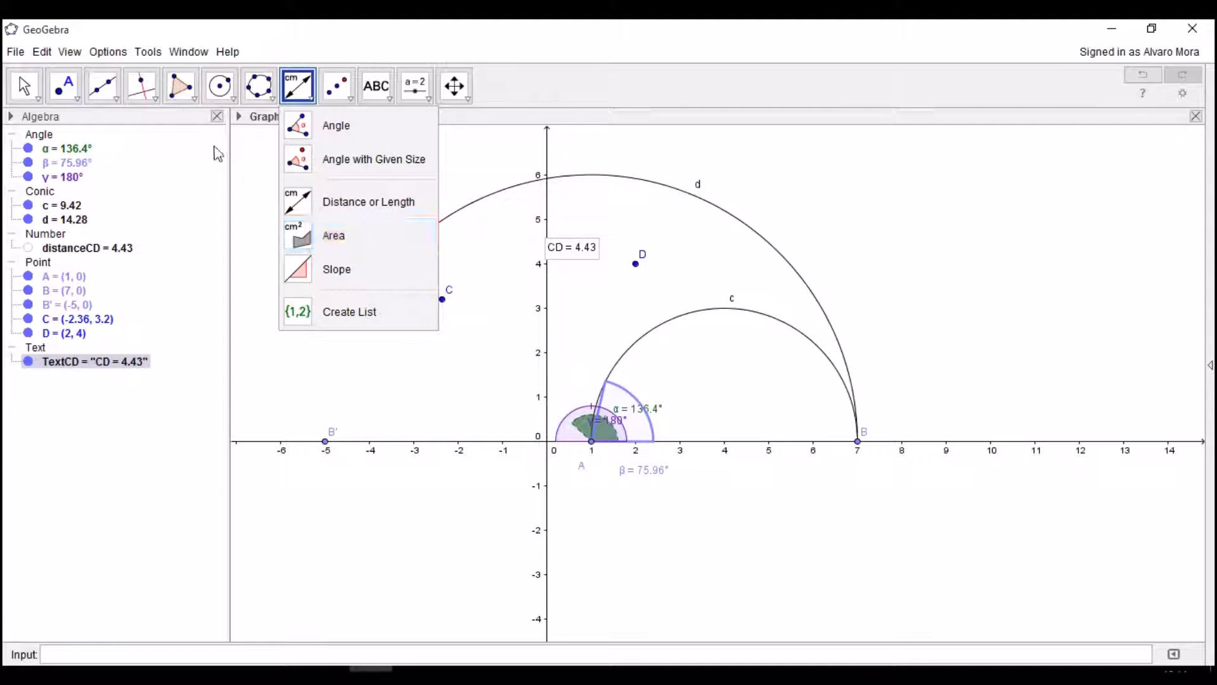
mouse_move(223, 95)
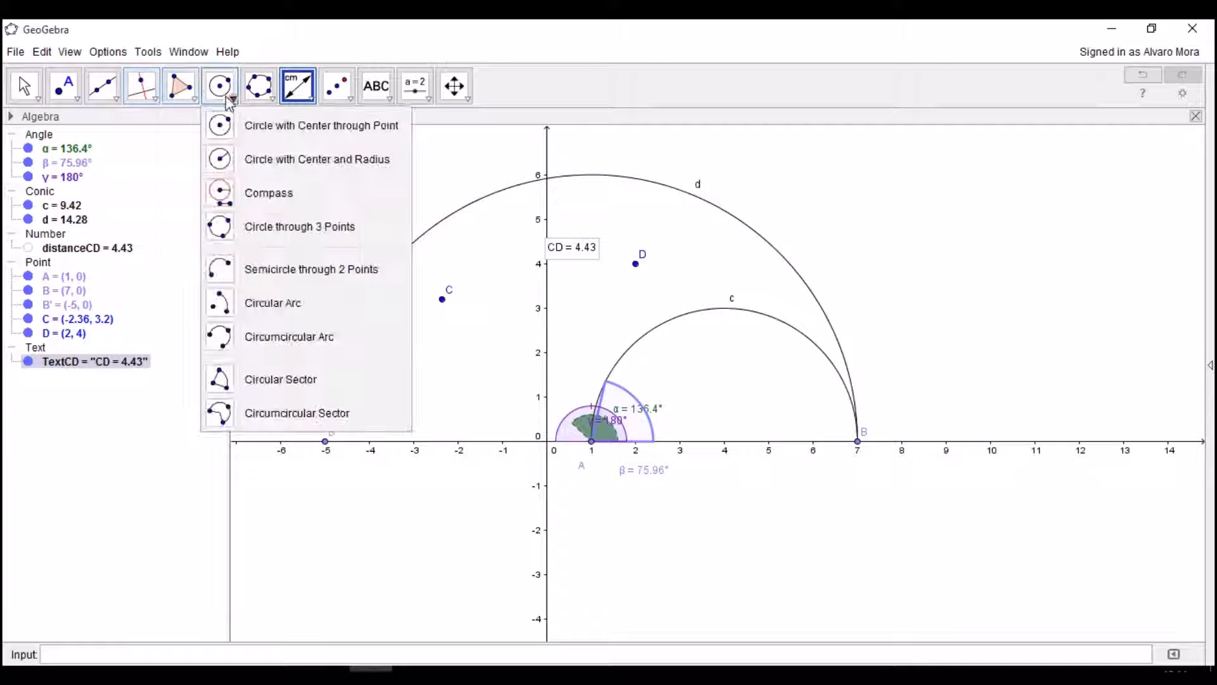
click(267, 131)
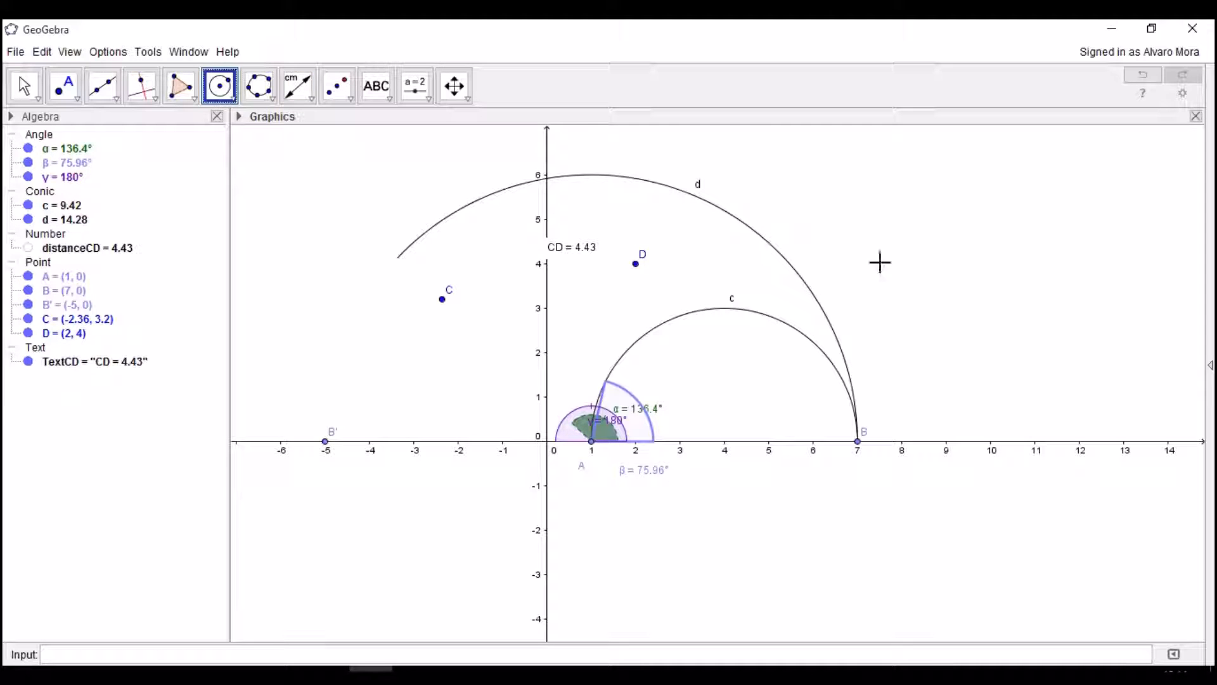
click(946, 309)
click(1006, 236)
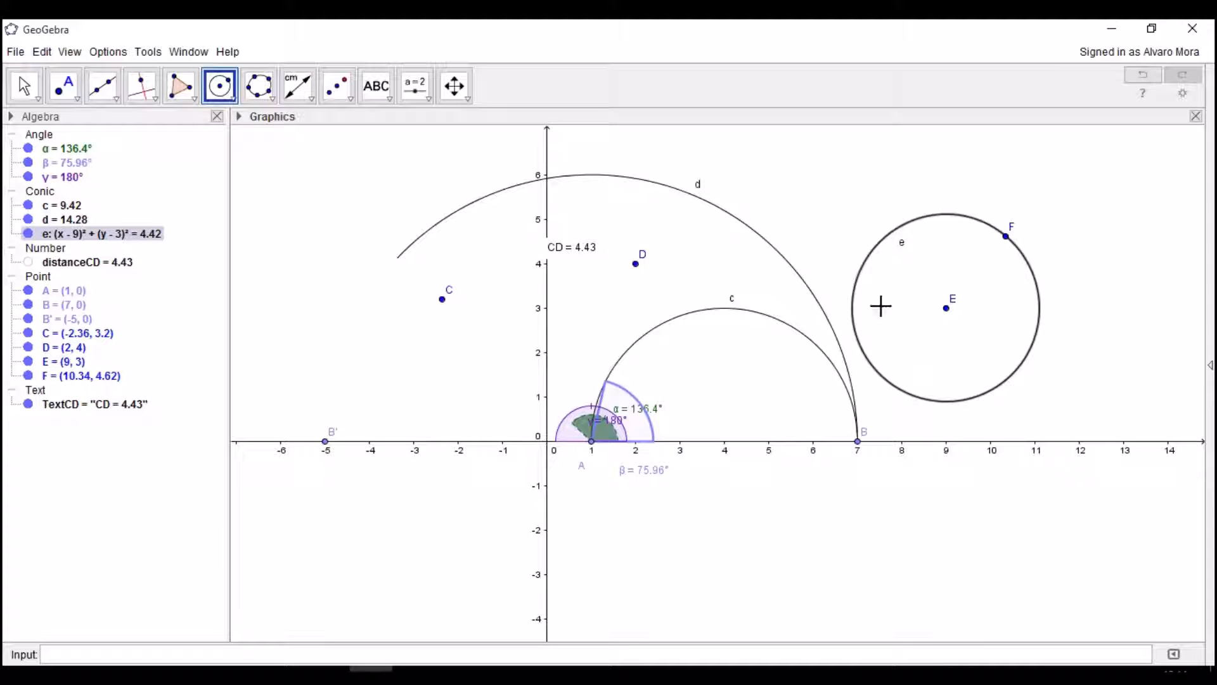
Step: Measure the area of circle e and place its text label inside the circle, above the center
click(311, 98)
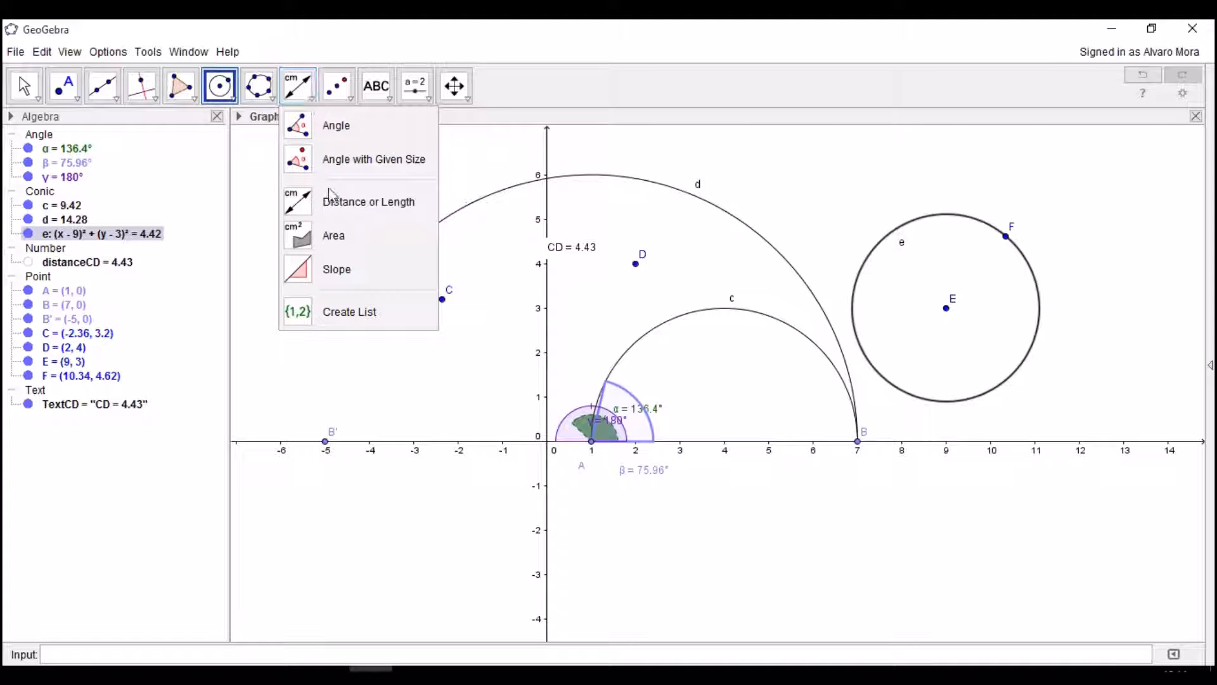
click(348, 236)
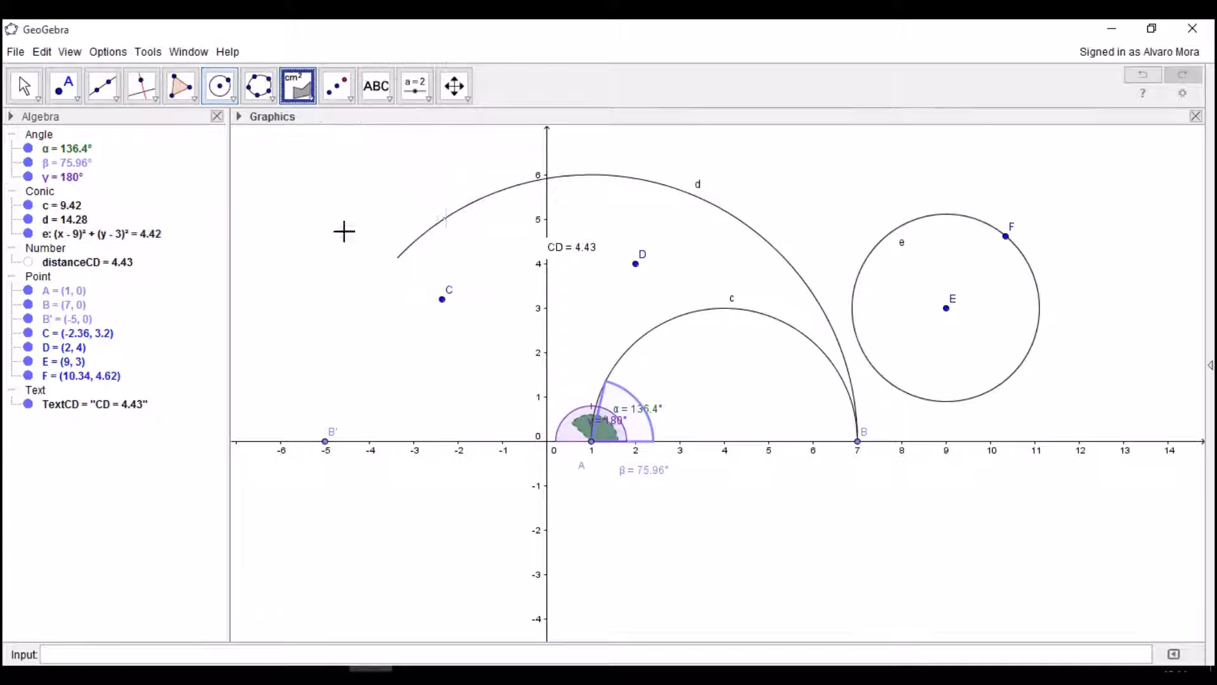
click(939, 216)
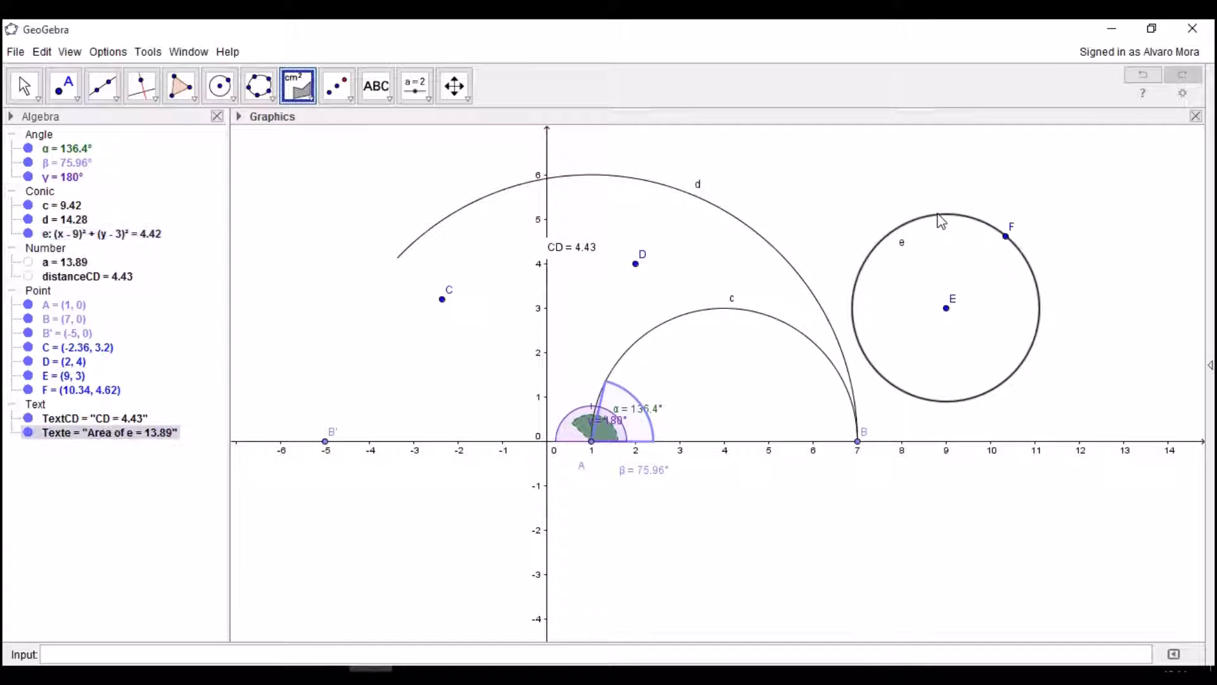
drag(975, 207, 1013, 192)
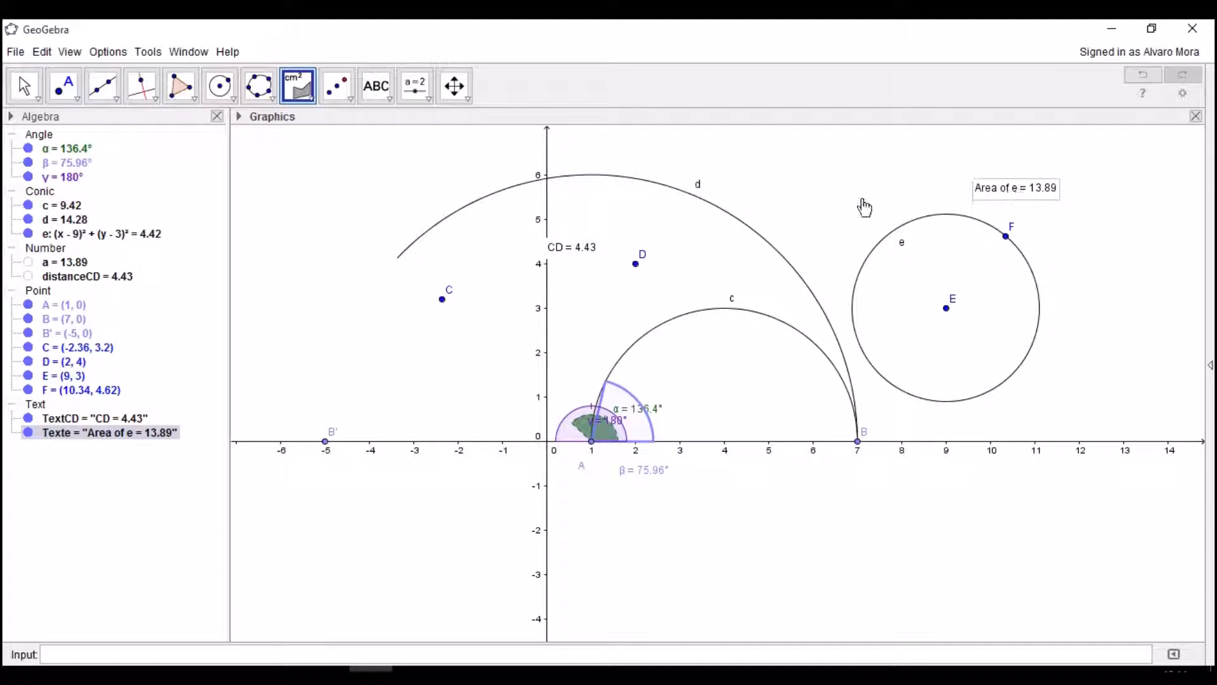
click(38, 96)
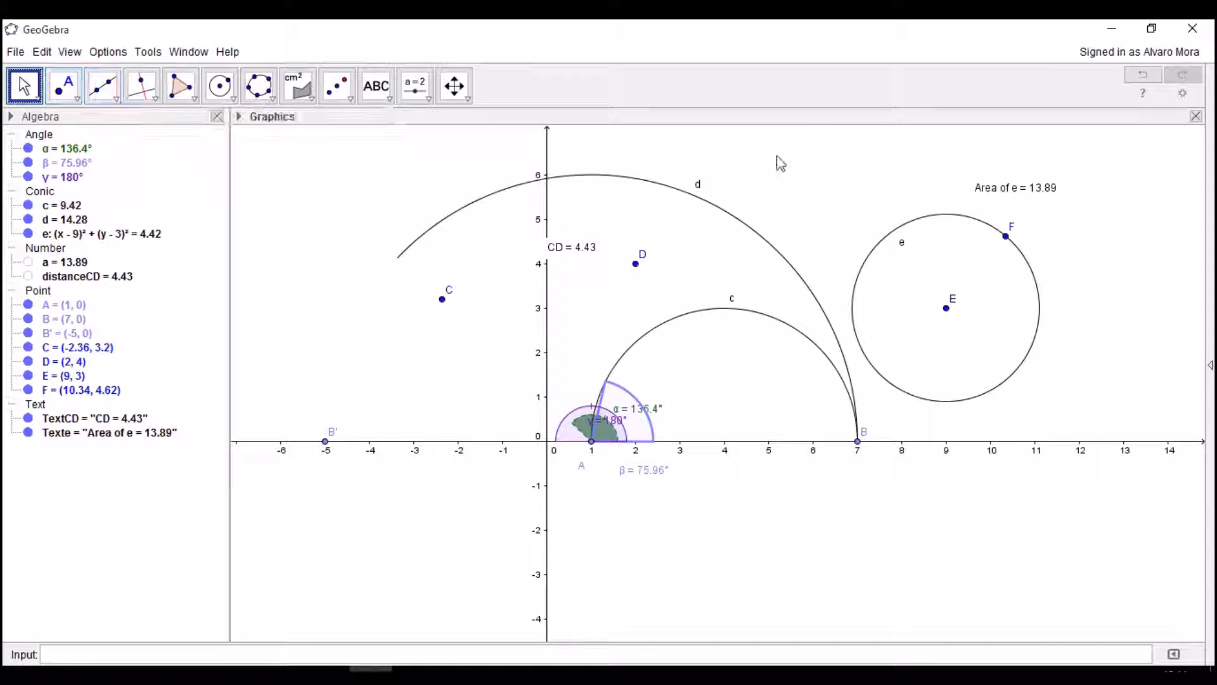
drag(1034, 184, 938, 270)
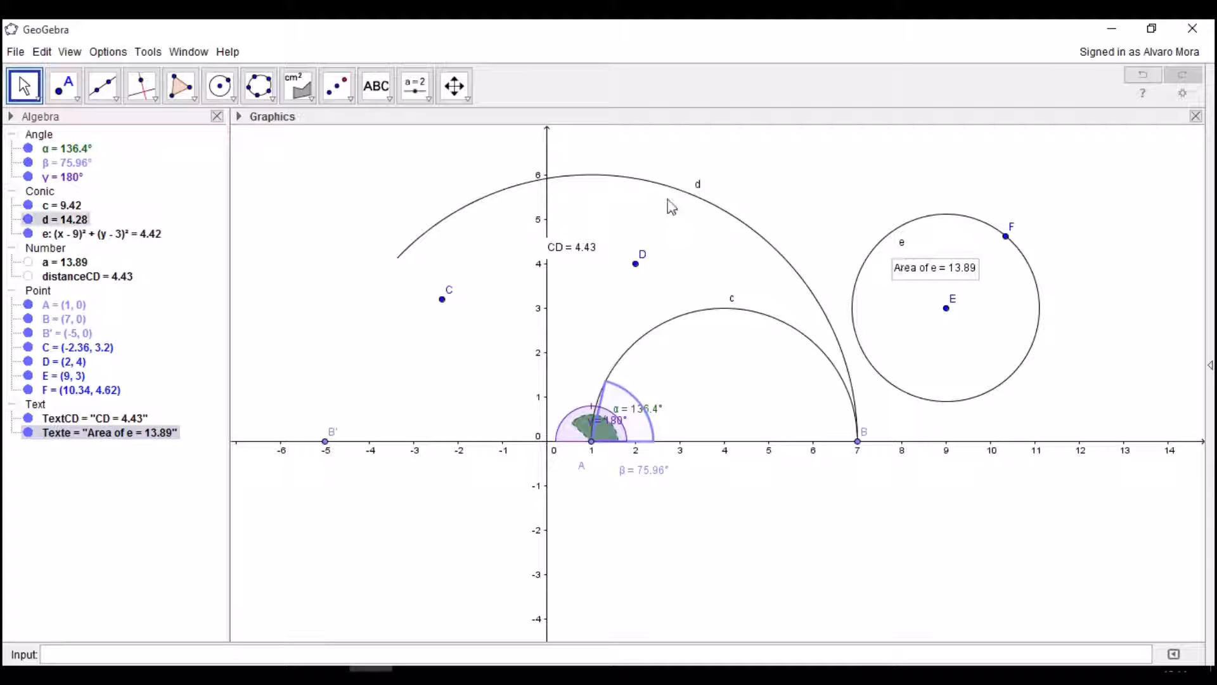
Step: Select all objects in the graphics view and delete them
click(311, 99)
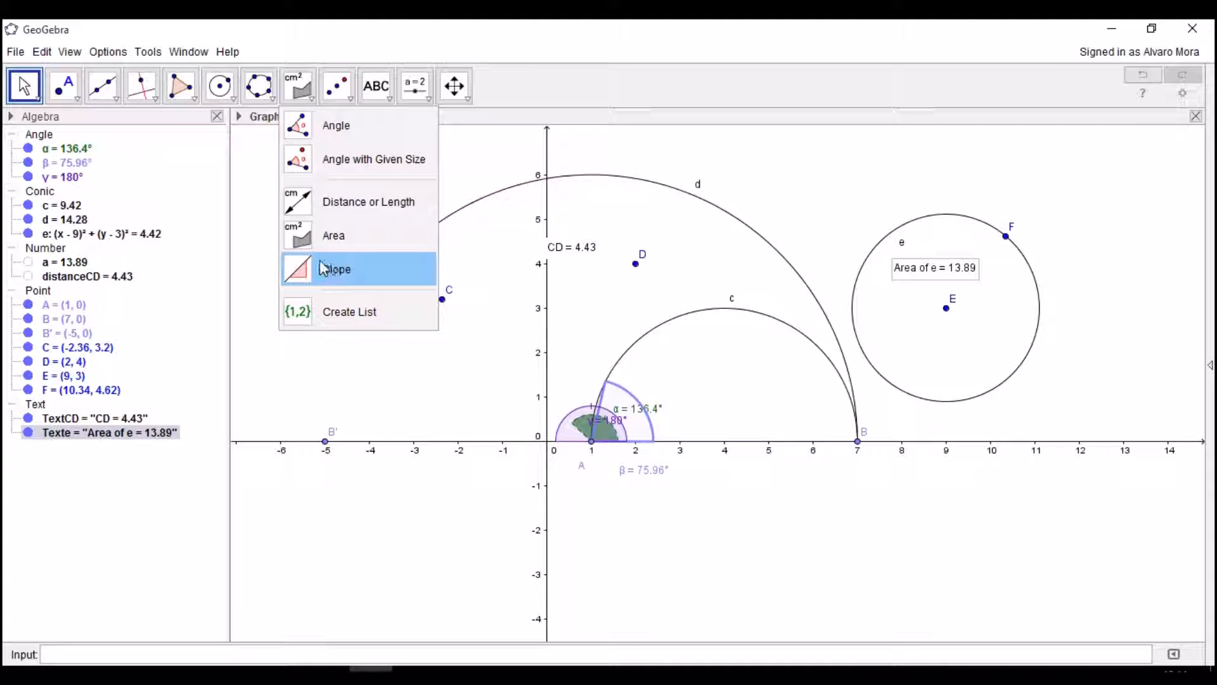
click(258, 217)
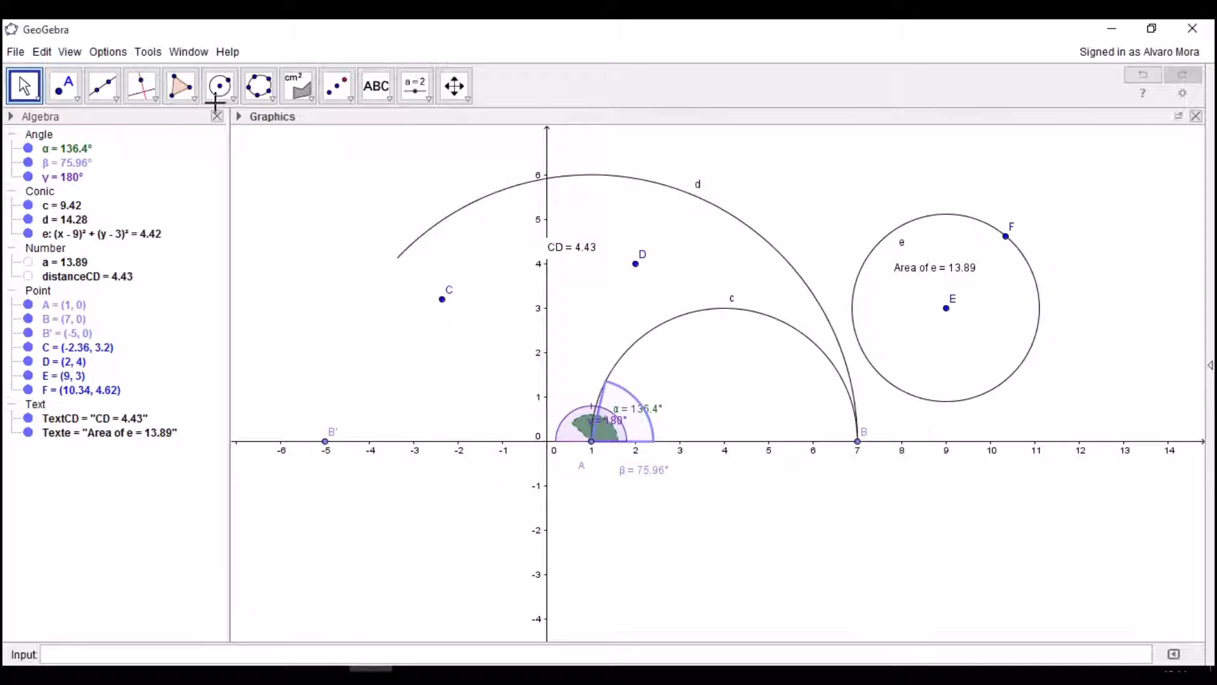
drag(306, 145, 1109, 533)
key(Delete)
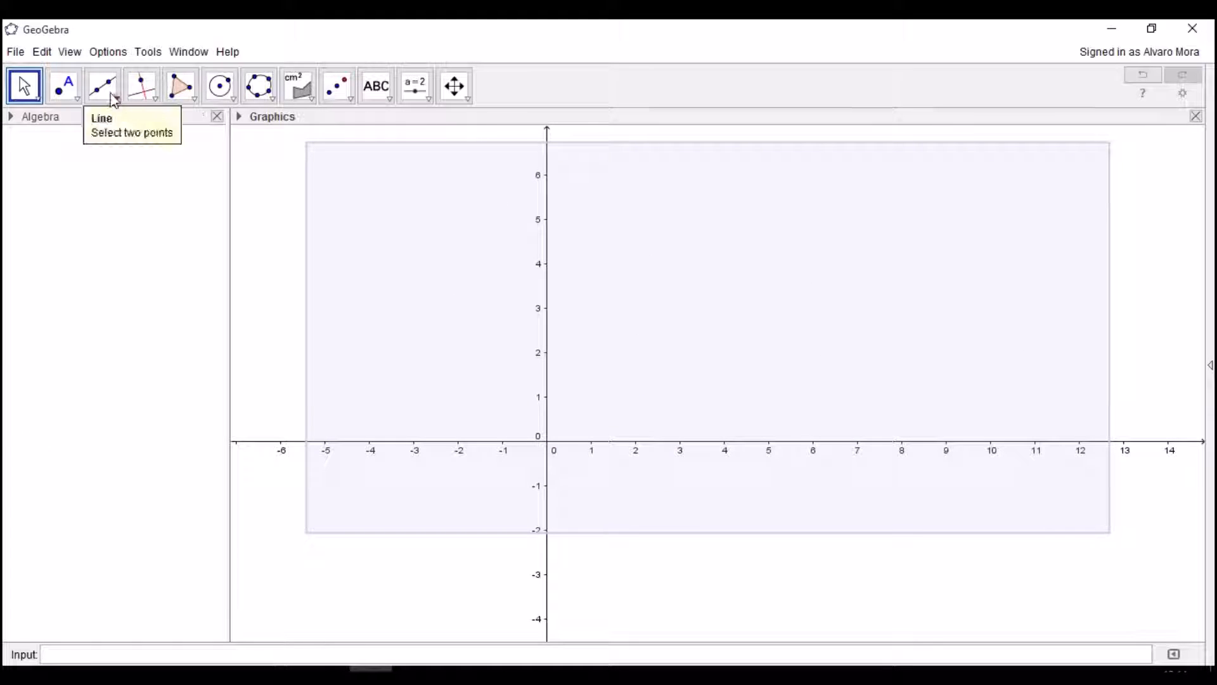
Step: Draw a line through new points at about (1.44, 1.2) and (4.02, 3.5)
click(106, 90)
click(610, 388)
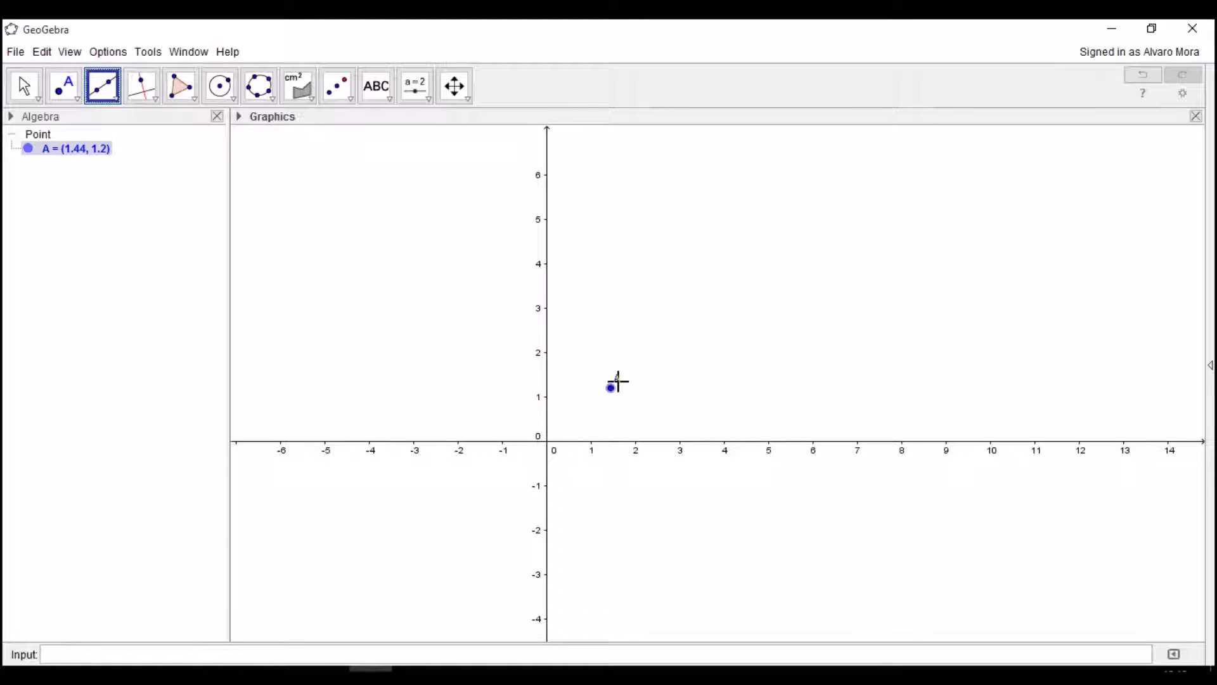
click(725, 286)
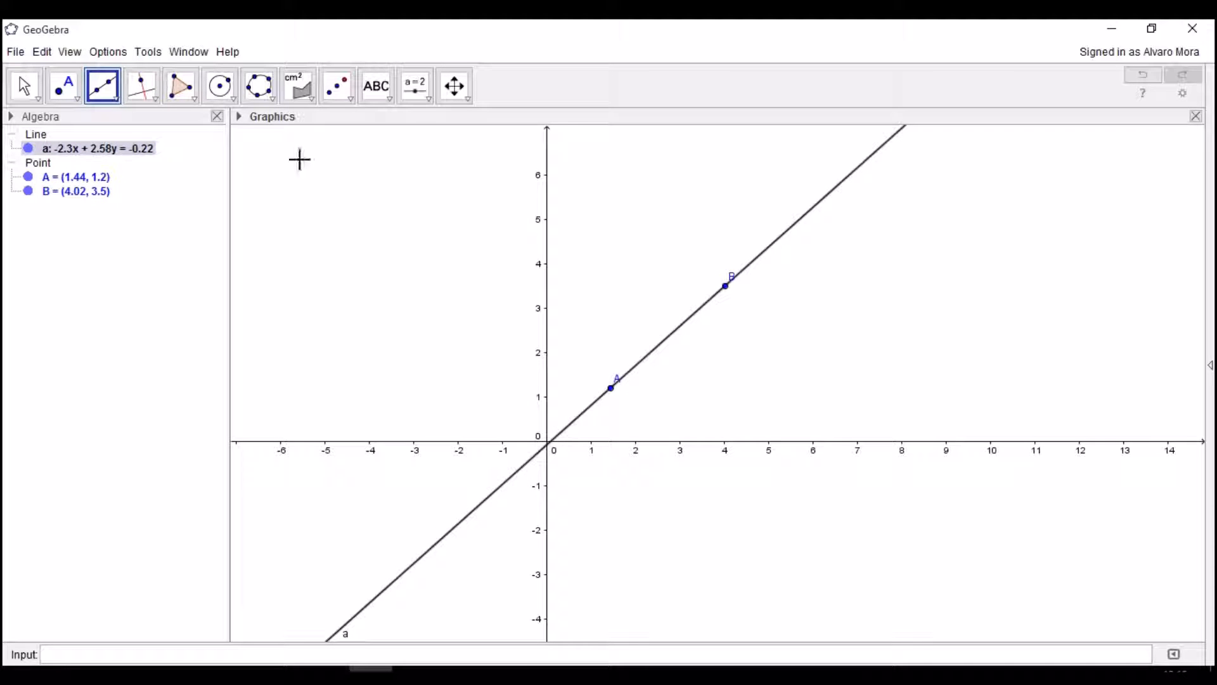
Step: Mark the slope of the line through A and B with the Slope tool
click(309, 97)
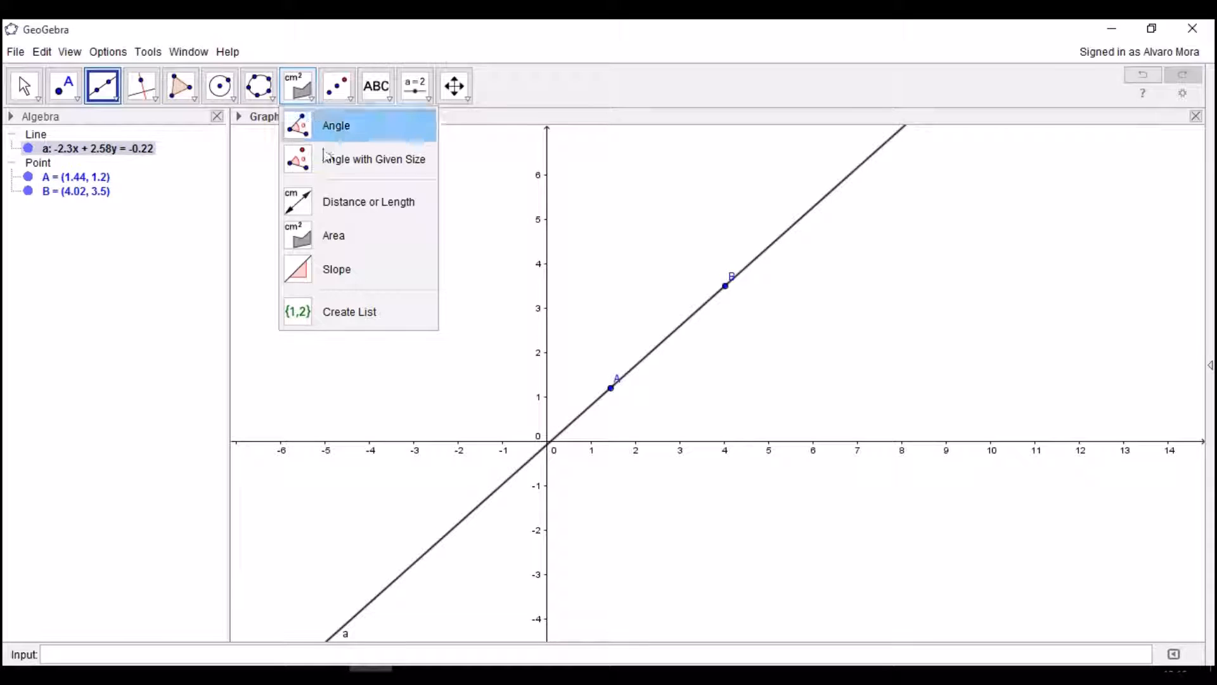
click(361, 277)
click(755, 262)
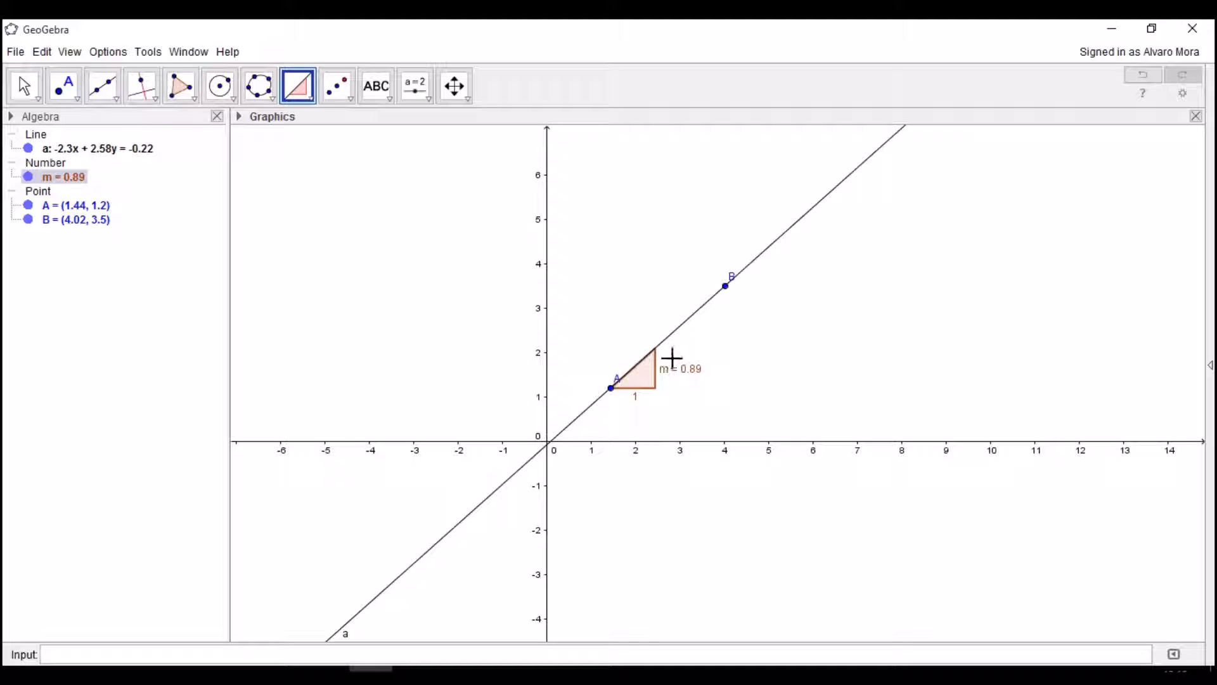
scroll(656, 375, up, 5)
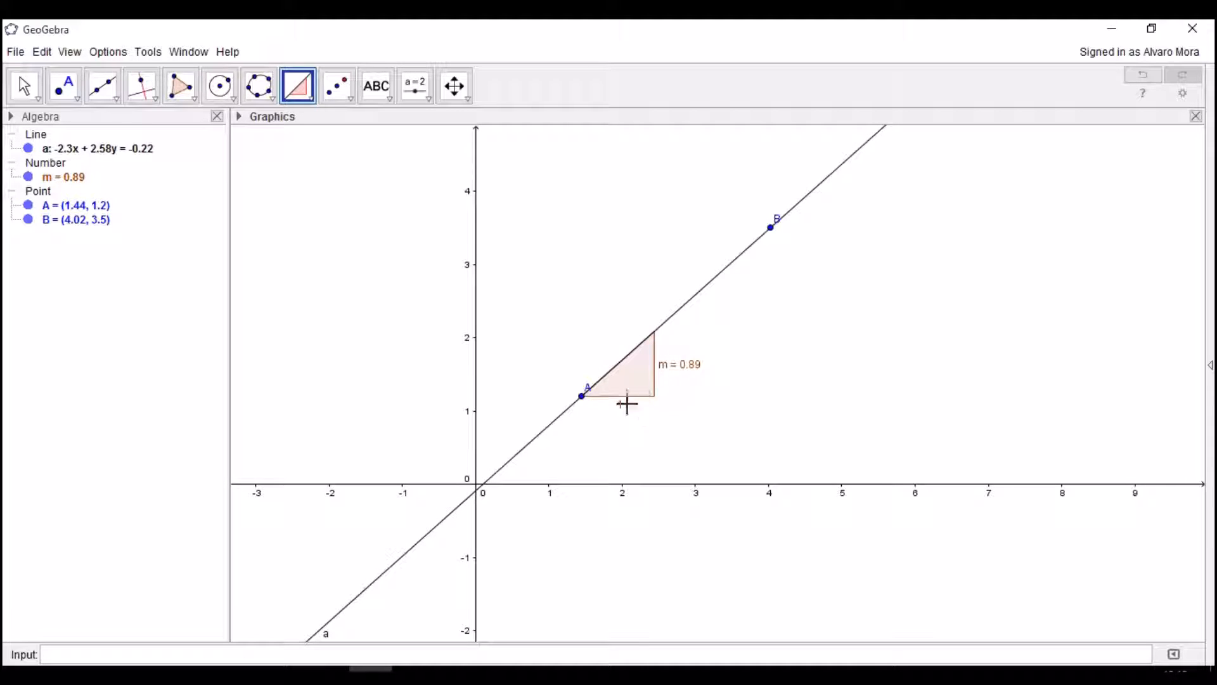
click(298, 86)
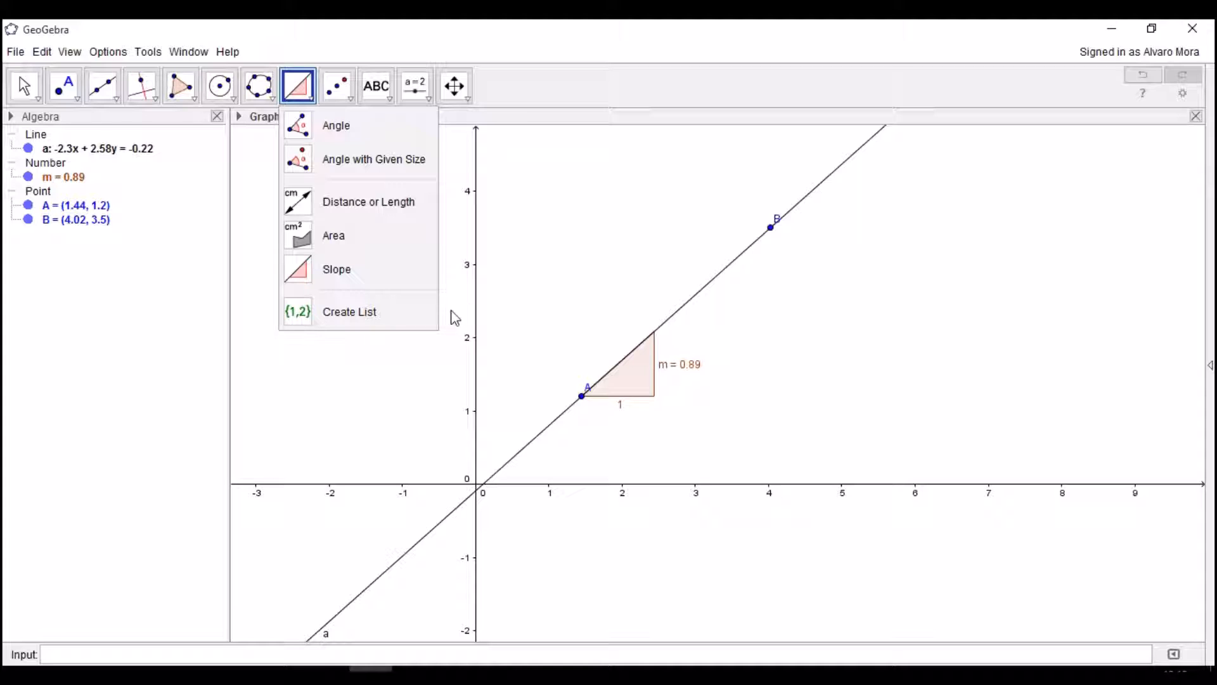
Step: Draw a triangle above the line with vertices at about (-4.28, 2.51), (-3.58, 4.55) and (-2.38, 2.39)
click(519, 277)
scroll(570, 217, down, 4)
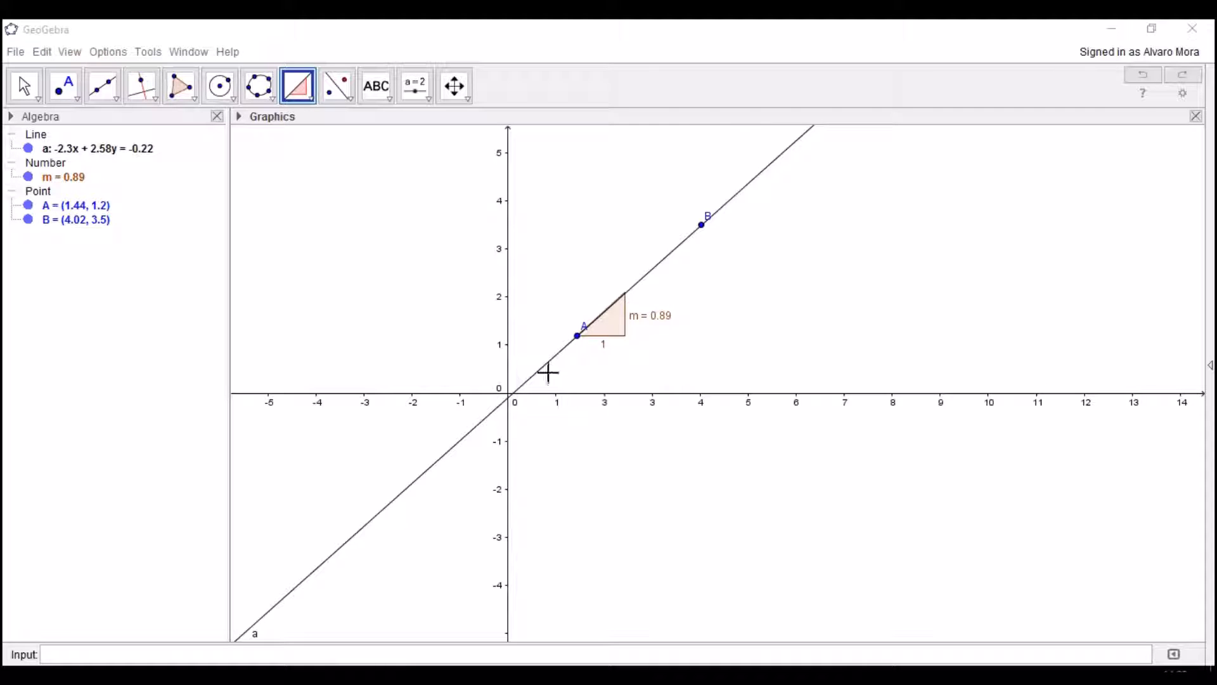
click(348, 101)
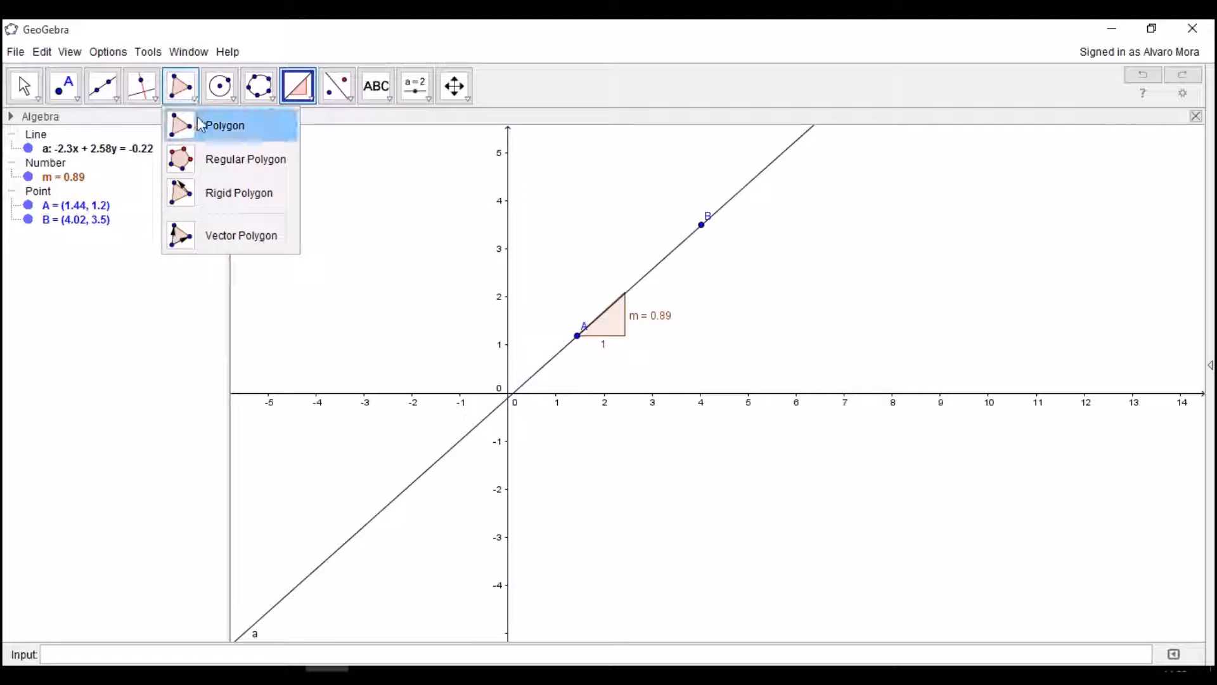
click(216, 129)
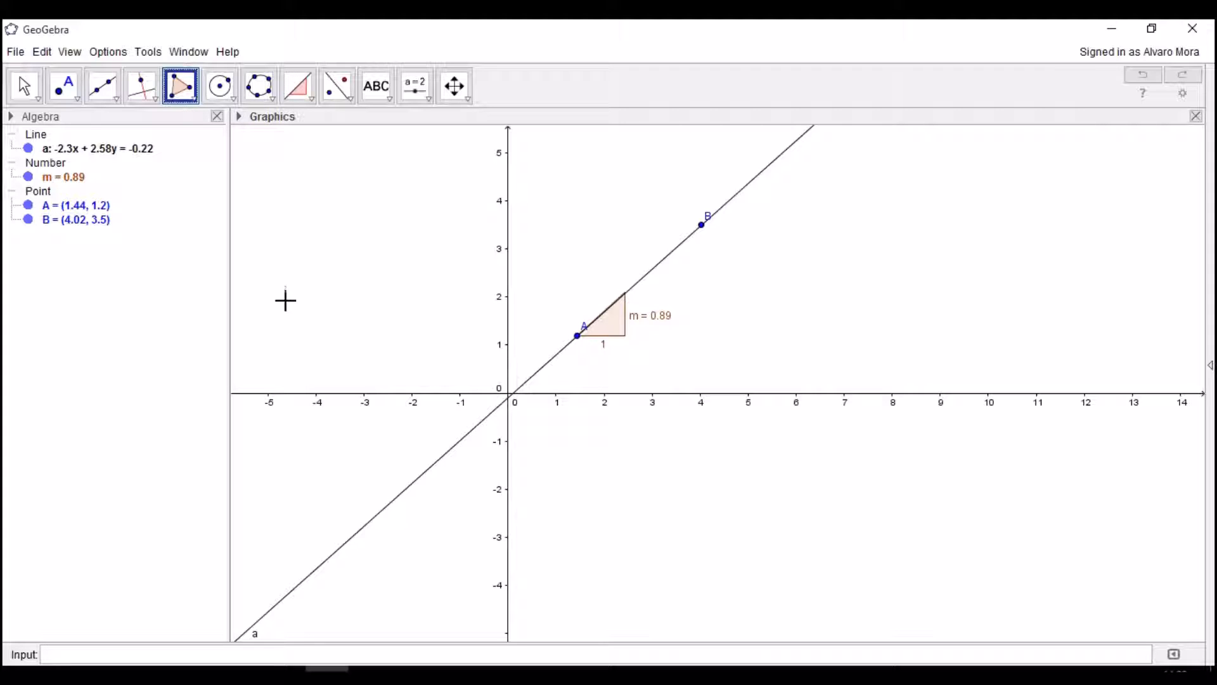
click(303, 272)
click(336, 175)
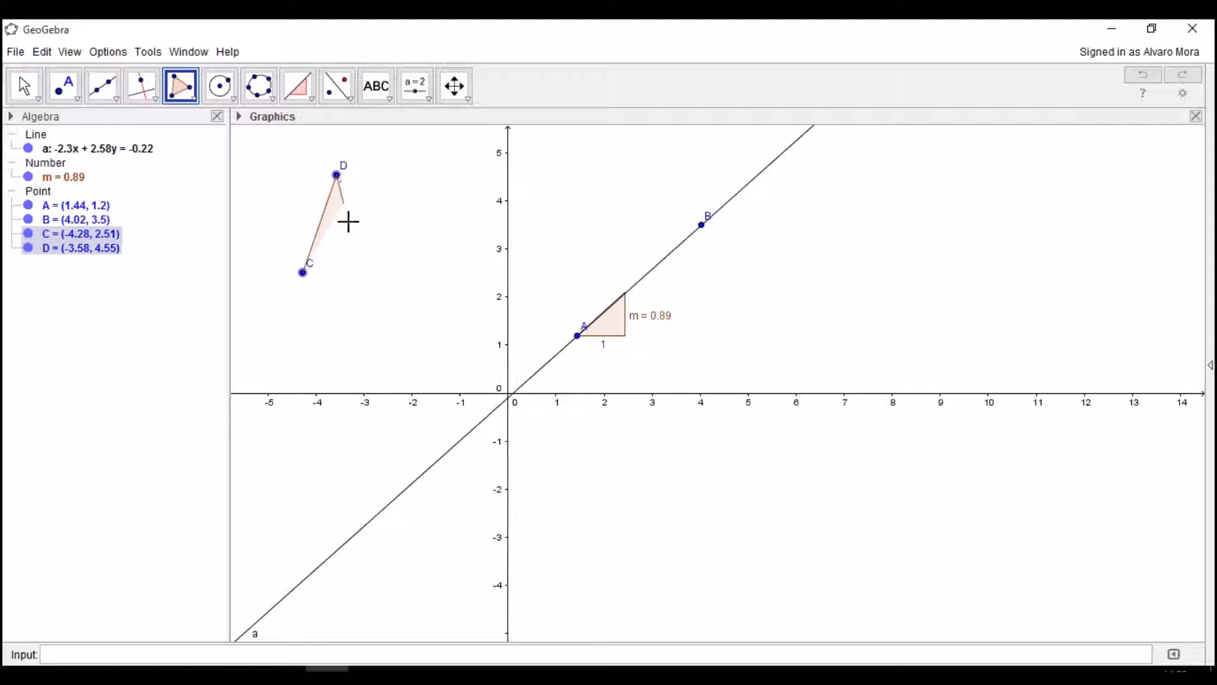
click(394, 279)
click(303, 272)
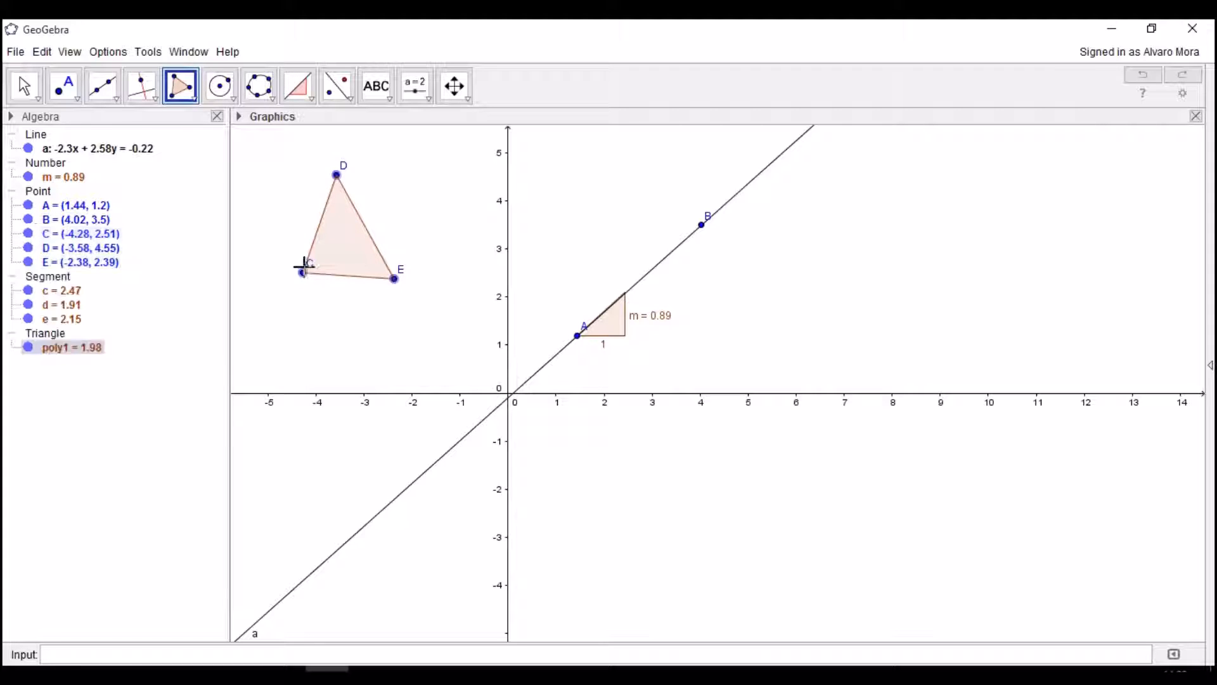
Step: Reflect triangle CDE about the line through A and B with the Reflect about Line tool
click(24, 86)
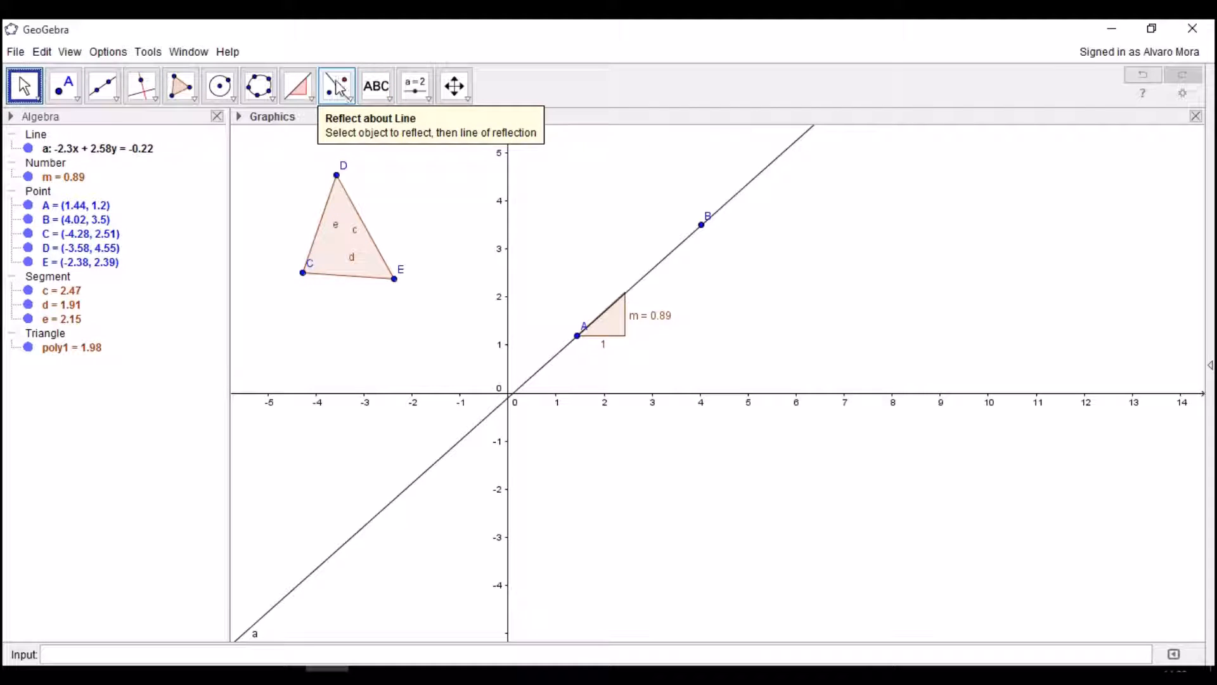
click(343, 91)
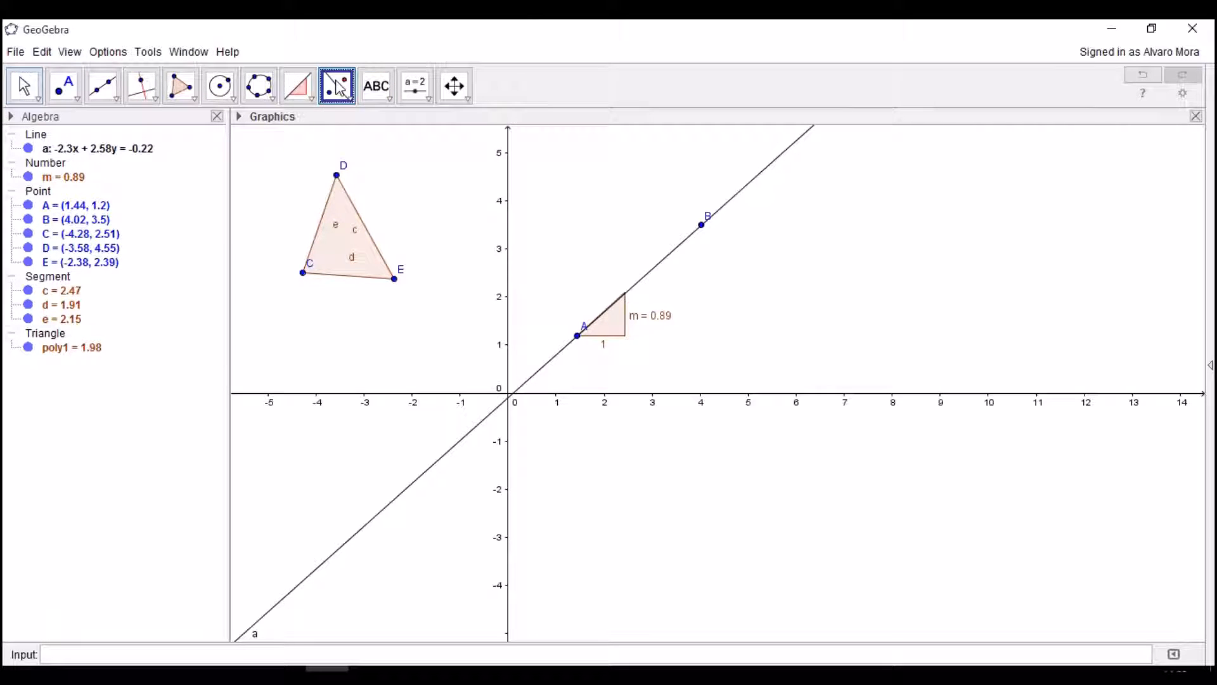
click(337, 254)
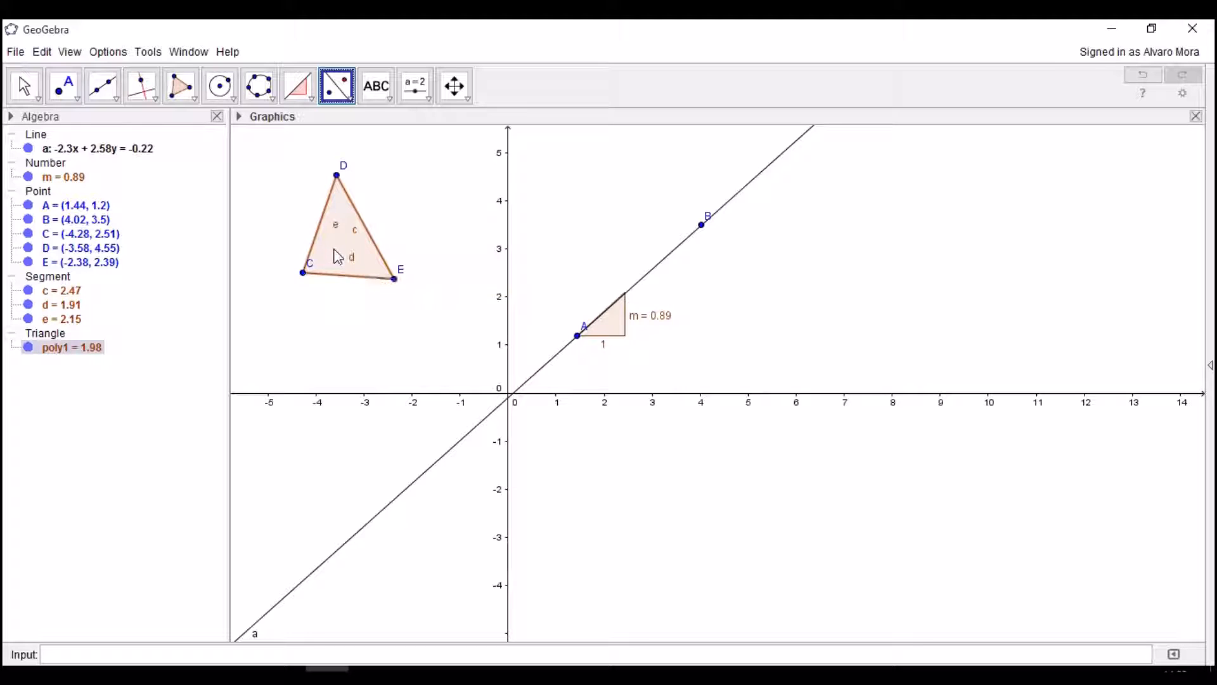
click(541, 365)
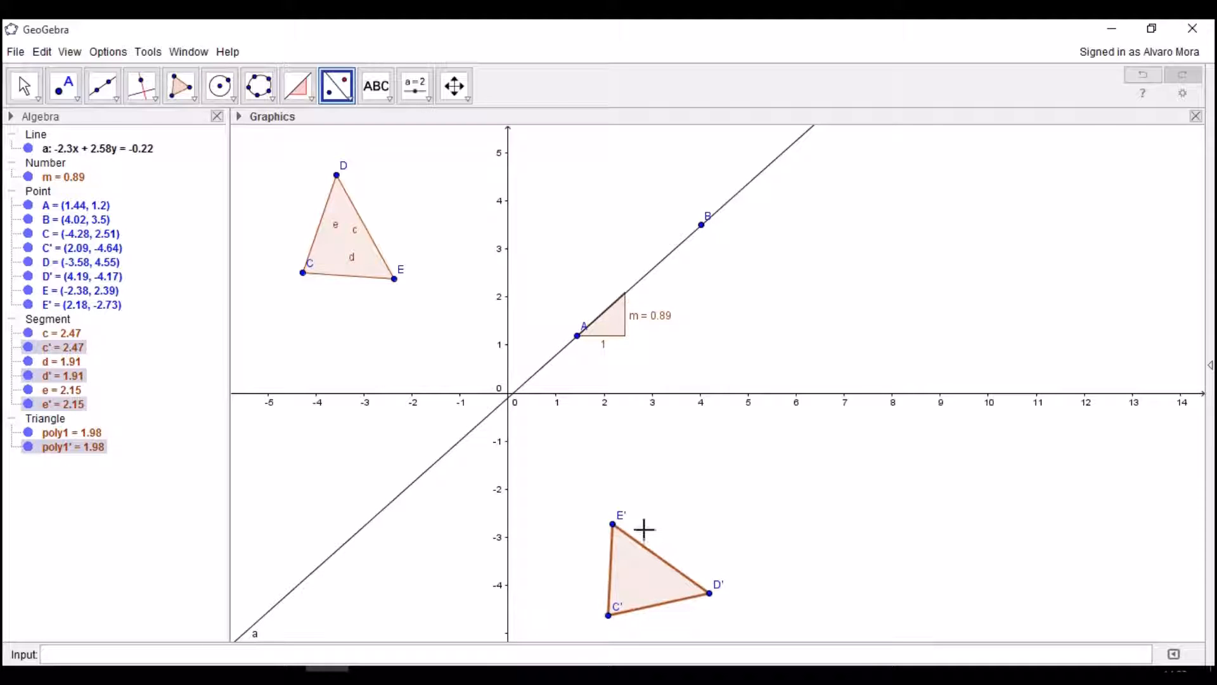
Step: Place two free points at about (5.95, 1.87) and (7.65, 1.94), below the line
click(346, 92)
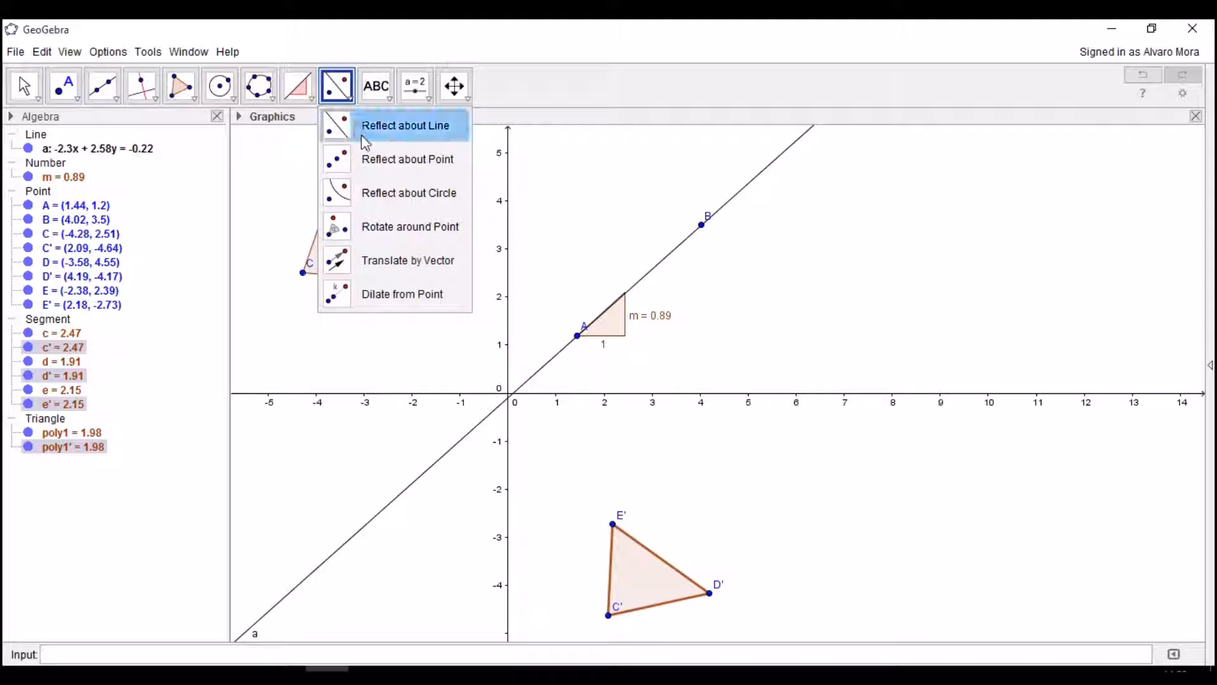
click(64, 85)
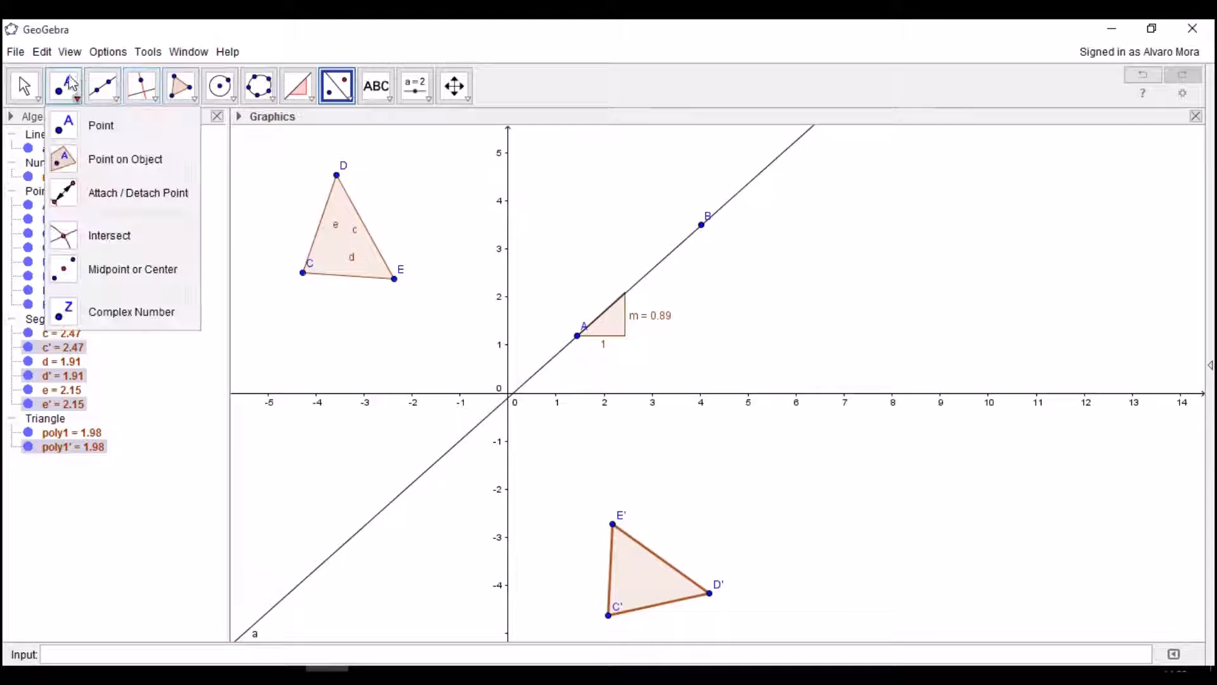
click(82, 125)
click(794, 304)
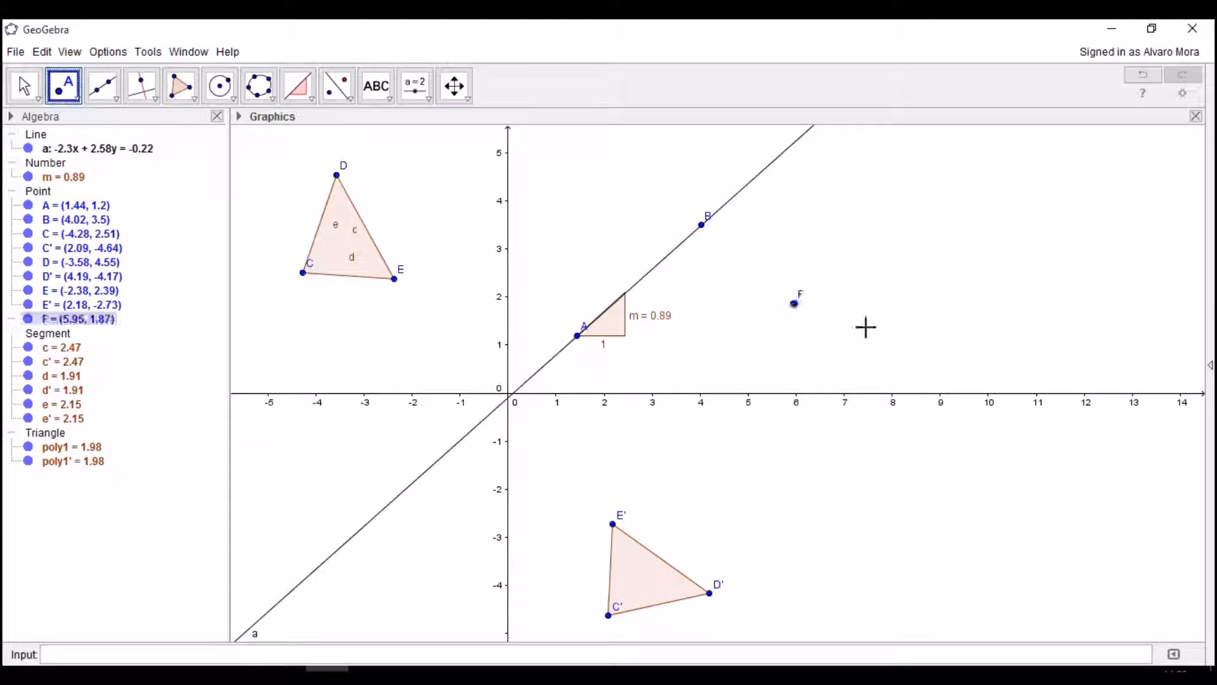
click(876, 299)
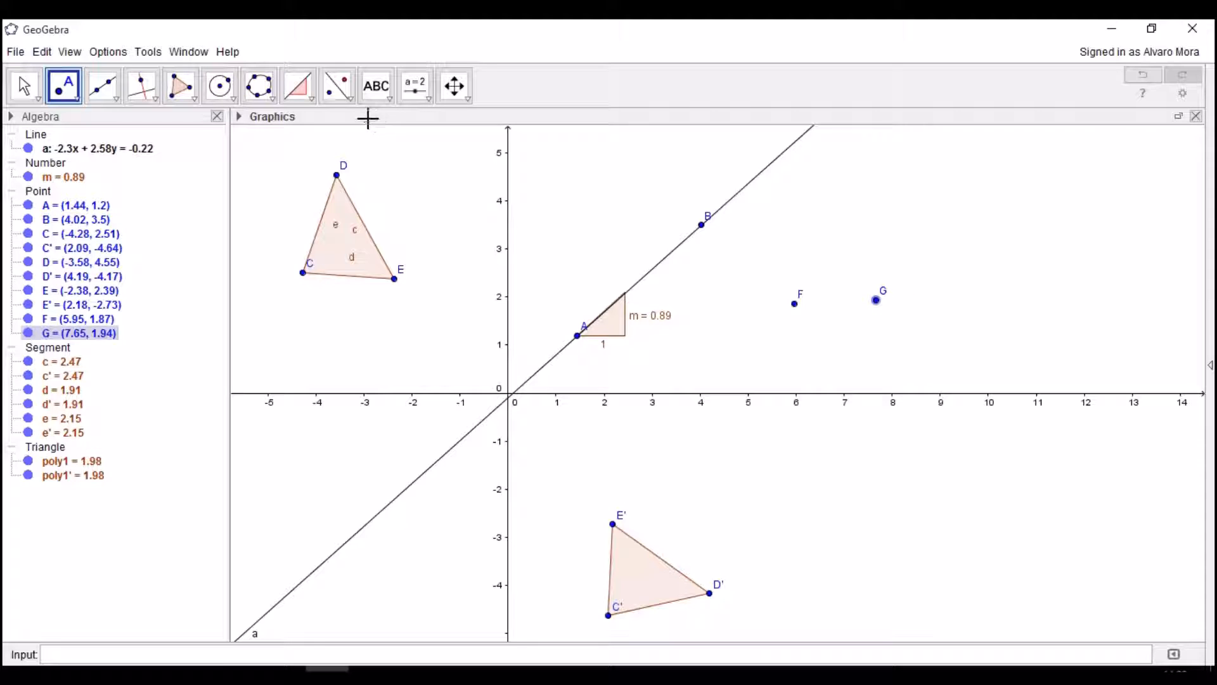
Step: Reflect point F about point G and move G to about (8.38, 2)
click(351, 98)
click(388, 159)
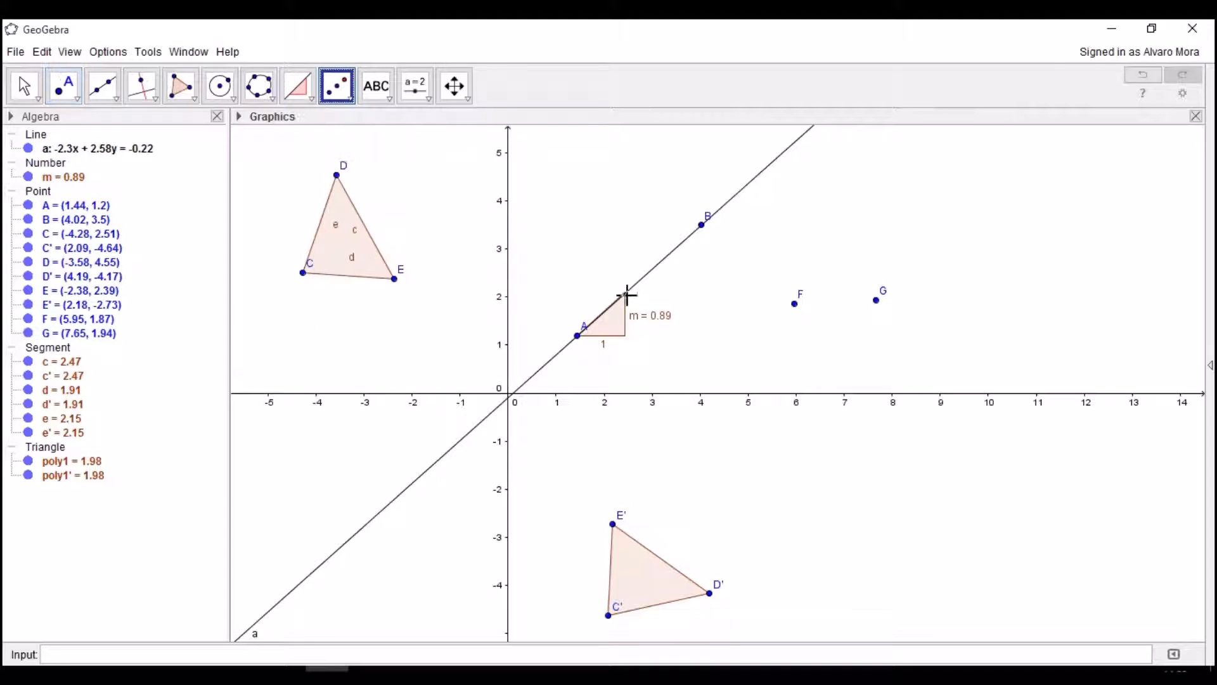
click(794, 303)
click(876, 301)
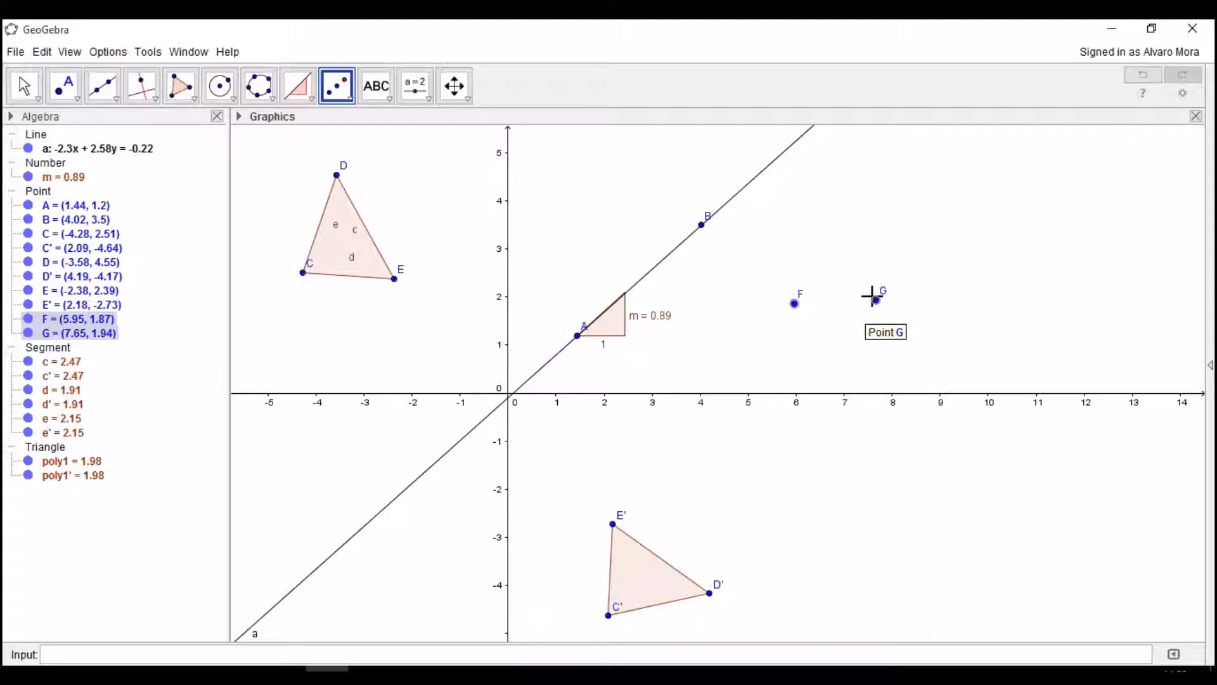
click(876, 299)
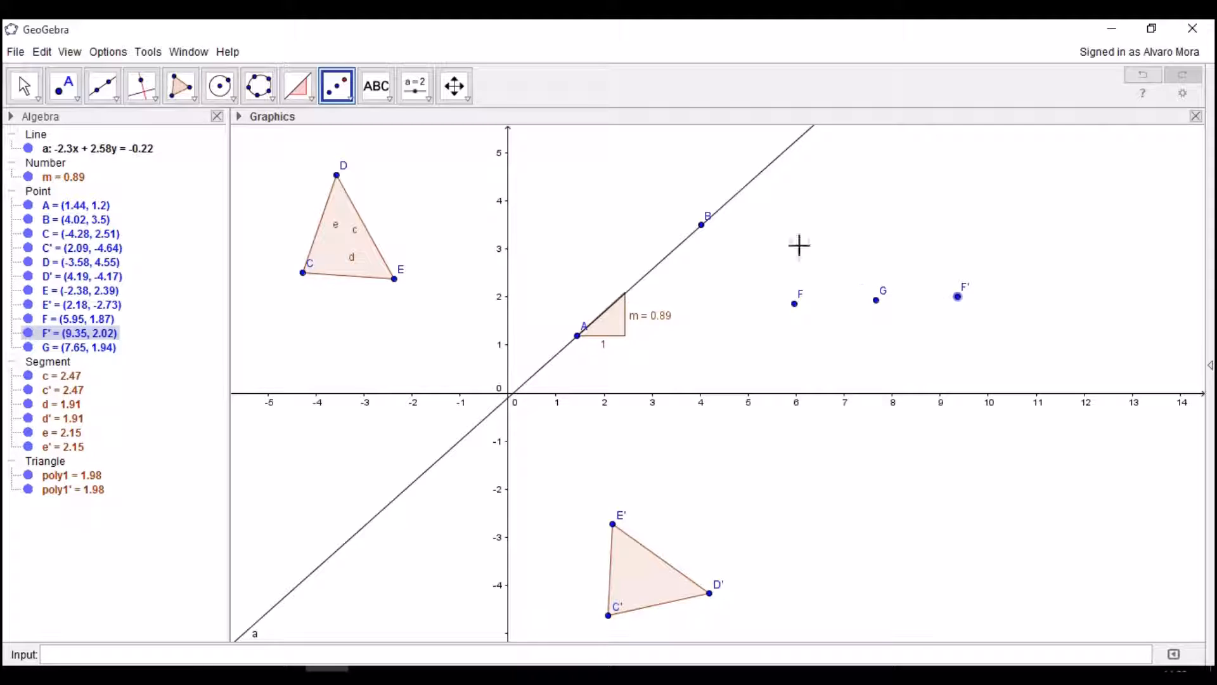
key(Escape)
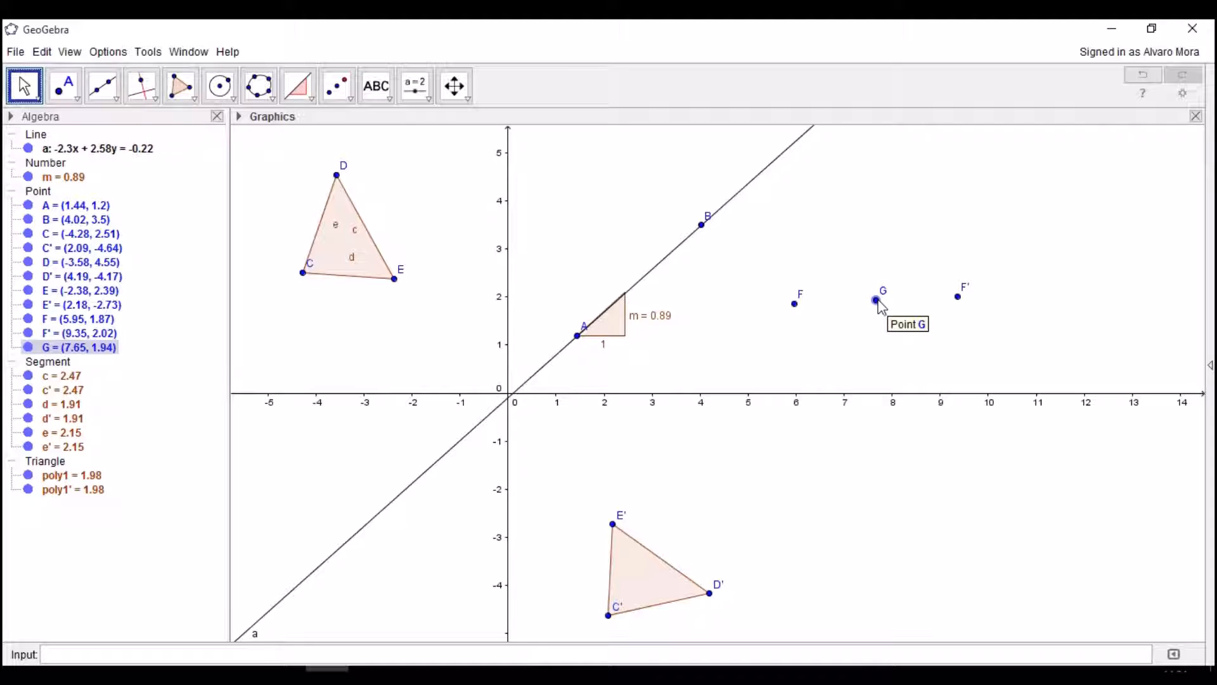
drag(878, 302, 913, 298)
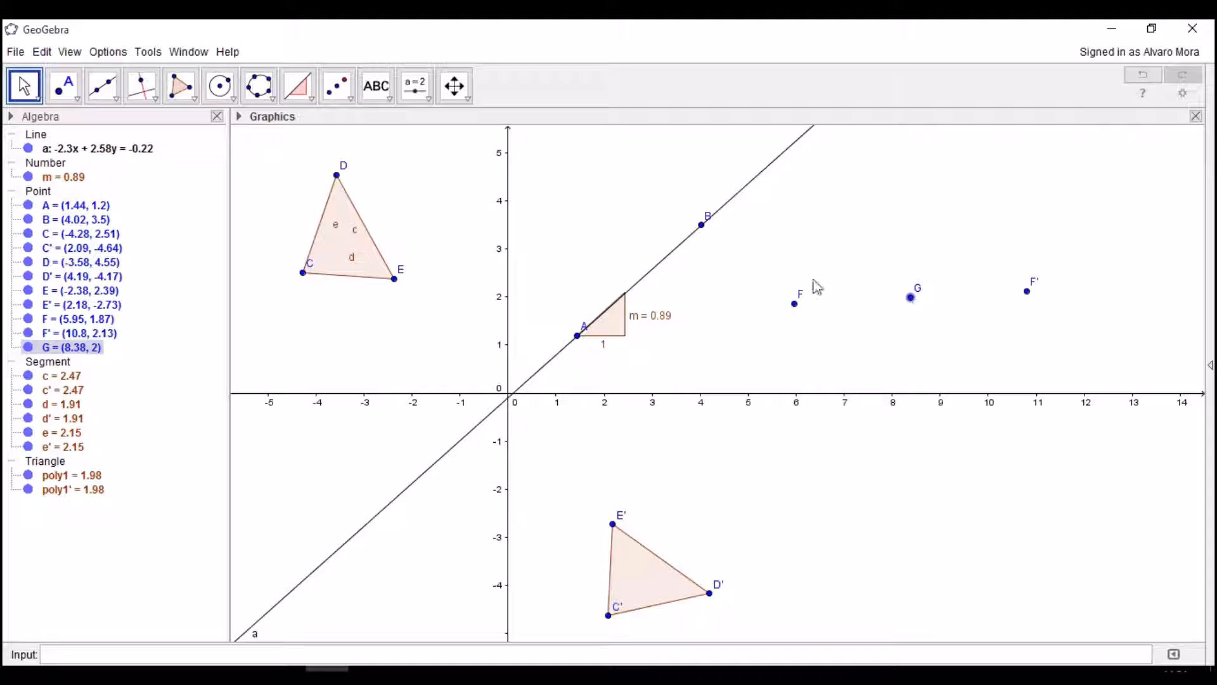
click(340, 91)
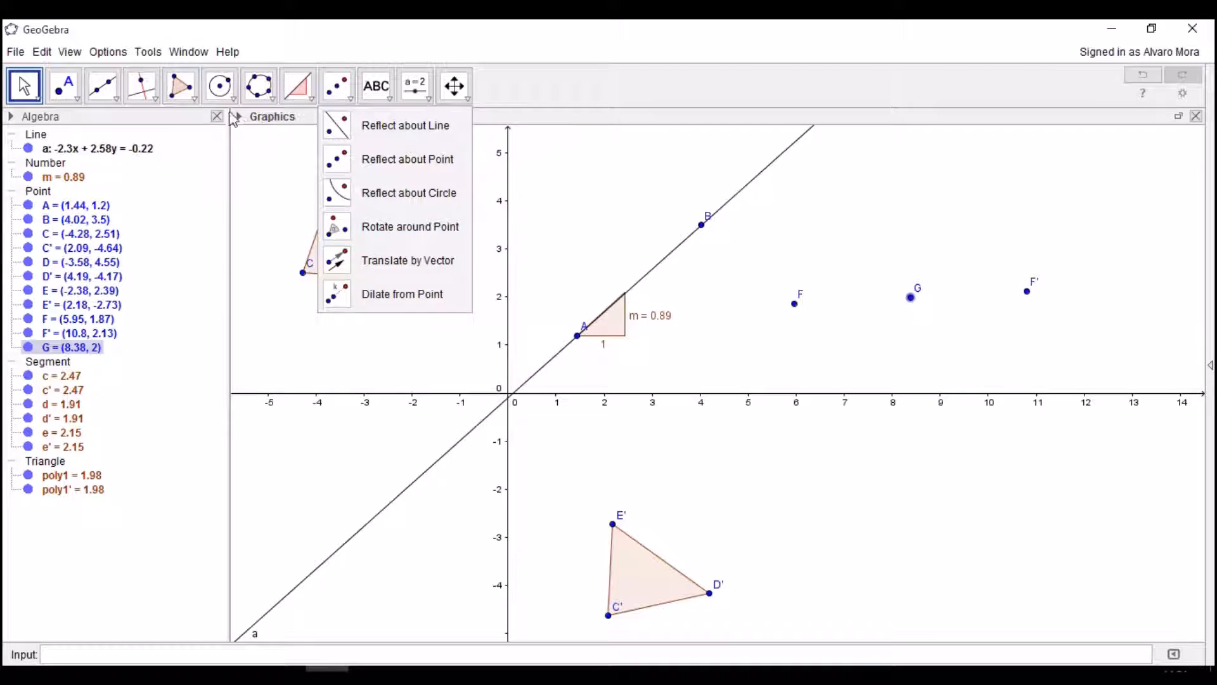
click(194, 99)
click(233, 99)
click(191, 95)
click(194, 98)
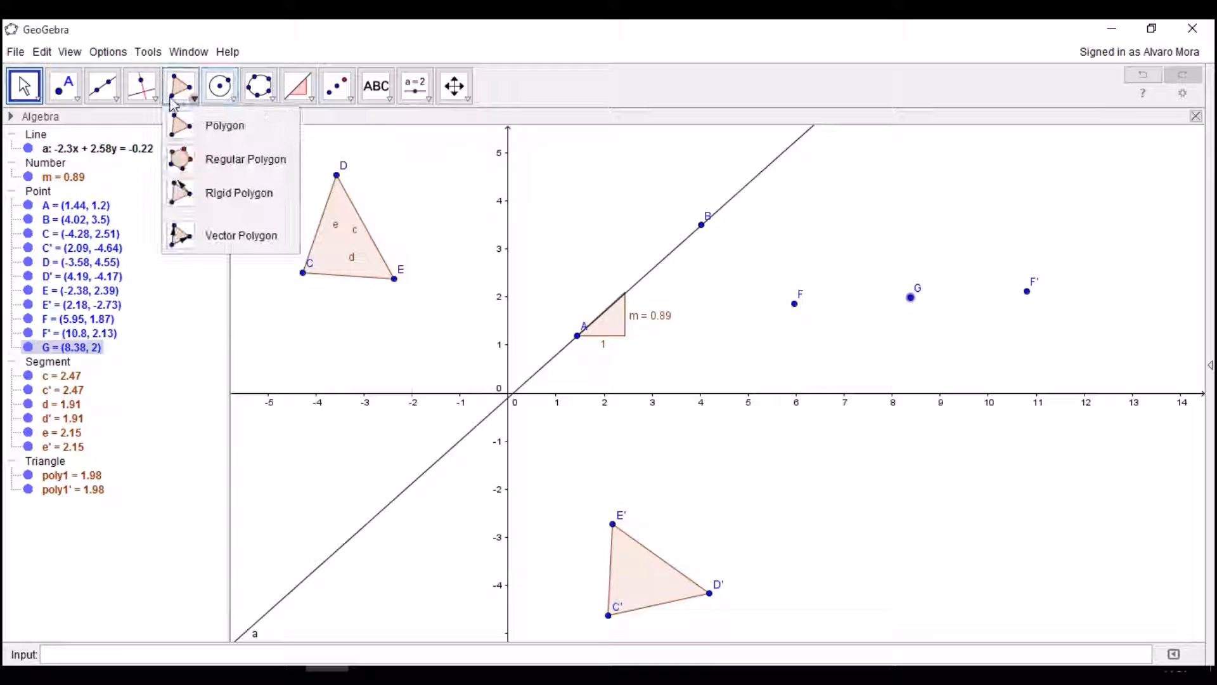
click(155, 98)
click(294, 99)
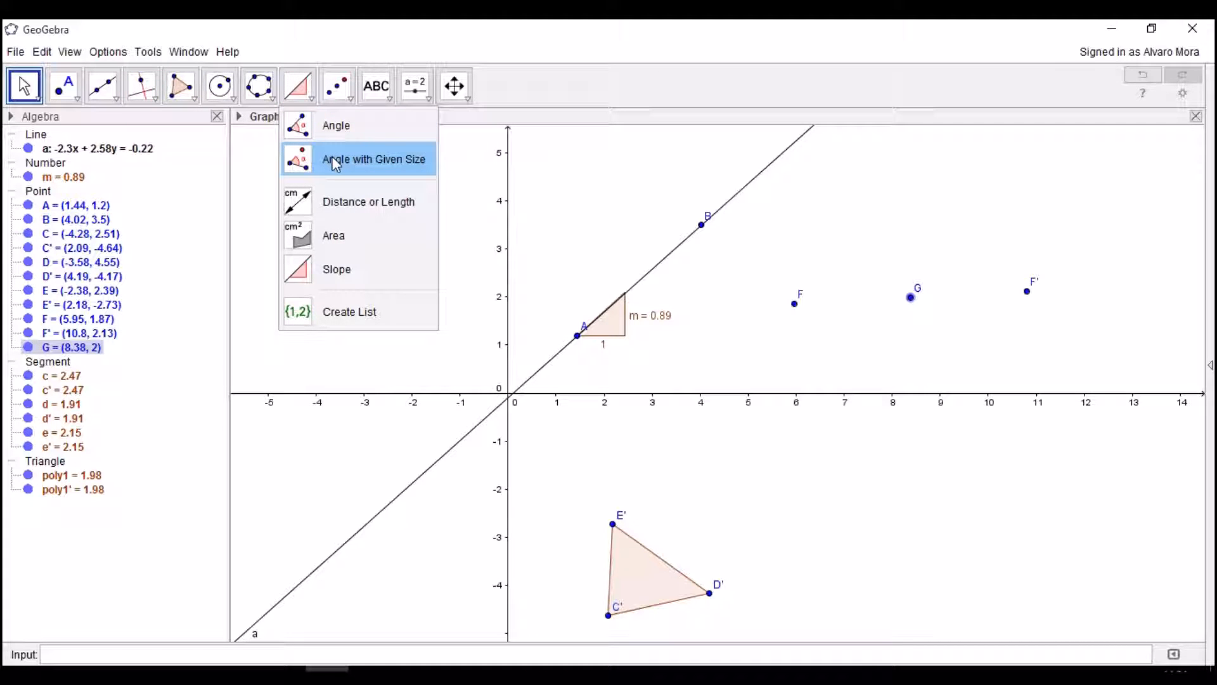
Step: Rotate point F around point G by 90° counter clockwise with the Rotate around Point tool
click(347, 98)
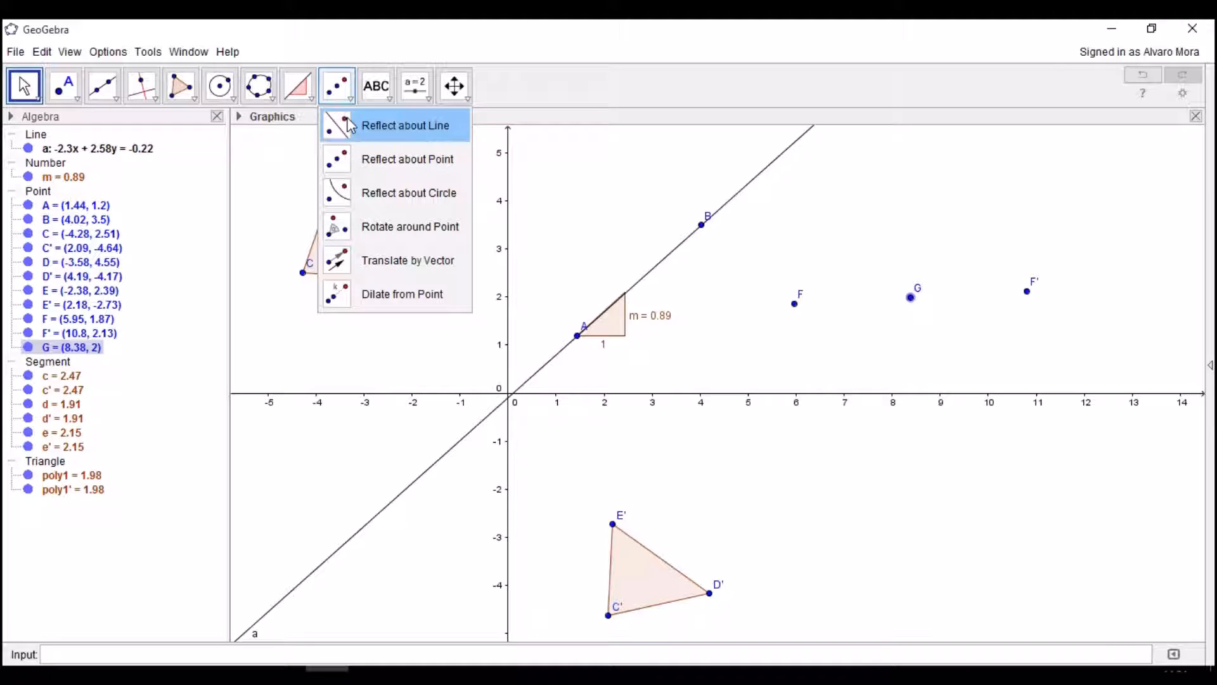
click(387, 227)
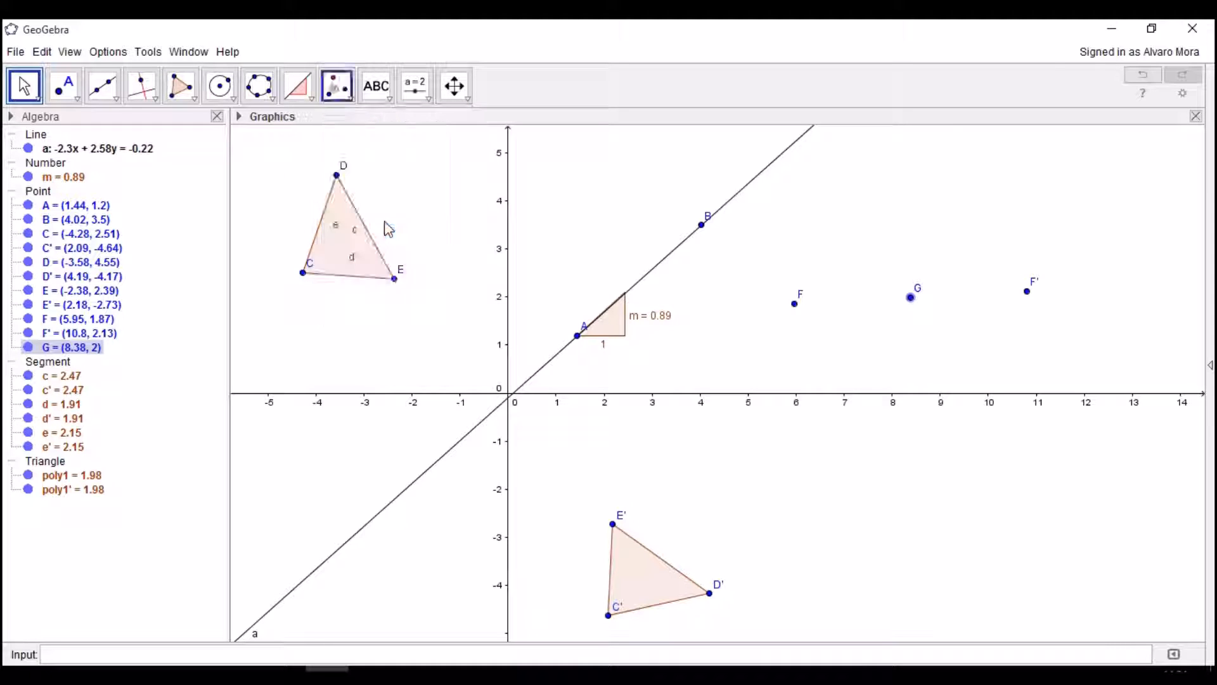
click(793, 303)
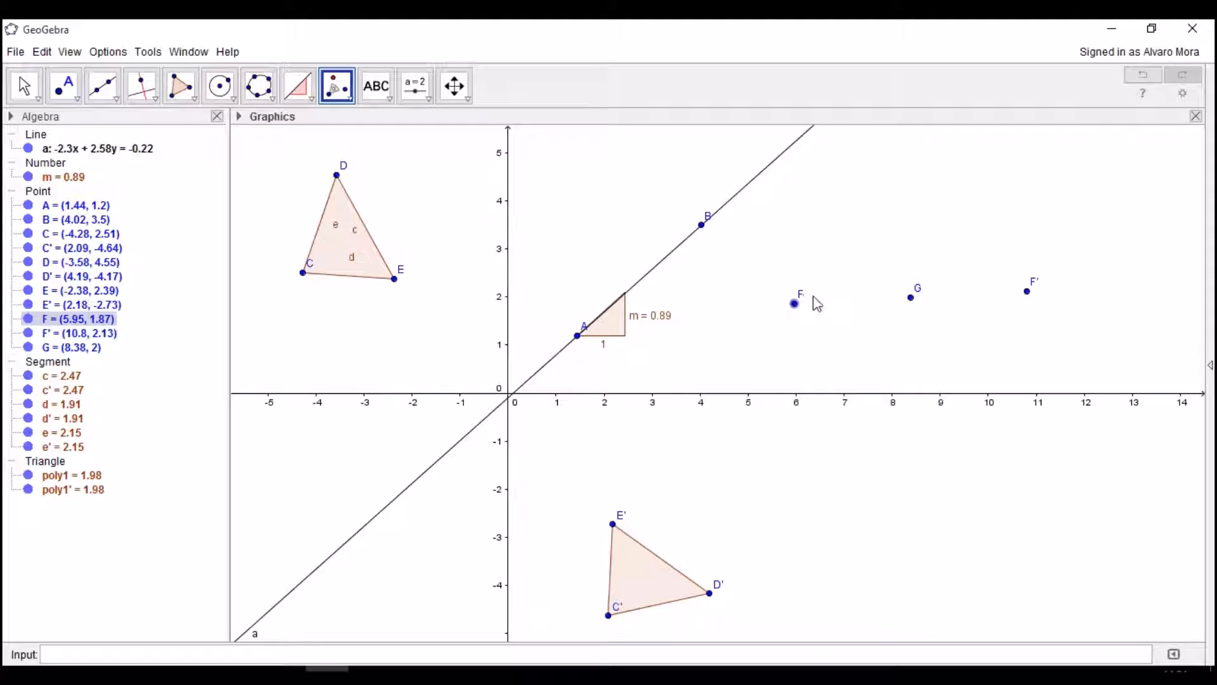
click(911, 297)
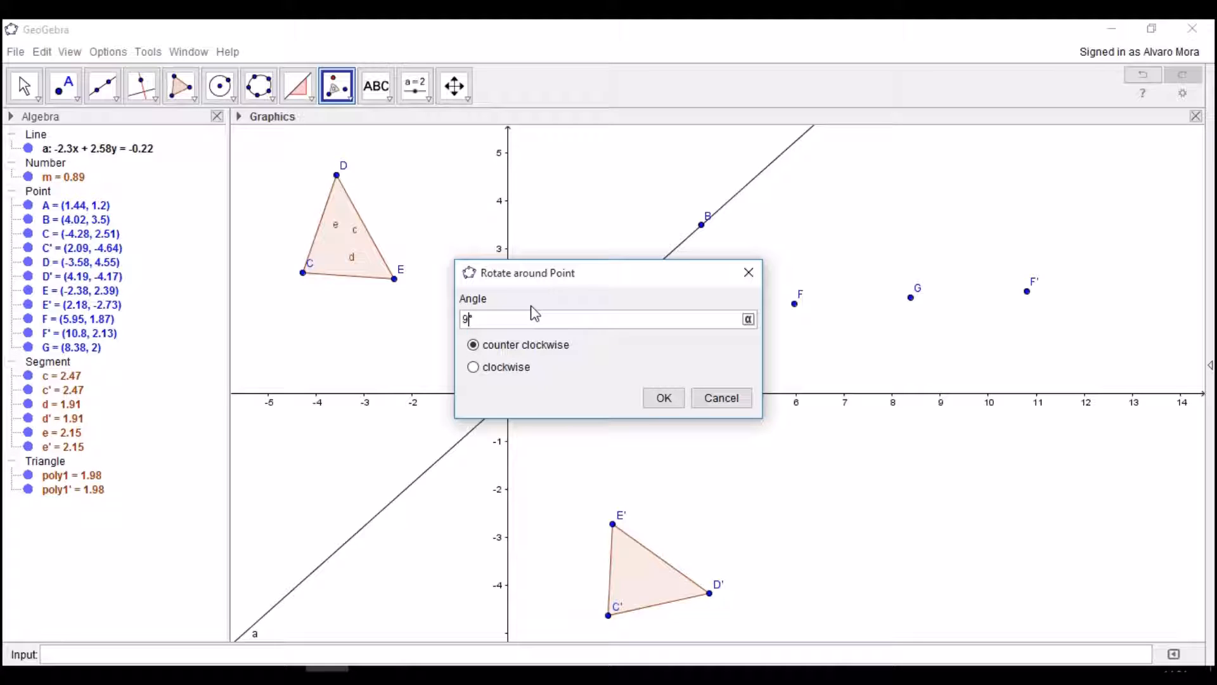
click(661, 398)
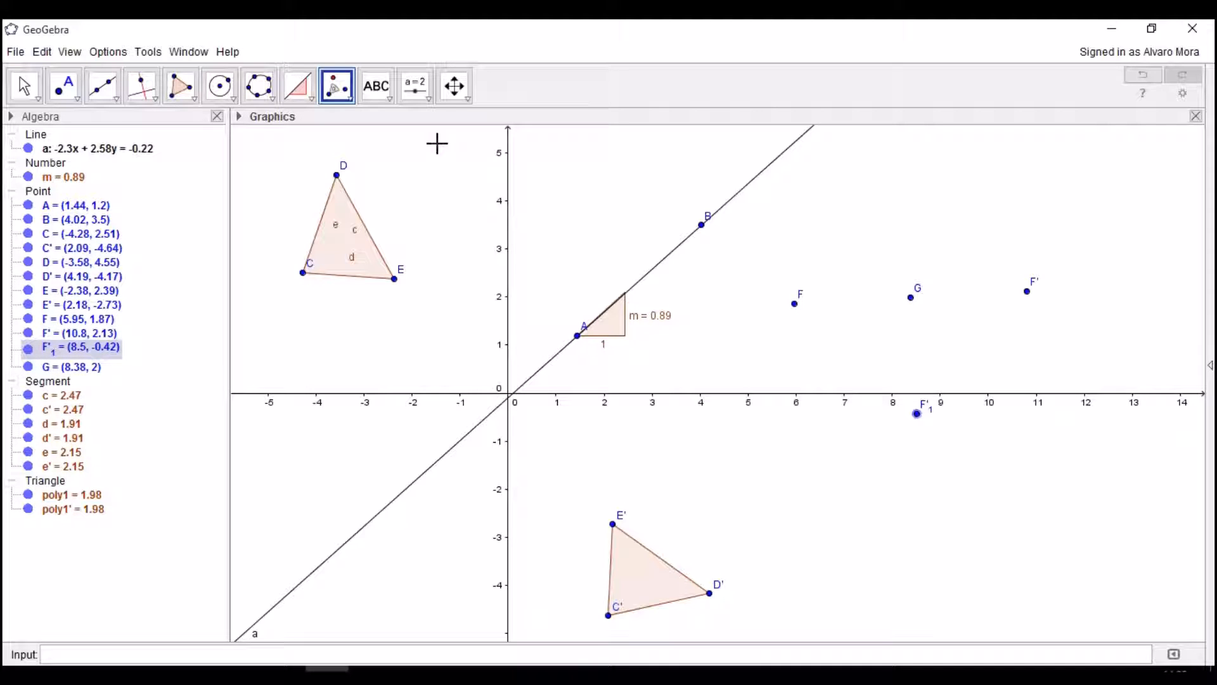
Step: Mark the angle at G between point F and its rotated image with the Angle tool
click(337, 95)
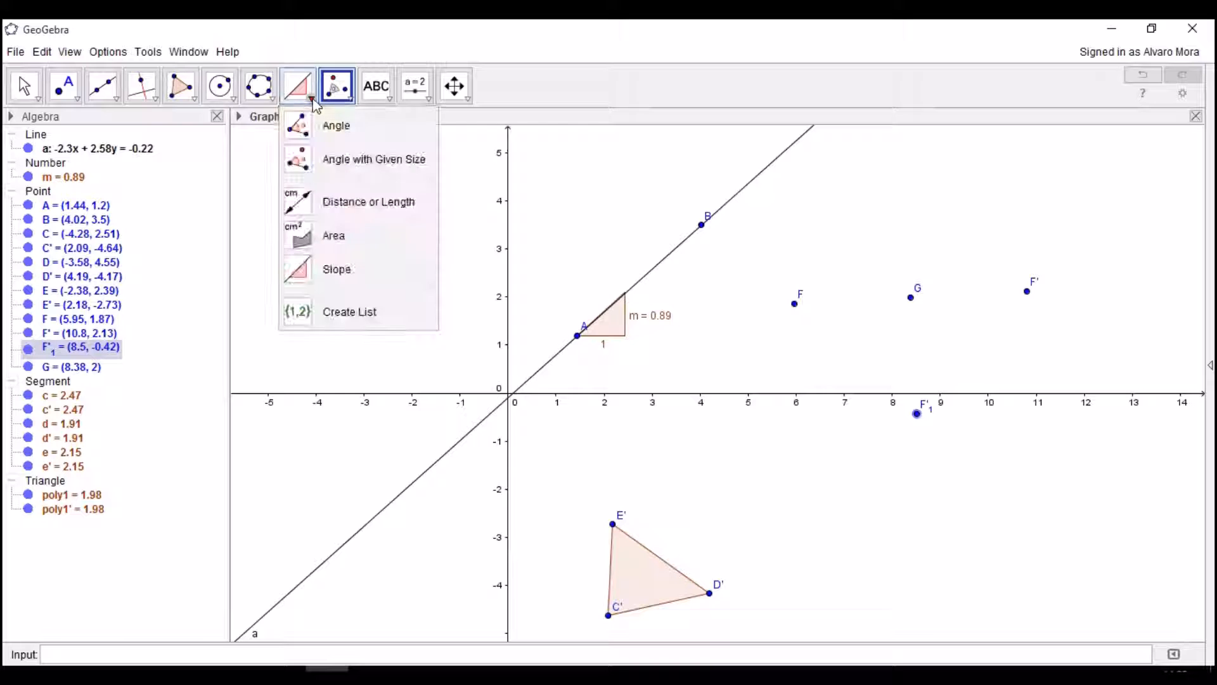
mouse_move(298, 85)
click(330, 125)
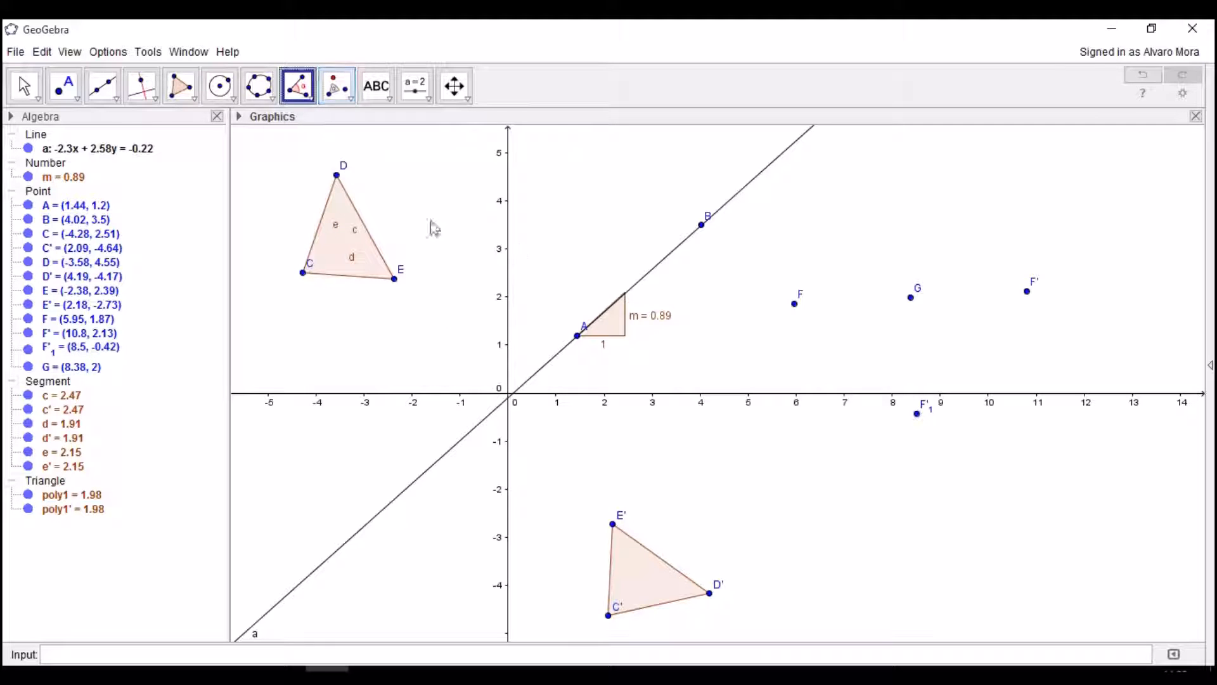
click(794, 304)
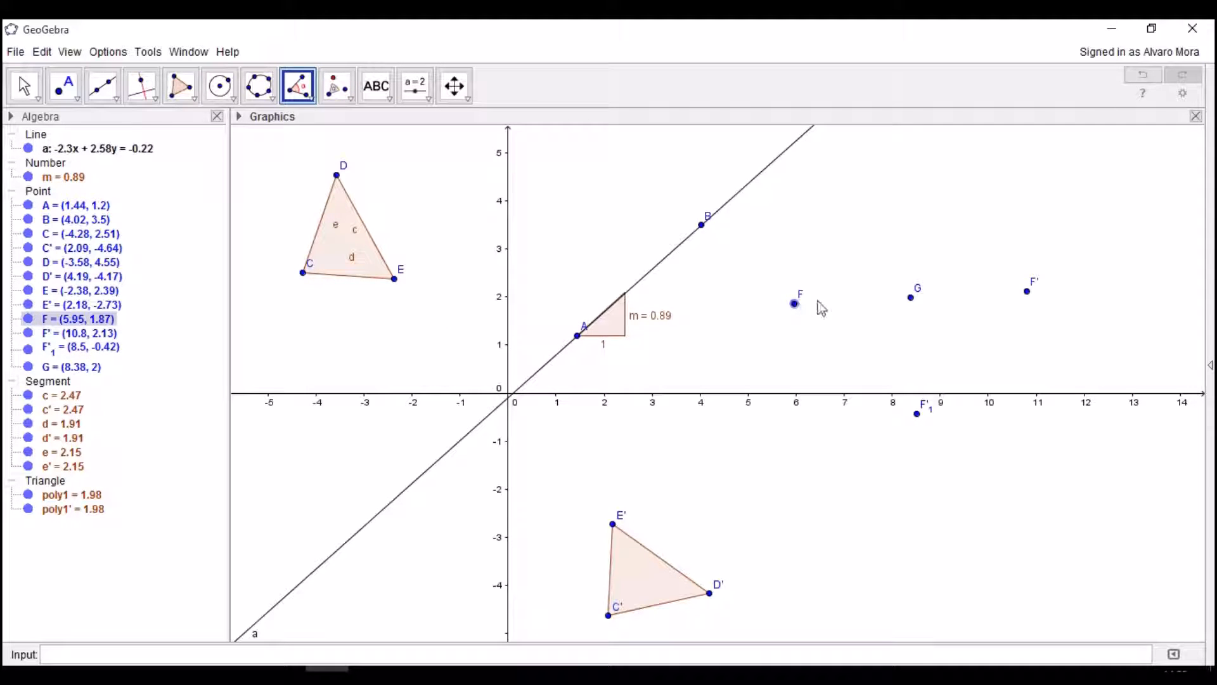
click(913, 297)
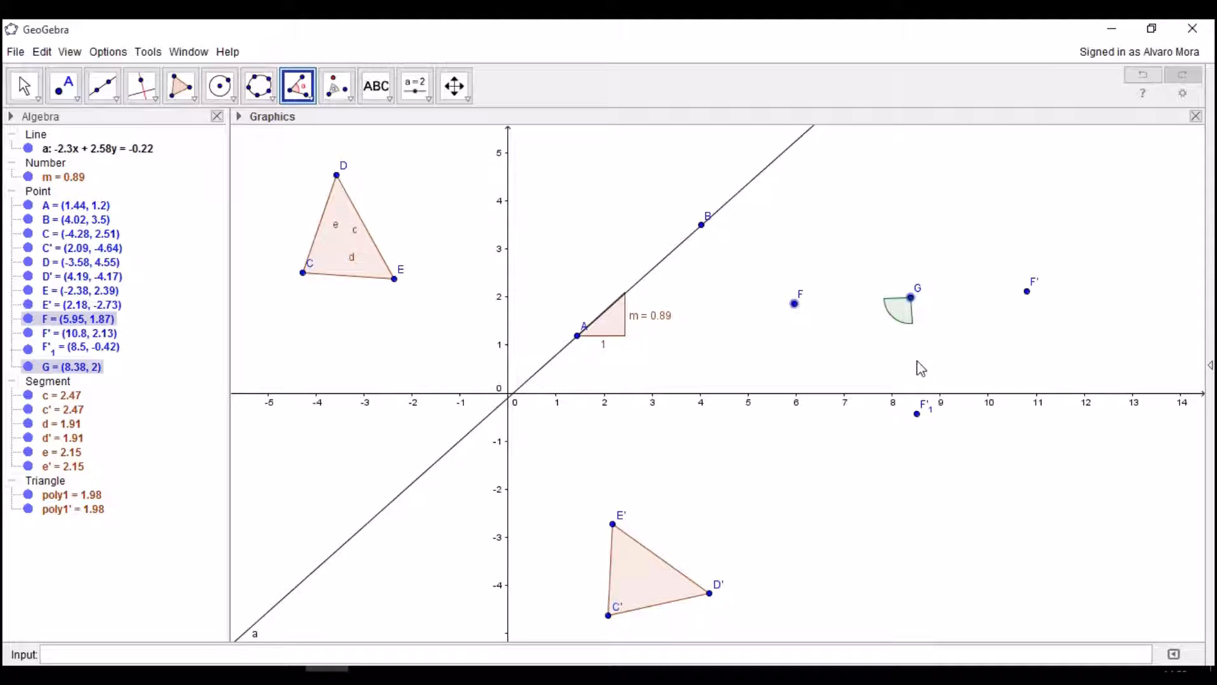
click(917, 414)
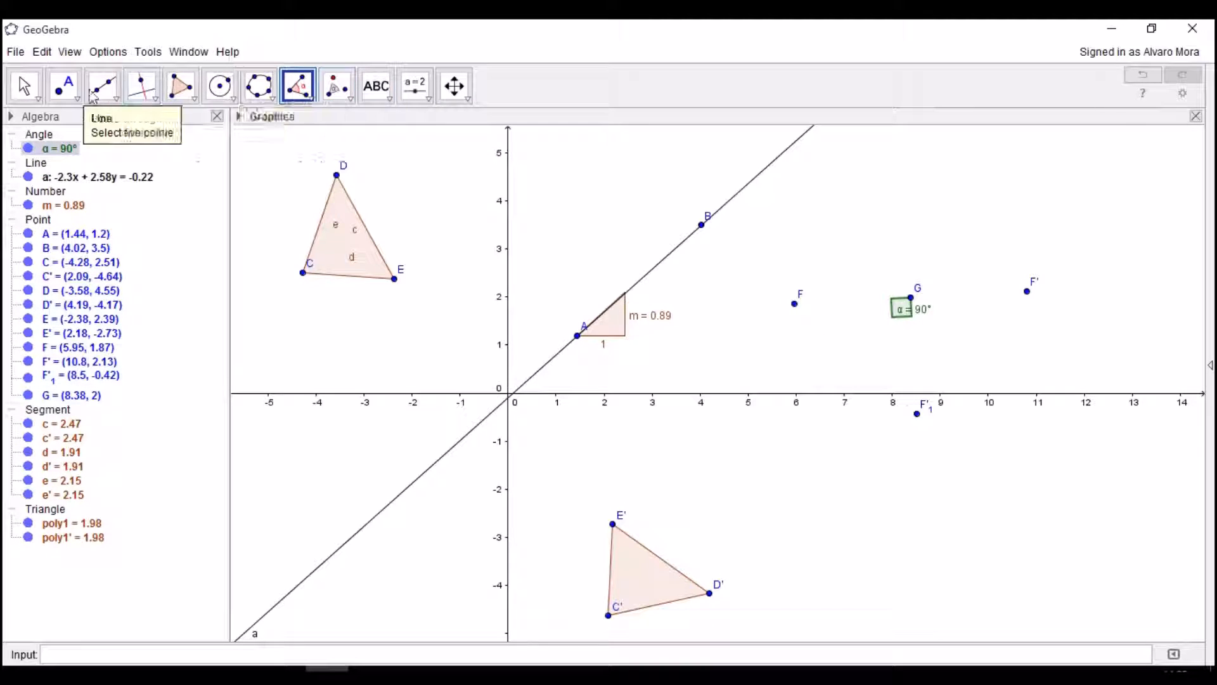
Step: Move point F first to about (7.6, 3.4) and finally to about (6.19, 3.14)
click(24, 86)
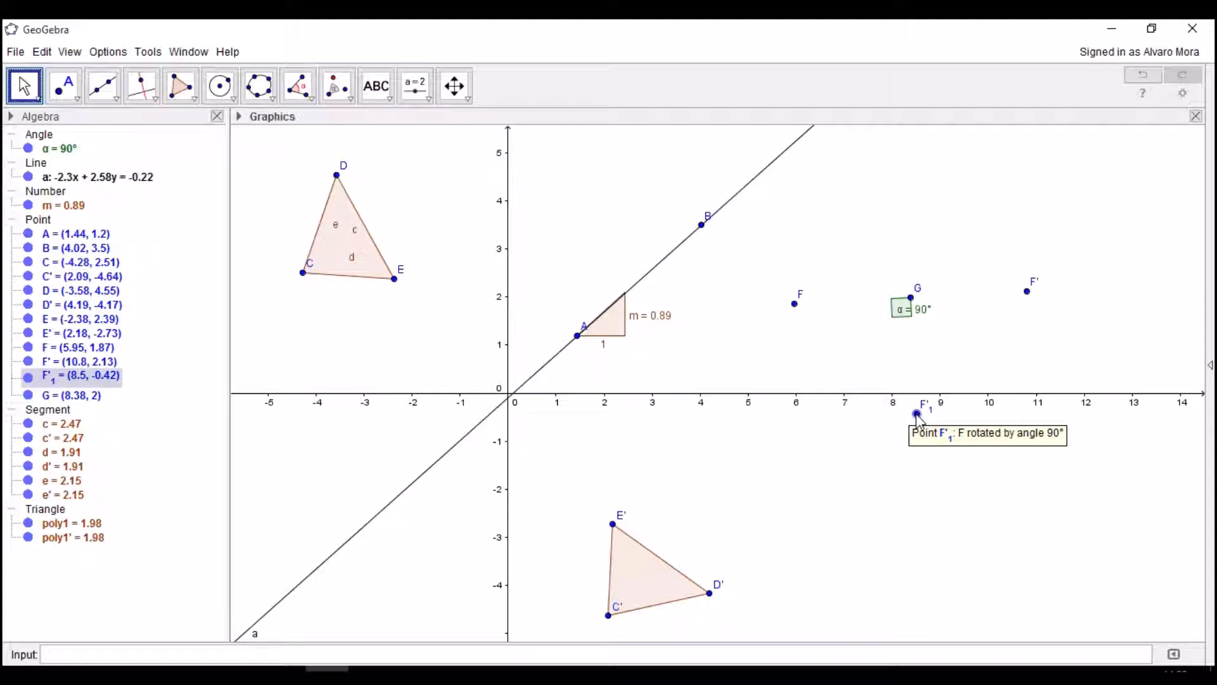
mouse_move(799, 306)
mouse_down()
mouse_move(797, 252)
mouse_move(867, 250)
mouse_move(873, 230)
mouse_up()
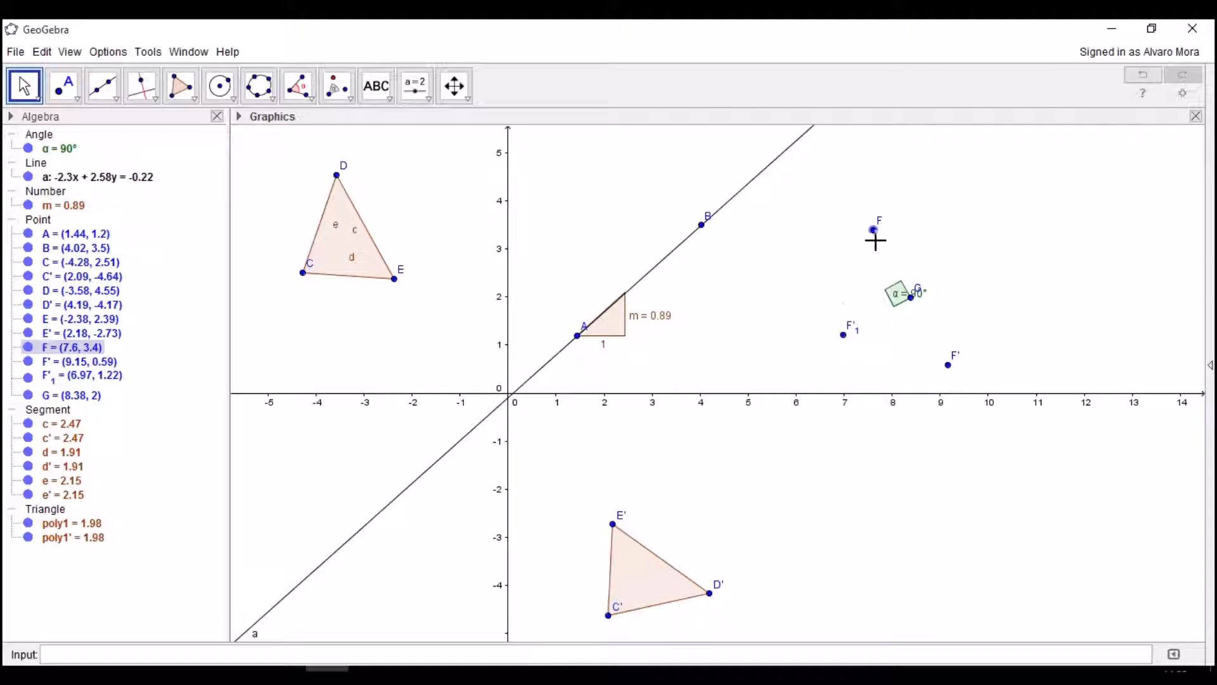
mouse_move(878, 233)
mouse_down()
mouse_move(939, 190)
mouse_move(904, 203)
mouse_move(858, 250)
mouse_move(794, 251)
mouse_move(805, 250)
mouse_up()
click(338, 91)
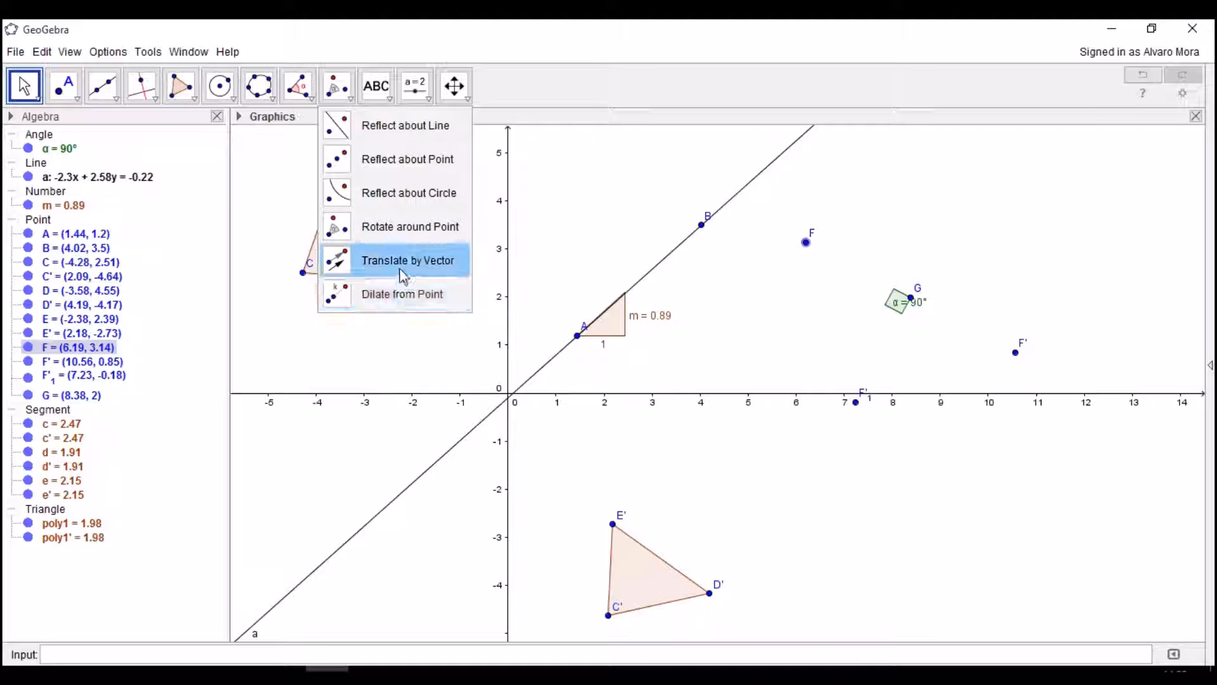
click(234, 95)
click(228, 53)
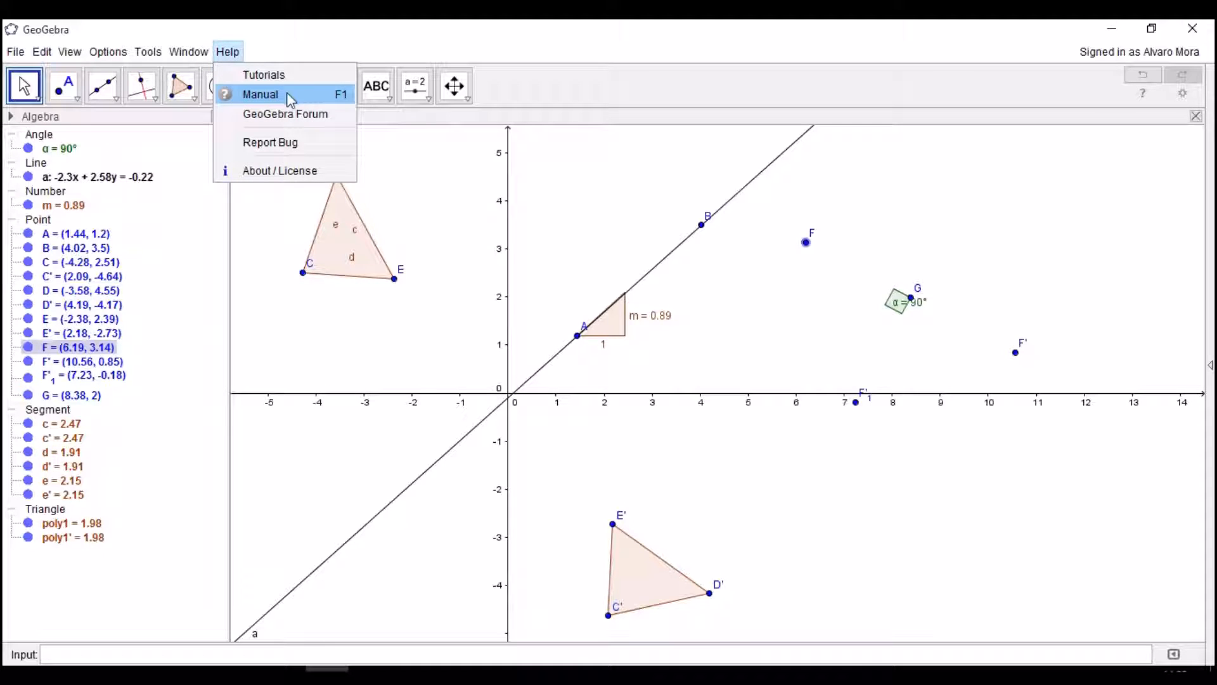
click(395, 28)
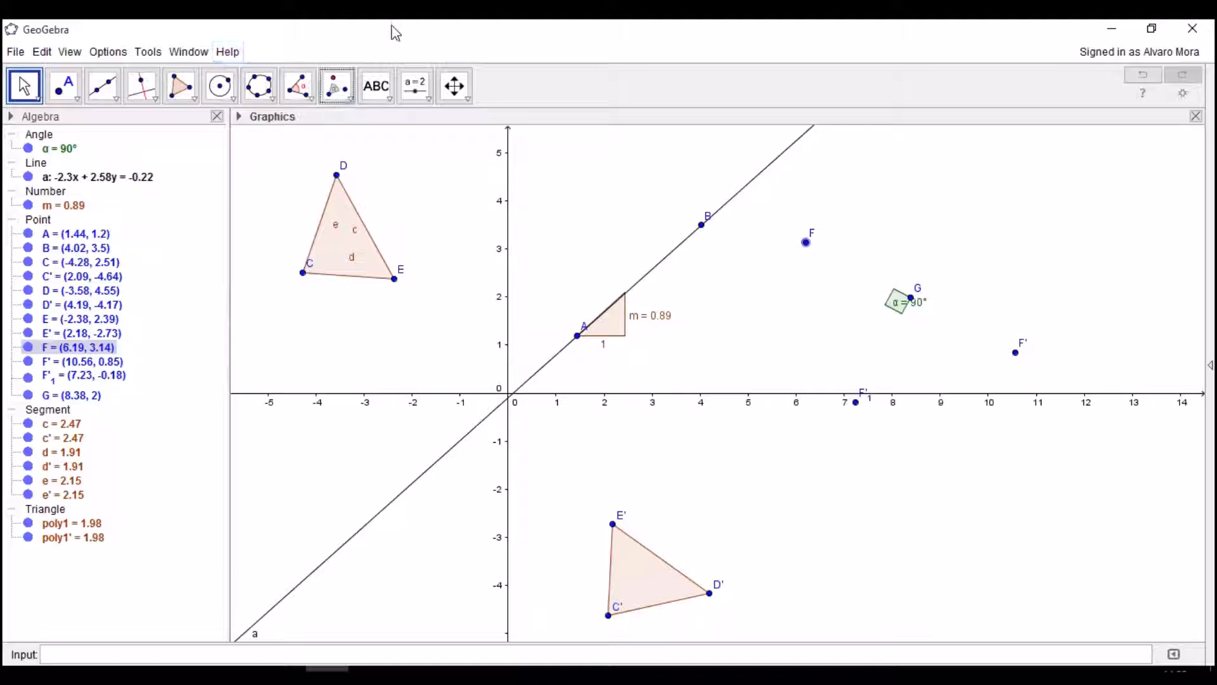
click(352, 100)
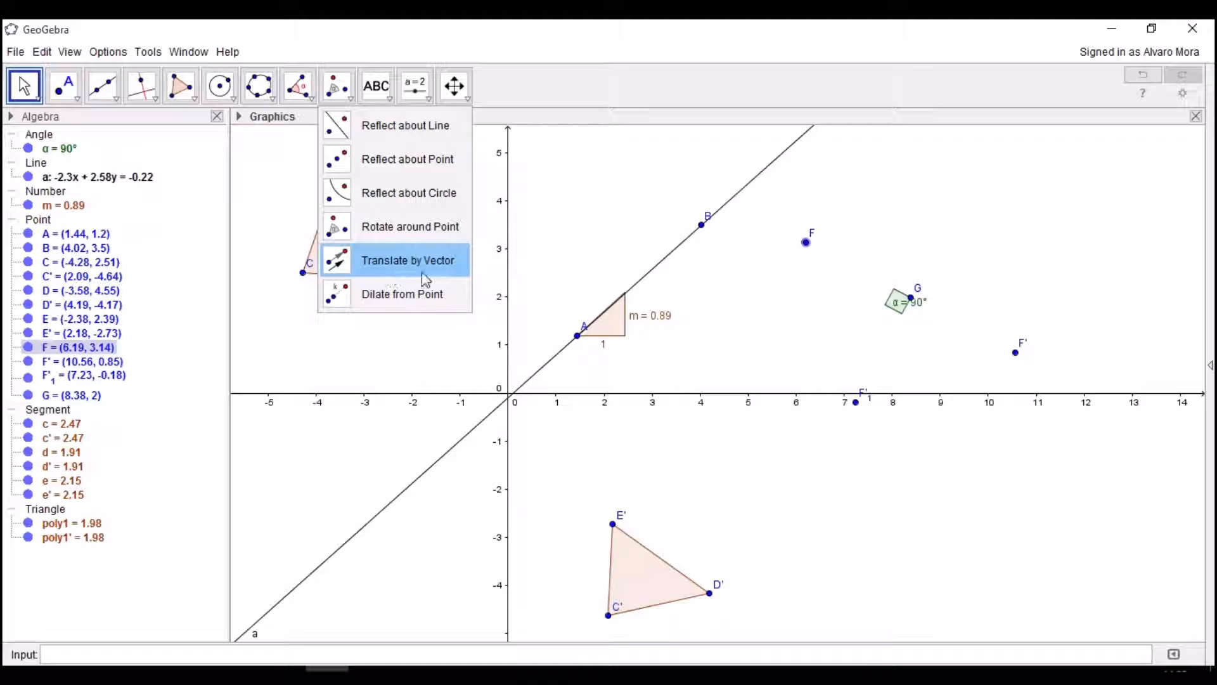
click(560, 247)
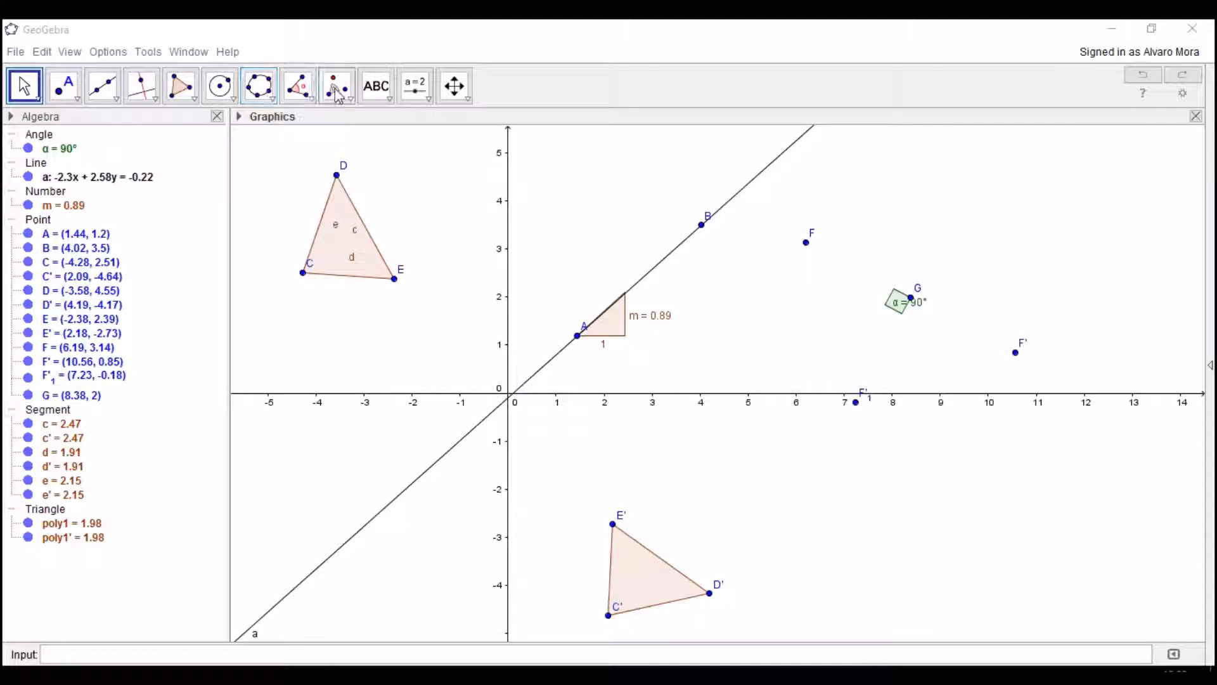
Step: Add the text "This is a test" above line a with the Text tool and move it slightly closer to the y-axis
click(382, 89)
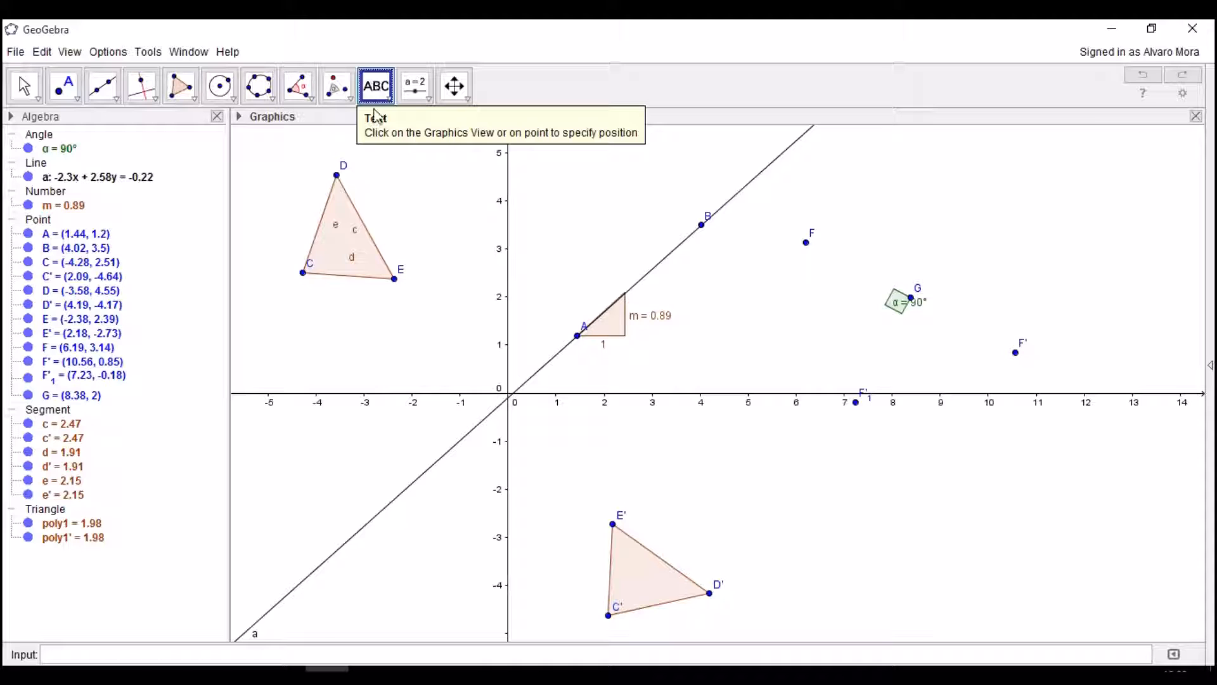
click(556, 188)
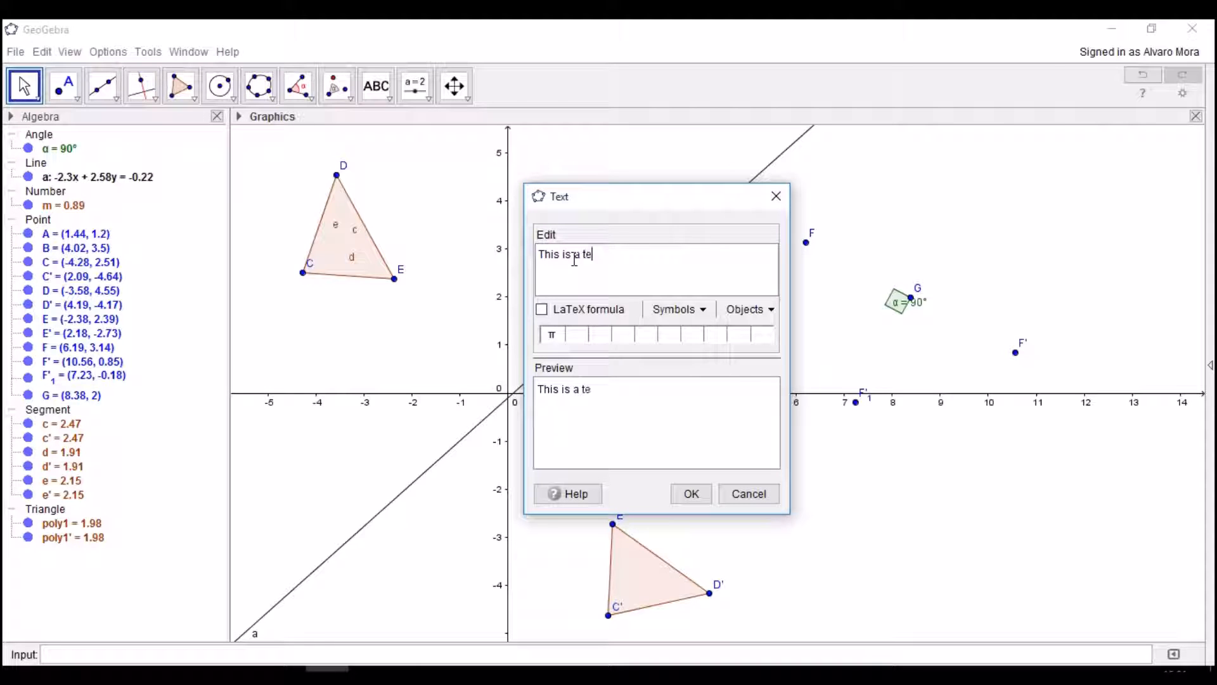
mouse_move(626, 256)
mouse_down()
mouse_move(526, 267)
mouse_move(609, 255)
mouse_up()
triple_click(596, 256)
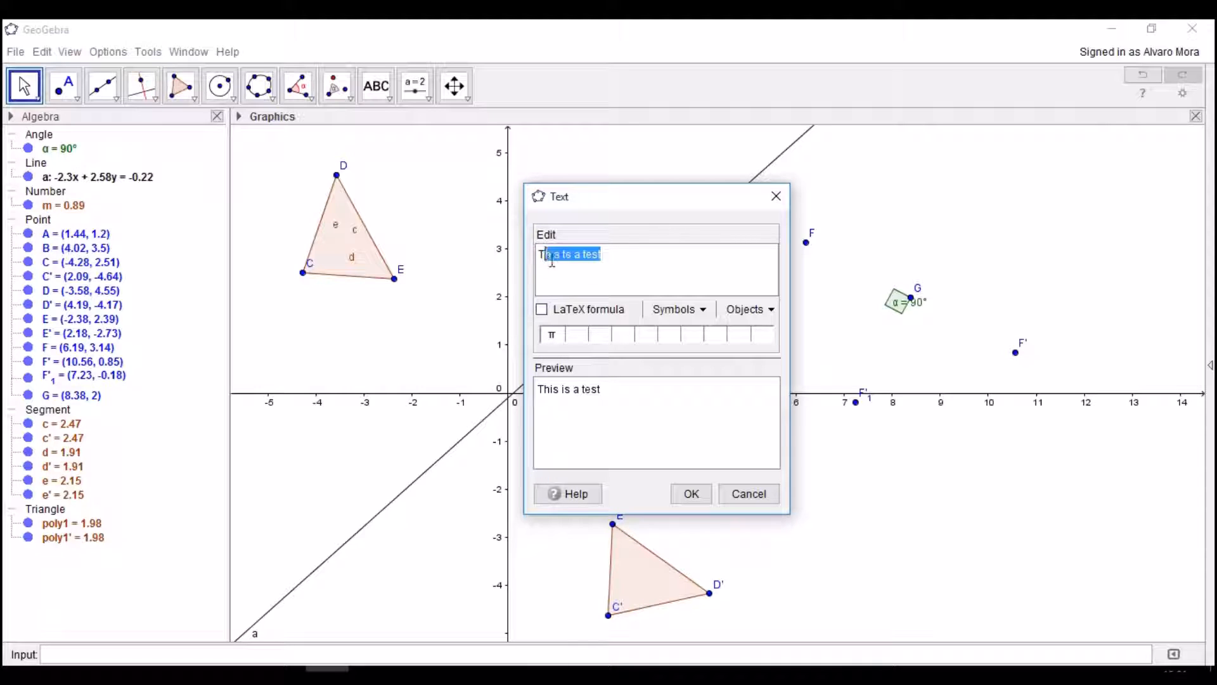
click(638, 261)
click(691, 493)
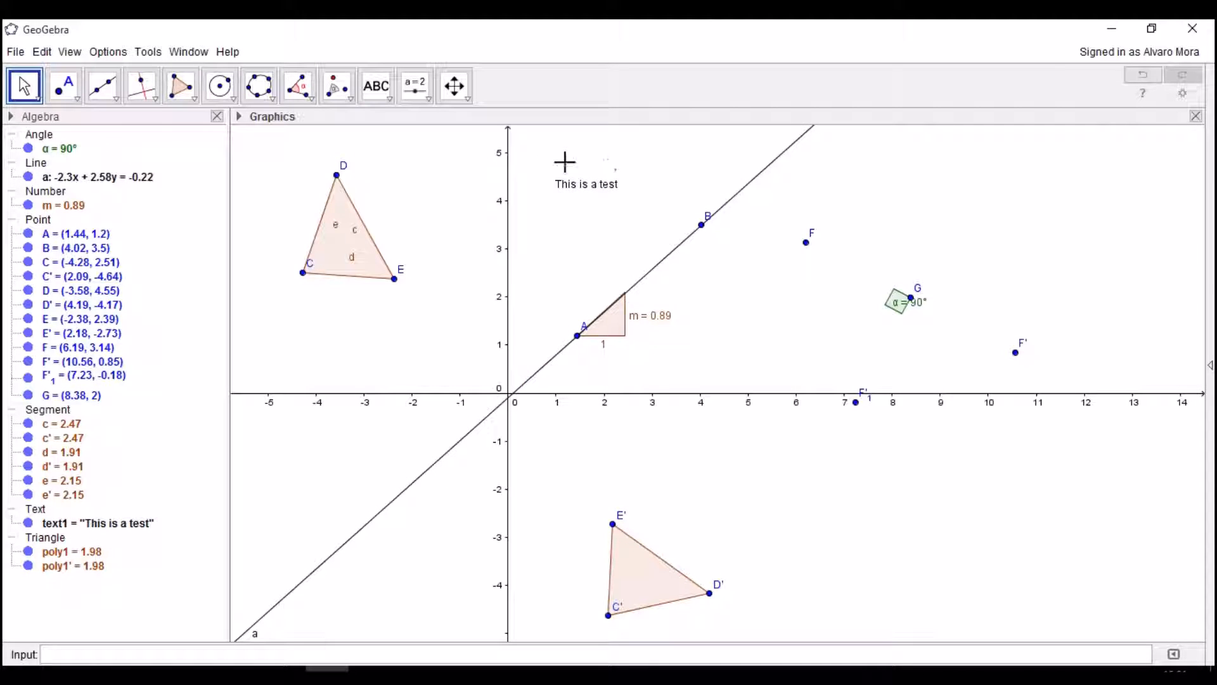
click(602, 185)
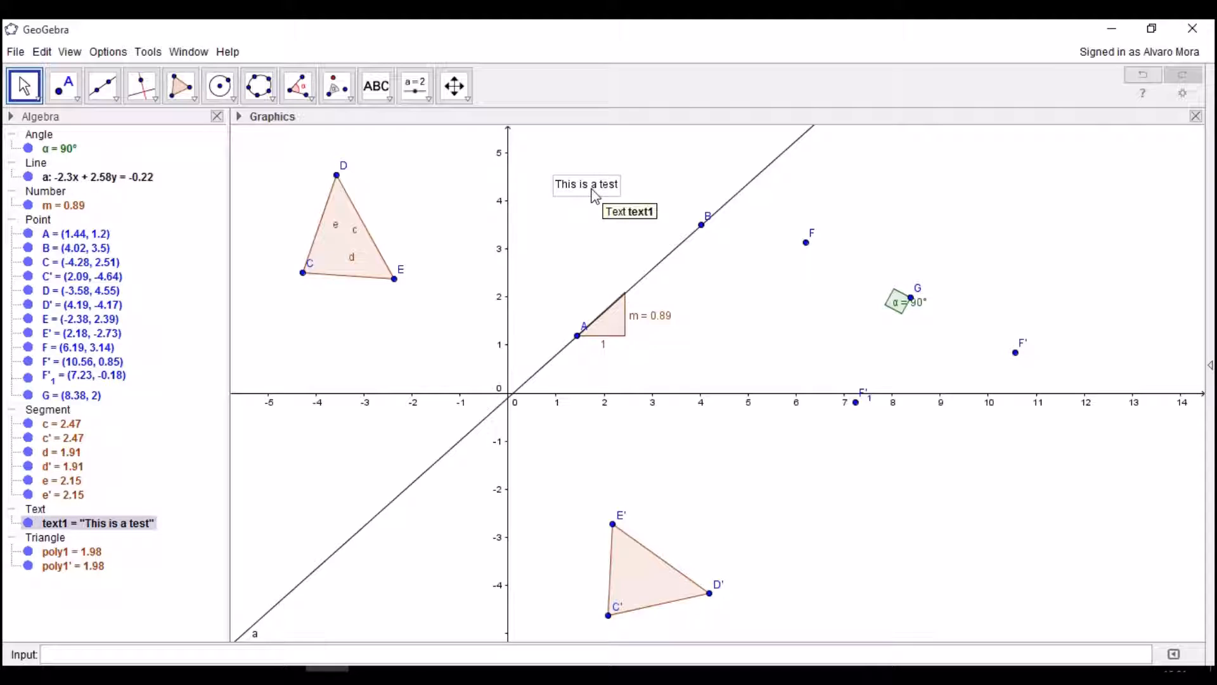
drag(594, 193, 571, 206)
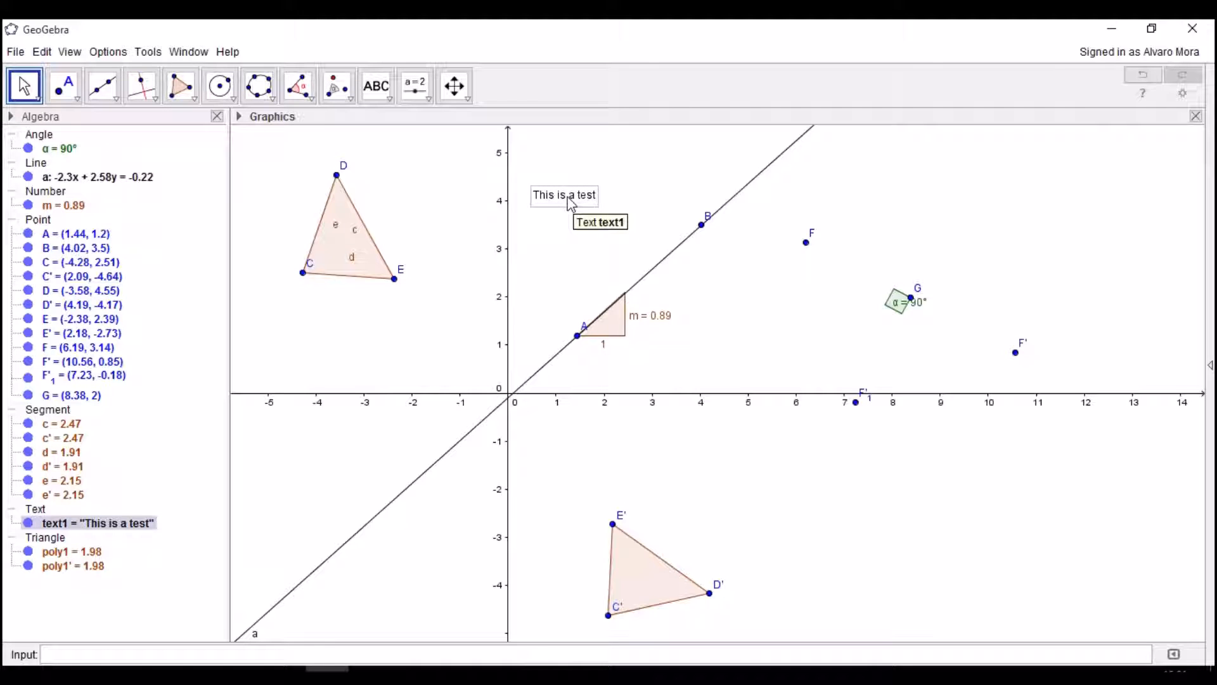
Step: Open the text "This is a test" for editing and append the basic symbol δ to it
double_click(570, 201)
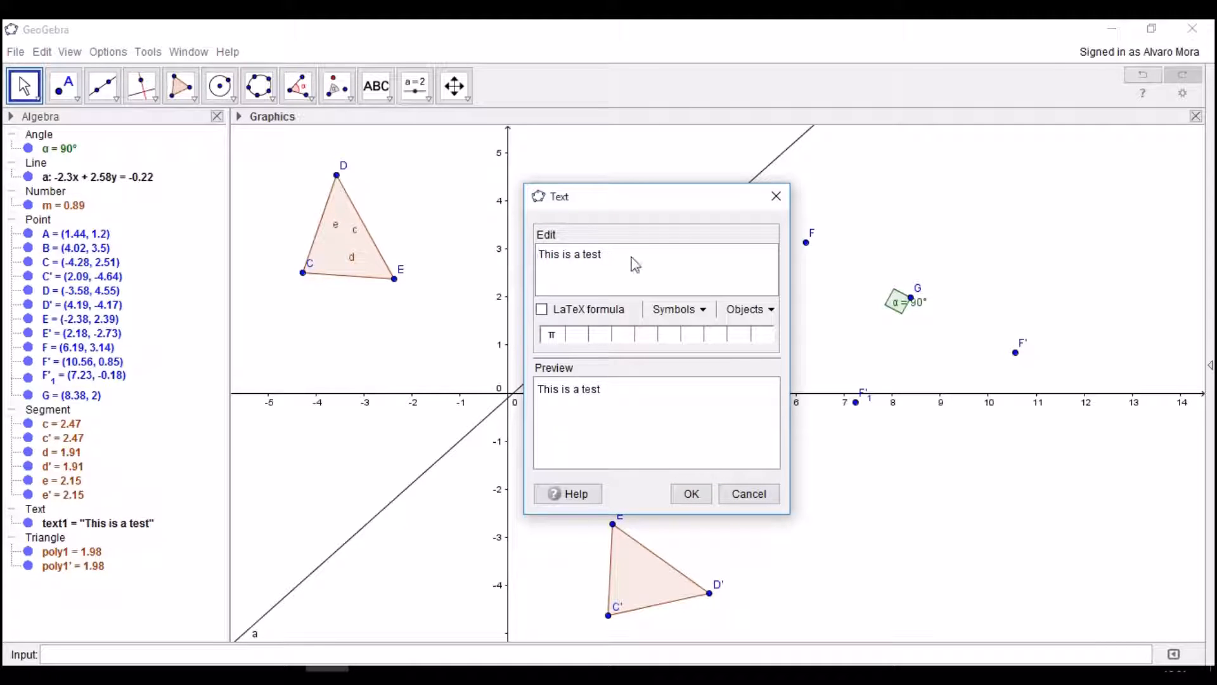
drag(633, 263, 539, 254)
click(610, 249)
click(665, 310)
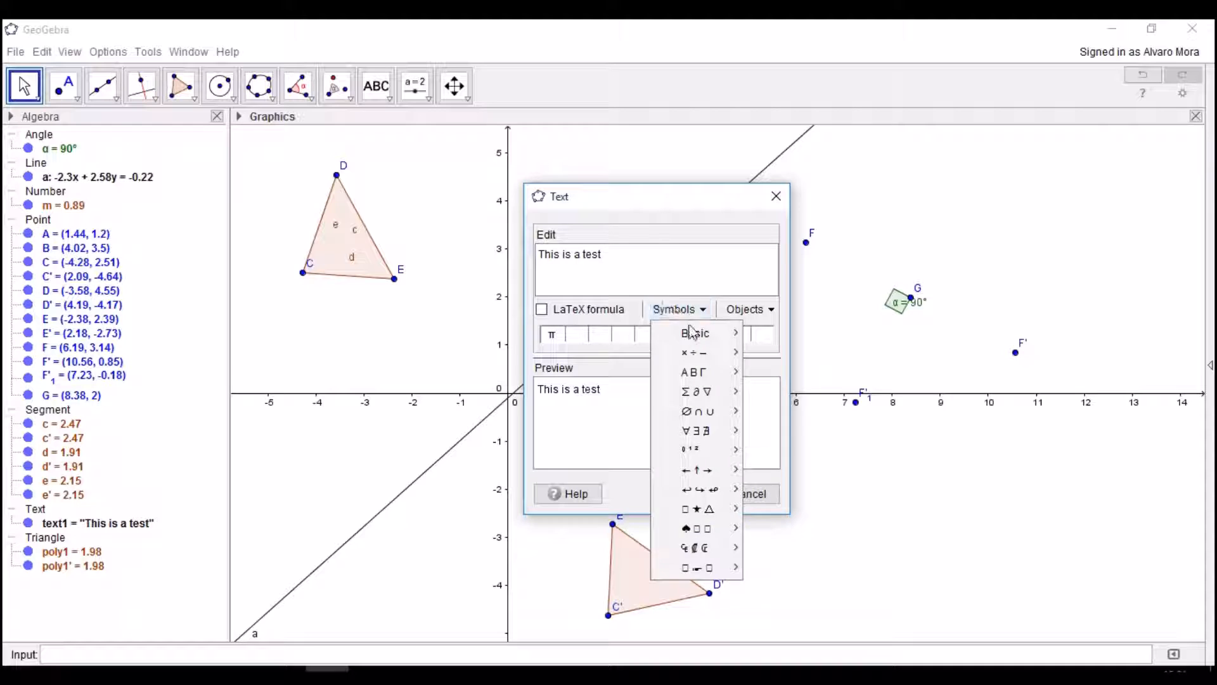
mouse_move(708, 339)
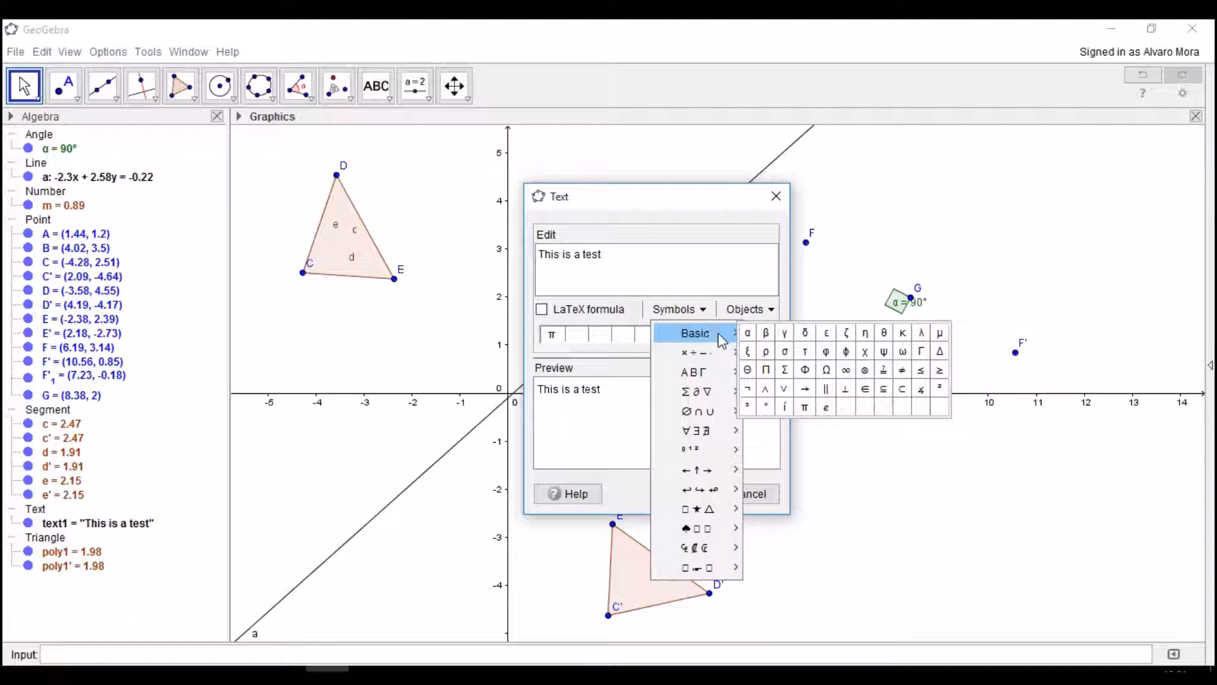
click(802, 336)
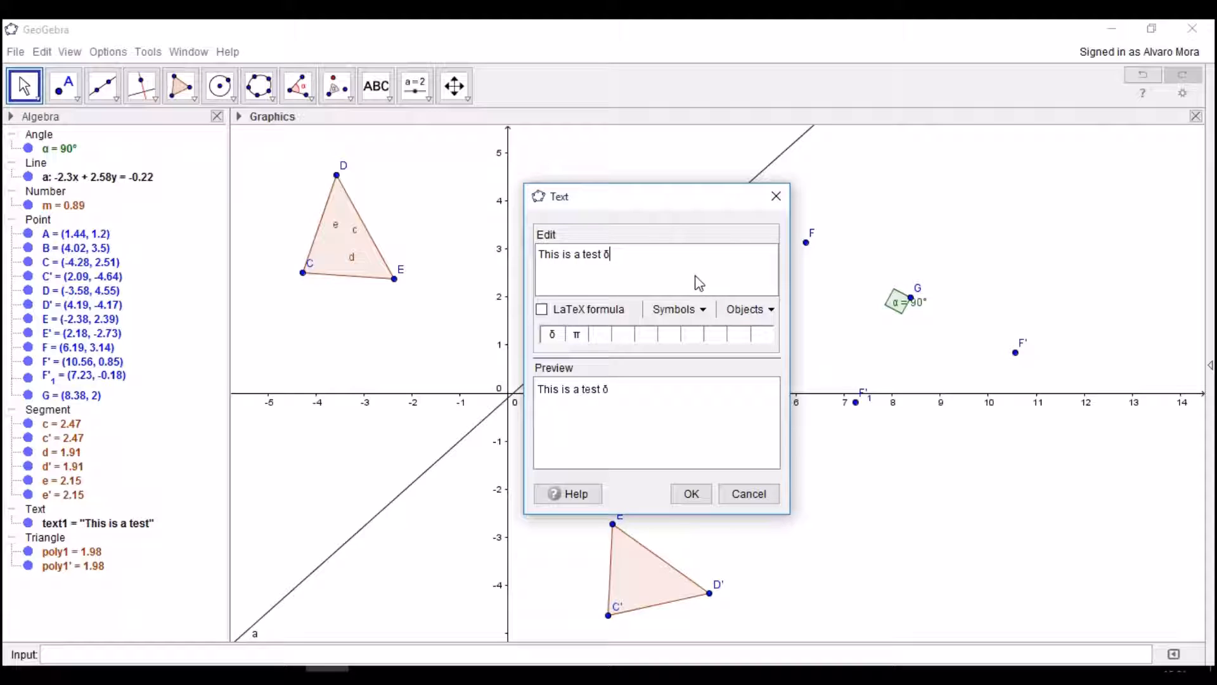
Step: Append the angle object α to the end of the text as a dynamic value
click(749, 312)
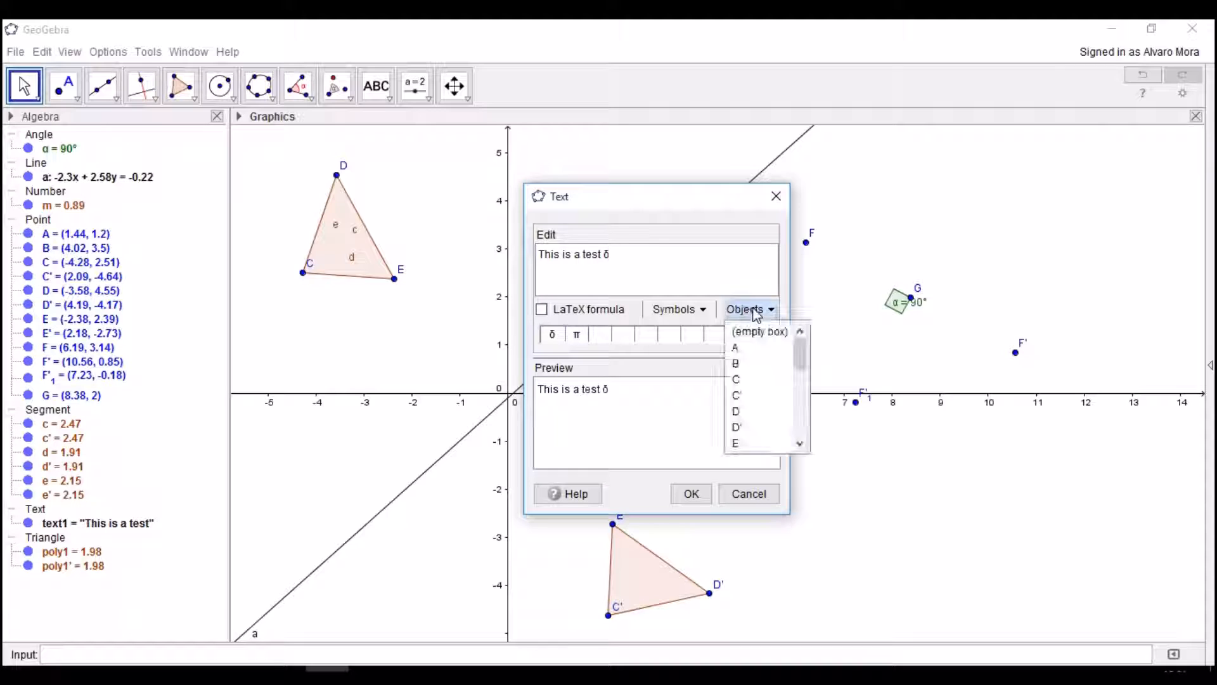
scroll(752, 366, down, 1)
scroll(751, 368, down, 4)
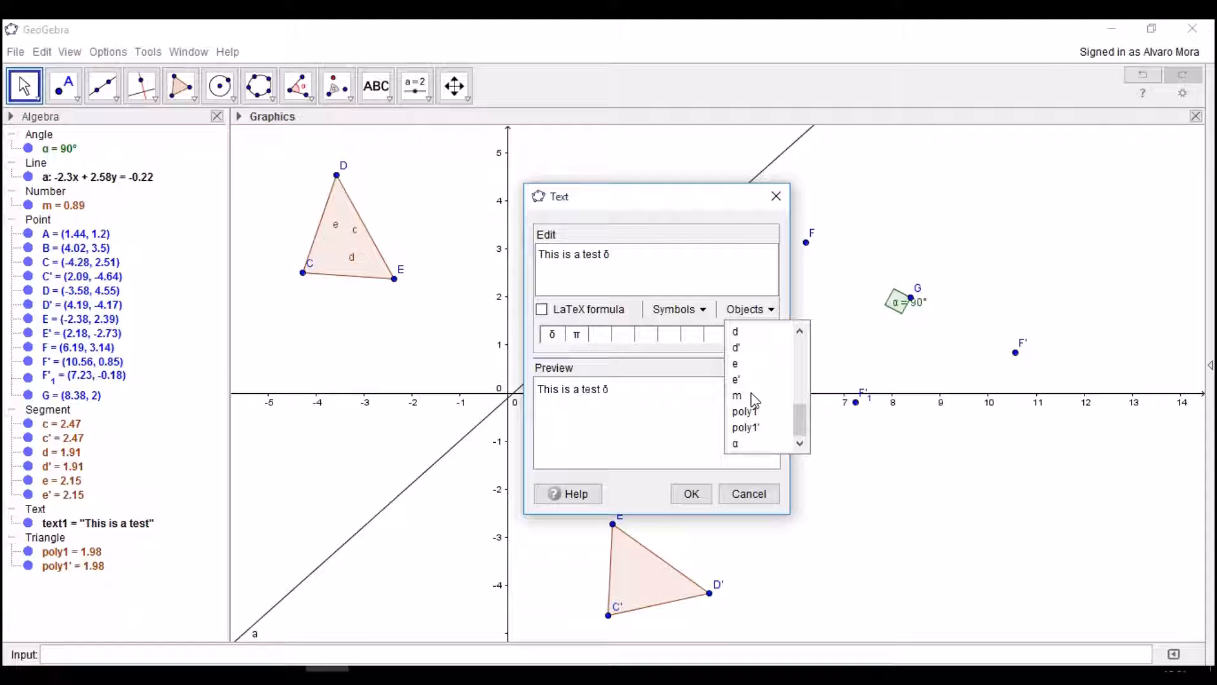
scroll(755, 396, up, 5)
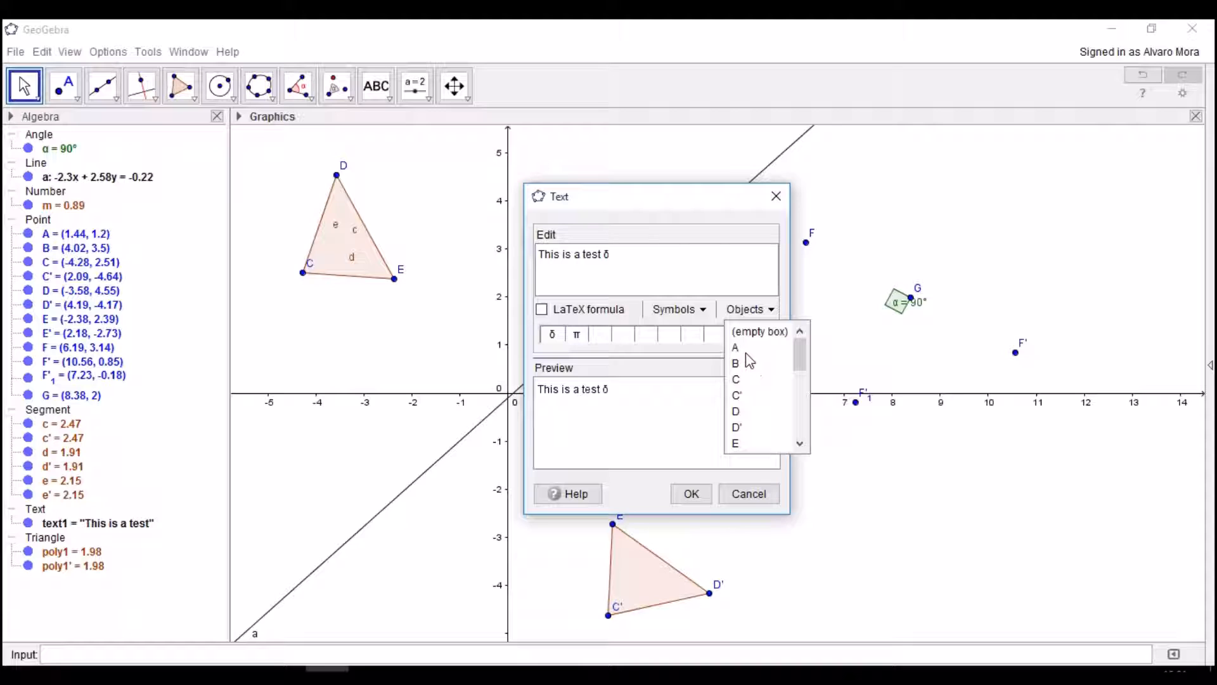
scroll(750, 355, down, 5)
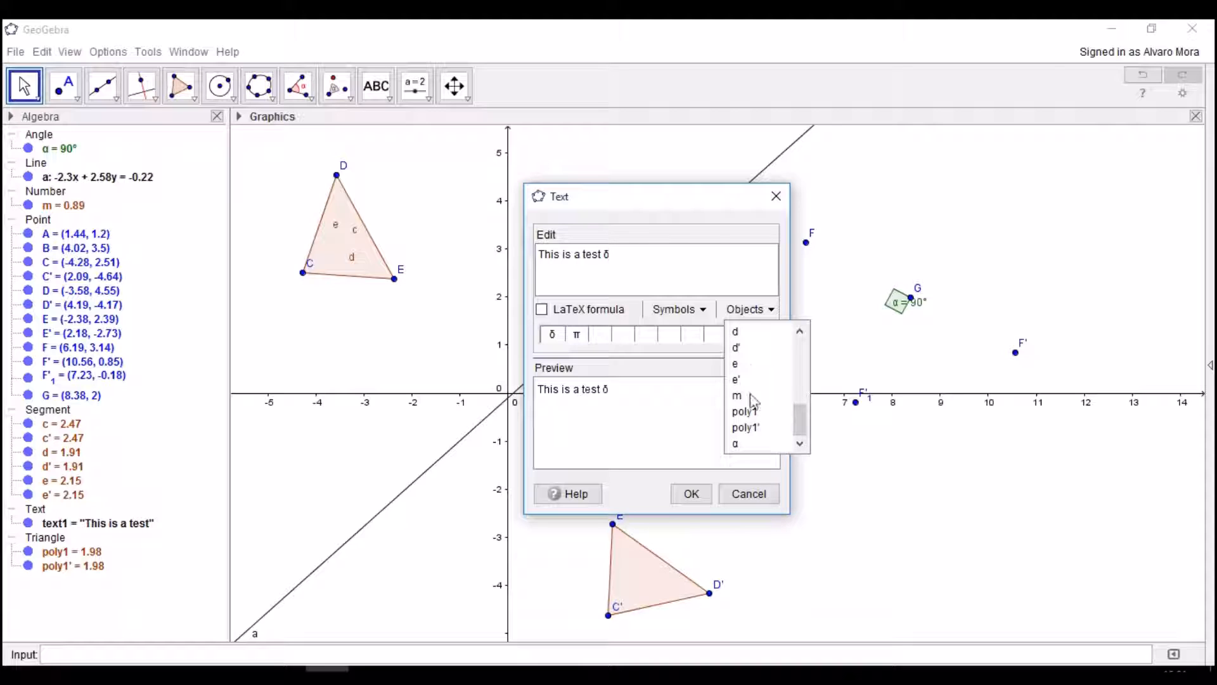
click(743, 445)
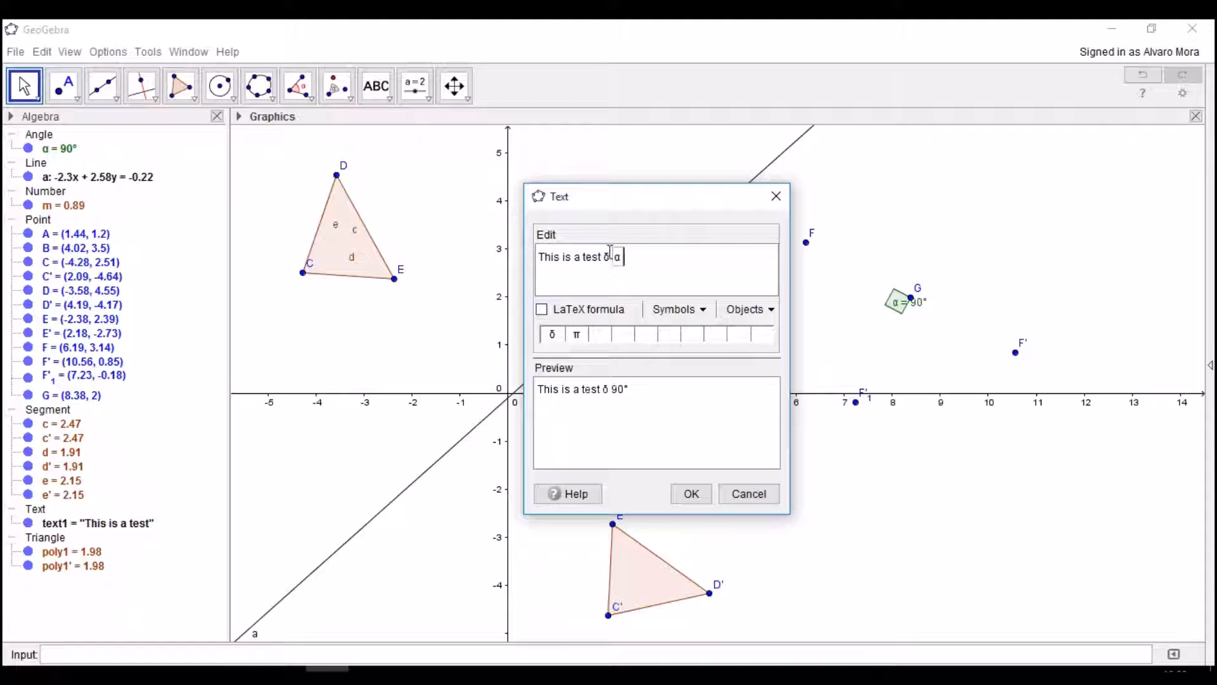
Step: Replace the text's whole content with the angle object α and move the text slightly closer to line a
drag(611, 254, 518, 266)
key(End)
key(BackSpace)
key(BackSpace)
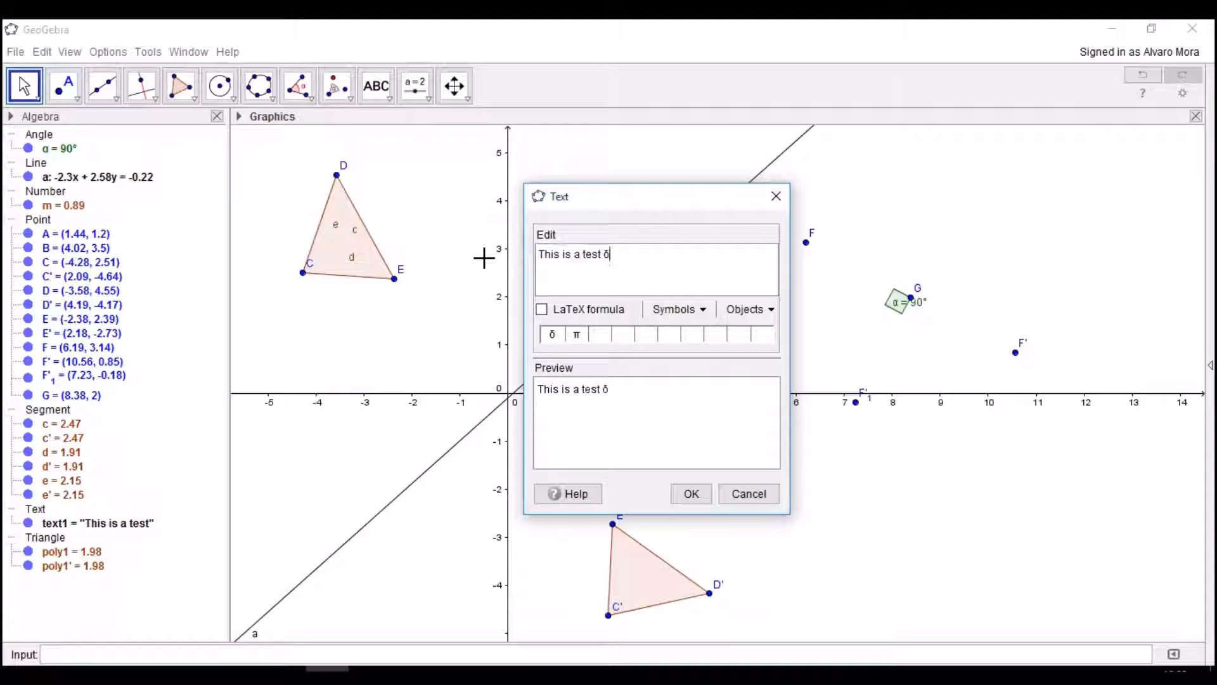
key(BackSpace)
key(BackSpace)
key(BackSpace)
key(BackSpace)
key(BackSpace)
key(BackSpace)
key(BackSpace)
key(BackSpace)
key(BackSpace)
key(BackSpace)
key(BackSpace)
key(BackSpace)
key(BackSpace)
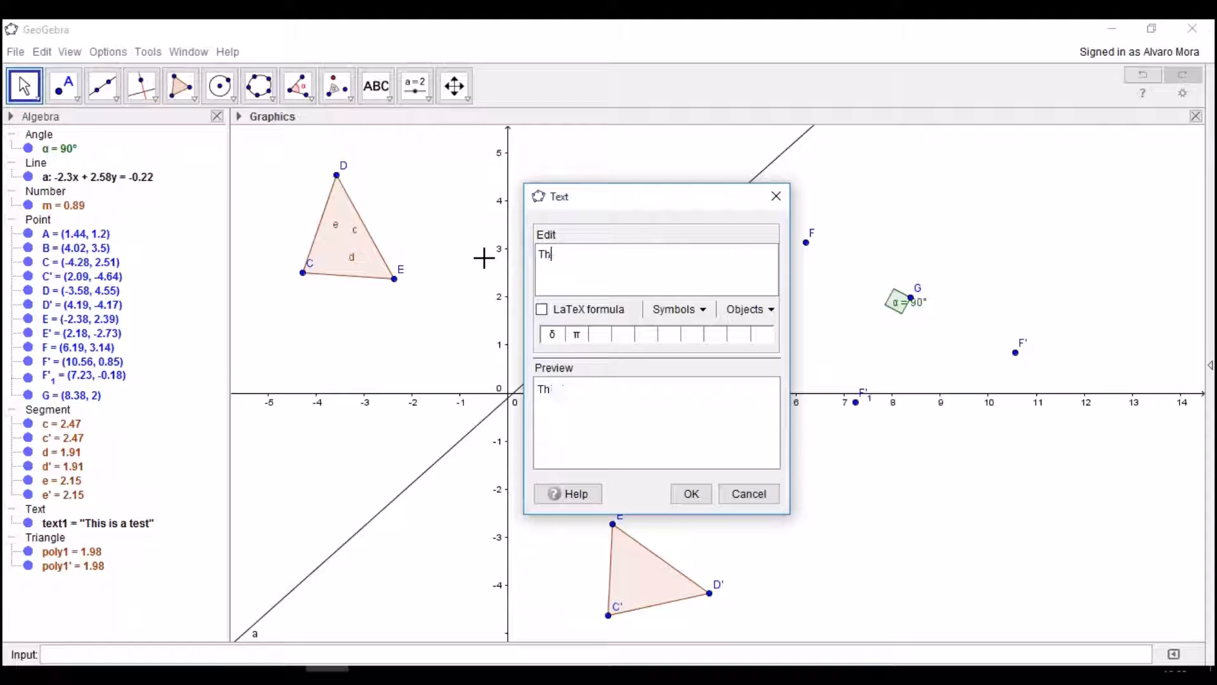
click(750, 310)
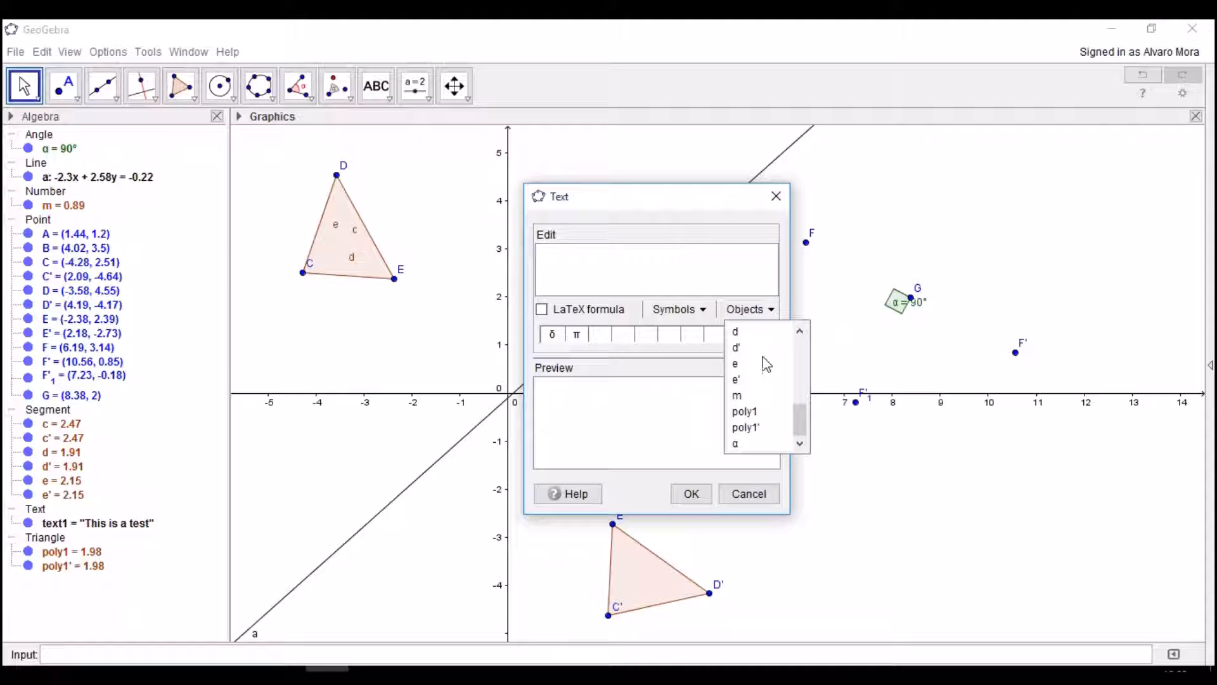
click(736, 443)
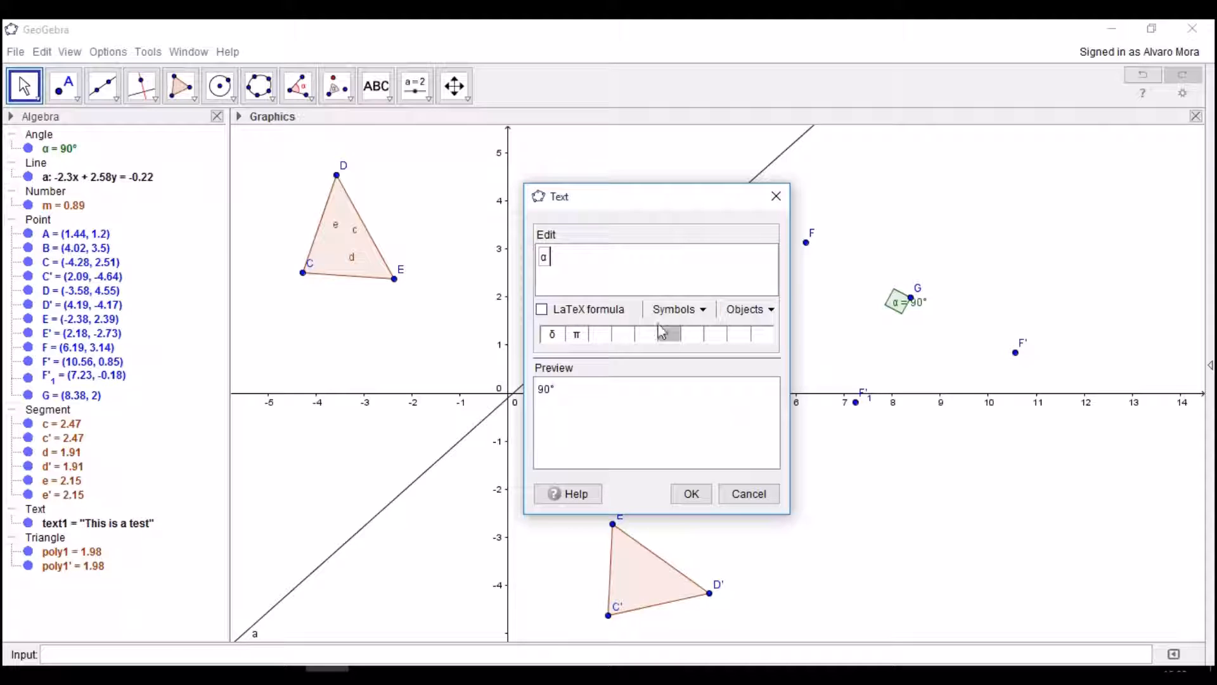
click(691, 494)
drag(545, 201, 578, 196)
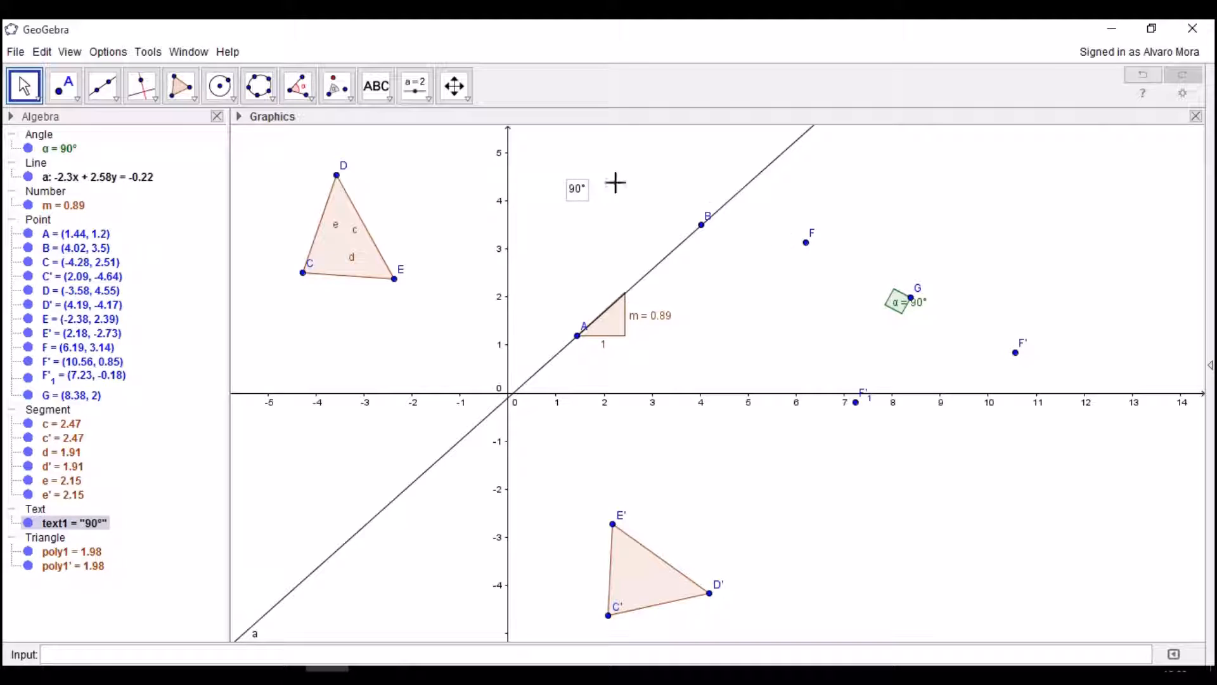
Step: Mark the angle at vertex C of the triangle, from D to E, with the Angle tool
click(311, 101)
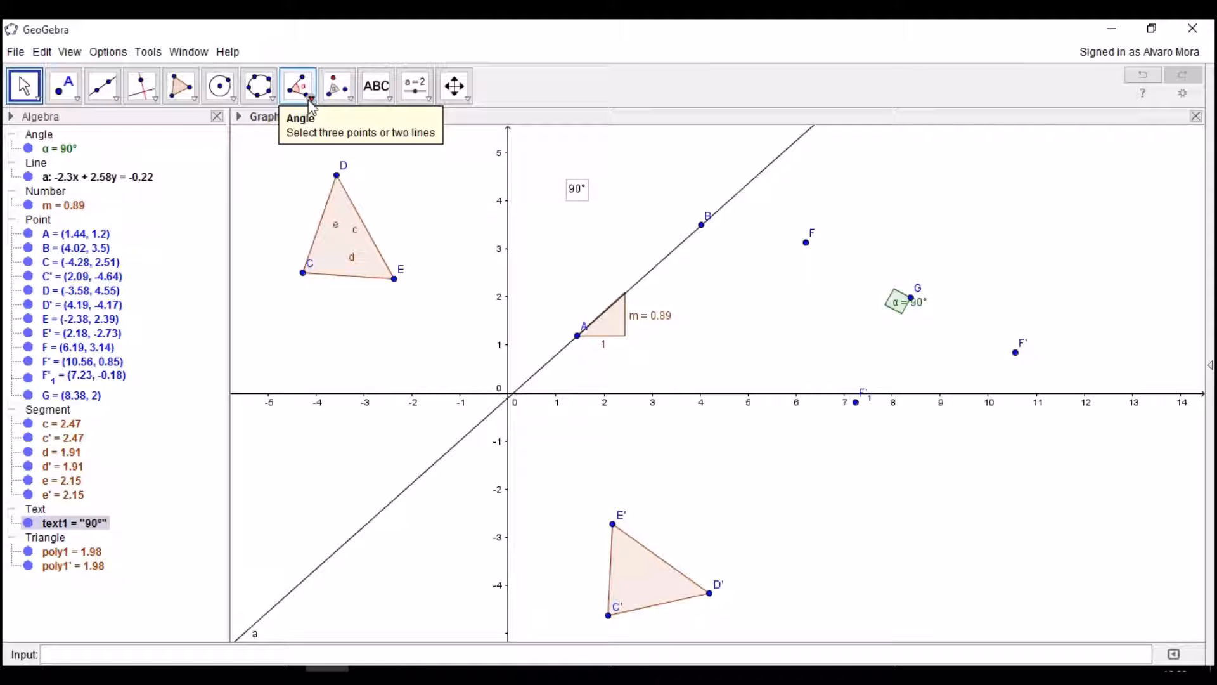
click(312, 100)
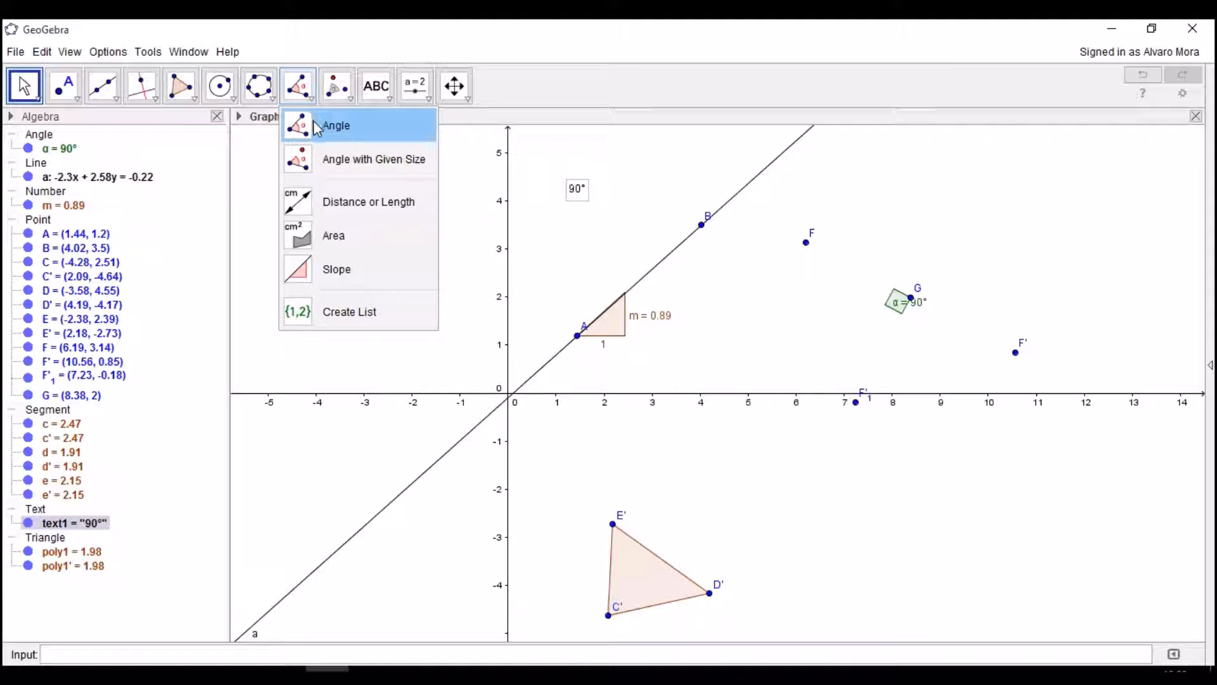
click(328, 139)
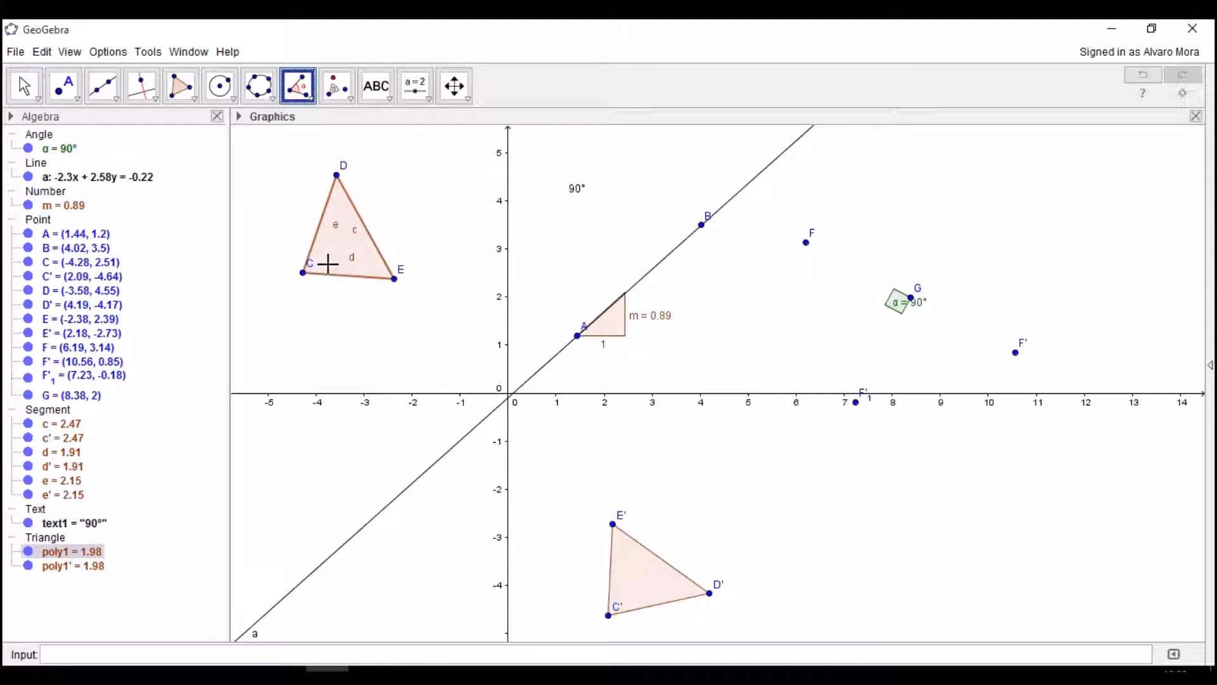
click(303, 273)
click(336, 175)
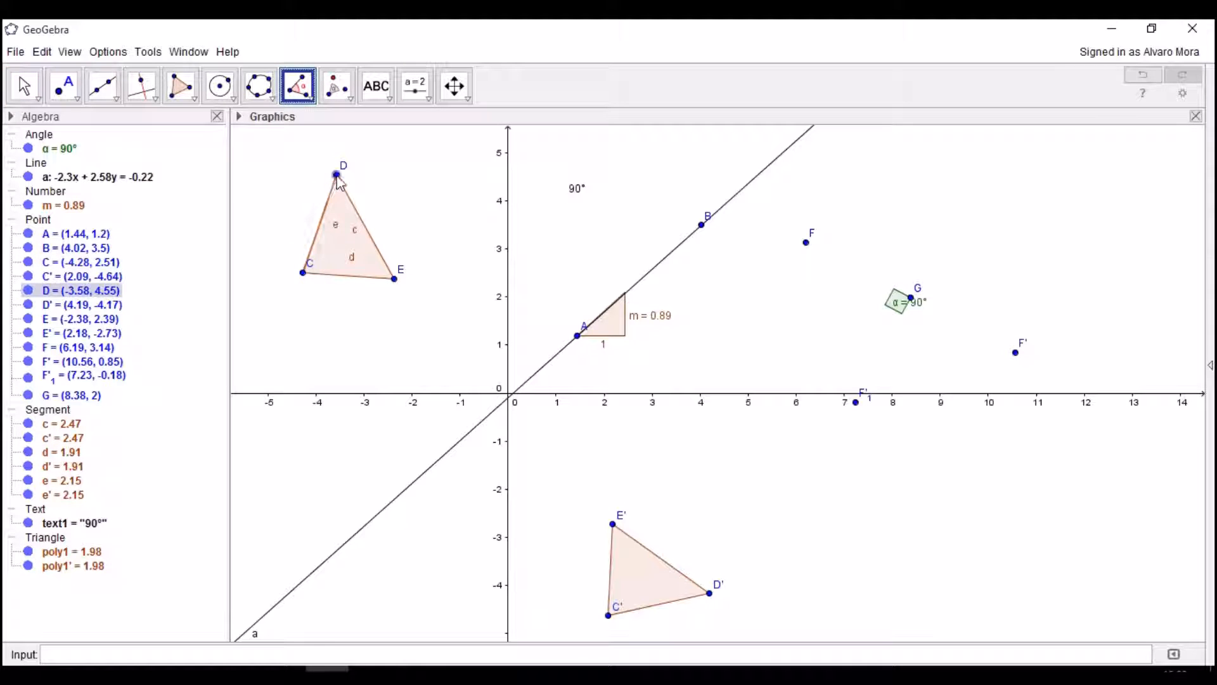
click(303, 273)
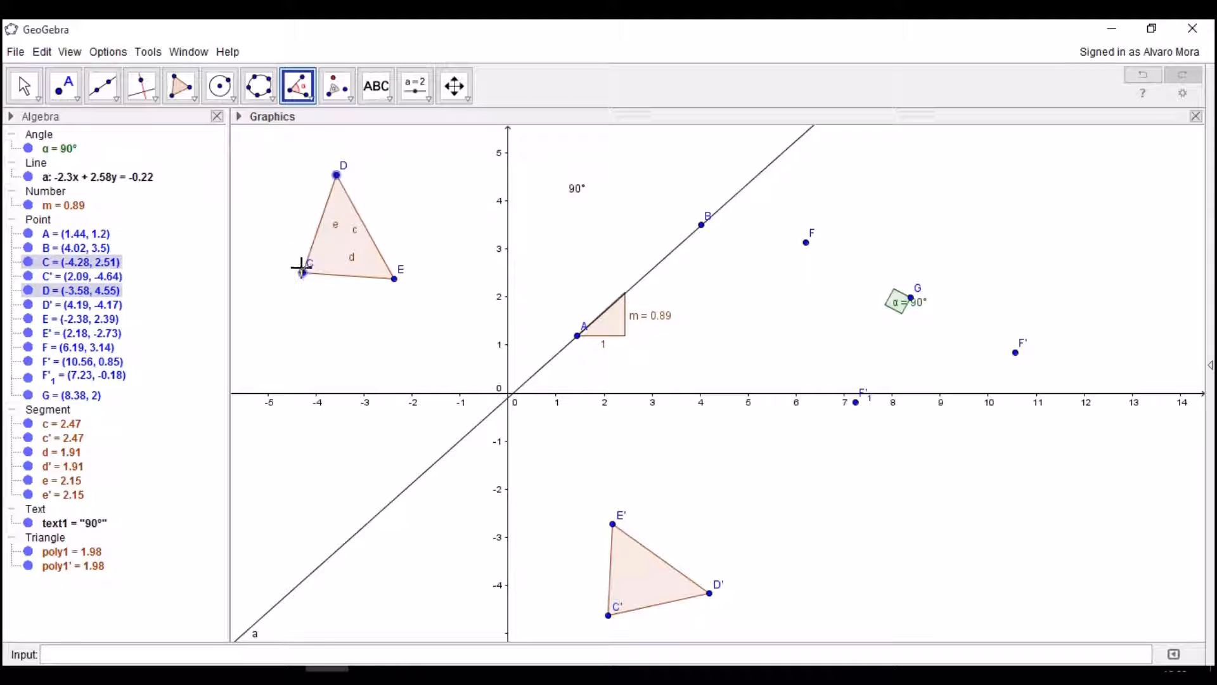
click(394, 279)
Step: Restrict the angle at C to between 0° and 180° in its object properties and close the preferences
right_click(310, 300)
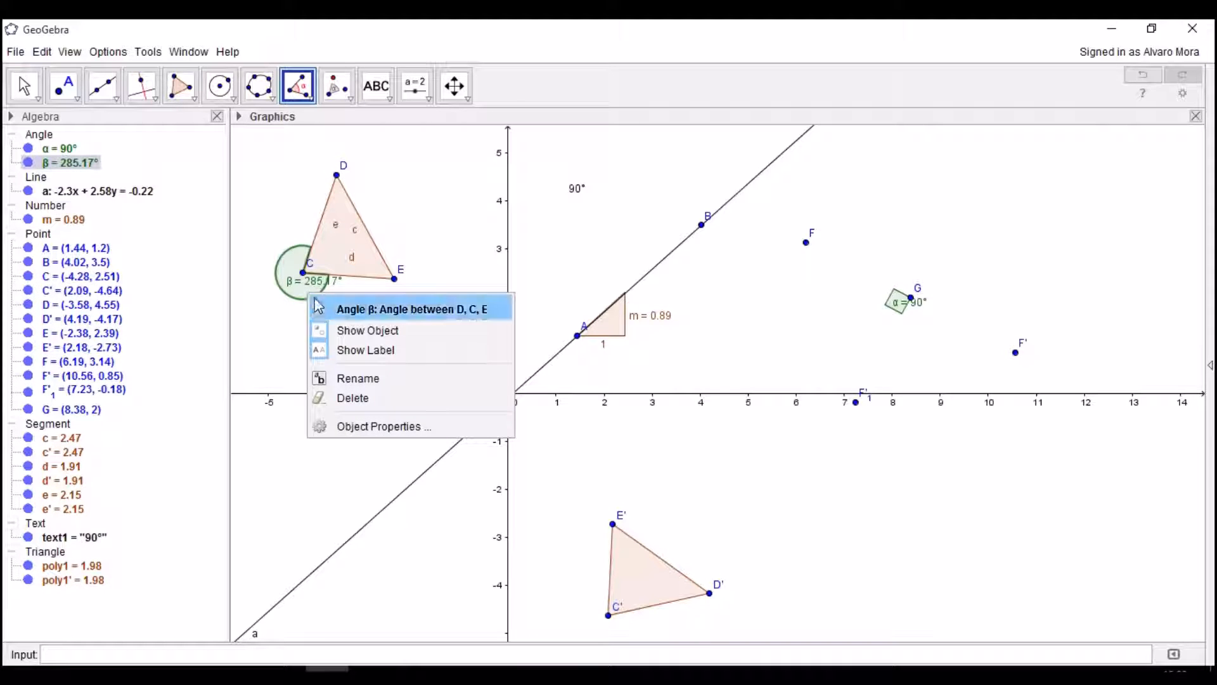
click(399, 426)
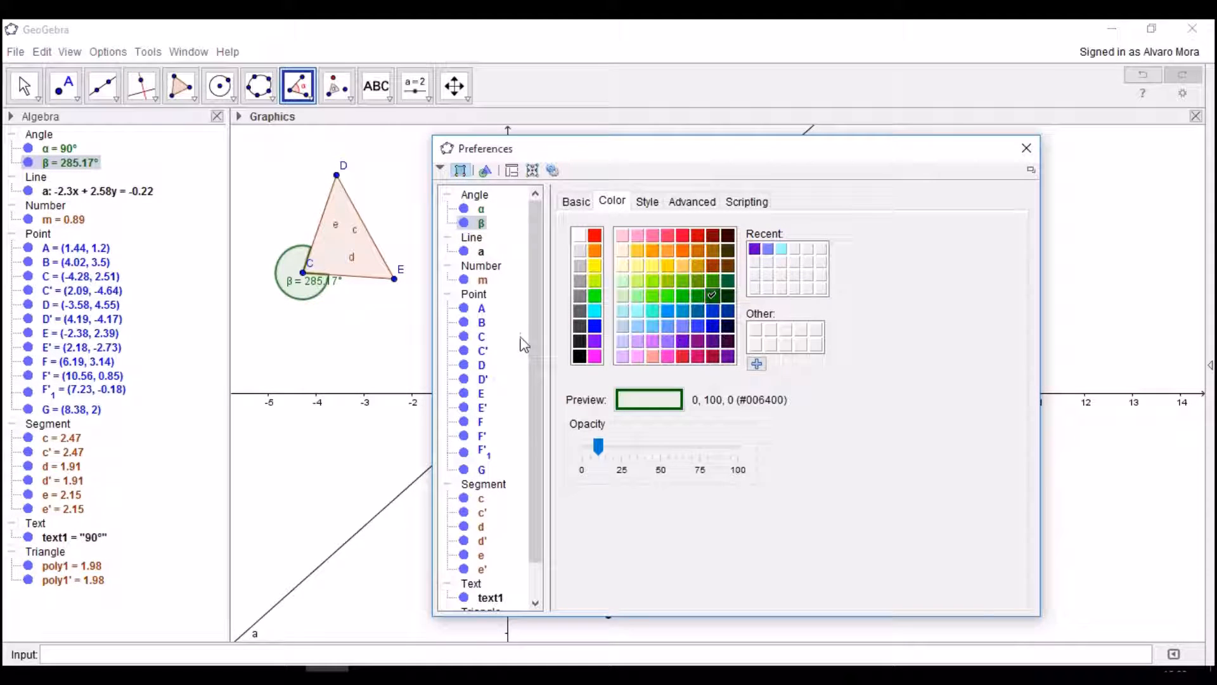
click(583, 205)
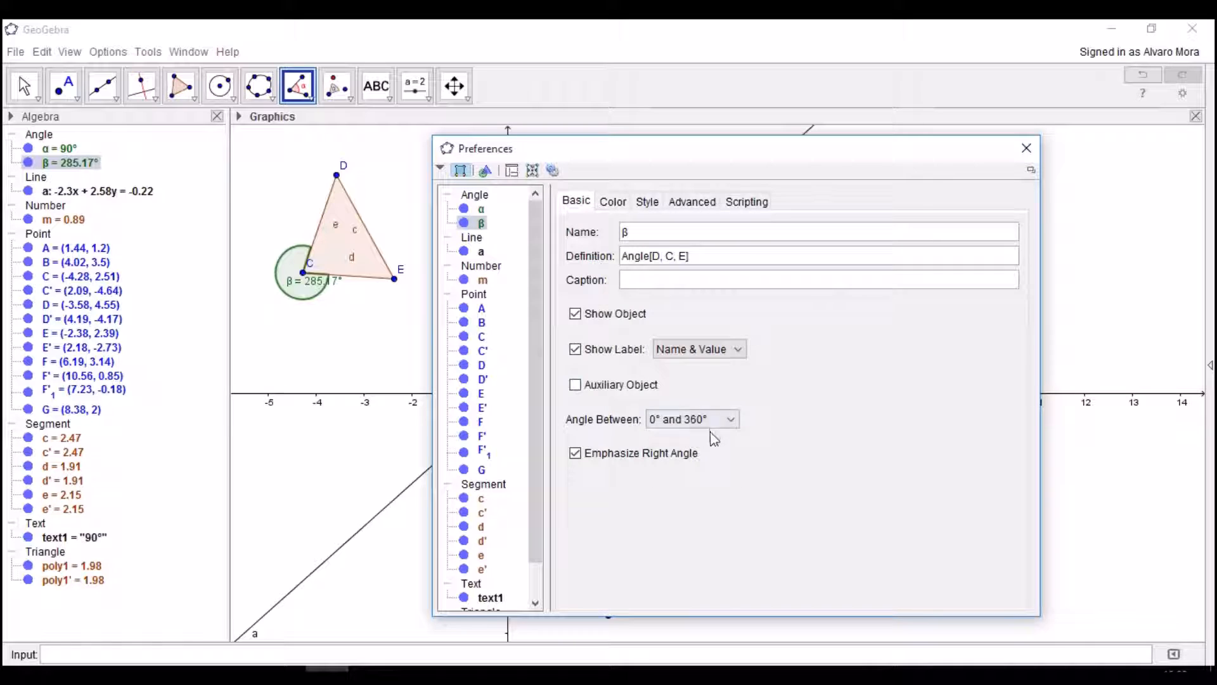
click(729, 420)
click(699, 454)
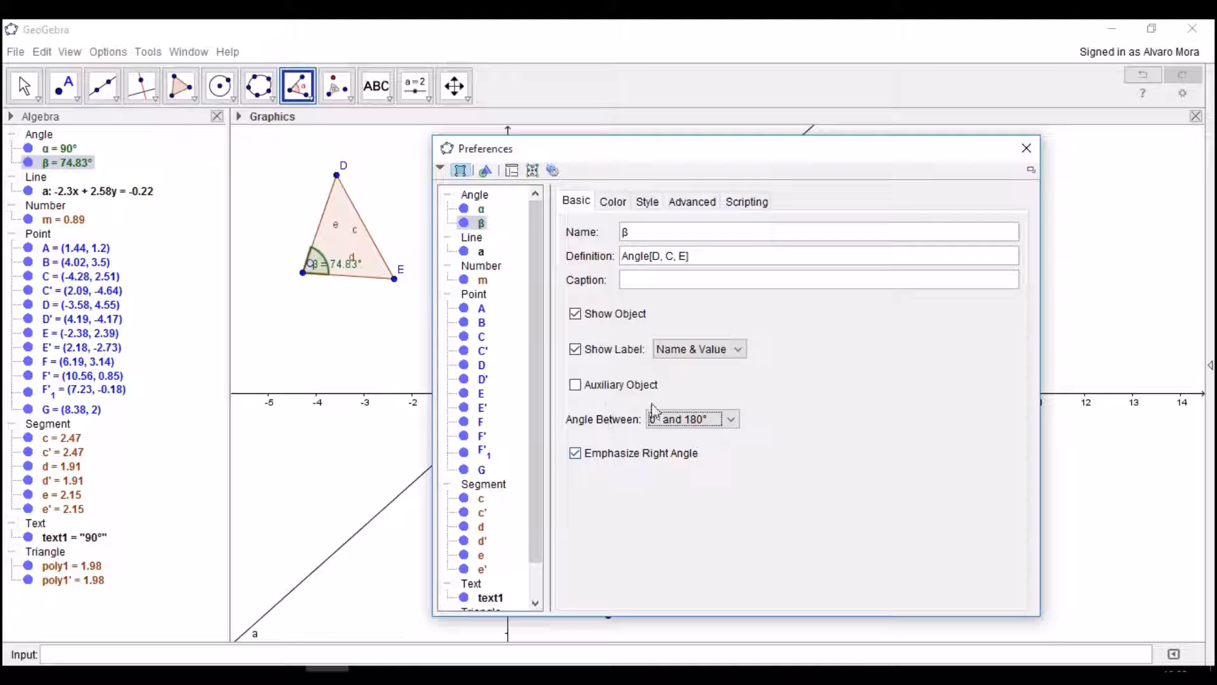
click(732, 422)
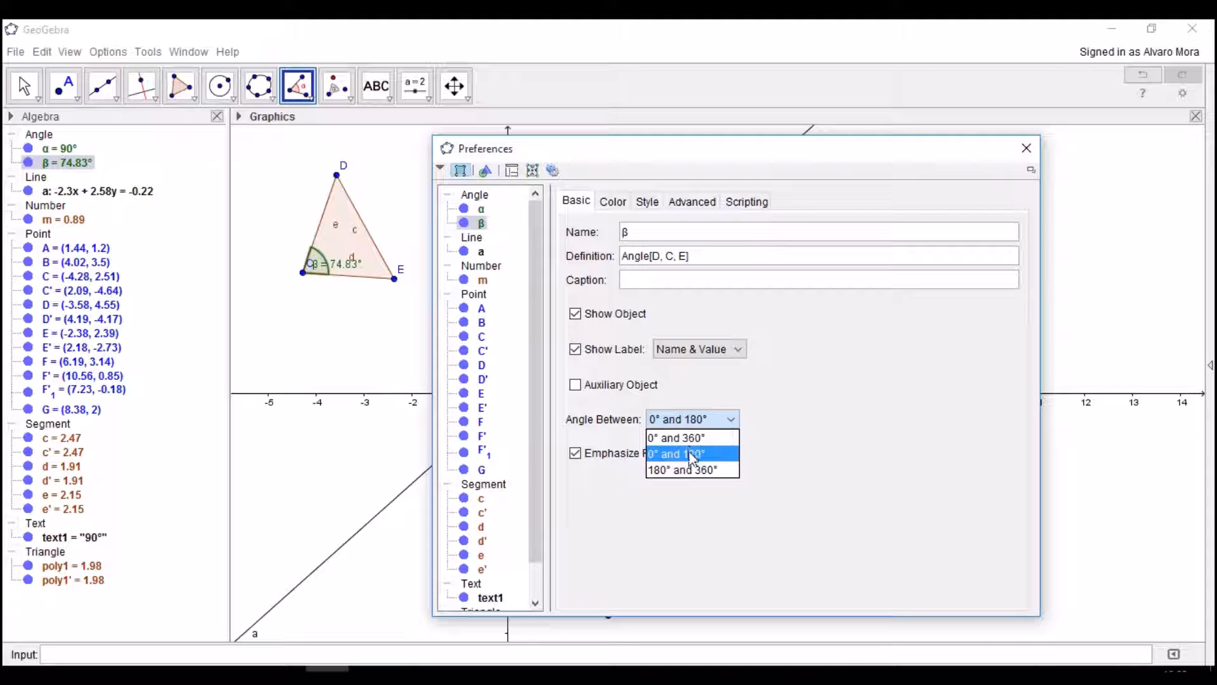
click(691, 455)
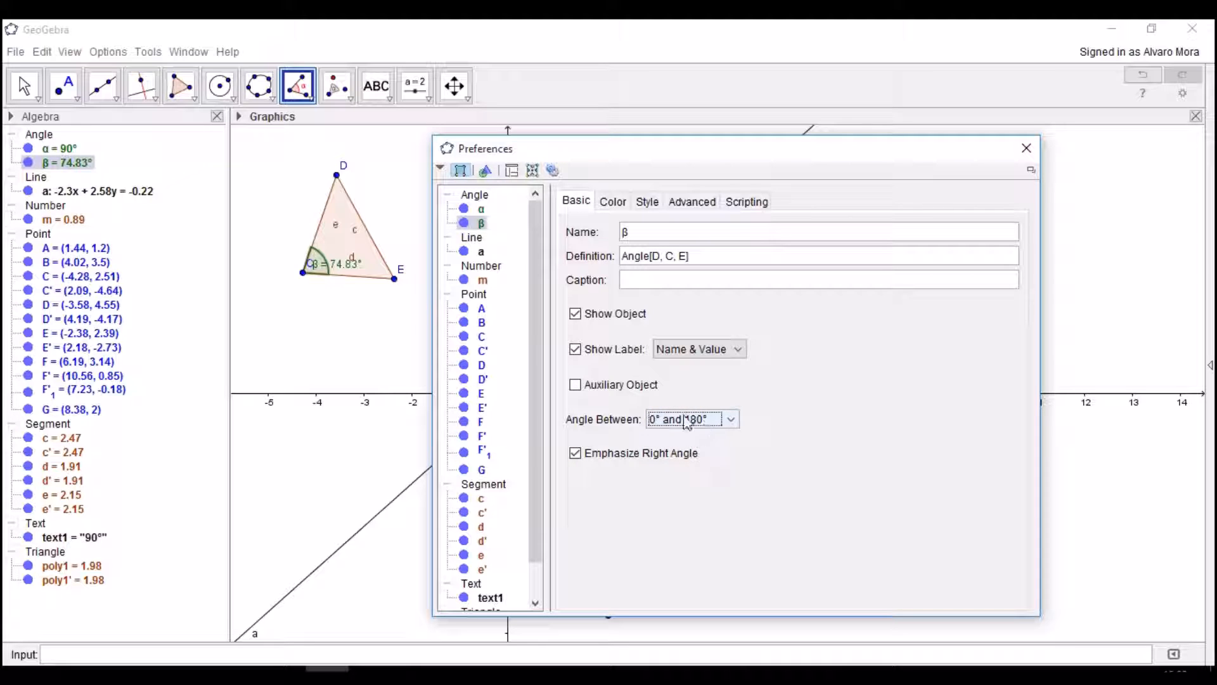
click(1026, 148)
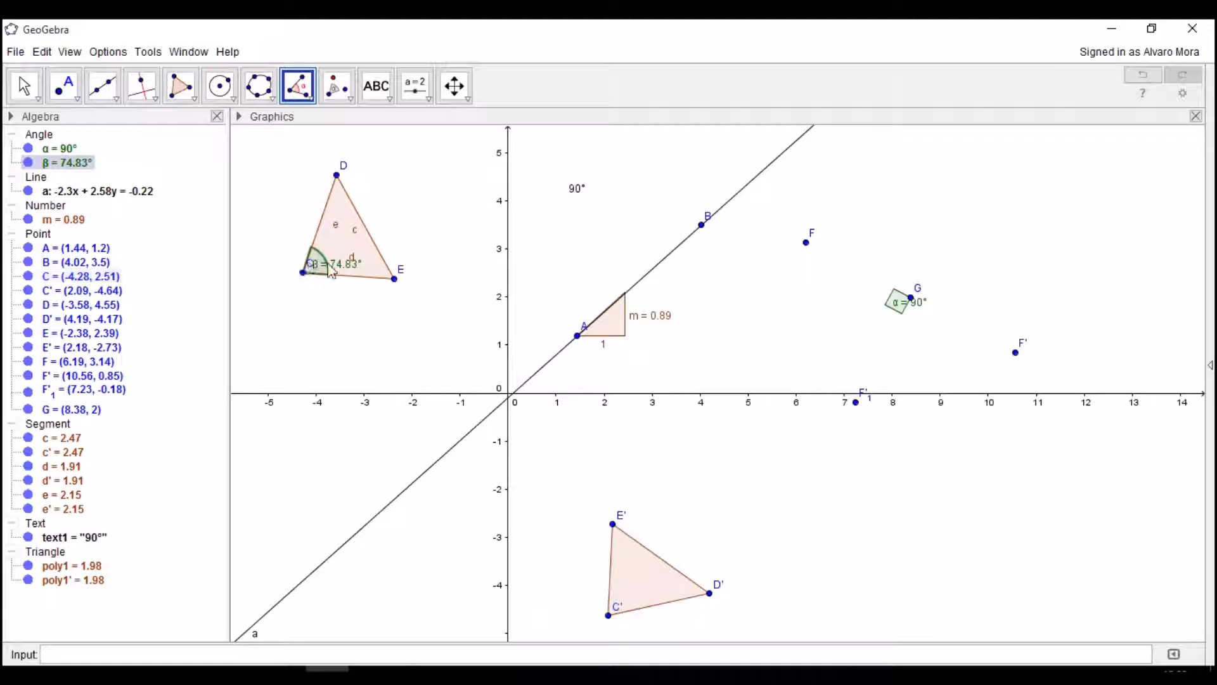
Step: Move the label of angle β below vertex C and move point E to about (-2.16, 2.72)
drag(351, 274, 314, 301)
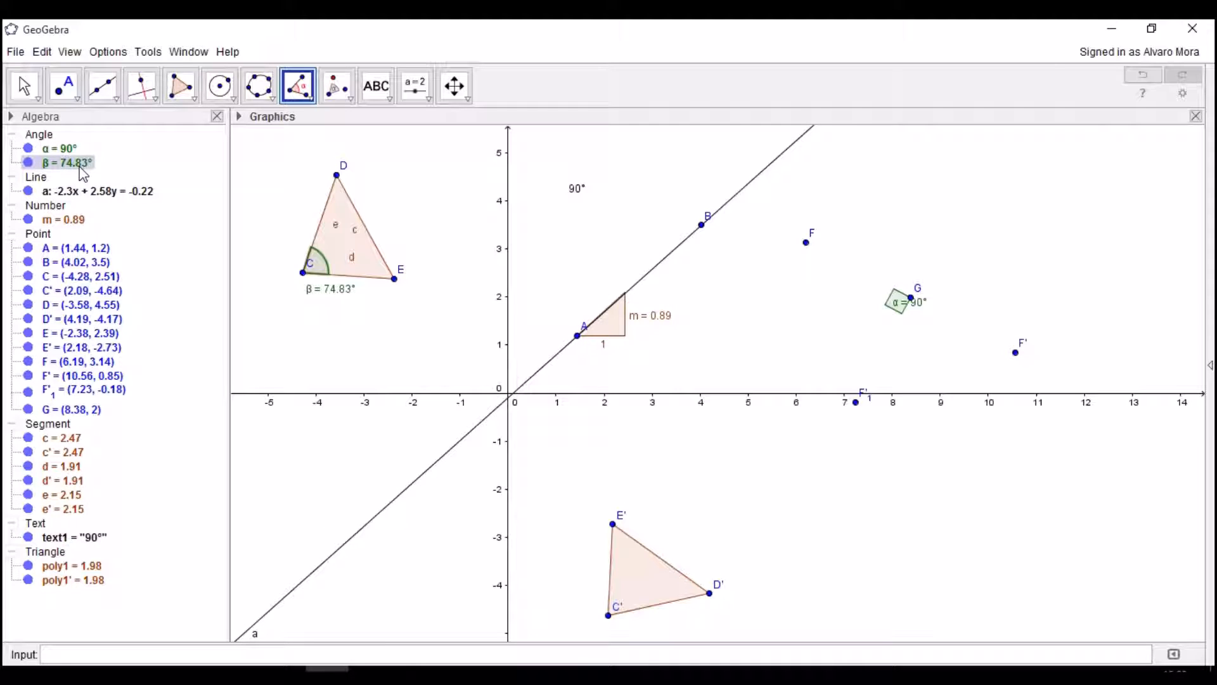
click(24, 85)
click(395, 279)
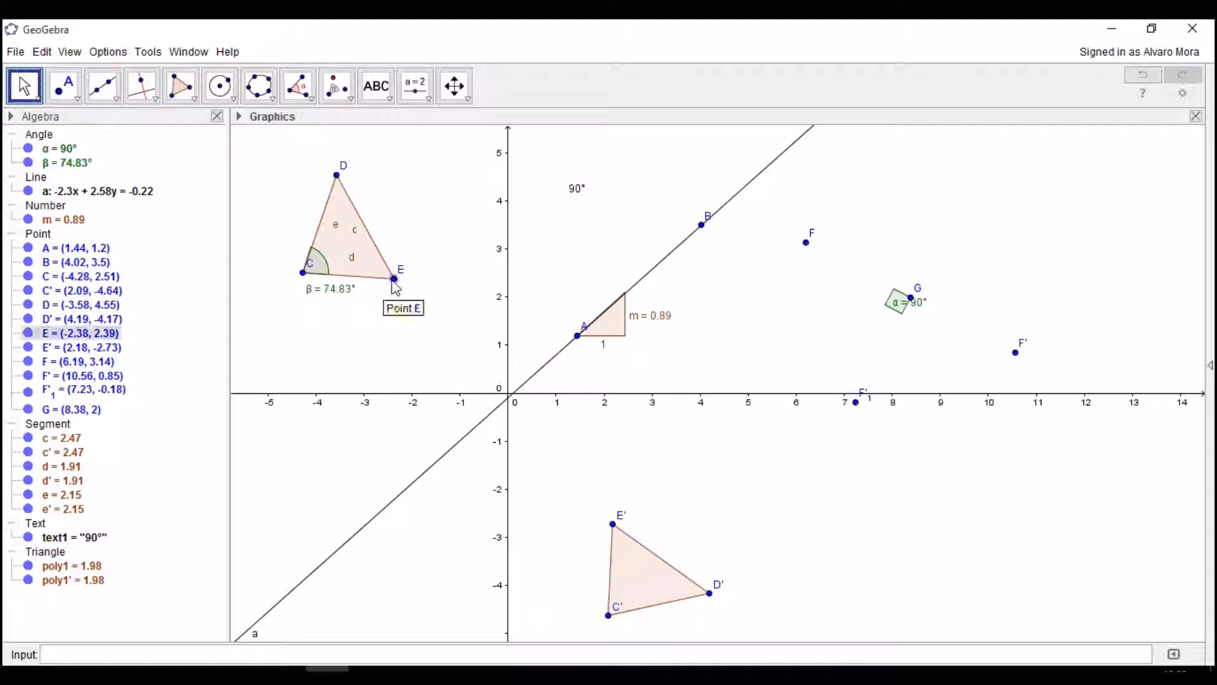
mouse_move(399, 284)
mouse_down()
mouse_move(399, 250)
mouse_move(399, 308)
mouse_move(400, 259)
mouse_move(413, 298)
mouse_move(406, 264)
mouse_up()
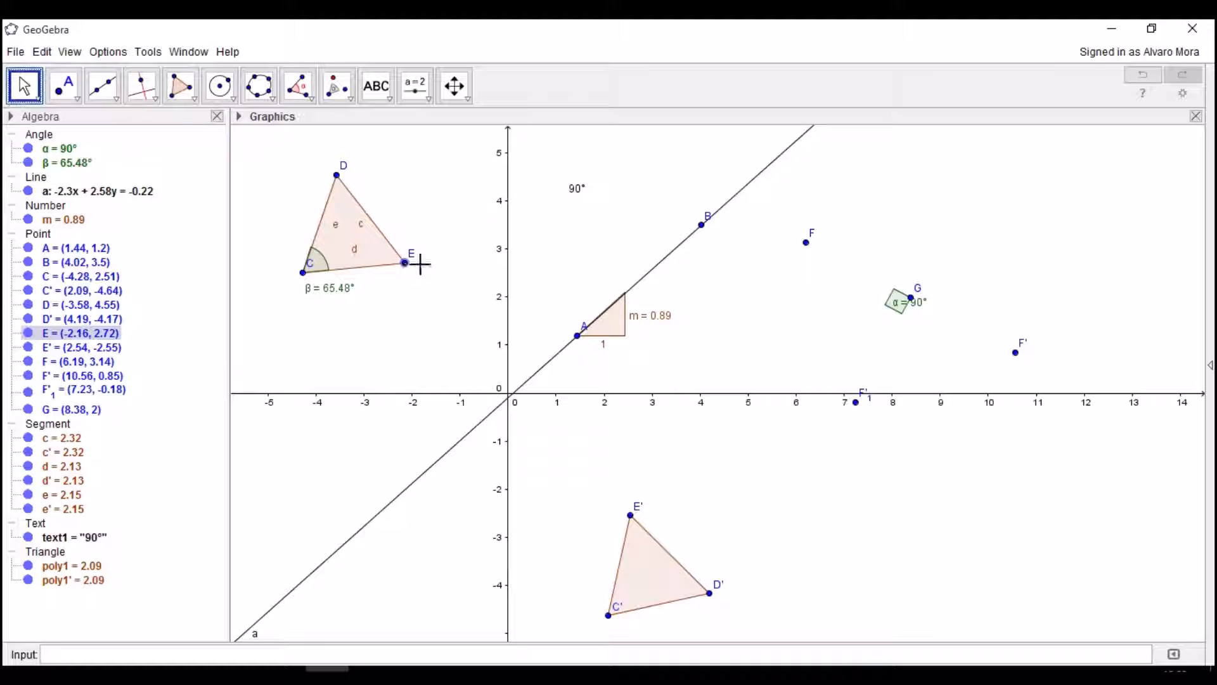
Step: Start a new text near the y-axis and insert the angle object β as its content
click(376, 86)
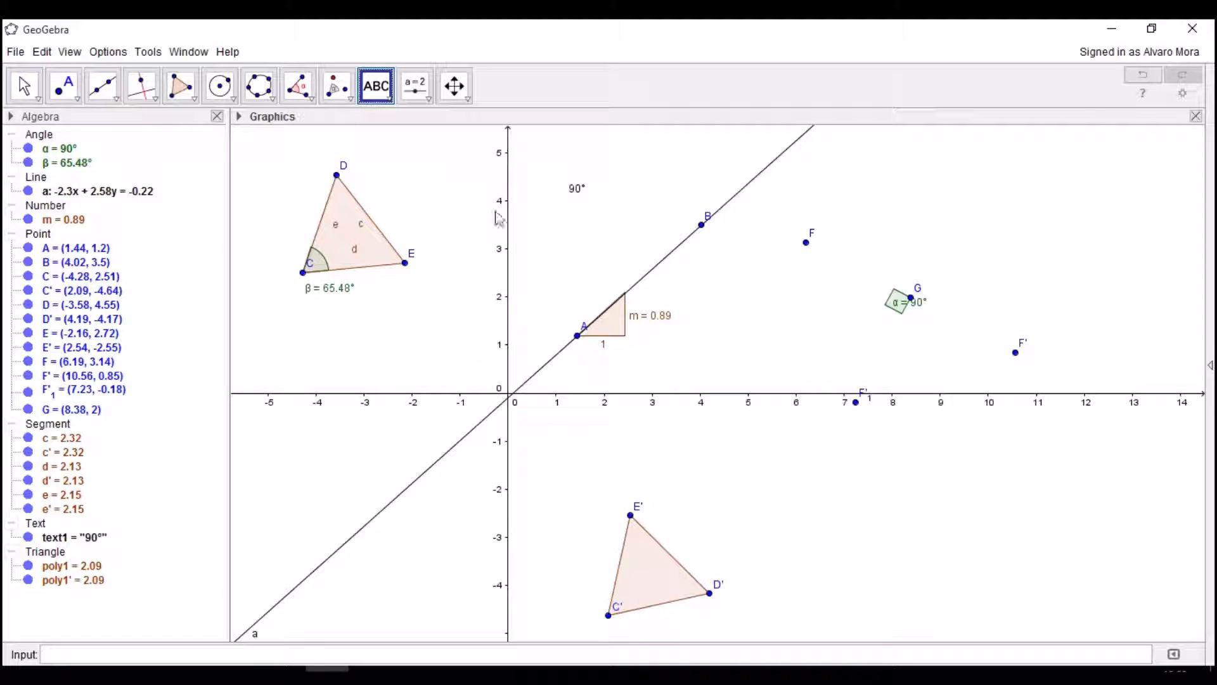
click(548, 238)
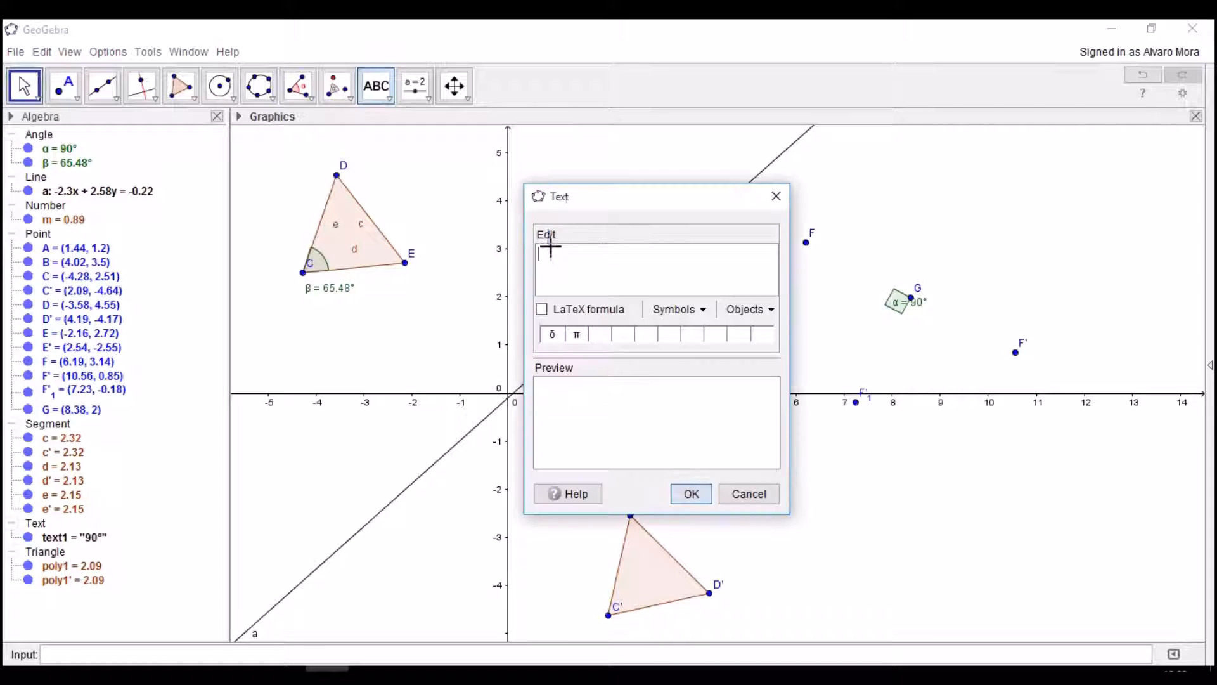
click(749, 308)
scroll(749, 387, down, 1)
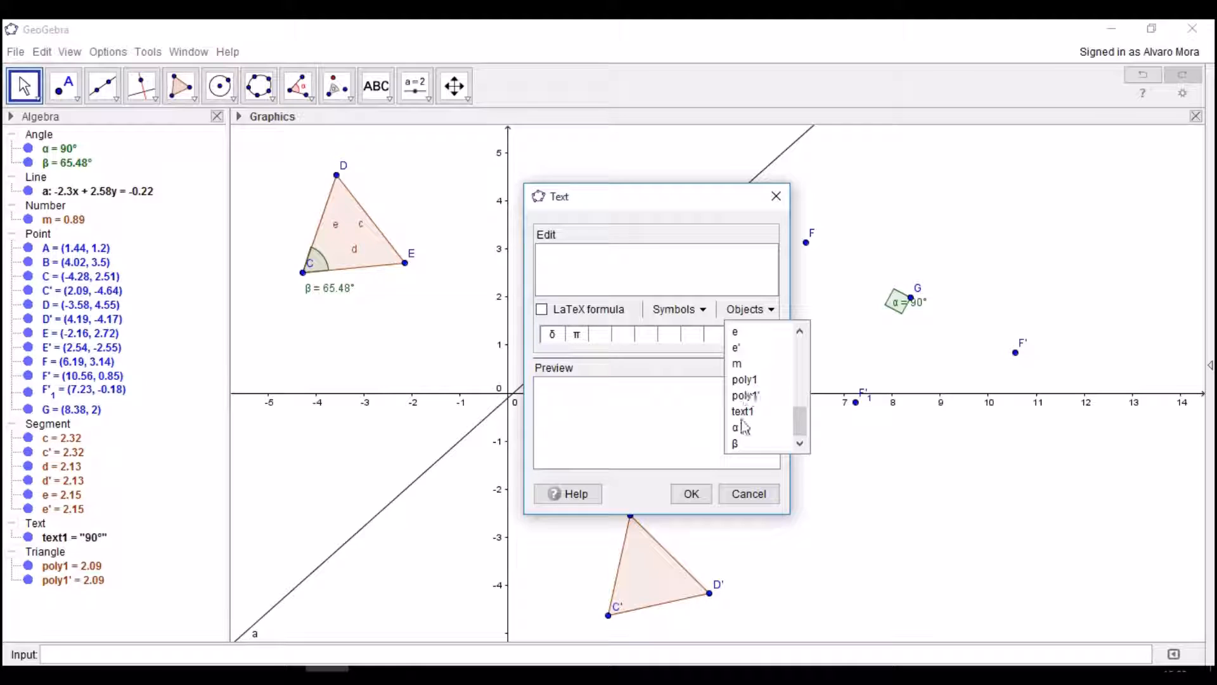
click(736, 443)
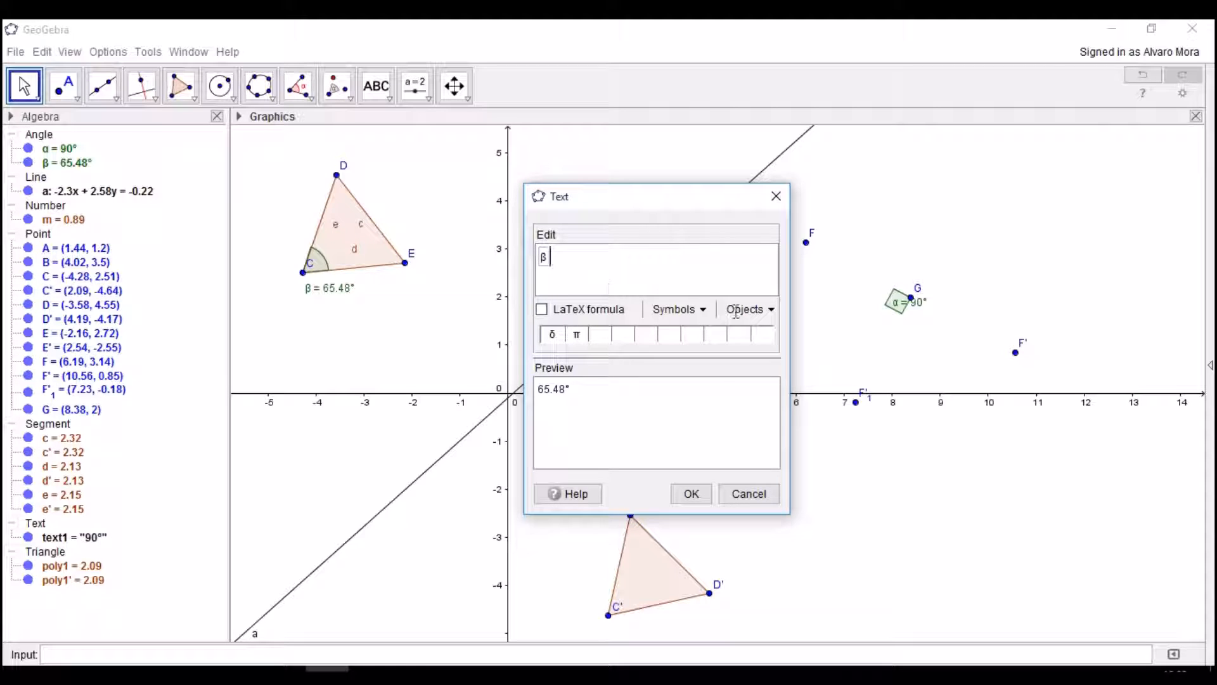
Step: Replace the new text's content with "The angle between D,C and E:" followed by the object β, and place it below triangle CDE
click(767, 310)
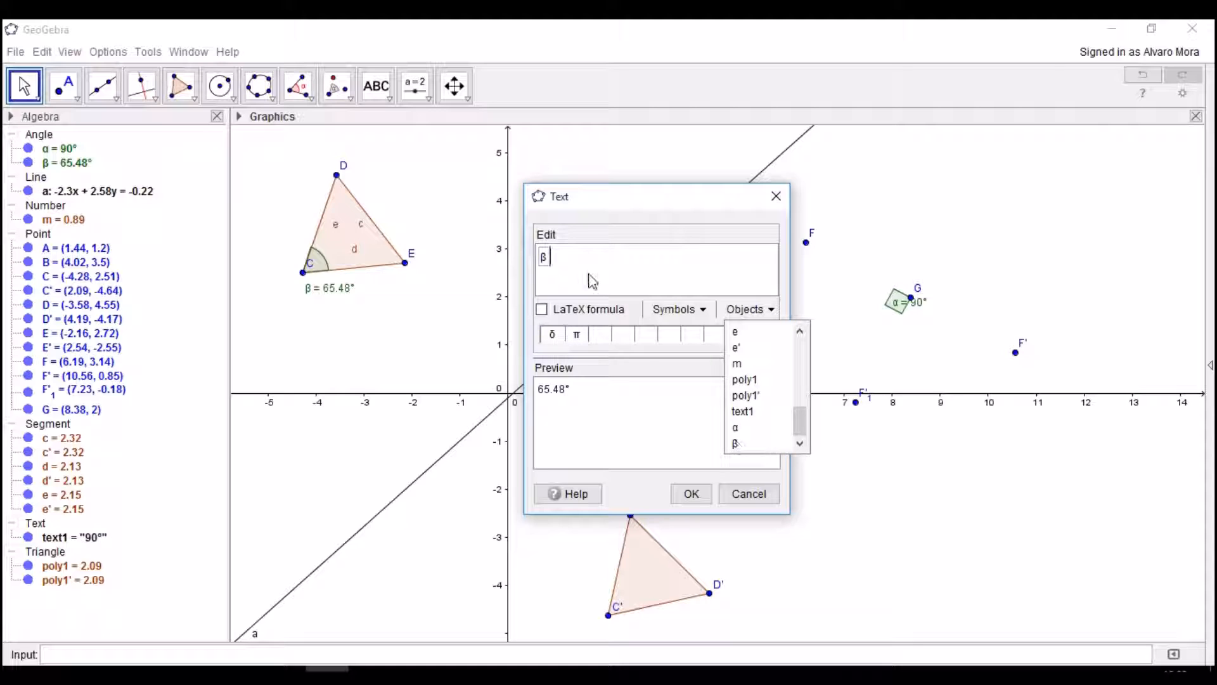
click(594, 265)
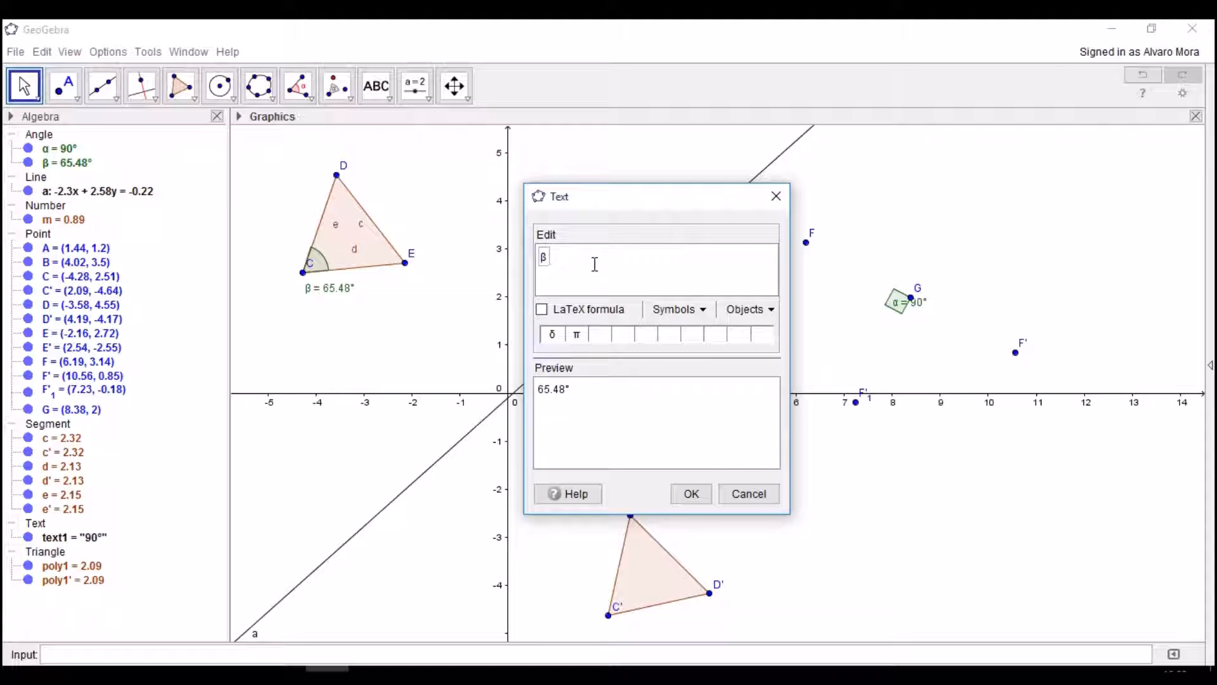
key(BackSpace)
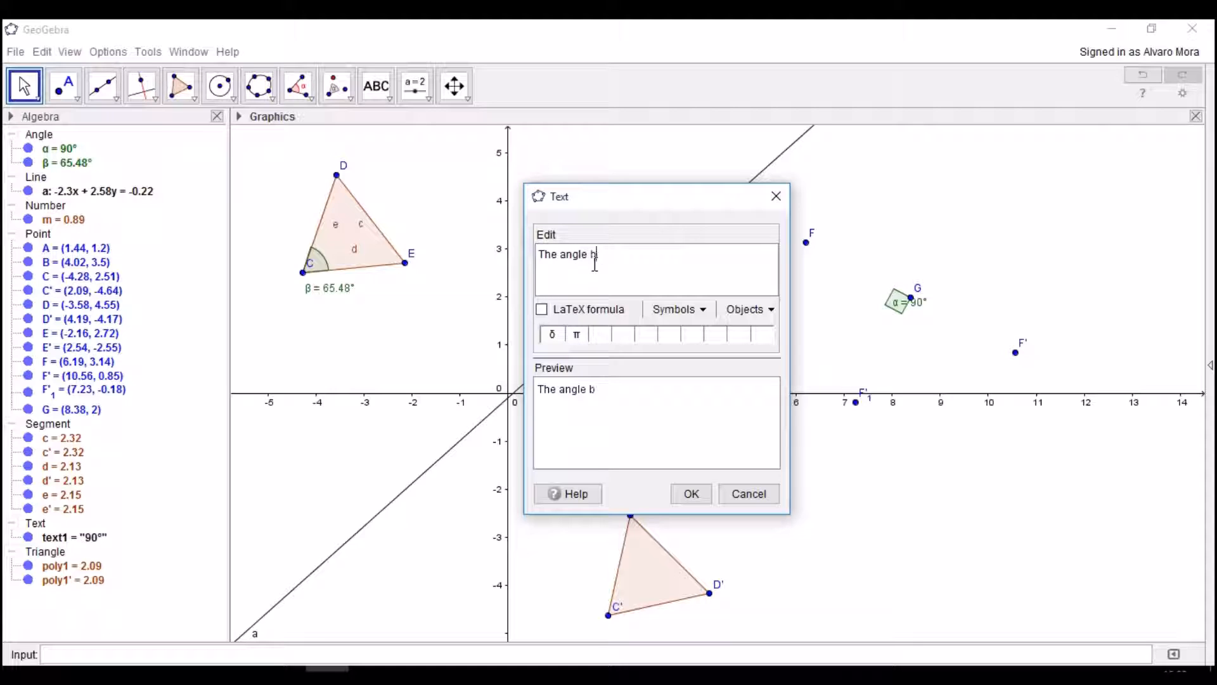
text(tween D,C and E:)
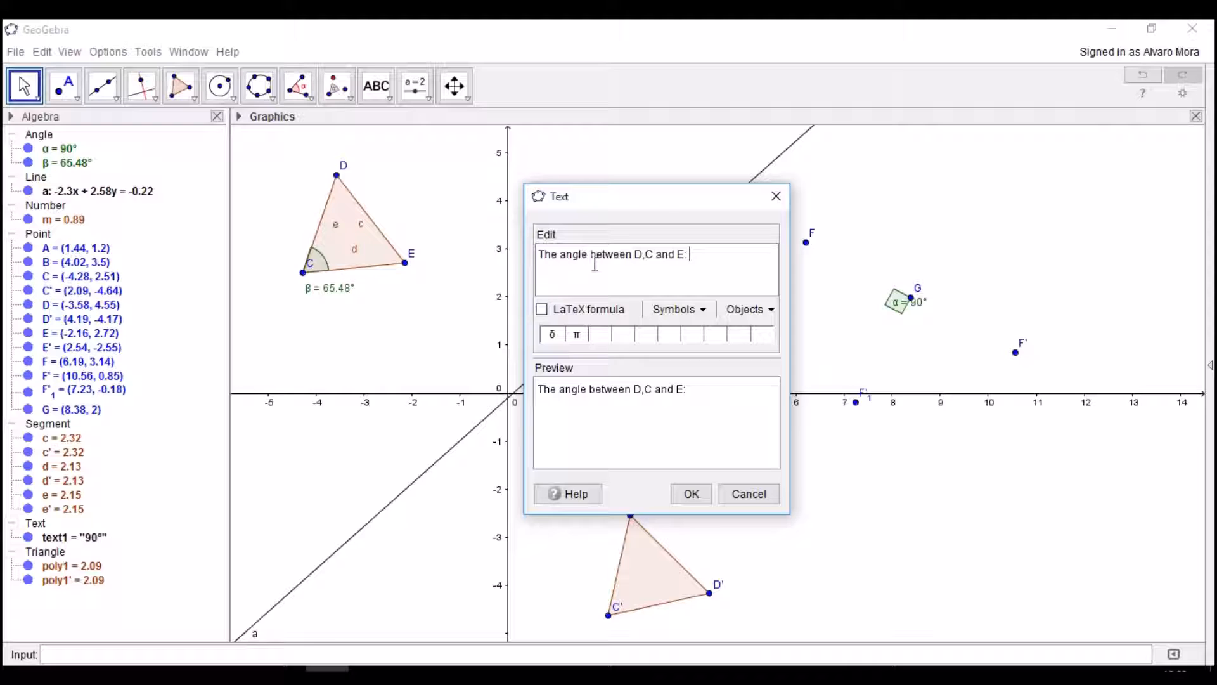
click(751, 309)
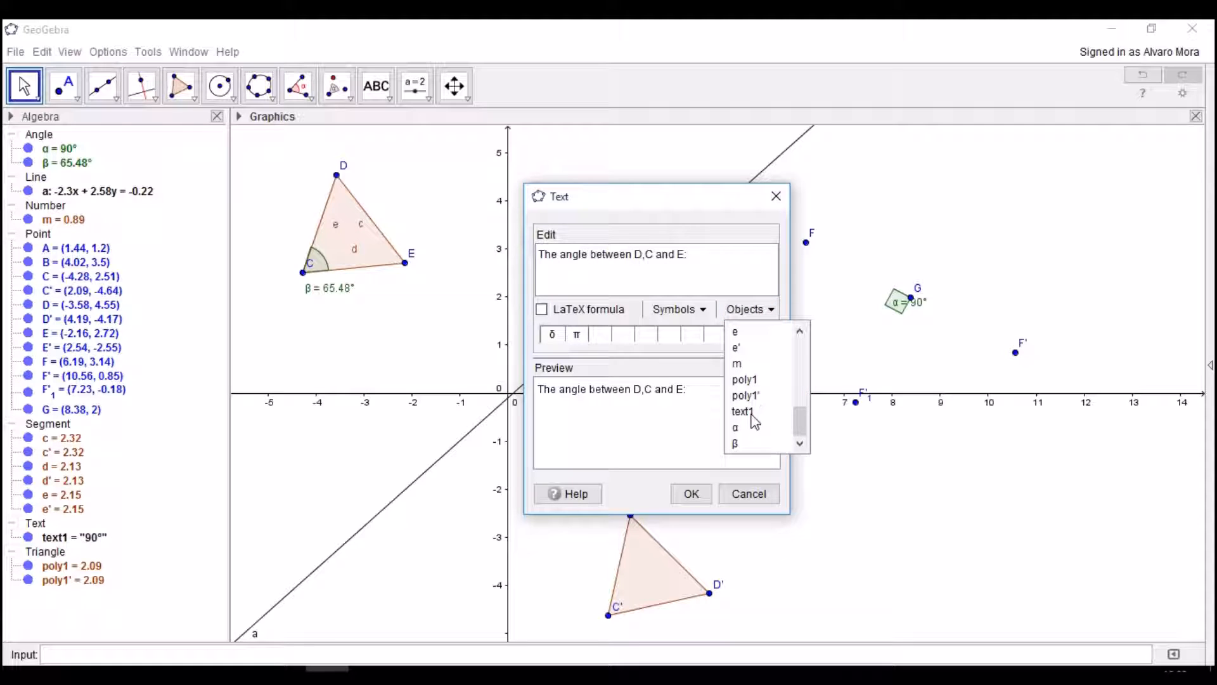
click(740, 443)
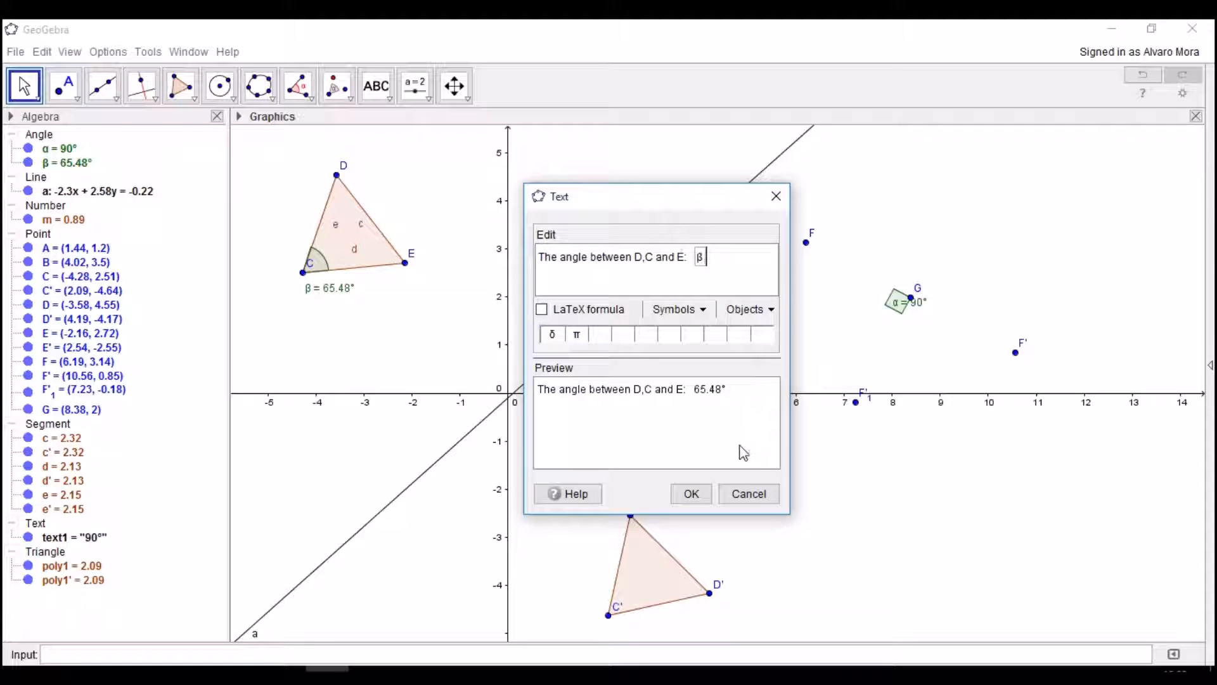
click(700, 494)
drag(633, 239, 304, 338)
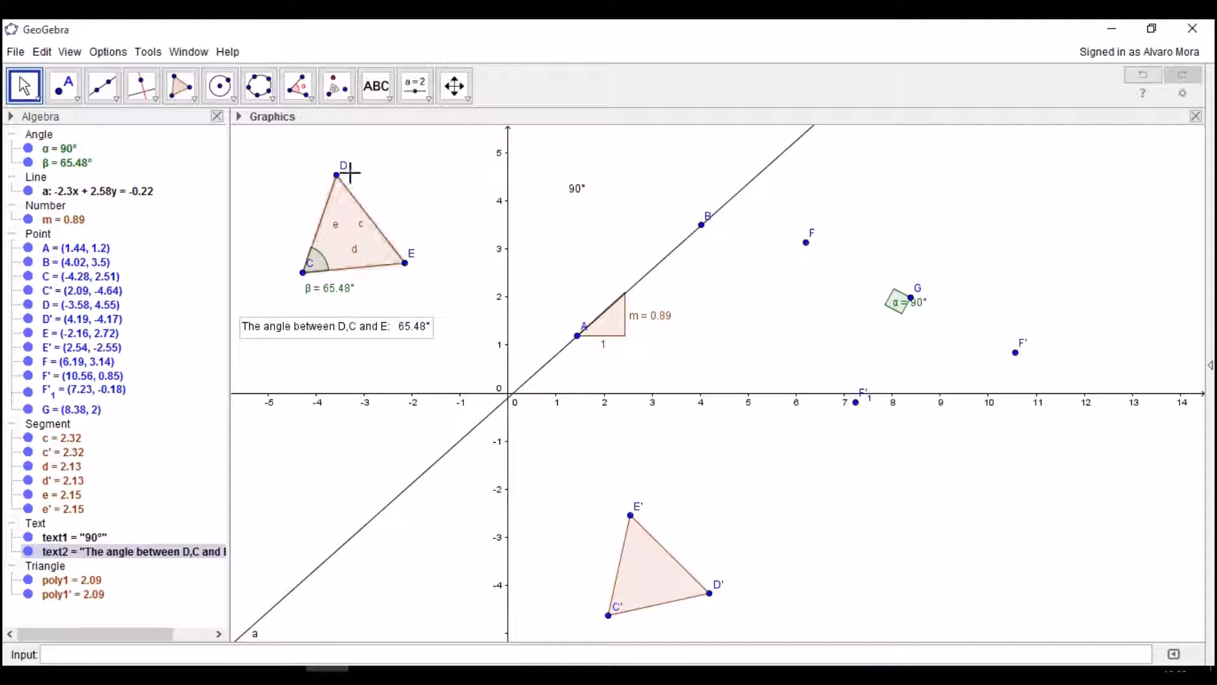
Step: Move vertex E of the triangle to about (-1.66, 3.18) to test the dynamic angle text
click(406, 262)
mouse_move(405, 262)
mouse_down()
mouse_move(405, 243)
mouse_move(411, 256)
mouse_up()
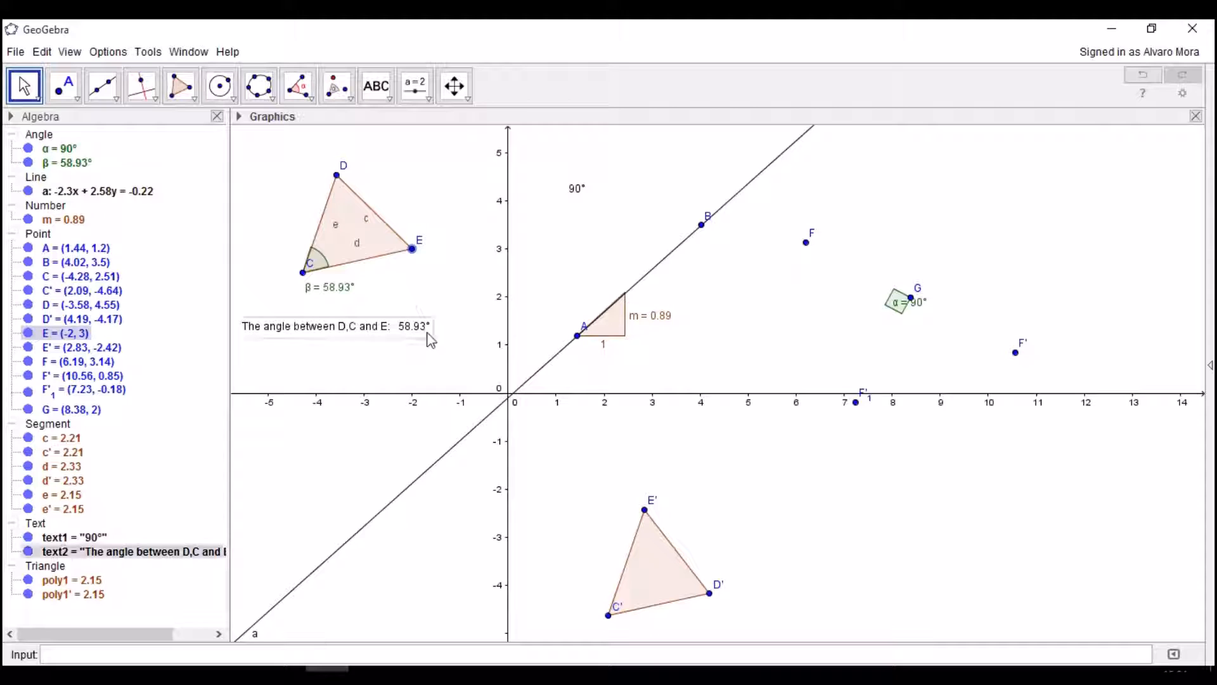
mouse_move(409, 247)
mouse_down()
mouse_move(430, 277)
mouse_move(420, 228)
mouse_move(447, 273)
mouse_move(431, 249)
mouse_up()
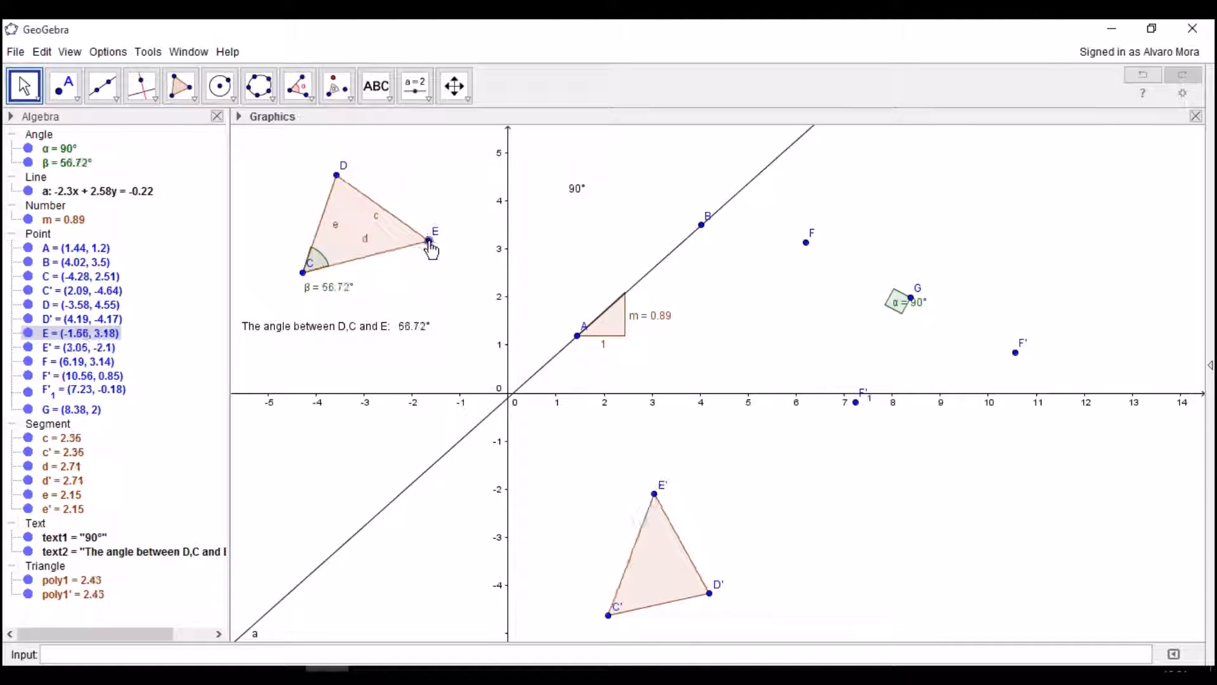
Step: Insert the symbol β and spacing before "The angle between D,C and E:", and move point E to about (-1.42, 2.64)
double_click(414, 326)
click(677, 309)
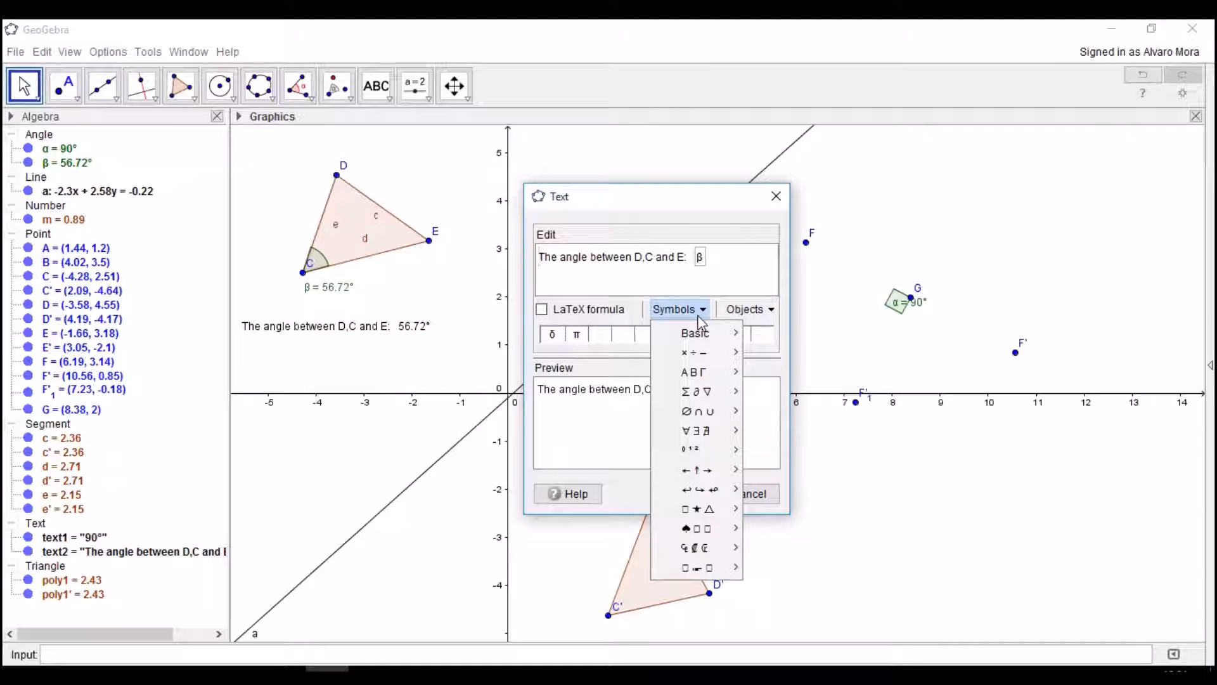
mouse_move(701, 336)
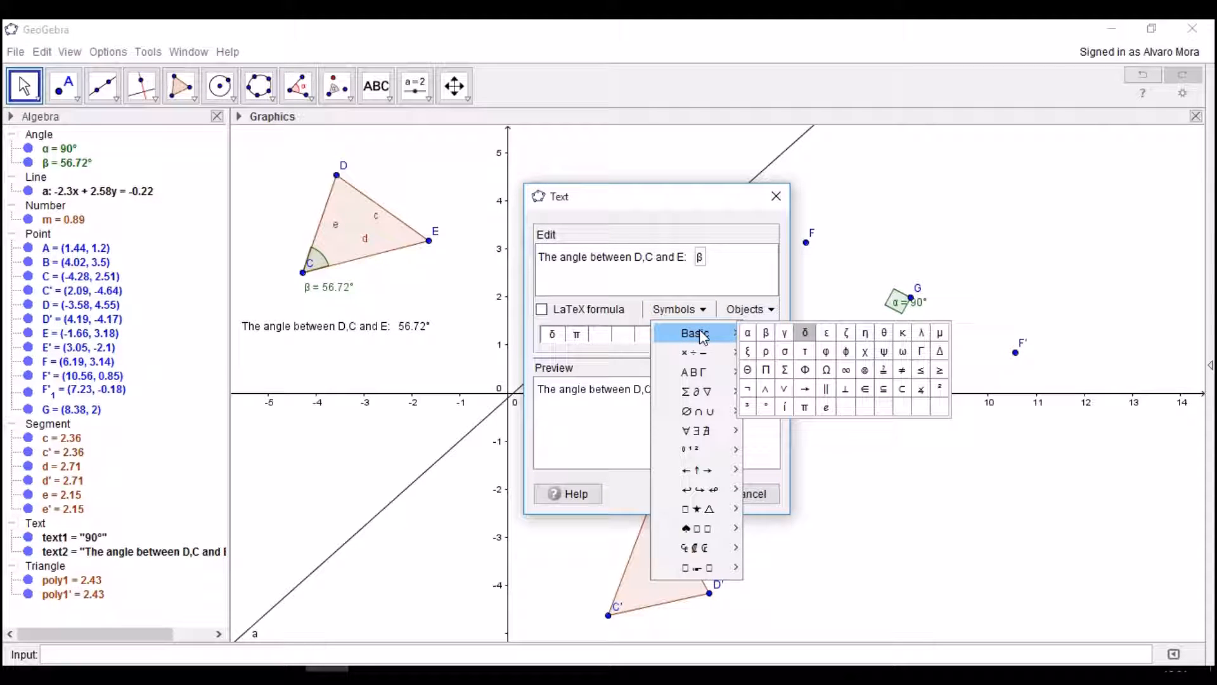
click(750, 309)
scroll(791, 396, down, 5)
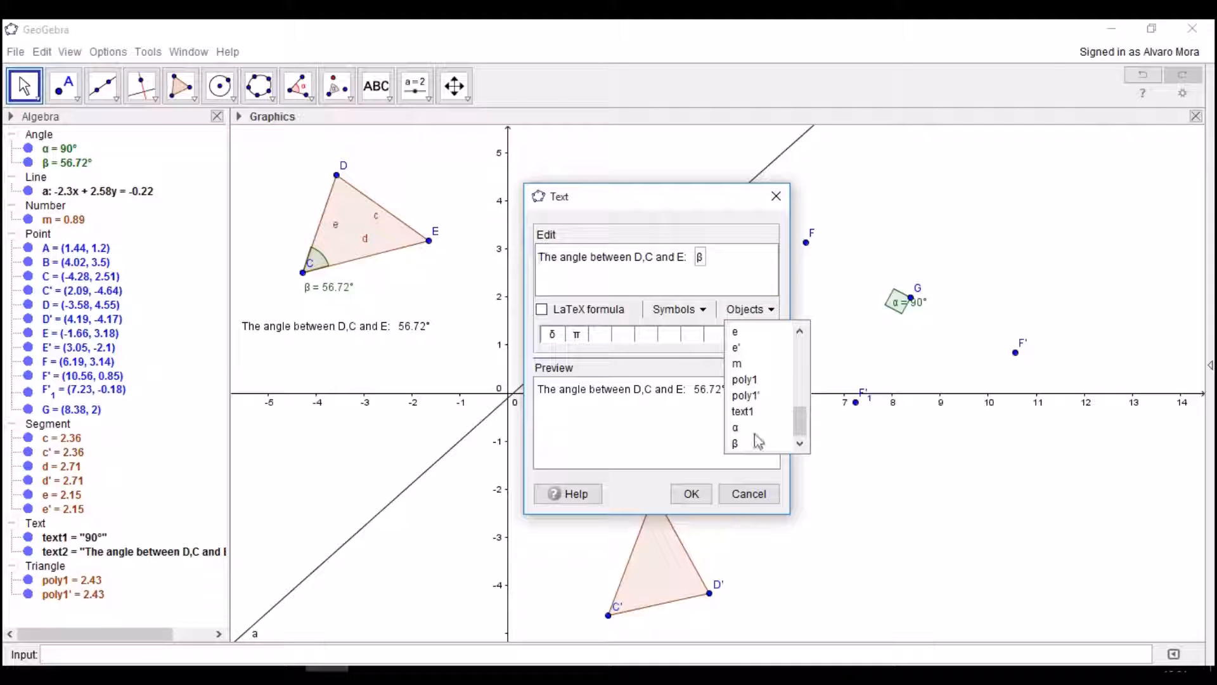
click(677, 309)
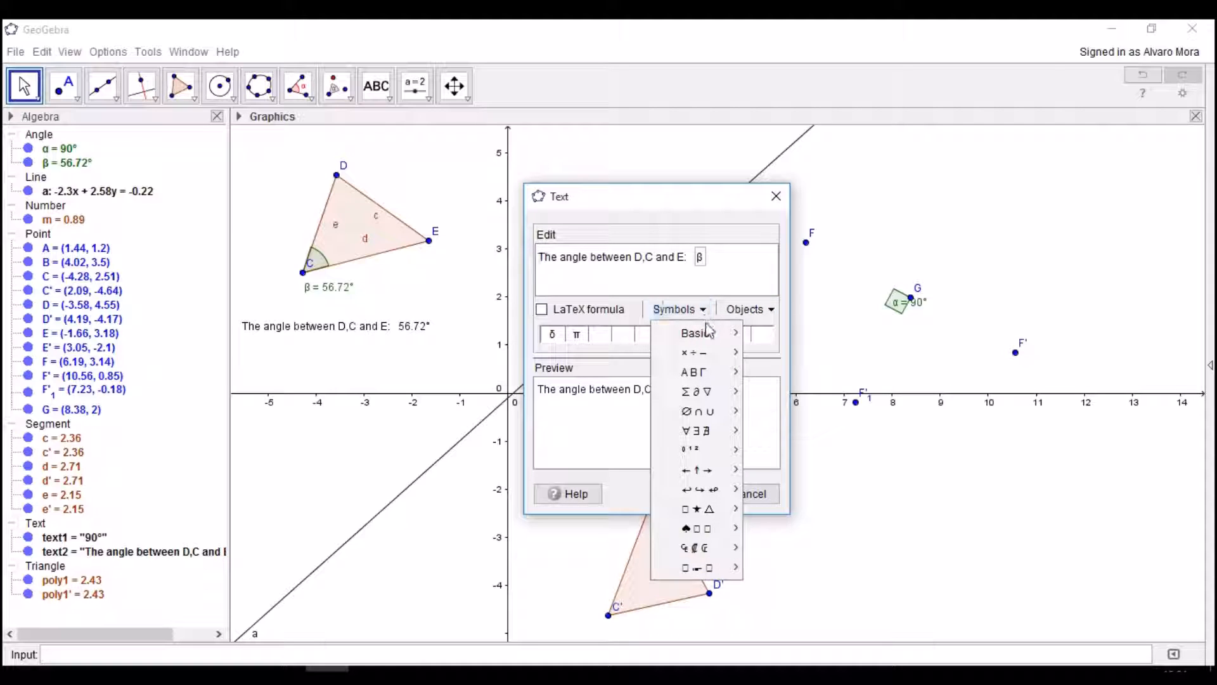
mouse_move(708, 338)
click(765, 333)
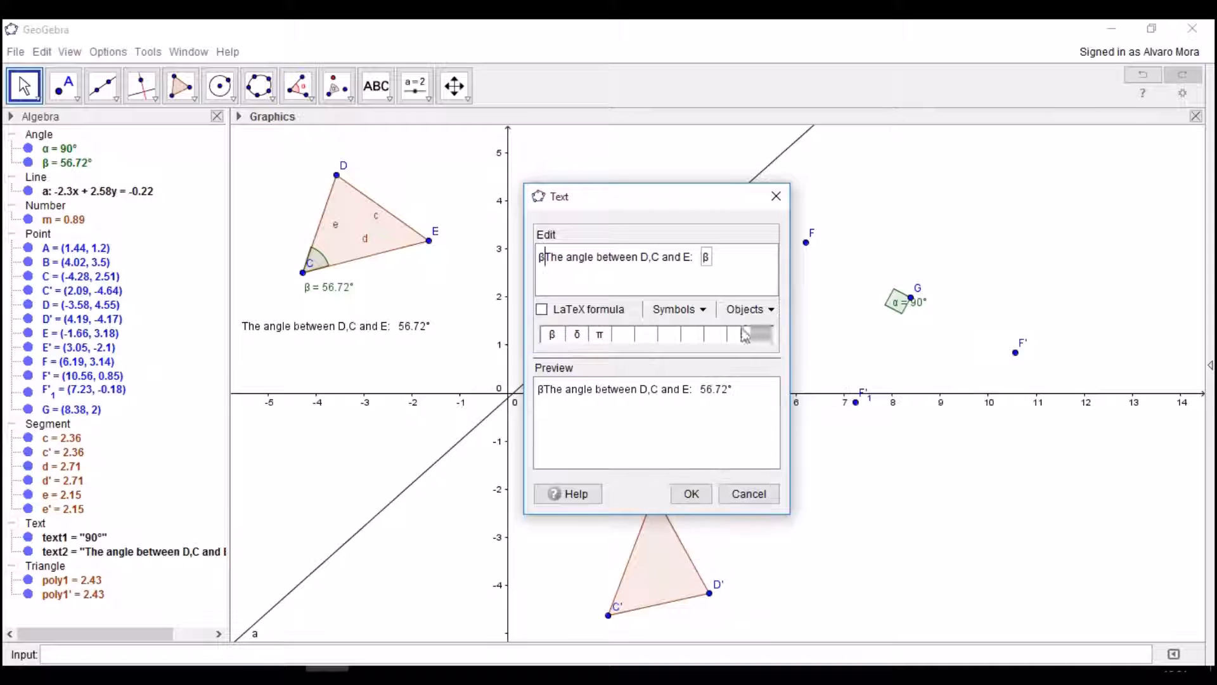
click(542, 257)
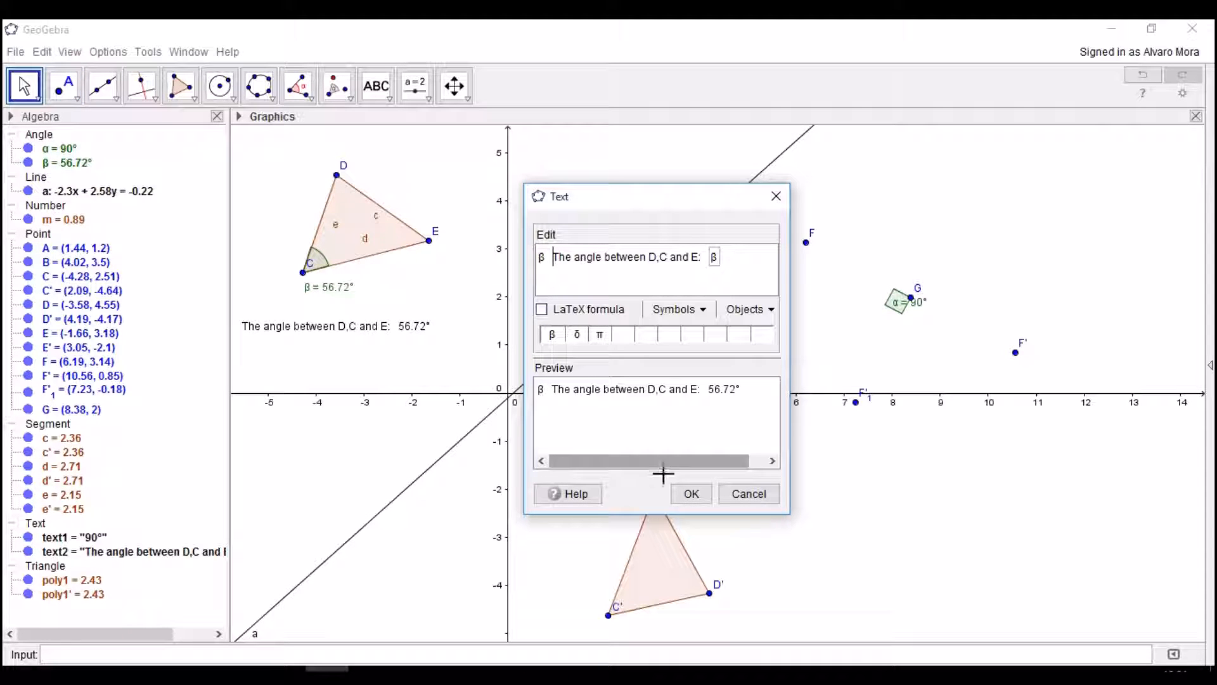
click(691, 493)
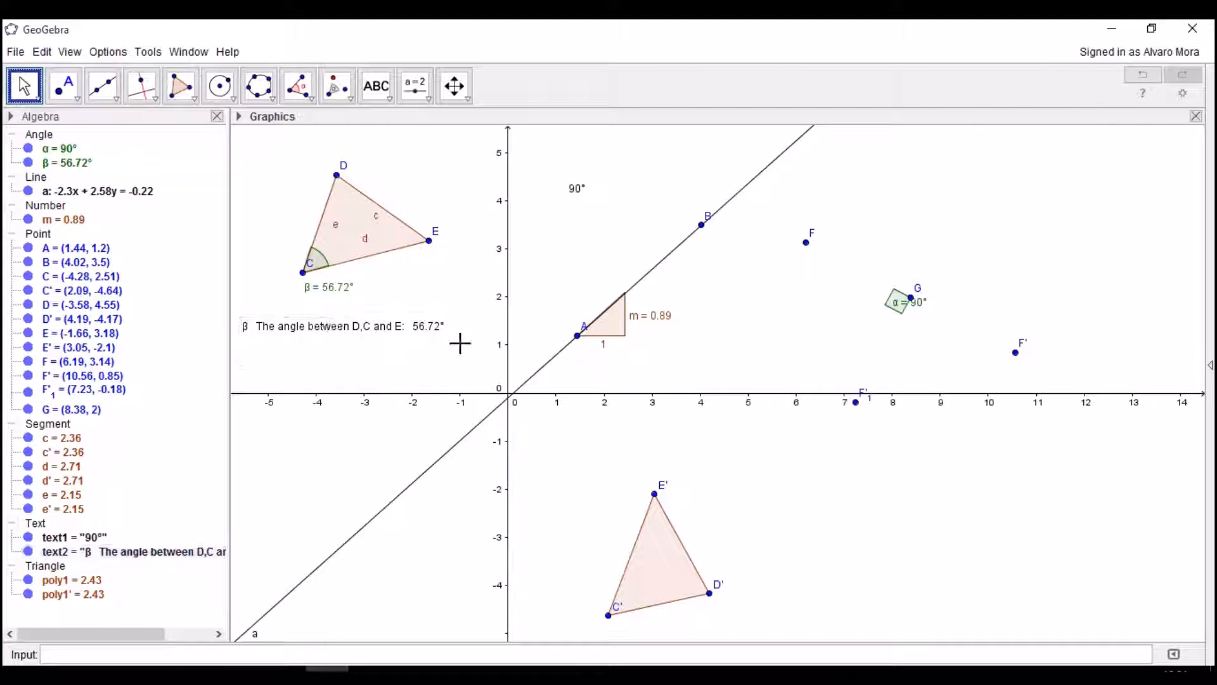
drag(429, 242, 444, 282)
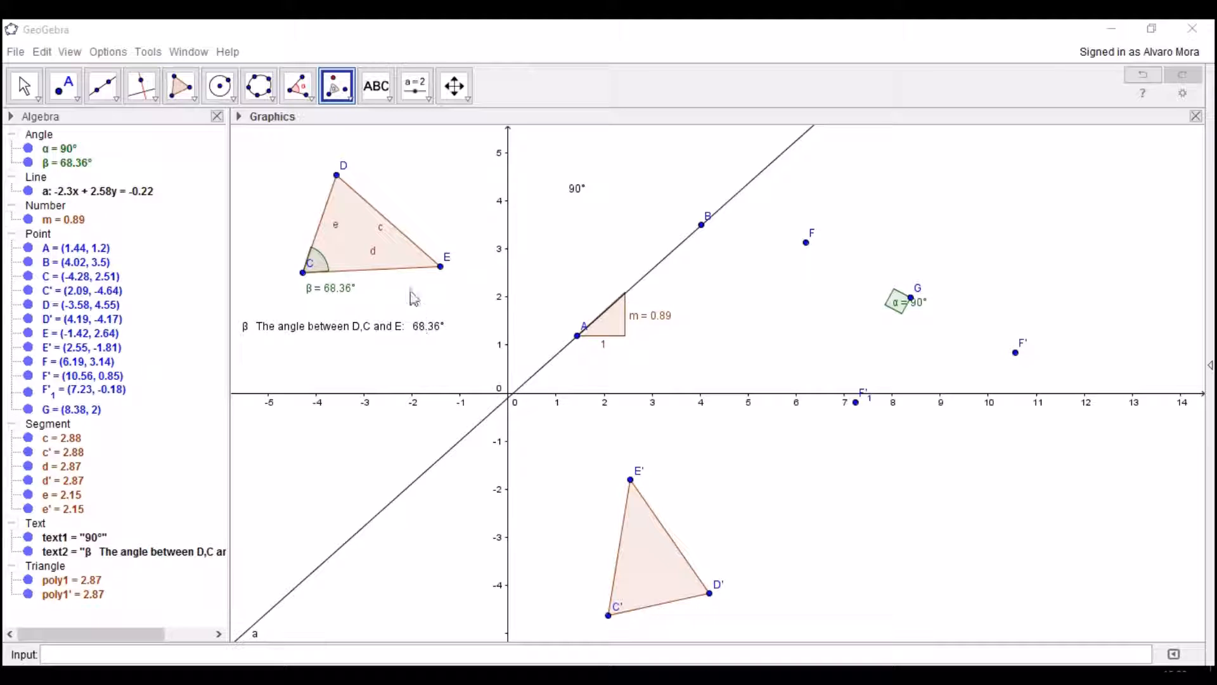
Step: Start a LaTeX formula text below the x-axis, inserting a fraction with 45 as its numerator
click(376, 85)
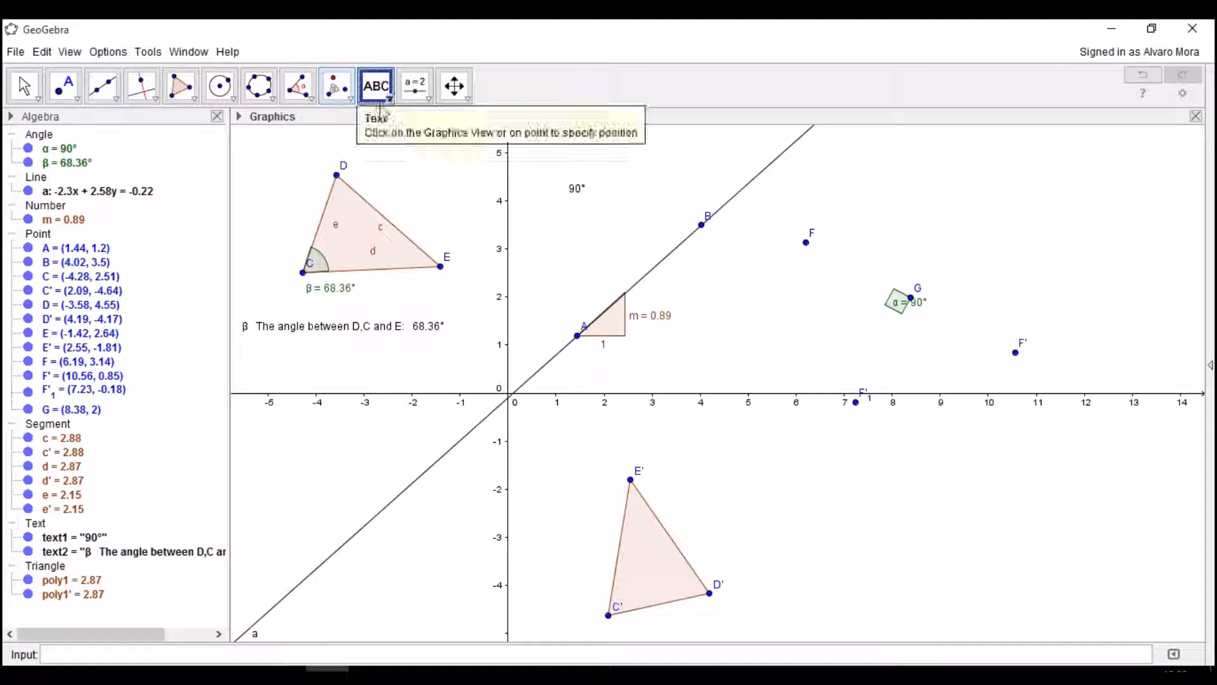
click(343, 442)
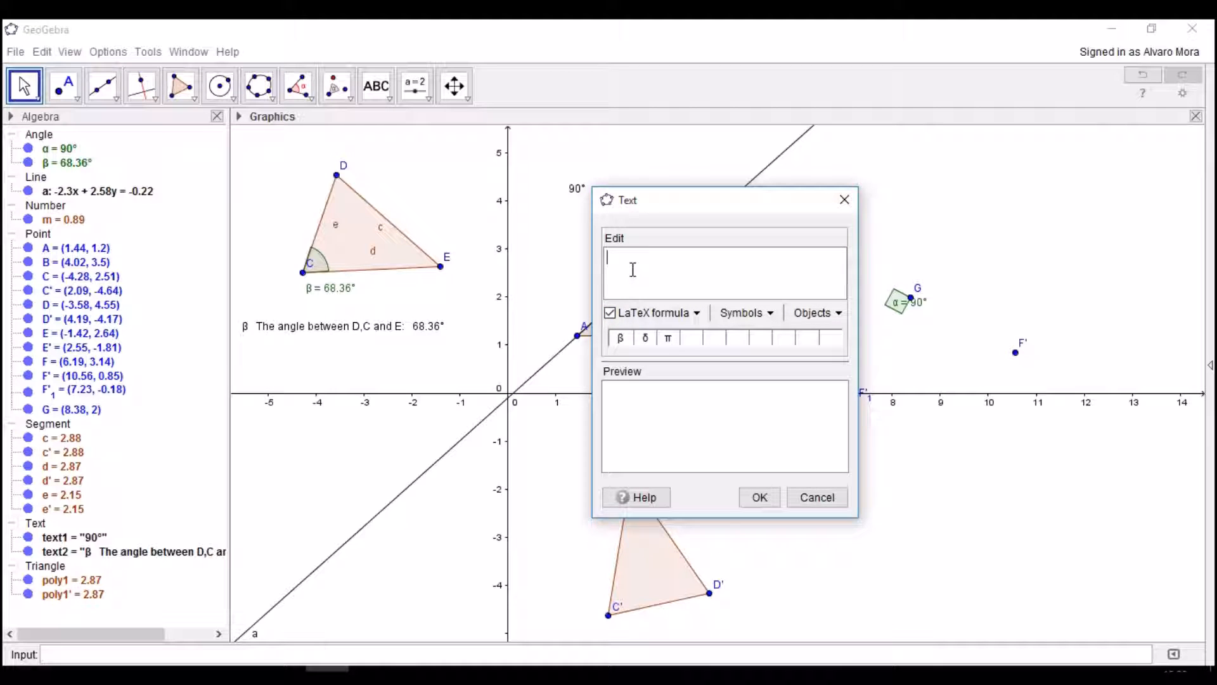
click(696, 313)
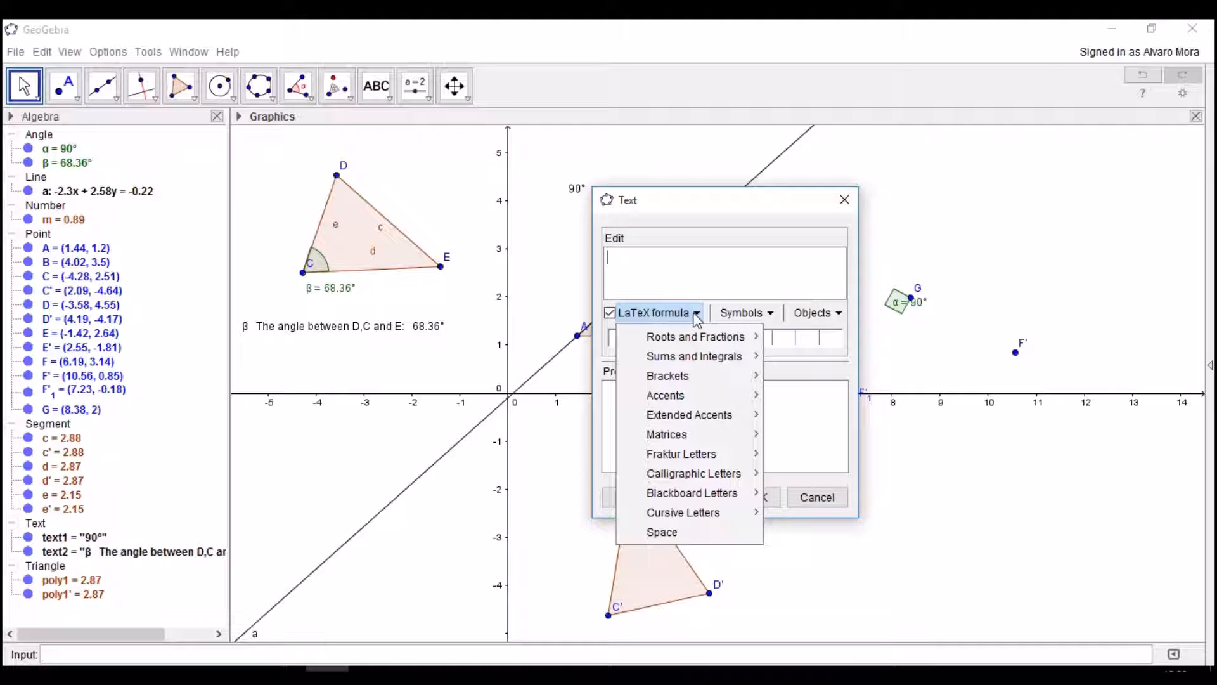
mouse_move(695, 338)
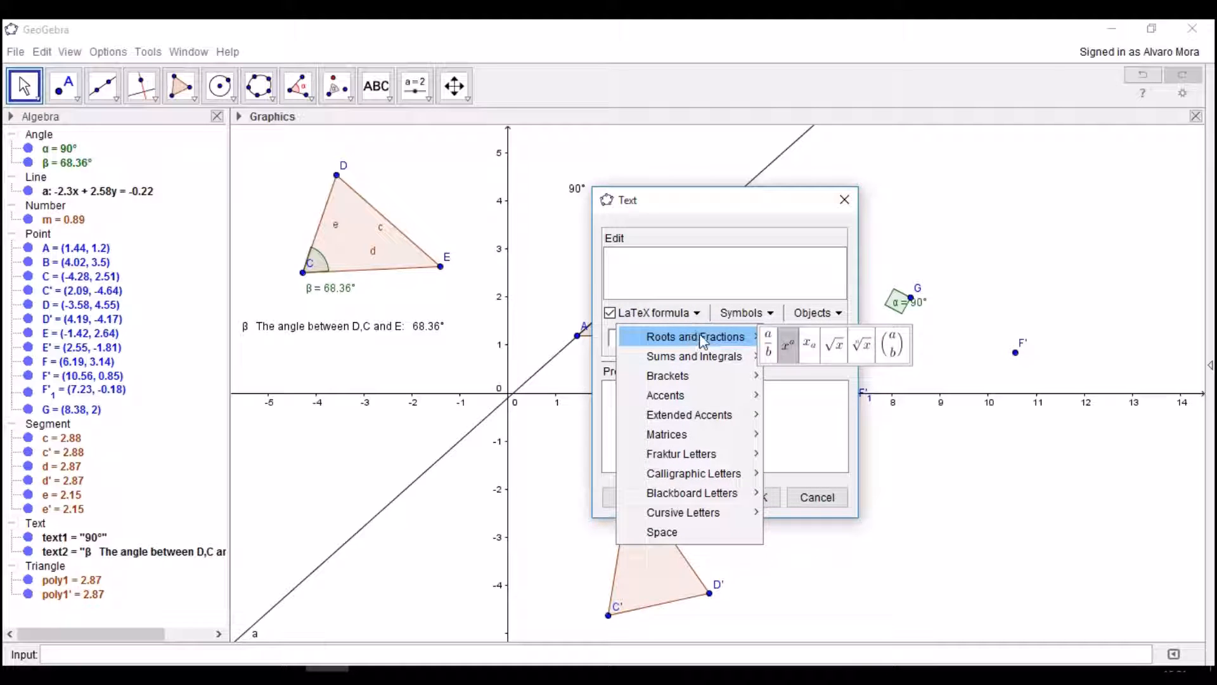
click(769, 344)
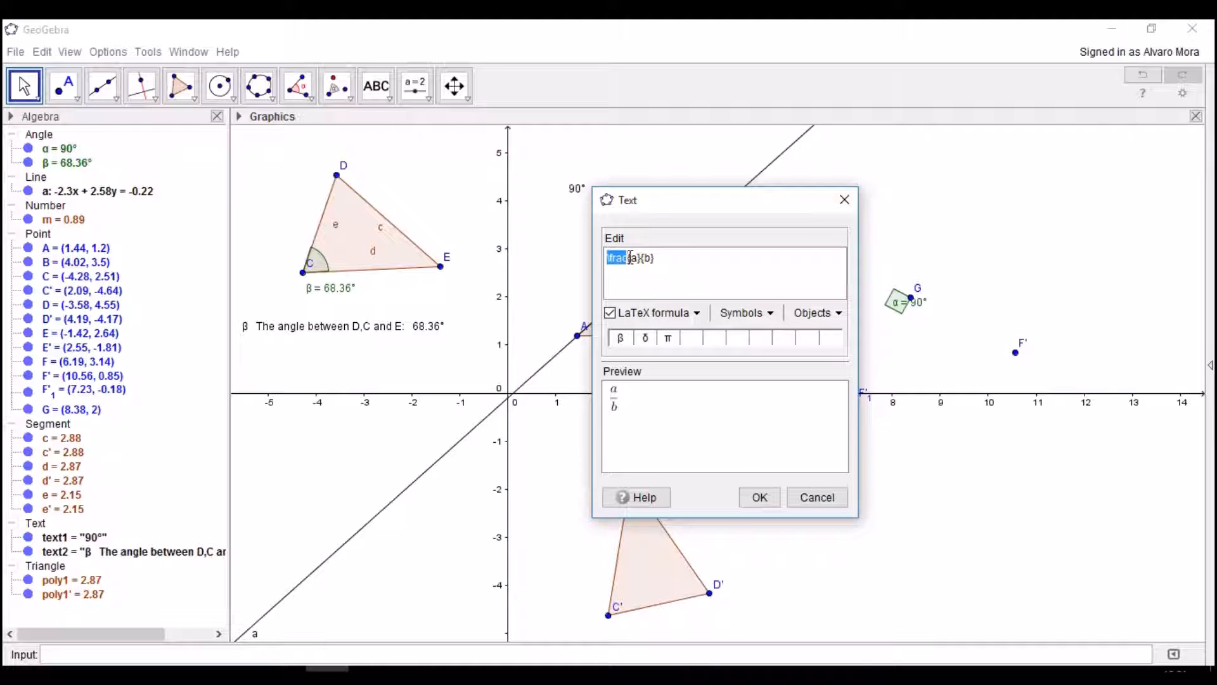
click(639, 257)
key(BackSpace)
text(45)
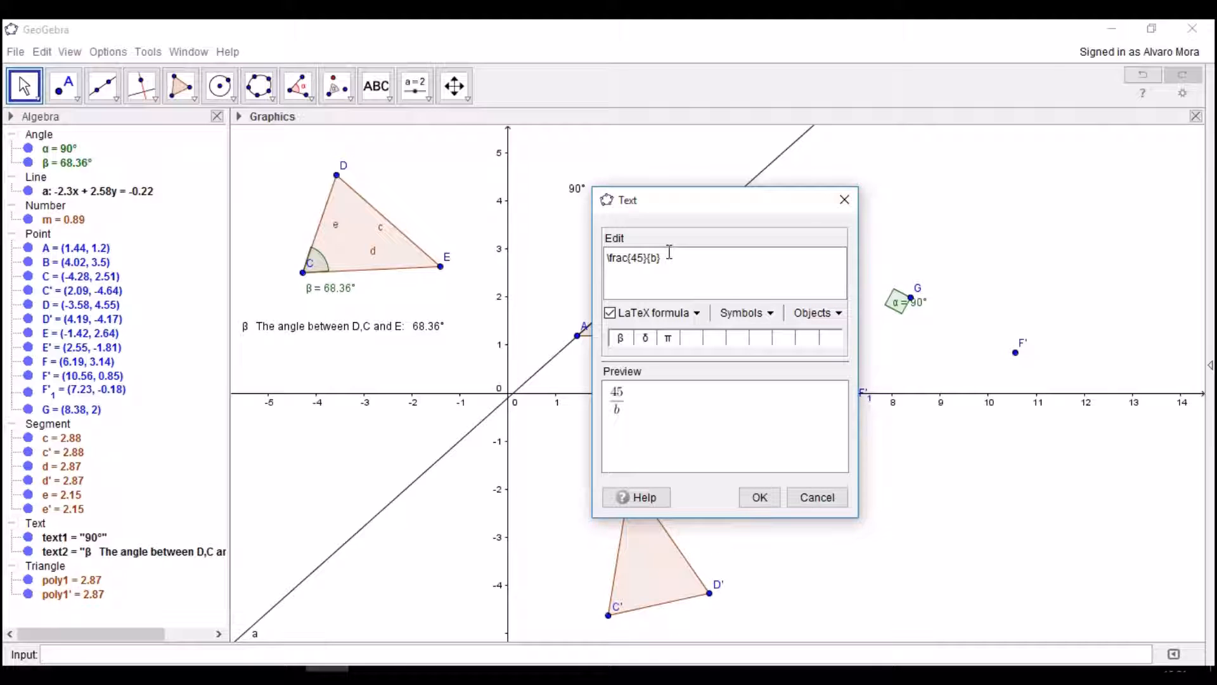
Step: Set the fraction's denominator to the object c, confirm the text and move it slightly within the area below the x-axis
click(817, 313)
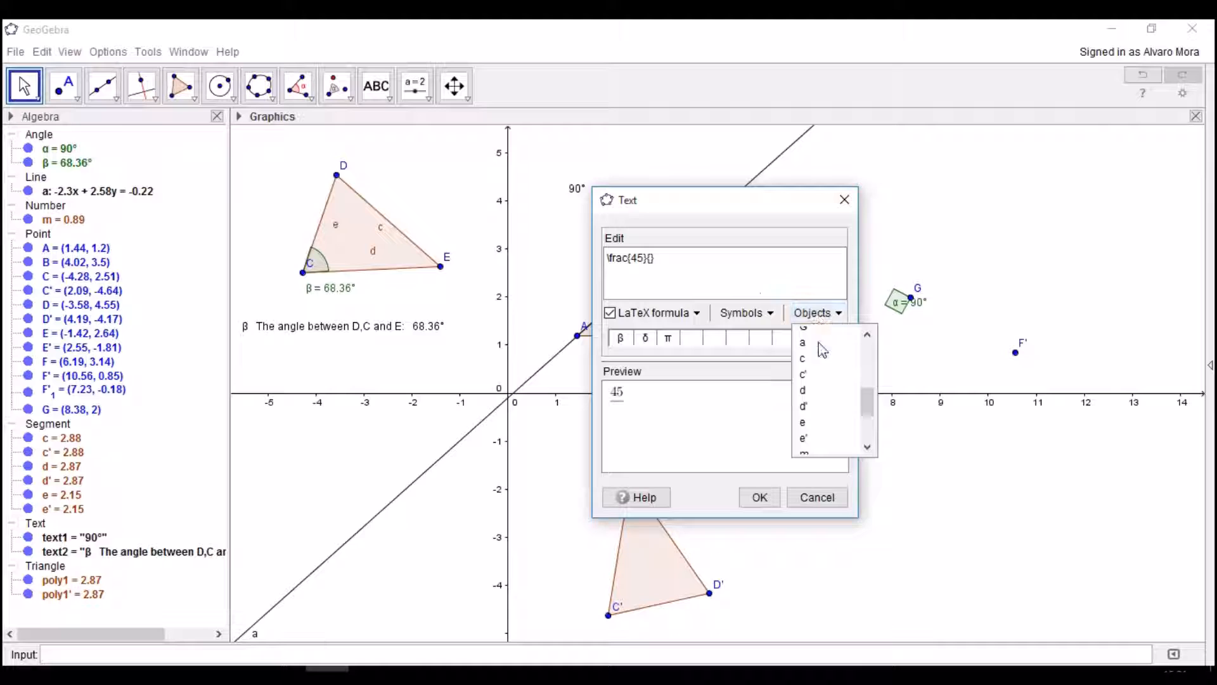
click(803, 359)
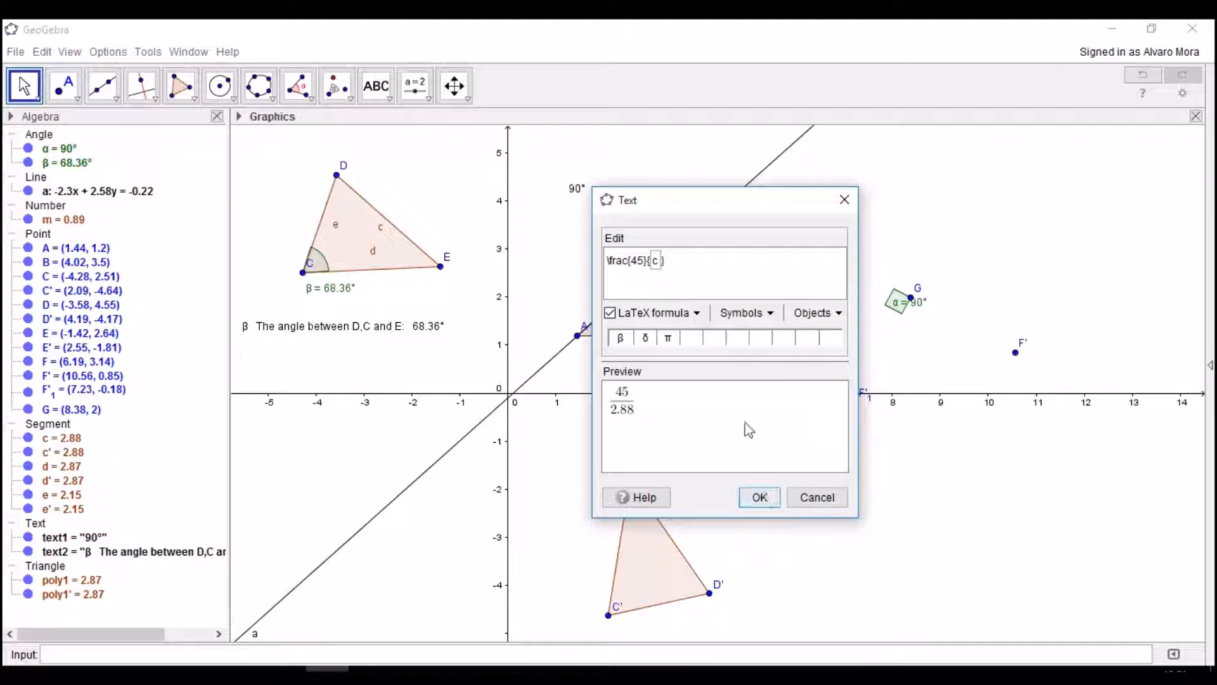
click(764, 501)
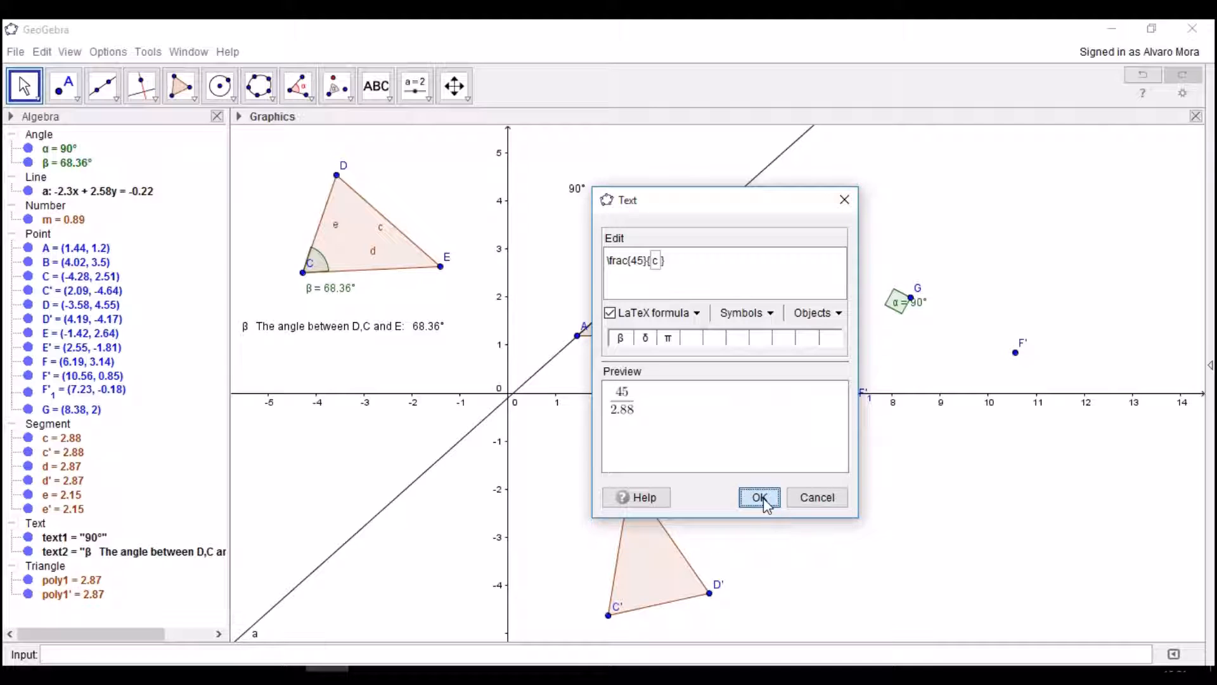
drag(353, 464, 320, 474)
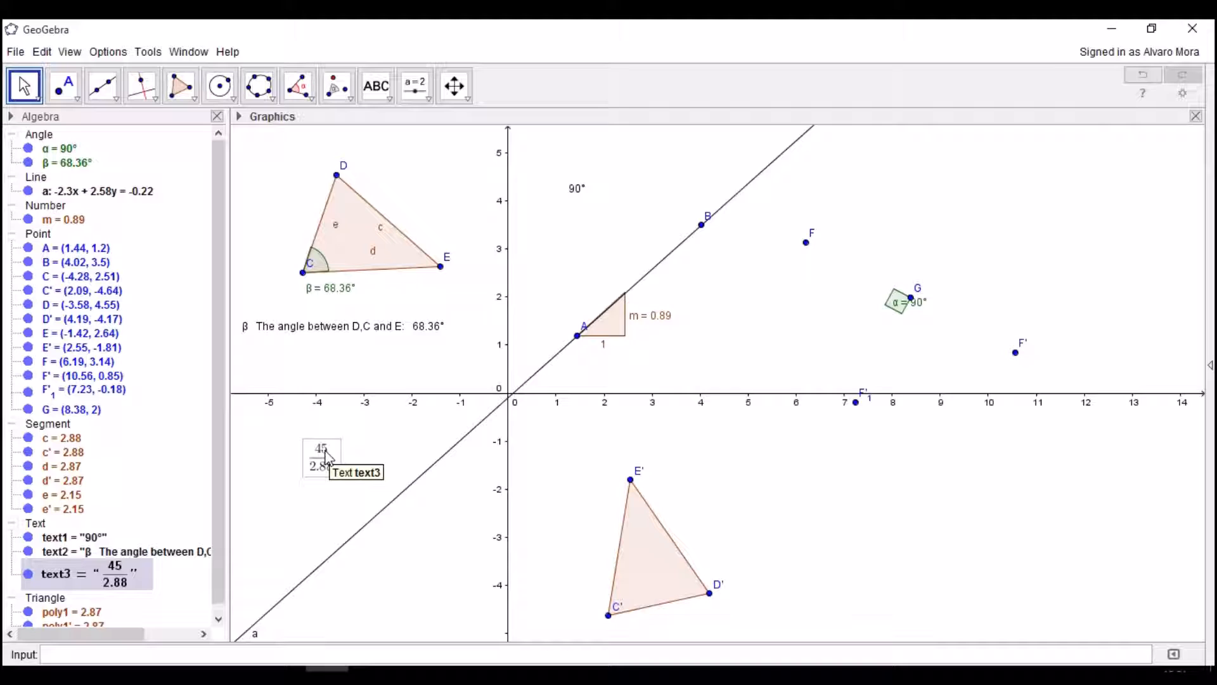
Step: Try adding "this is a test" after the fraction in the LaTeX text and remove it again before confirming
double_click(324, 455)
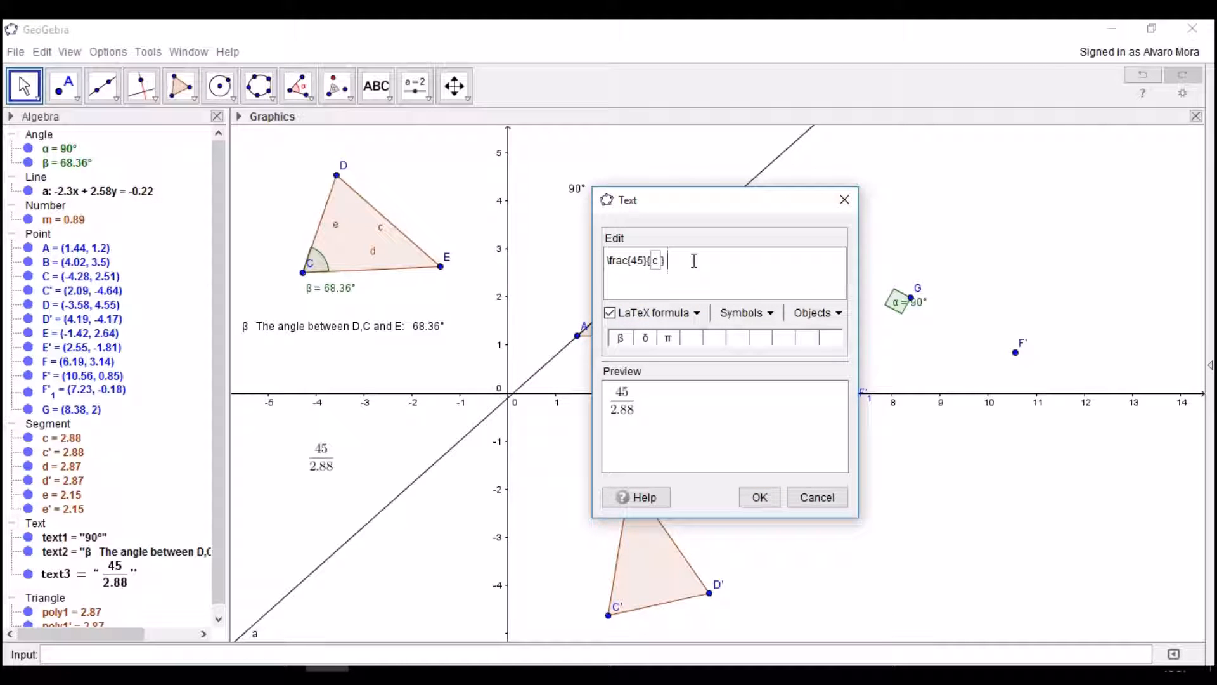
text(this is a test)
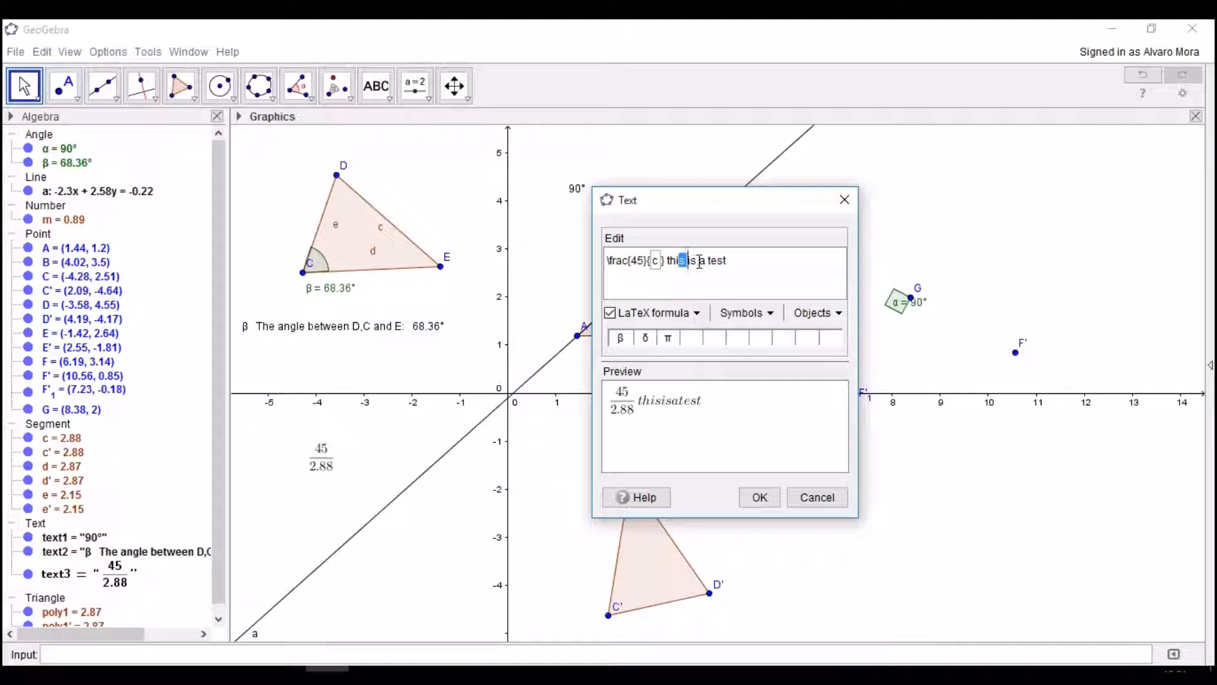
drag(738, 268, 666, 260)
key(BackSpace)
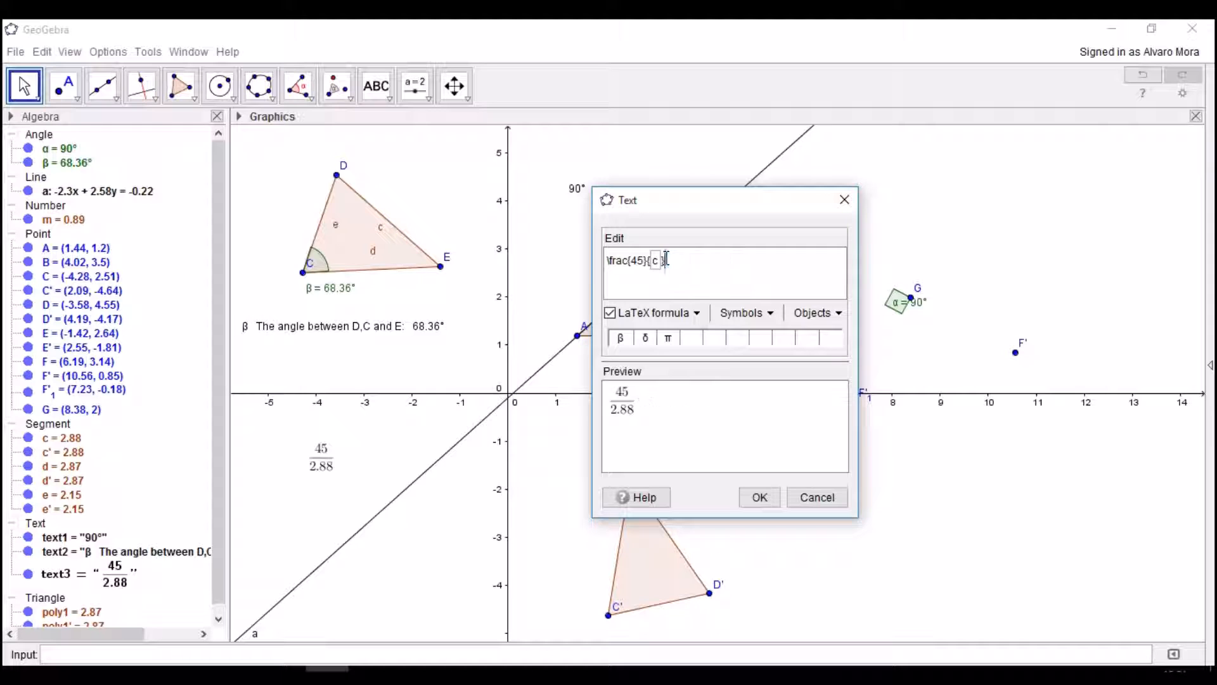
click(761, 497)
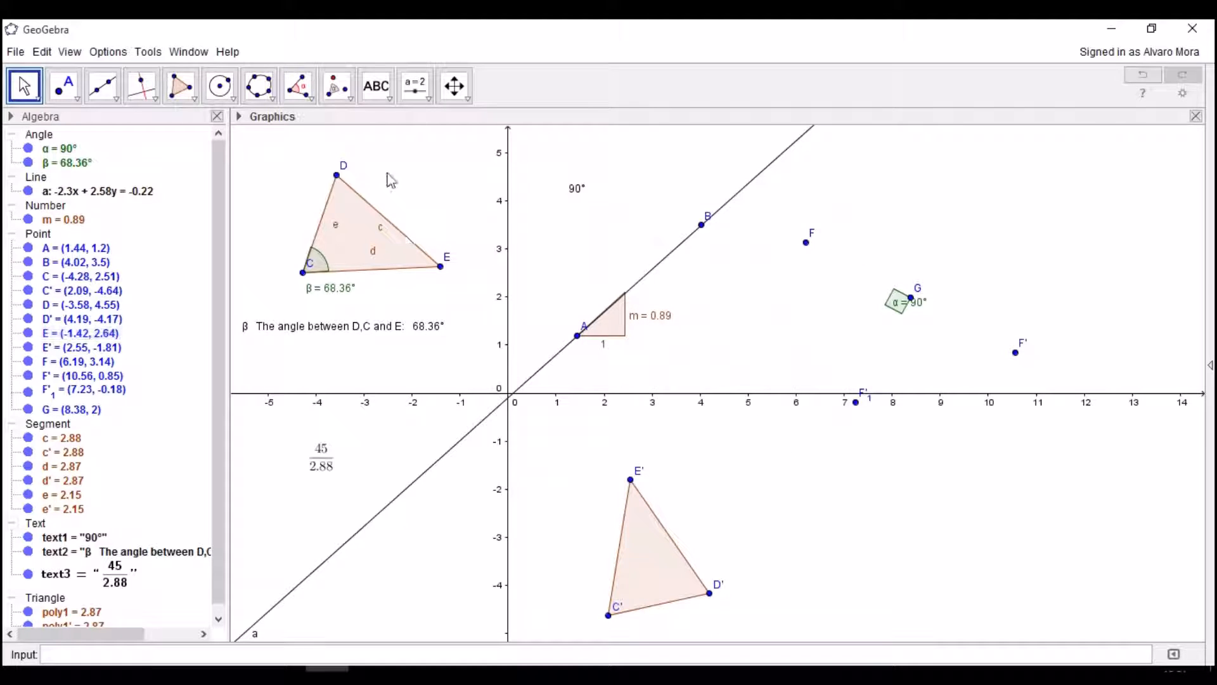
click(388, 98)
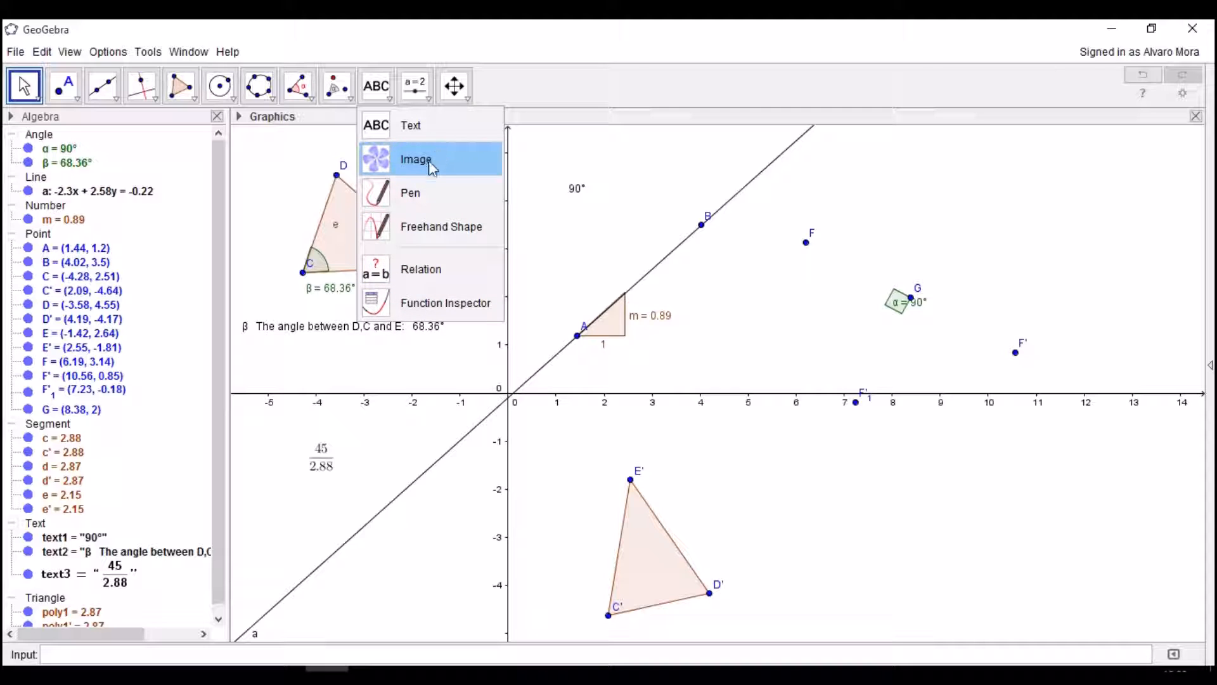
click(403, 163)
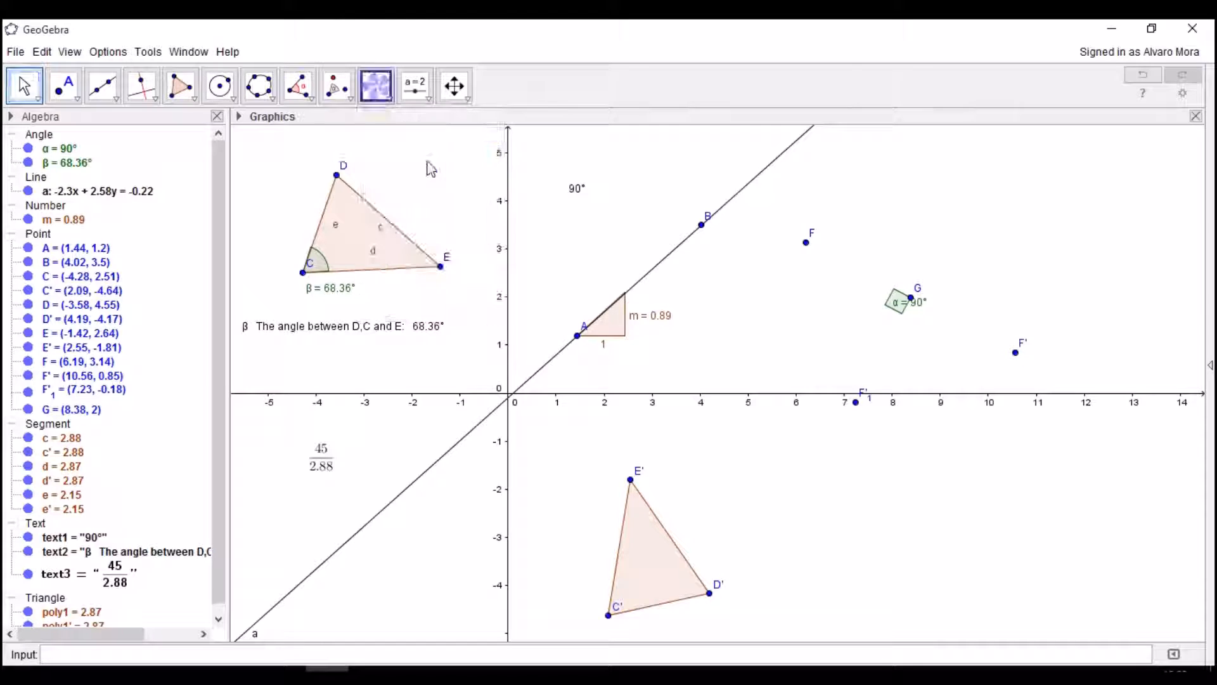
click(867, 194)
drag(653, 163, 644, 193)
click(927, 192)
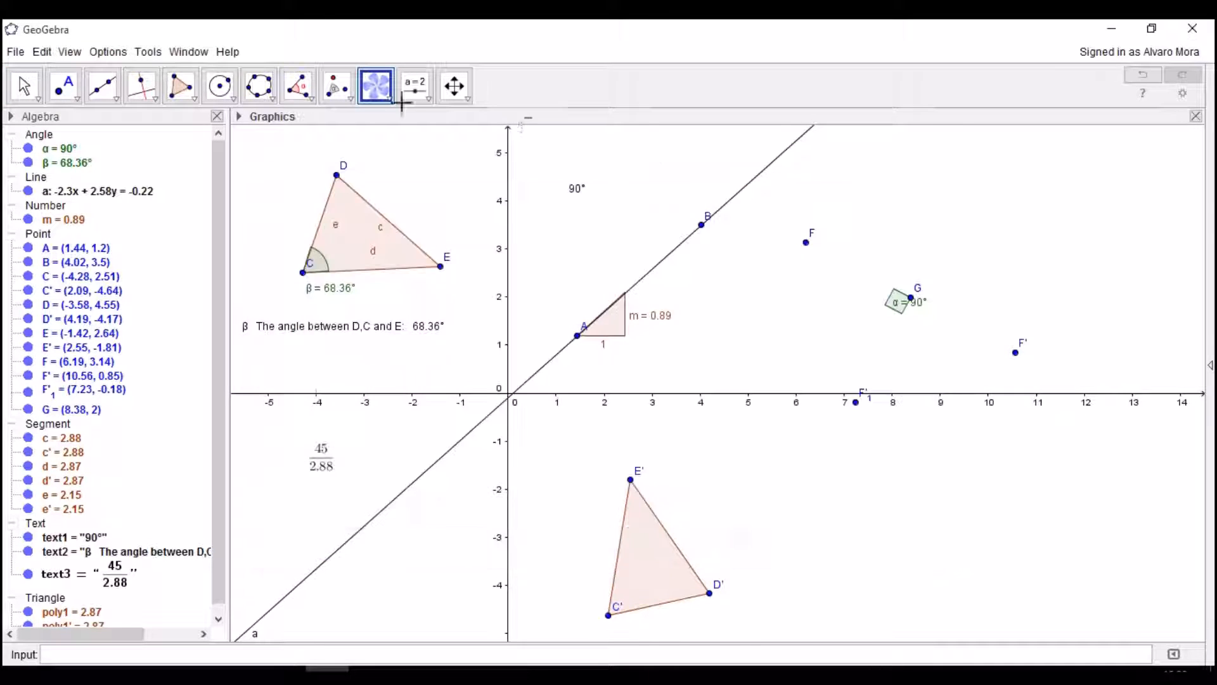
click(50, 53)
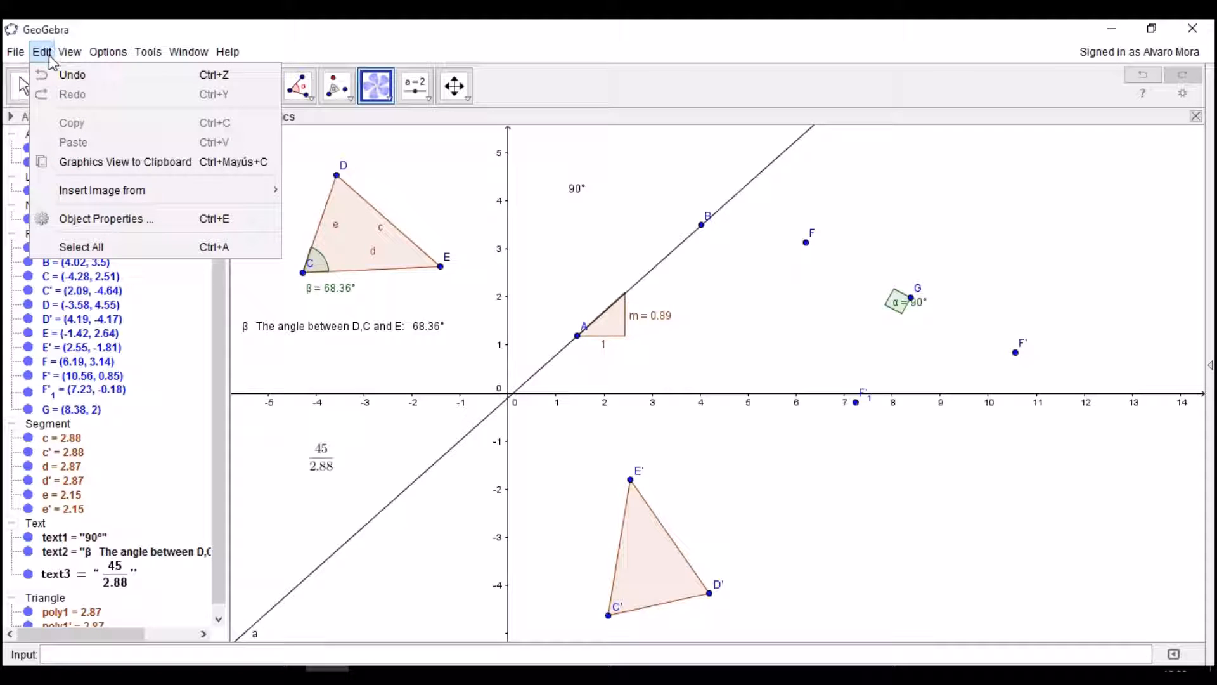
Step: Try a wavy freehand stroke with the Pen tool above point G and undo it
click(388, 98)
click(406, 192)
mouse_move(890, 182)
mouse_down()
mouse_move(891, 210)
mouse_move(1030, 234)
mouse_move(969, 149)
mouse_move(974, 127)
mouse_up()
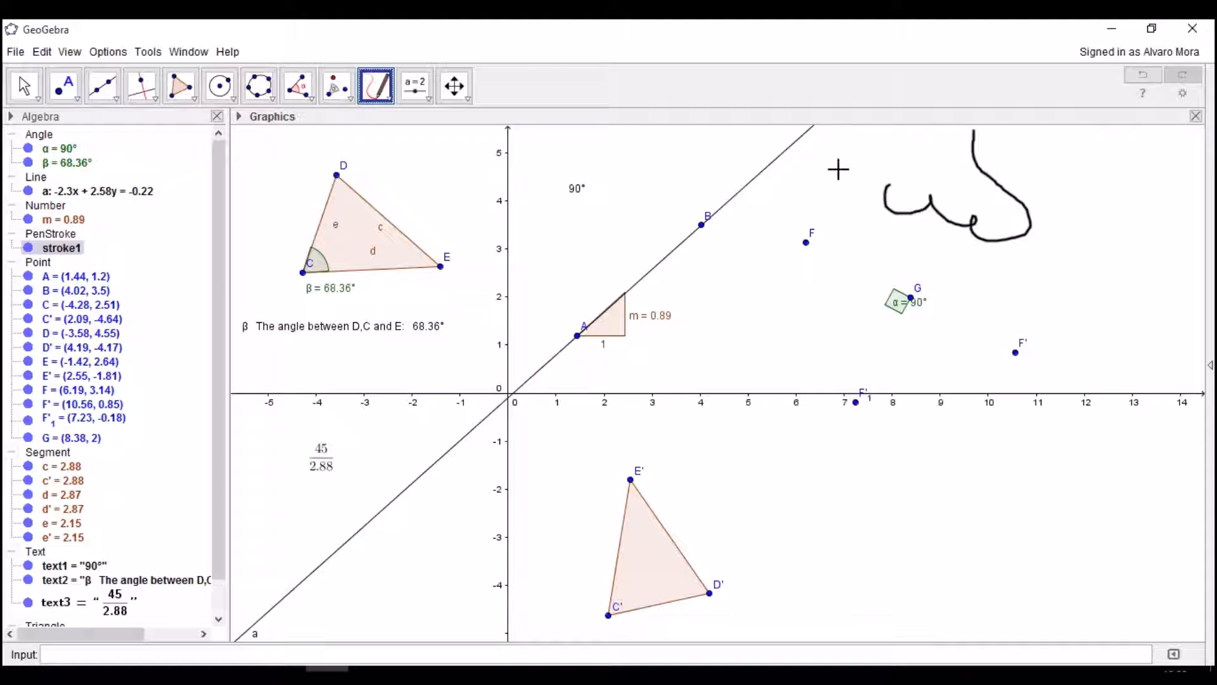
key(ctrl+z)
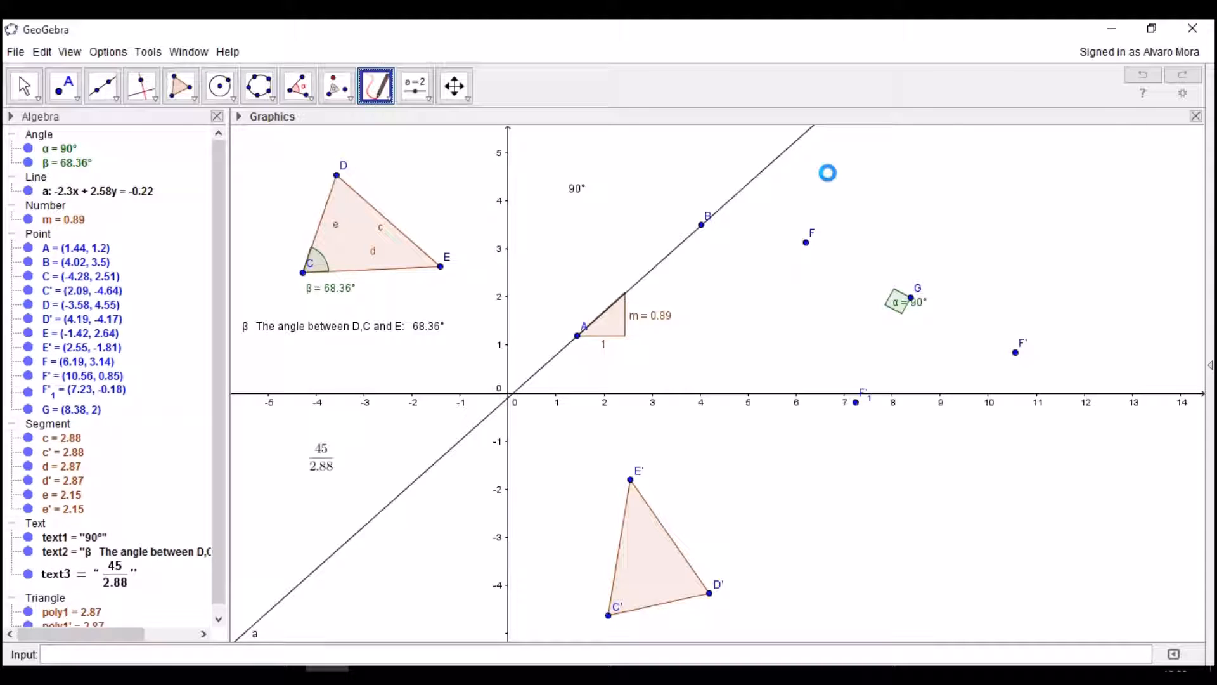
Step: Sketch a wavy function curve with the Freehand Shape tool above point G, from about x = 7.3 to x = 13
click(379, 102)
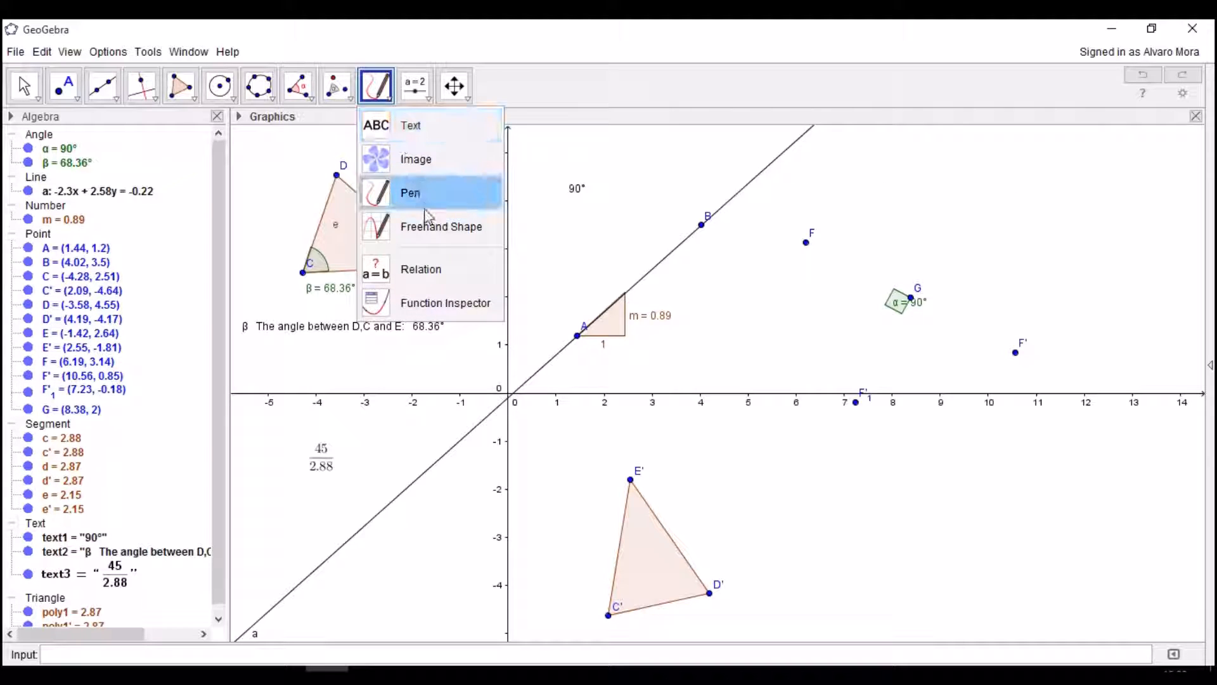
click(426, 232)
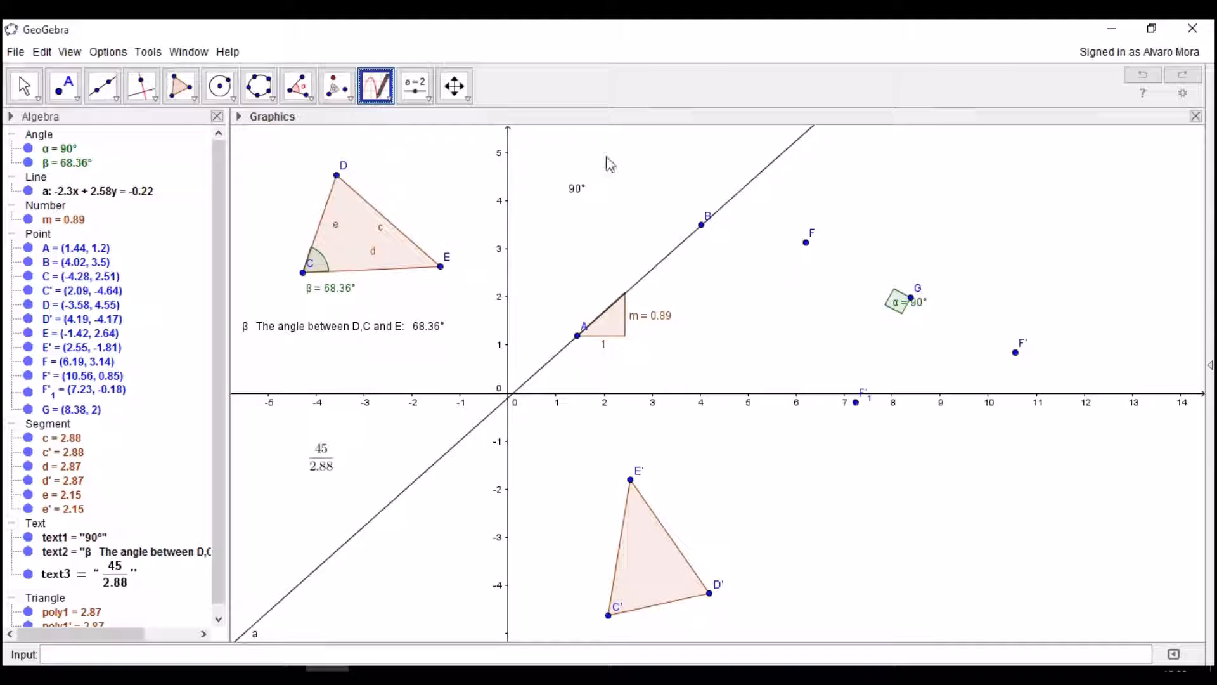
mouse_move(864, 239)
mouse_down()
mouse_move(895, 232)
mouse_move(926, 178)
mouse_move(963, 234)
mouse_move(989, 184)
mouse_move(1021, 232)
mouse_up()
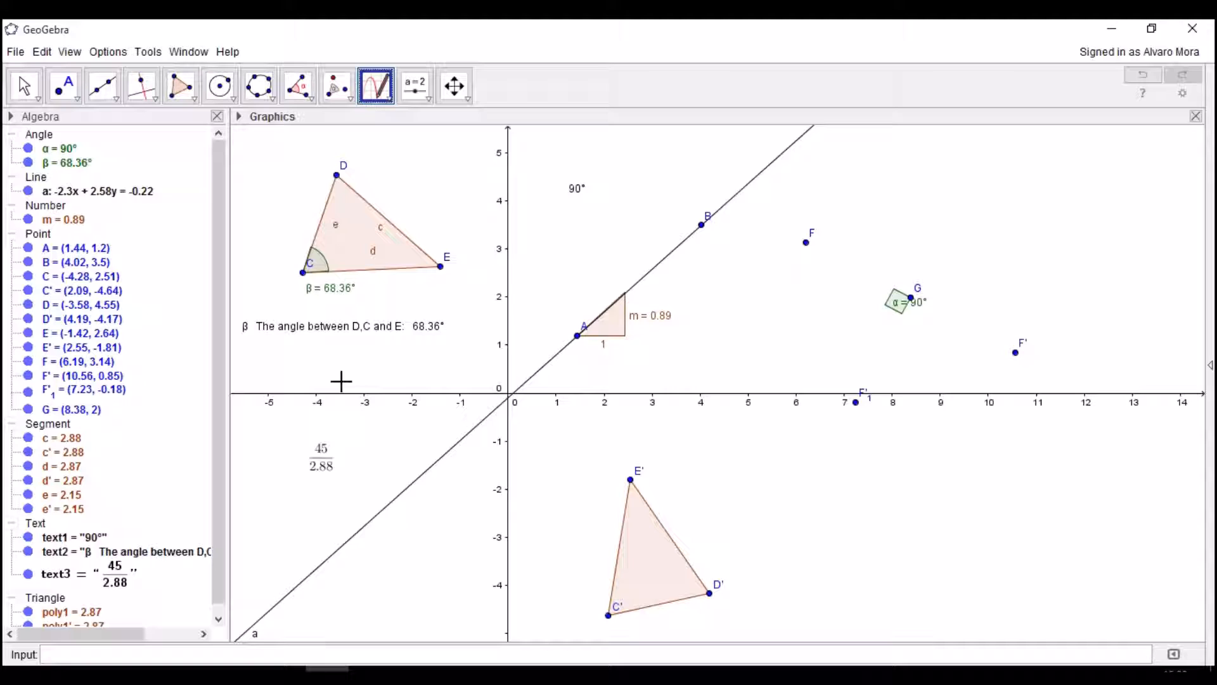
mouse_move(838, 246)
mouse_down()
mouse_move(847, 209)
mouse_move(899, 274)
mouse_move(955, 203)
mouse_move(1021, 166)
mouse_move(1049, 238)
mouse_up()
mouse_move(861, 230)
mouse_down()
mouse_move(1030, 237)
mouse_move(1132, 222)
mouse_up()
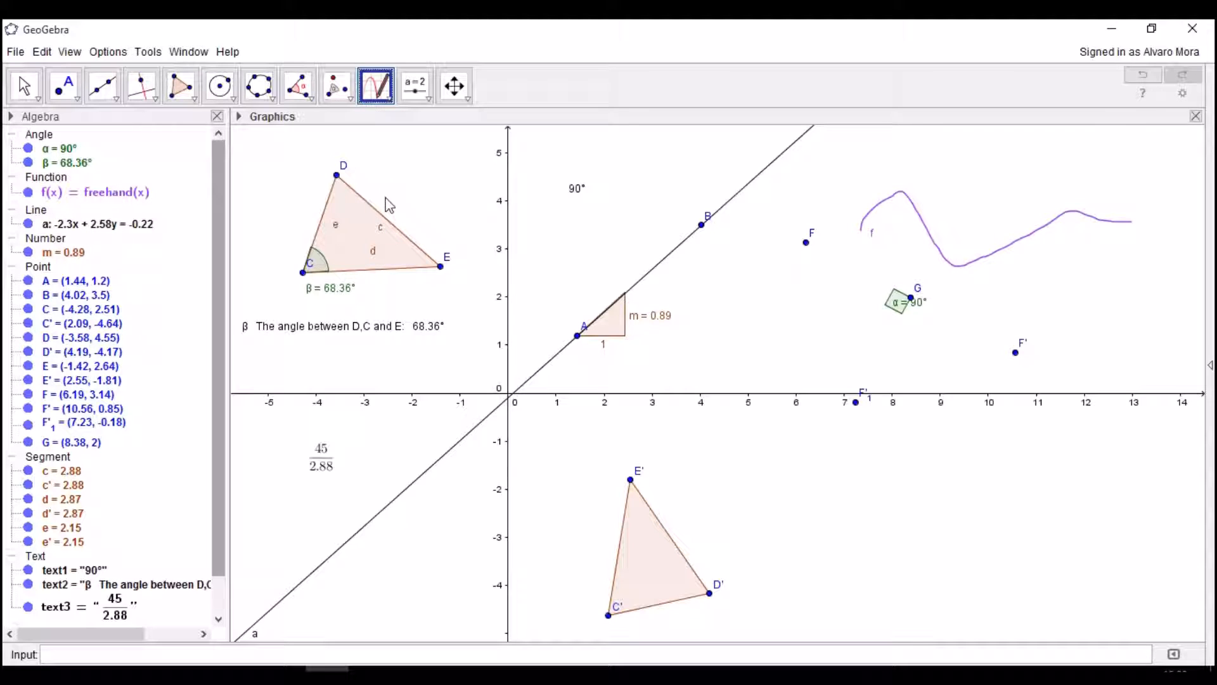
drag(865, 216, 856, 238)
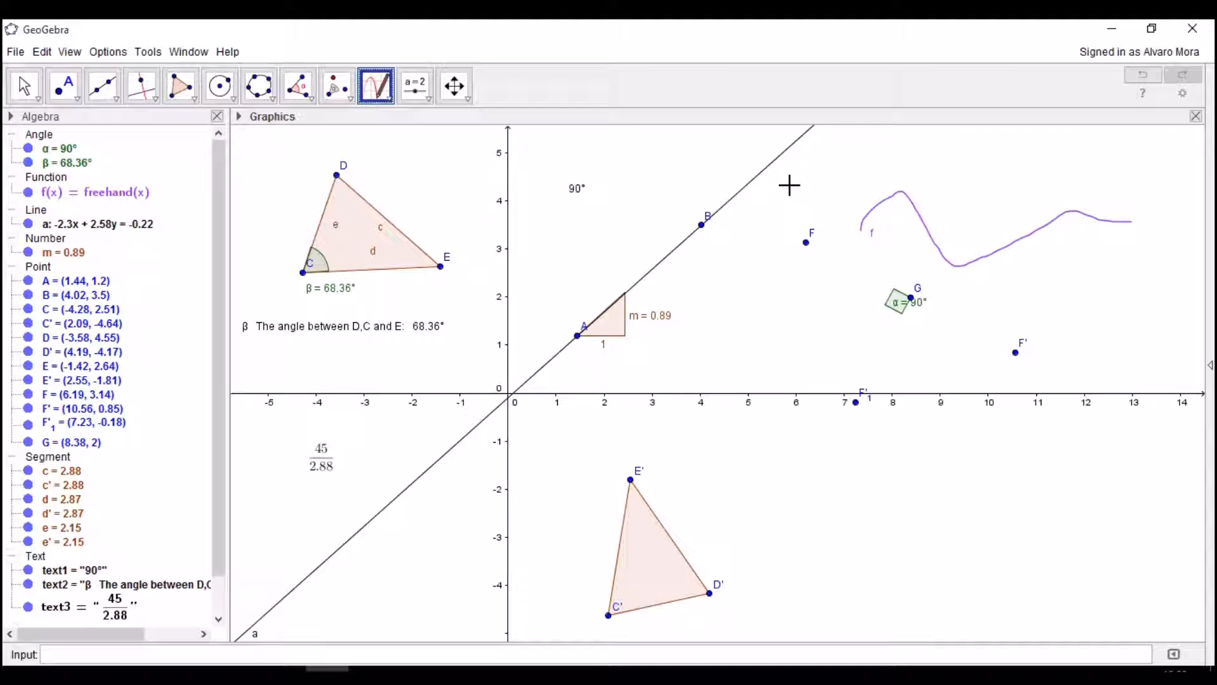
click(376, 89)
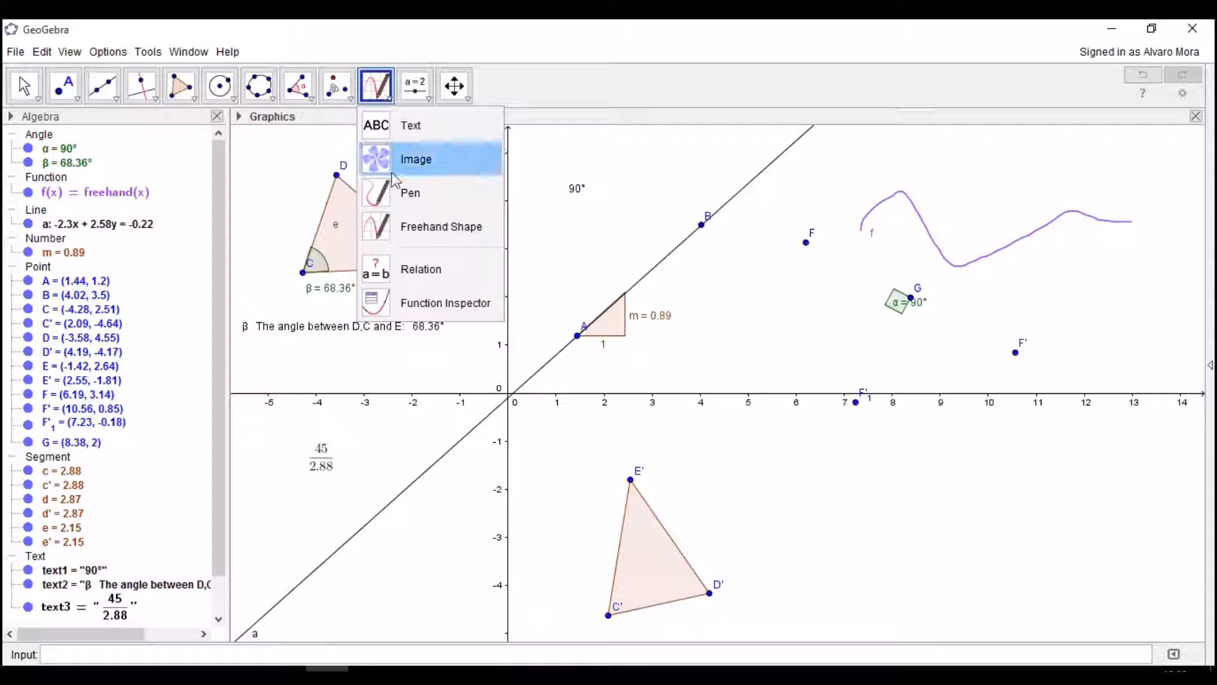
click(387, 228)
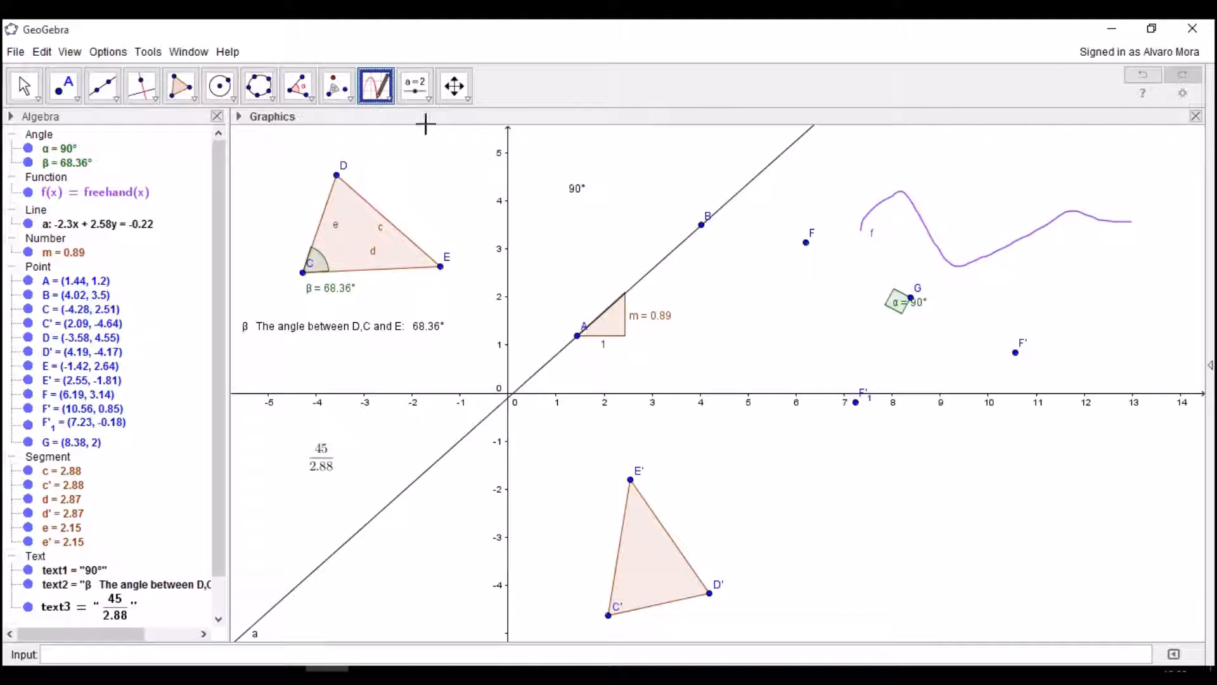
click(429, 99)
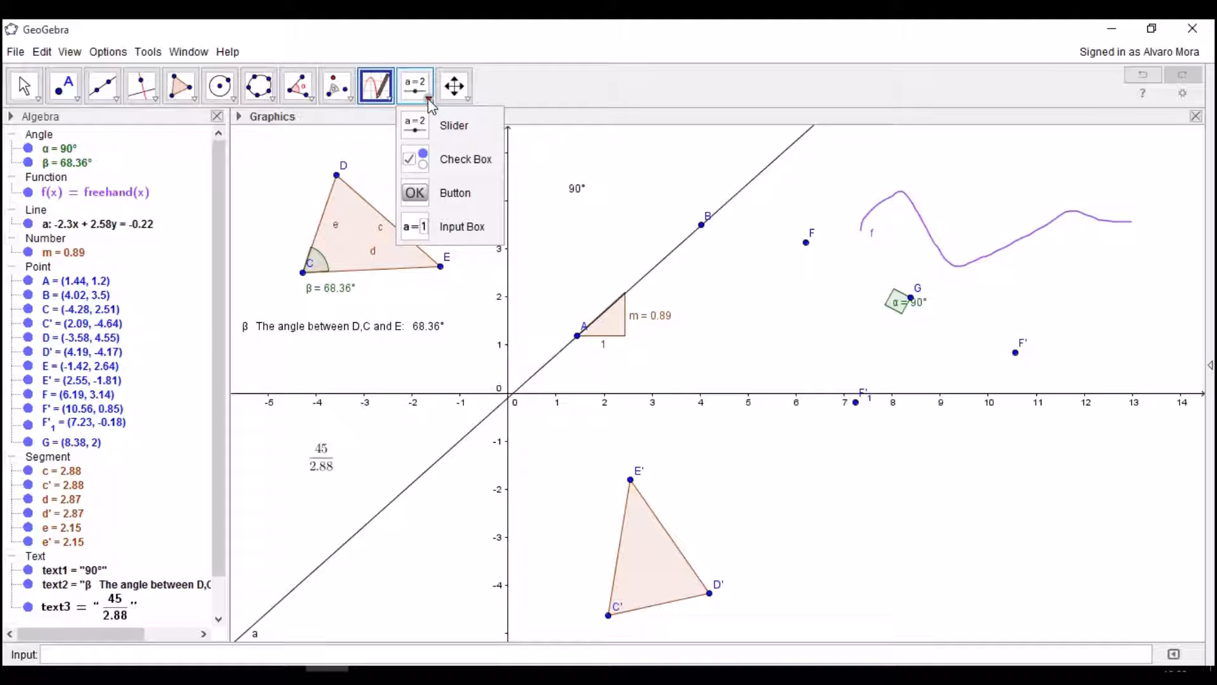
click(423, 89)
click(428, 99)
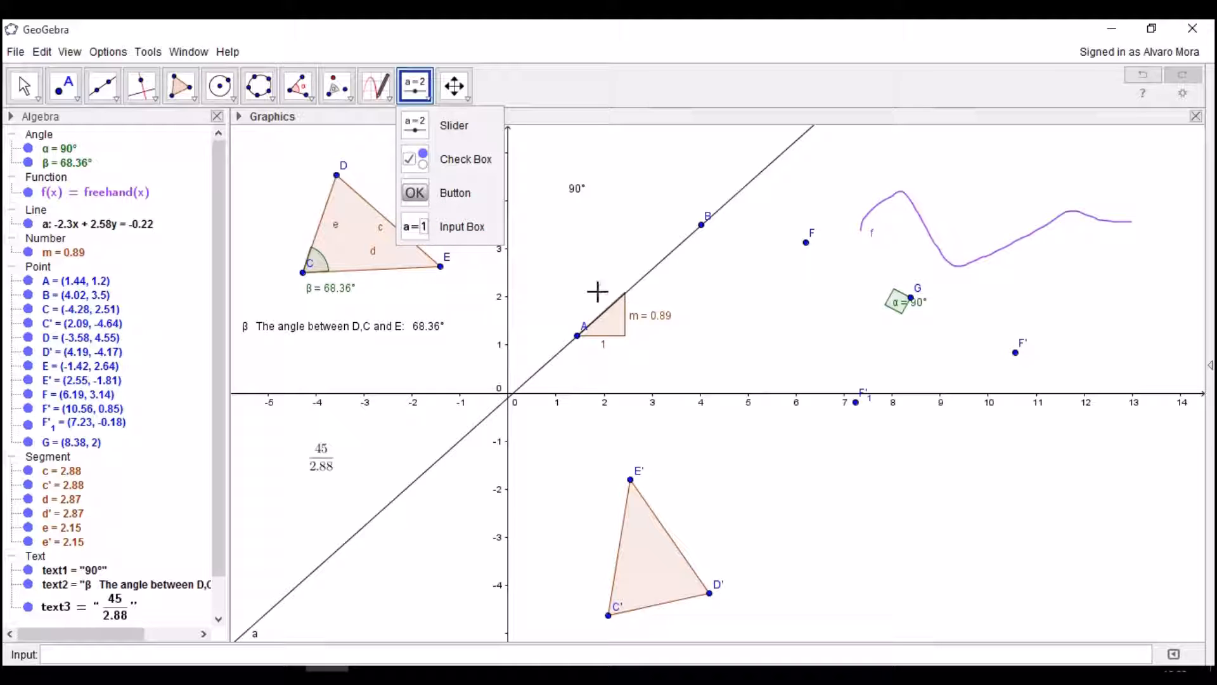
click(634, 171)
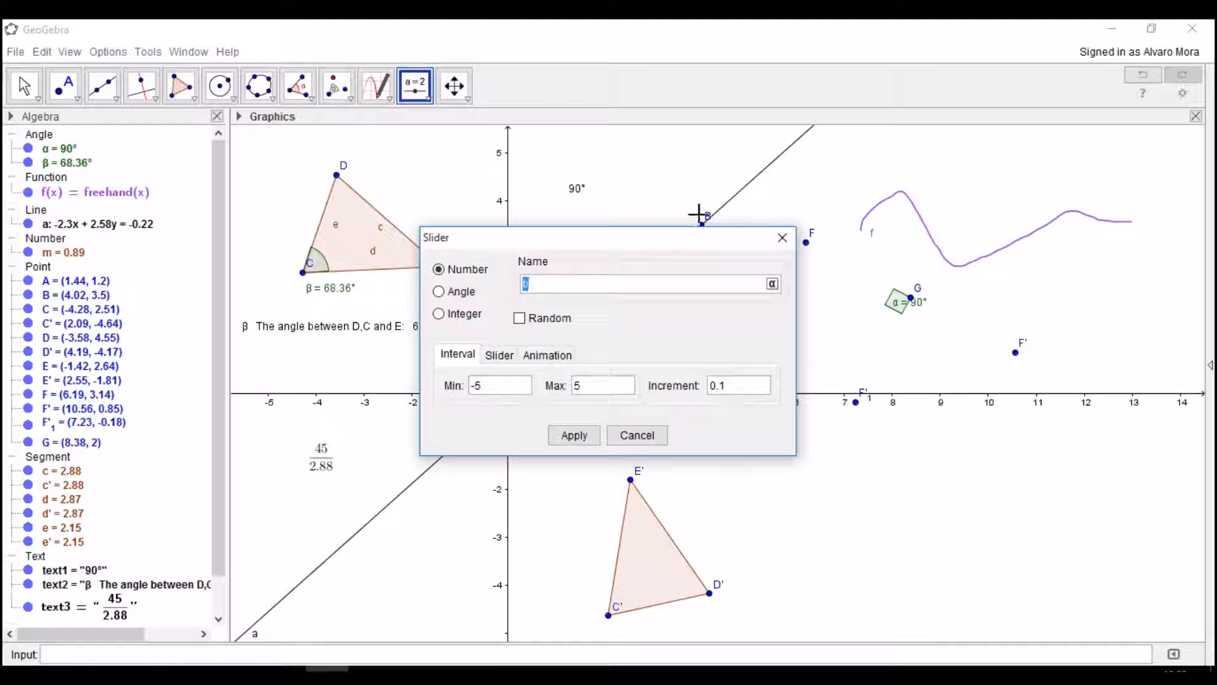
click(782, 238)
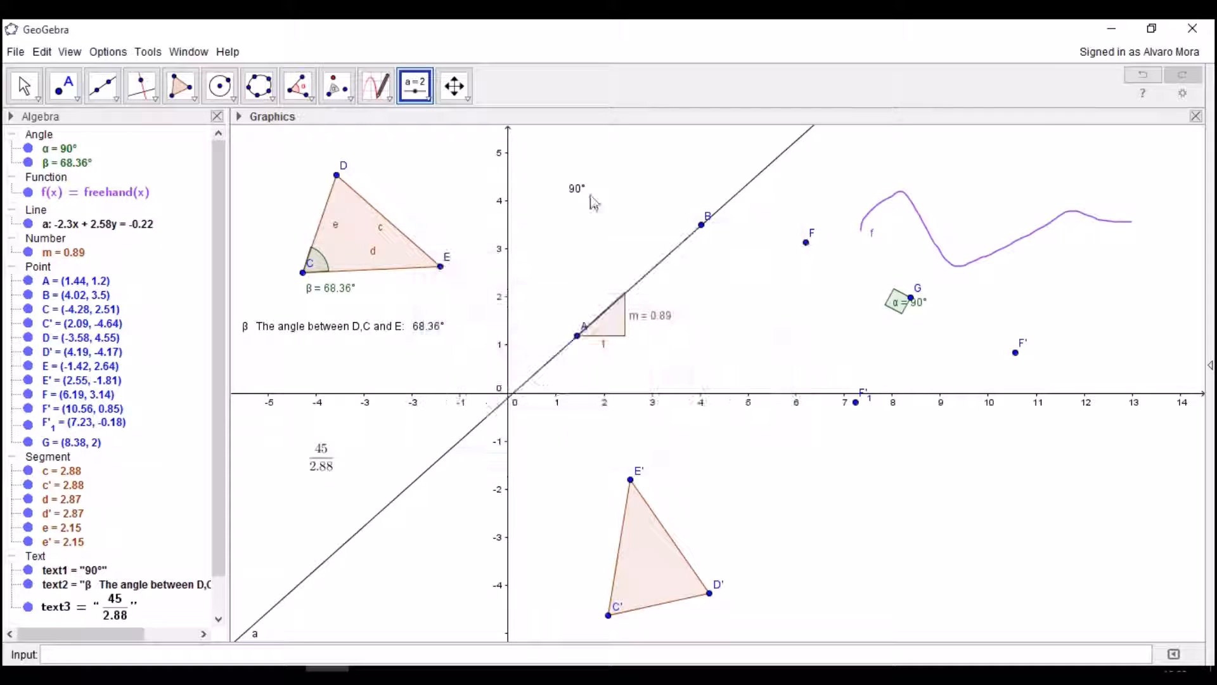
Step: Start a new empty construction without saving the changes to the current one
click(22, 54)
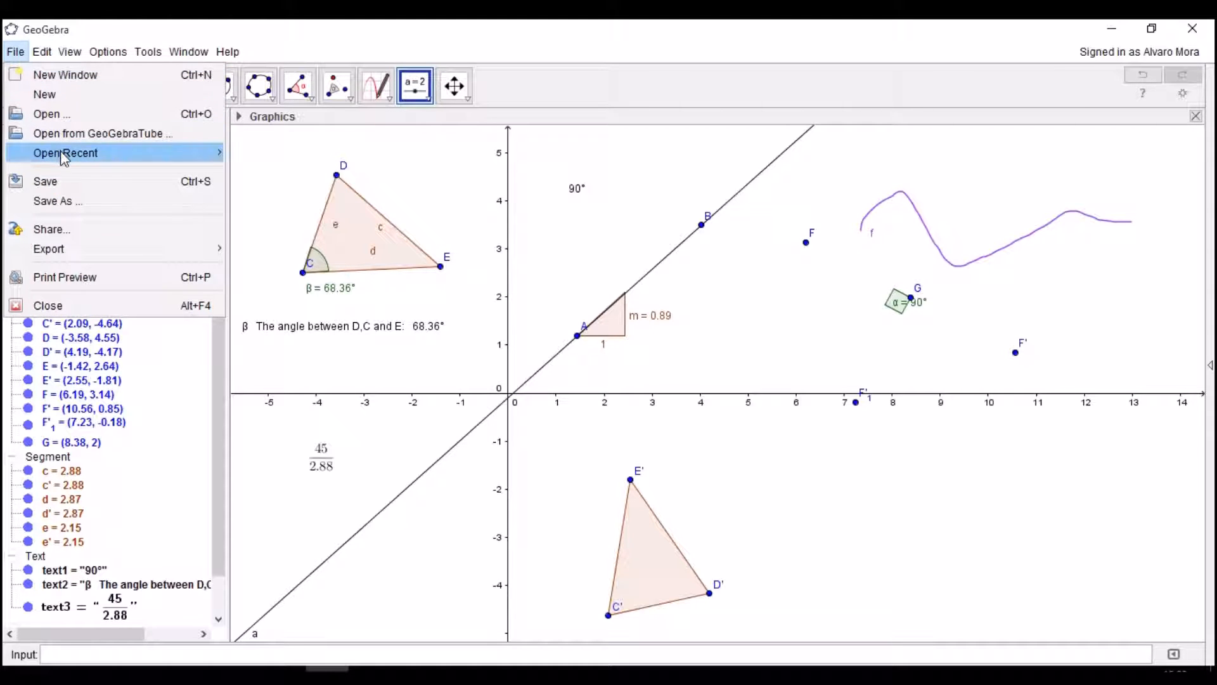
click(61, 99)
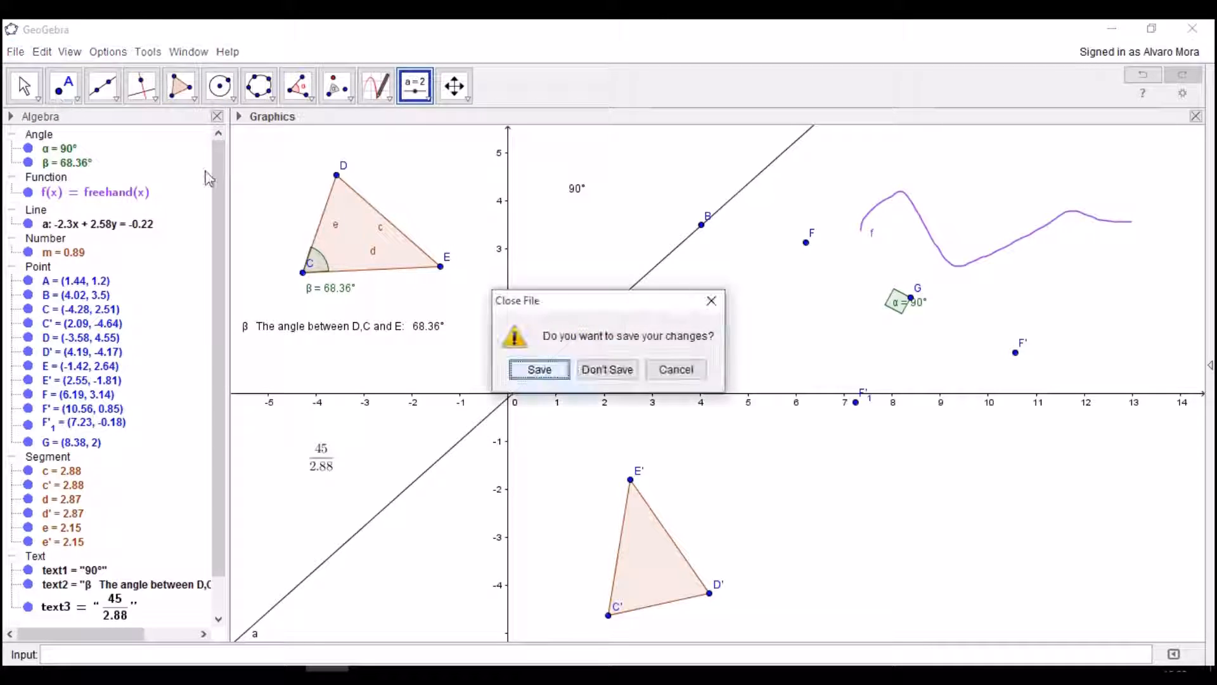
click(610, 369)
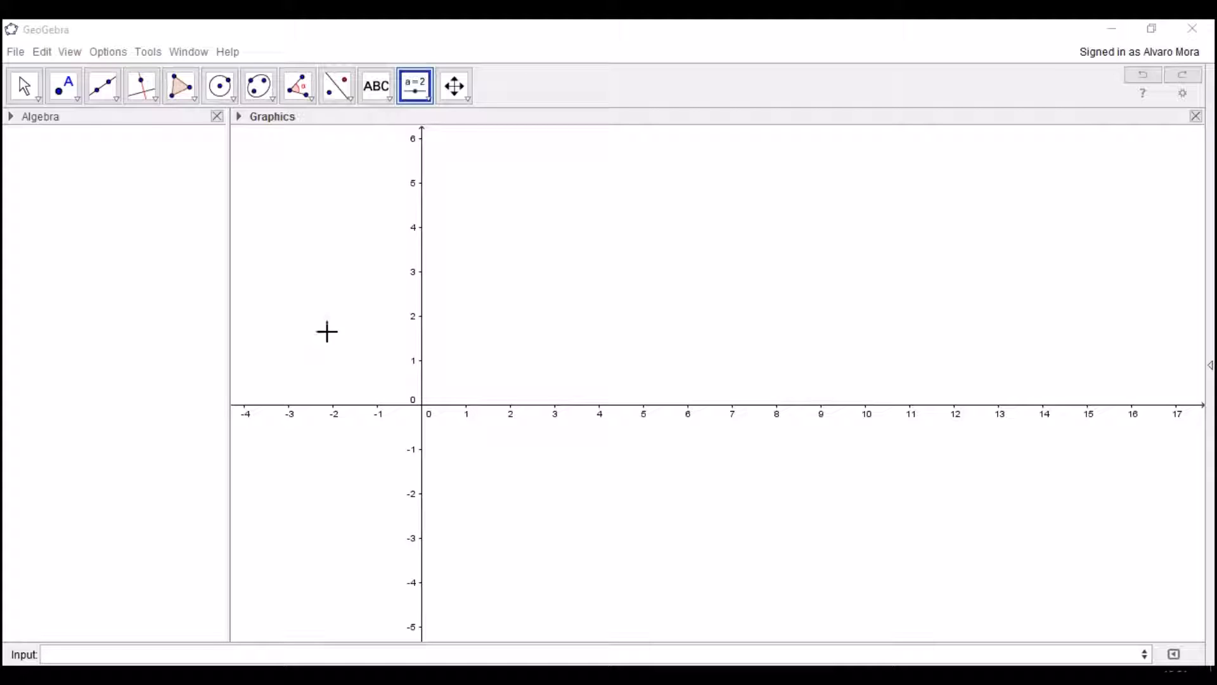
Step: Create a horizontal number slider a with minimum 0 and maximum 5 near (5, 4), and move it to 5
click(431, 99)
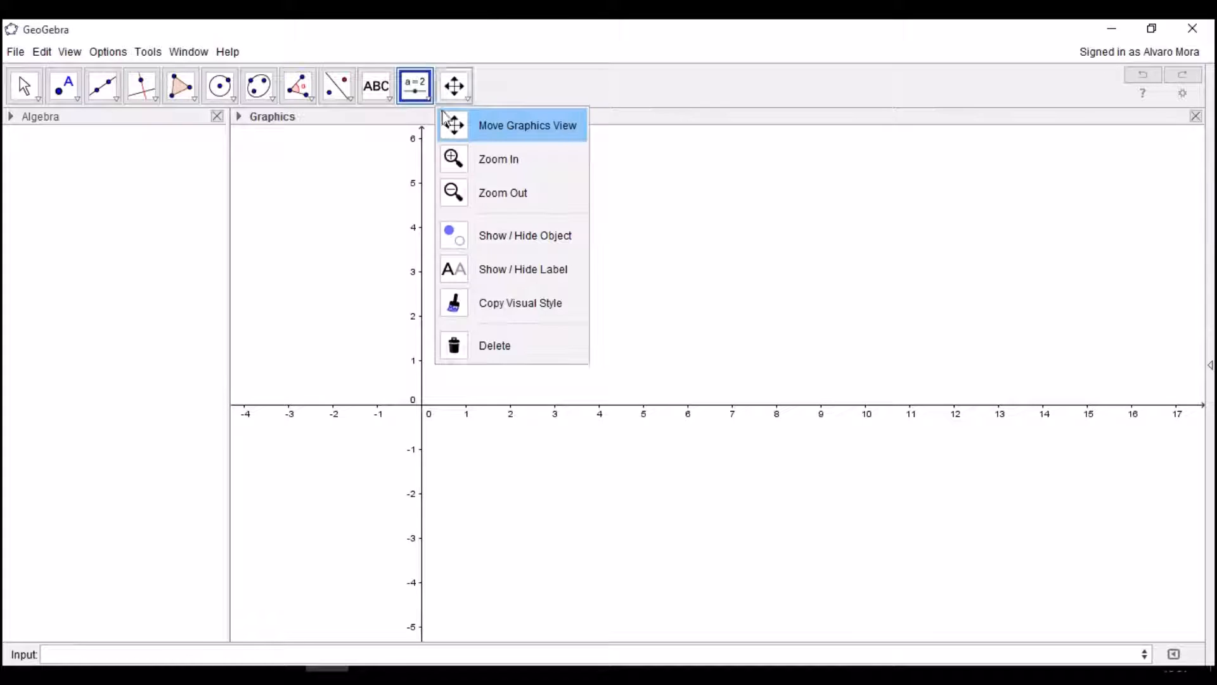
click(438, 129)
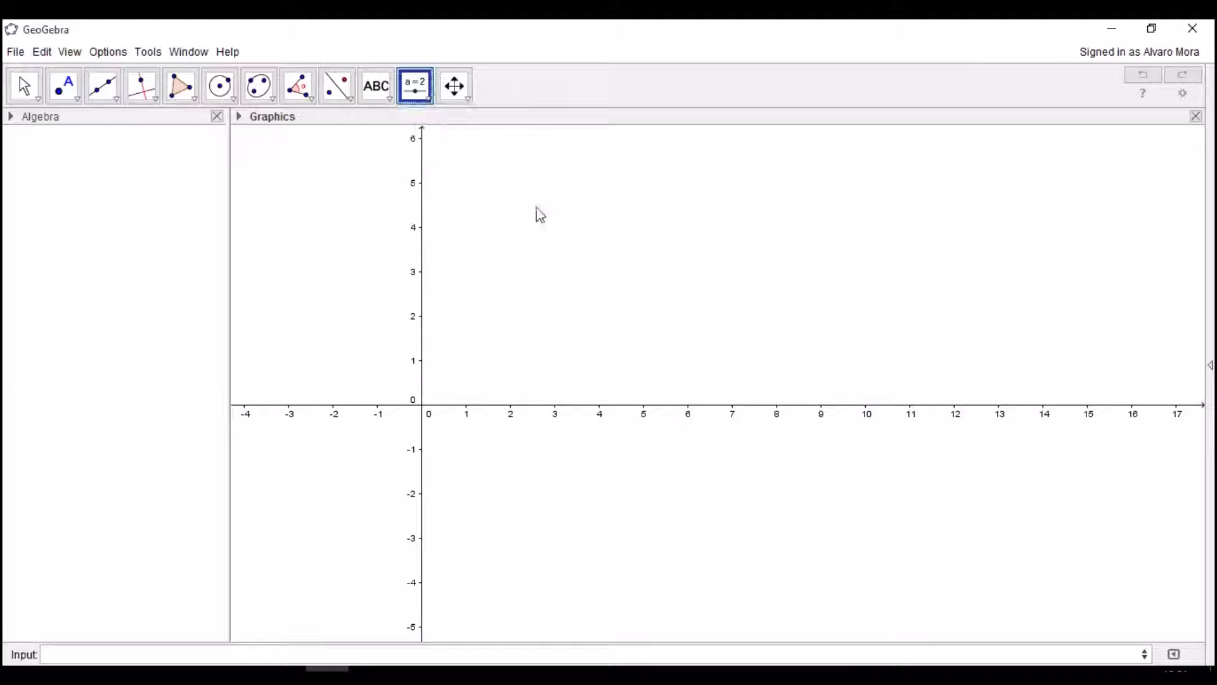
click(652, 235)
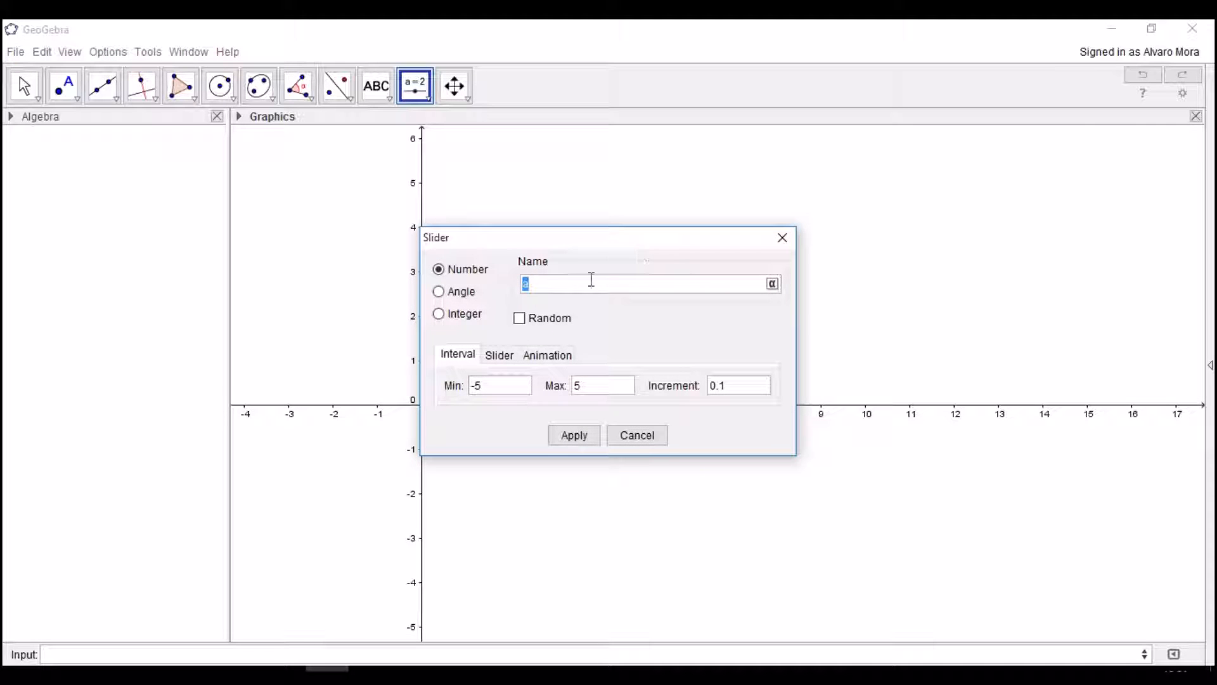
text(x)
drag(512, 388, 471, 387)
click(568, 435)
click(25, 86)
click(690, 223)
drag(690, 223, 838, 241)
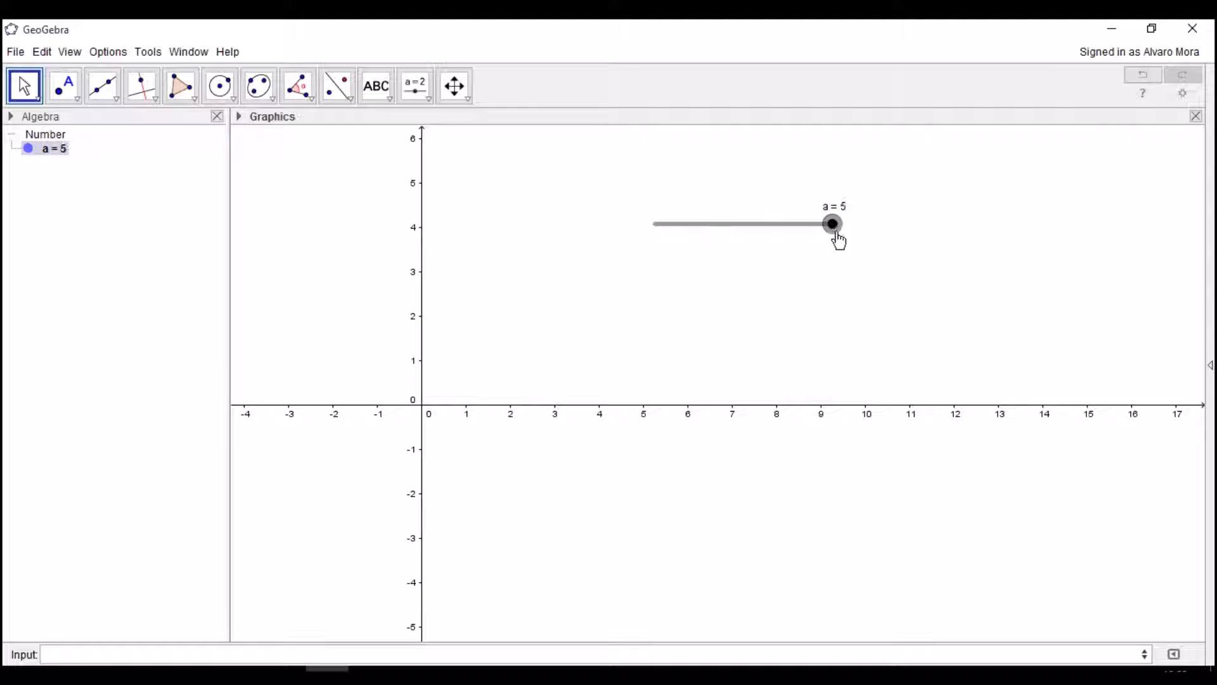
Step: Replace the increment of slider a in its object properties
right_click(834, 228)
click(896, 415)
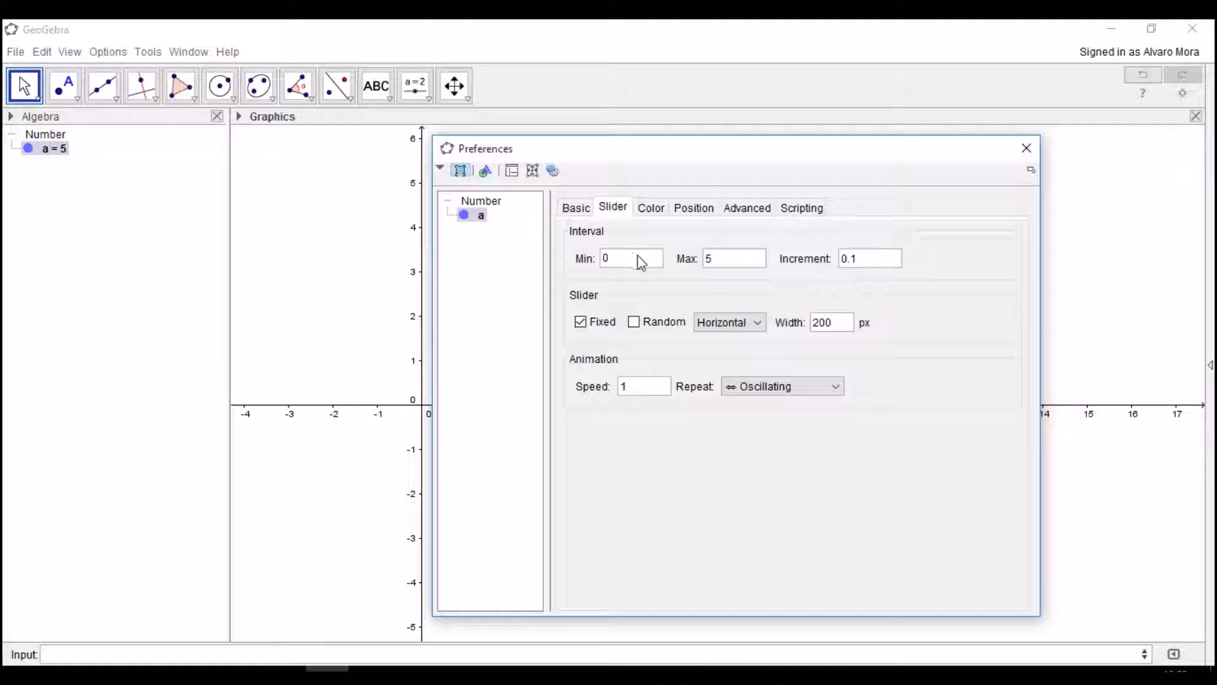
double_click(880, 256)
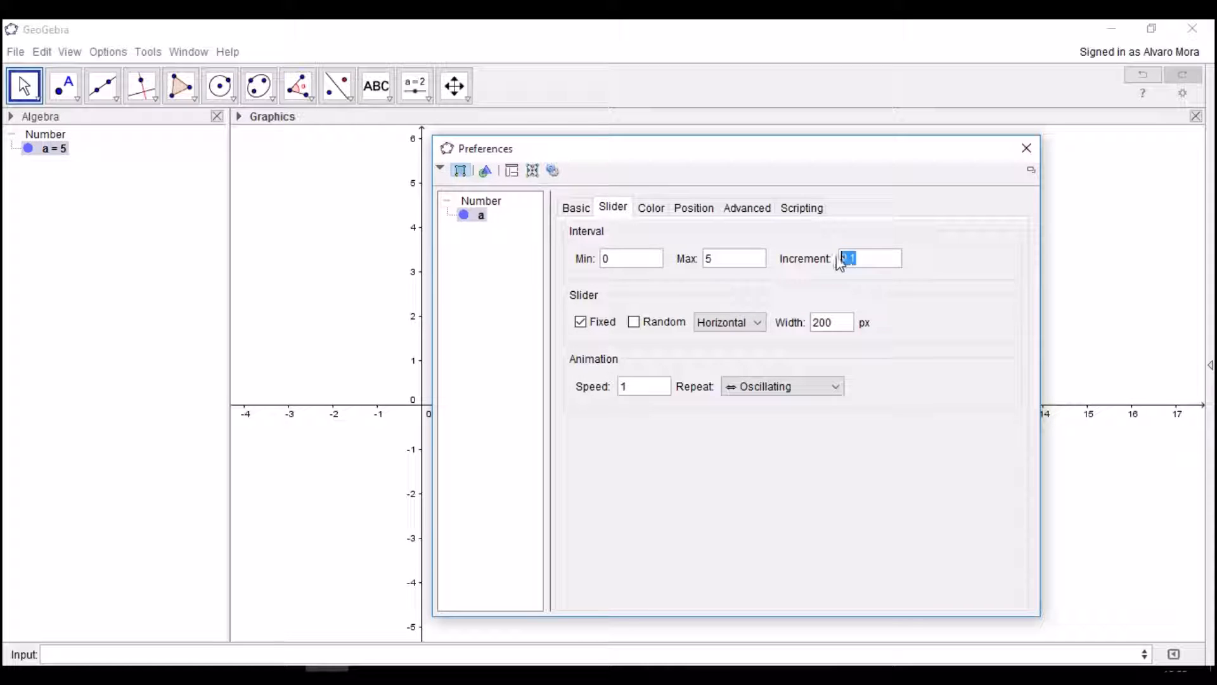
key(BackSpace)
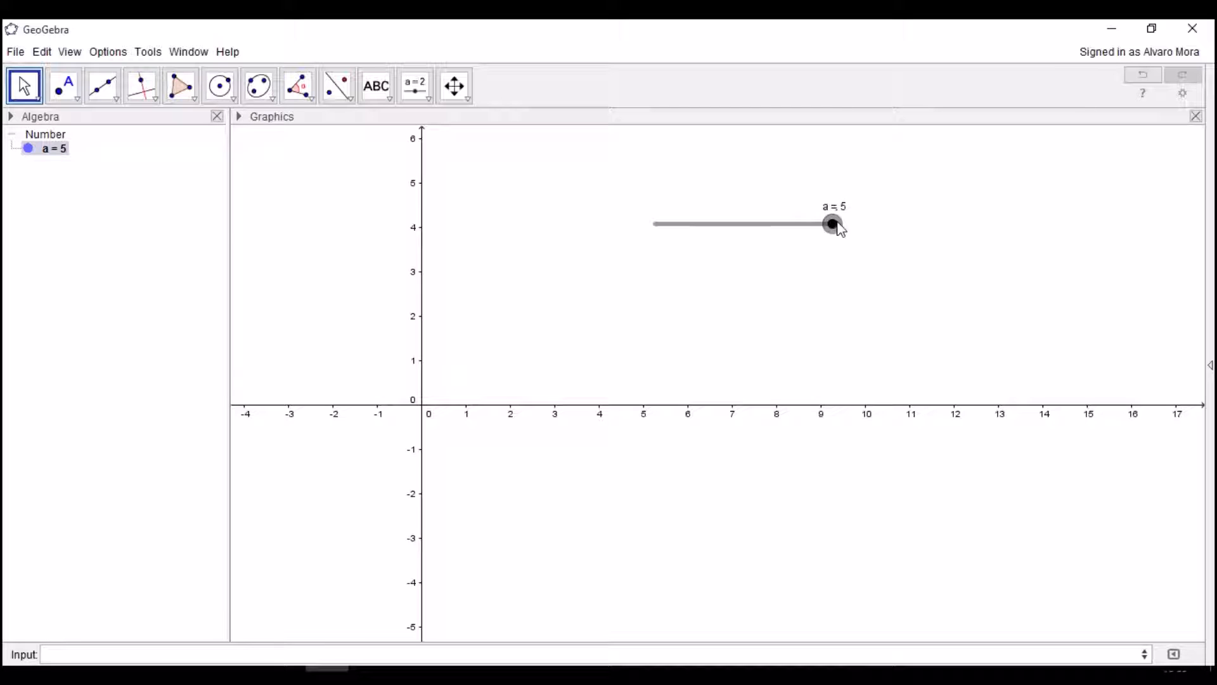
Step: Test slider a by moving it to 2, to 0 and to 4
drag(829, 224, 731, 234)
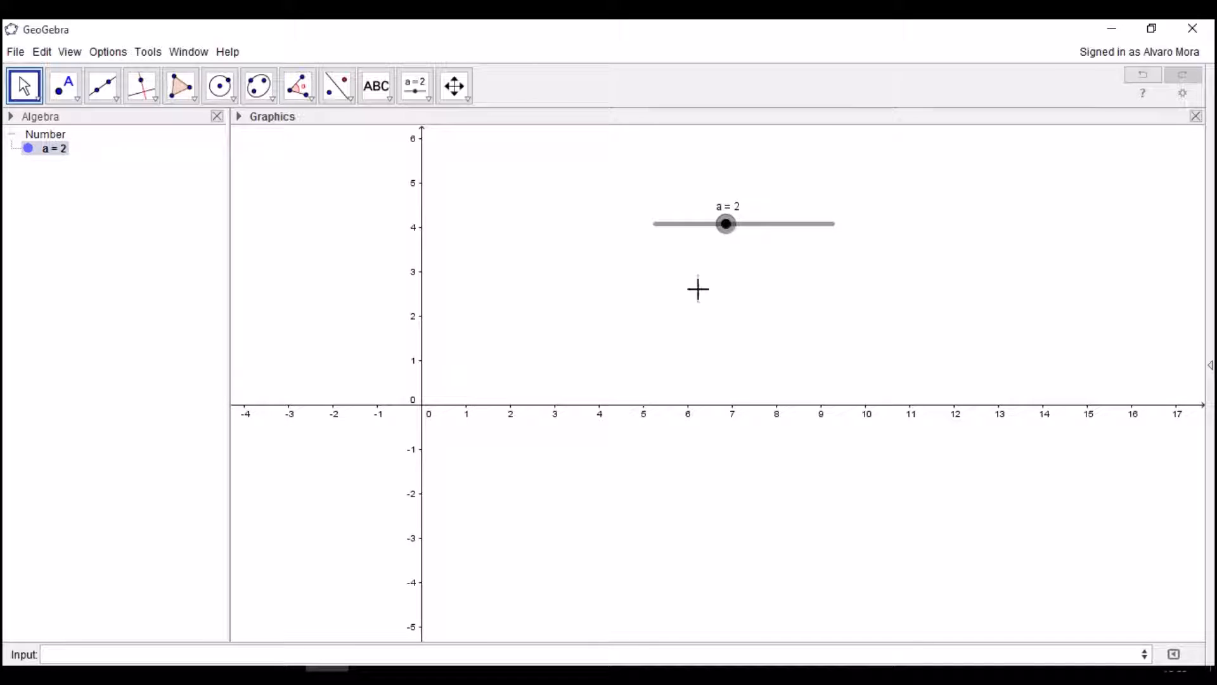
drag(723, 232, 663, 239)
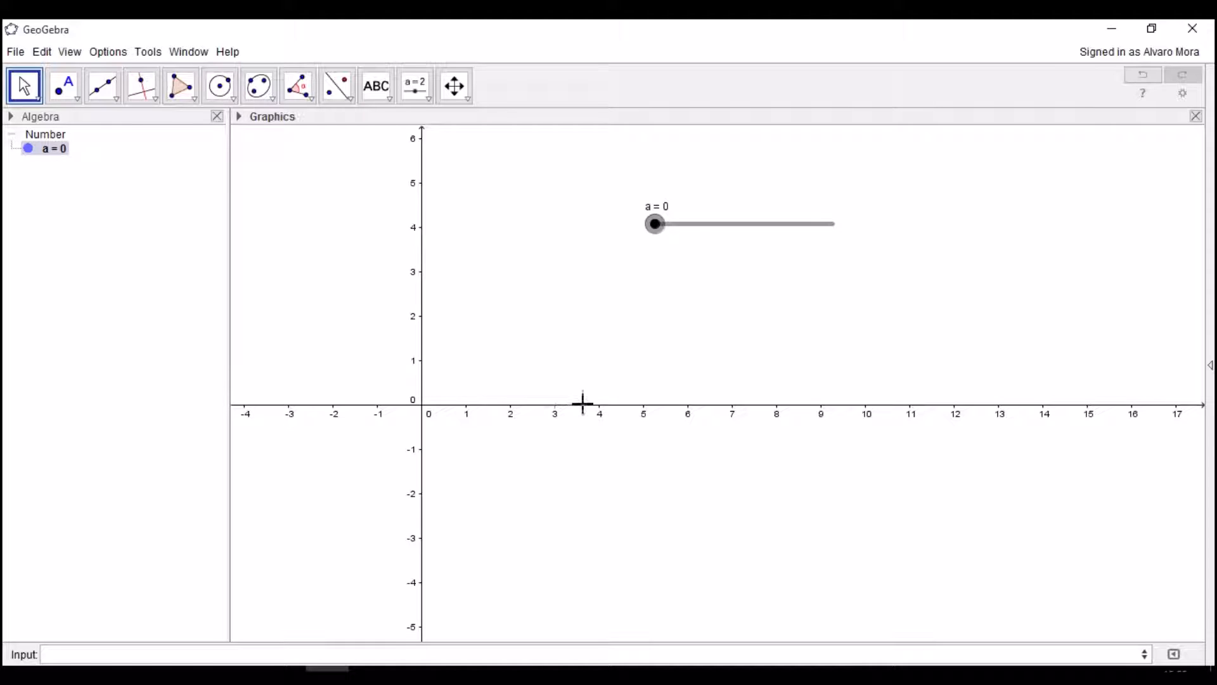
drag(658, 228, 799, 230)
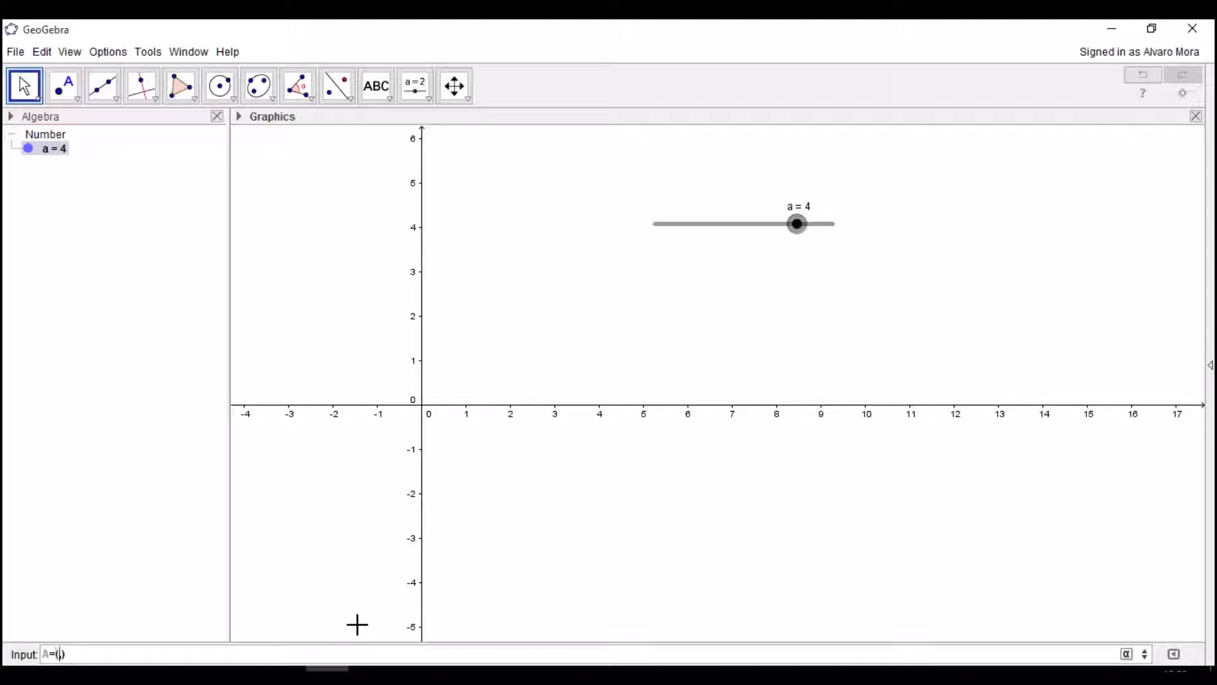
Step: Define a point A on the x-axis whose x-coordinate follows slider a and whose y-coordinate is 0
key(Right)
key(Return)
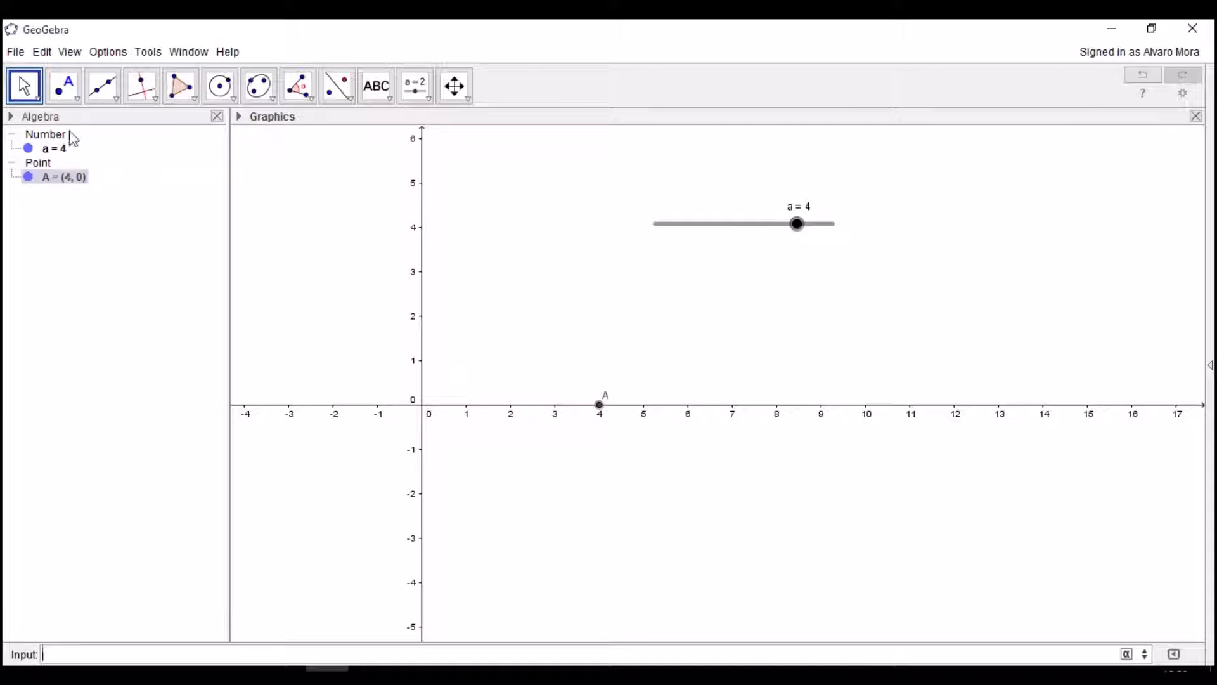
Step: Move slider a to 0, start its animation and stop it again
drag(797, 223, 653, 236)
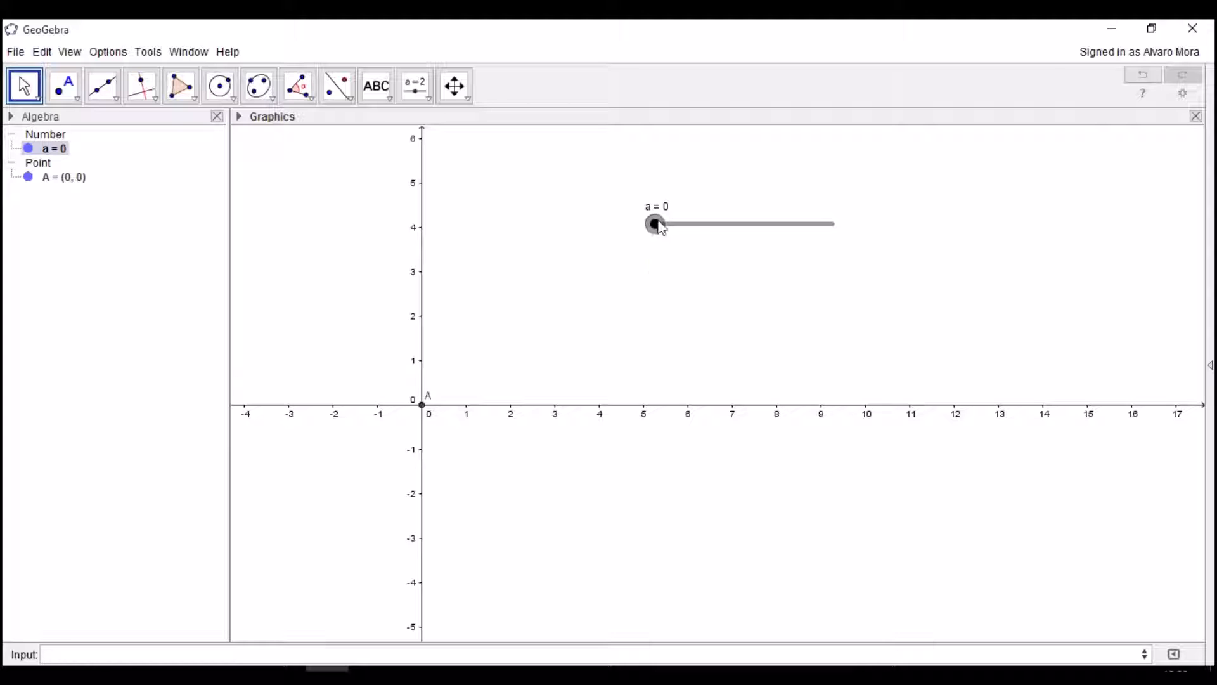
mouse_move(673, 228)
mouse_down()
mouse_move(837, 228)
mouse_move(662, 236)
mouse_up()
right_click(655, 224)
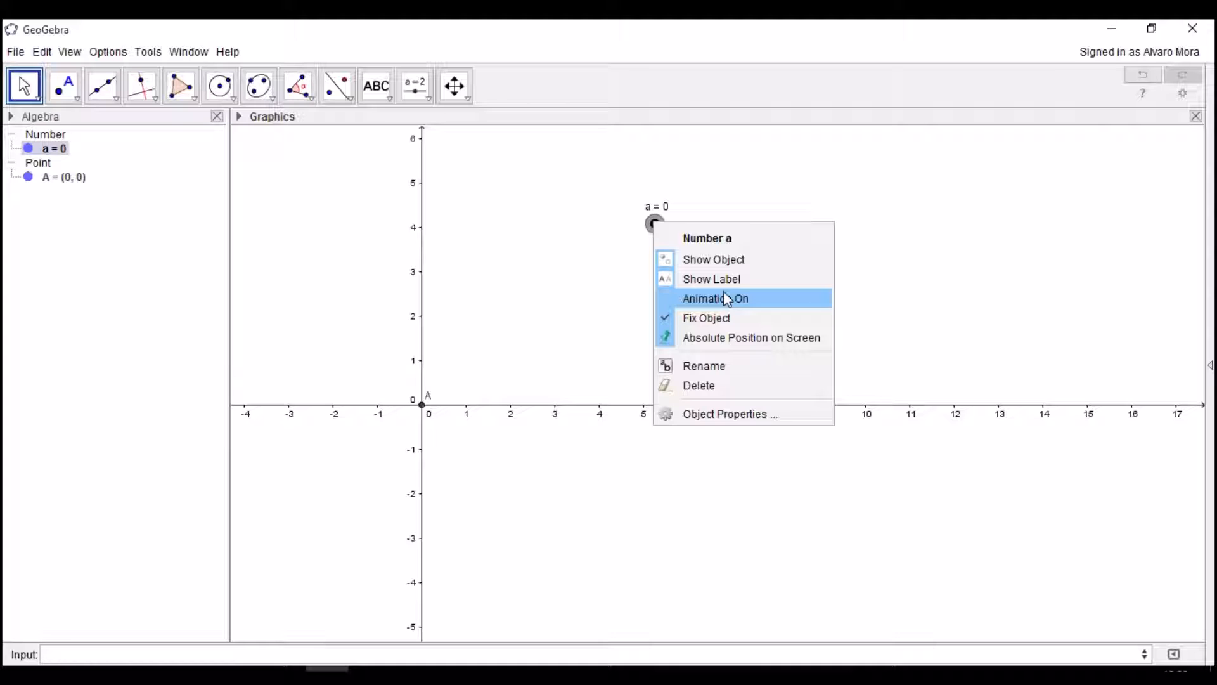
click(724, 298)
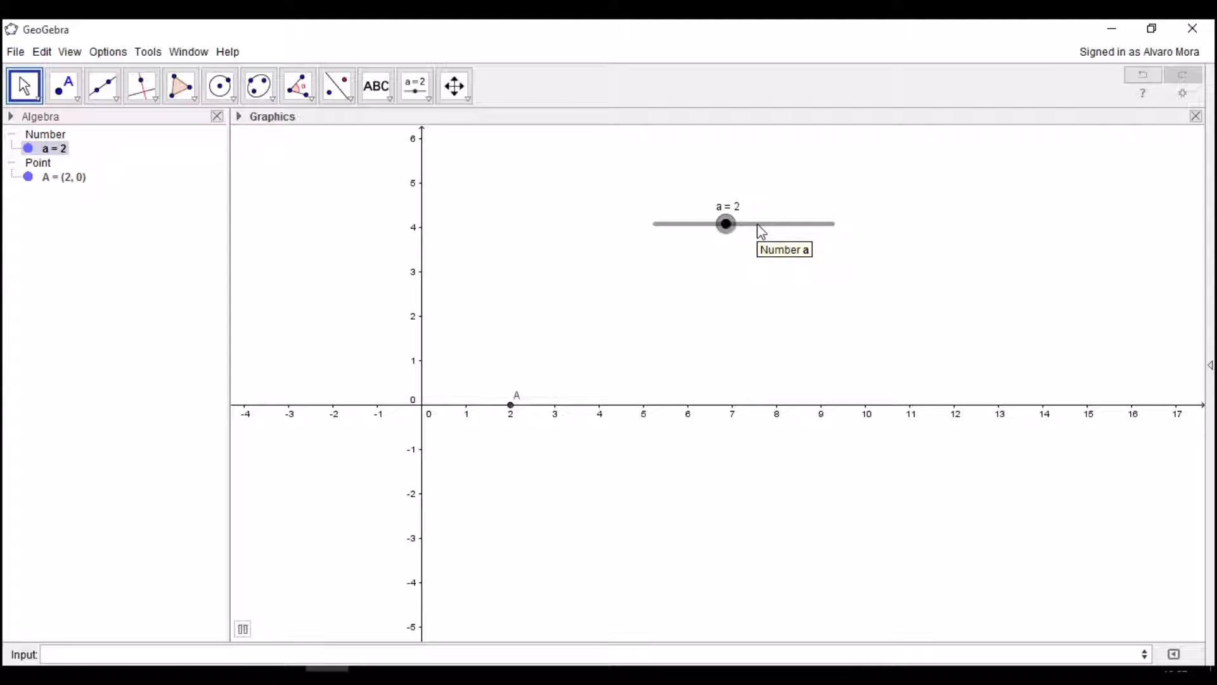
right_click(759, 225)
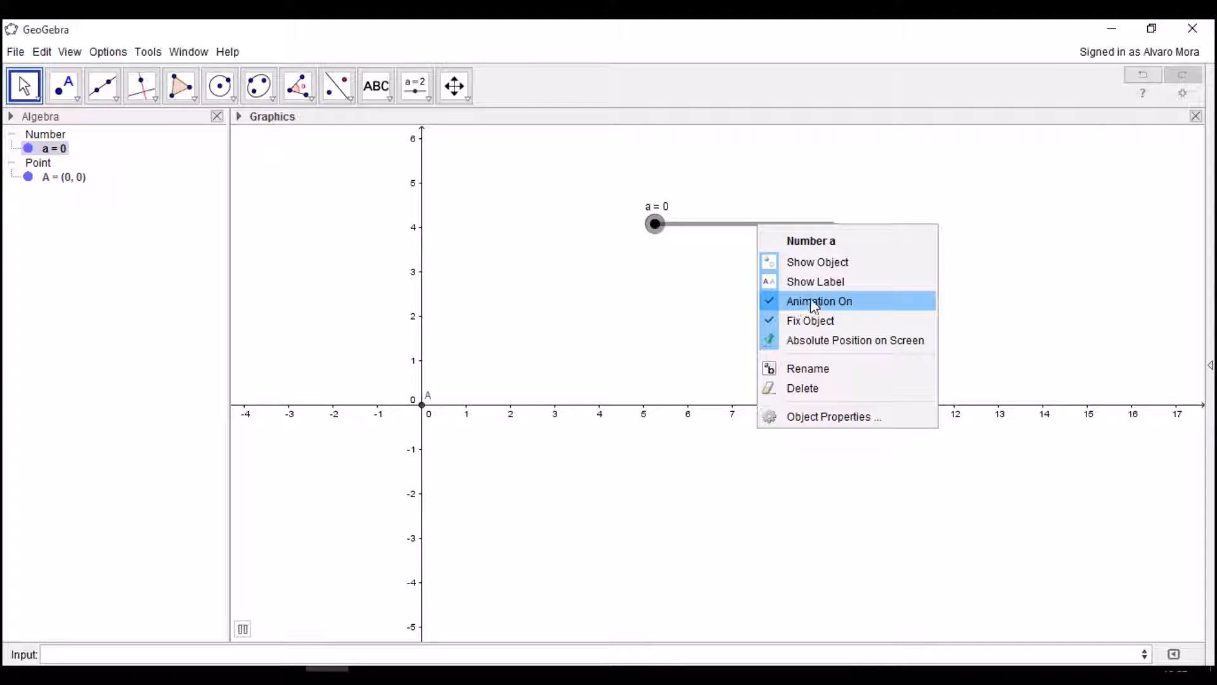
click(844, 309)
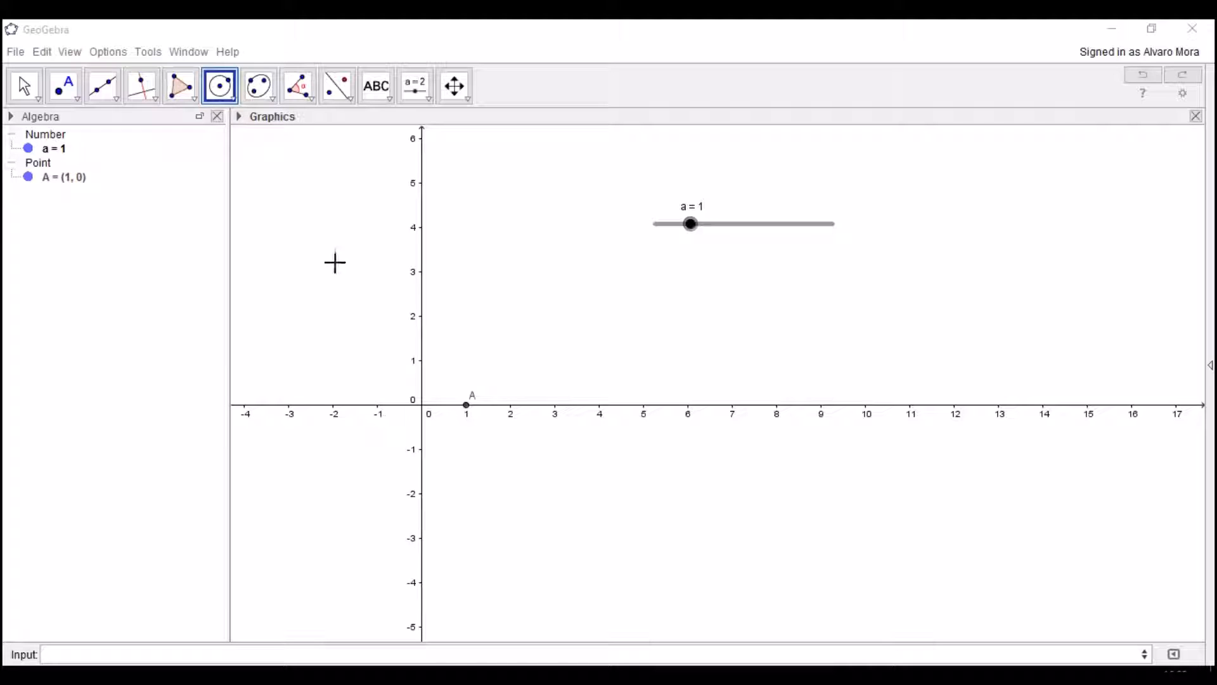
Step: Draw a circle centred at about (5.6, -2.06) with radius a, and test it by moving slider a to 3 and back to 1
click(234, 99)
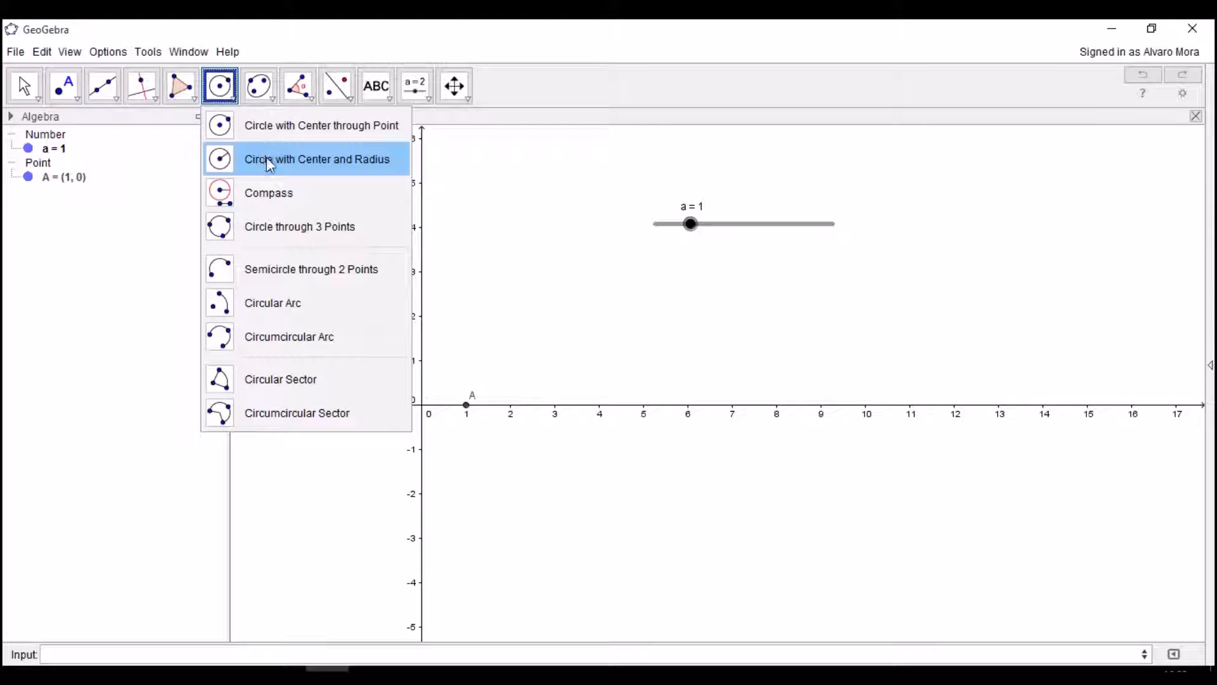
click(348, 166)
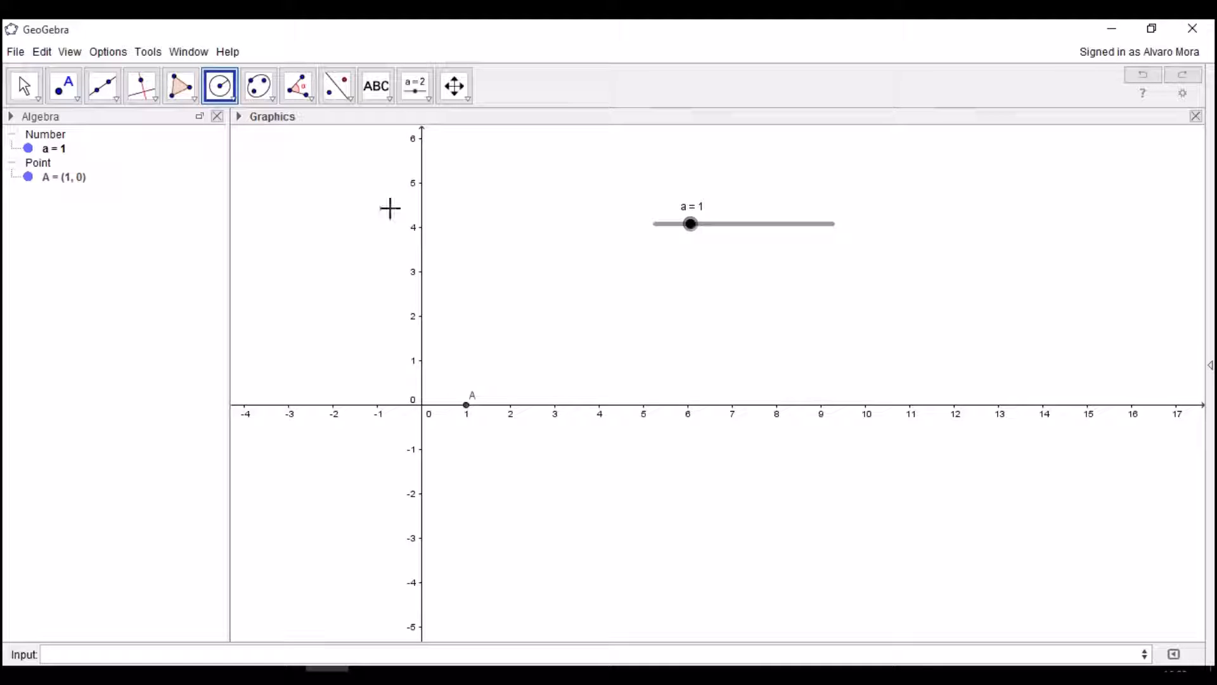
click(670, 495)
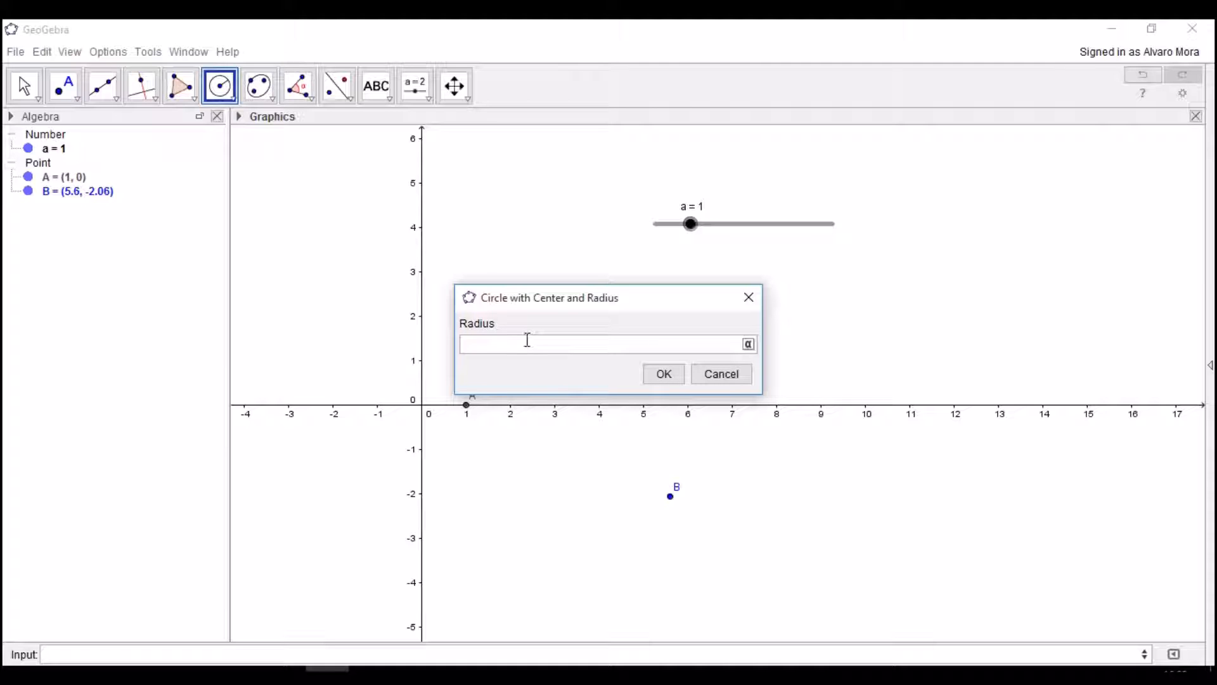
drag(620, 299, 464, 246)
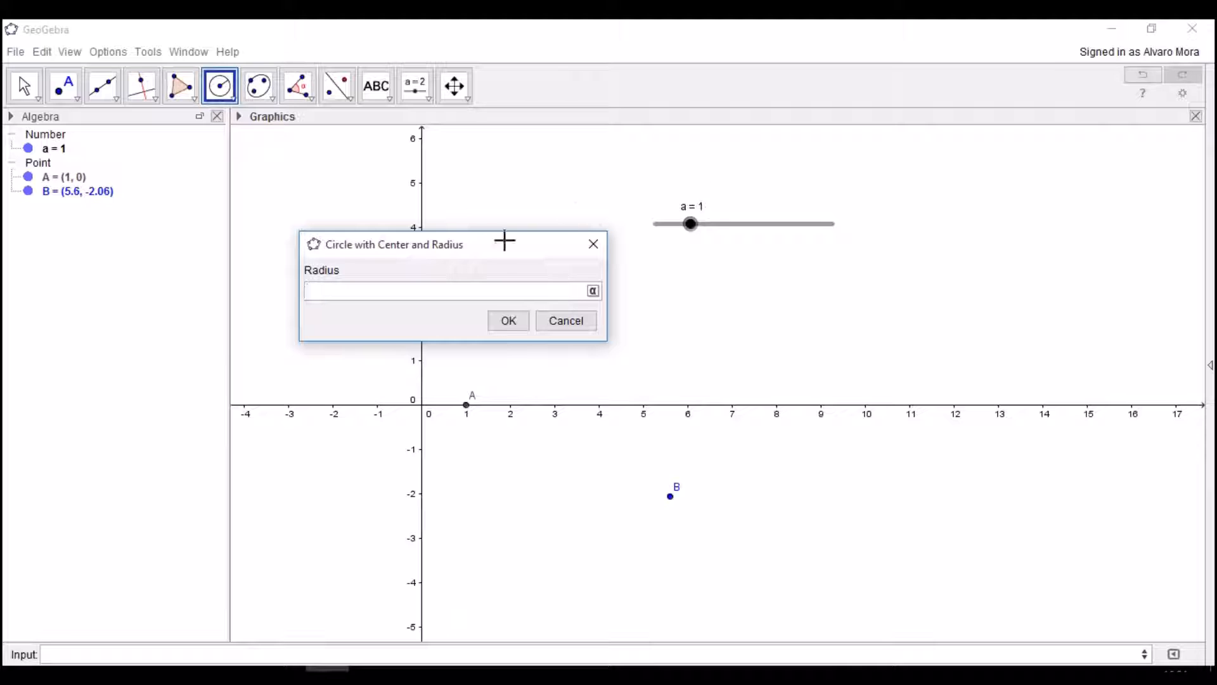
click(510, 320)
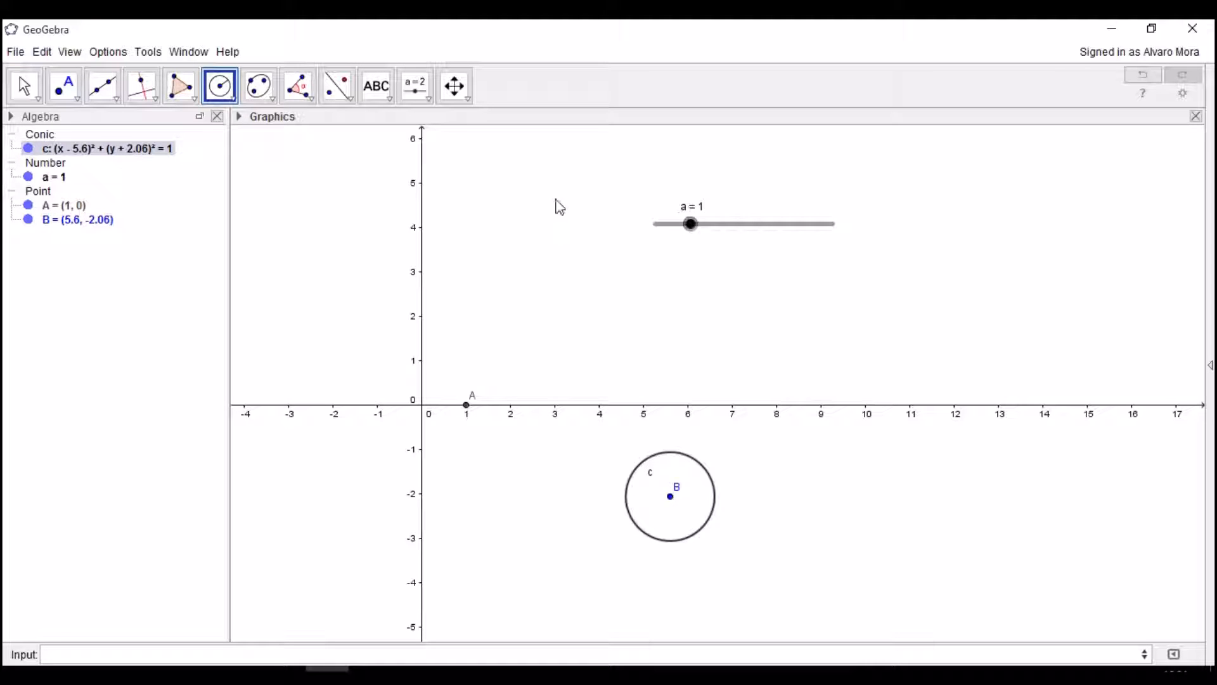
key(Escape)
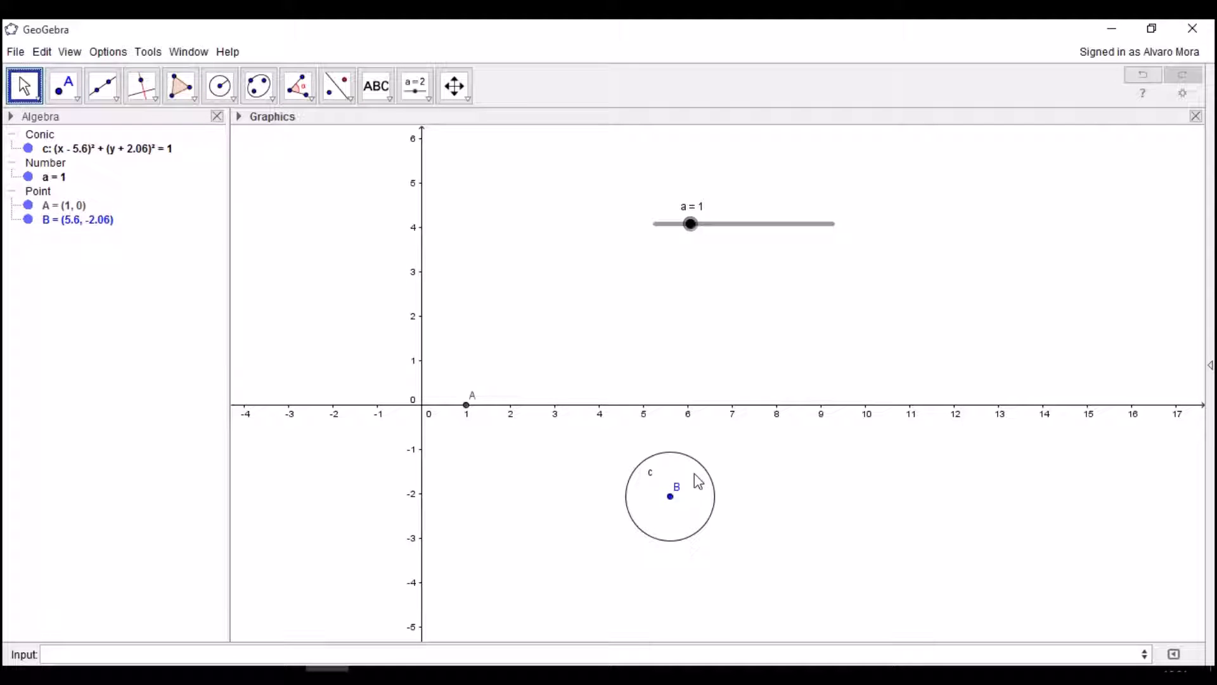
drag(692, 225, 772, 228)
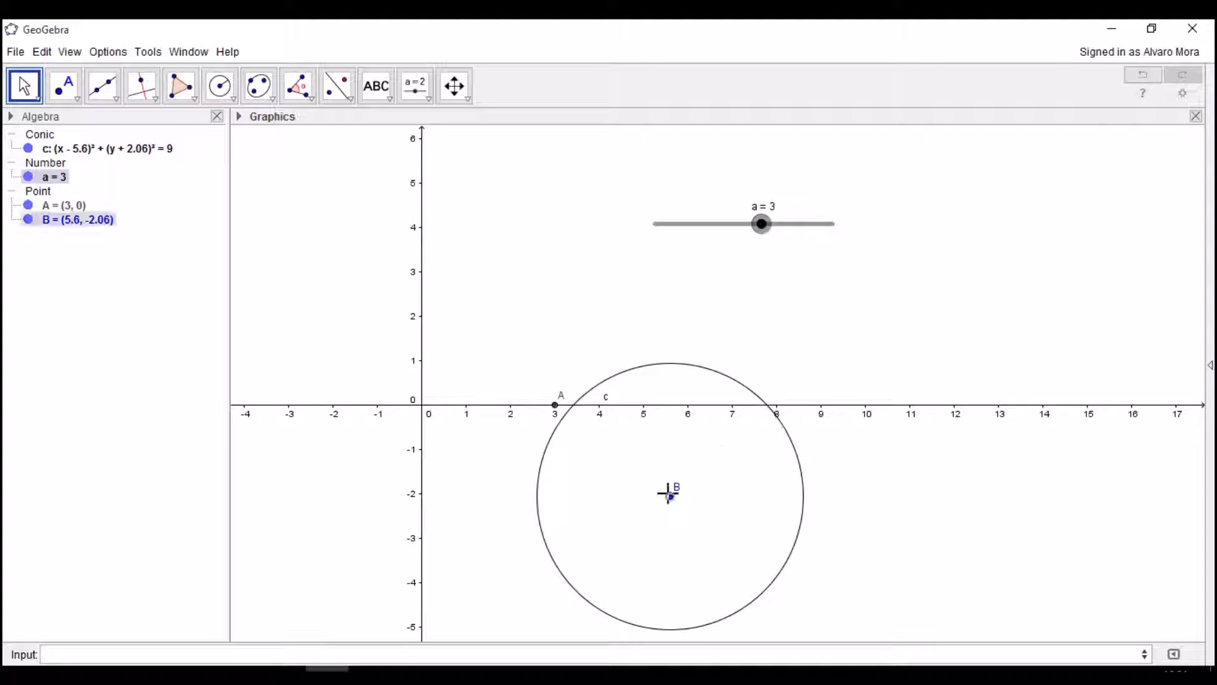
drag(745, 236, 696, 239)
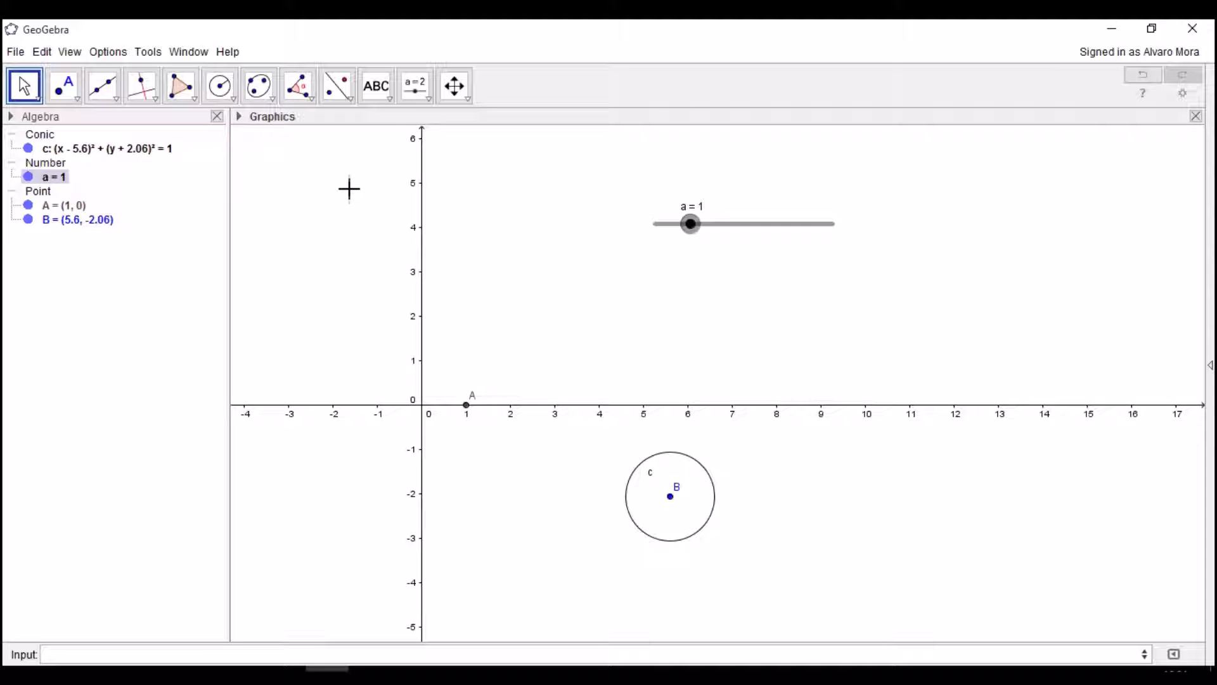
Step: Create a regular polygon from base points at about (1.86, 2.24) and (4.06, 2.2) with a as its number of vertices
click(182, 95)
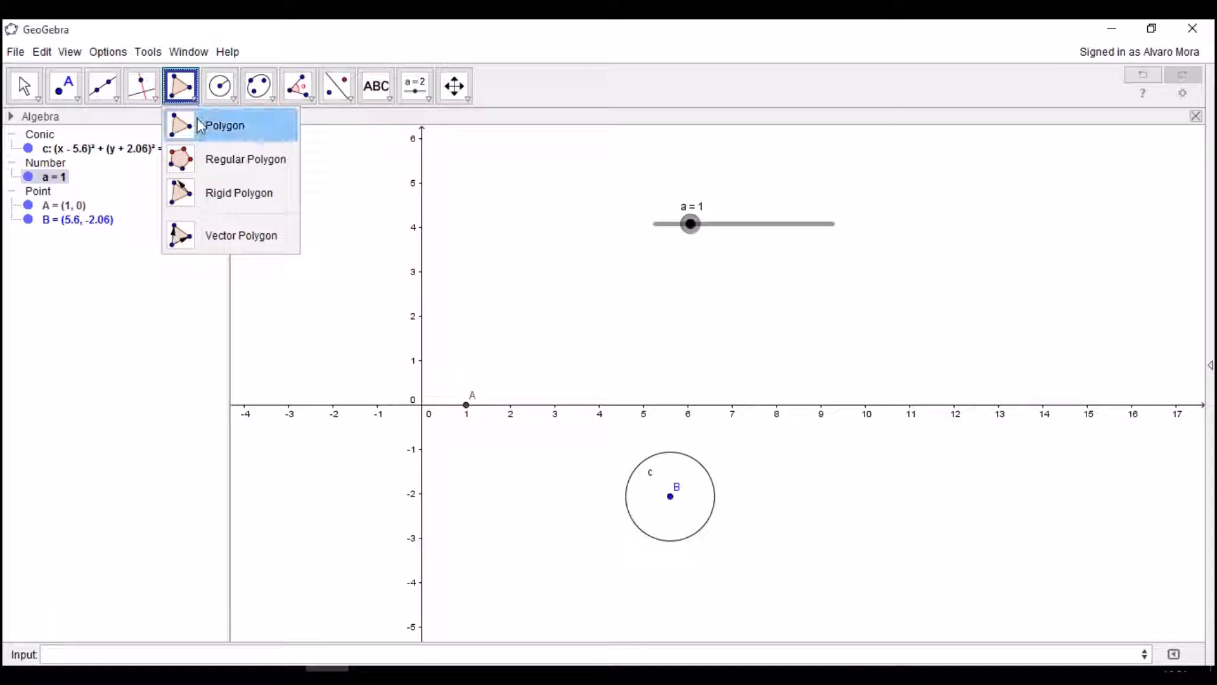
click(244, 164)
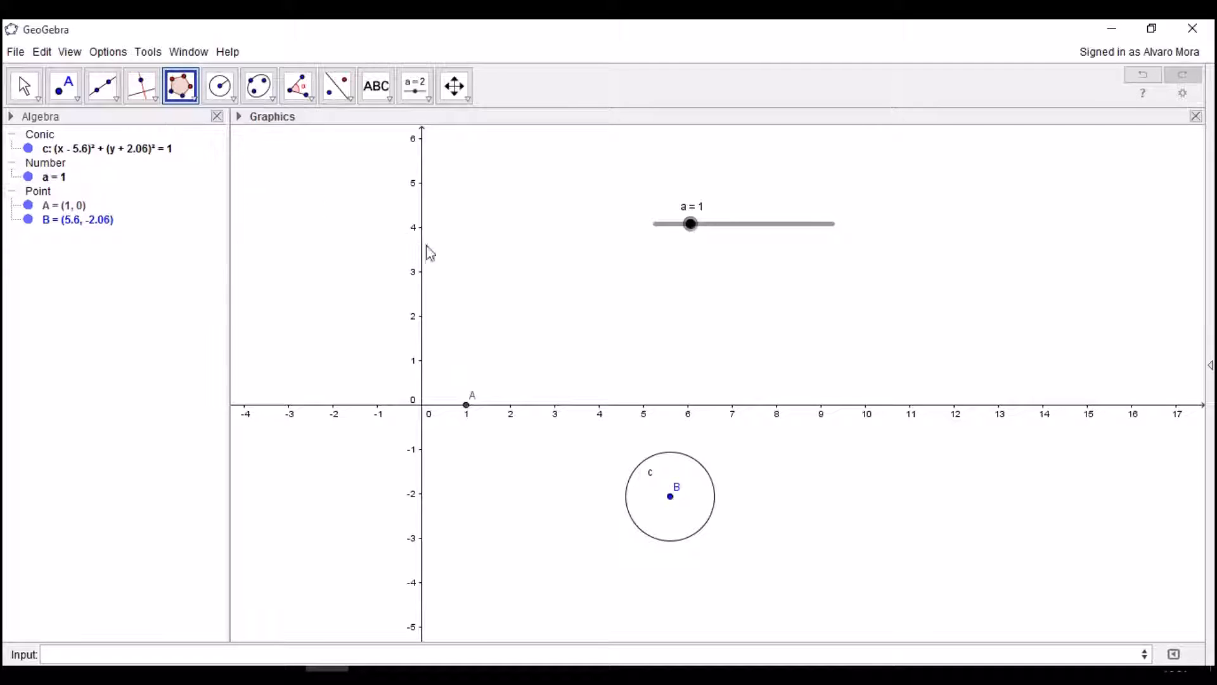
click(504, 305)
click(602, 306)
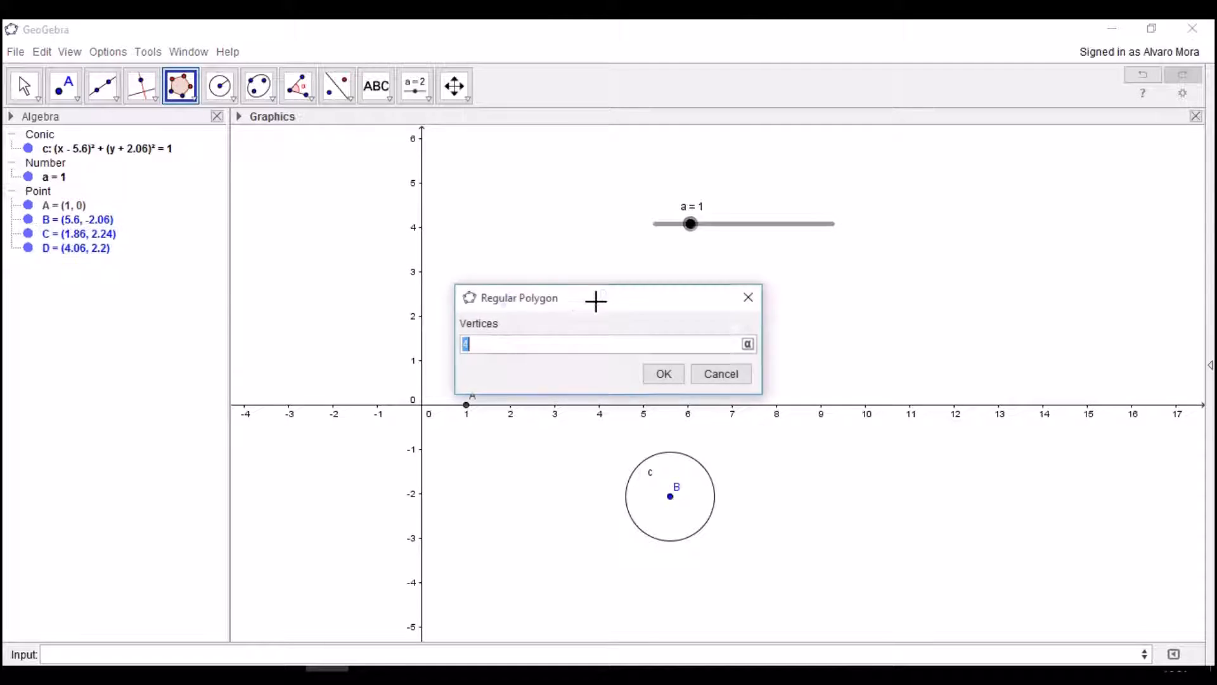
drag(595, 296, 610, 365)
click(515, 413)
text(a)
click(677, 440)
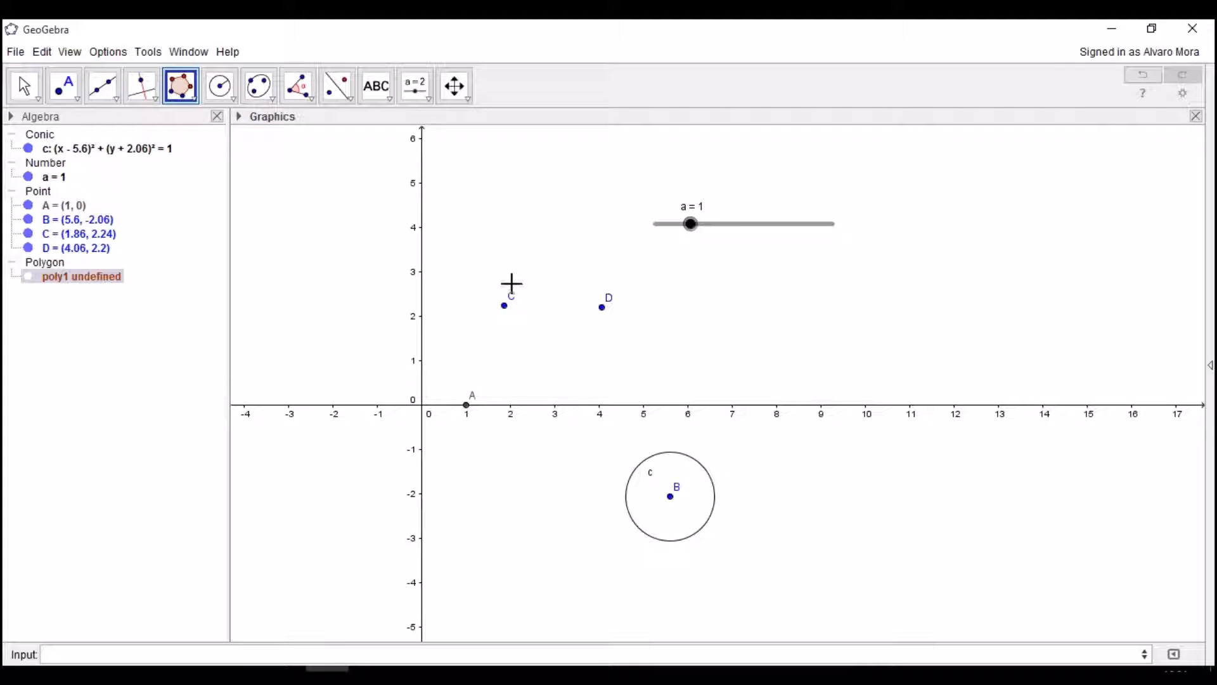
Step: Test the regular polygon by moving slider a to 3, to 5 and back to 3
click(23, 86)
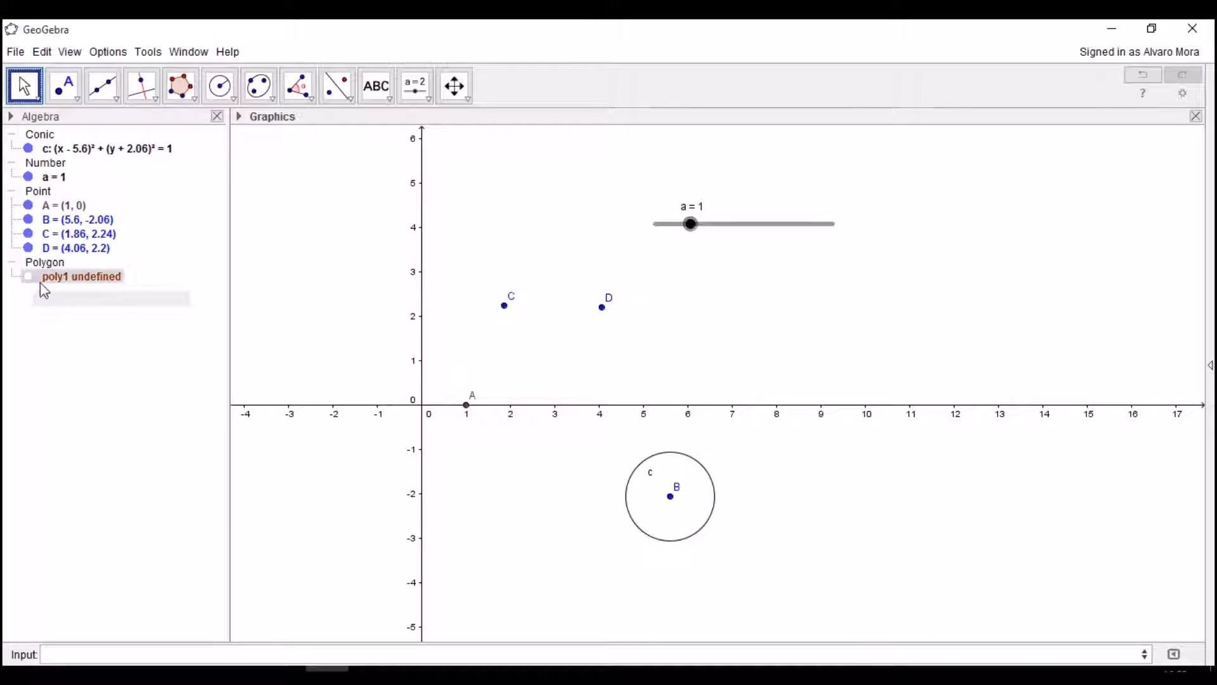
drag(688, 226, 761, 225)
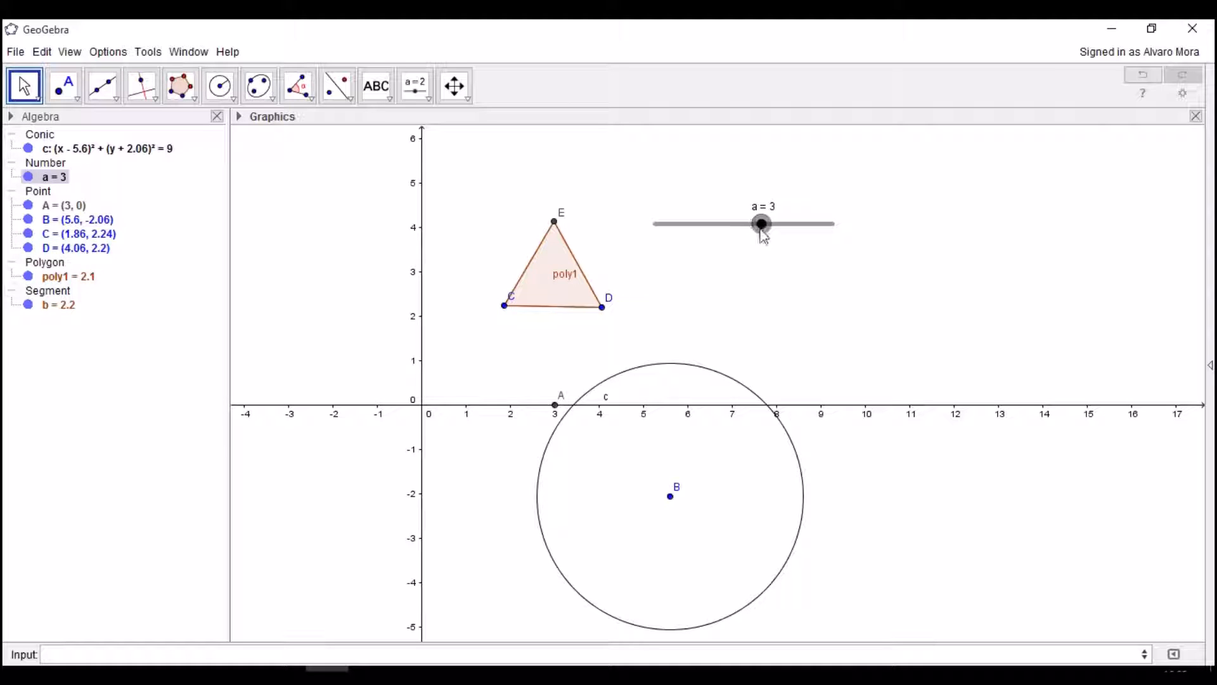
drag(776, 235, 824, 233)
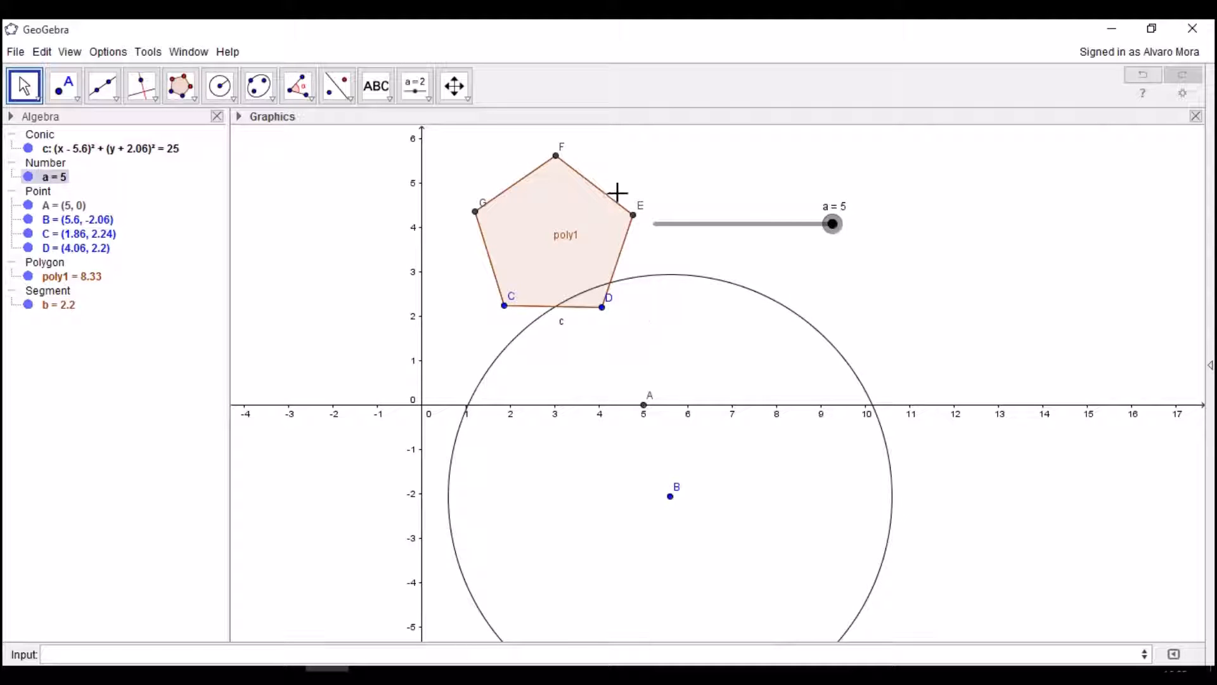
drag(829, 231, 775, 232)
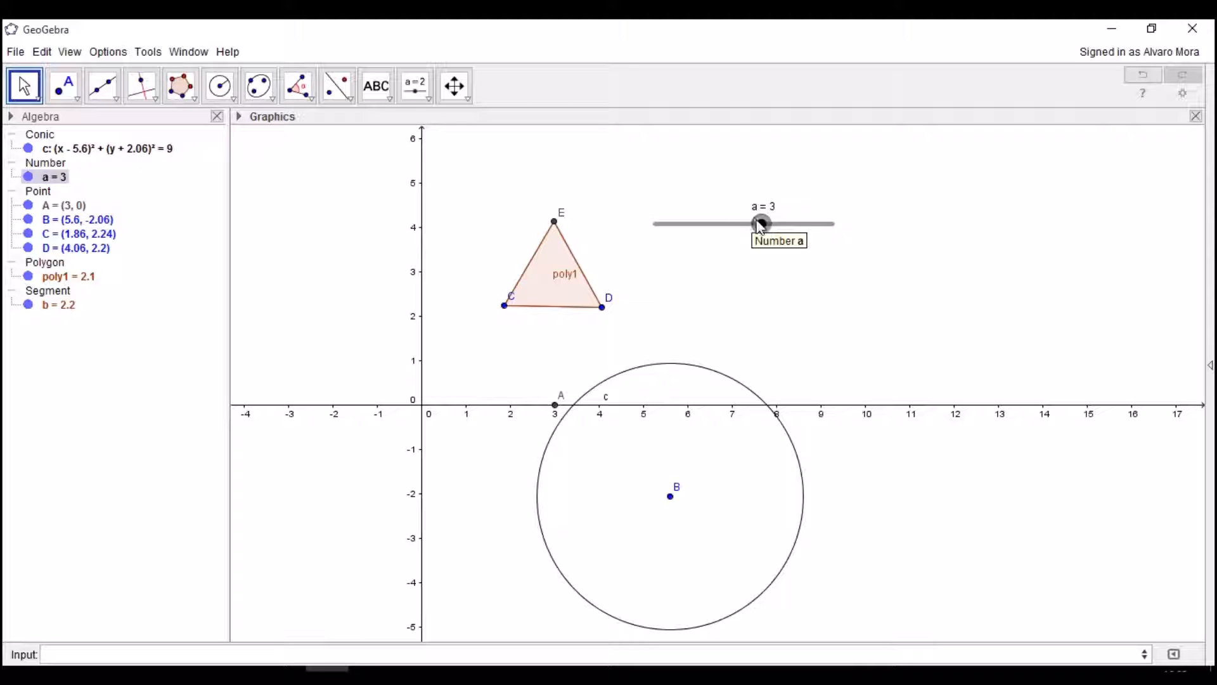
mouse_move(755, 226)
mouse_down()
mouse_move(691, 226)
mouse_move(761, 225)
mouse_up()
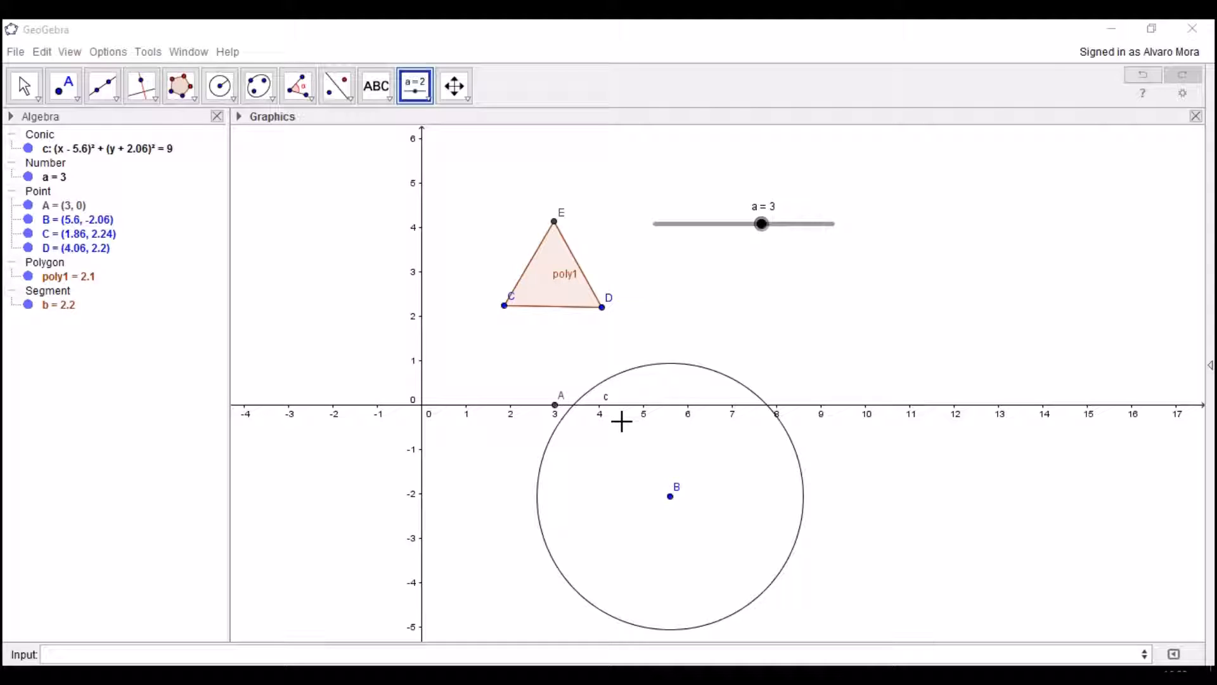
Step: Insert a show/hide check box near (12, 4) with the caption "Check Box" and no linked objects
click(429, 99)
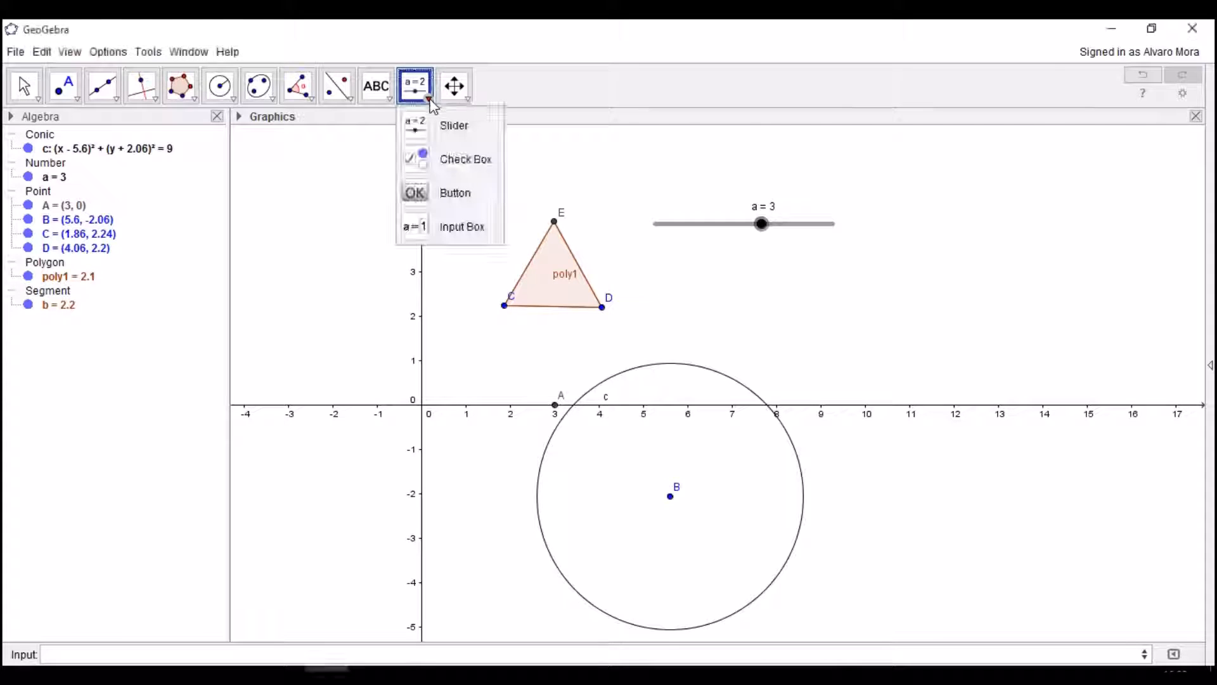
click(461, 163)
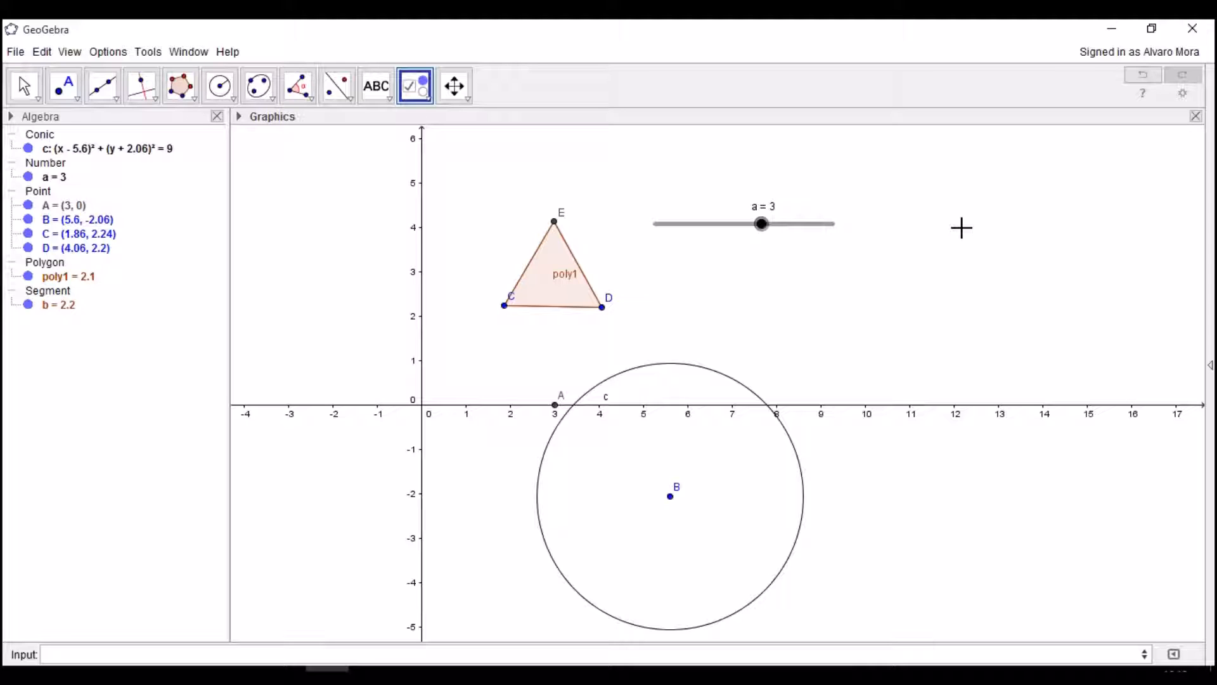
click(962, 228)
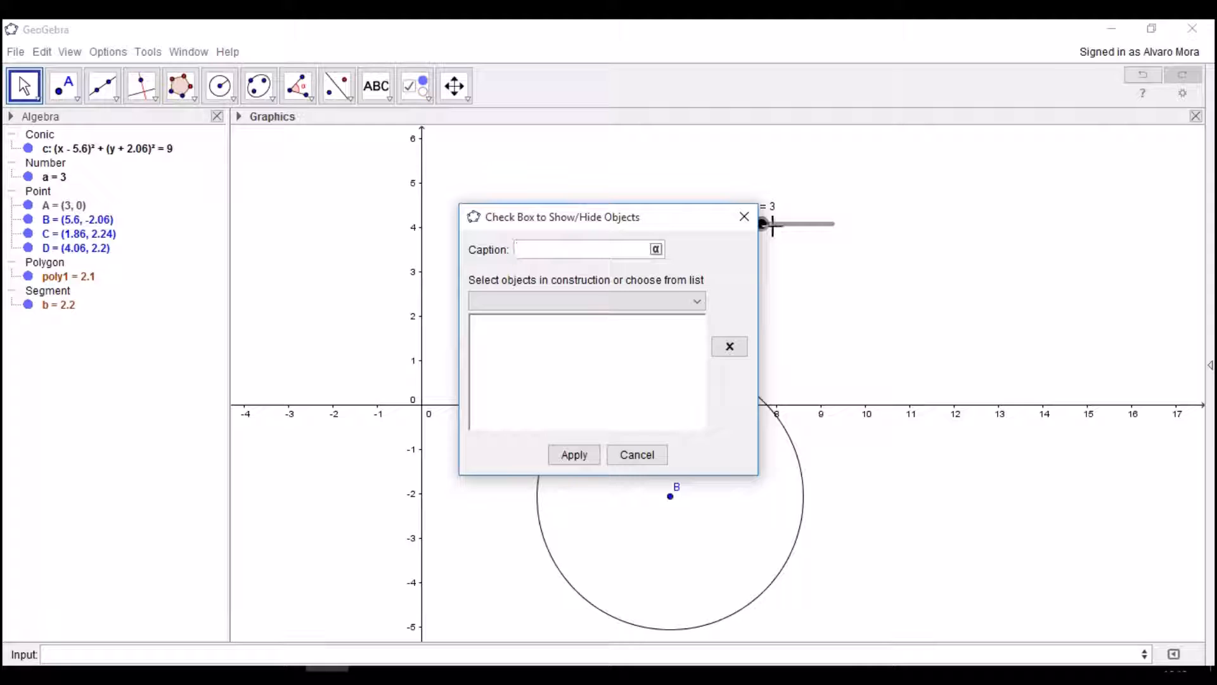
drag(684, 212, 742, 323)
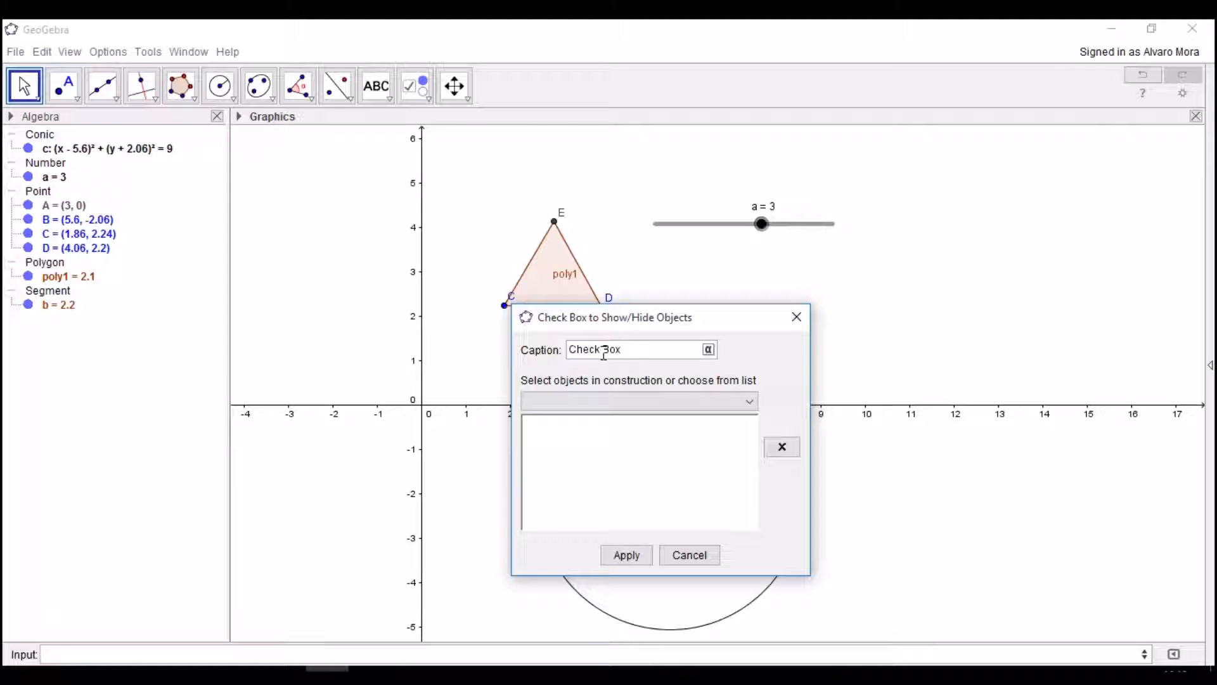
click(634, 558)
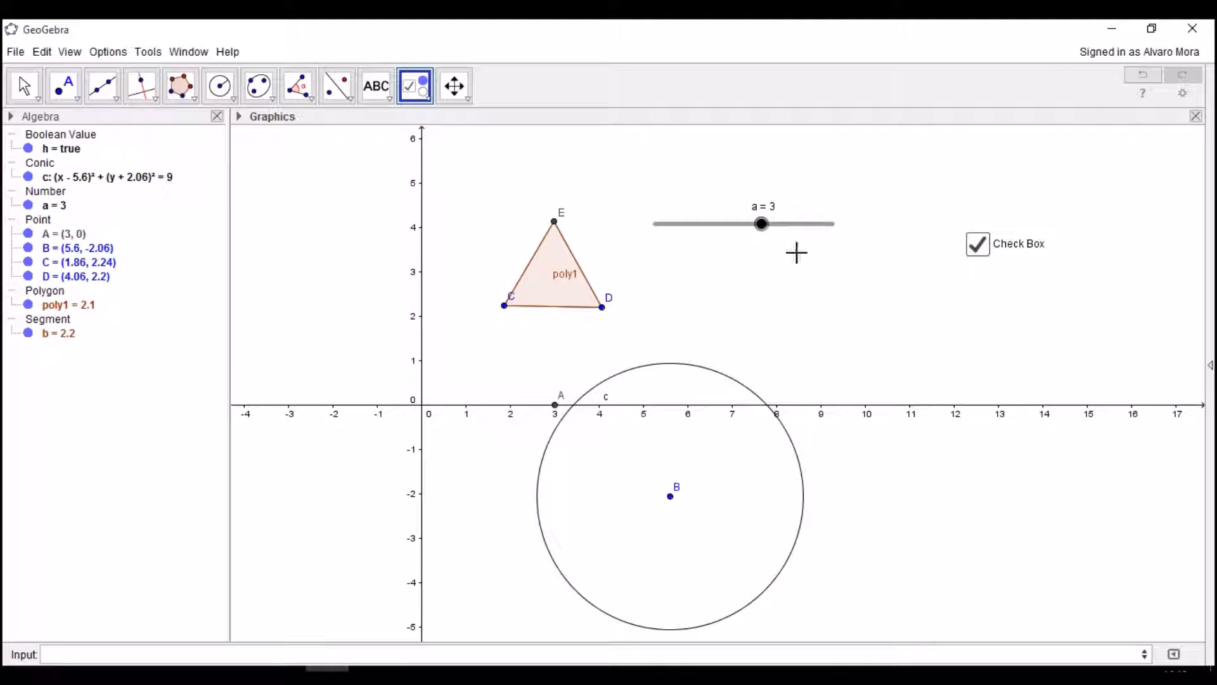
Step: Untick the check box captioned "Check Box" and delete it
click(23, 84)
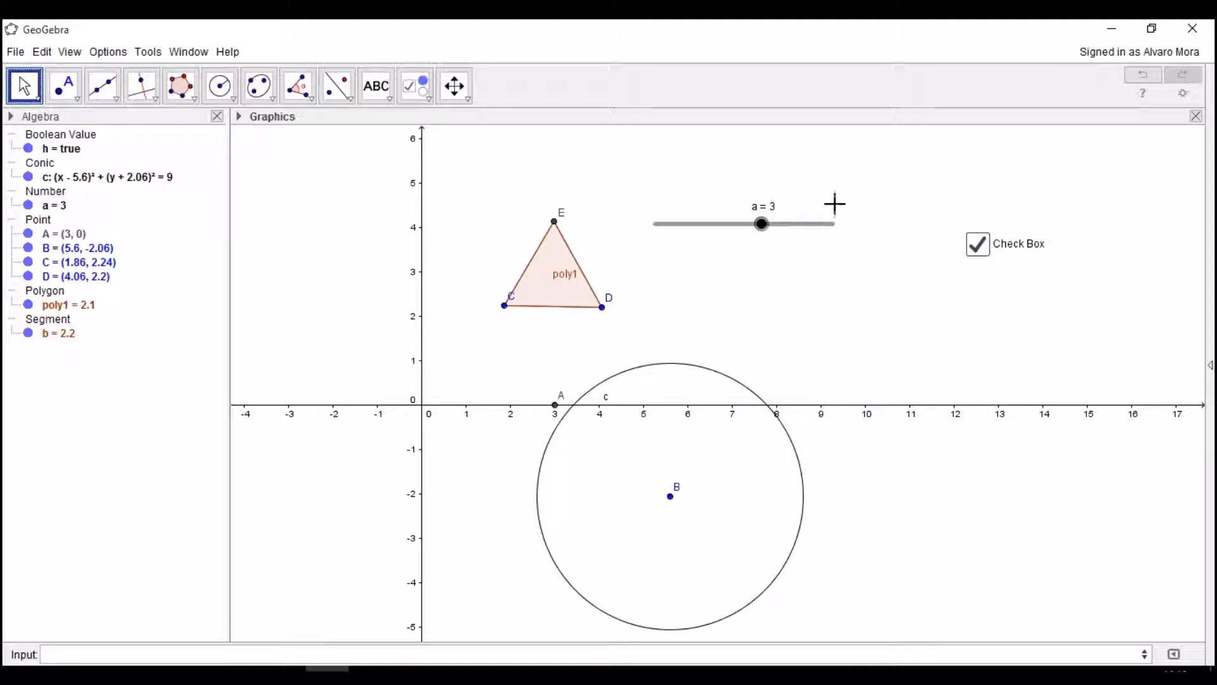
click(62, 147)
click(978, 244)
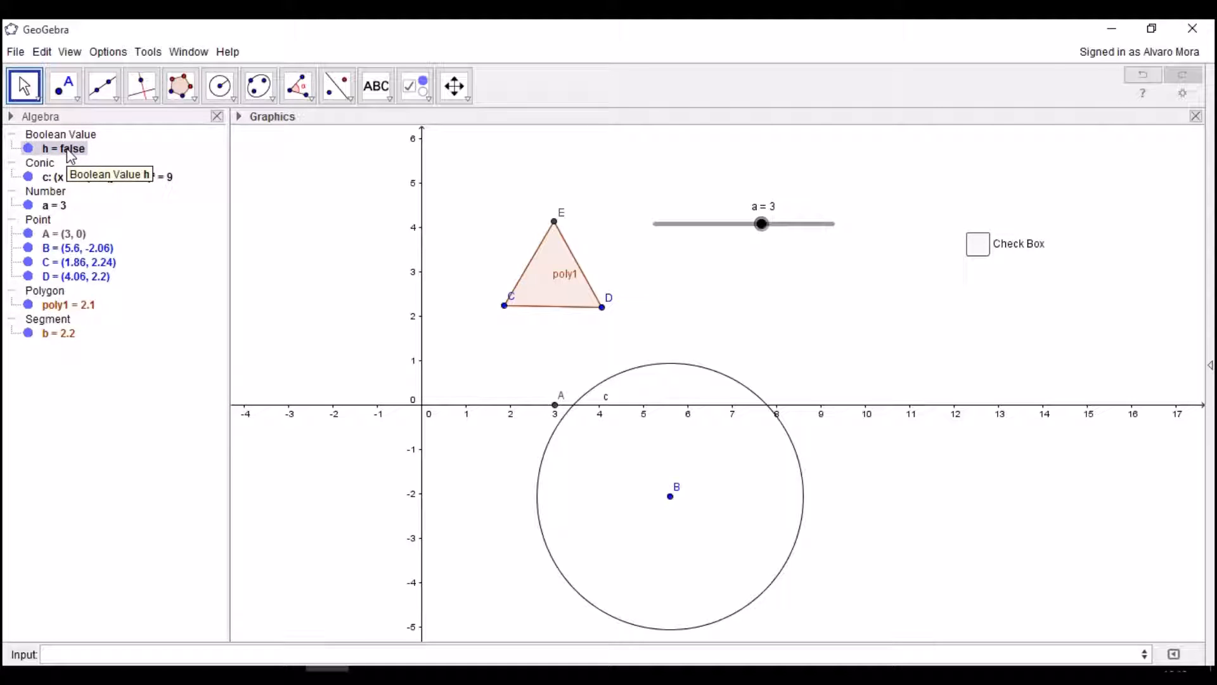
right_click(1013, 244)
click(1057, 366)
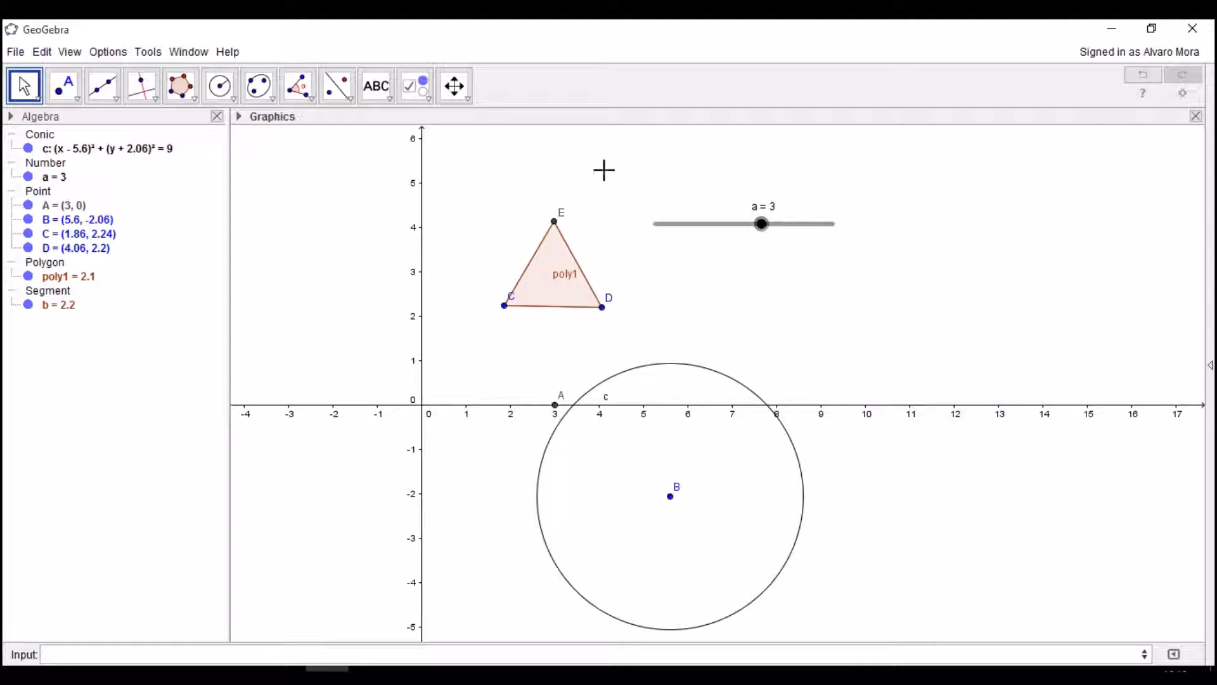
Step: Insert a show/hide check box near (12, 4) with the caption "slider", linked to number a
click(416, 94)
click(948, 209)
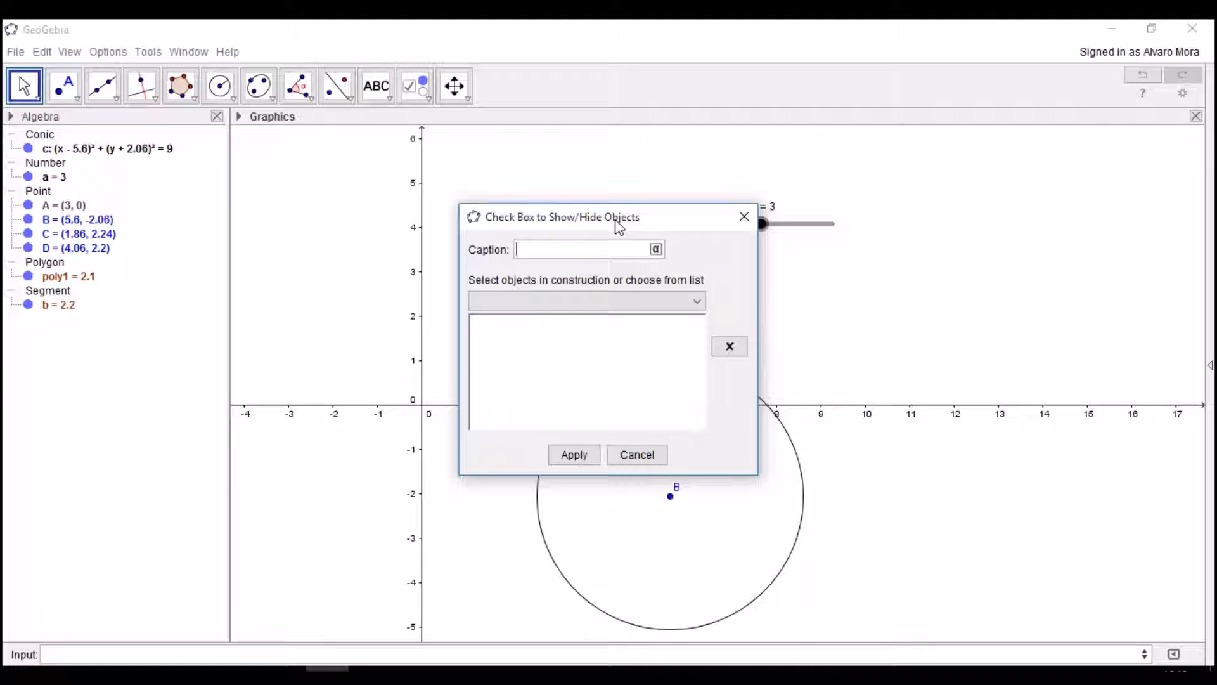
text(slider)
drag(671, 218, 442, 249)
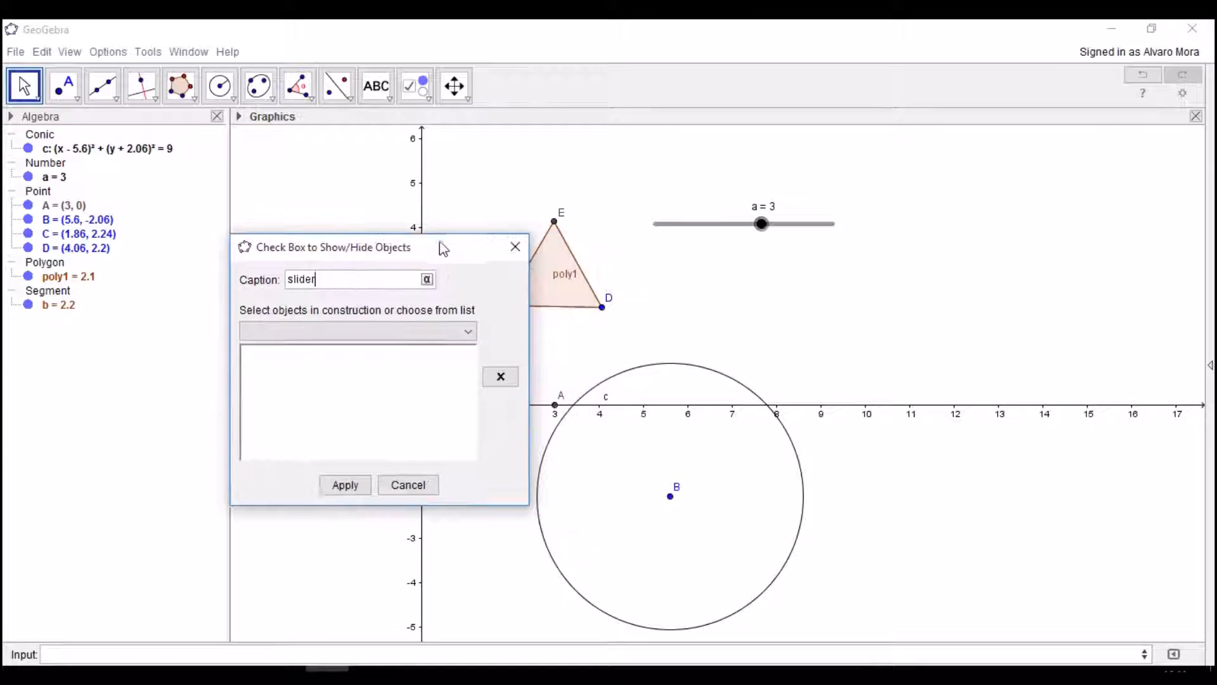
click(468, 331)
scroll(409, 402, down, 1)
scroll(409, 403, up, 2)
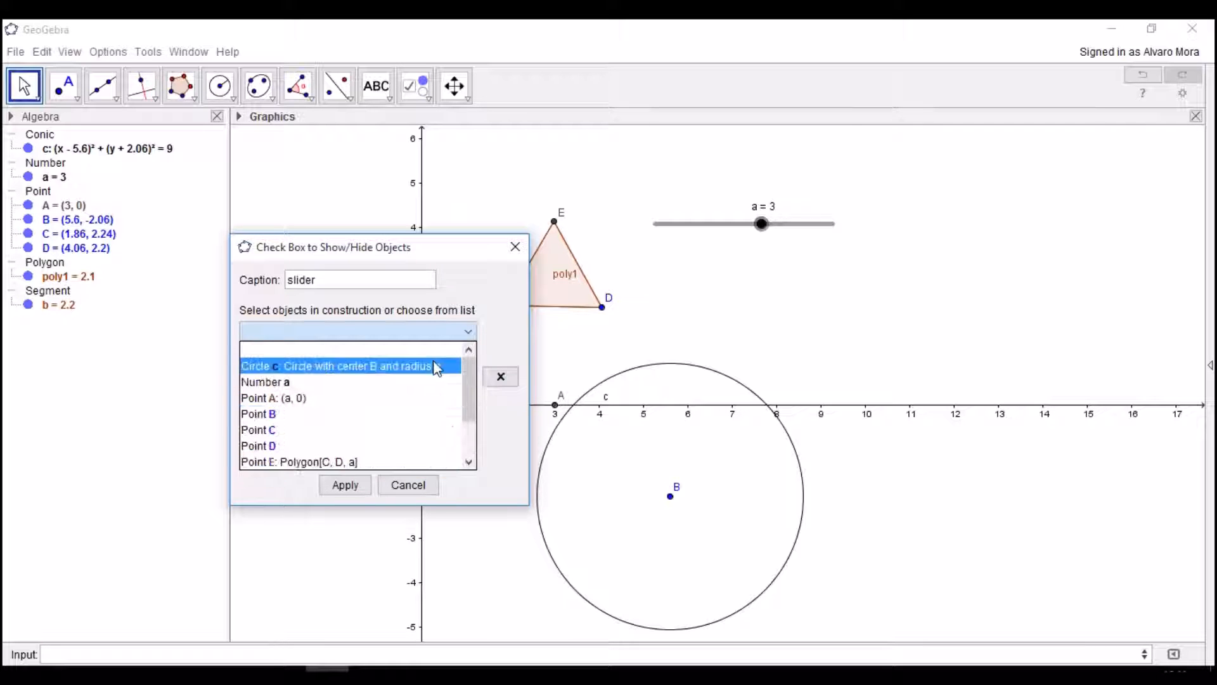
click(471, 248)
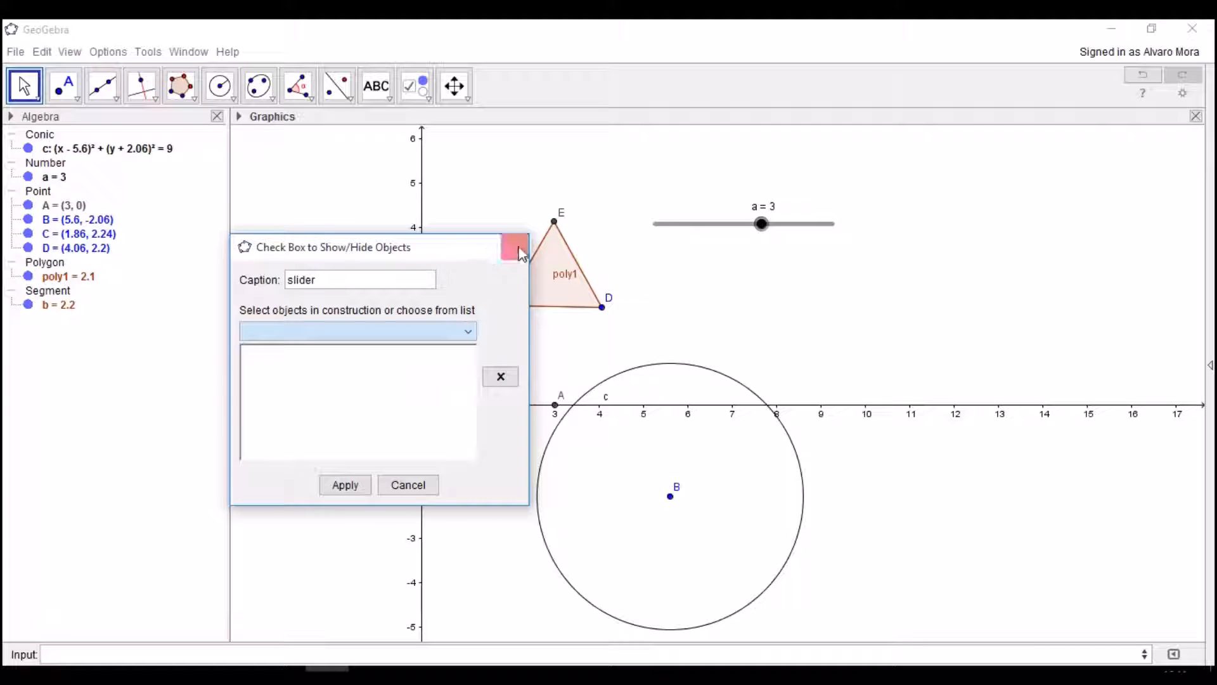
click(734, 230)
drag(455, 256, 1007, 293)
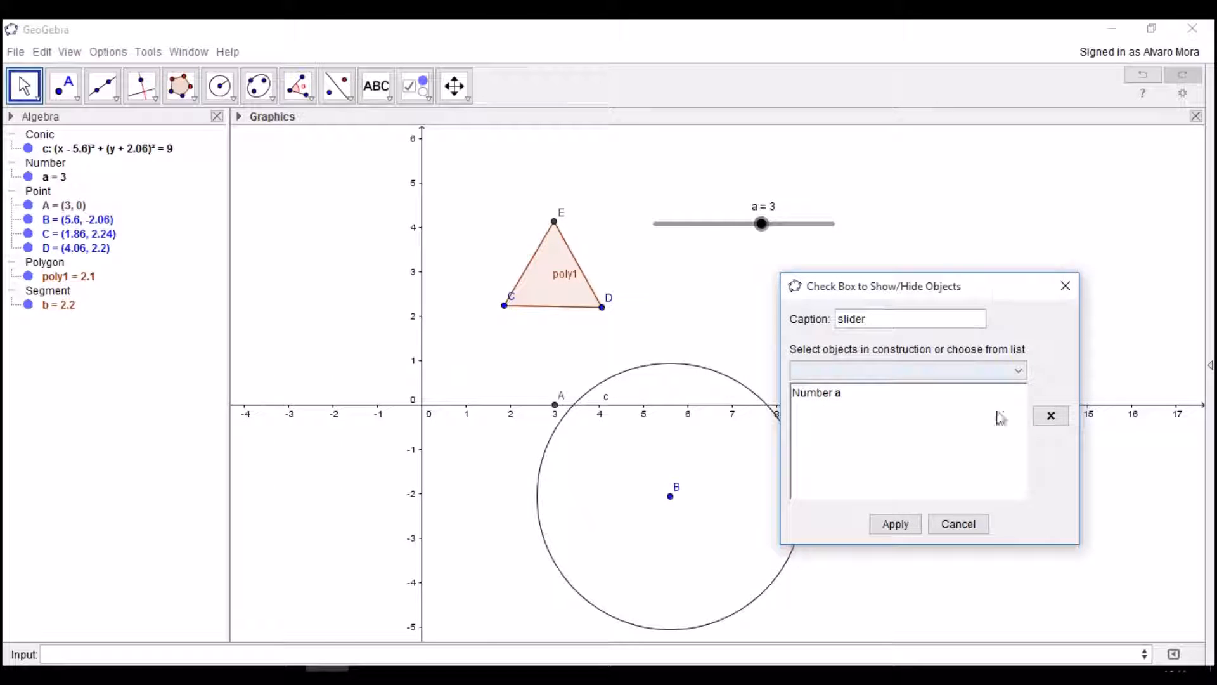
click(913, 521)
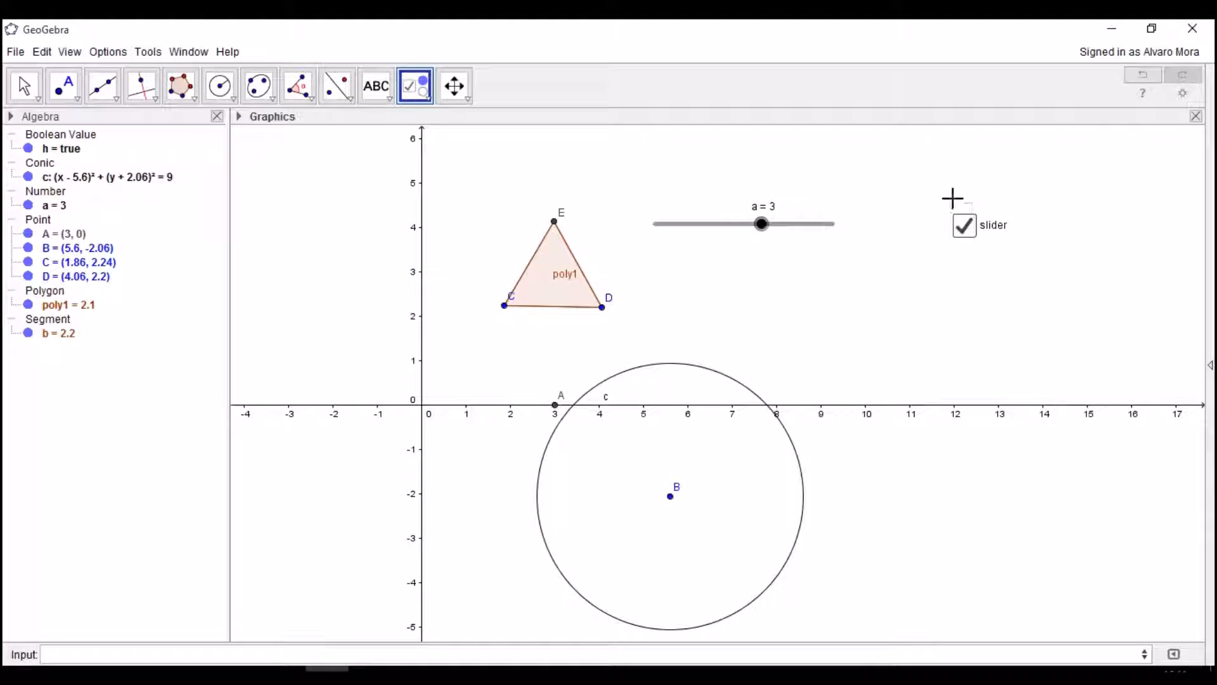
Step: Test the "slider" check box by unticking and reticking it, and move slider a to 4
click(24, 86)
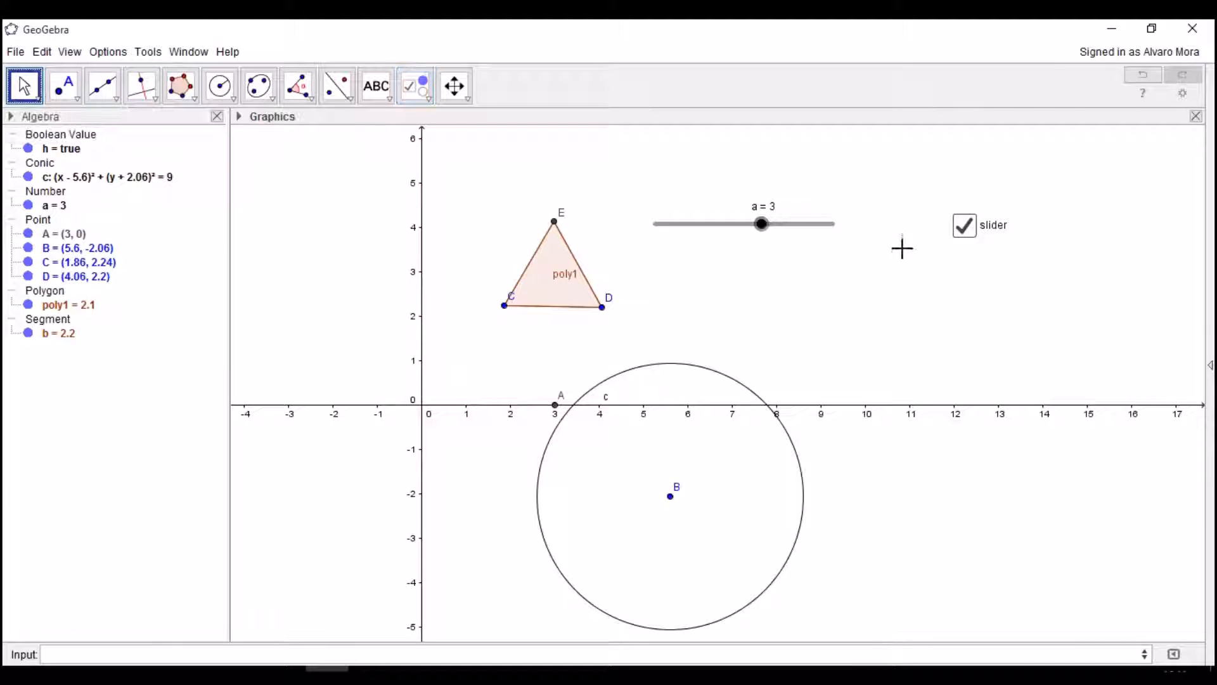
click(964, 225)
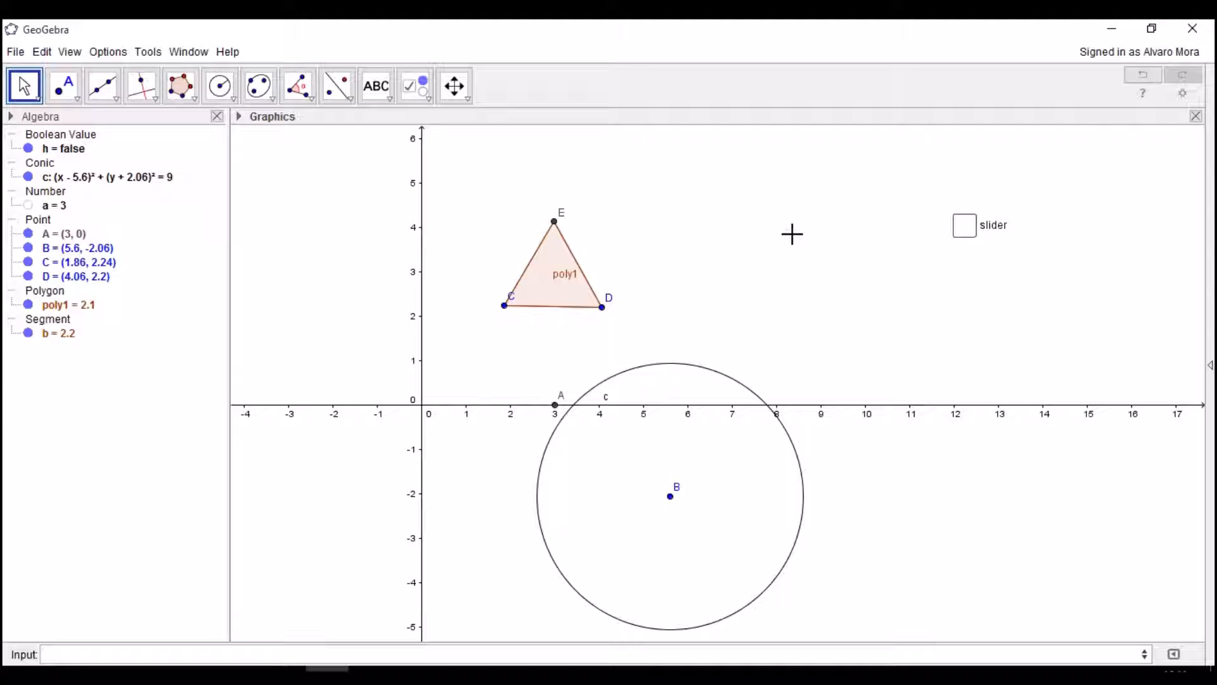
click(964, 225)
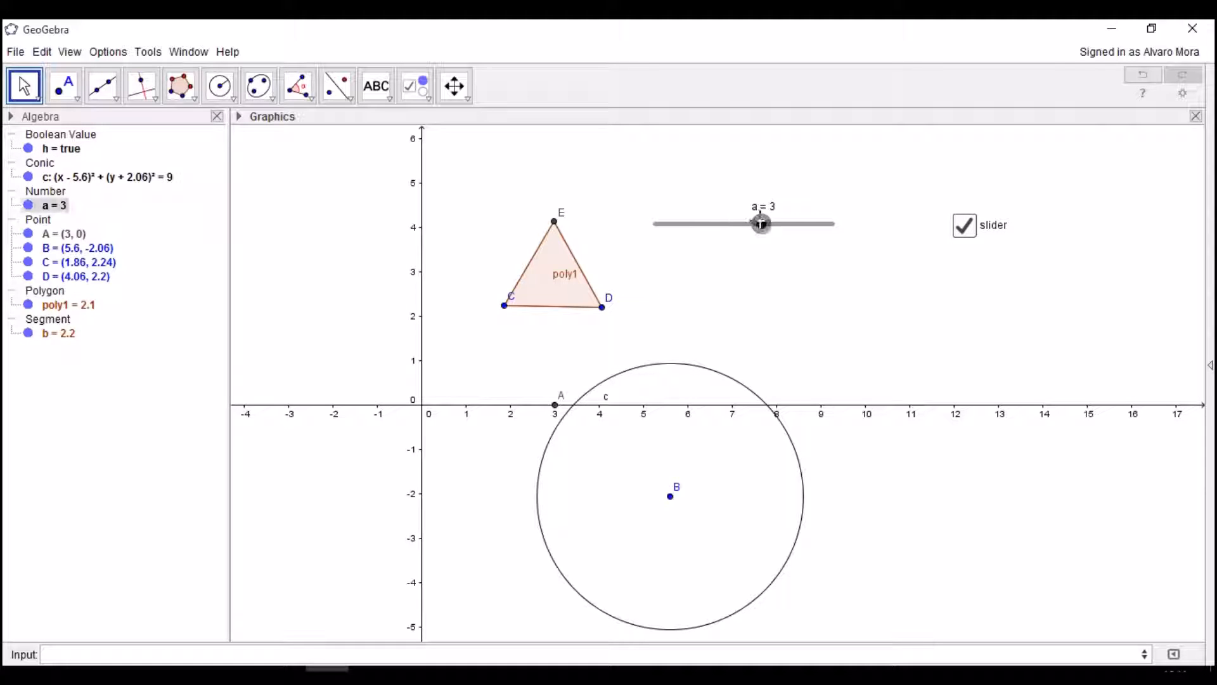
drag(763, 227, 795, 227)
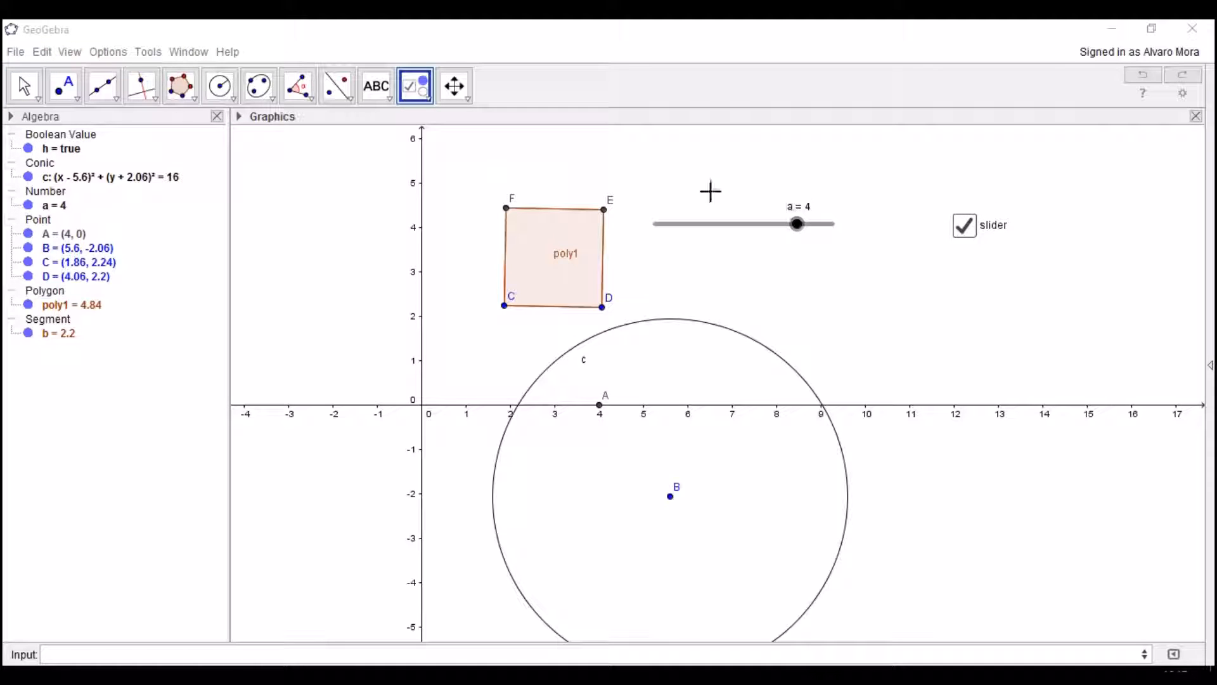
click(429, 100)
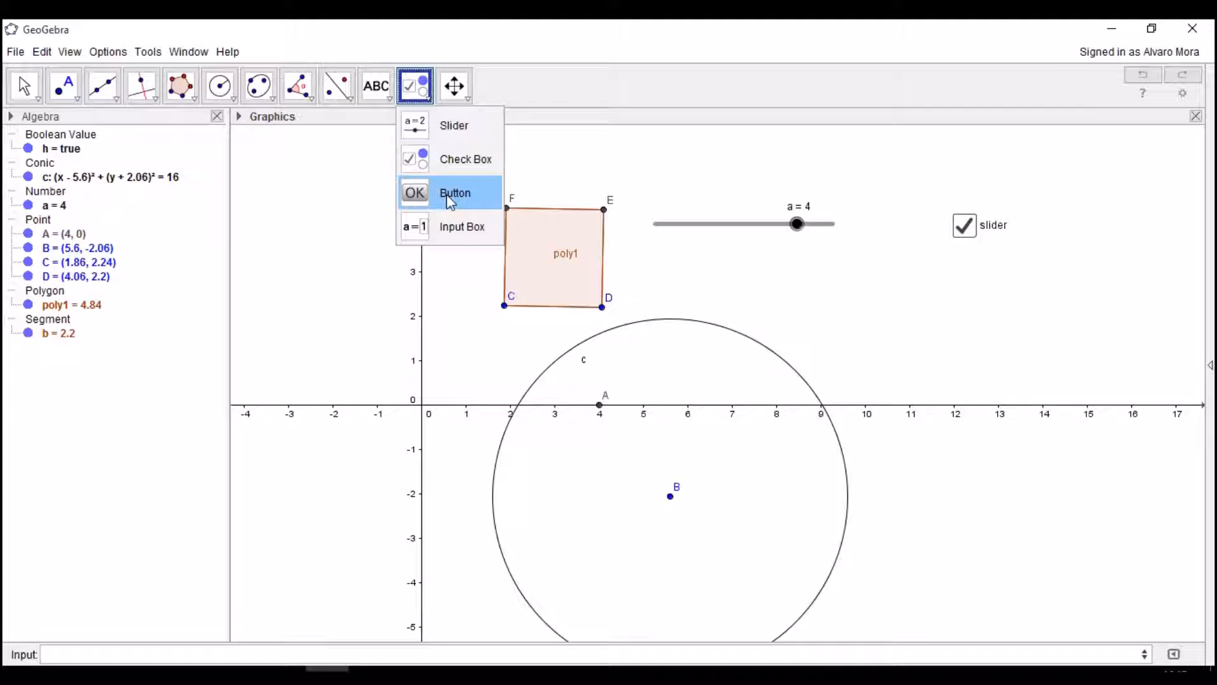
click(448, 194)
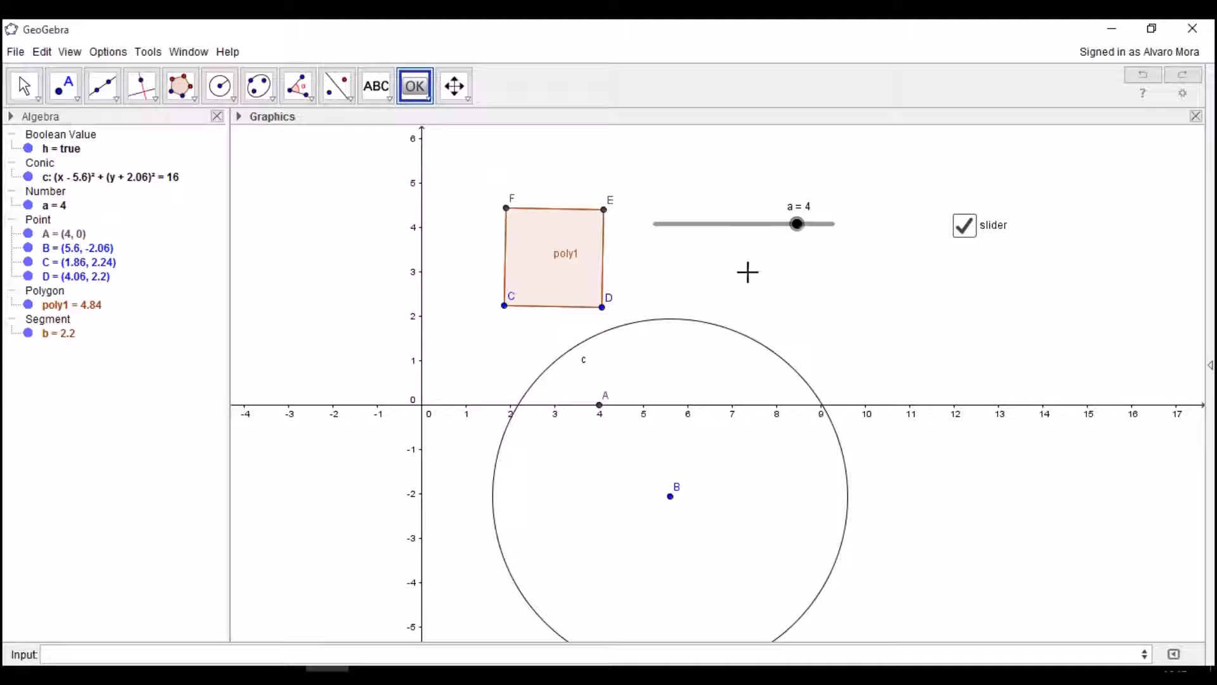
click(898, 314)
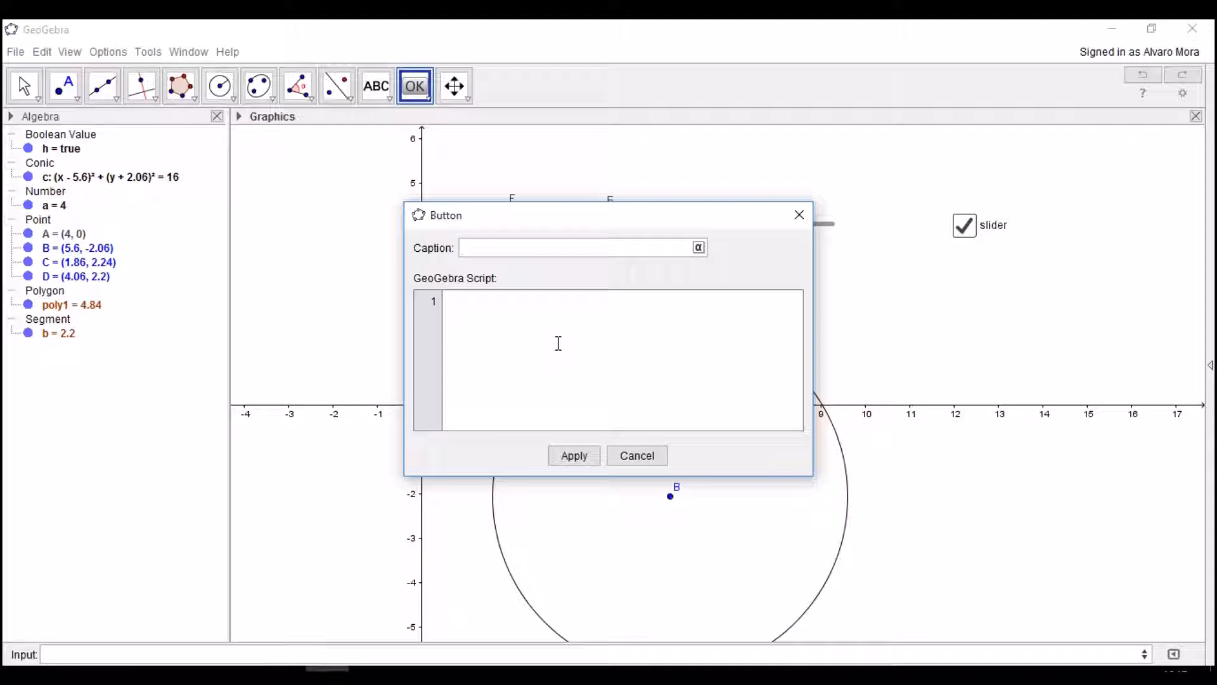
click(639, 456)
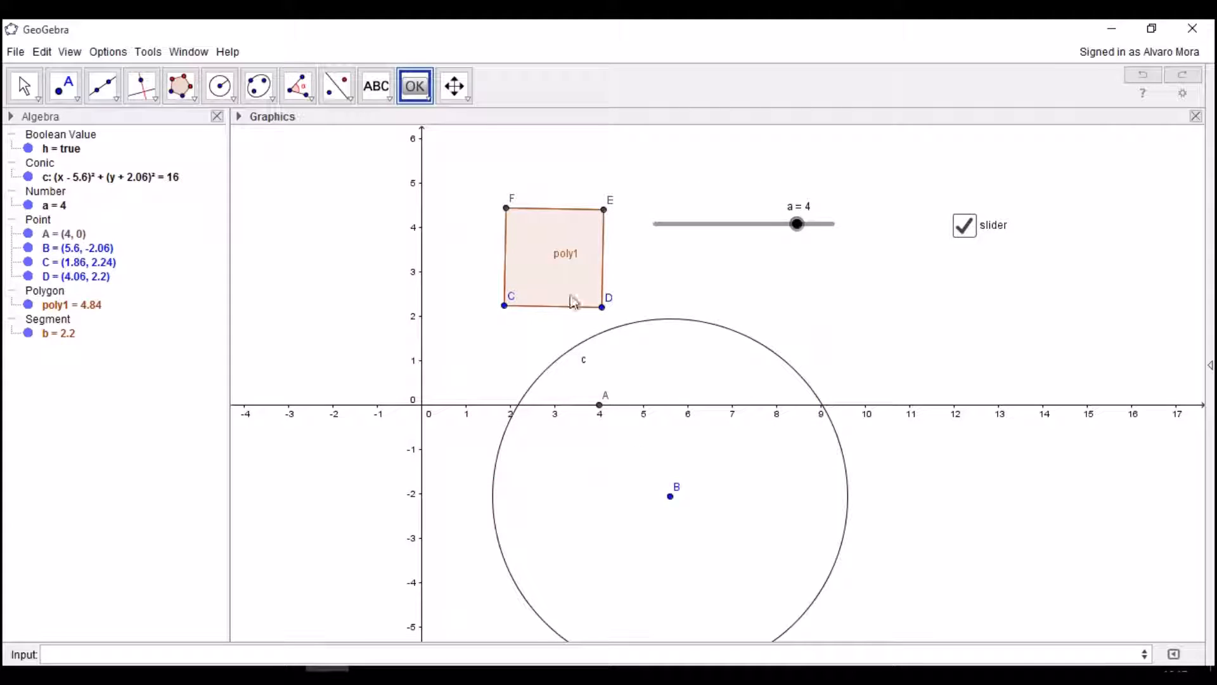
Step: Define a number called variable with the value 4
click(431, 100)
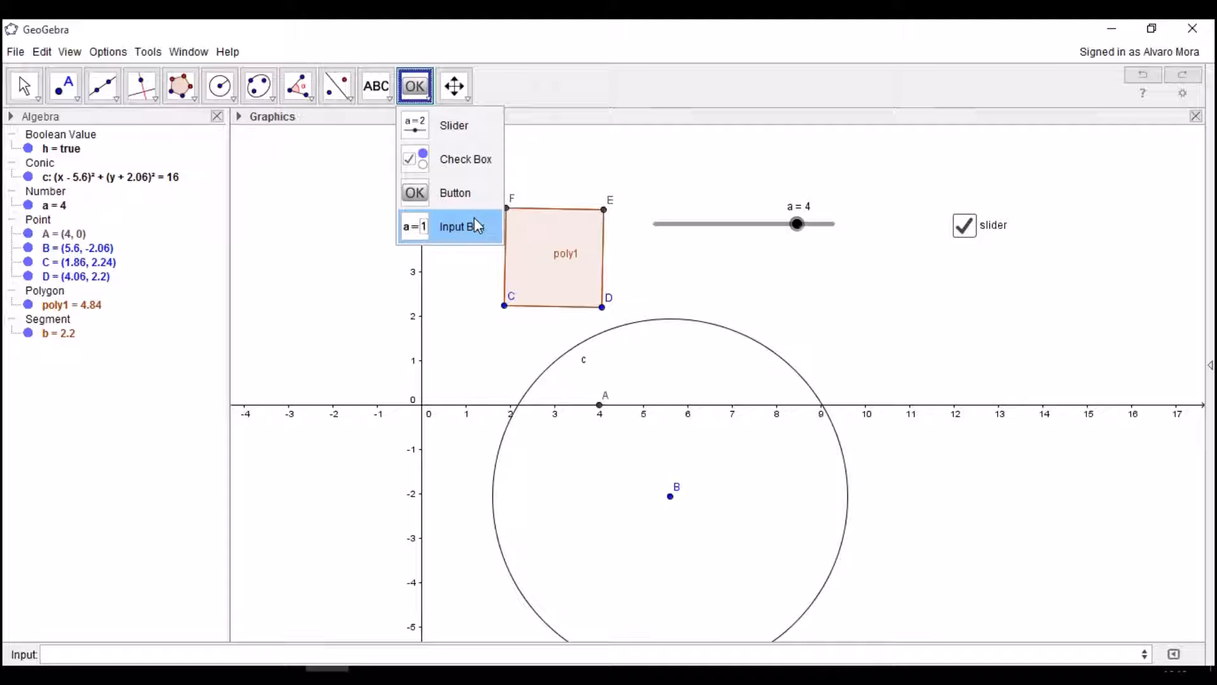
click(450, 656)
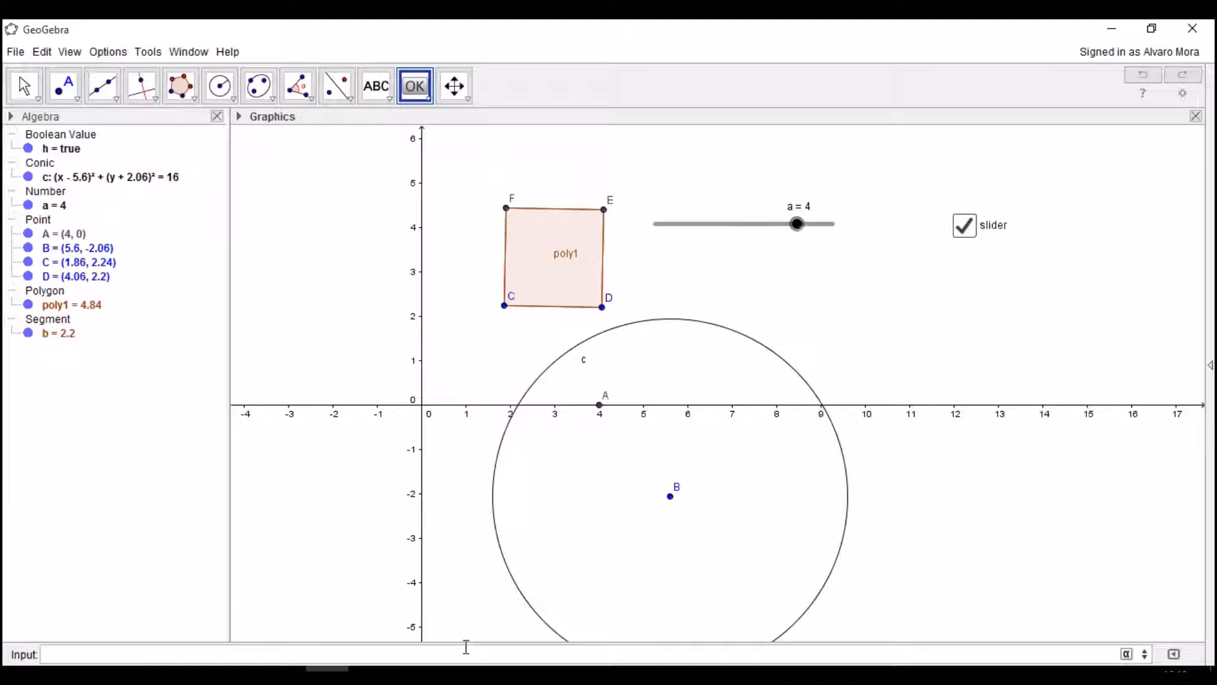
text(variable=4)
key(Return)
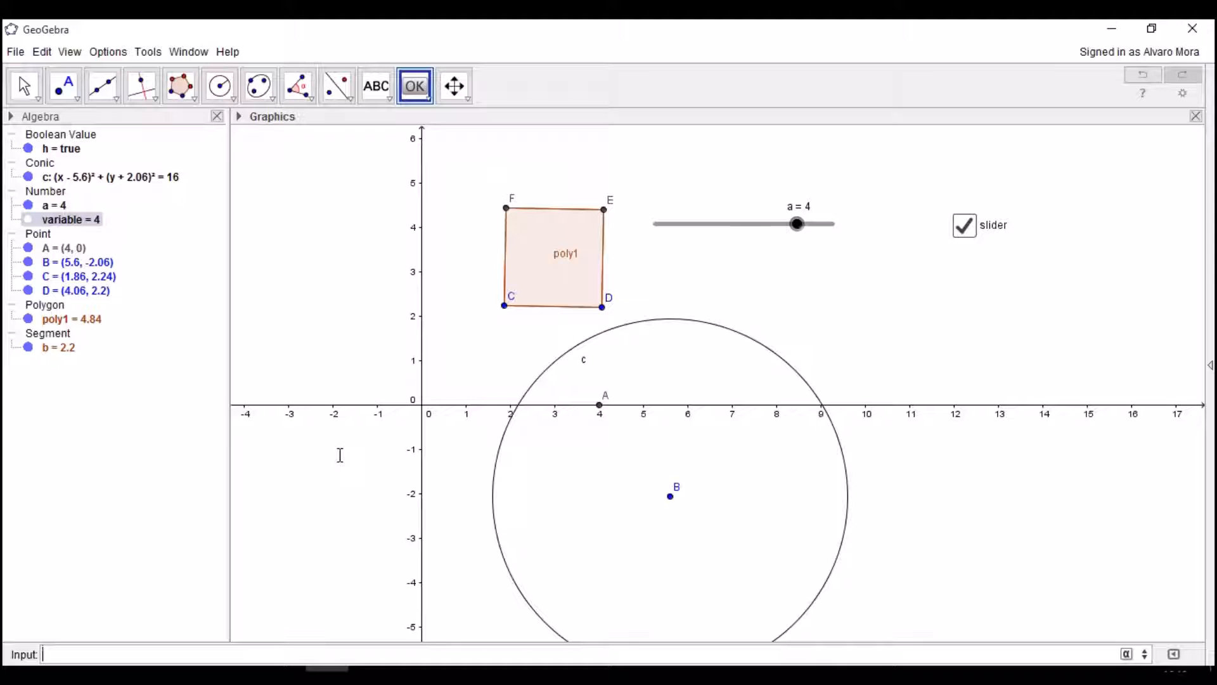
click(25, 86)
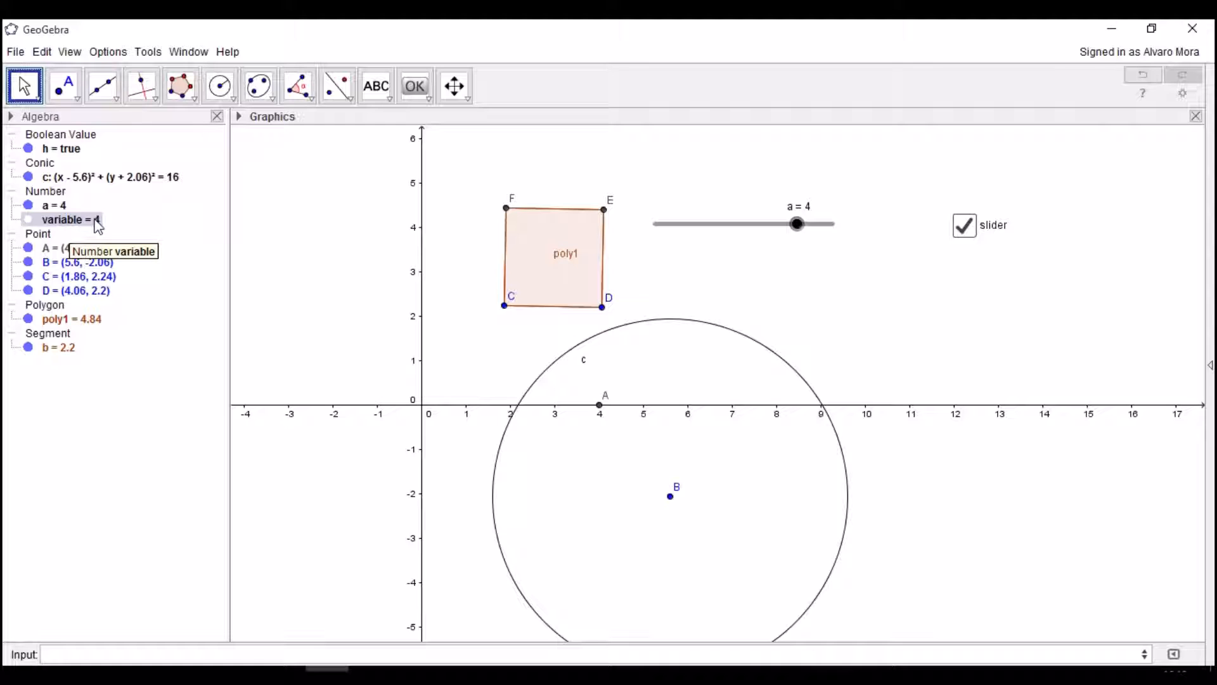
Step: Insert an input box captioned "radius of circle m" linked to variable, and place it near (10, 2)
click(415, 88)
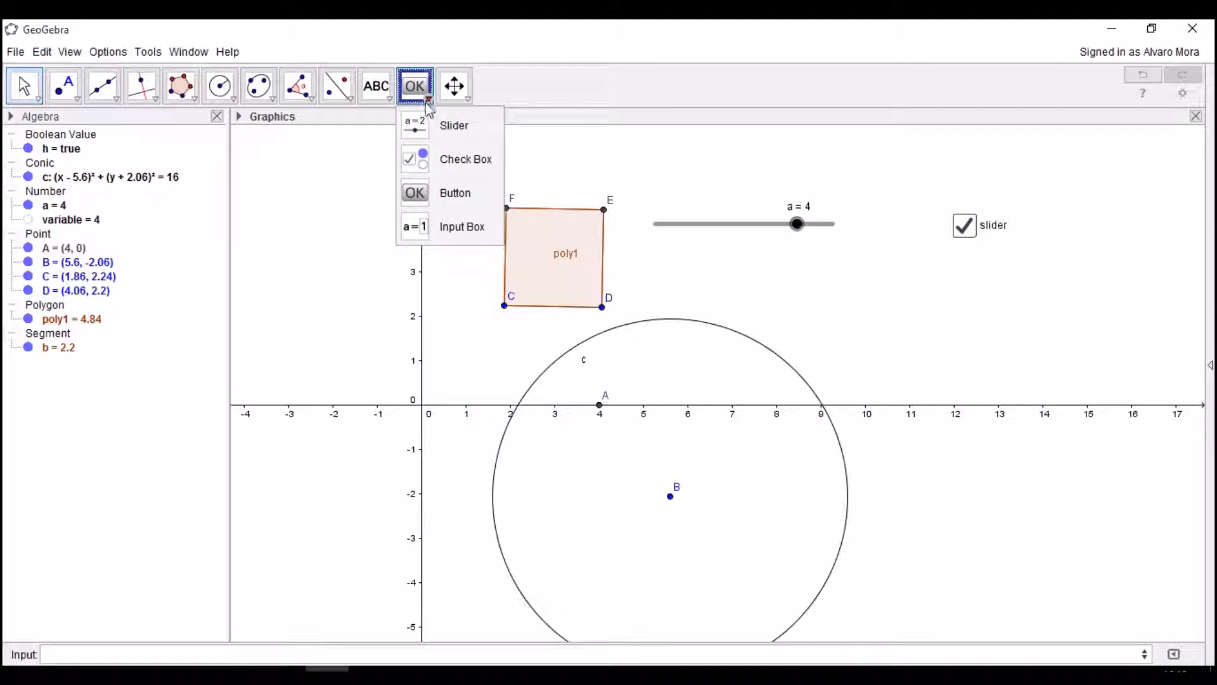
click(457, 225)
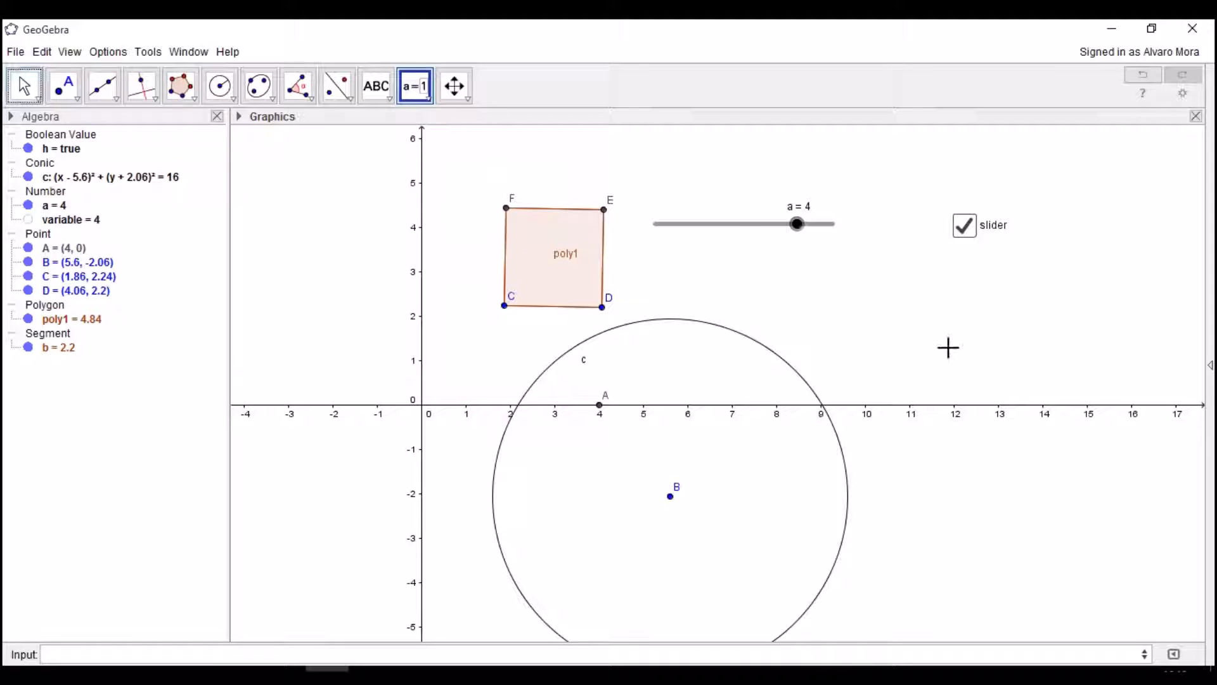
click(940, 341)
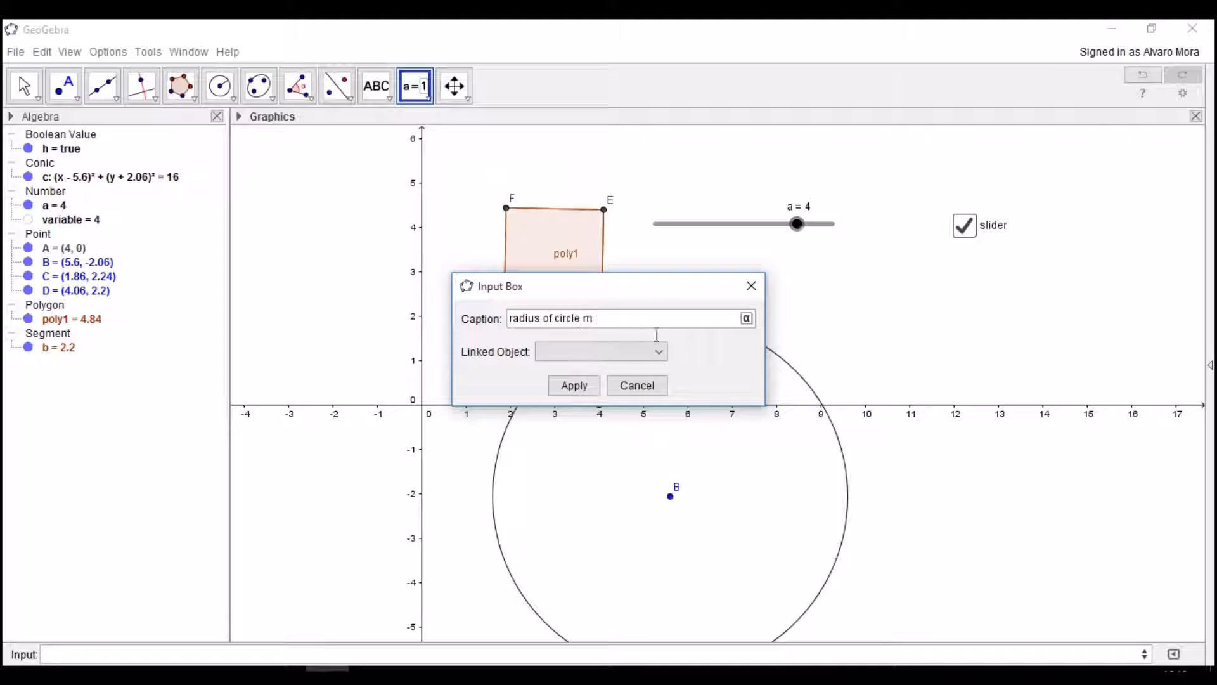
click(660, 352)
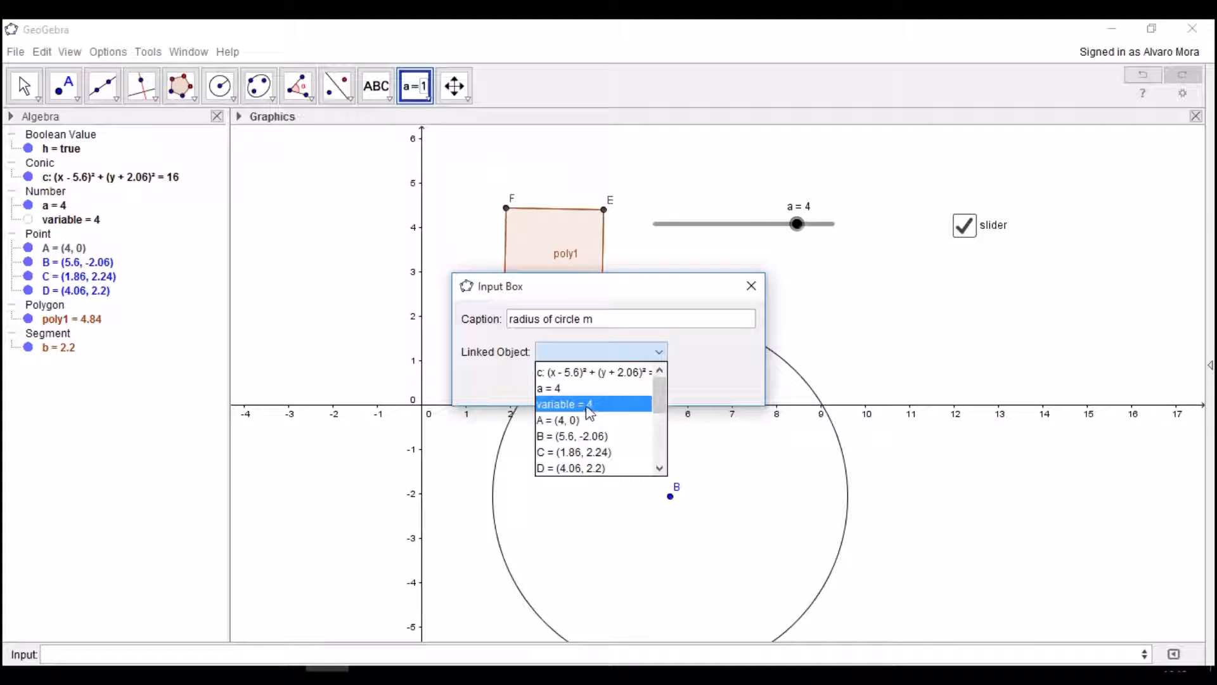
click(566, 405)
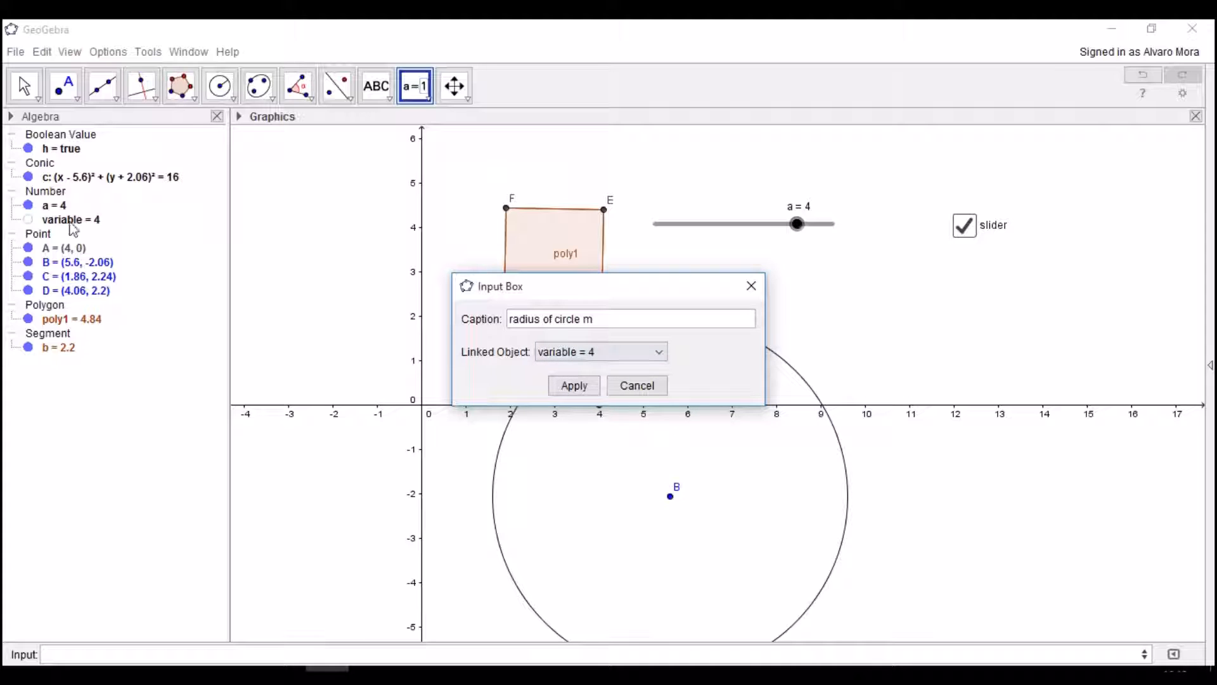
click(573, 387)
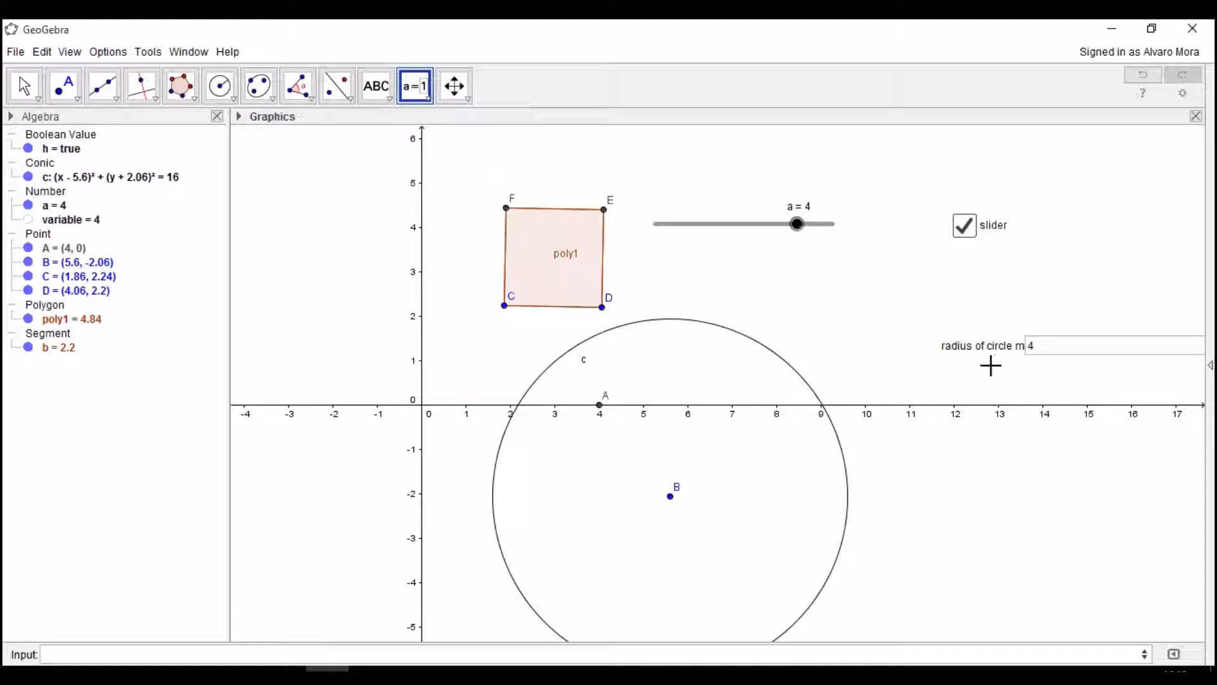
drag(991, 353, 920, 324)
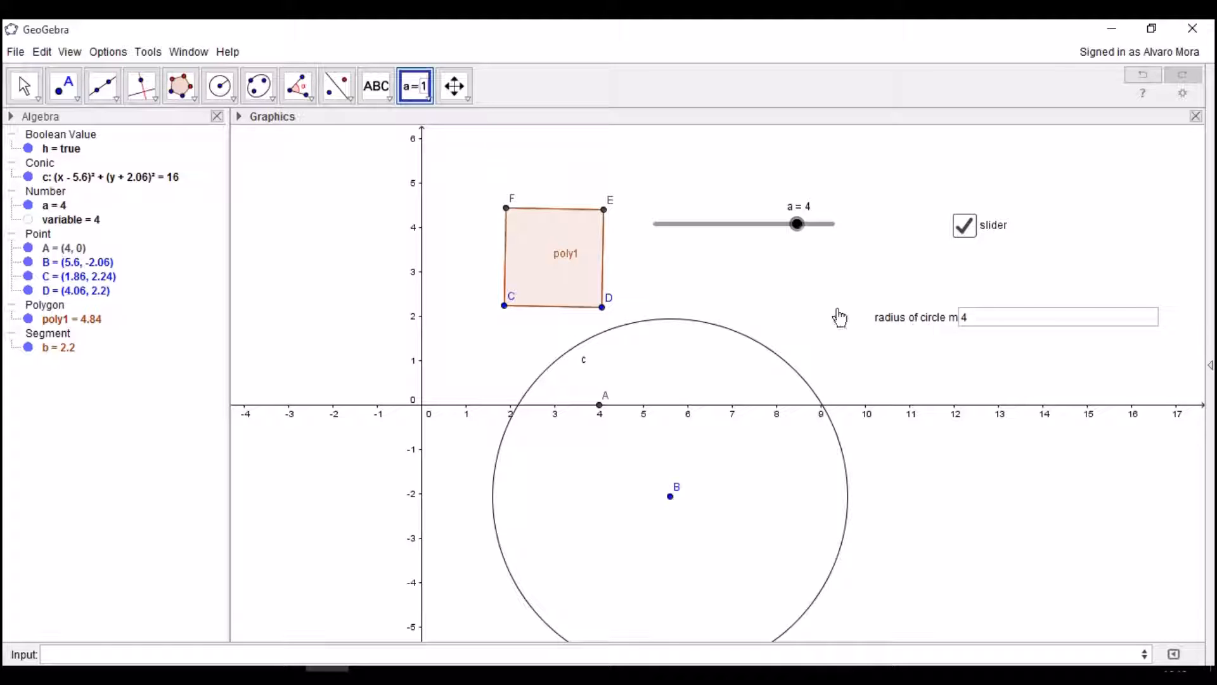
Step: Set the "radius of circle m" input box to 5
click(17, 94)
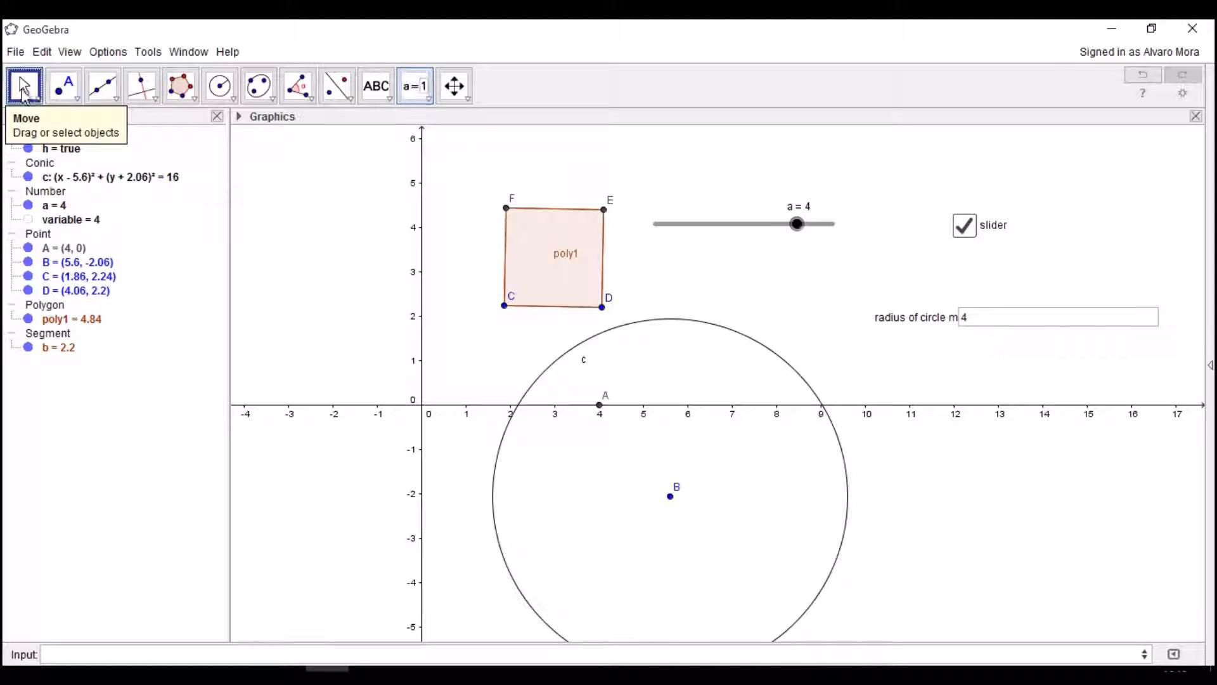
click(989, 318)
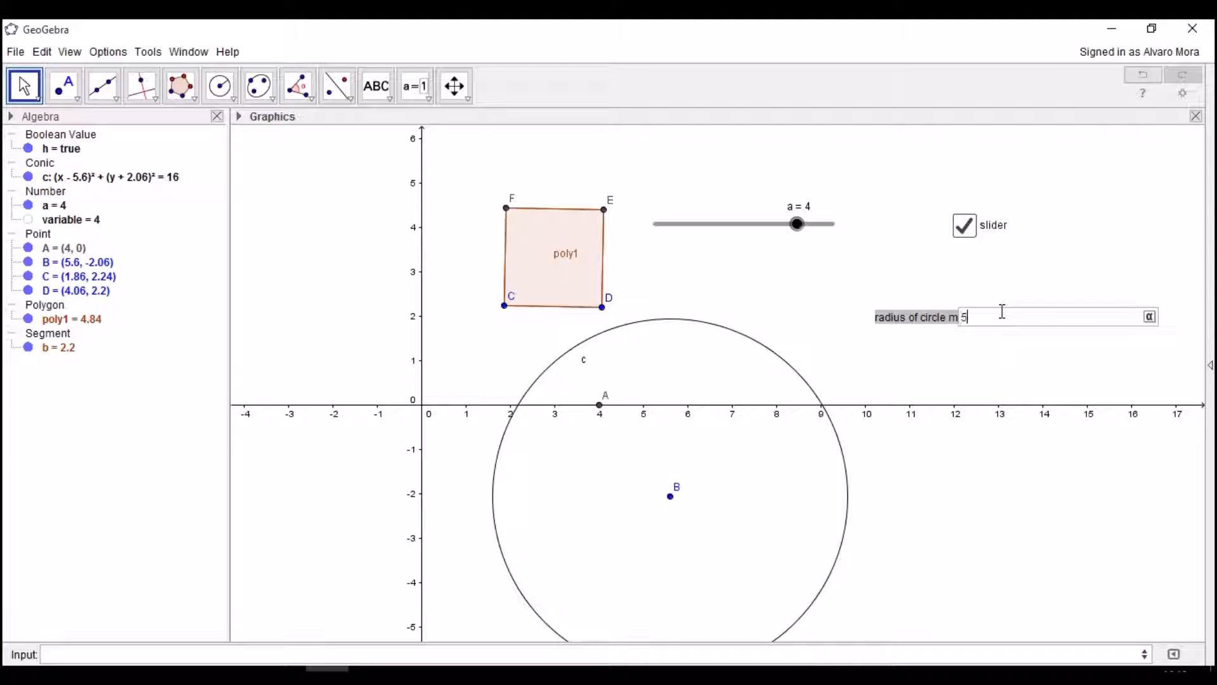
key(Return)
click(95, 219)
drag(984, 315, 939, 312)
Step: Create a circle centred at about (-1.84, 0.7) with variable as its radius
click(231, 100)
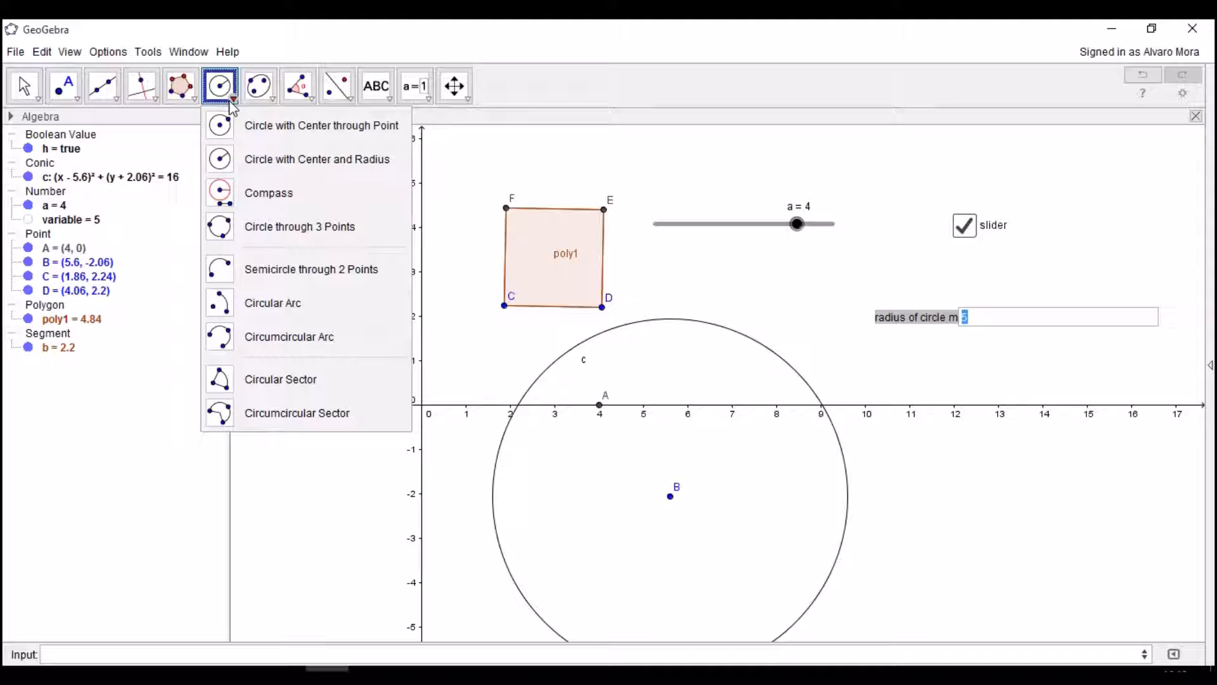
click(271, 161)
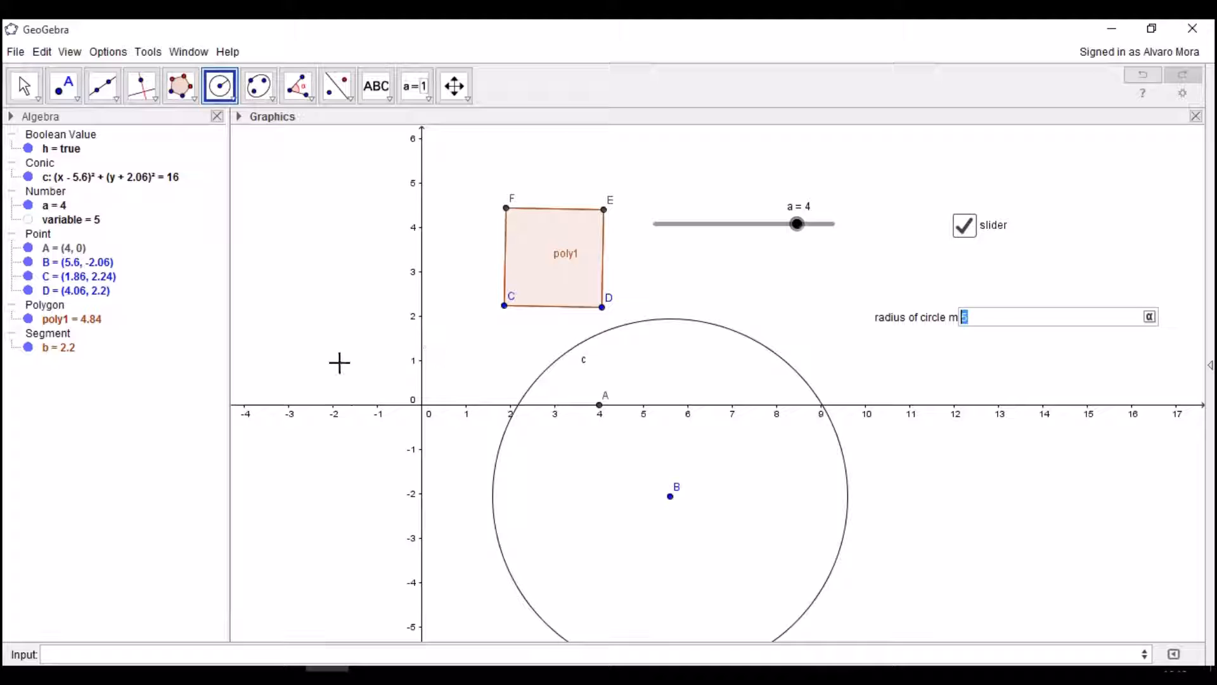
click(341, 373)
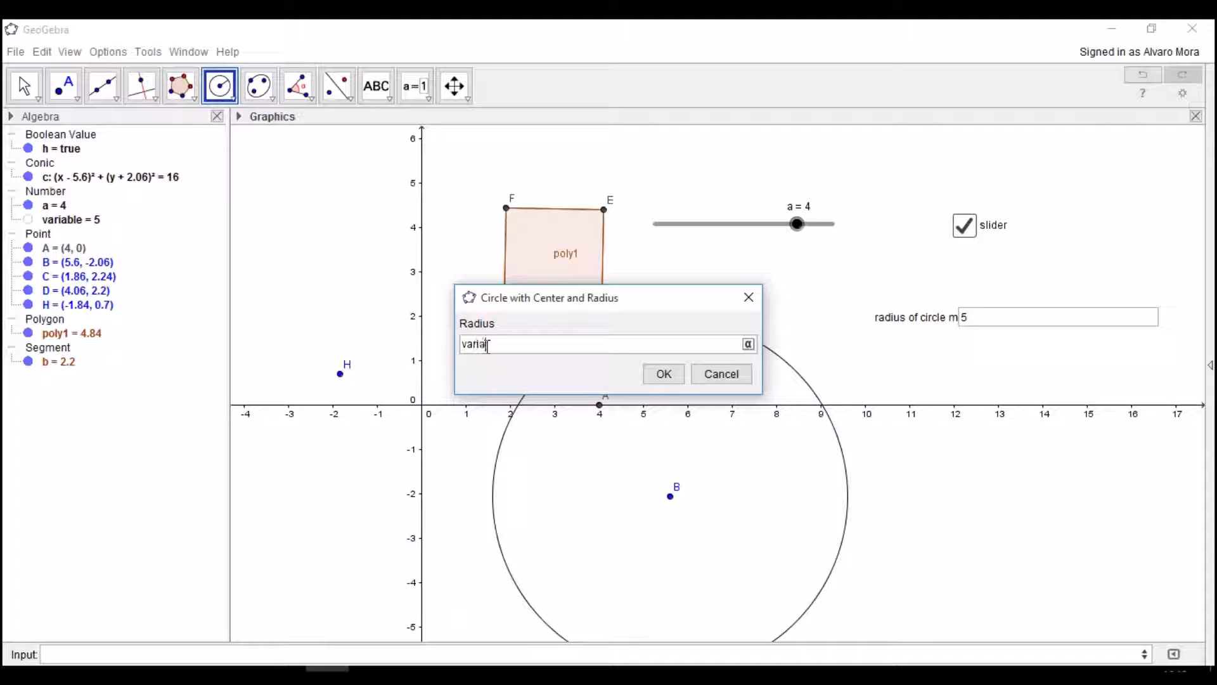
click(663, 375)
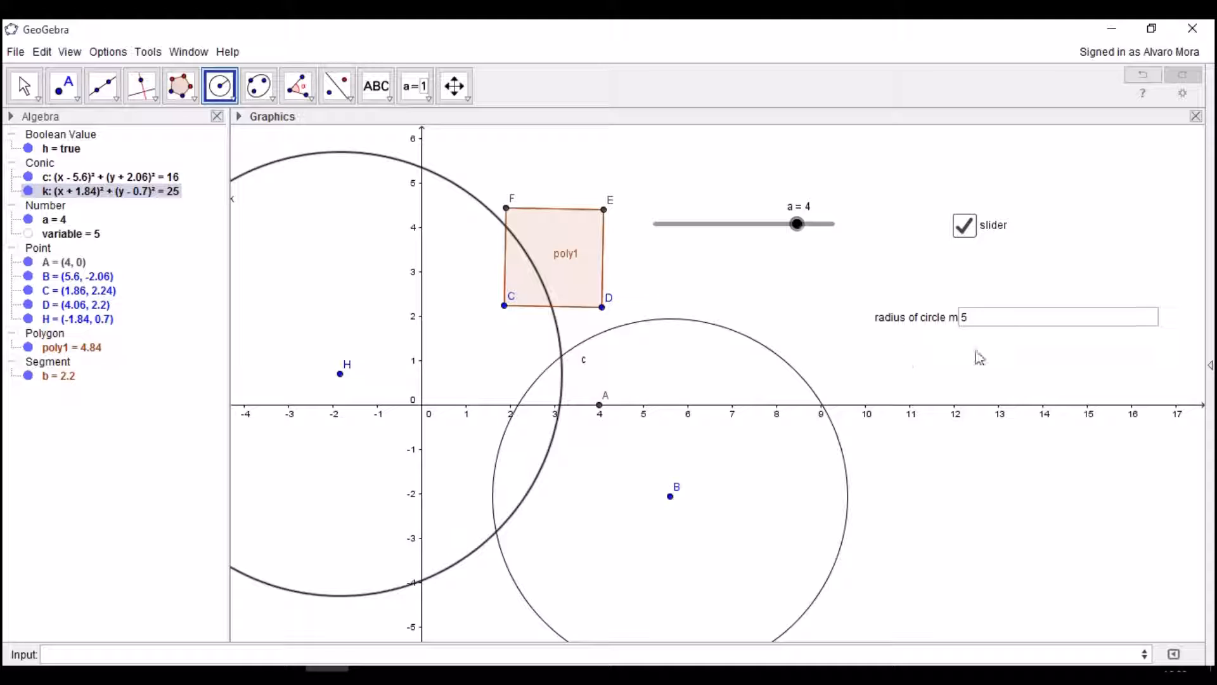
Step: Resize the circle around H by setting the "radius of circle m" input box to 2
drag(991, 320, 952, 324)
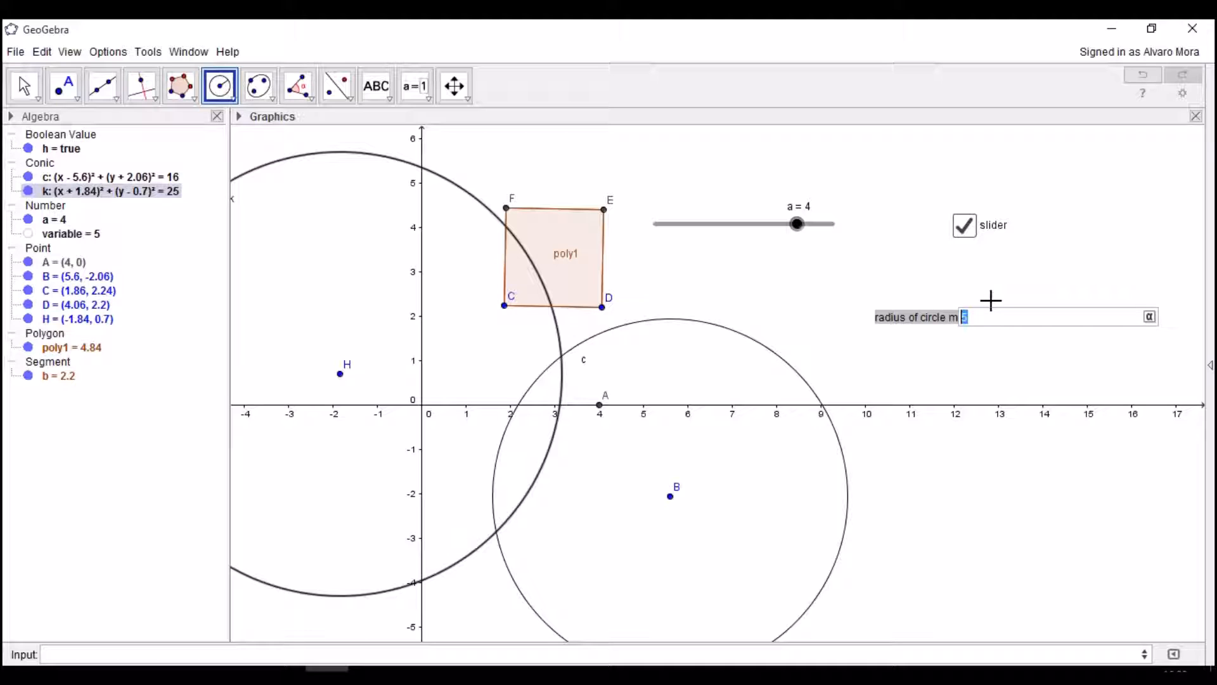
key(Return)
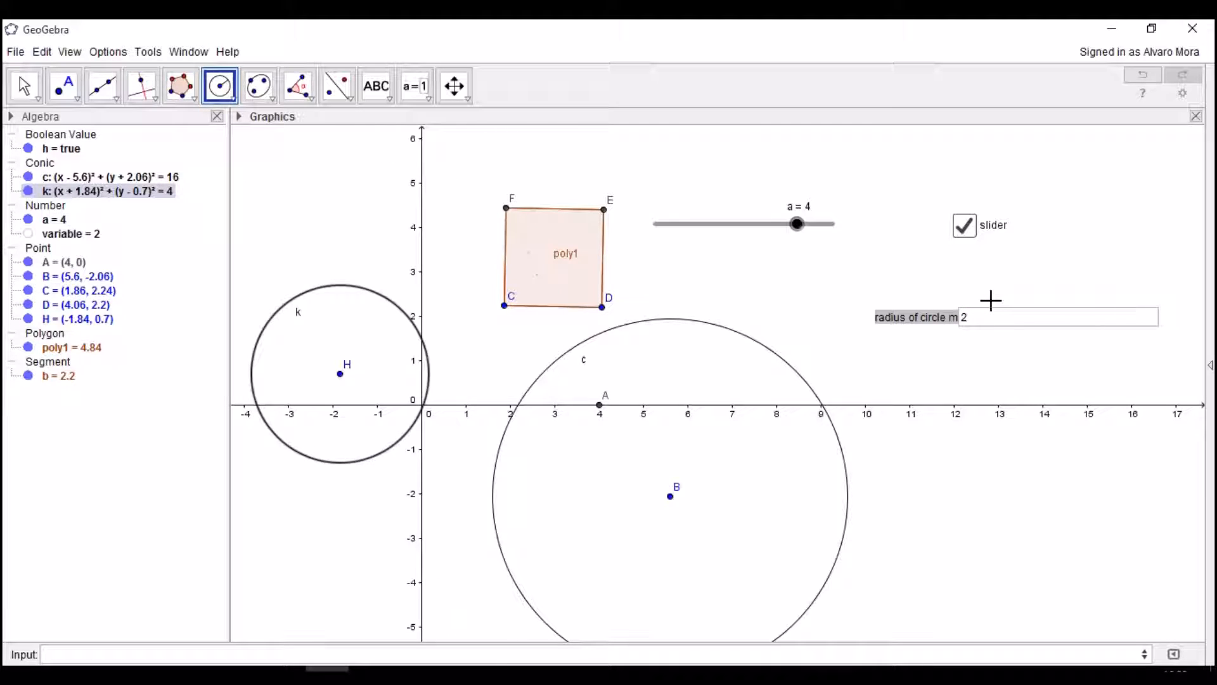
click(913, 317)
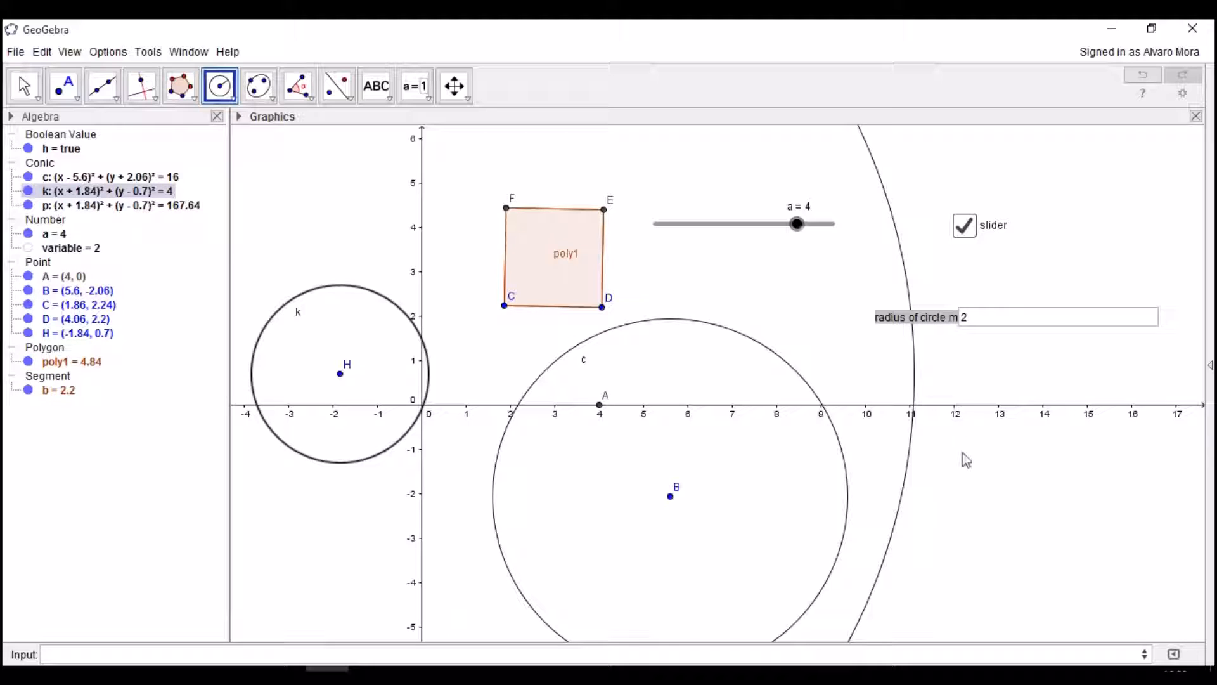
key(Escape)
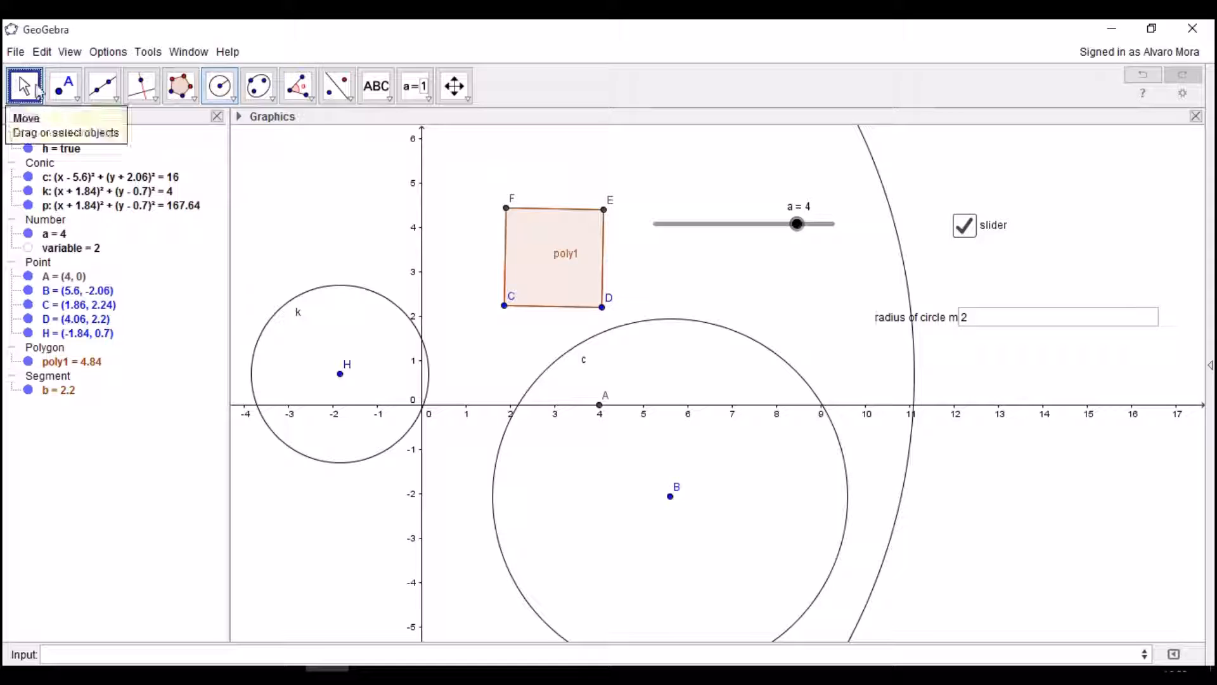
Step: Undo the extra large circle centred on H, and change the input box's caption to "radius of circle k"
key(ctrl+z)
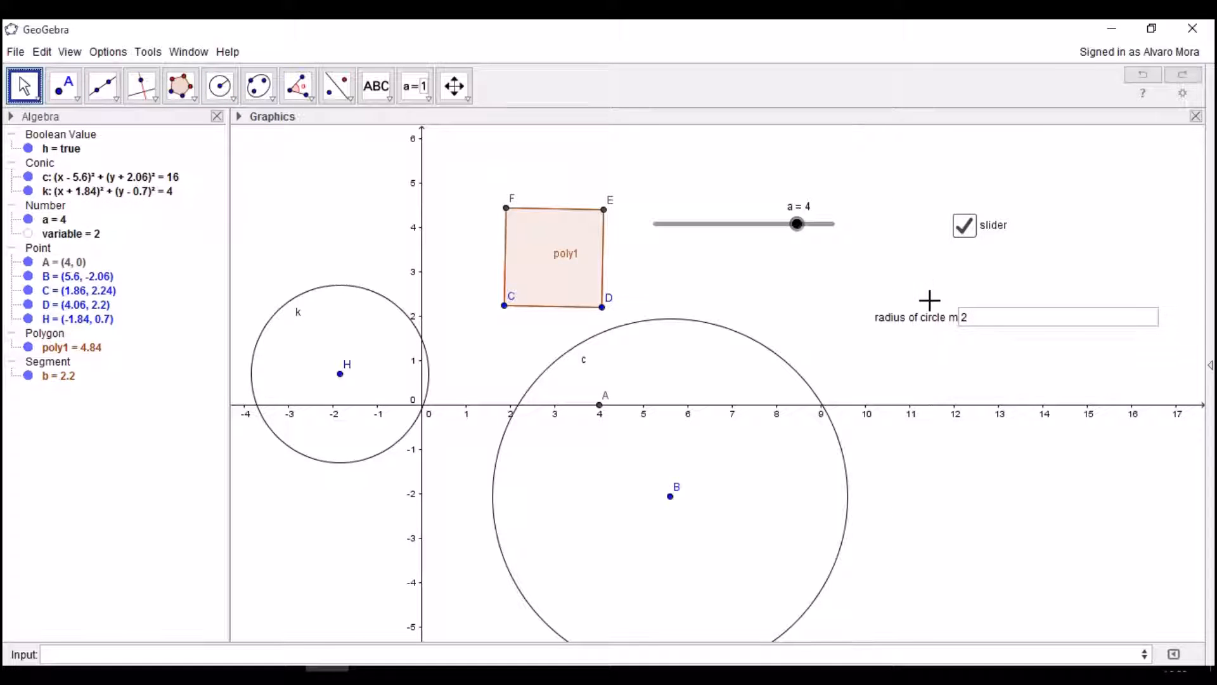
right_click(927, 321)
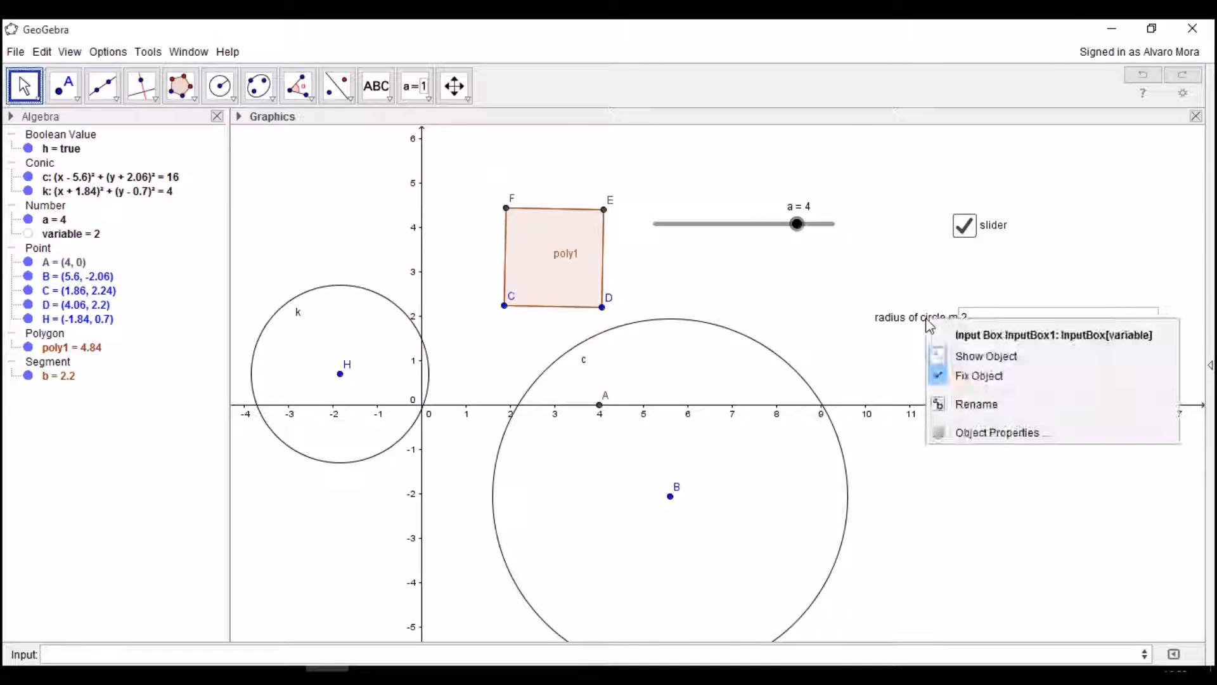
click(994, 434)
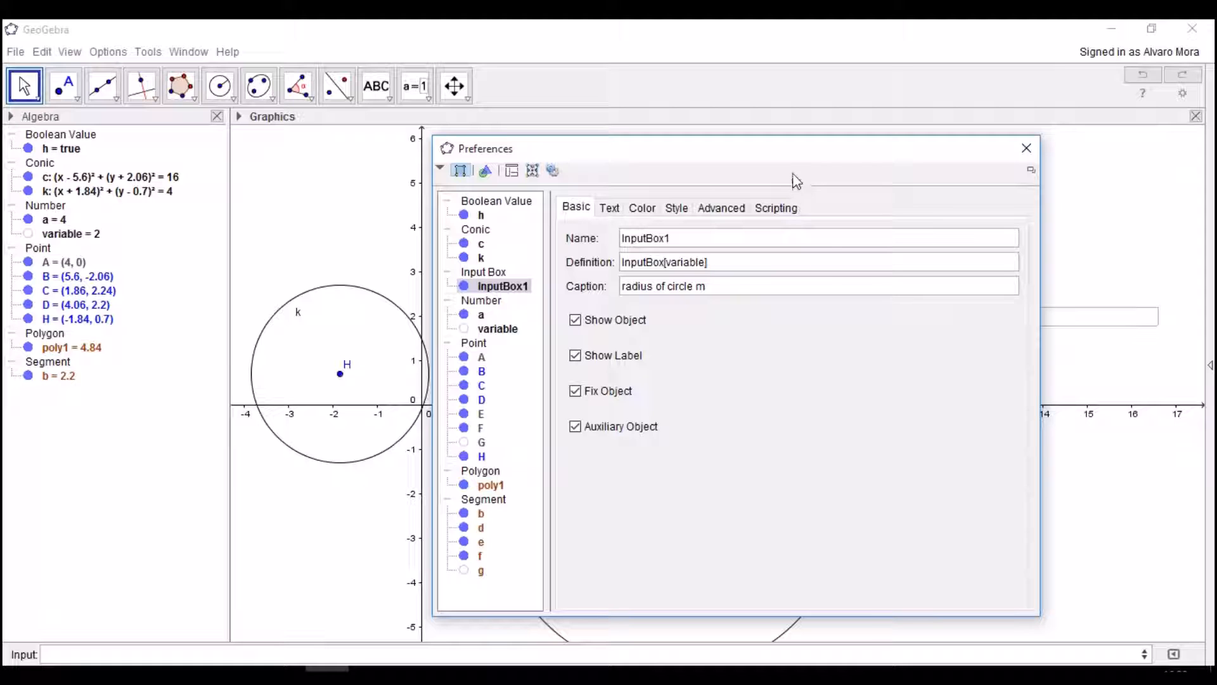
drag(796, 152, 958, 394)
click(881, 520)
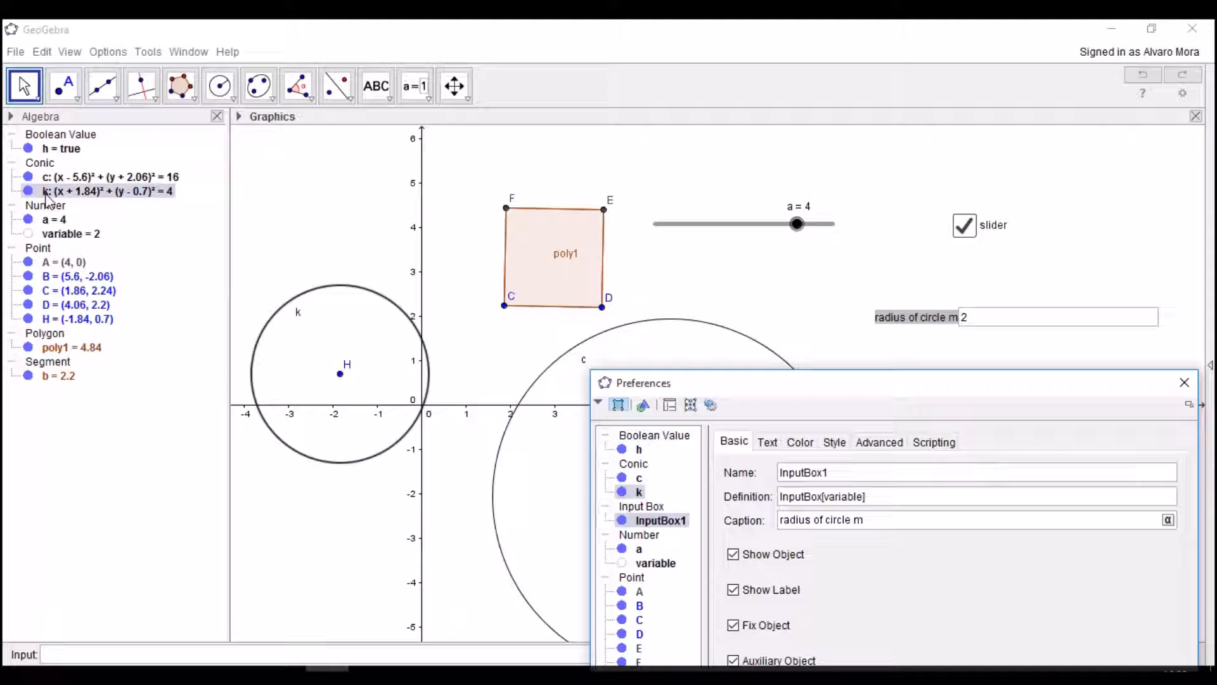
click(878, 518)
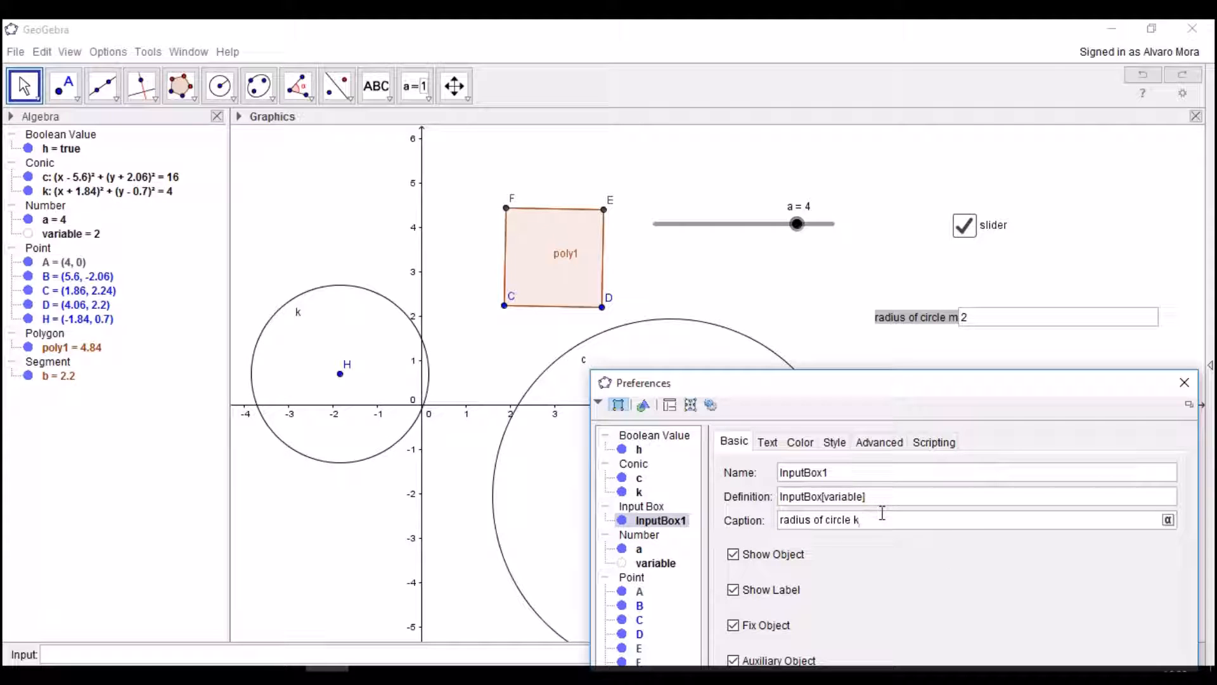
click(1184, 383)
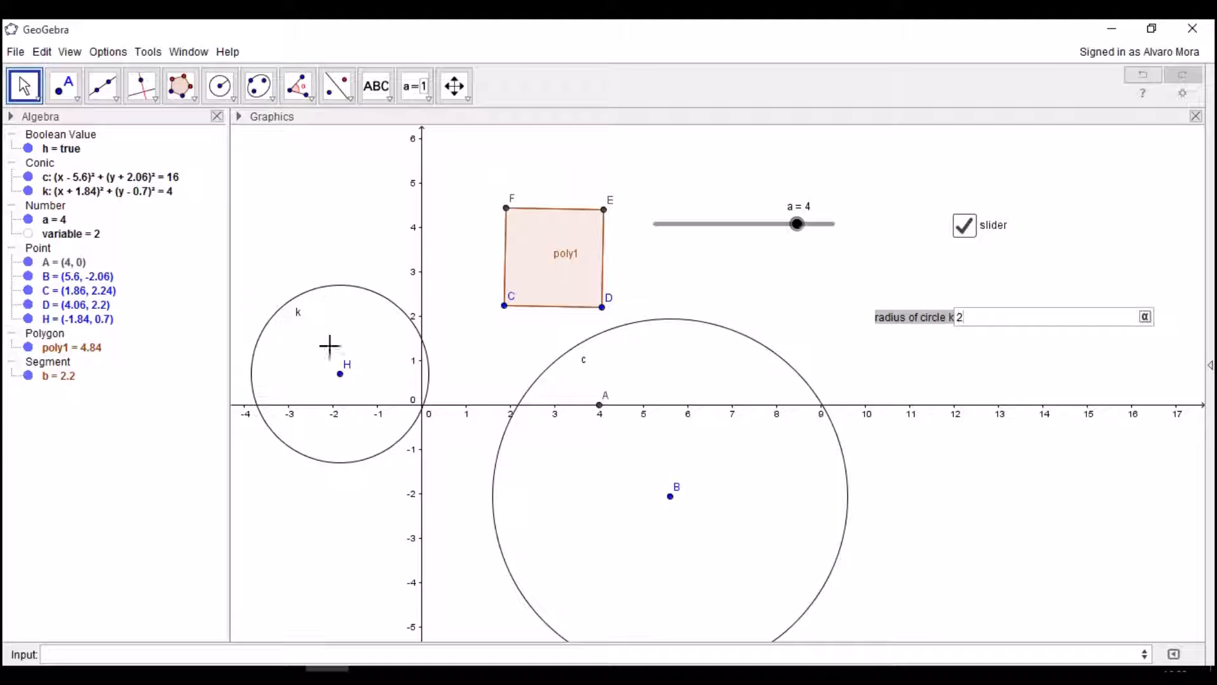
Step: Resize the circle around H by setting the "radius of circle k" input box to 1
click(986, 312)
key(Return)
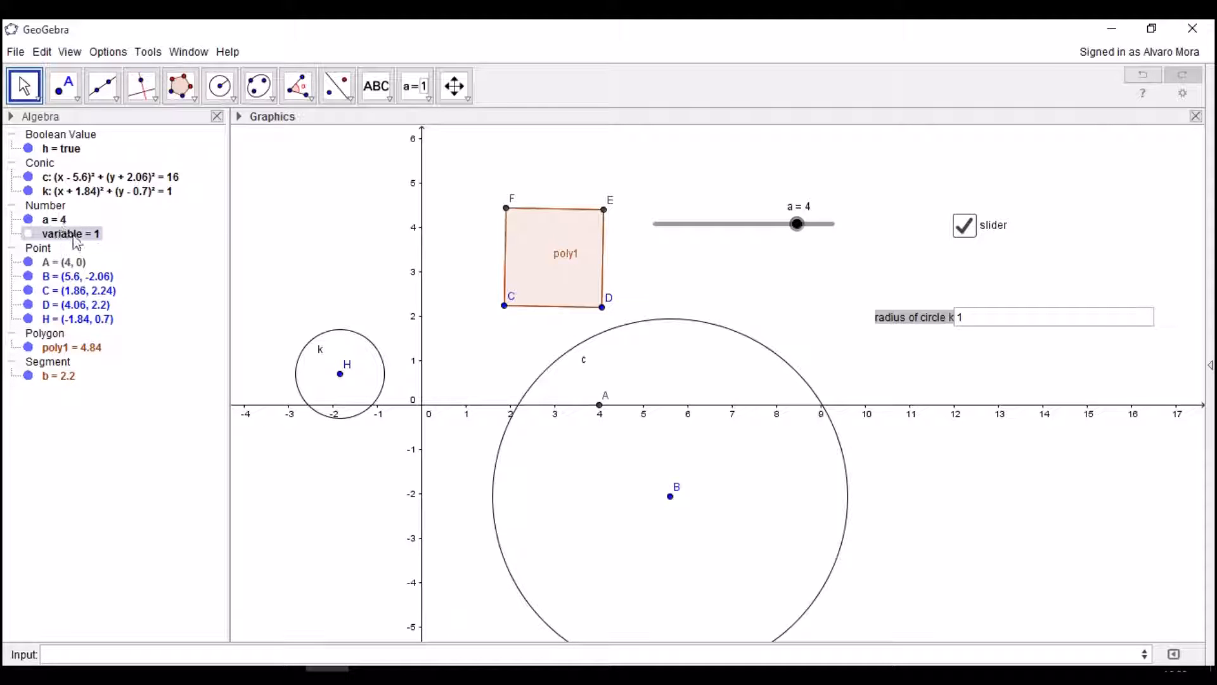
click(341, 374)
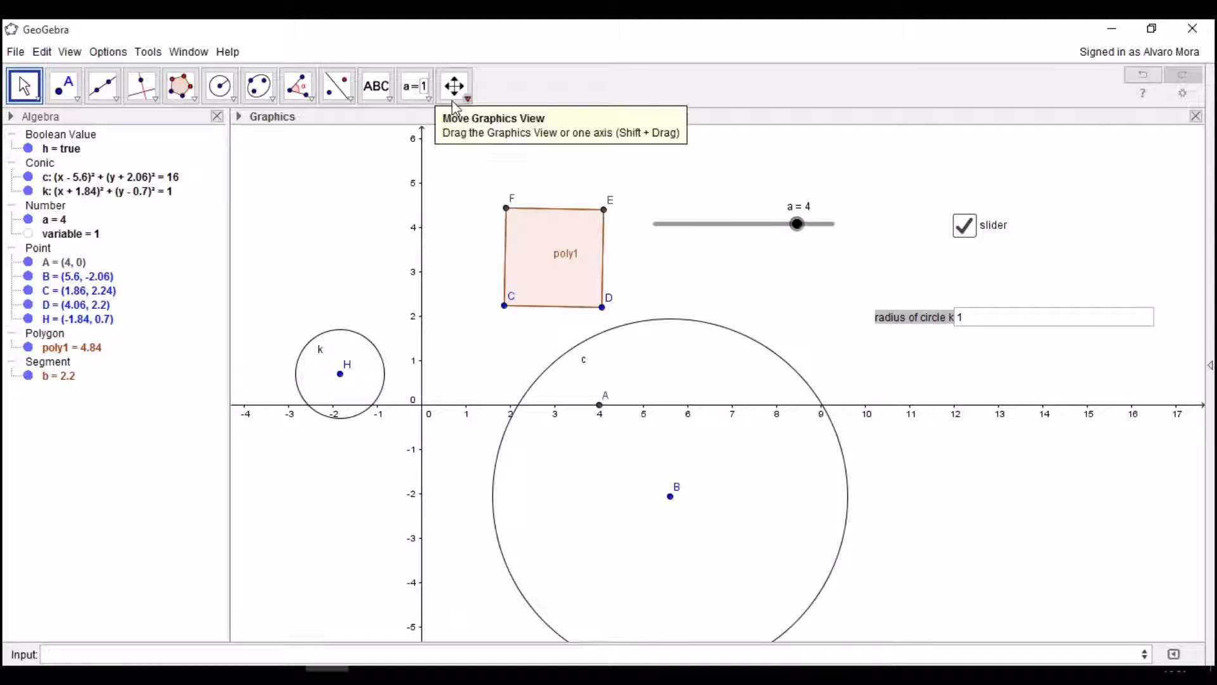
click(431, 97)
click(431, 95)
click(431, 95)
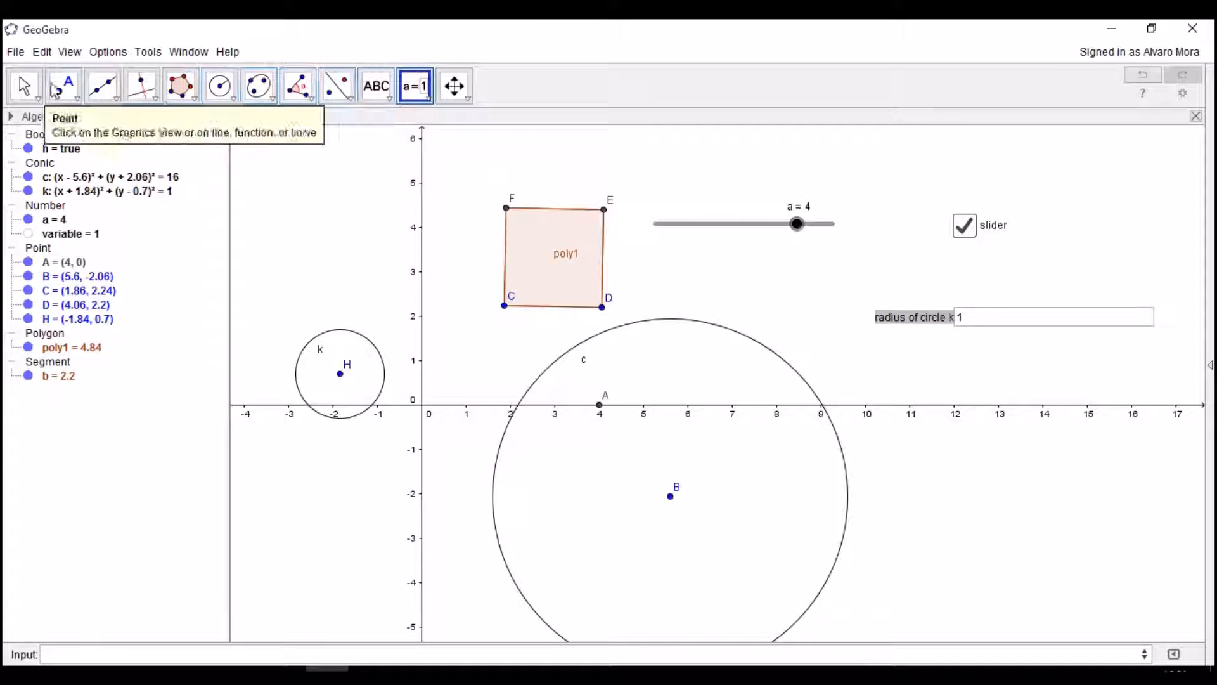